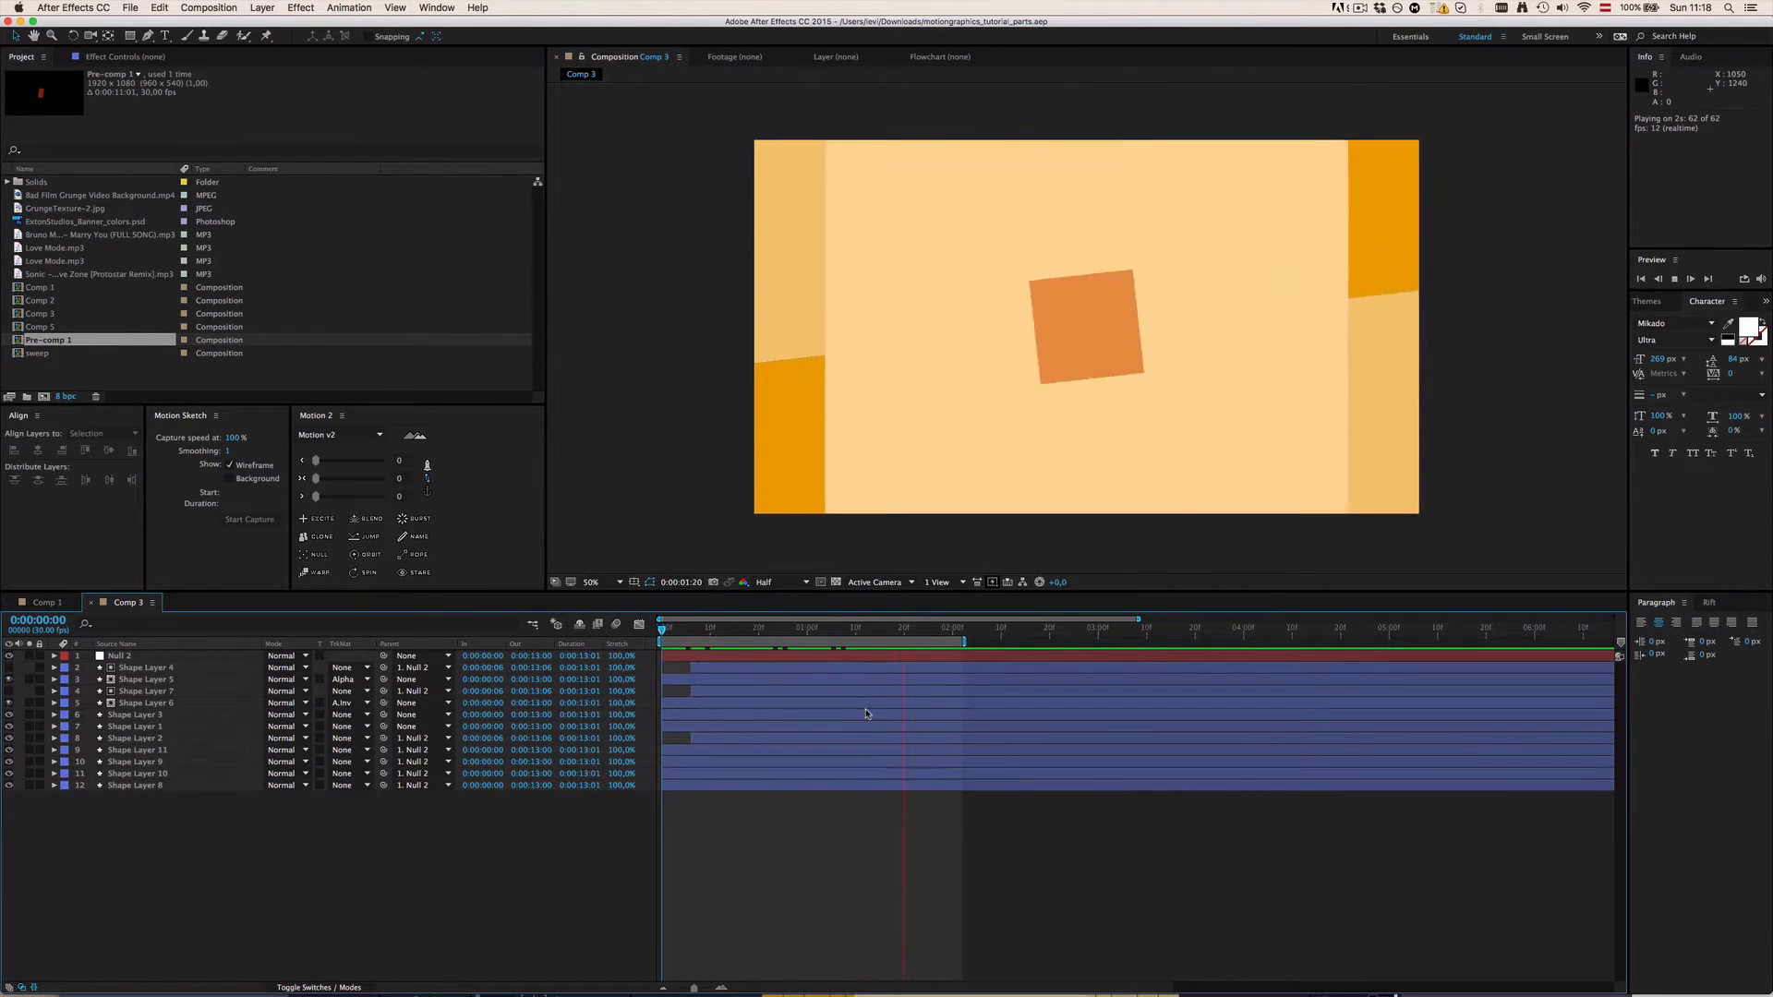
Step: Scrub through the Comp 3 animation and preview it from the first frame
{"action": "key", "text": "space"}
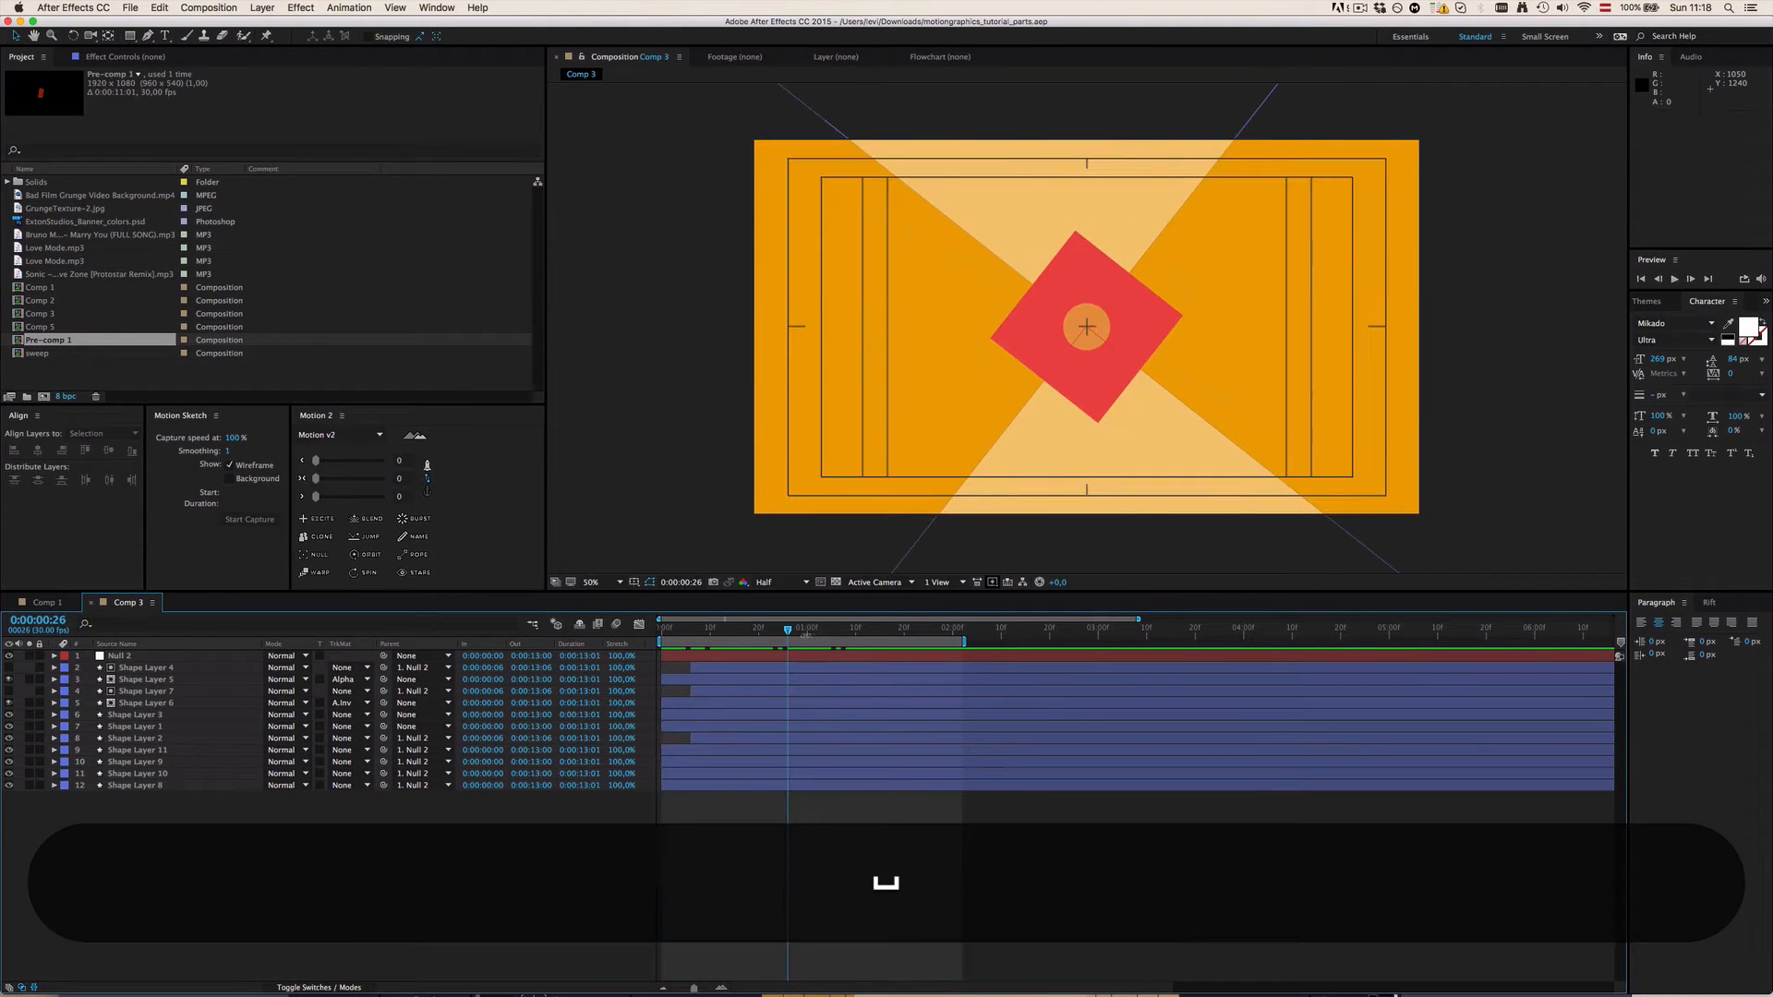
{"action": "left_click", "coordinate": [812, 632]}
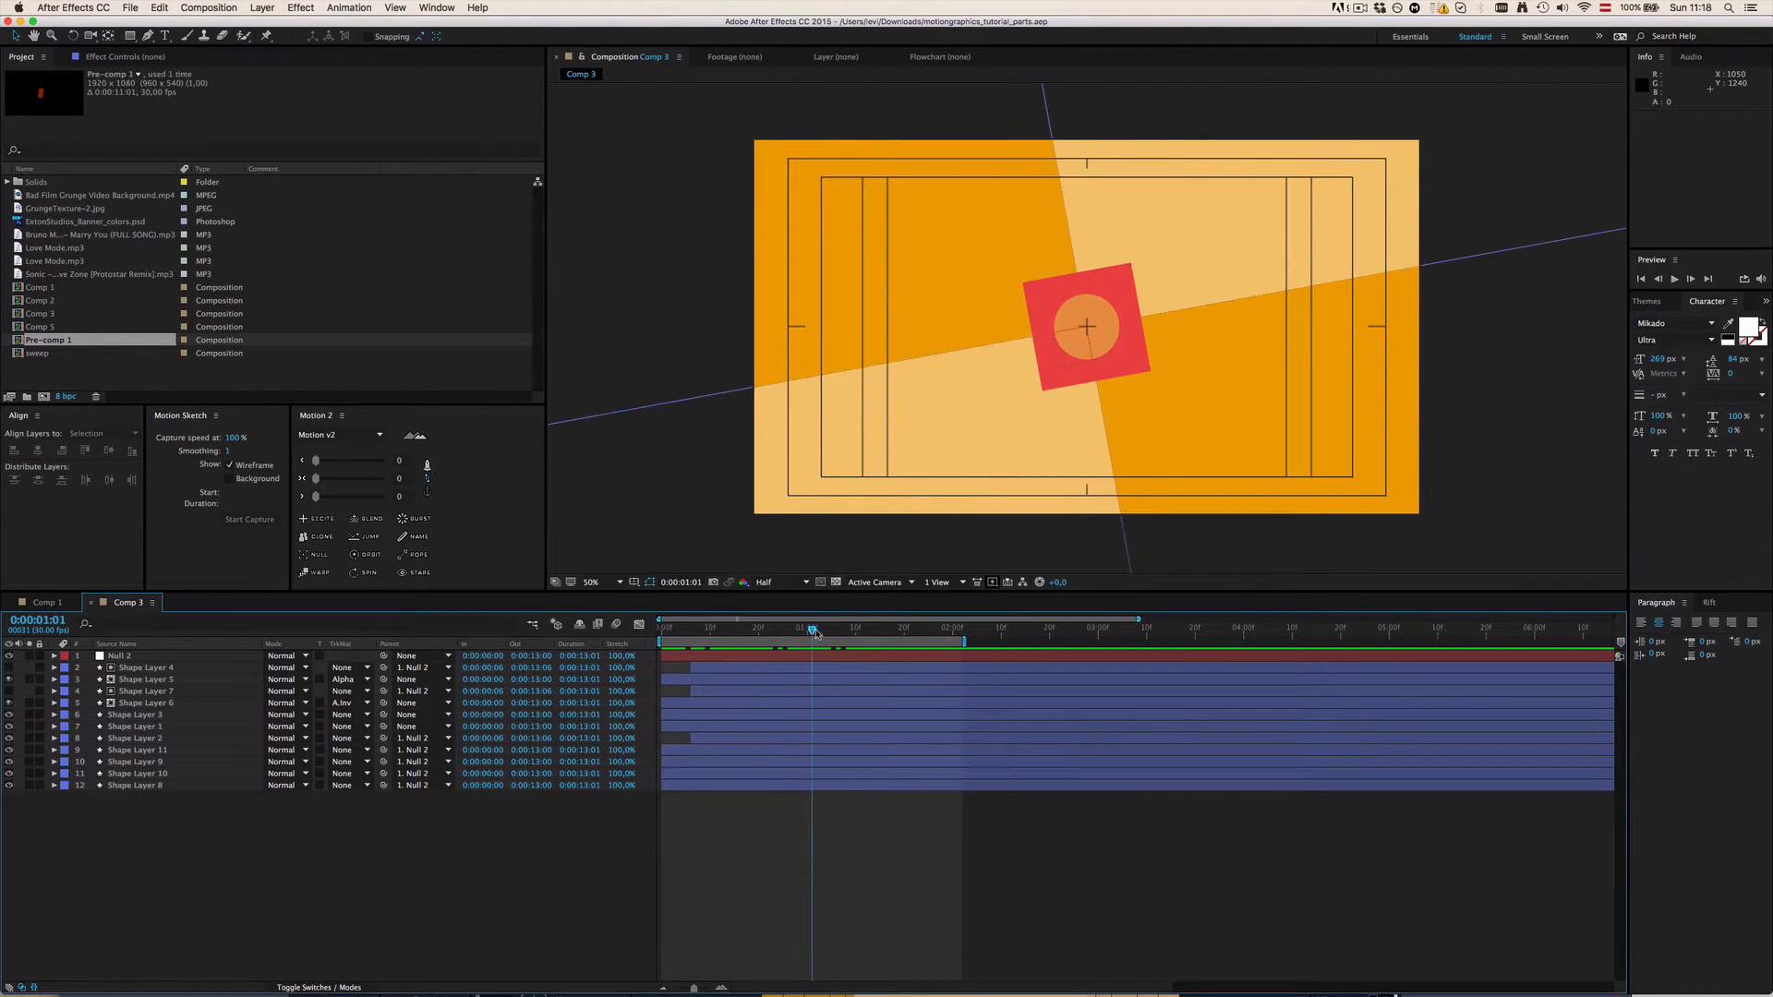
{"action": "left_click_drag", "start_coordinate": [816, 634], "coordinate": [620, 638]}
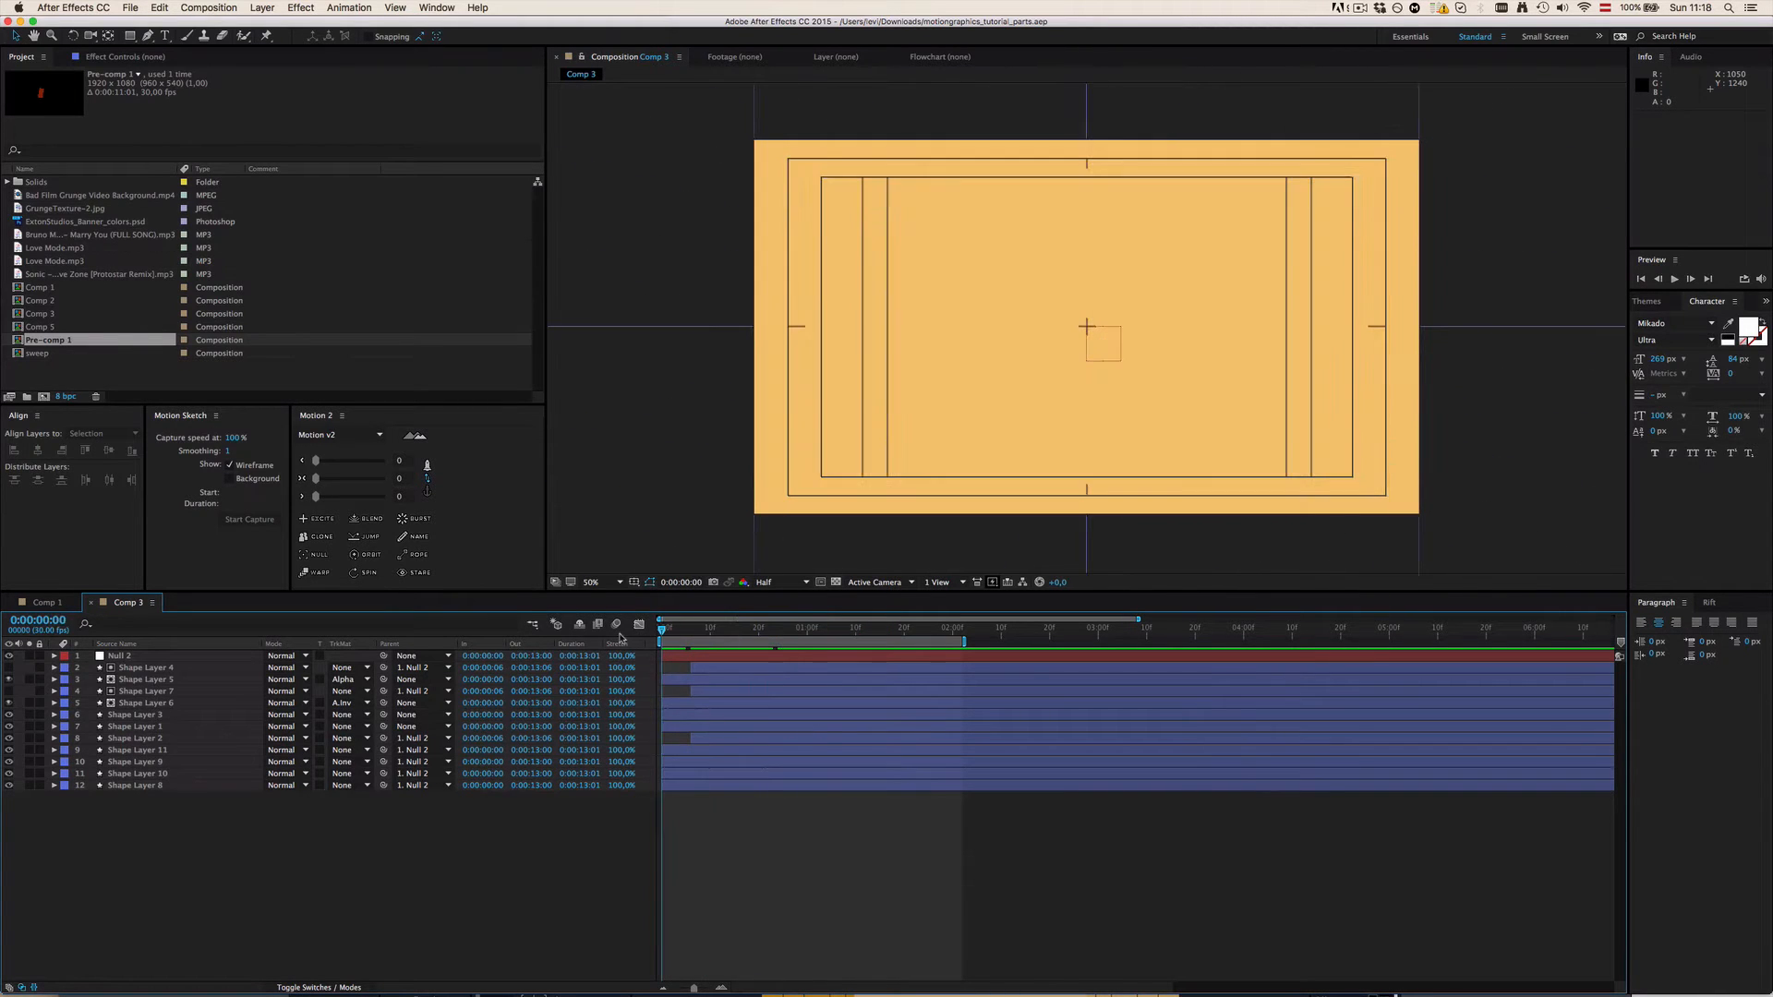
{"action": "key", "text": "space"}
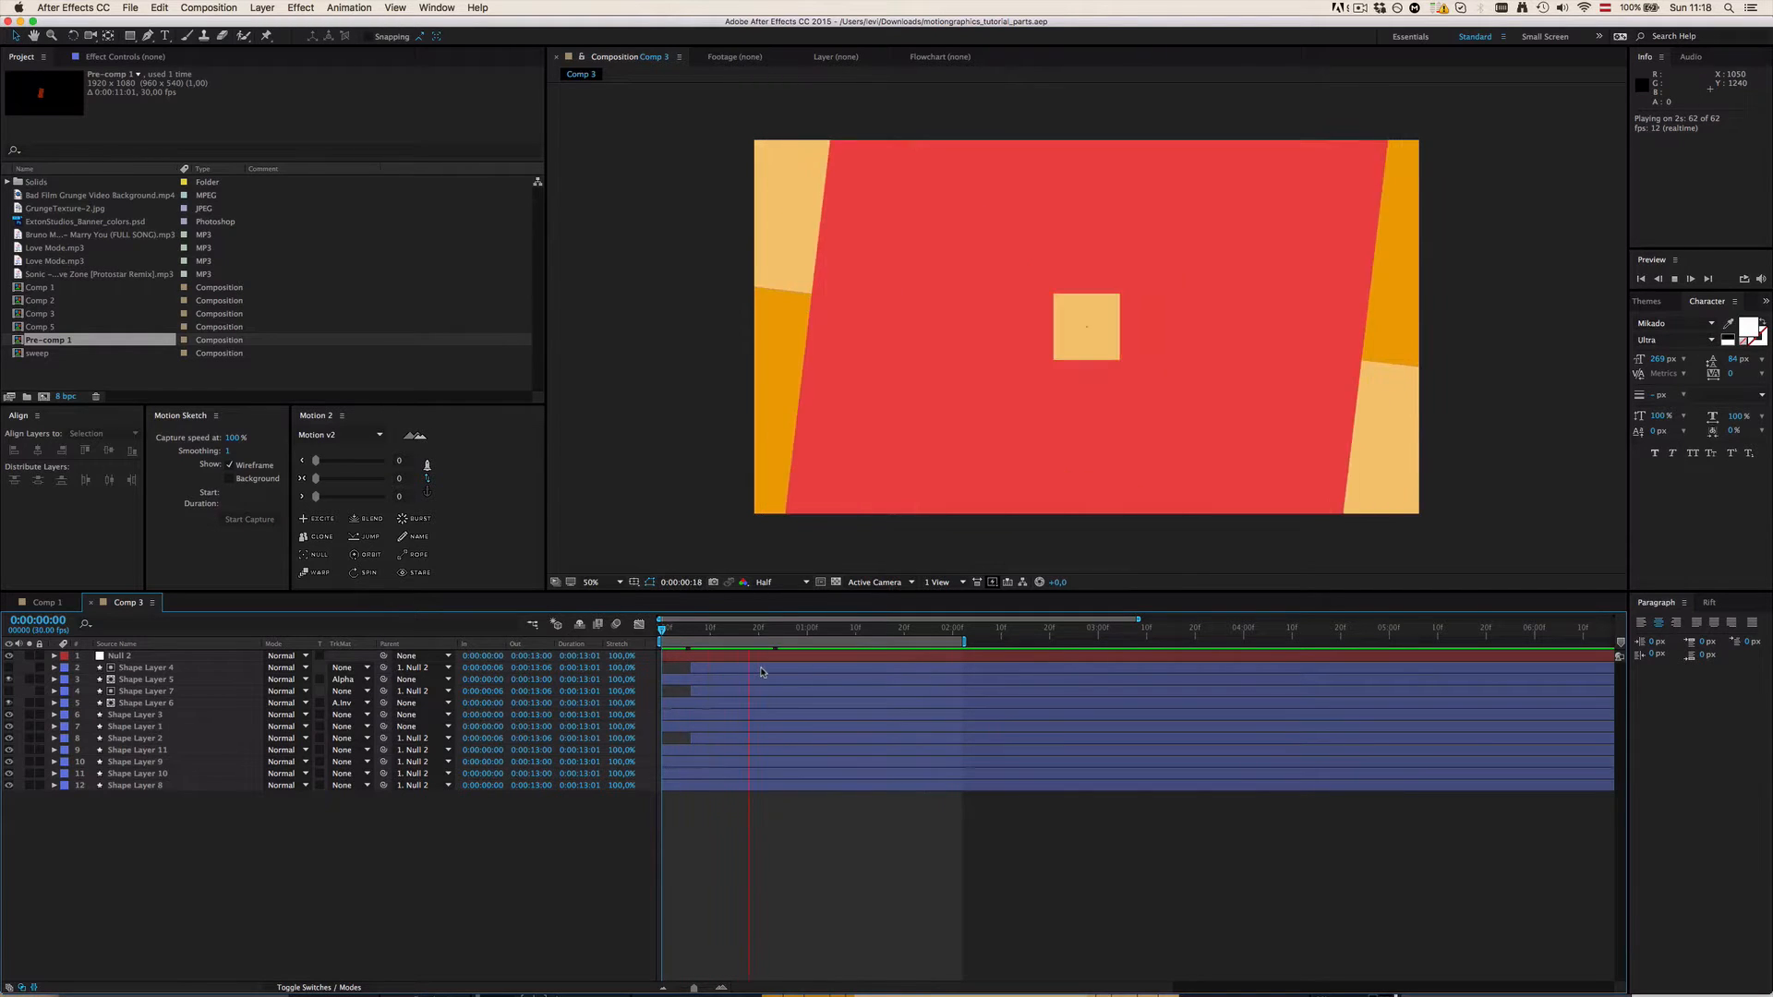
{"action": "key", "text": "space"}
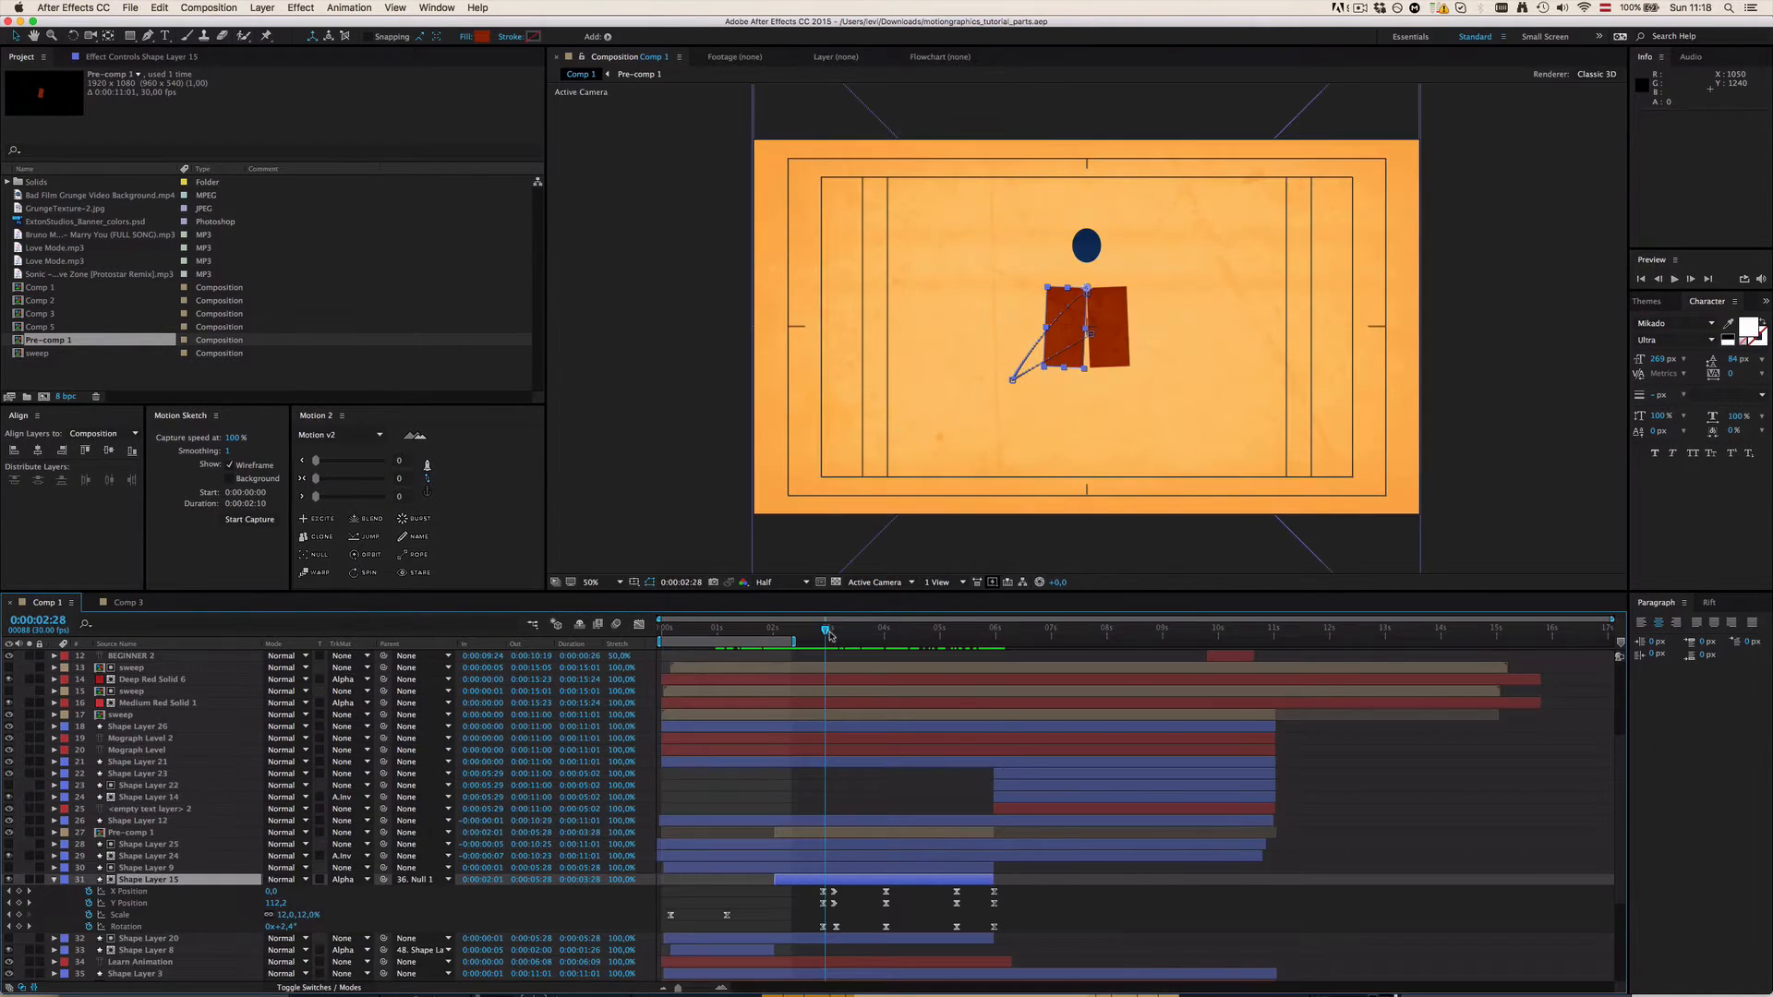
Step: Extend the Comp 1 work area's end to 0:00:07:12 and preview the burst and splitting-square animation
{"action": "left_click_drag", "start_coordinate": [830, 636], "coordinate": [761, 635]}
{"action": "key", "text": "space"}
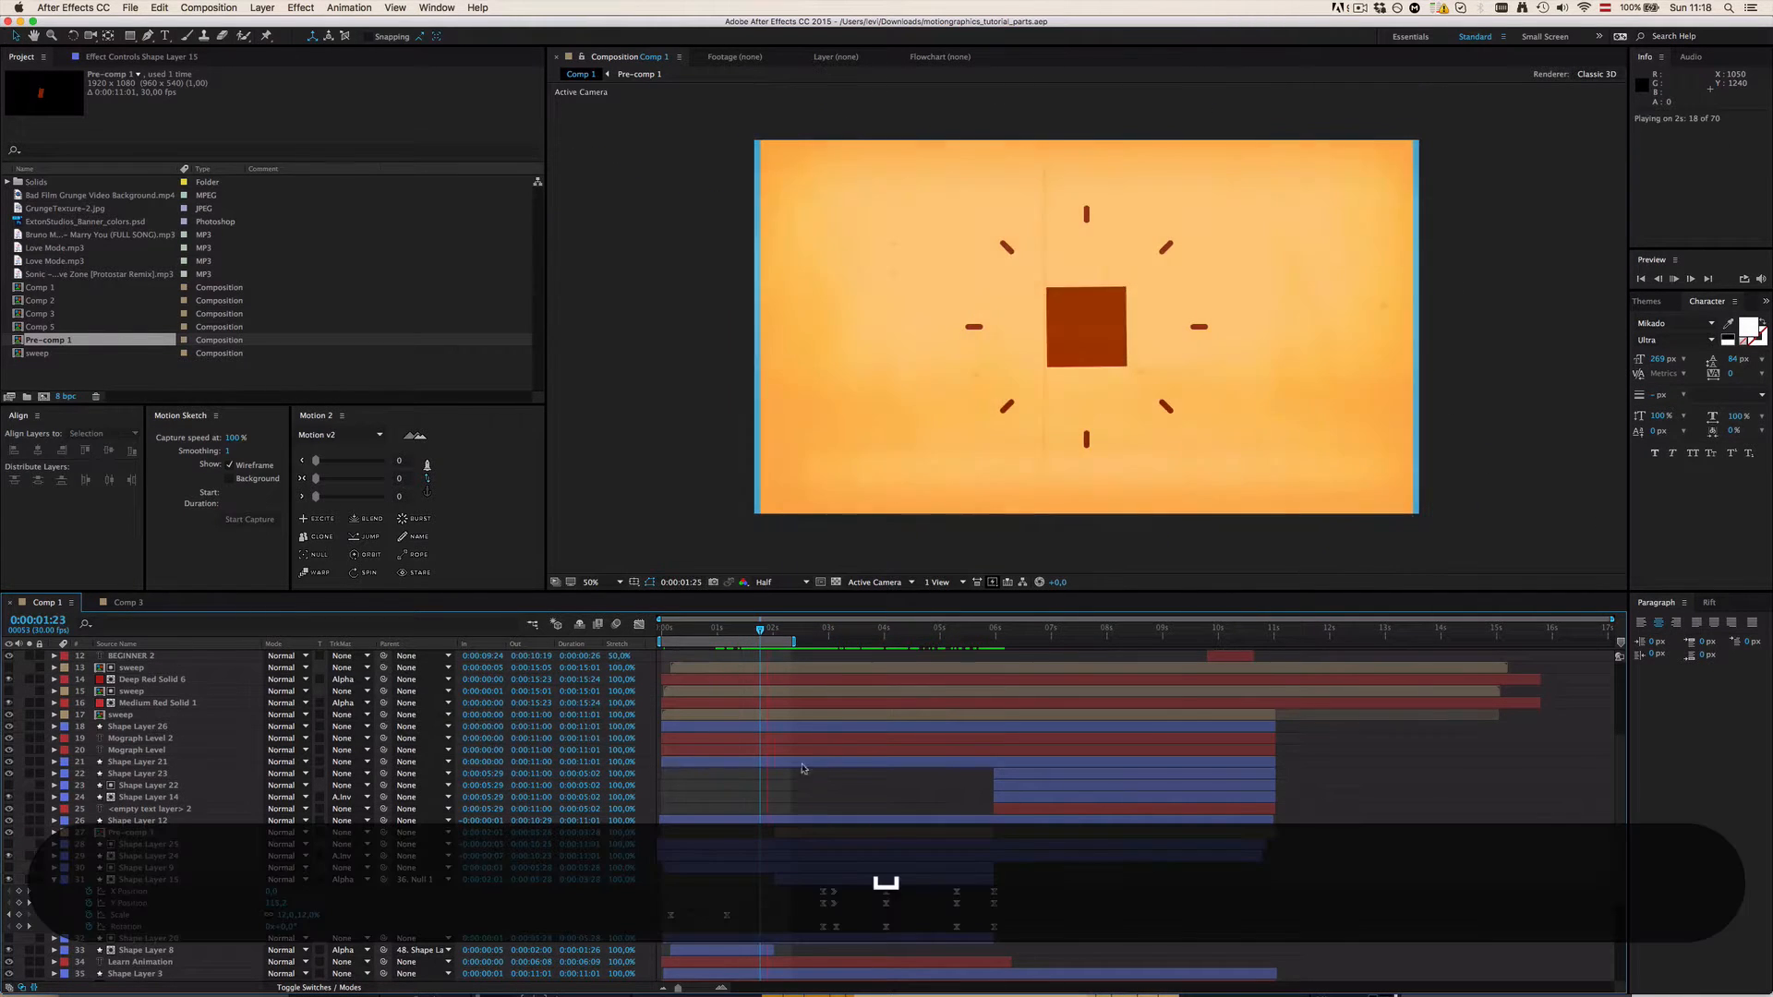
{"action": "left_click_drag", "start_coordinate": [793, 641], "coordinate": [1080, 658]}
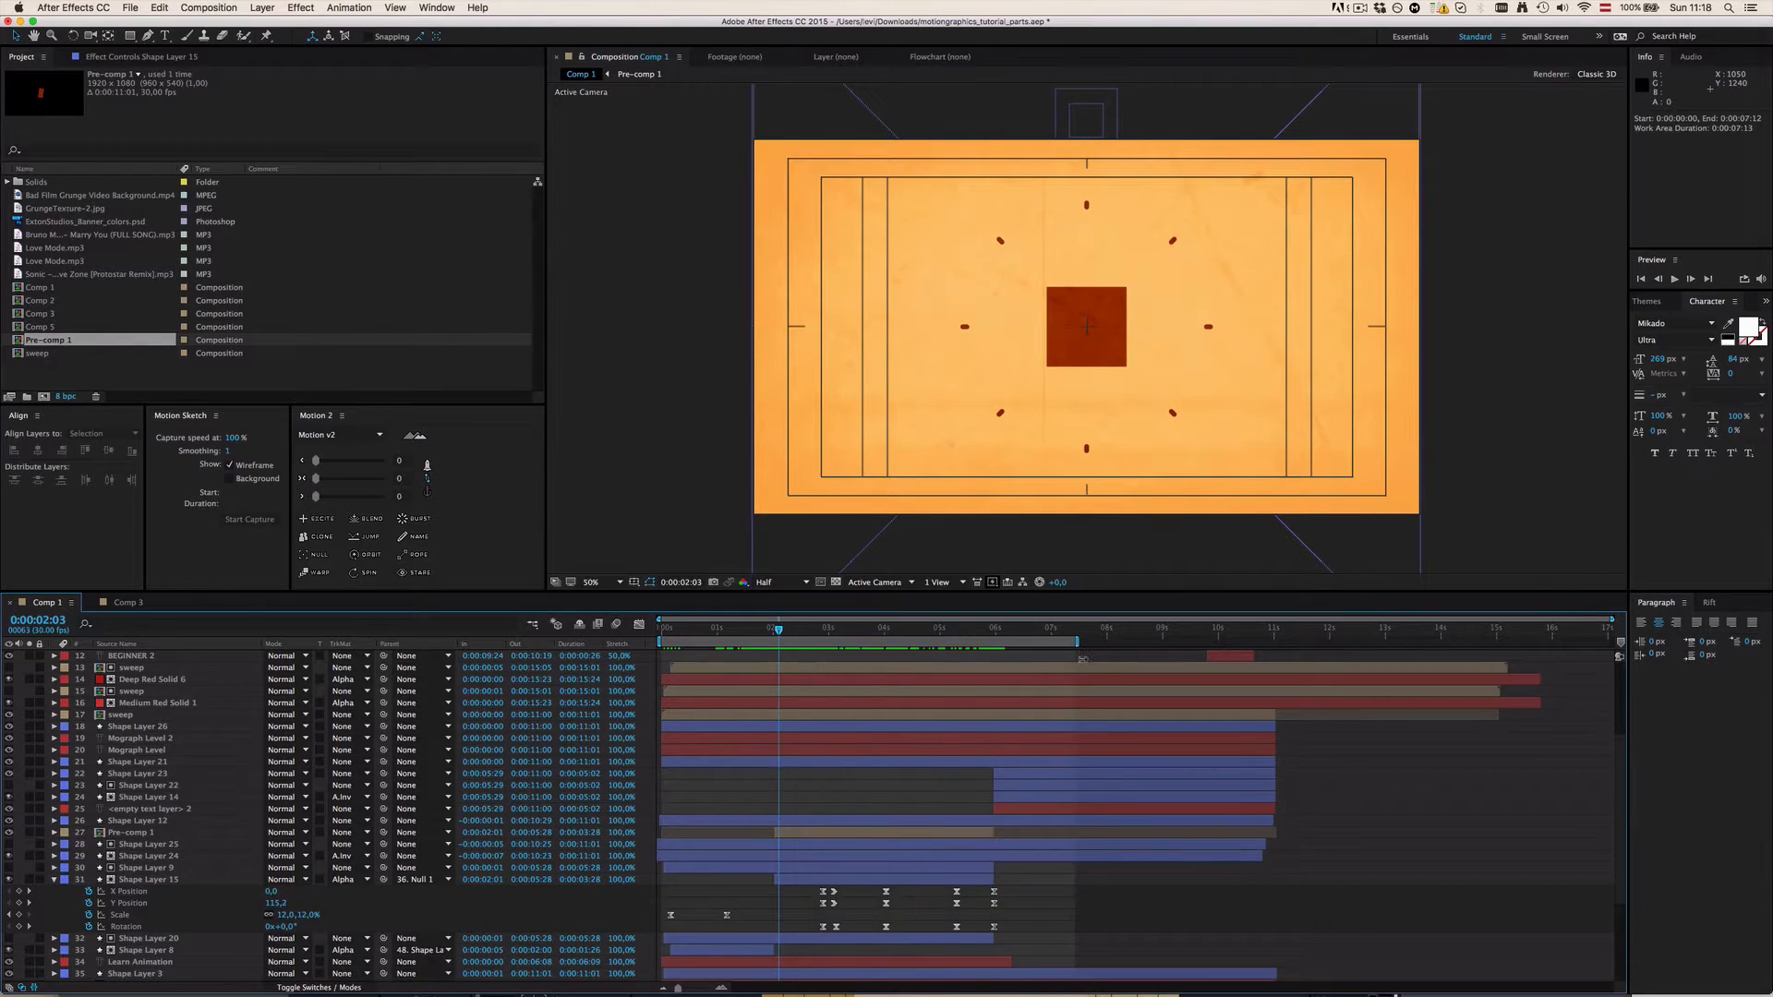
{"action": "key", "text": "space"}
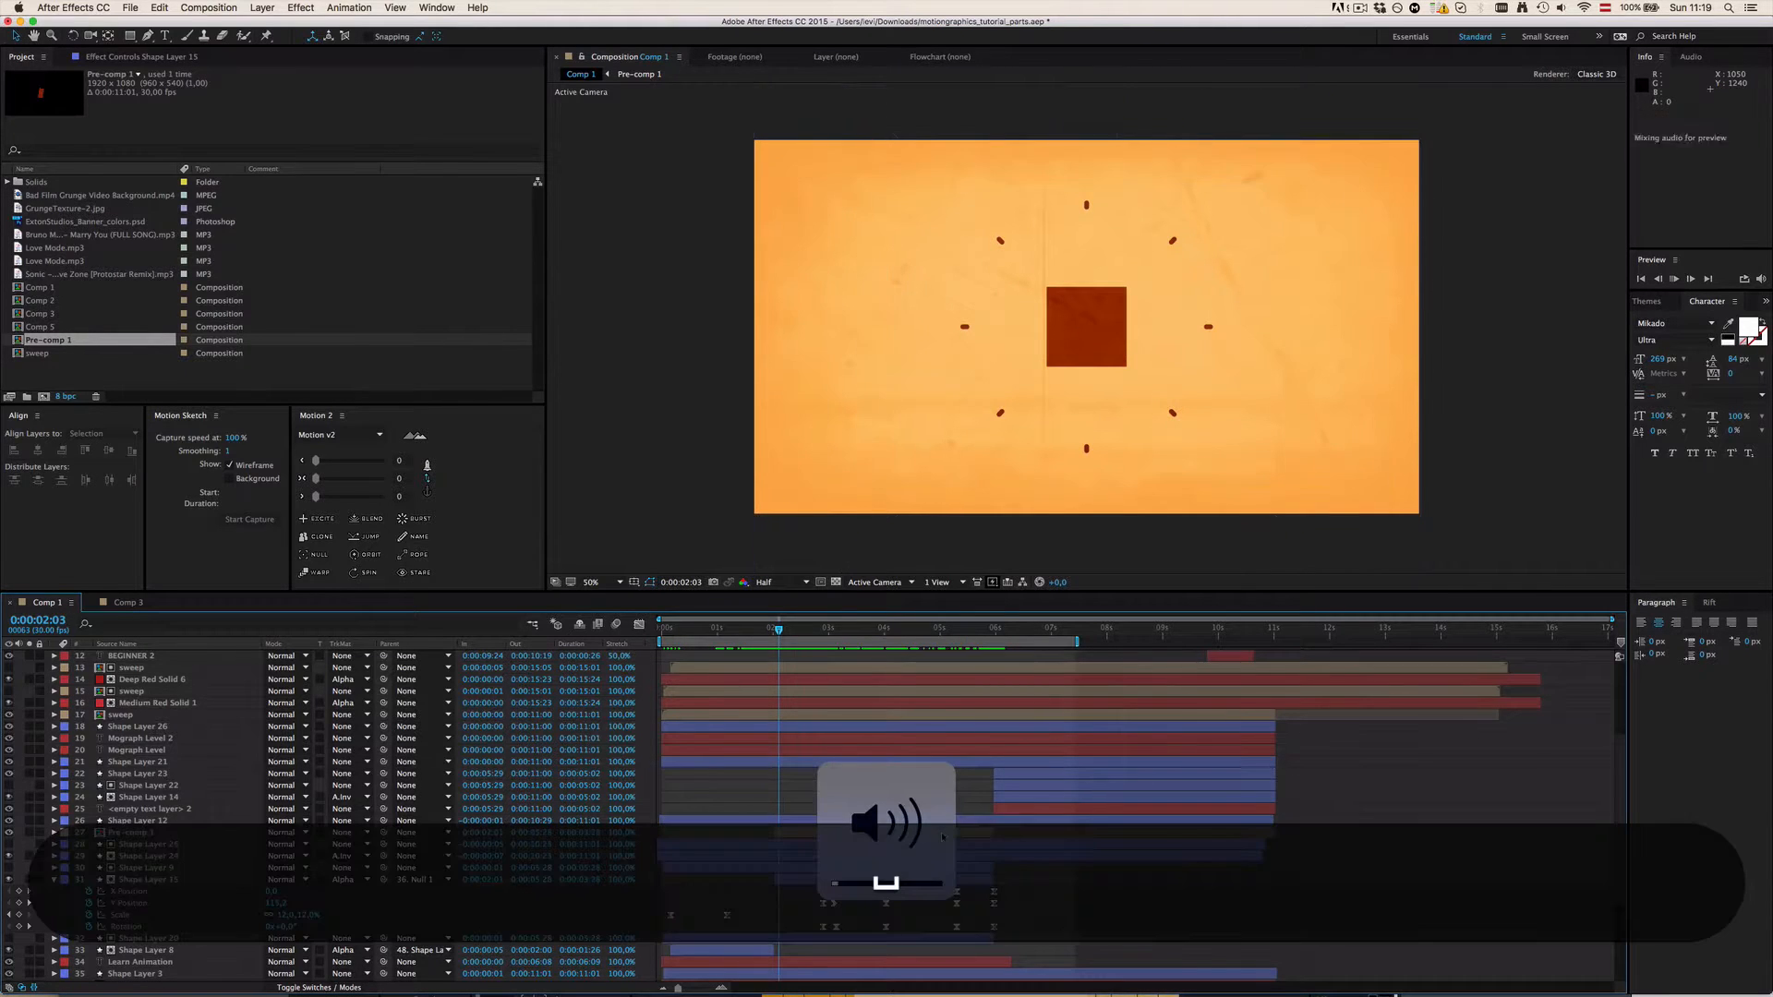
{"action": "key", "text": "space"}
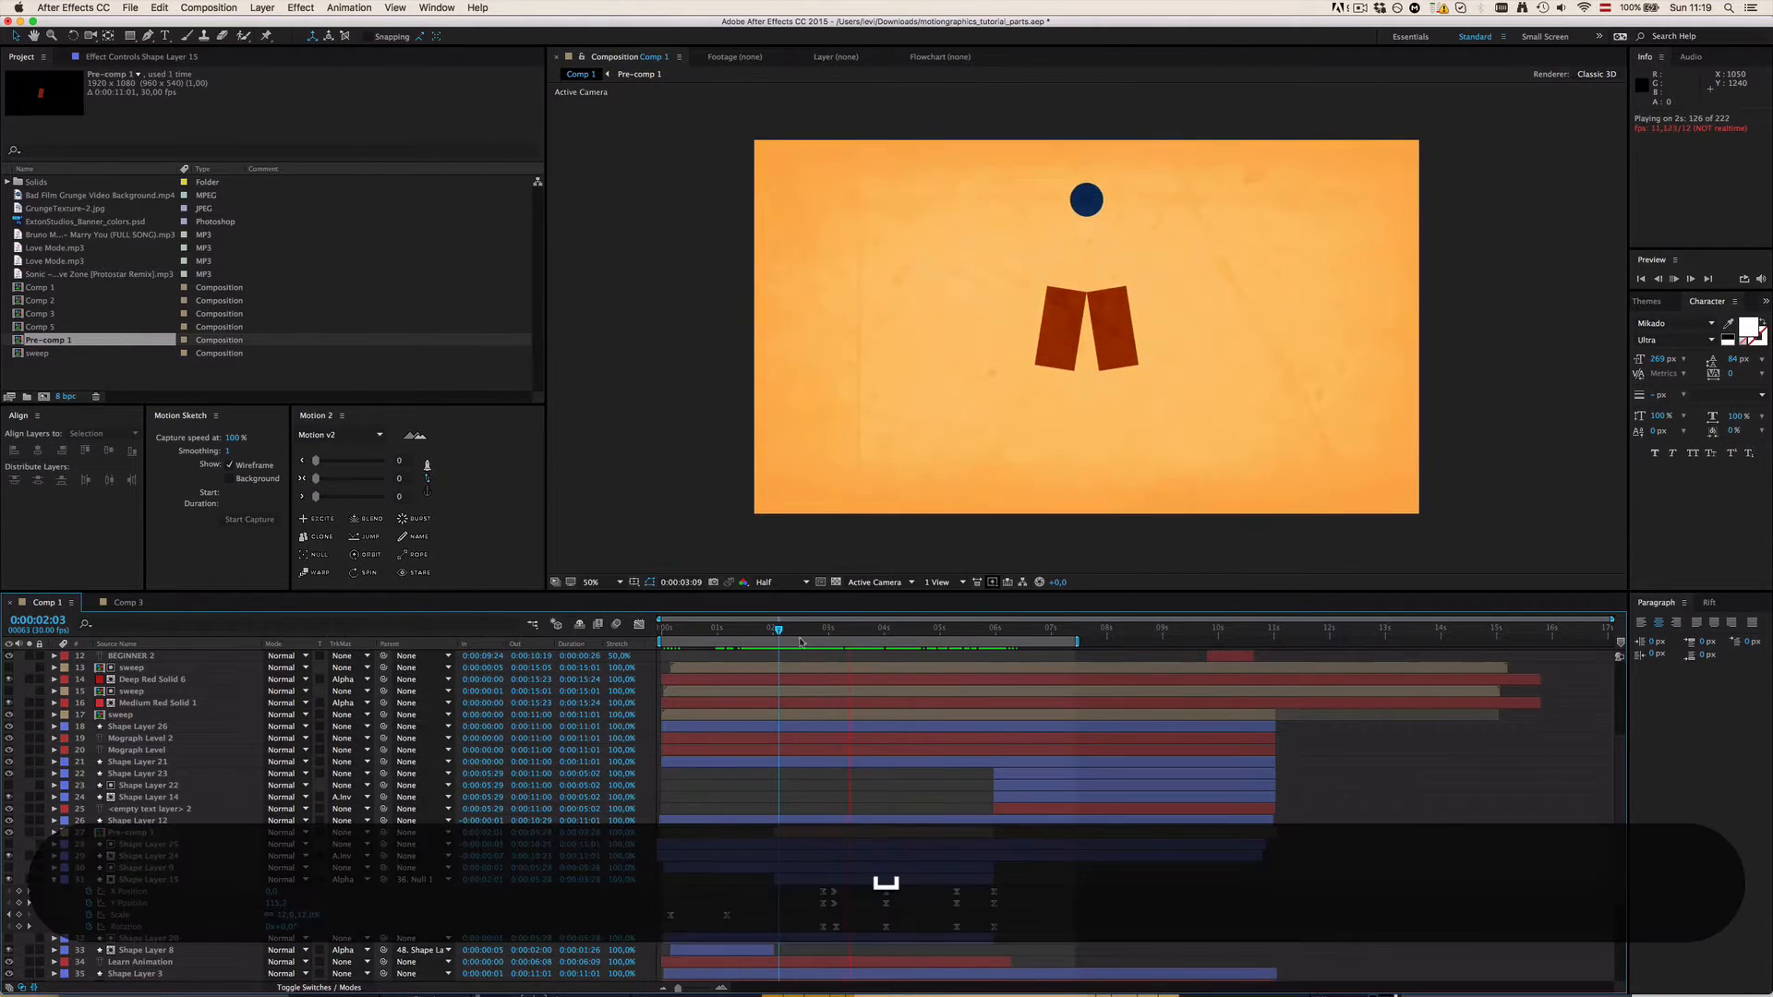
{"action": "mouse_move", "coordinate": [749, 633]}
{"action": "left_mouse_down"}
{"action": "mouse_move", "coordinate": [1216, 613]}
{"action": "mouse_move", "coordinate": [750, 636]}
{"action": "left_mouse_up"}
Step: Return to Comp 3, magnify the composition view to 100% and show the grid
{"action": "left_click", "coordinate": [128, 602]}
{"action": "left_click", "coordinate": [51, 602]}
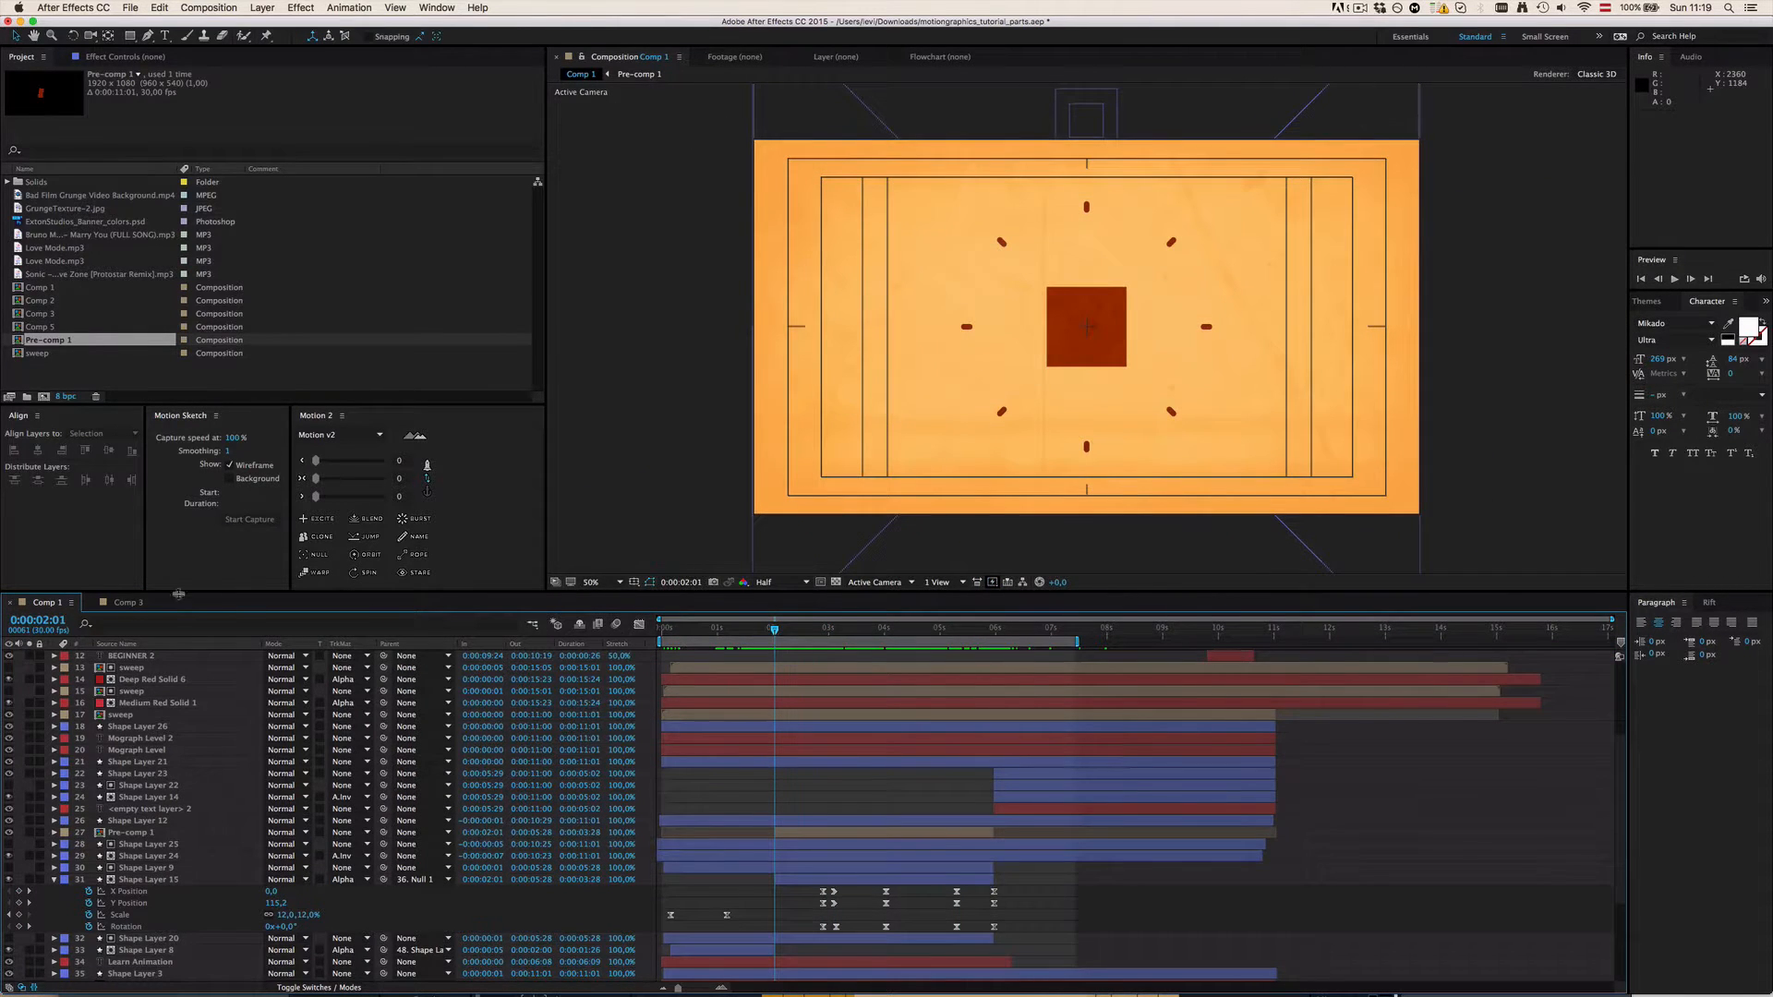
{"action": "left_click", "coordinate": [130, 606]}
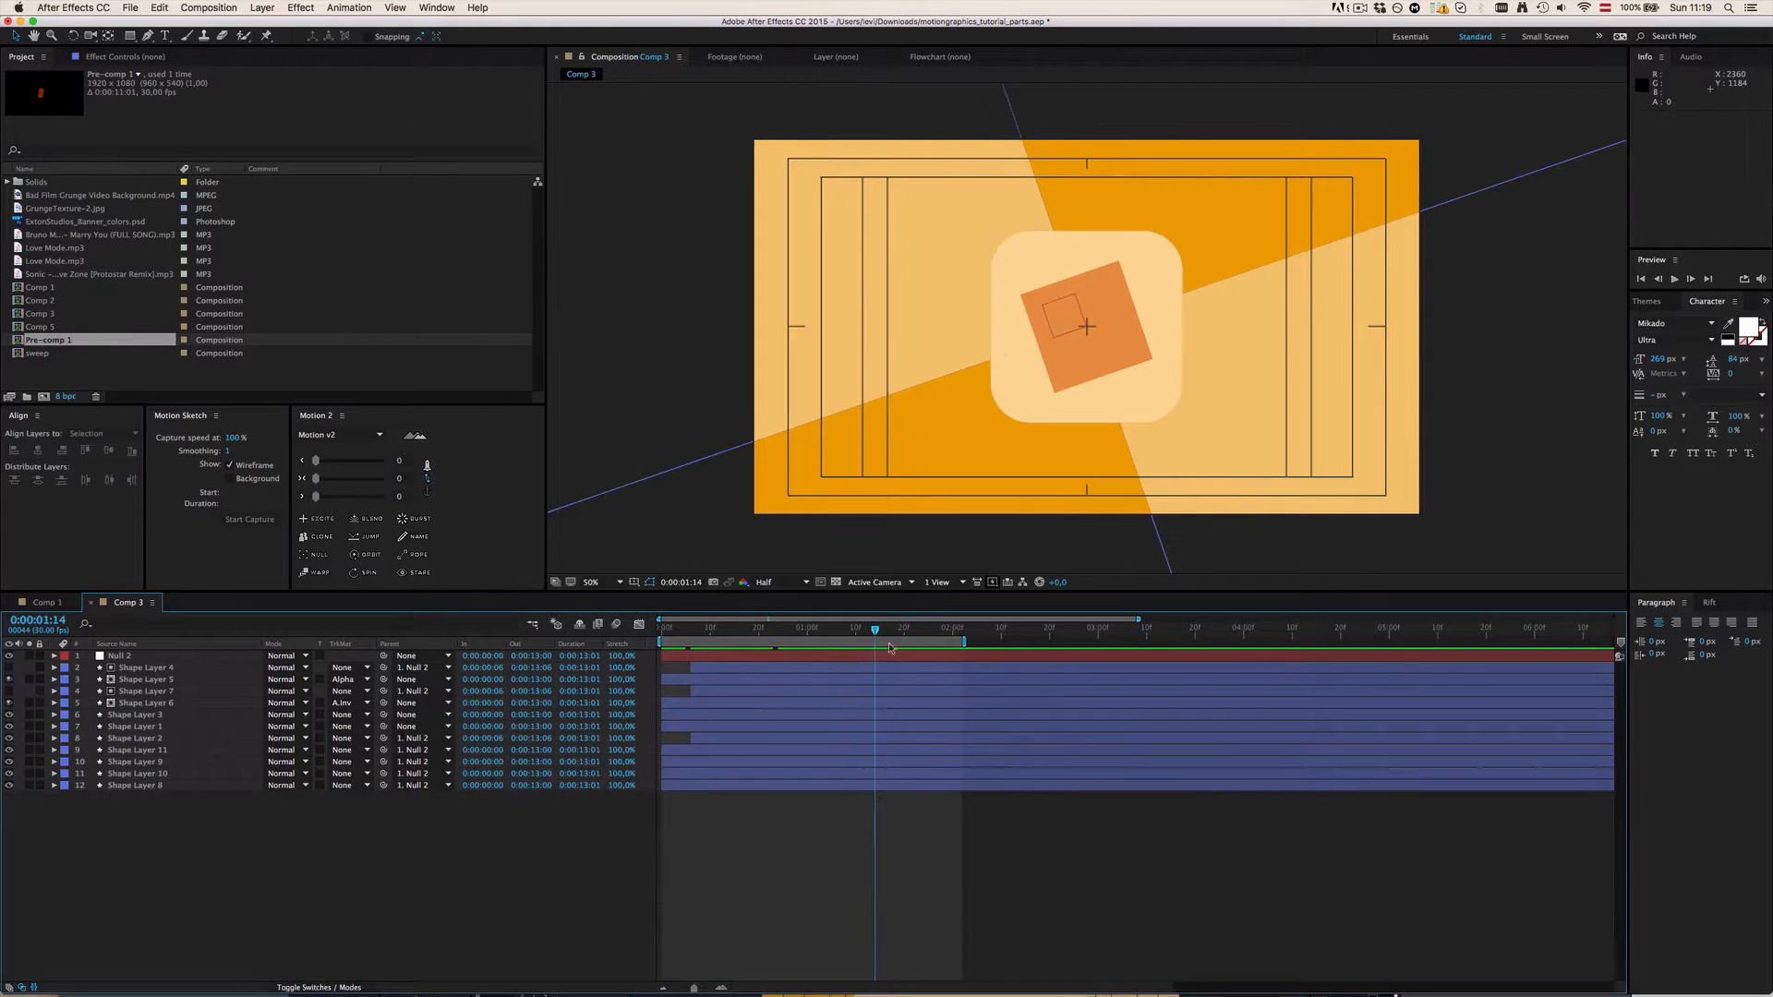
{"action": "key", "text": "period"}
{"action": "left_click", "coordinate": [1061, 503]}
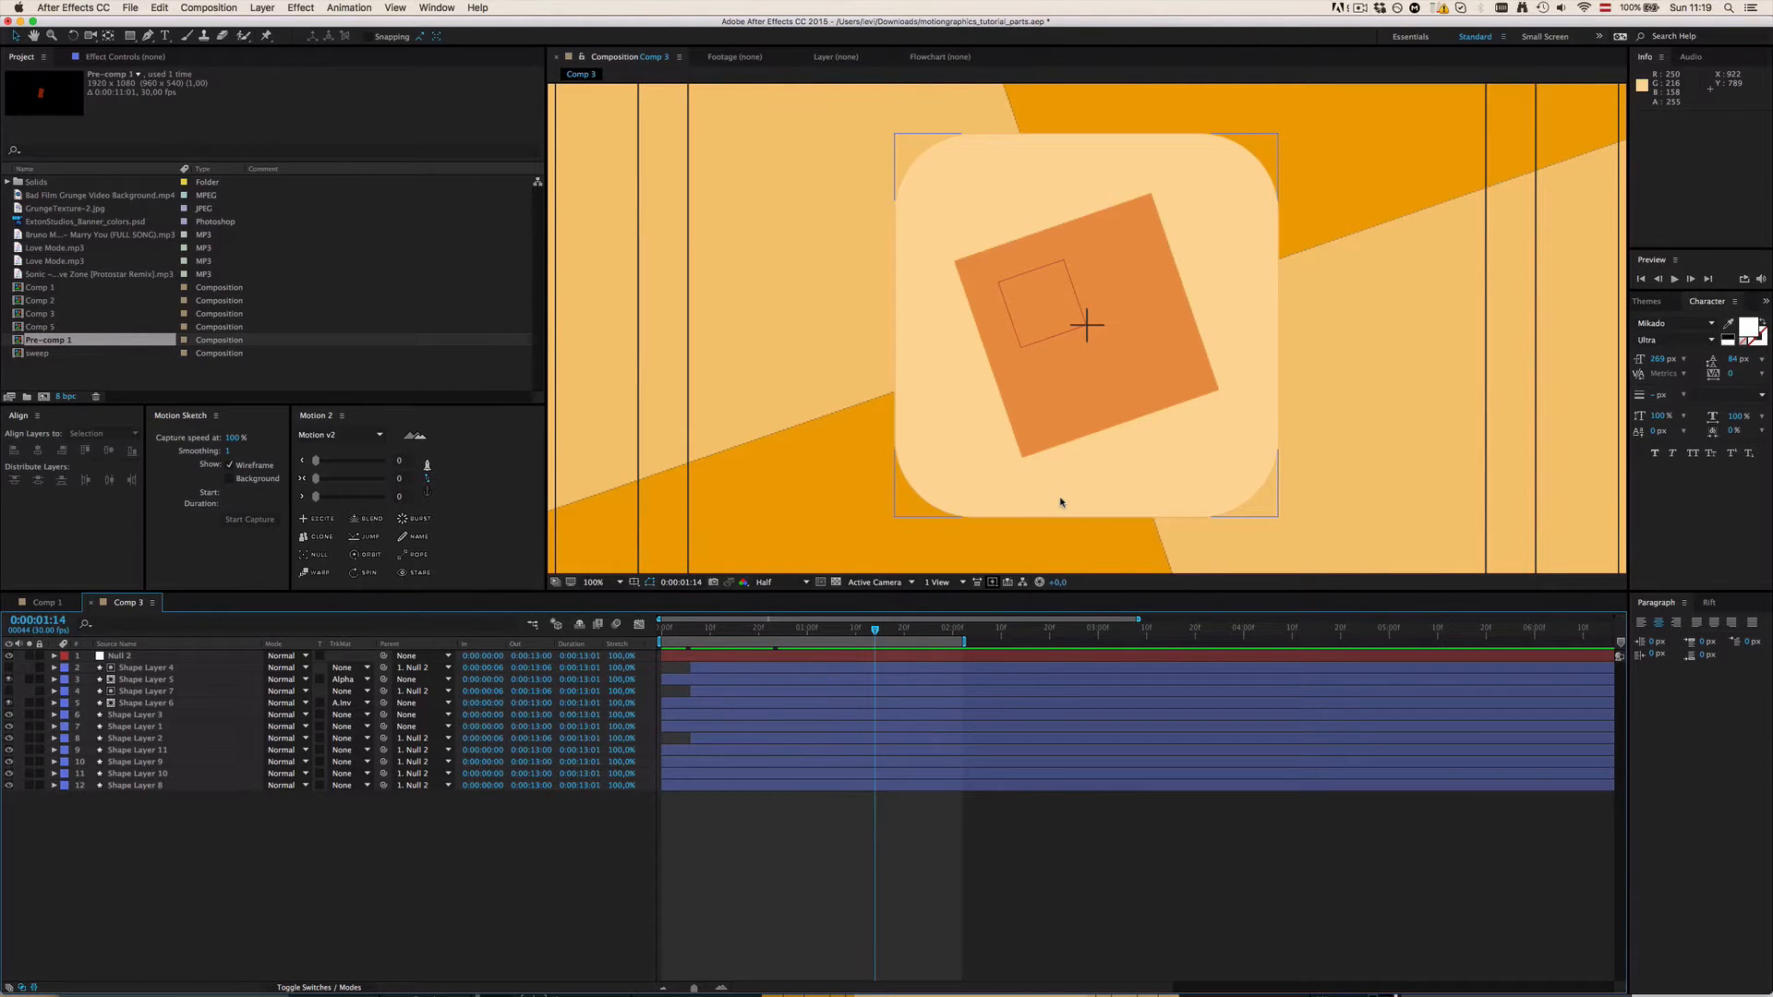
{"action": "key", "text": "ctrl+shift+apostrophe"}
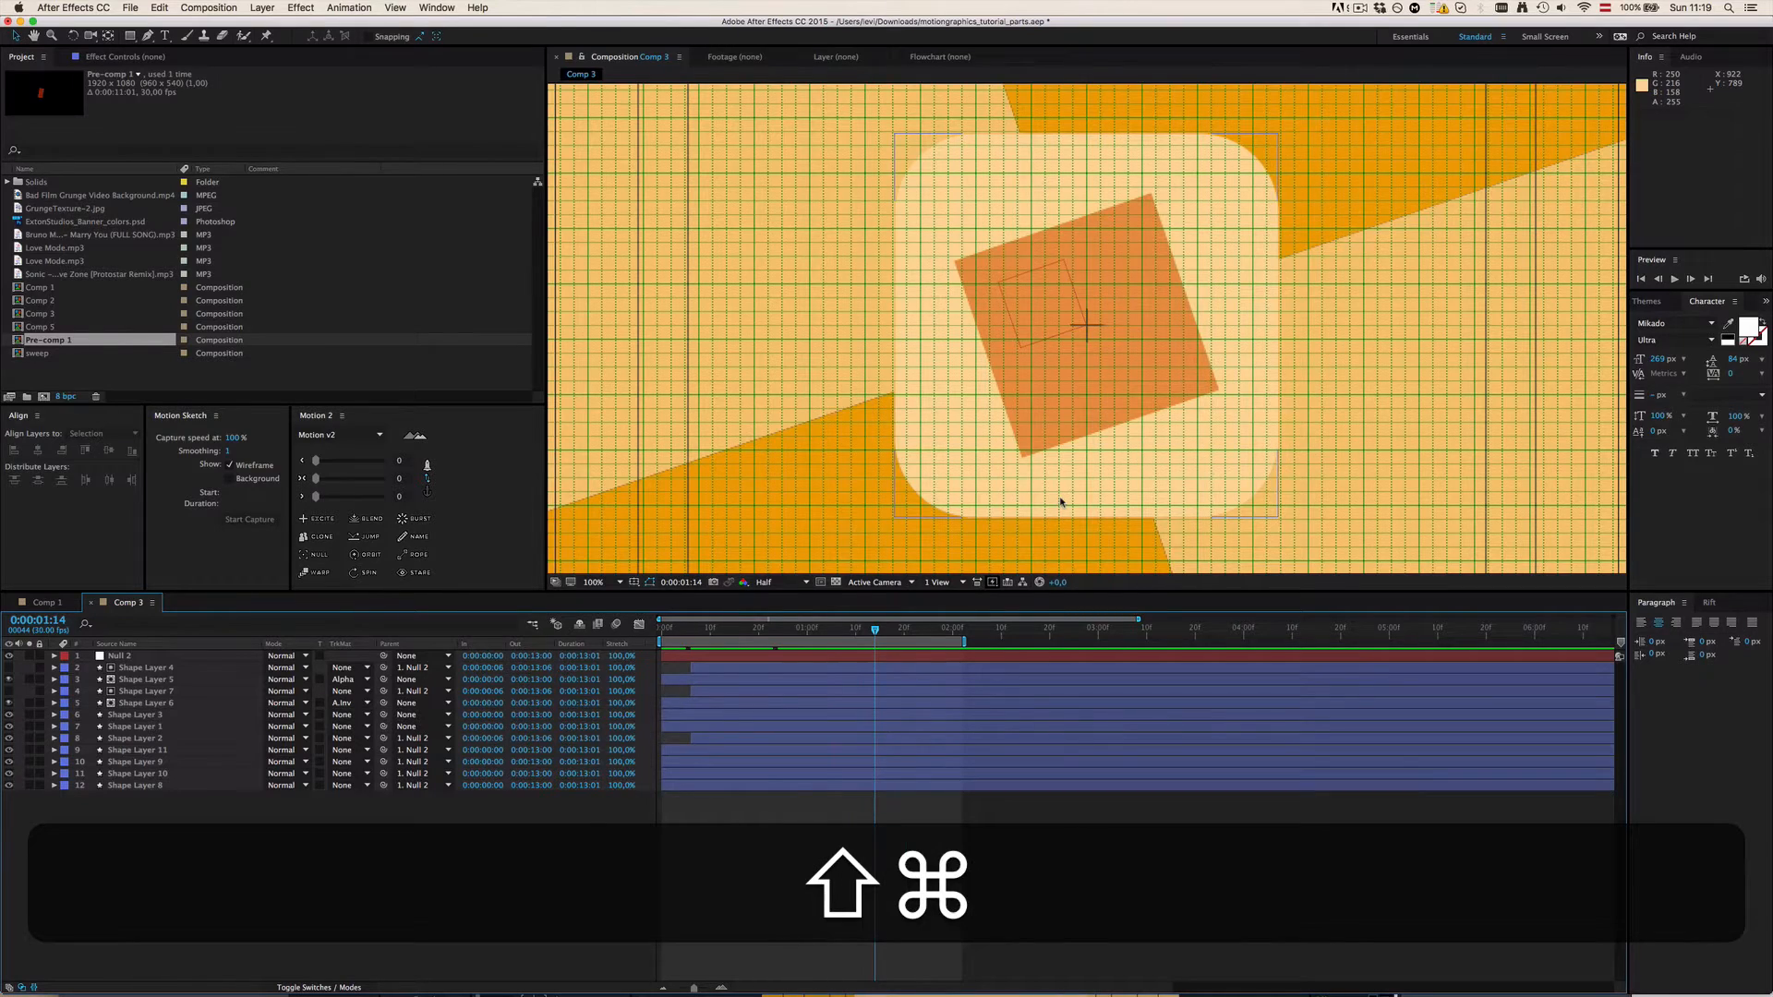
{"action": "scroll", "coordinate": [982, 366], "scroll_direction": "down", "scroll_amount": 1}
{"action": "scroll", "coordinate": [1057, 361], "scroll_direction": "up", "scroll_amount": 1}
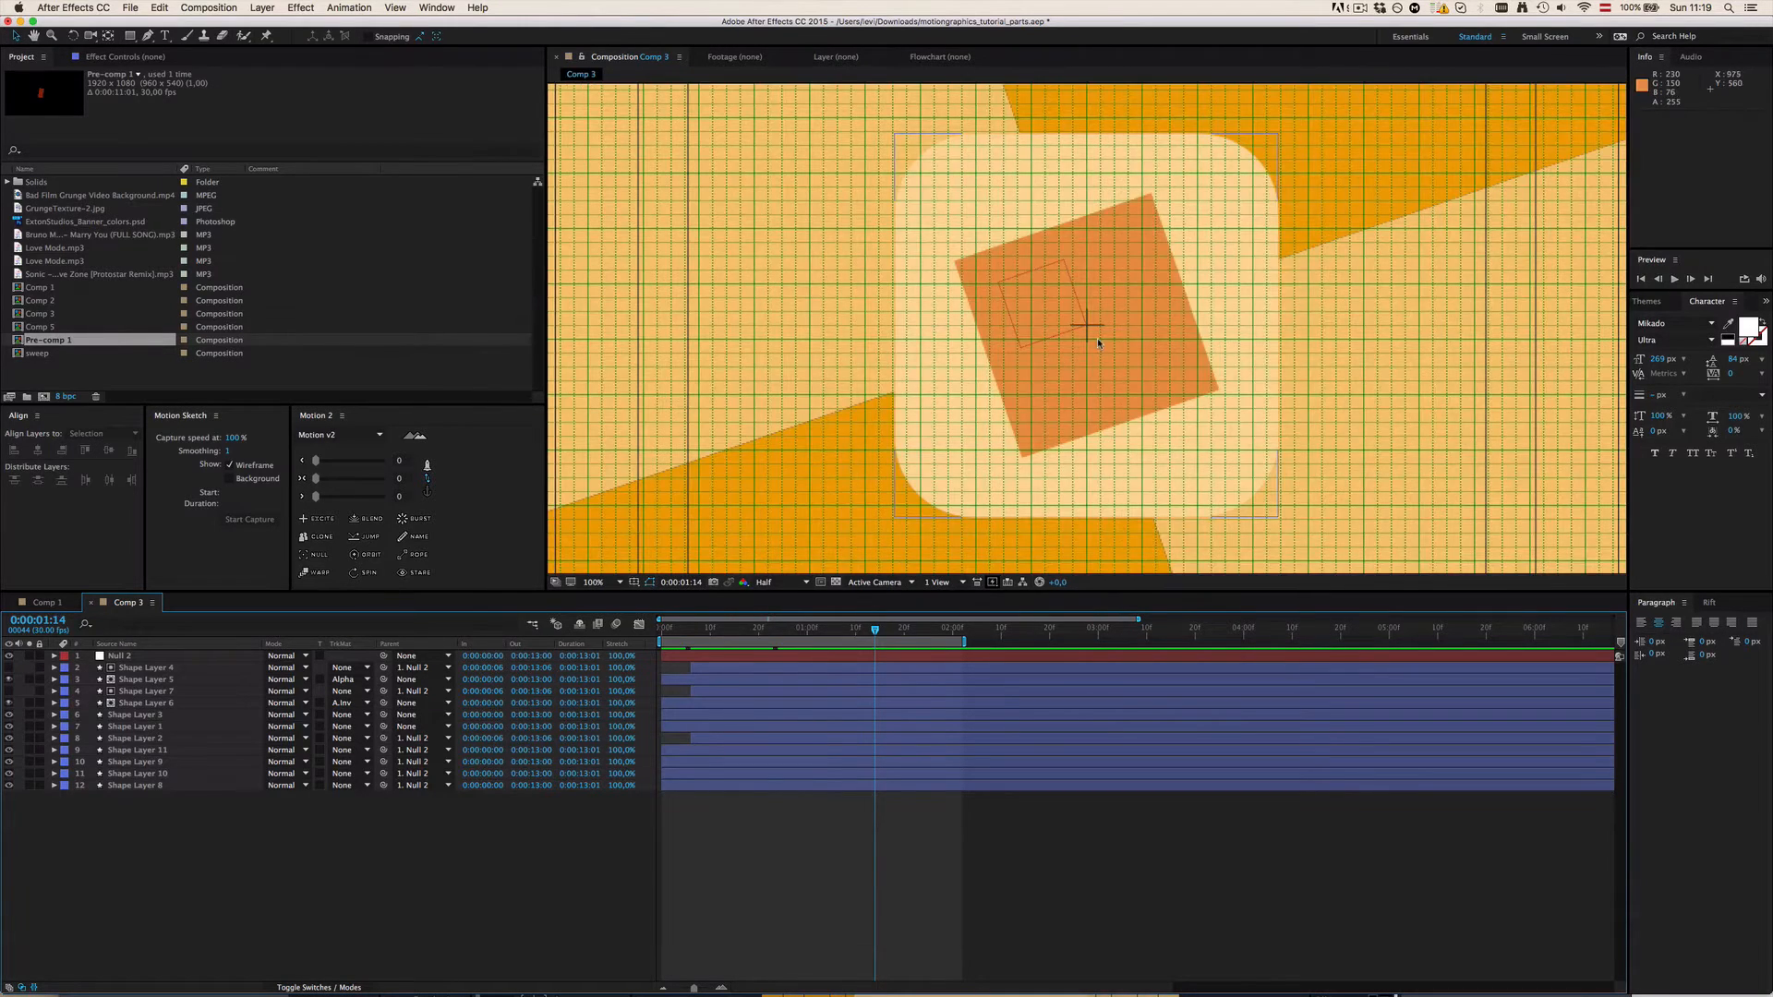
{"action": "scroll", "coordinate": [1098, 342], "scroll_direction": "up", "scroll_amount": 1}
{"action": "scroll", "coordinate": [1098, 343], "scroll_direction": "down", "scroll_amount": 1}
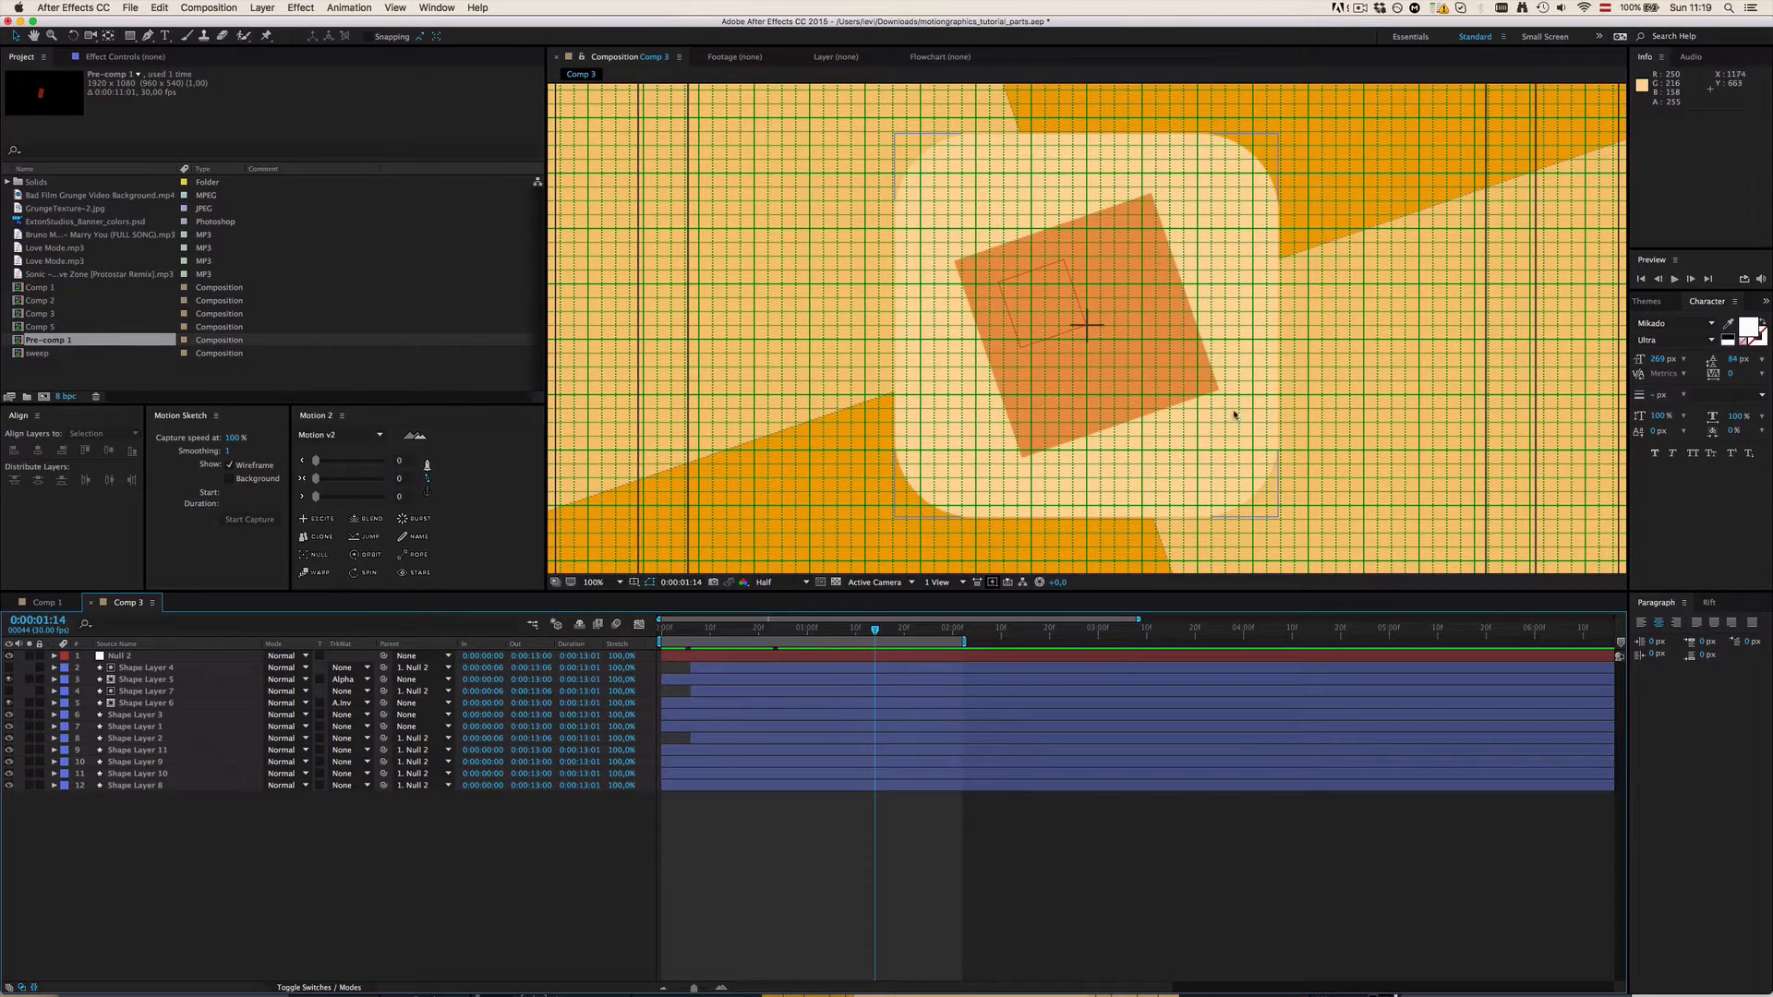
Step: Turn on Snap to Grid for the composition view
{"action": "left_click", "coordinate": [422, 6]}
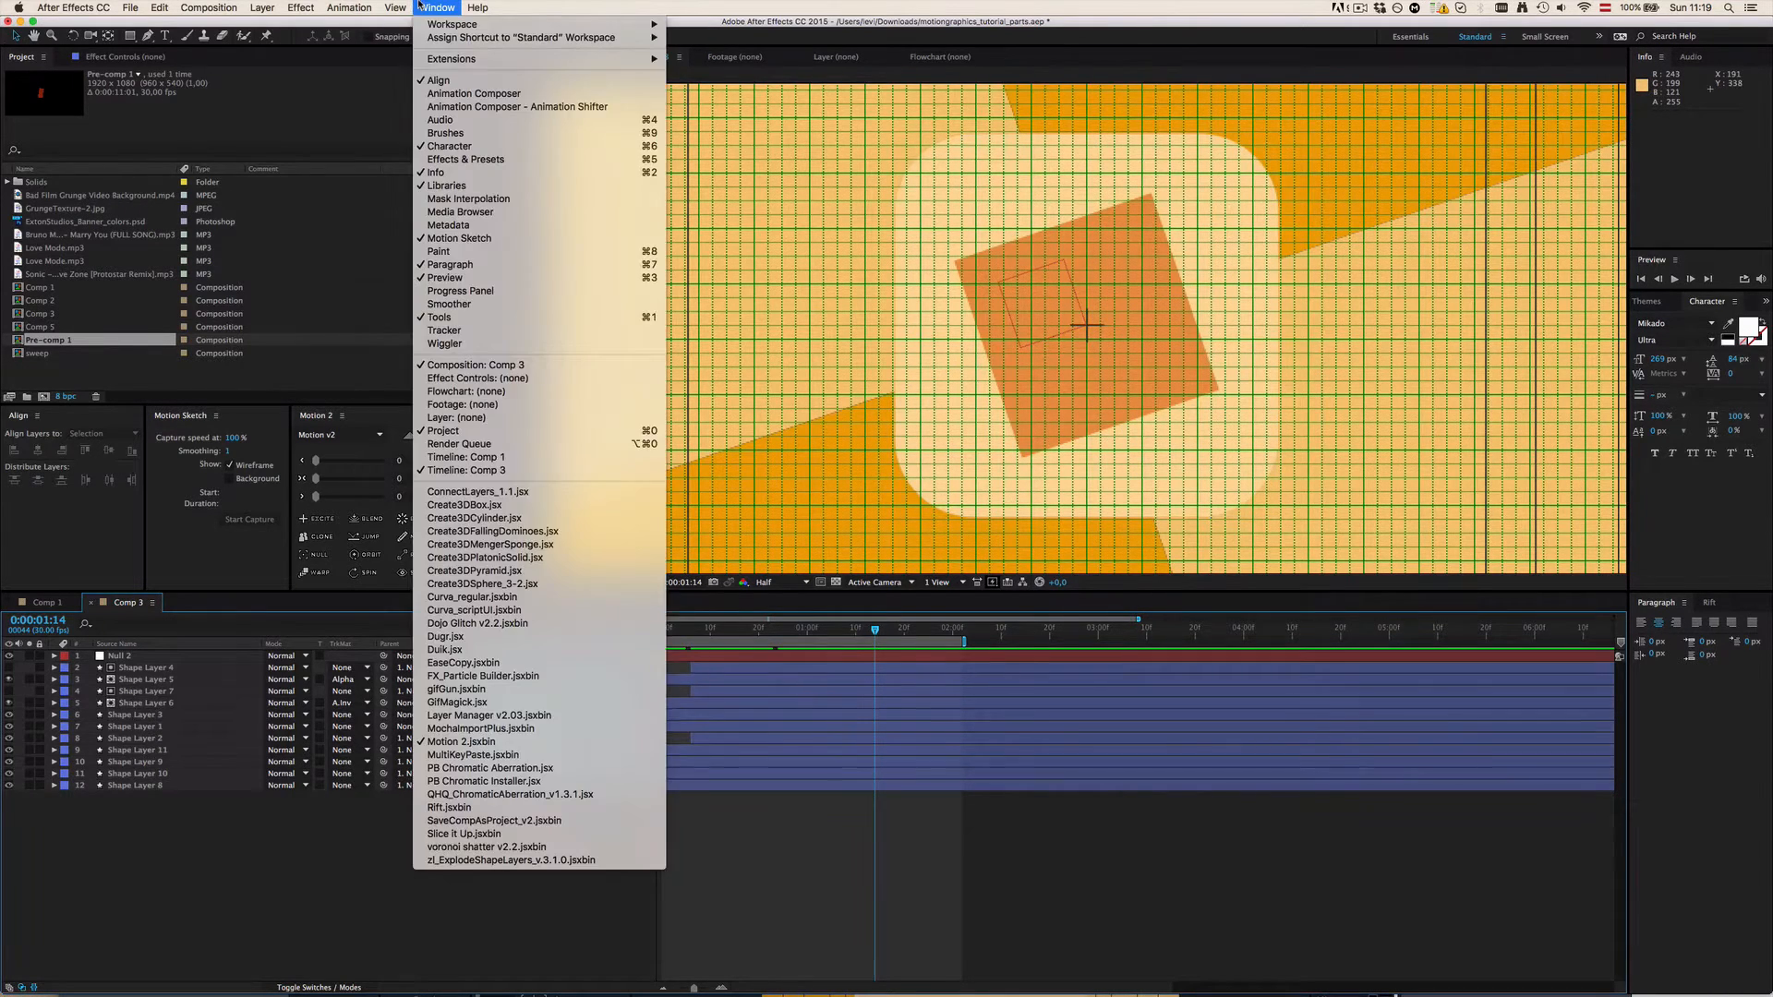
{"action": "mouse_move", "coordinate": [395, 8]}
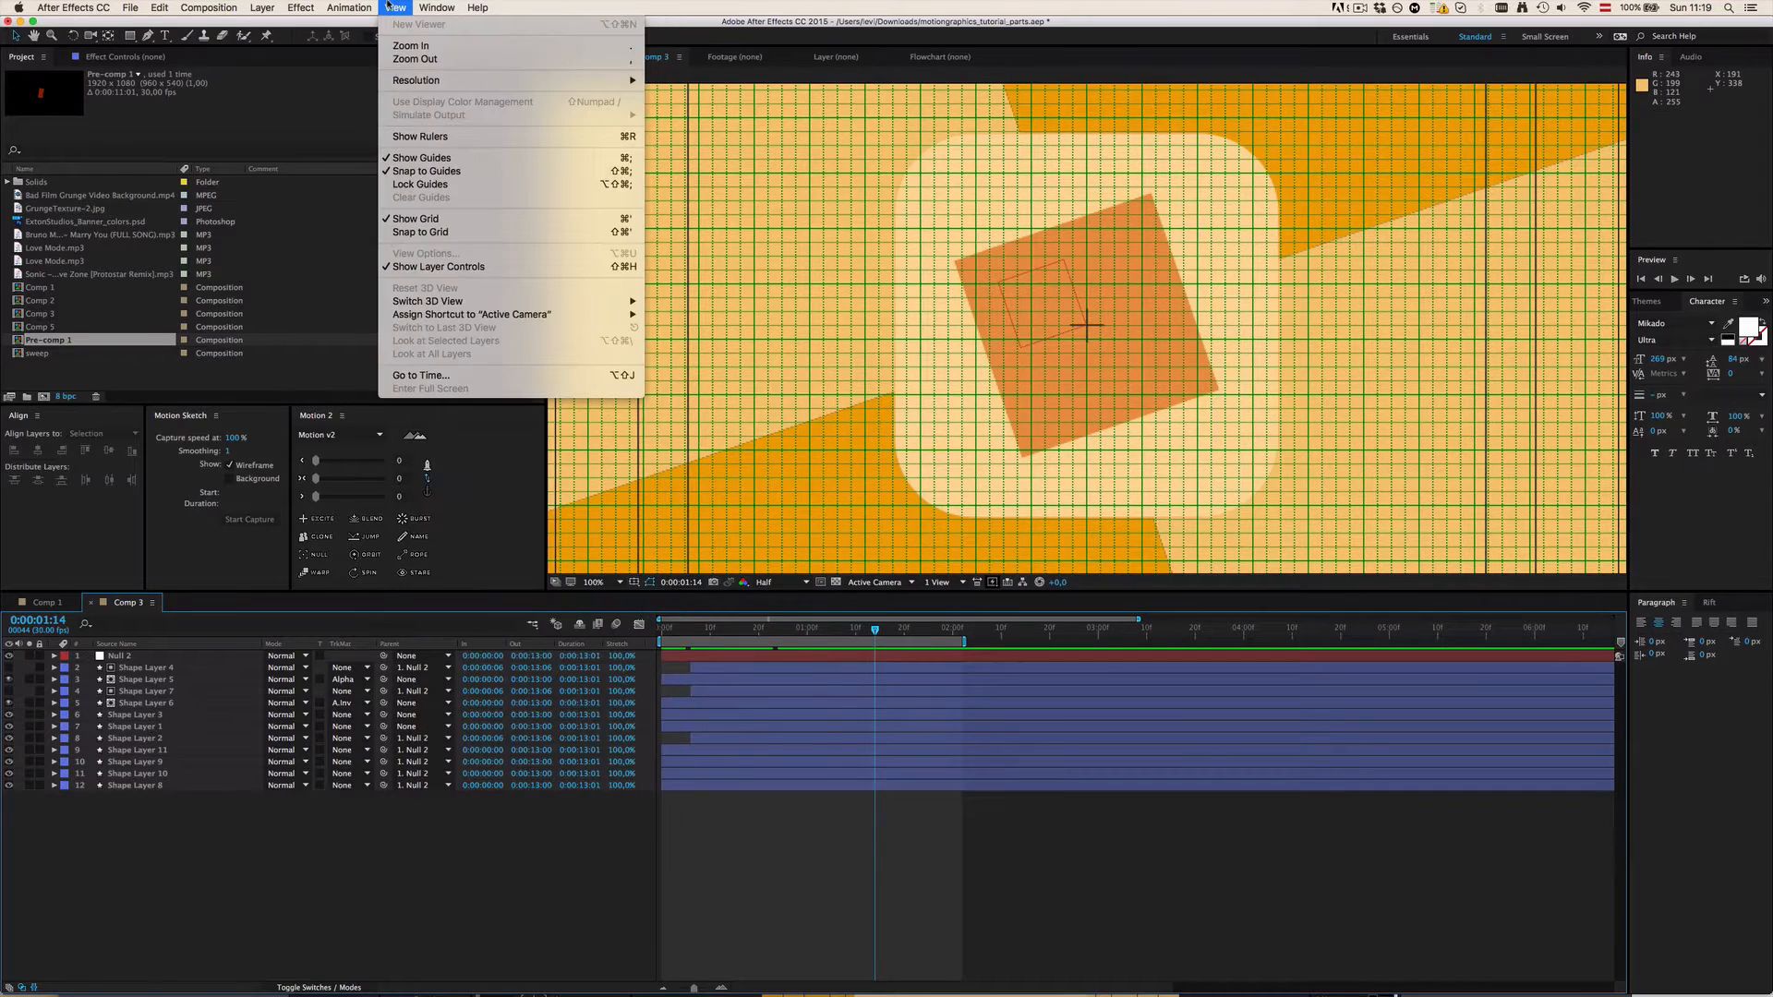
{"action": "left_click", "coordinate": [420, 231]}
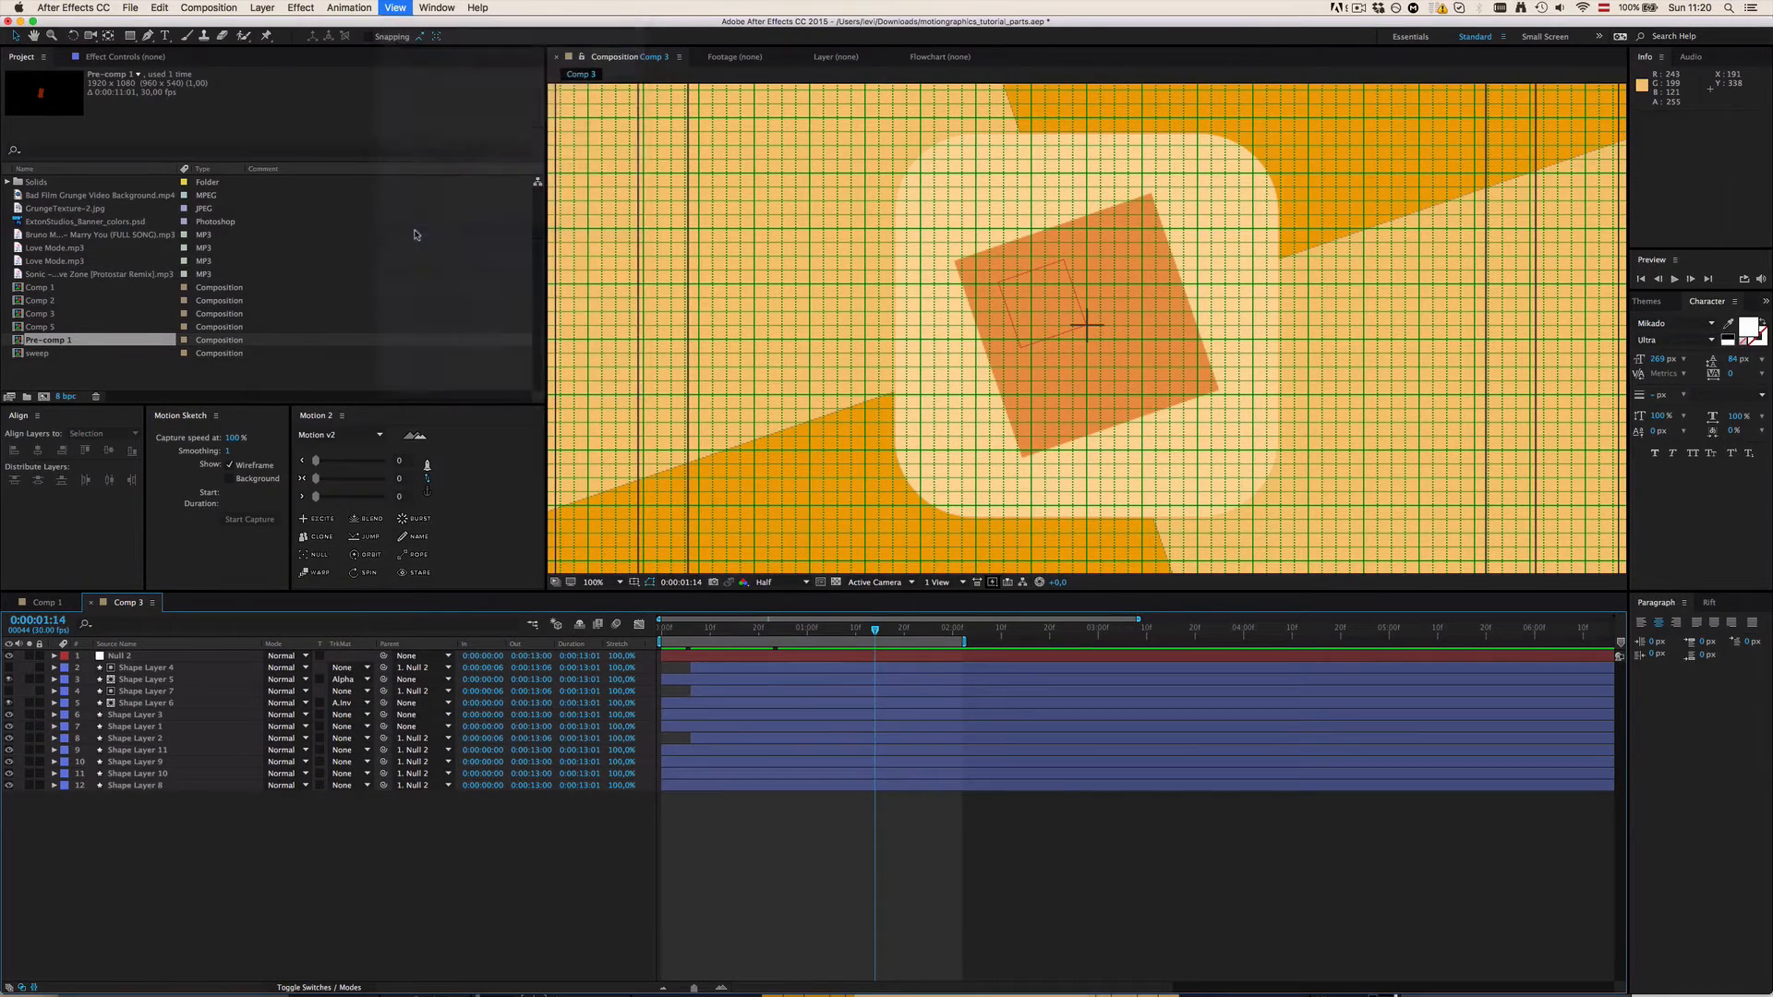
Step: Draw a straight horizontal line with the Pen tool from position 1120, 540 outward to the right of the orange square
{"action": "left_click", "coordinate": [149, 37]}
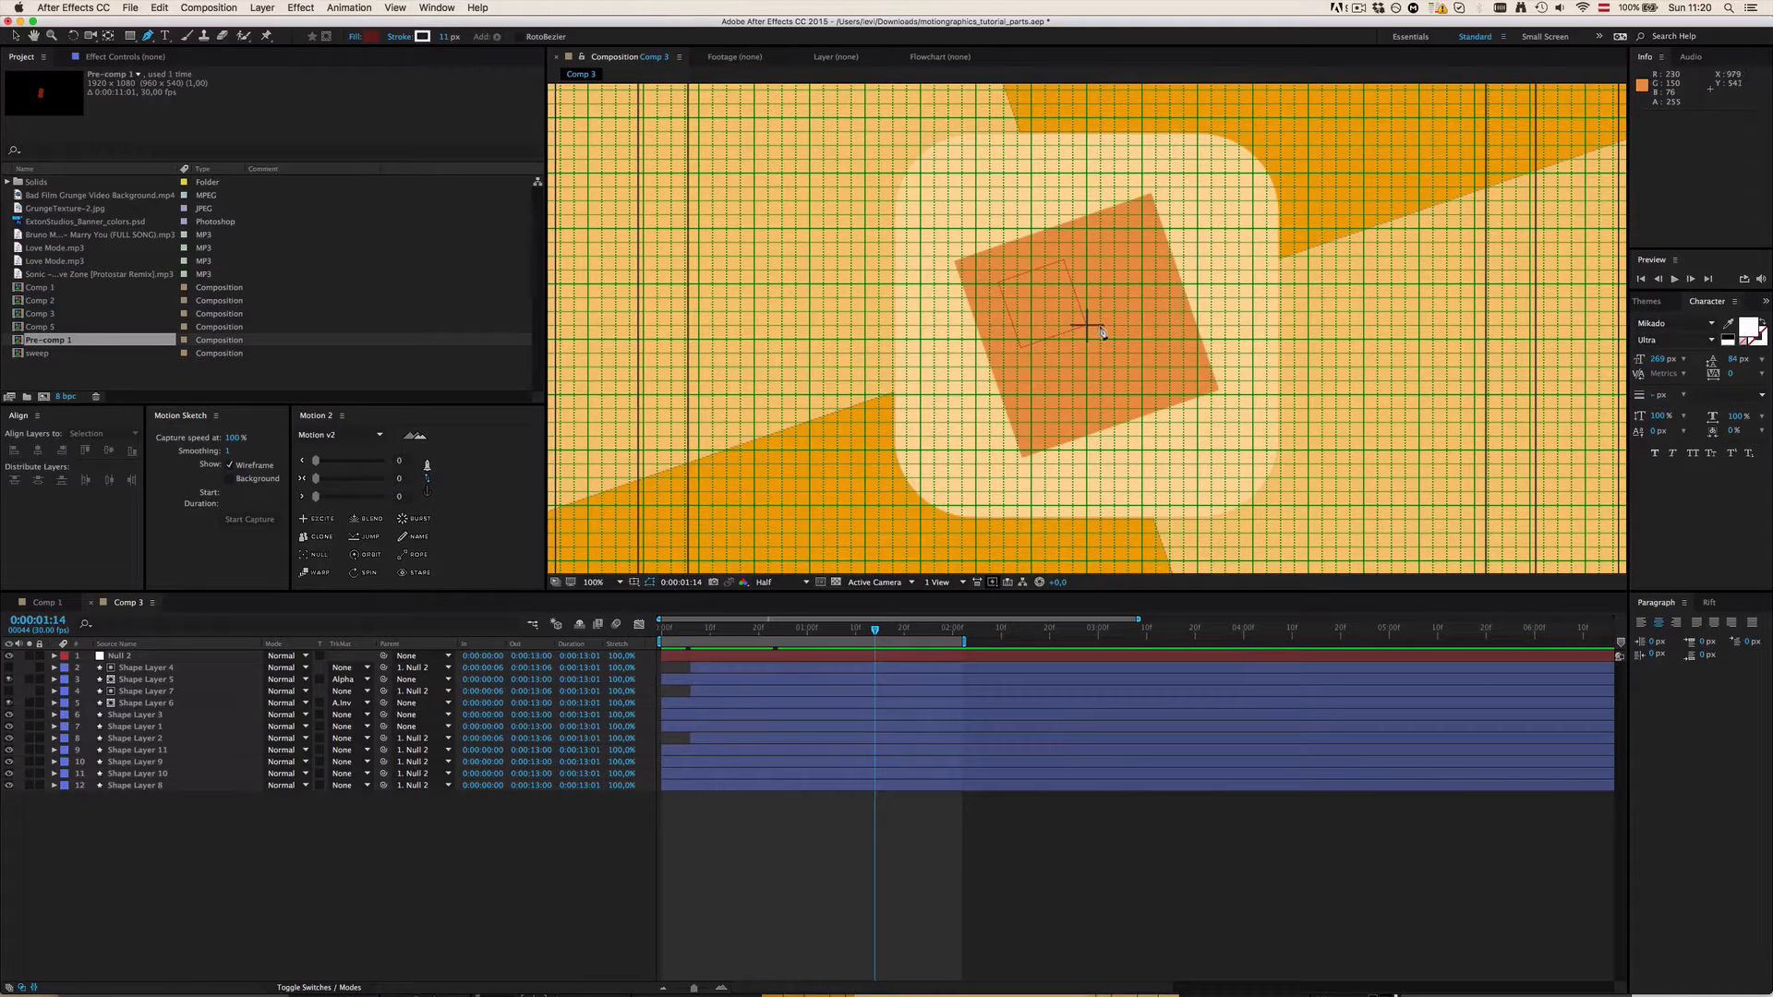
{"action": "left_click", "coordinate": [1127, 328]}
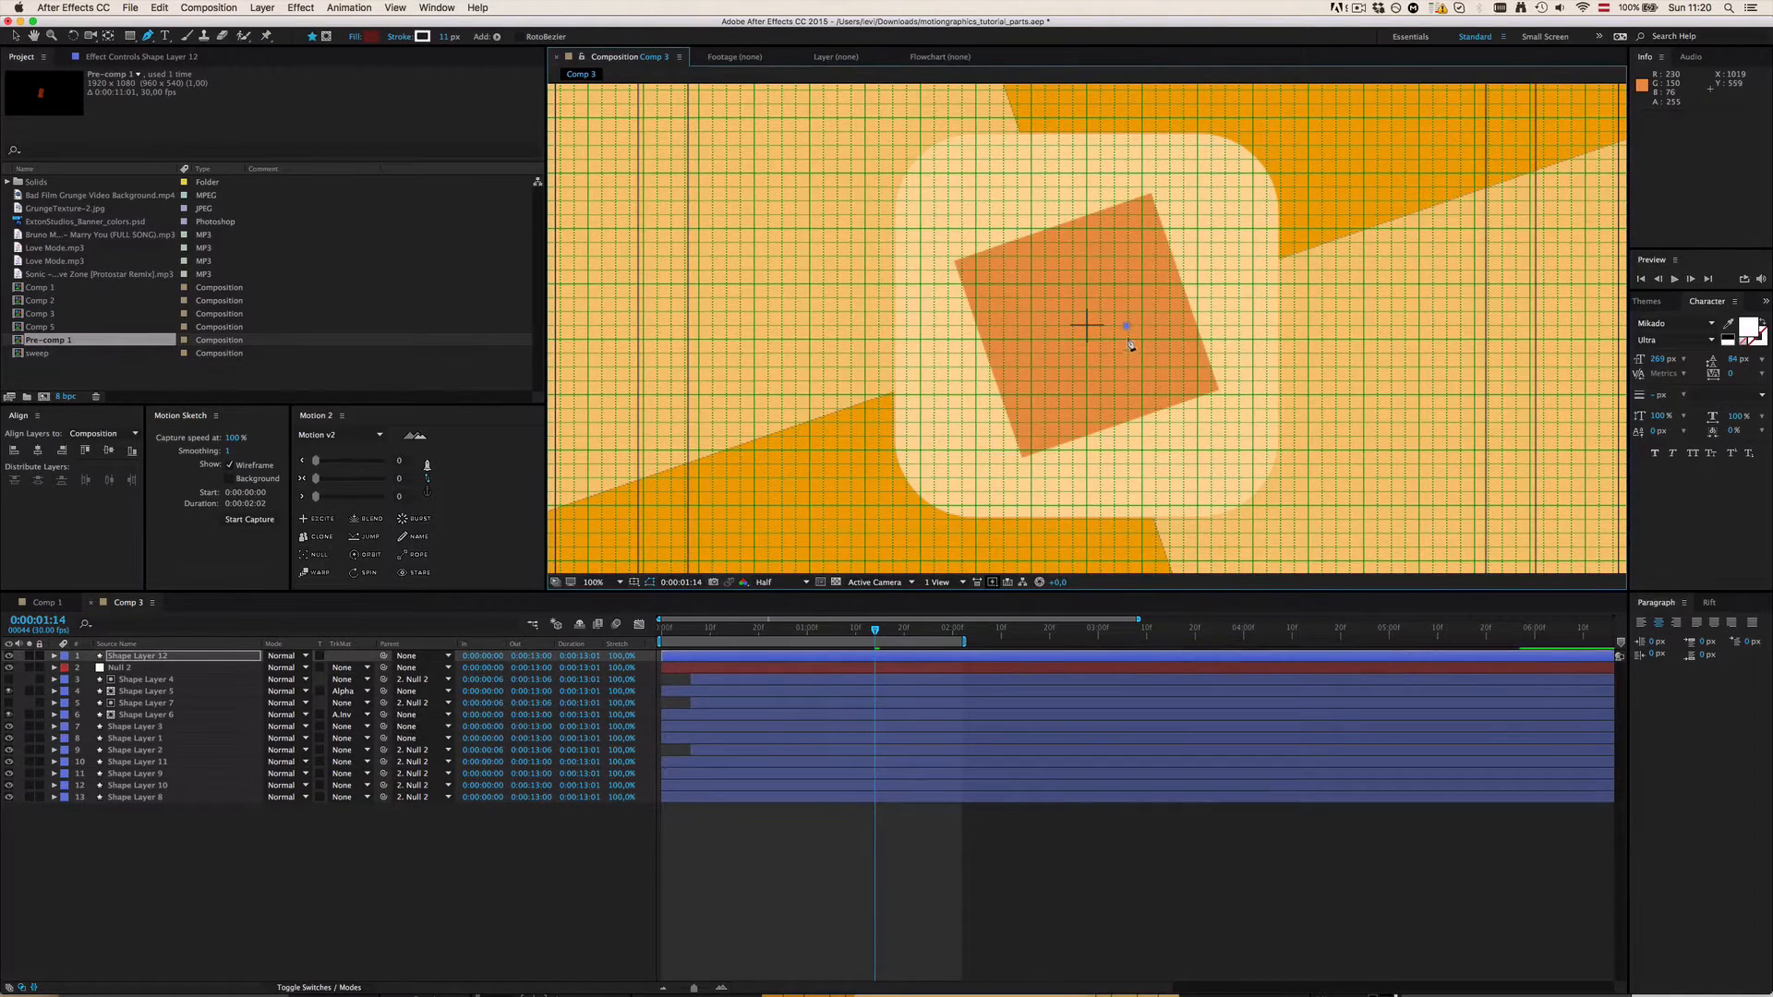
{"action": "left_click_drag", "start_coordinate": [1127, 330], "coordinate": [1128, 386]}
{"action": "left_click_drag", "start_coordinate": [1129, 328], "coordinate": [1143, 326]}
{"action": "left_click_drag", "start_coordinate": [1146, 329], "coordinate": [1191, 335]}
{"action": "key", "text": "shift"}
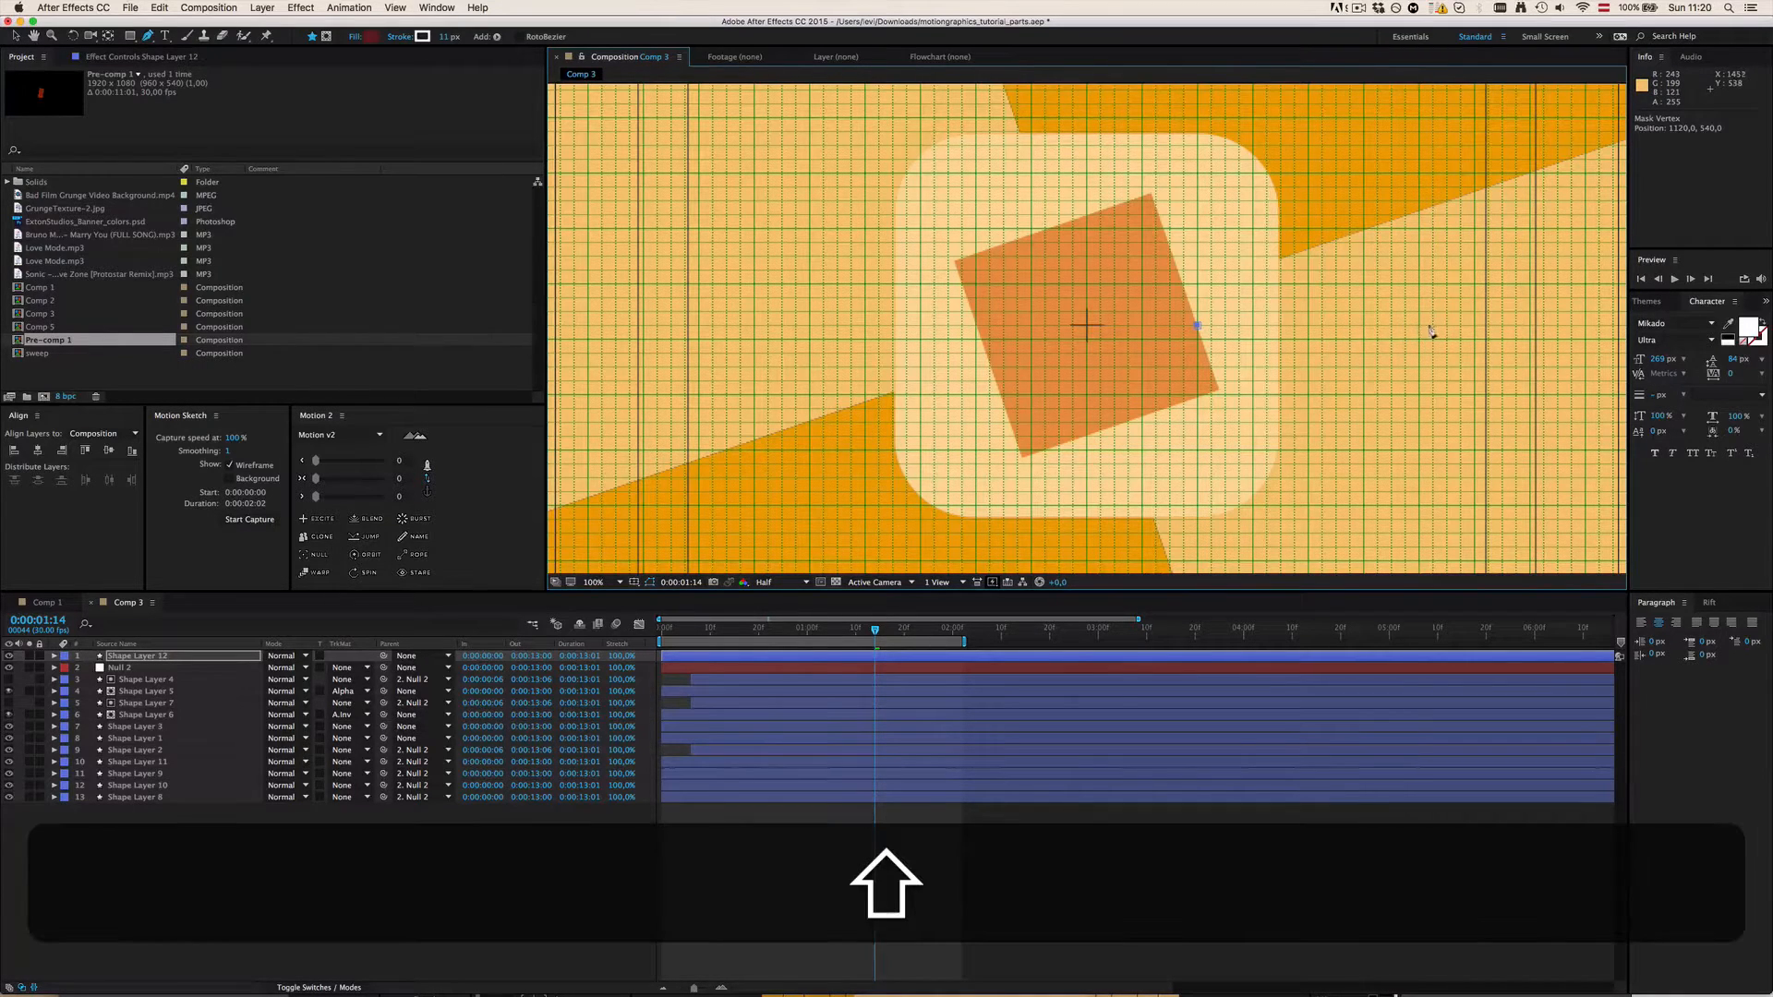
{"action": "left_click", "coordinate": [1585, 330], "text": "shift"}
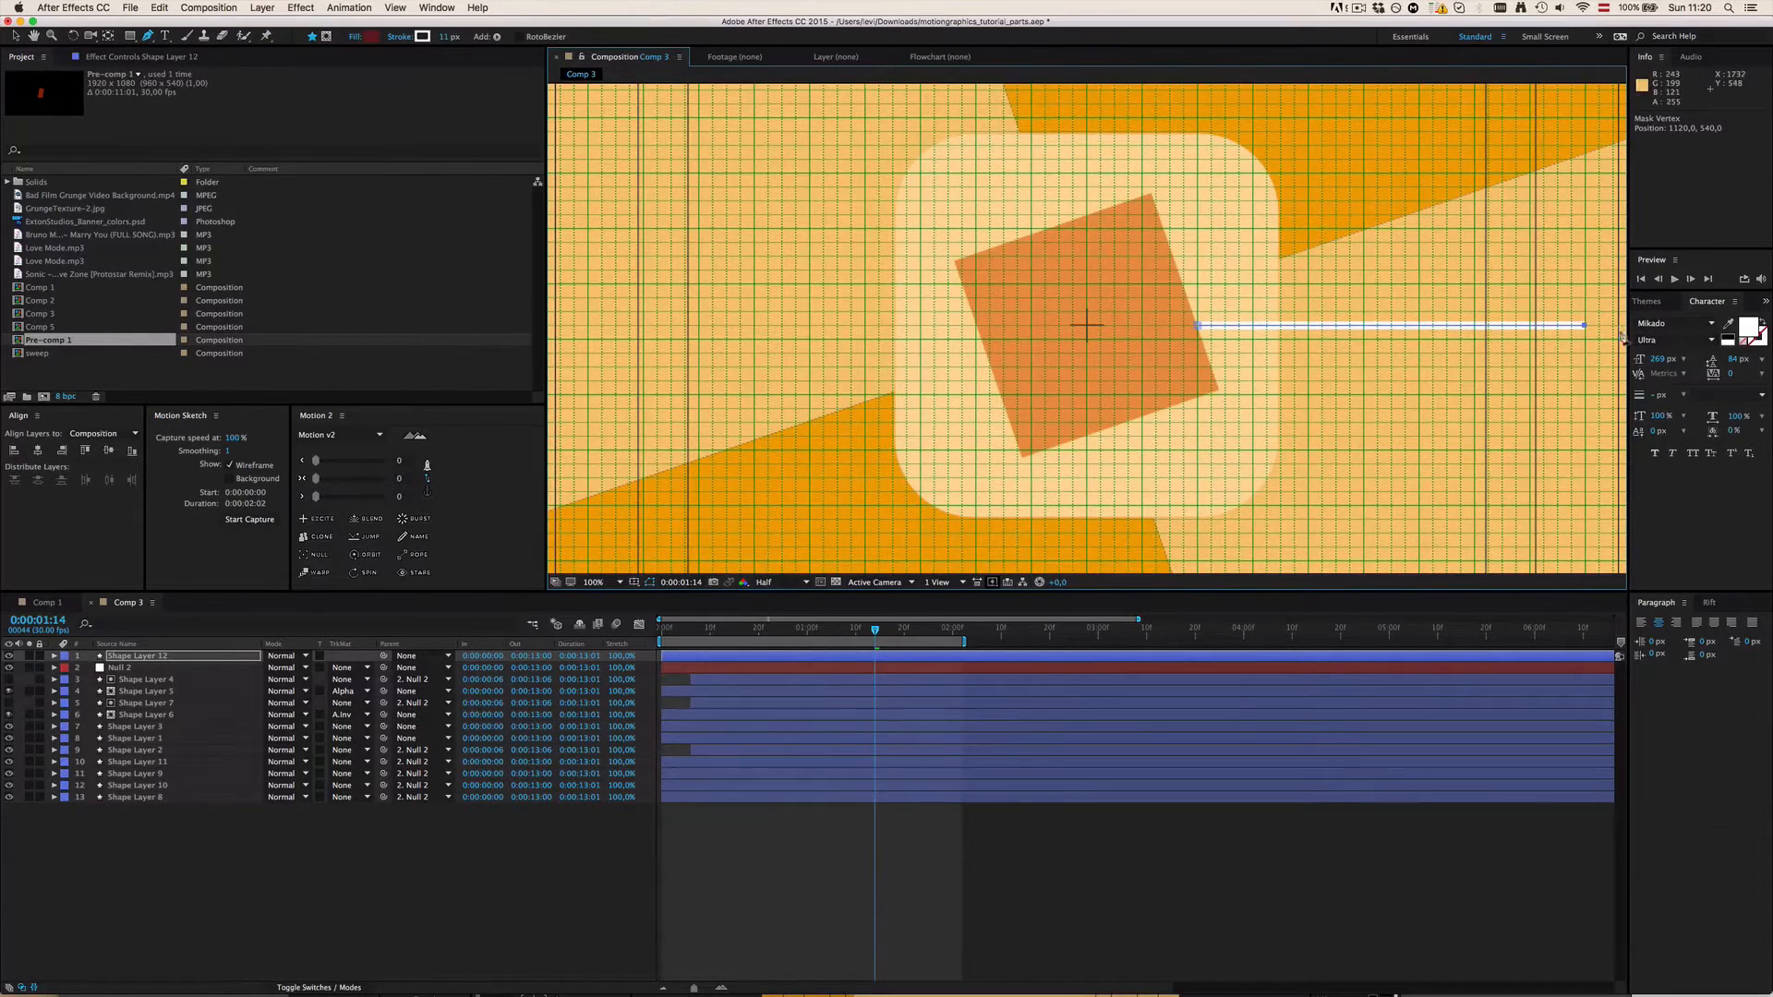
Step: Keep the new line's stroke colour white (FFFFFF) and set its stroke width to 24 px
{"action": "left_click", "coordinate": [422, 37]}
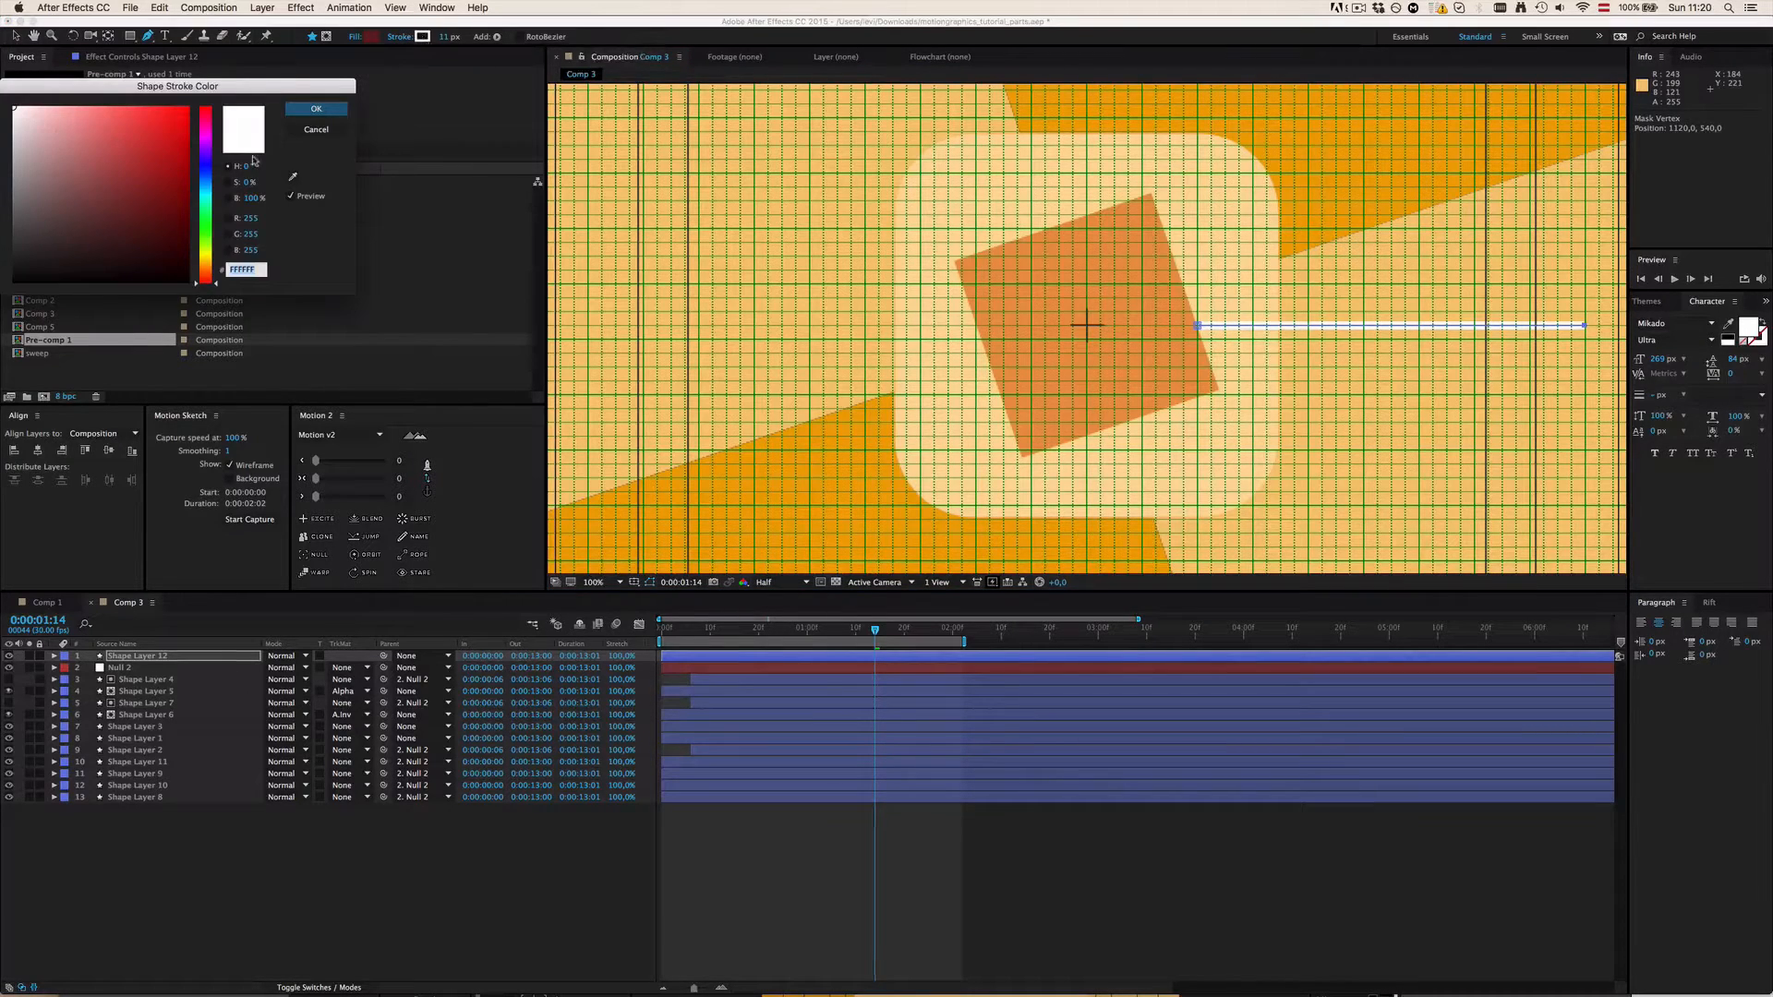
{"action": "left_click", "coordinate": [316, 108]}
{"action": "left_click_drag", "start_coordinate": [445, 42], "coordinate": [451, 37]}
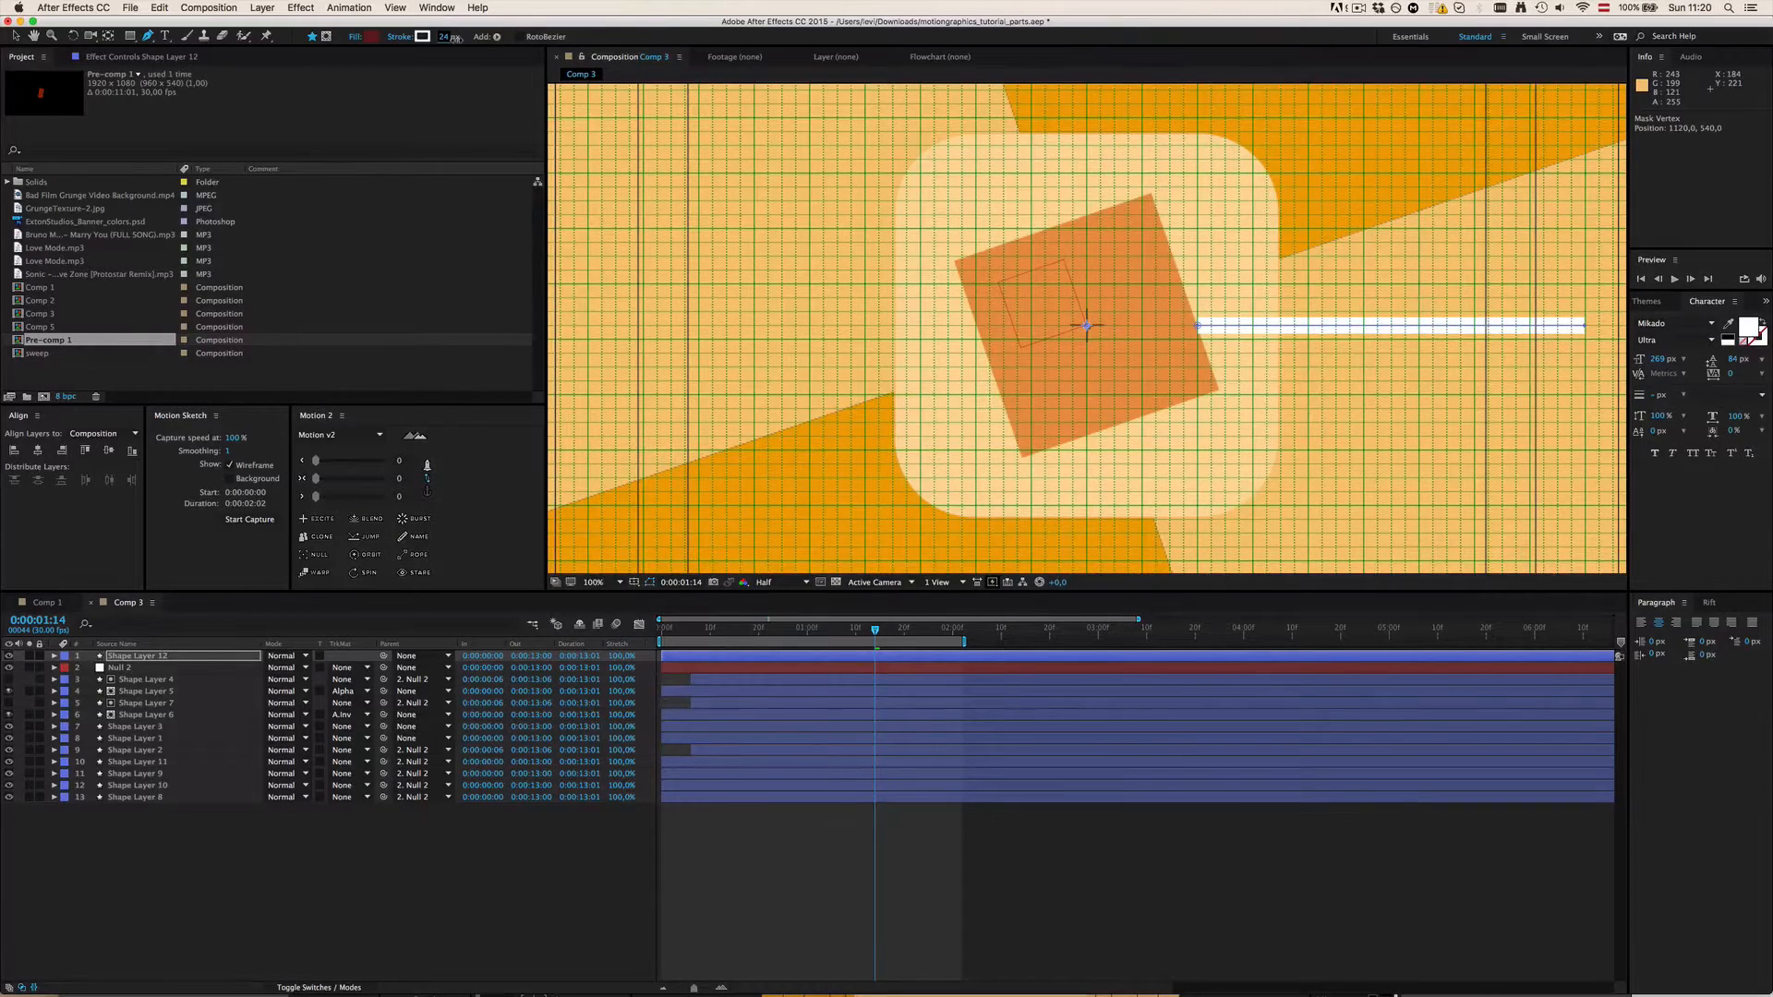
{"action": "left_click", "coordinate": [879, 812]}
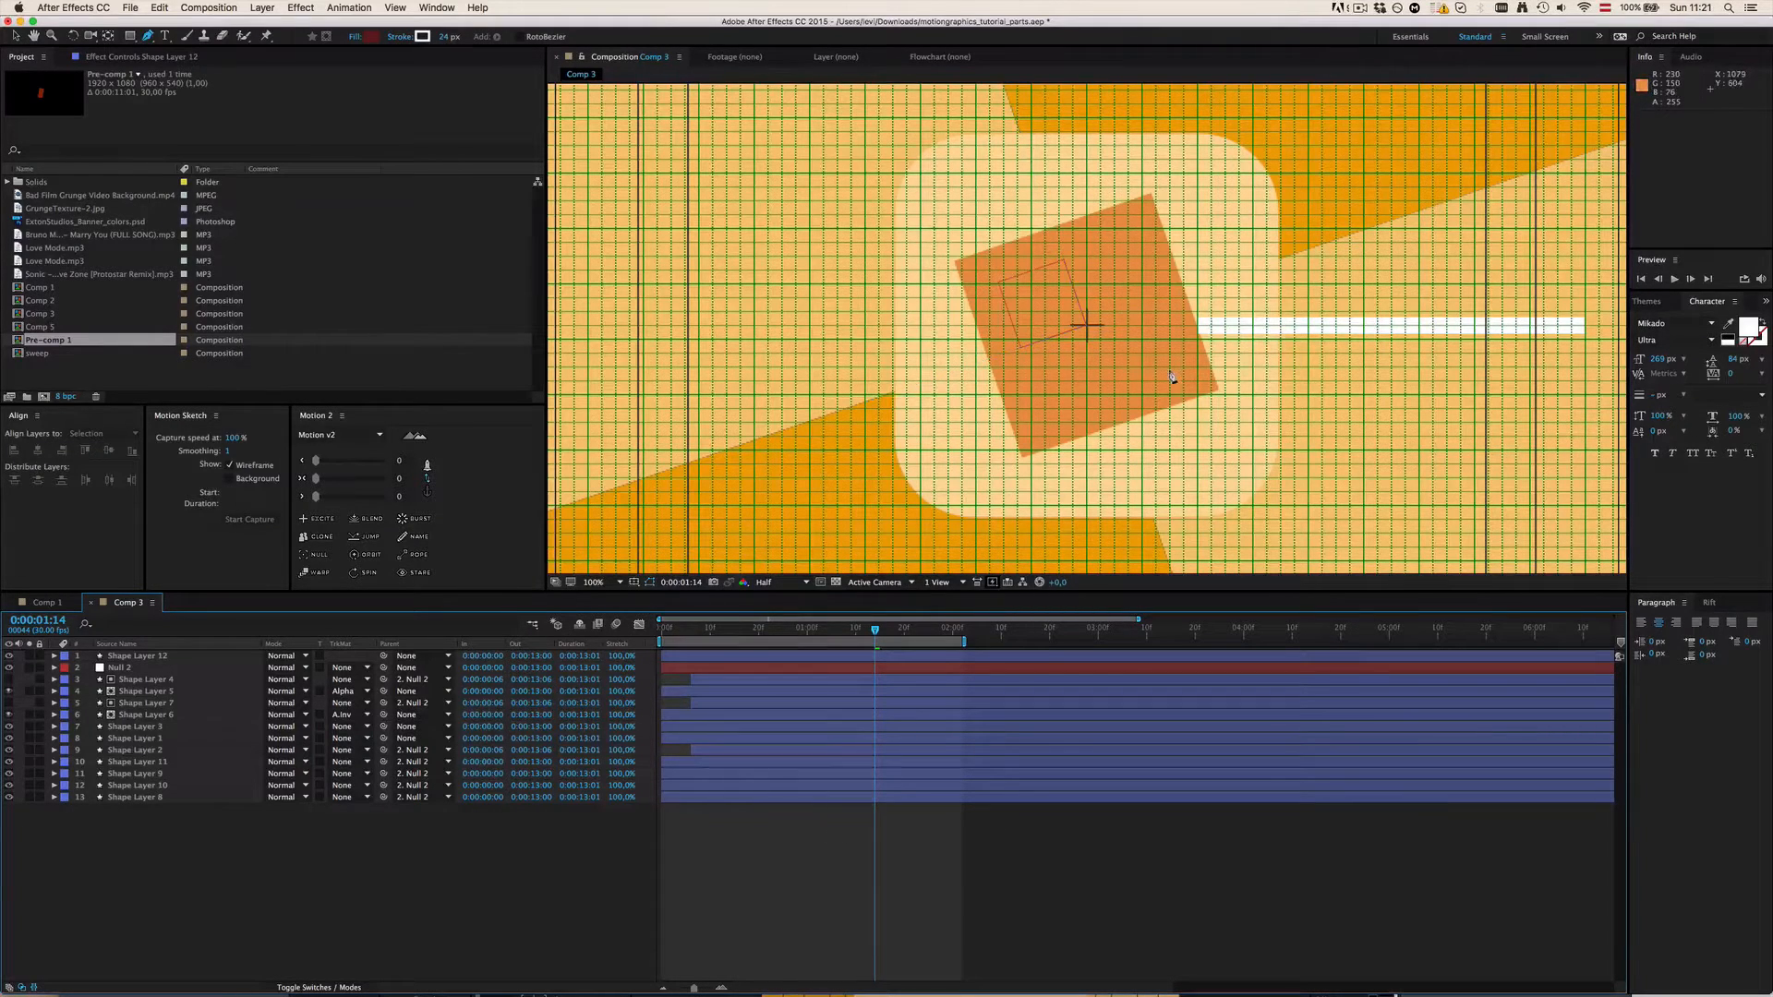
Step: Set the Line Cap of the white line's stroke to Round Cap and inspect the line's ends
{"action": "key", "text": "v"}
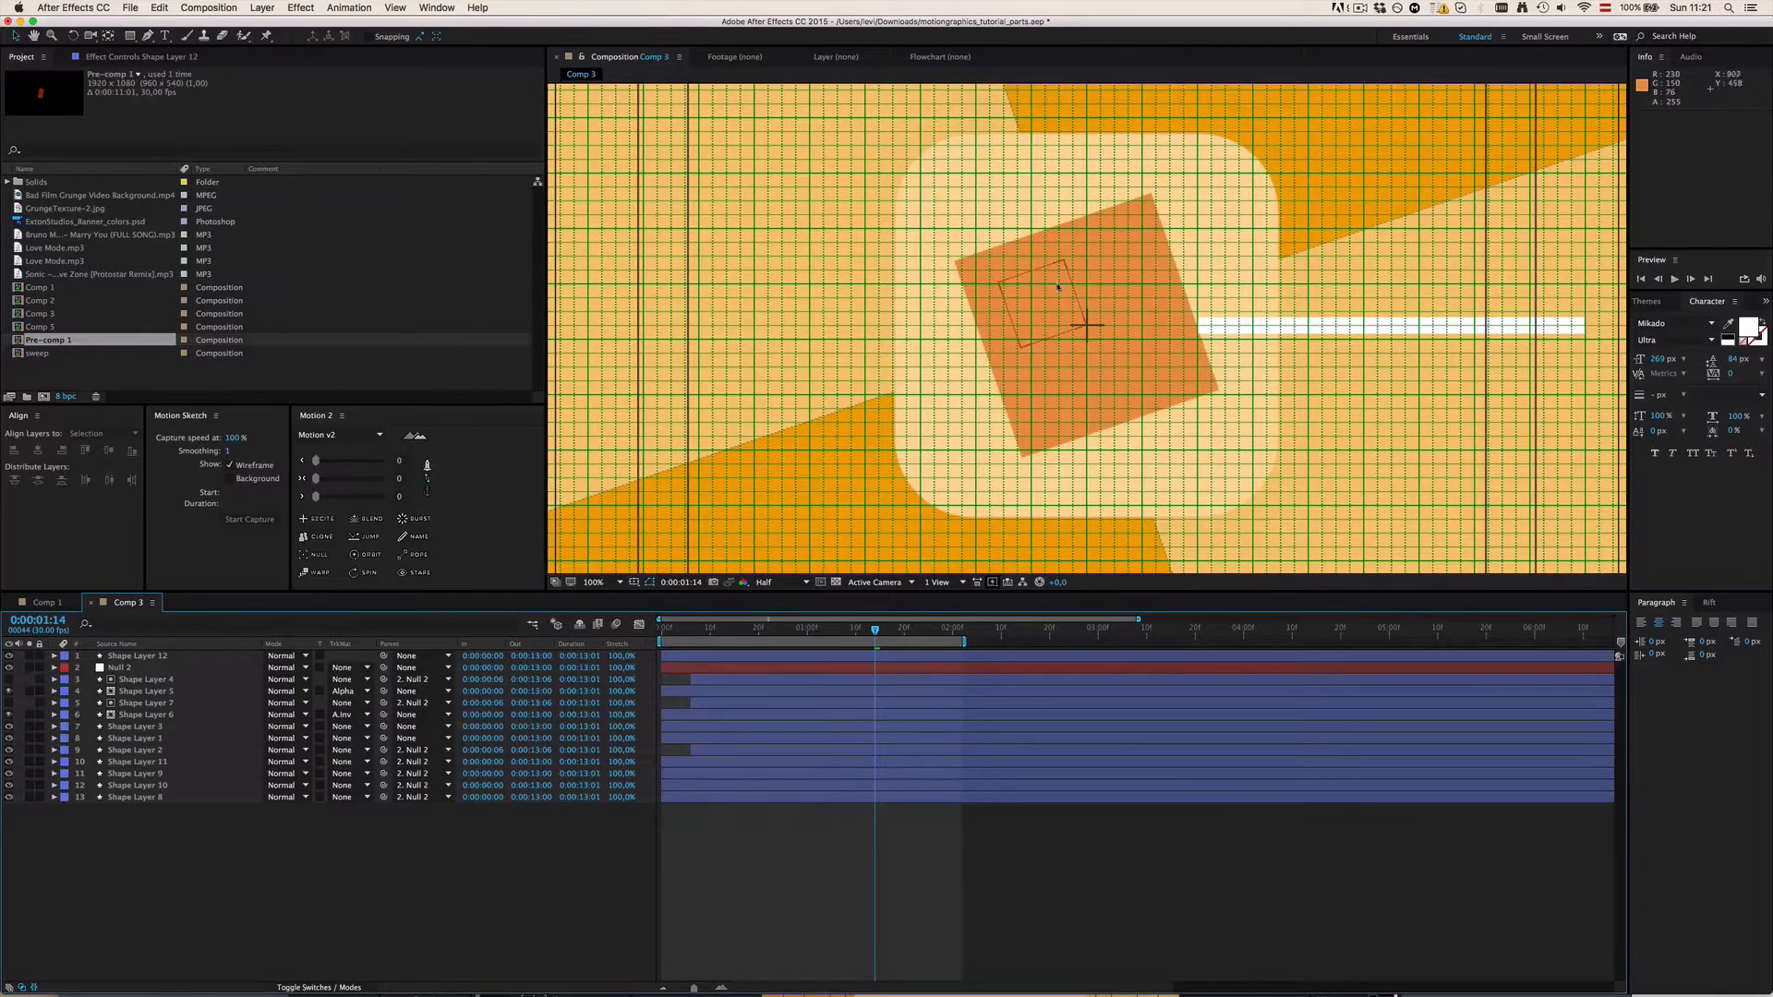
{"action": "scroll", "coordinate": [1092, 336], "scroll_direction": "down", "scroll_amount": 1}
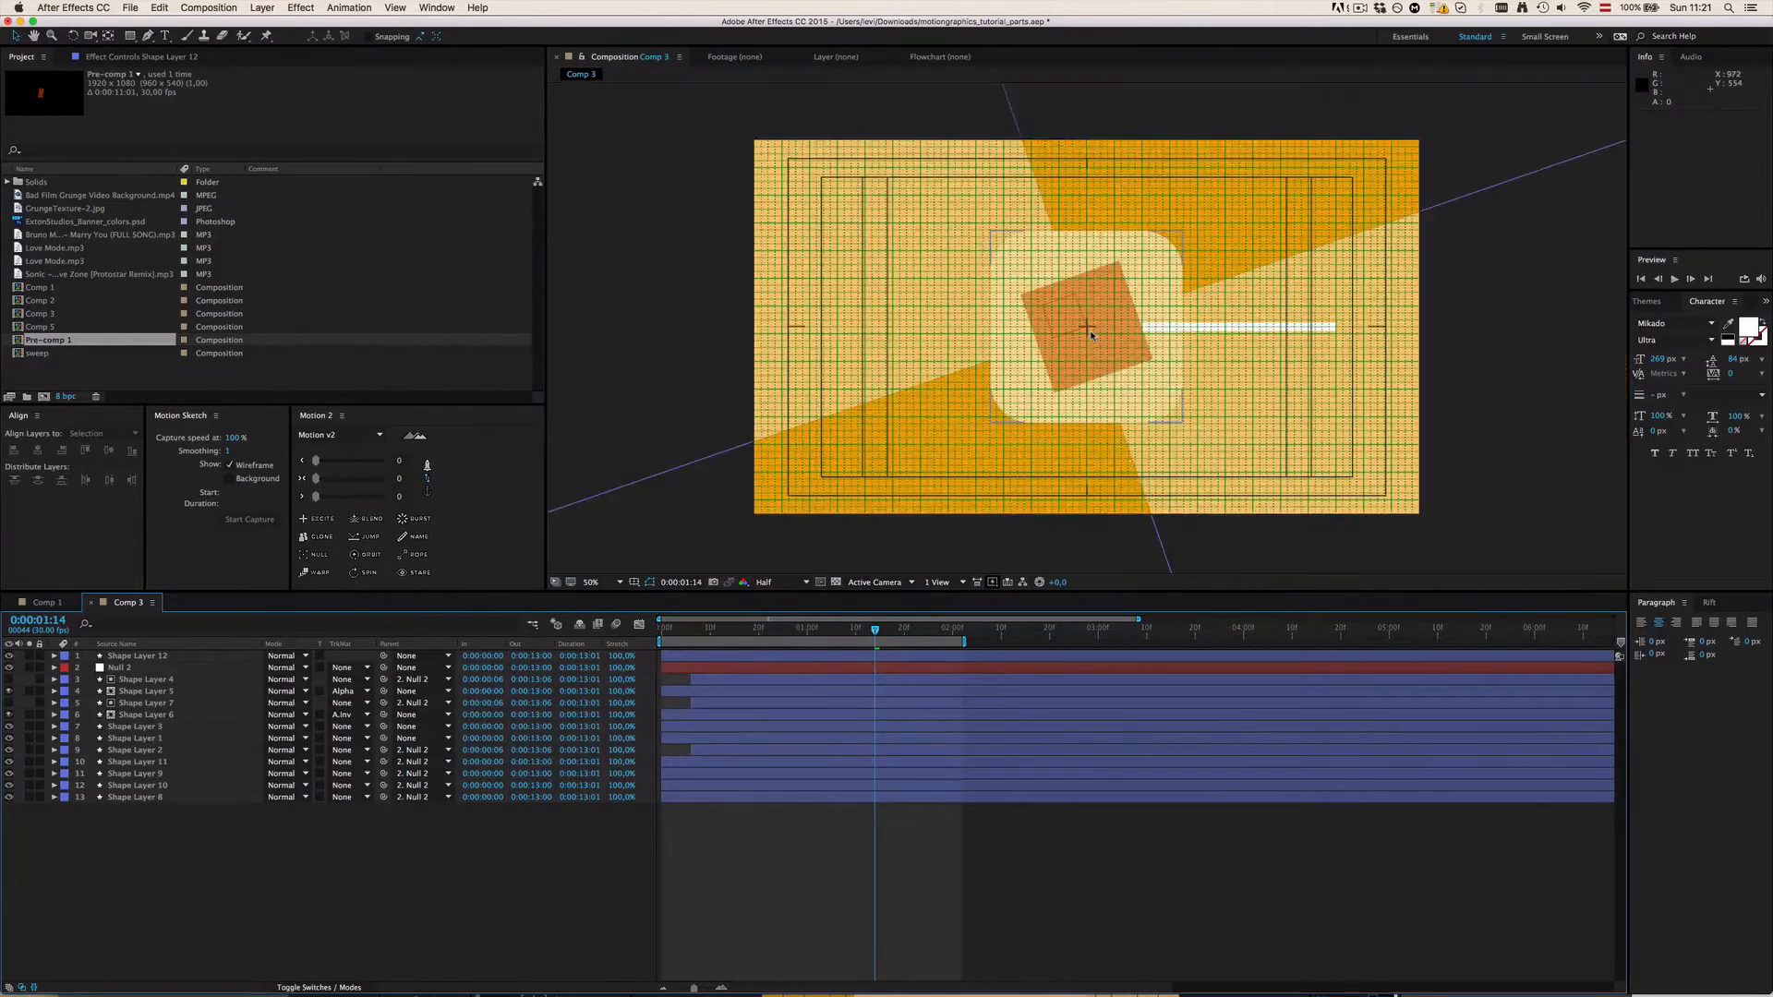
{"action": "left_click", "coordinate": [904, 656]}
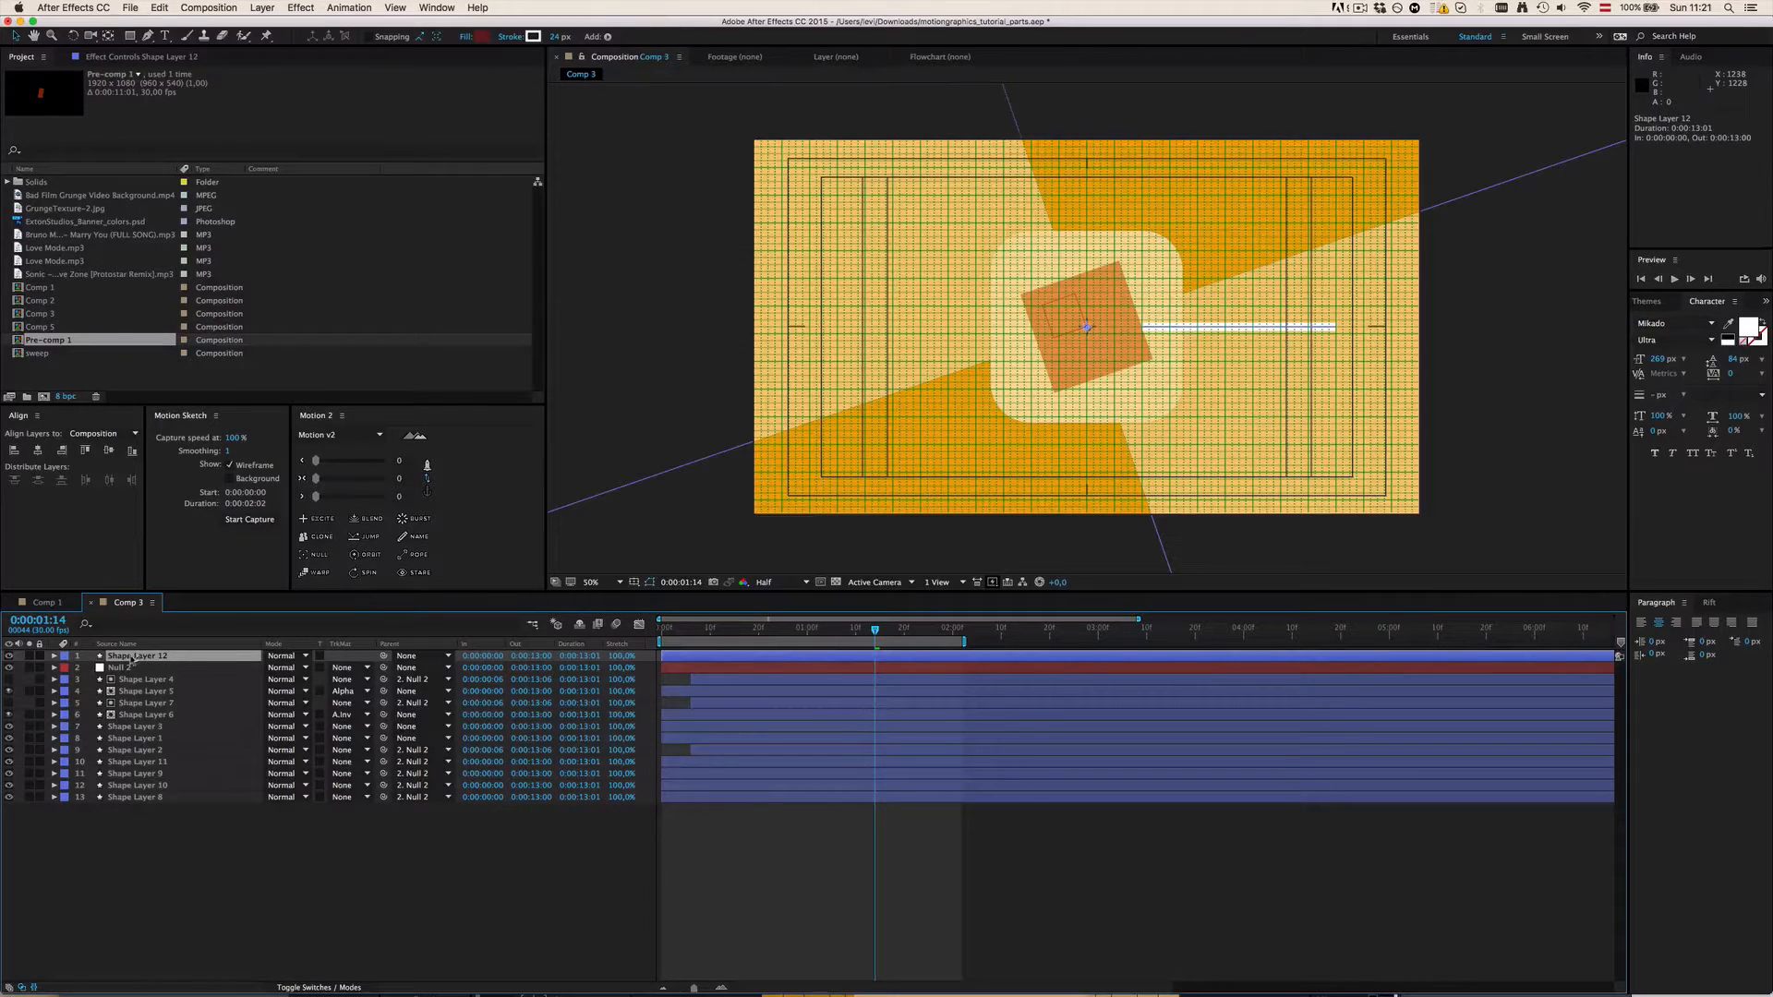
{"action": "left_click", "coordinate": [54, 656]}
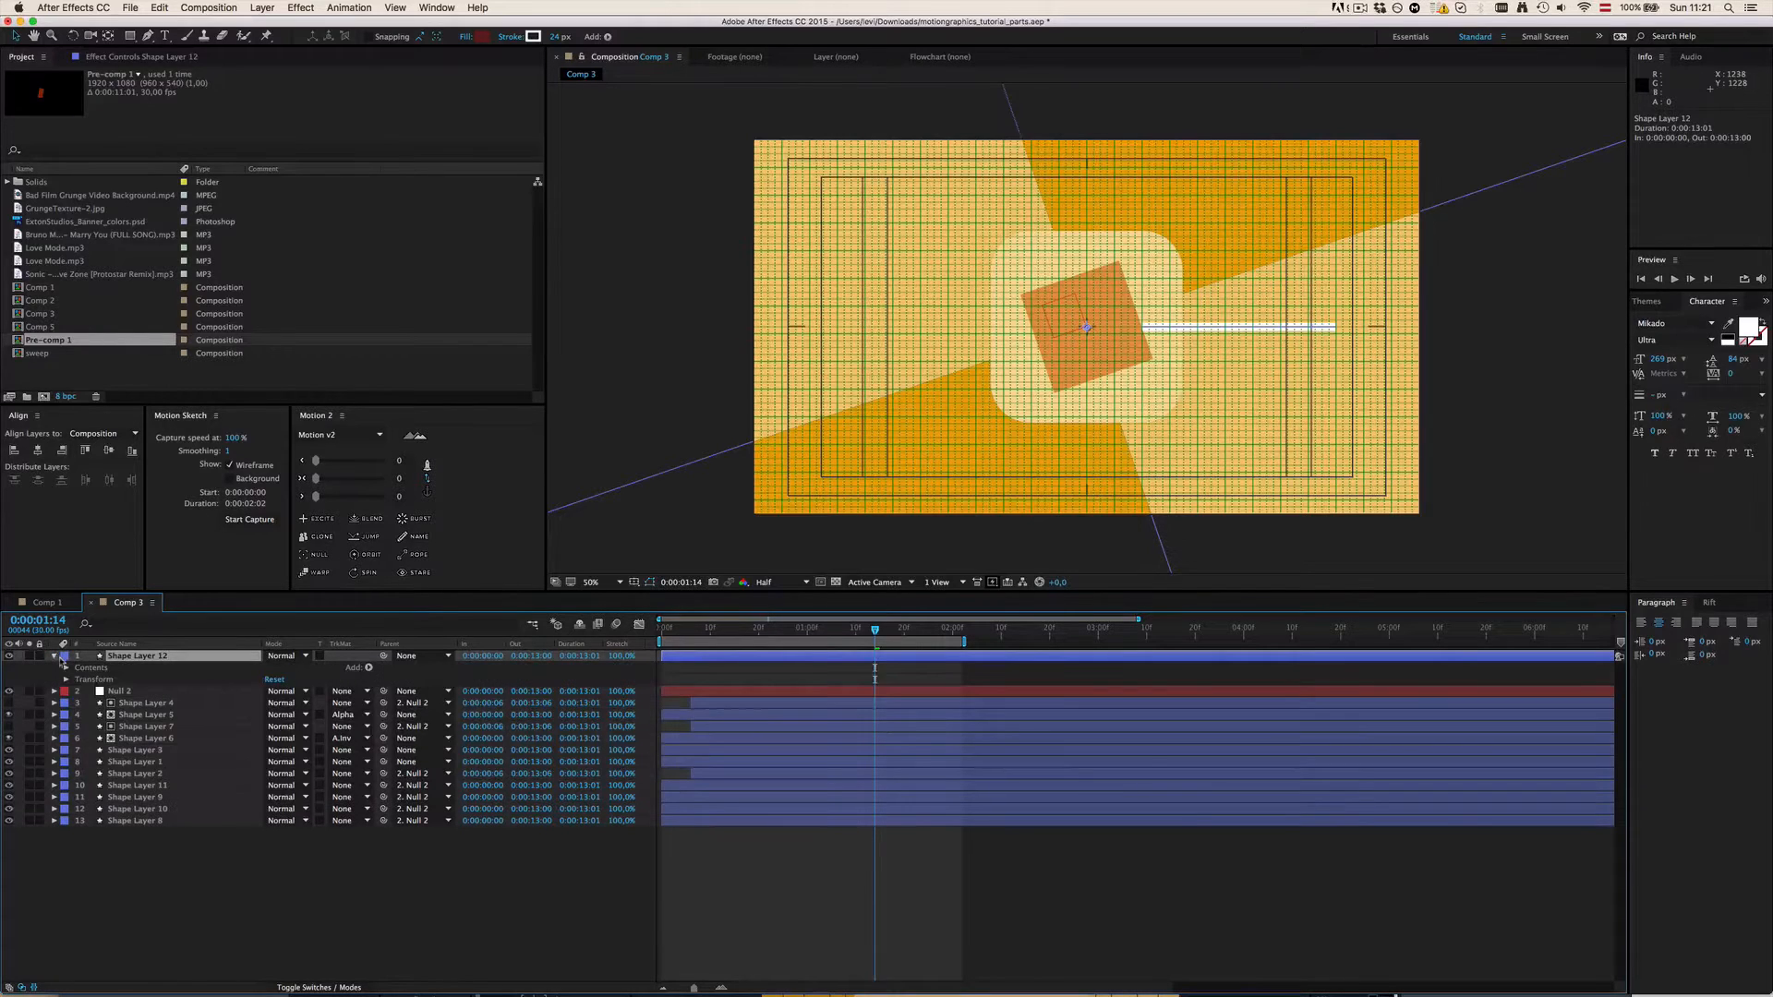
{"action": "left_click", "coordinate": [65, 668]}
{"action": "left_click", "coordinate": [78, 679]}
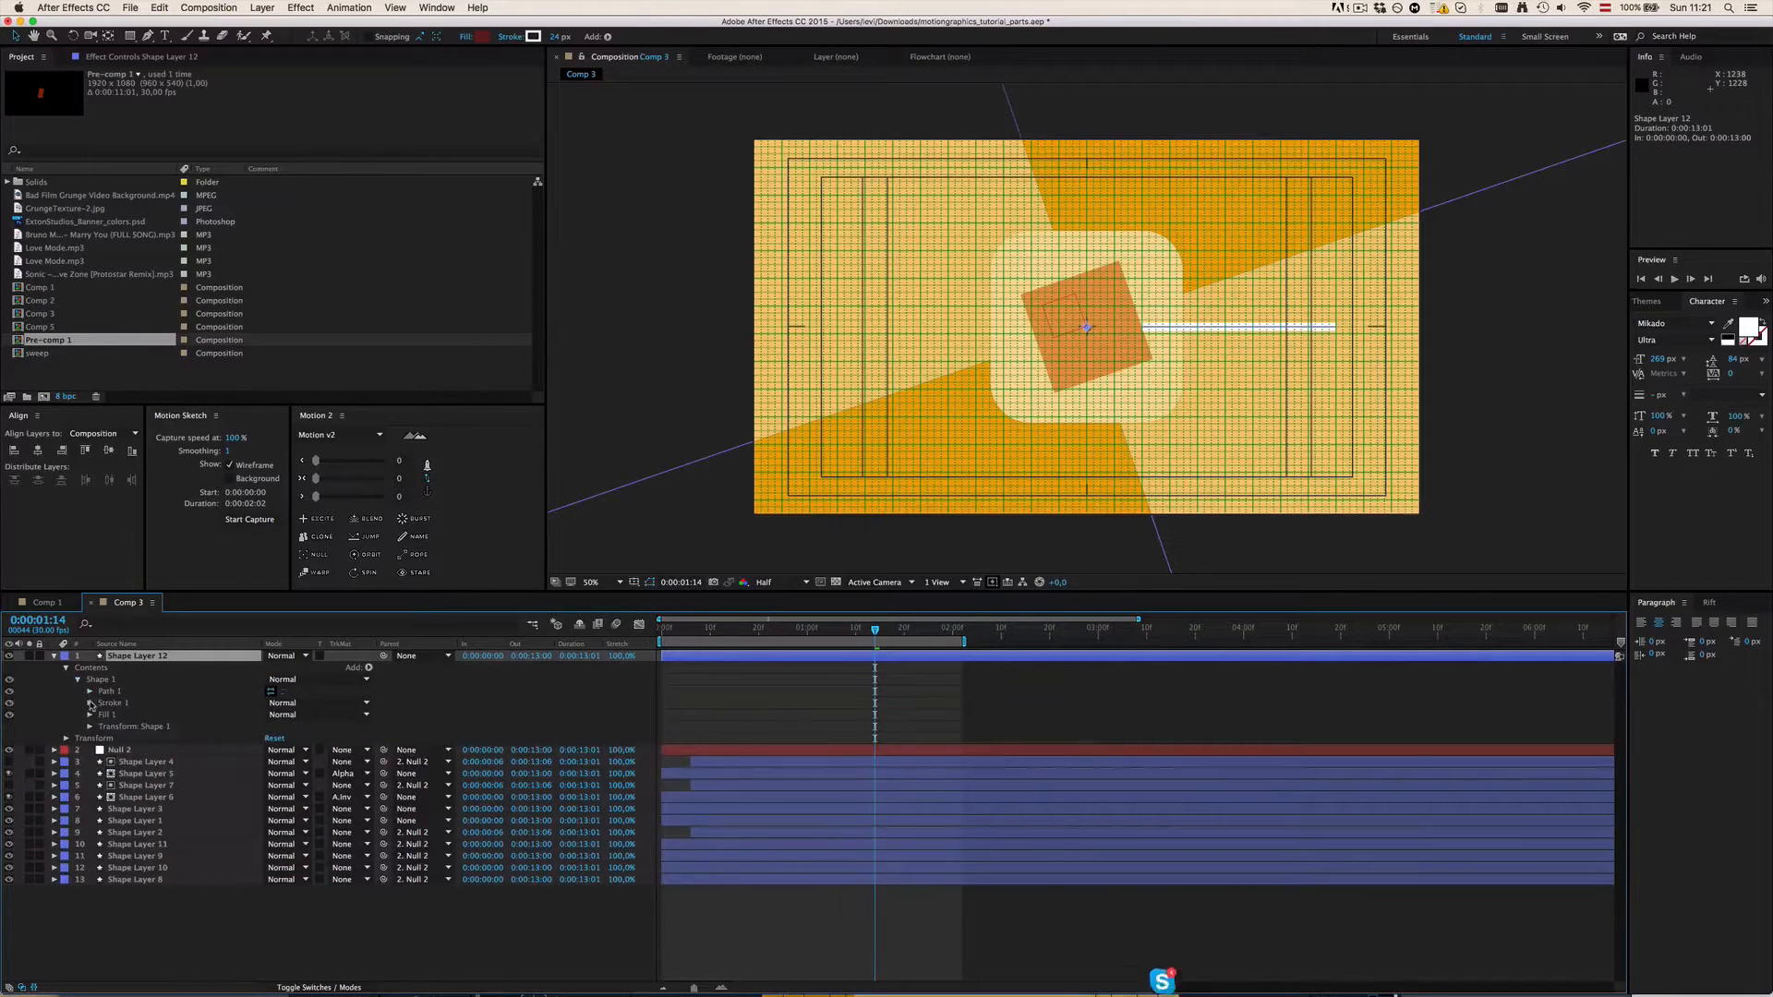
{"action": "left_click", "coordinate": [89, 704]}
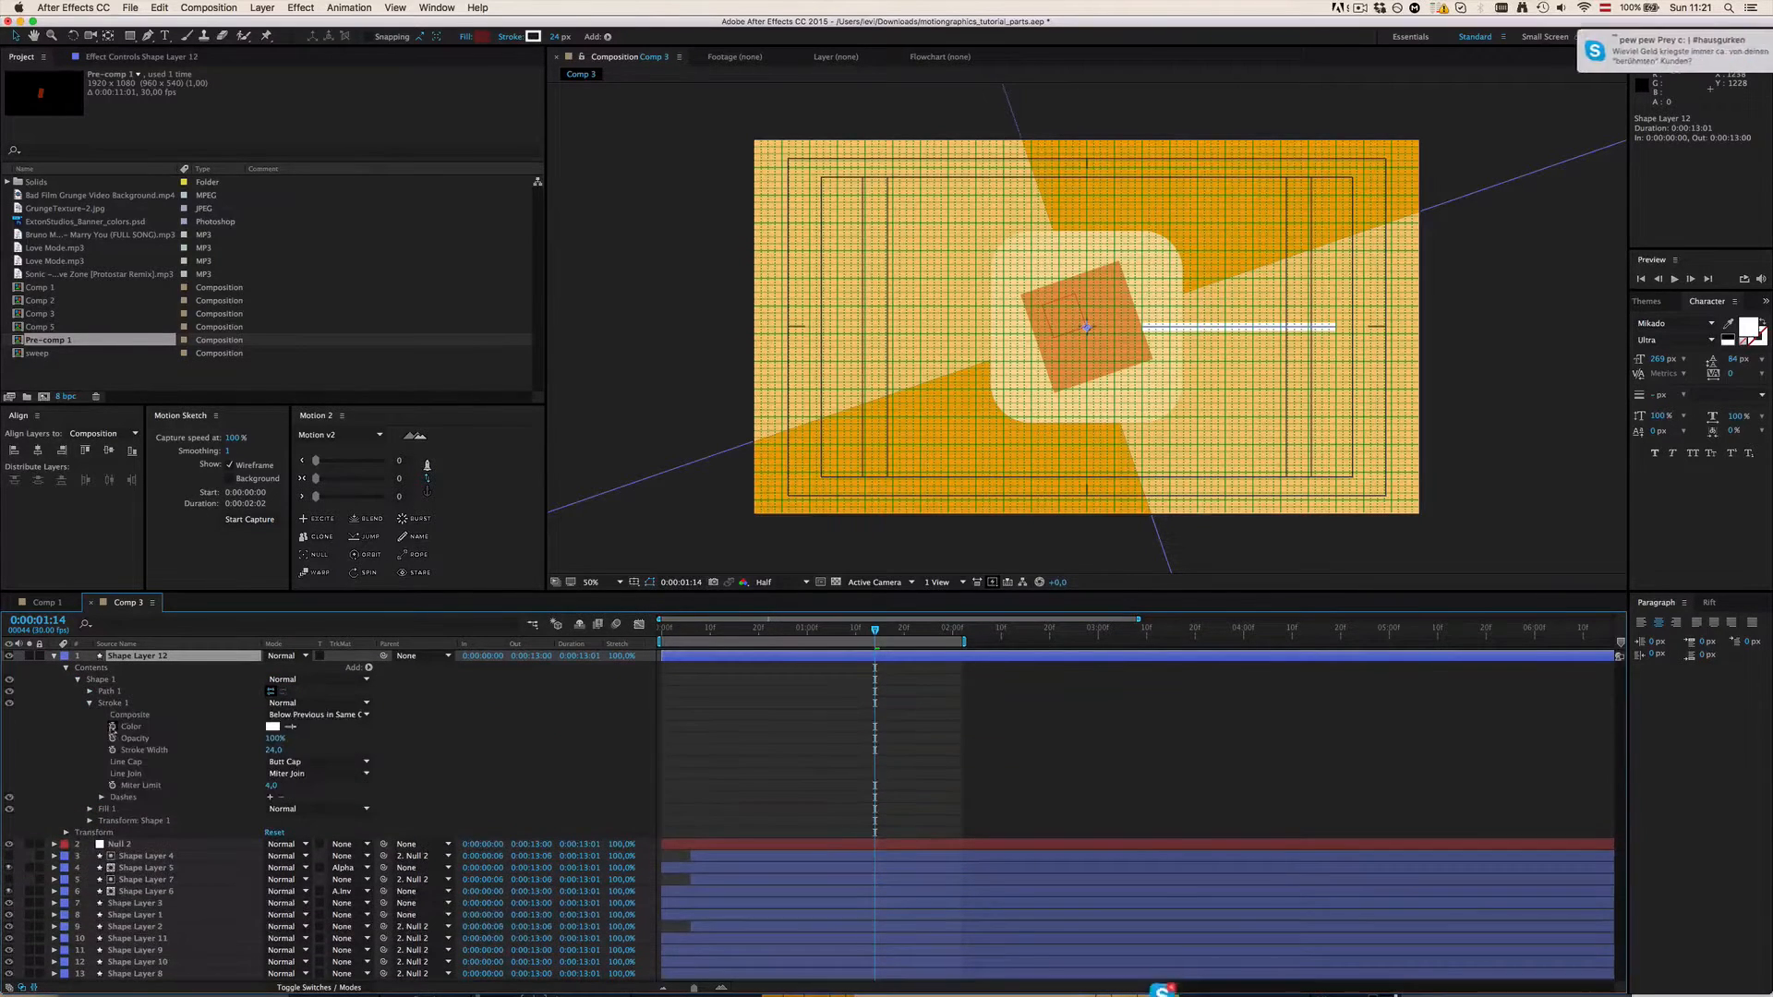
{"action": "left_click", "coordinate": [288, 762]}
{"action": "left_click", "coordinate": [297, 791]}
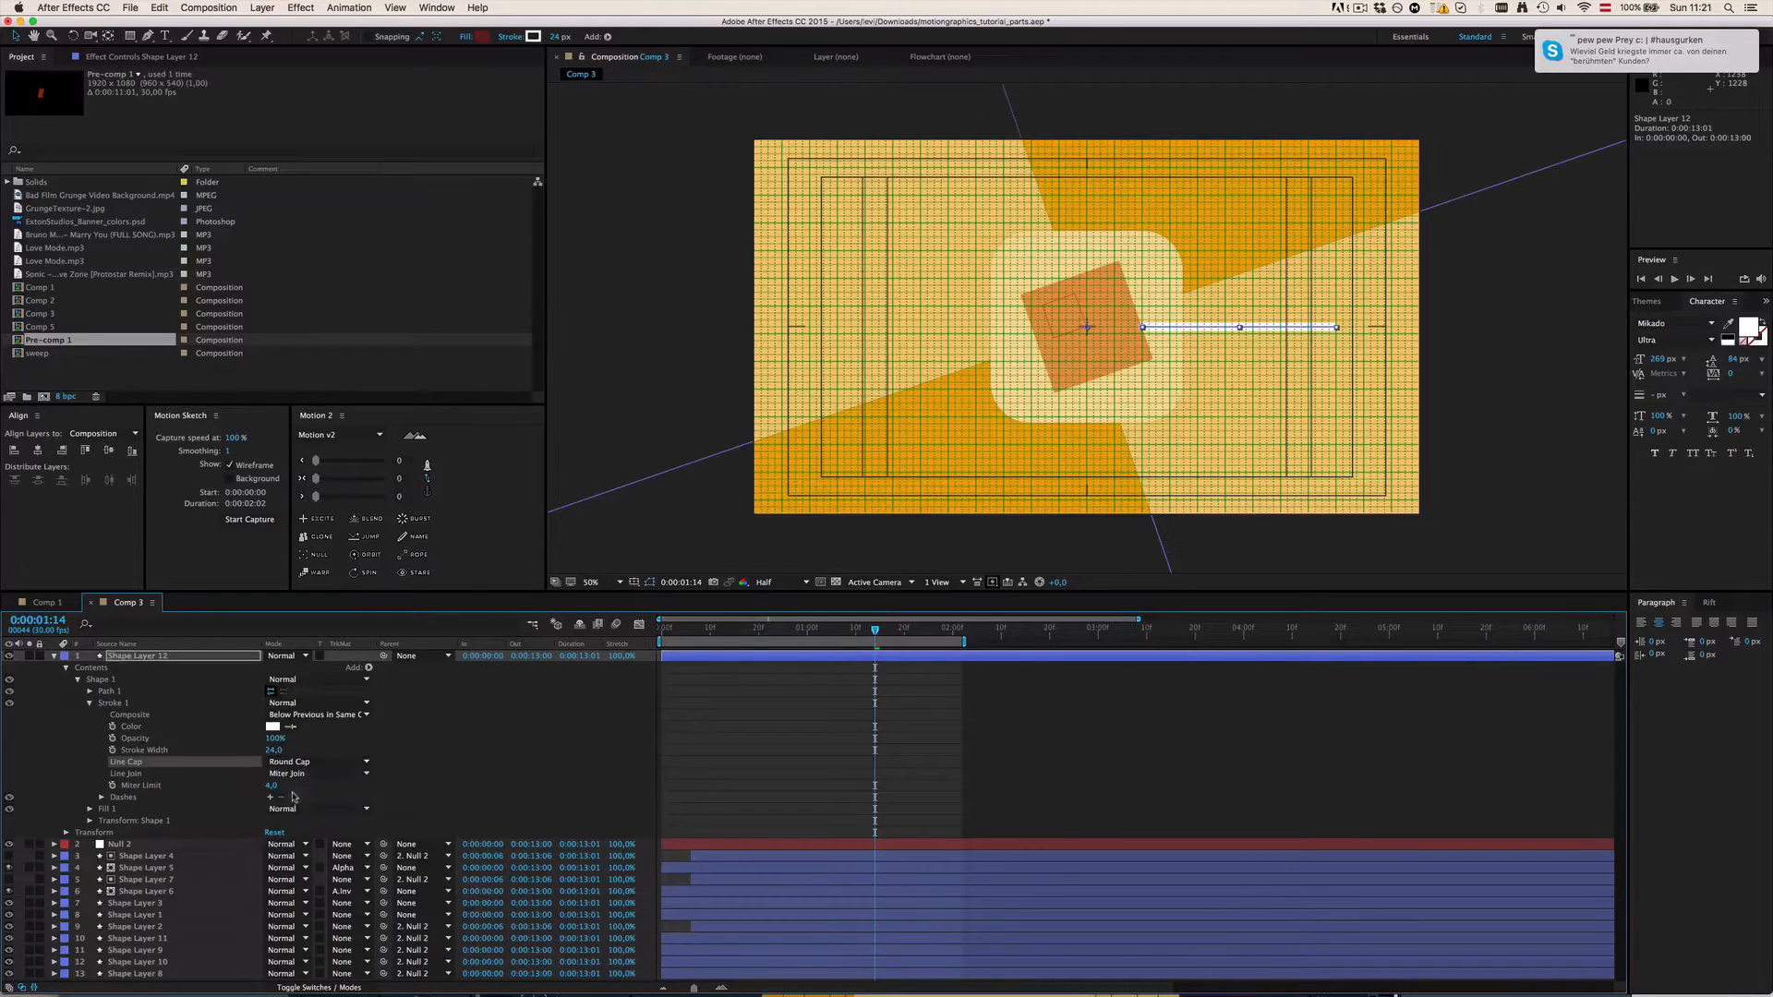
{"action": "key", "text": "period"}
{"action": "left_click", "coordinate": [1002, 735]}
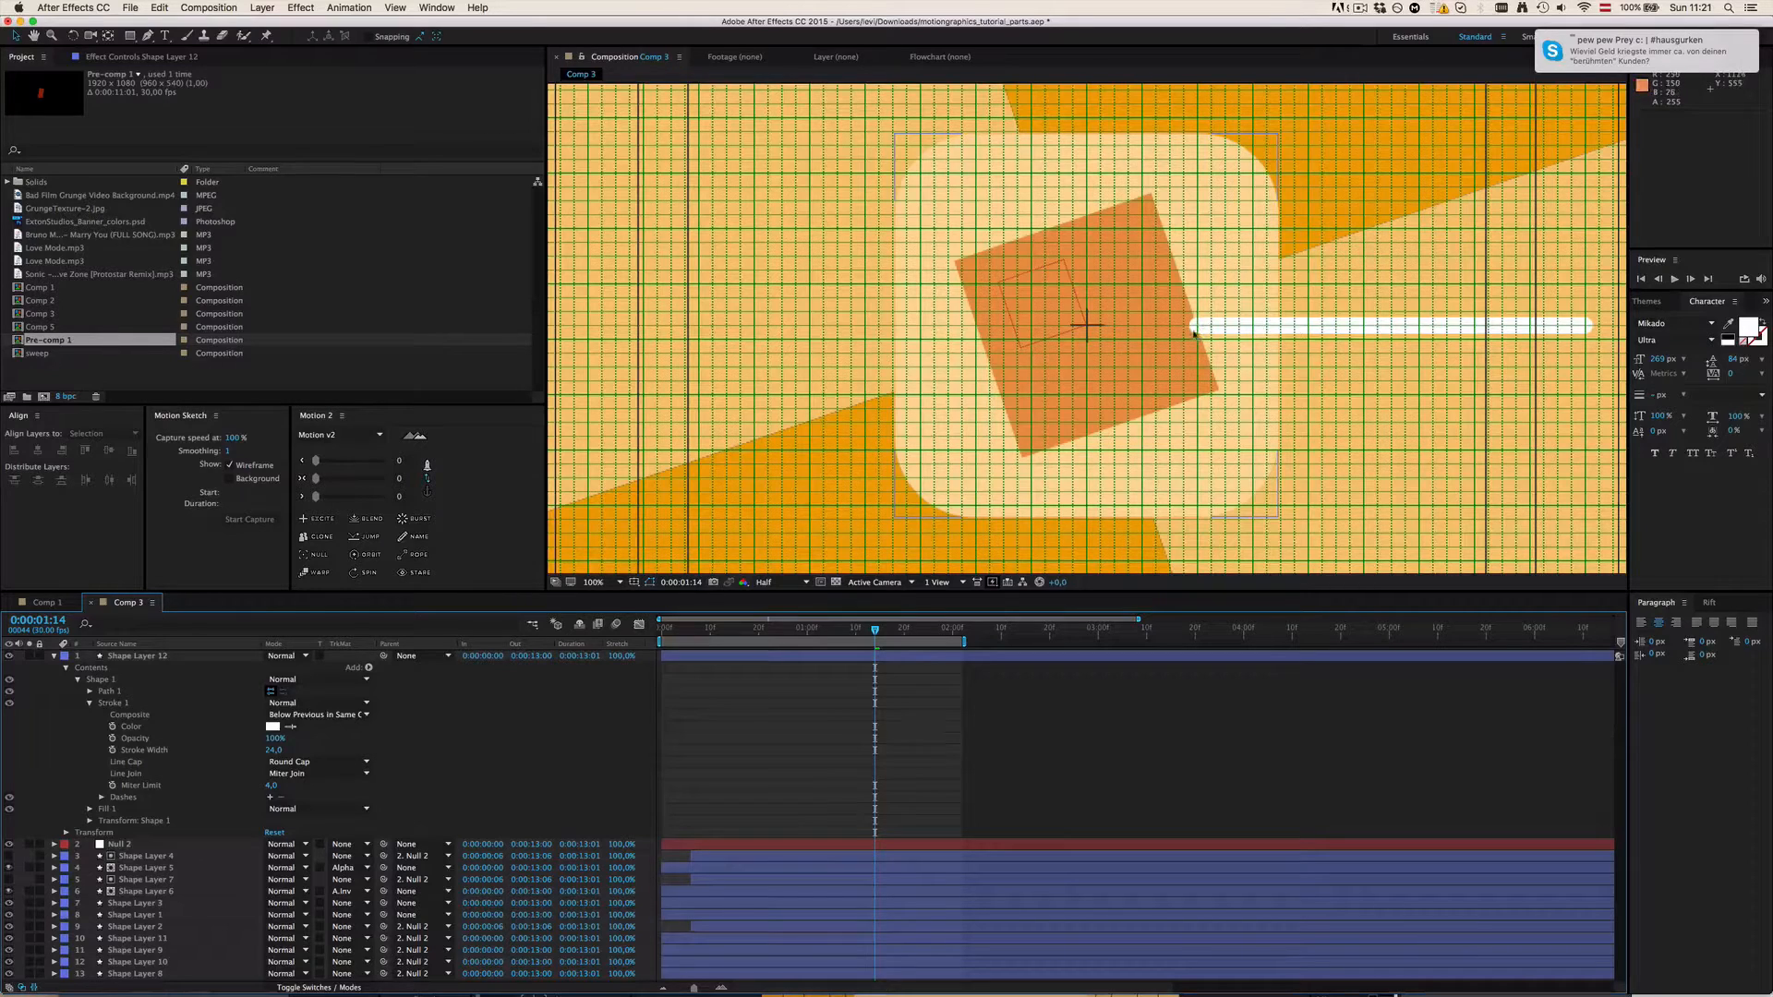
Step: Filter the white line layer's timeline properties with the search term "cap"
{"action": "left_click", "coordinate": [817, 662]}
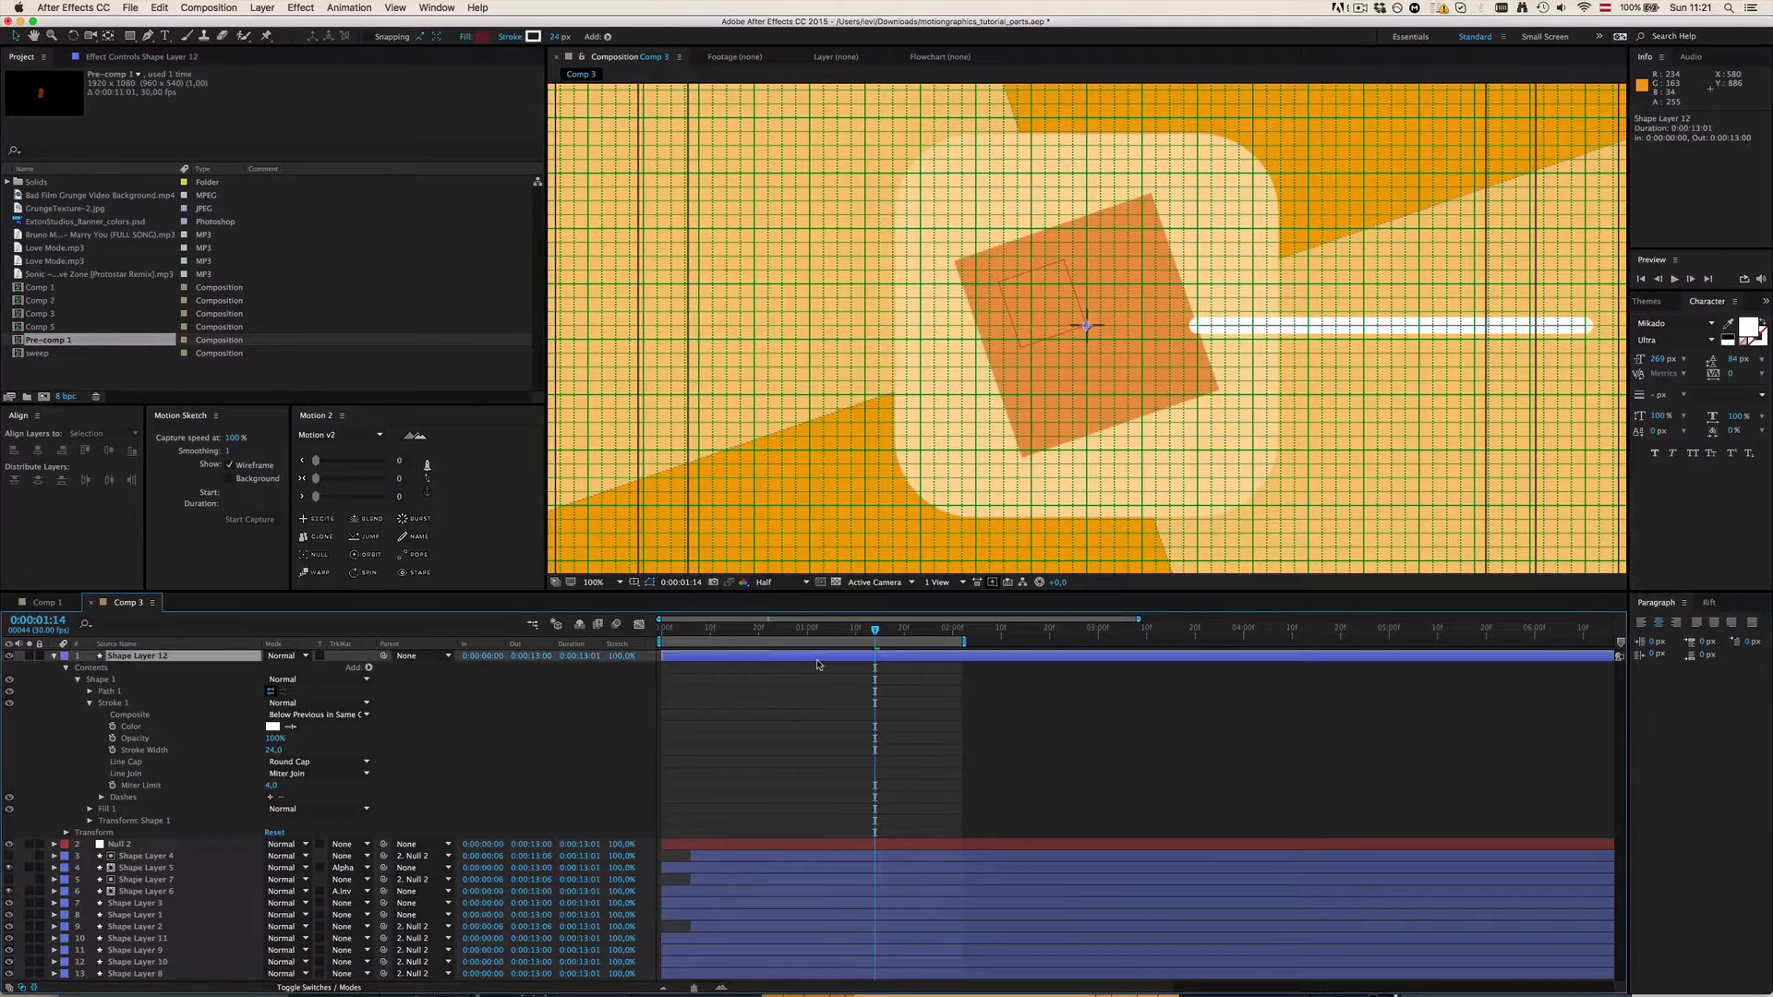
{"action": "left_click", "coordinate": [117, 631]}
{"action": "type", "text": "cap"}
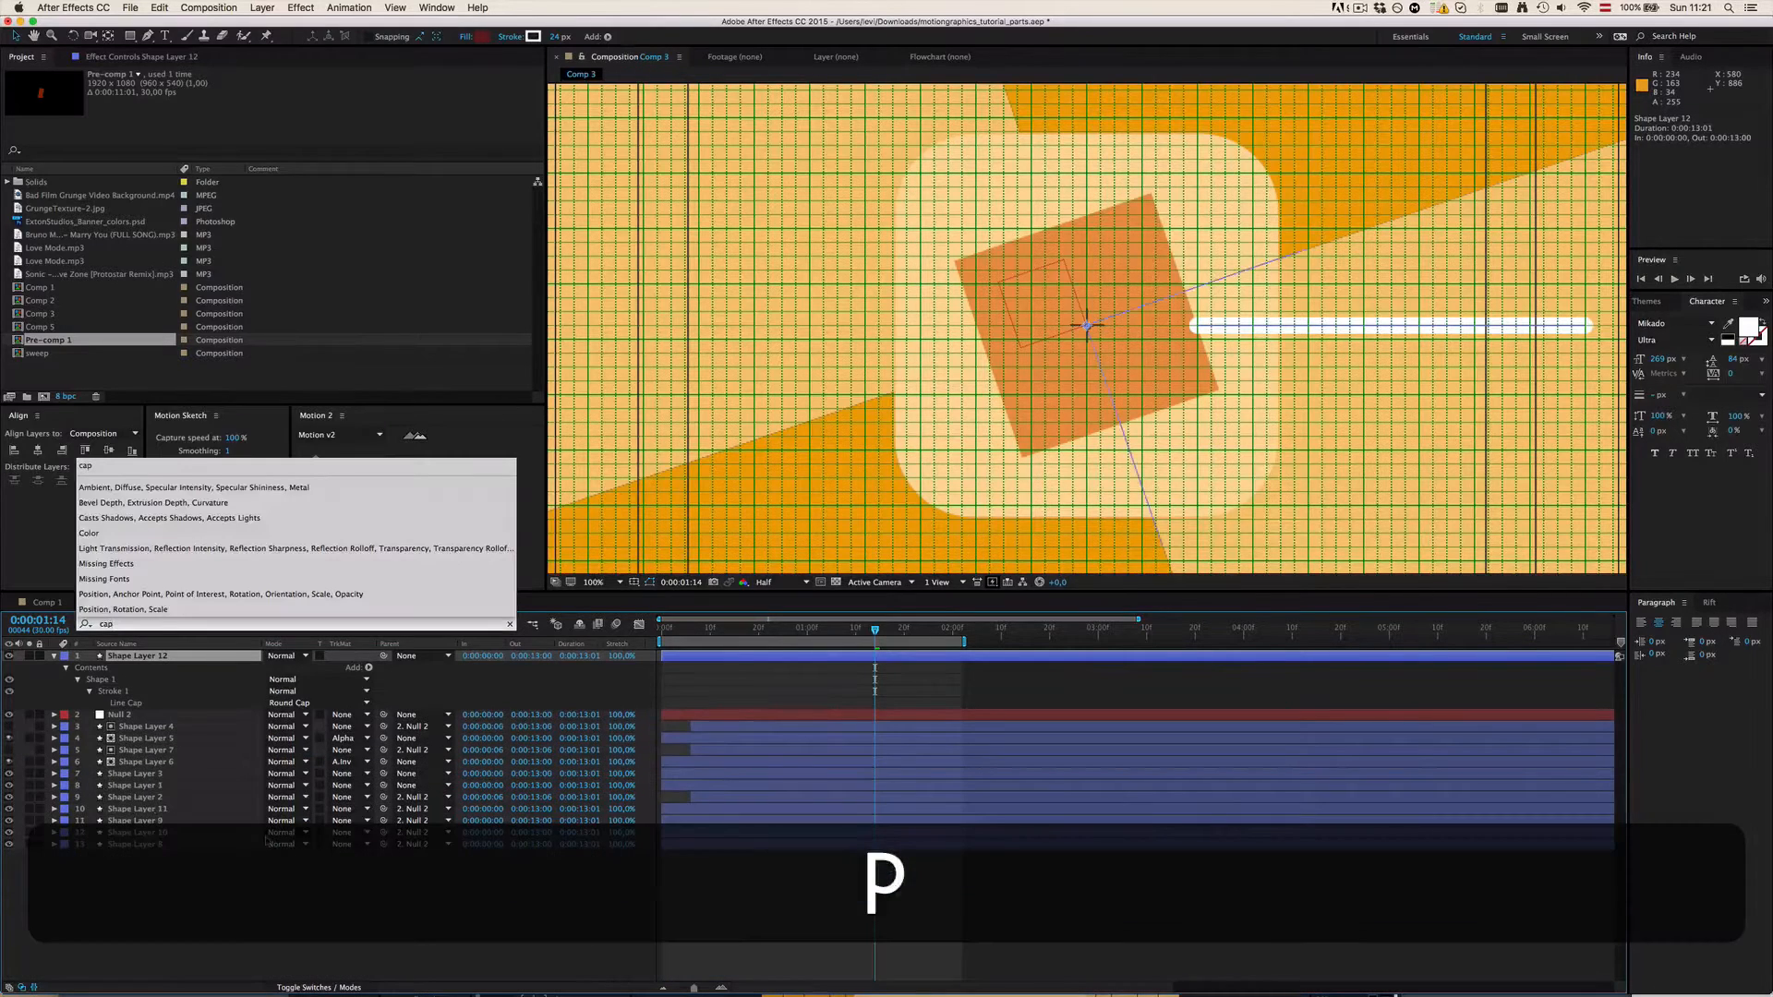
Step: Review the Line Cap options of the white line's stroke, keeping Round Cap, and clear the layer selection
{"action": "left_click", "coordinate": [314, 702]}
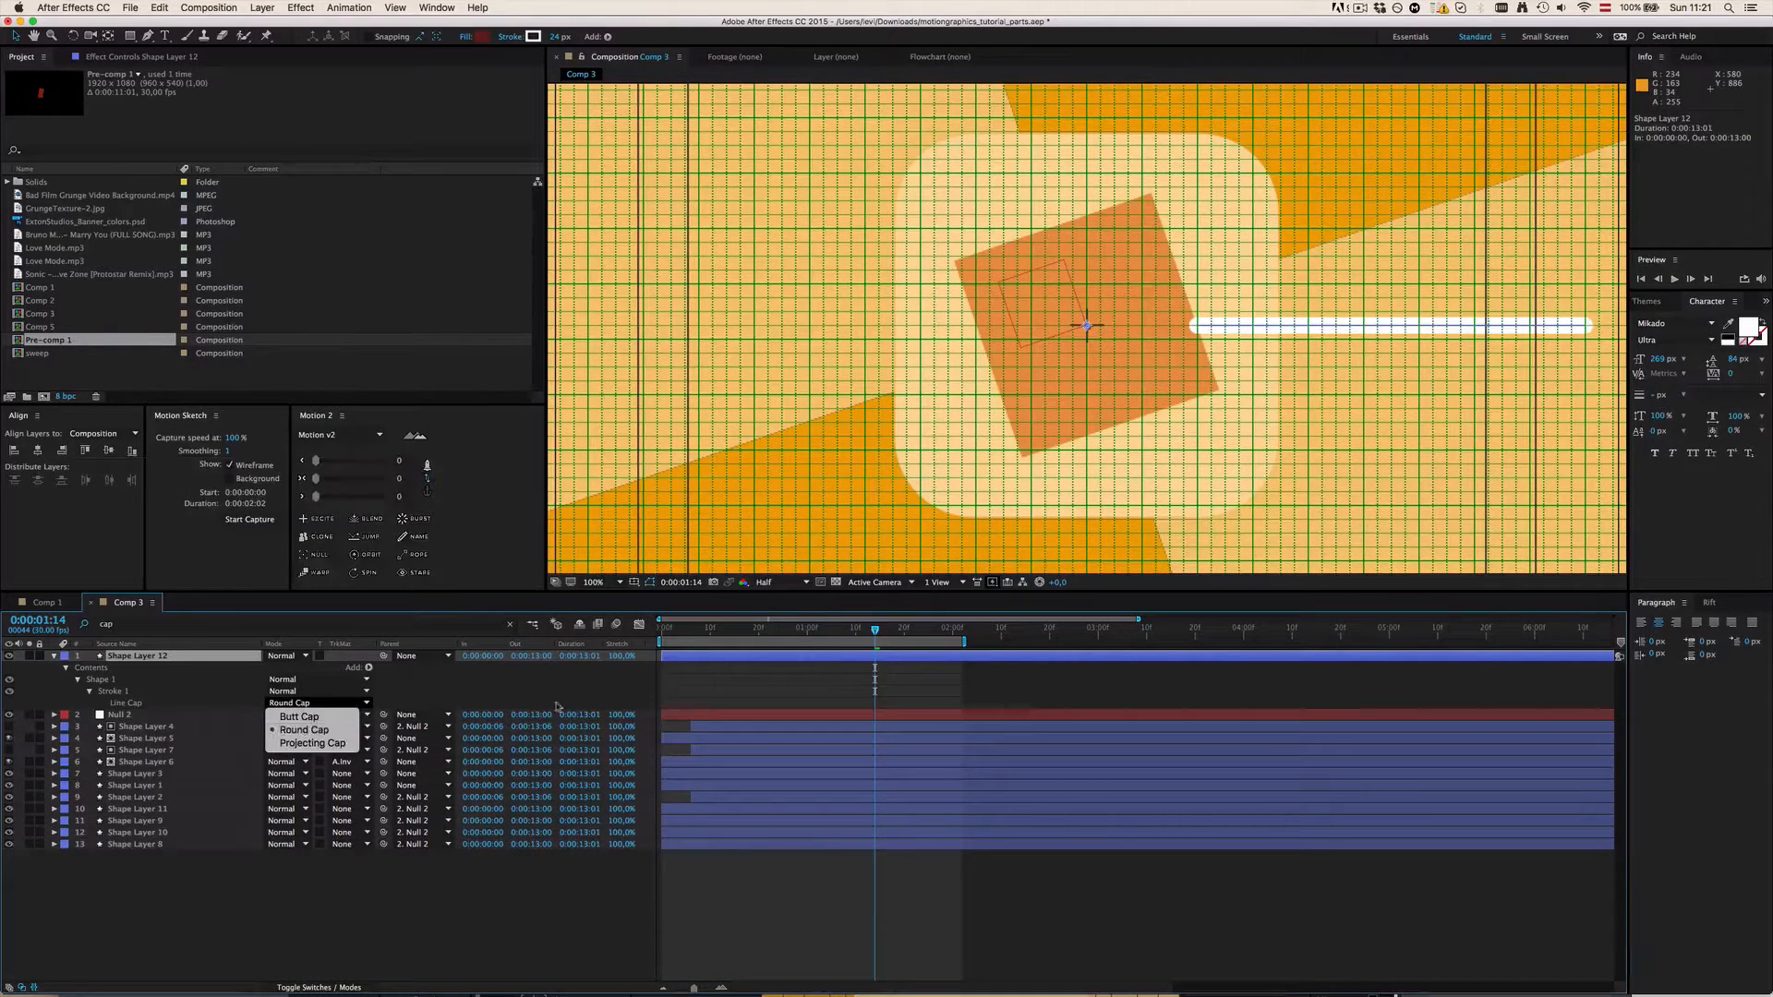
{"action": "left_click", "coordinate": [557, 706]}
{"action": "left_click", "coordinate": [954, 687]}
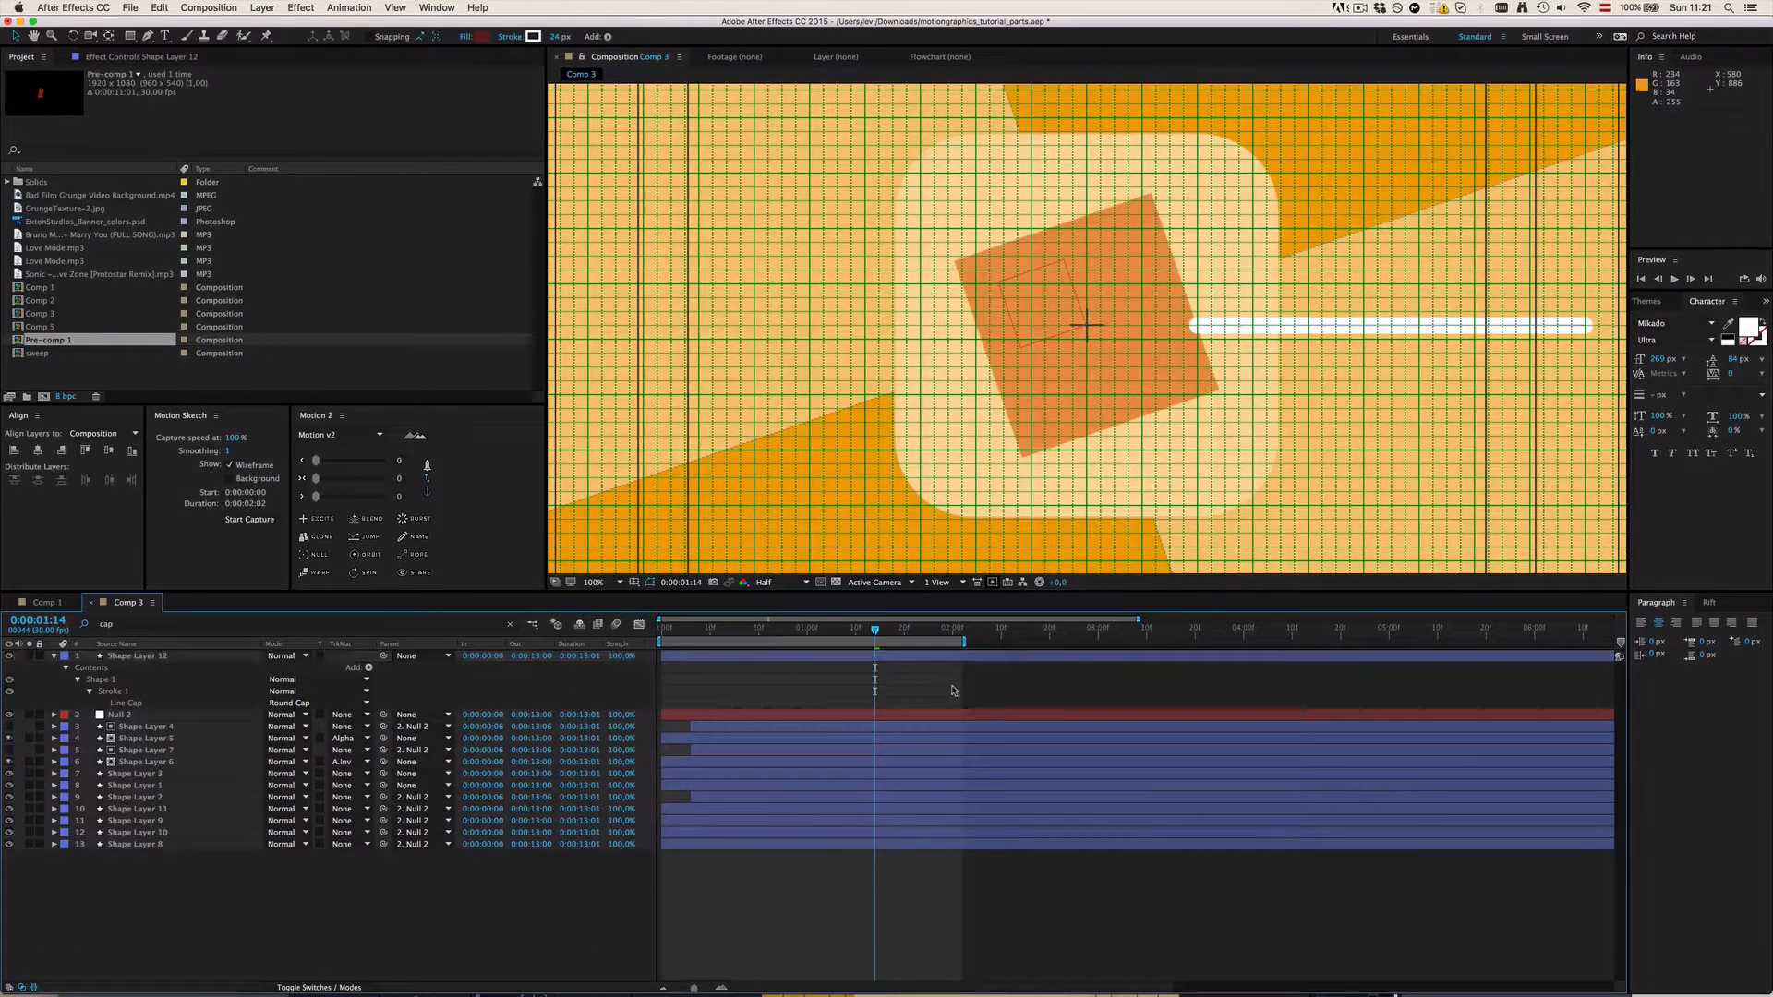
Step: Reveal all properties of the white line layer and add a Trim Paths operator to its contents
{"action": "left_click", "coordinate": [832, 657]}
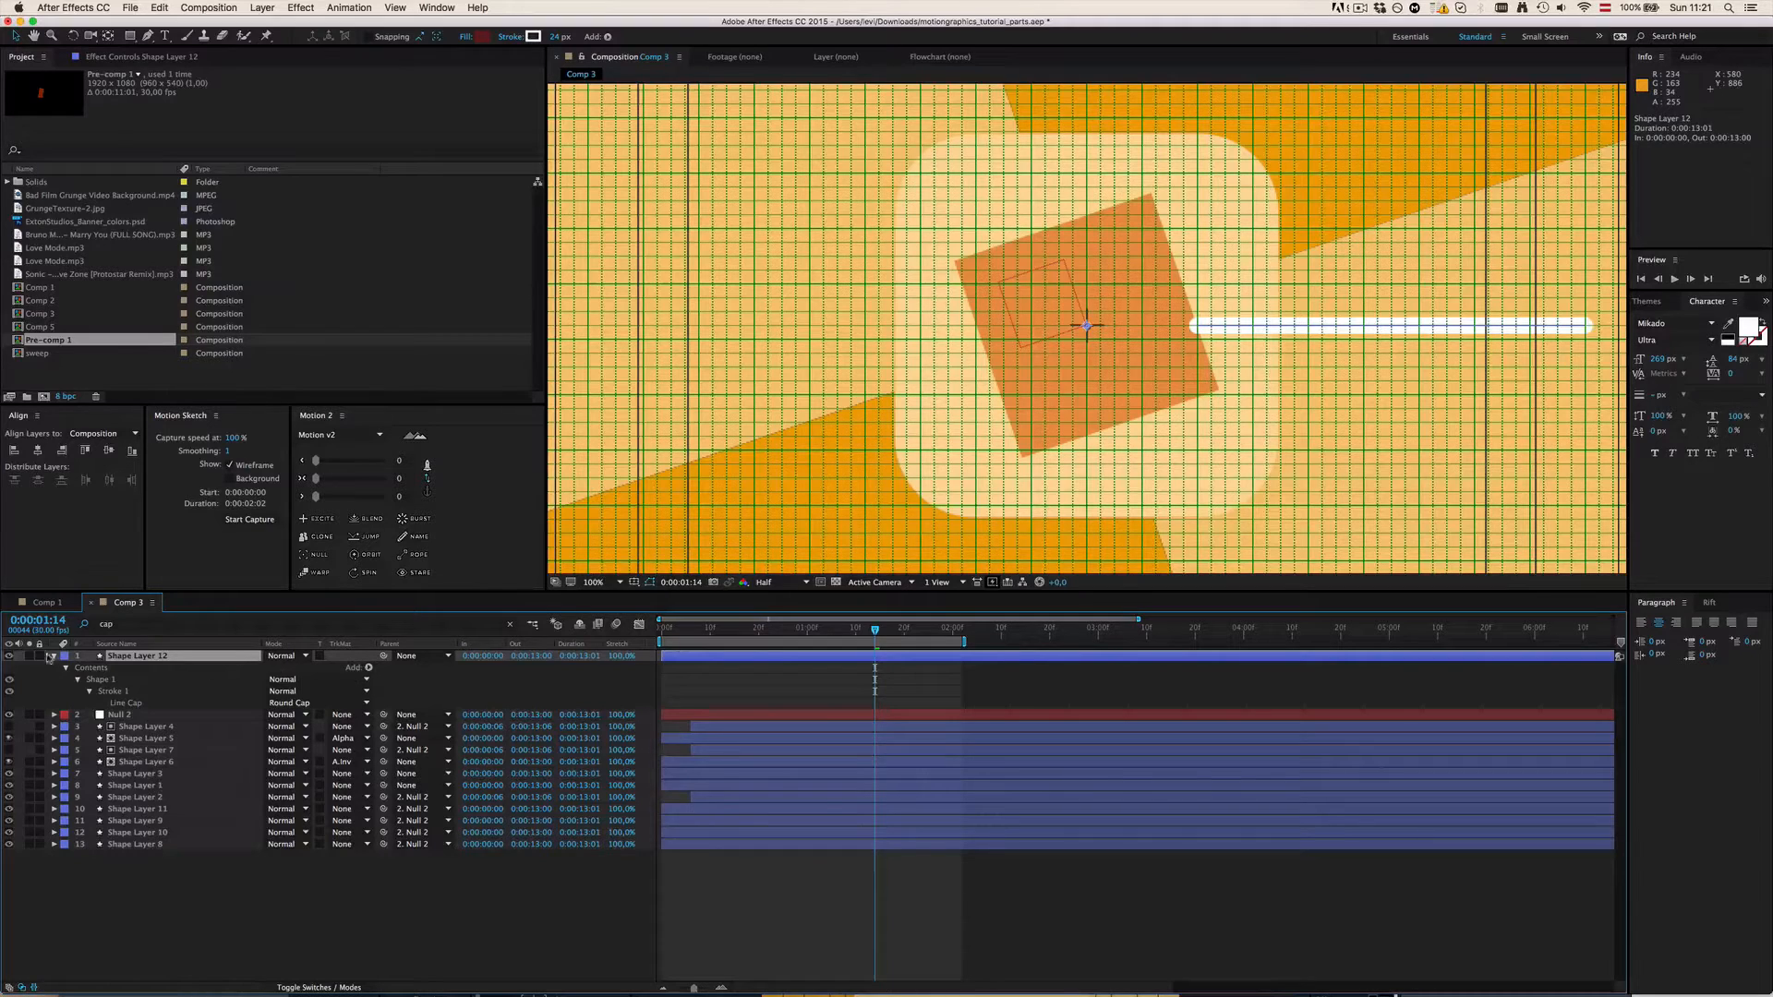
{"action": "left_click", "coordinate": [53, 657]}
{"action": "left_click", "coordinate": [52, 656]}
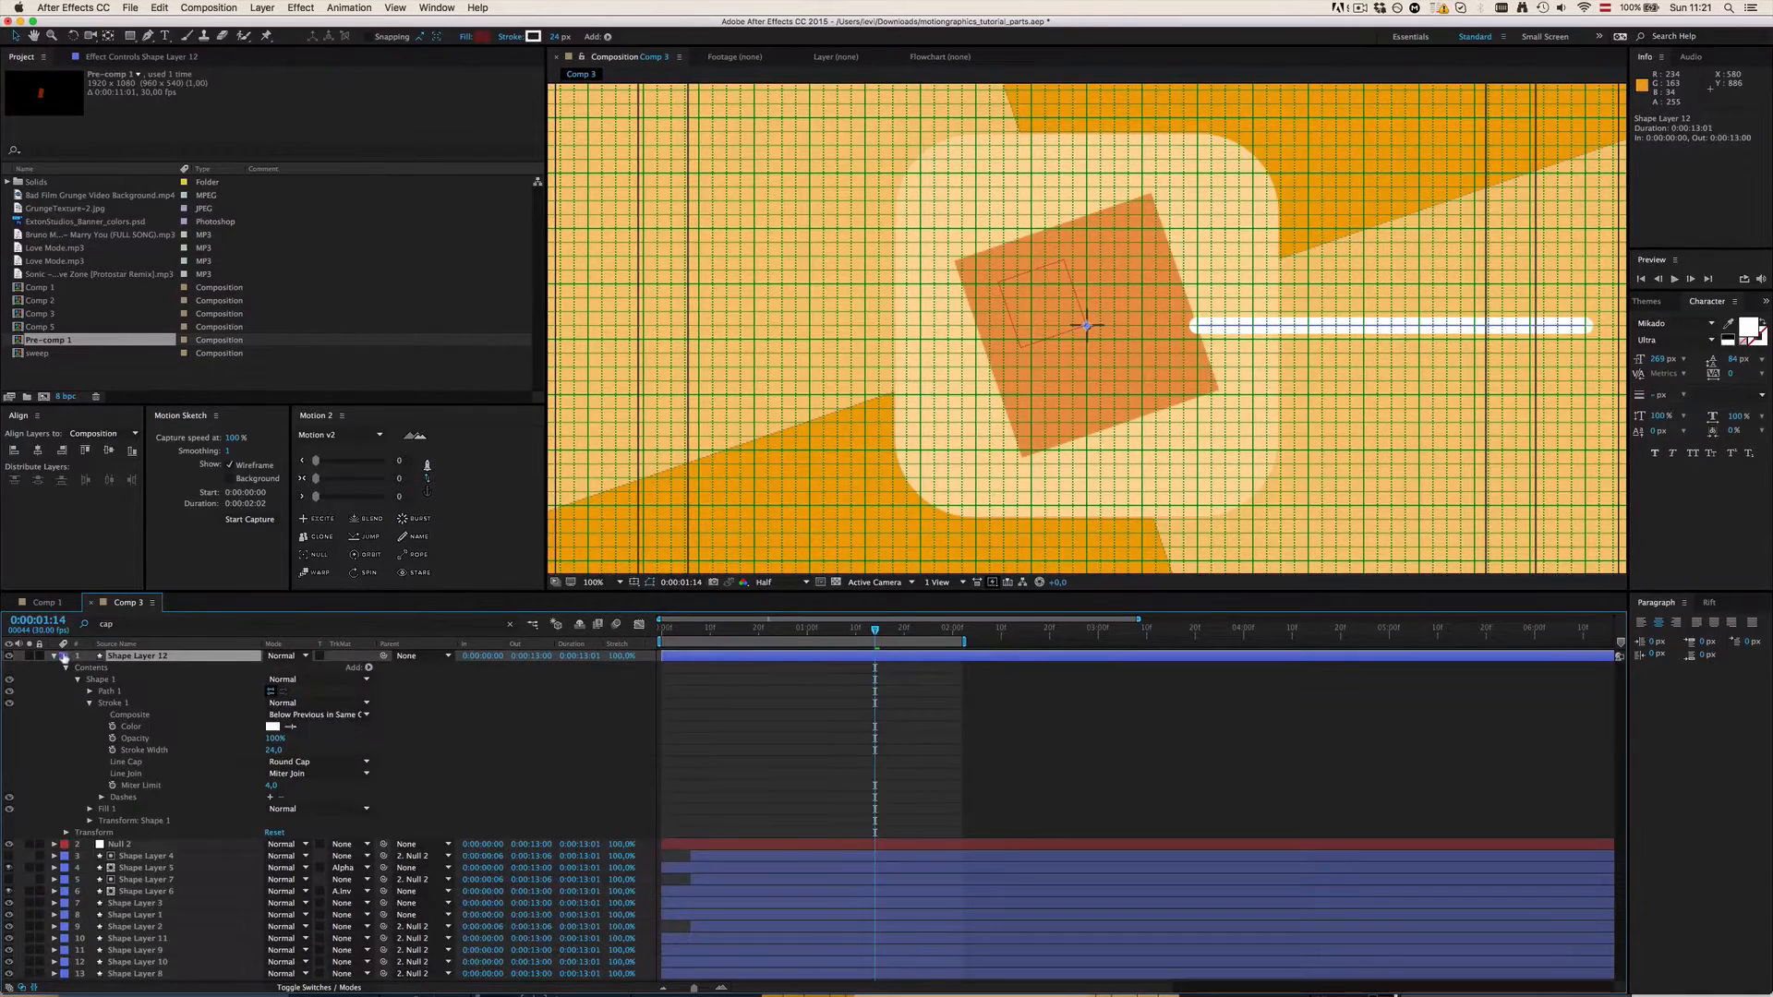
{"action": "left_click", "coordinate": [368, 668]}
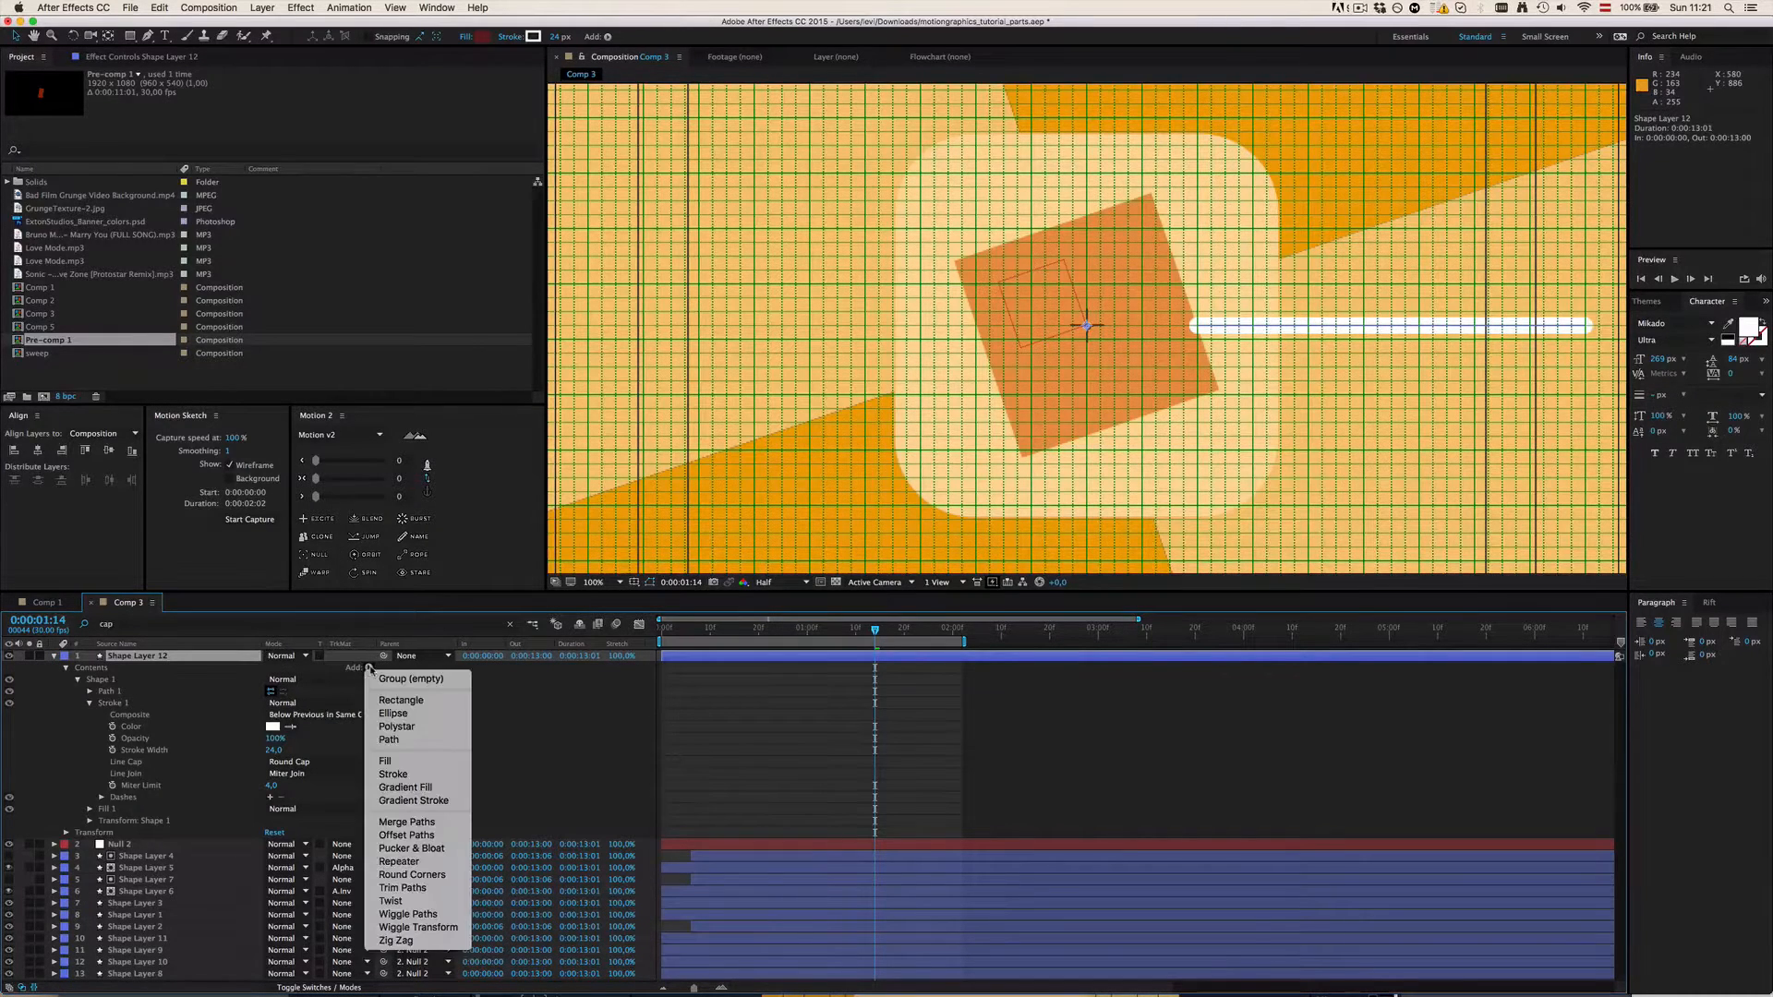
{"action": "left_click", "coordinate": [411, 888]}
{"action": "scroll", "coordinate": [117, 778], "scroll_direction": "down", "scroll_amount": 1}
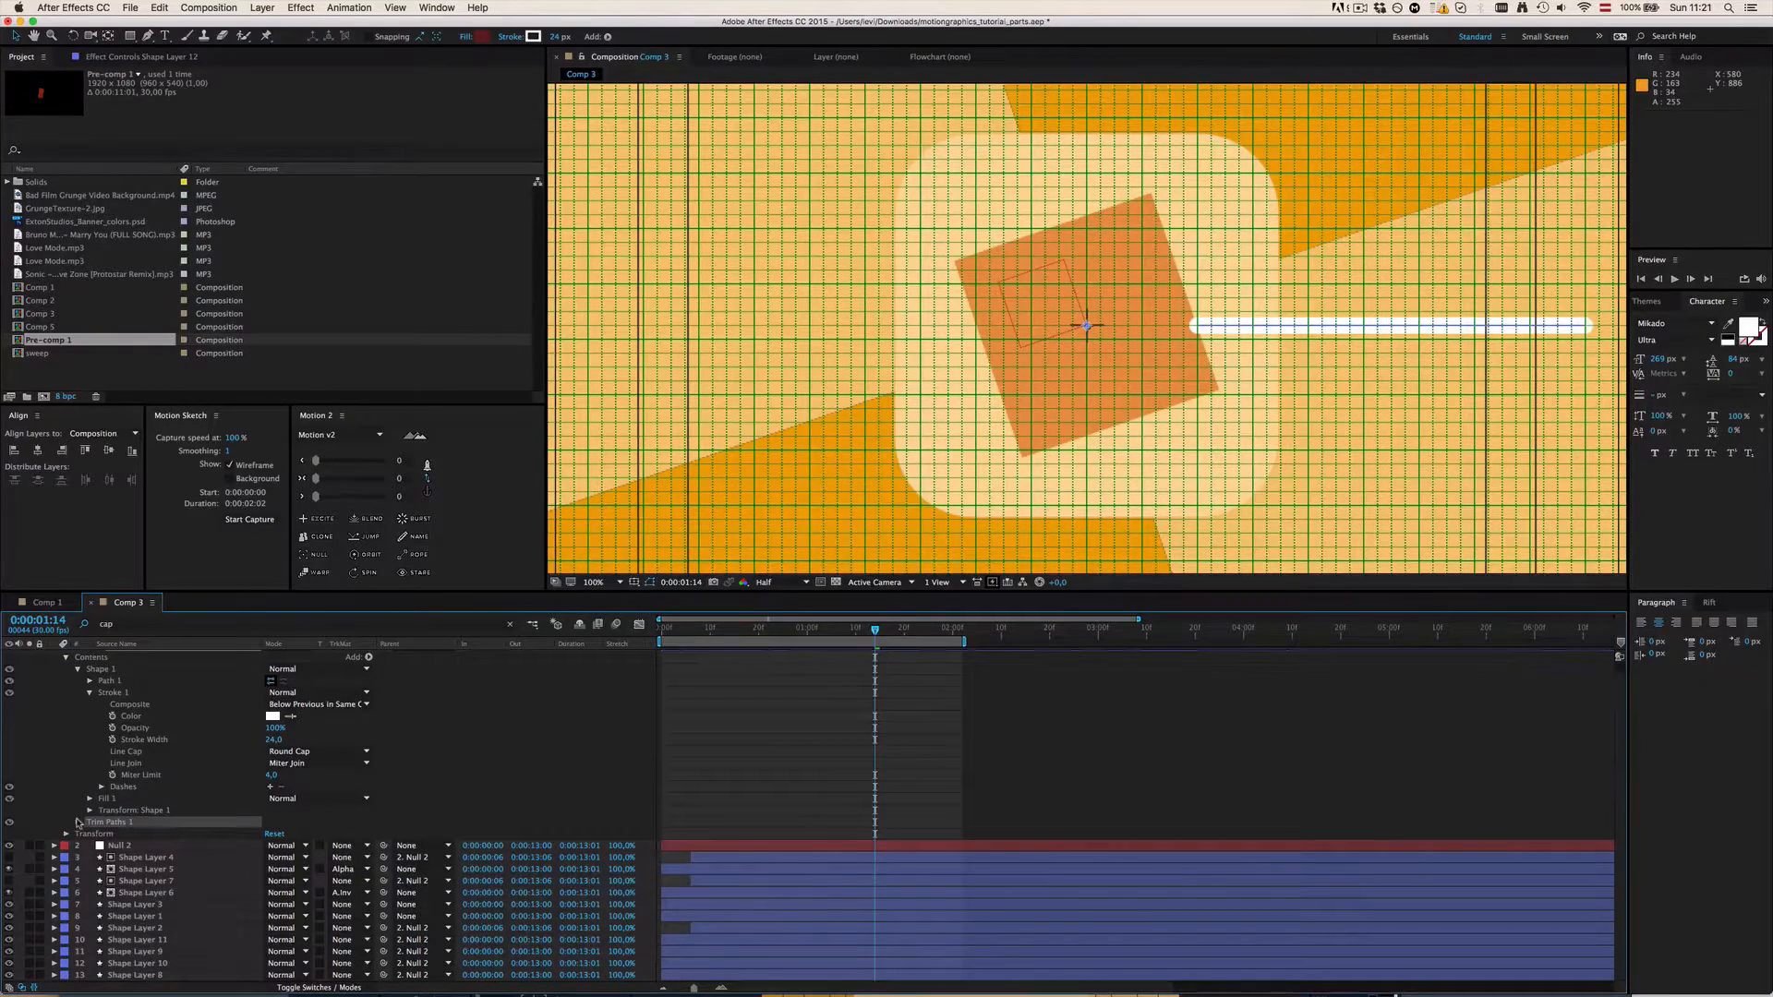
{"action": "left_click", "coordinate": [79, 822]}
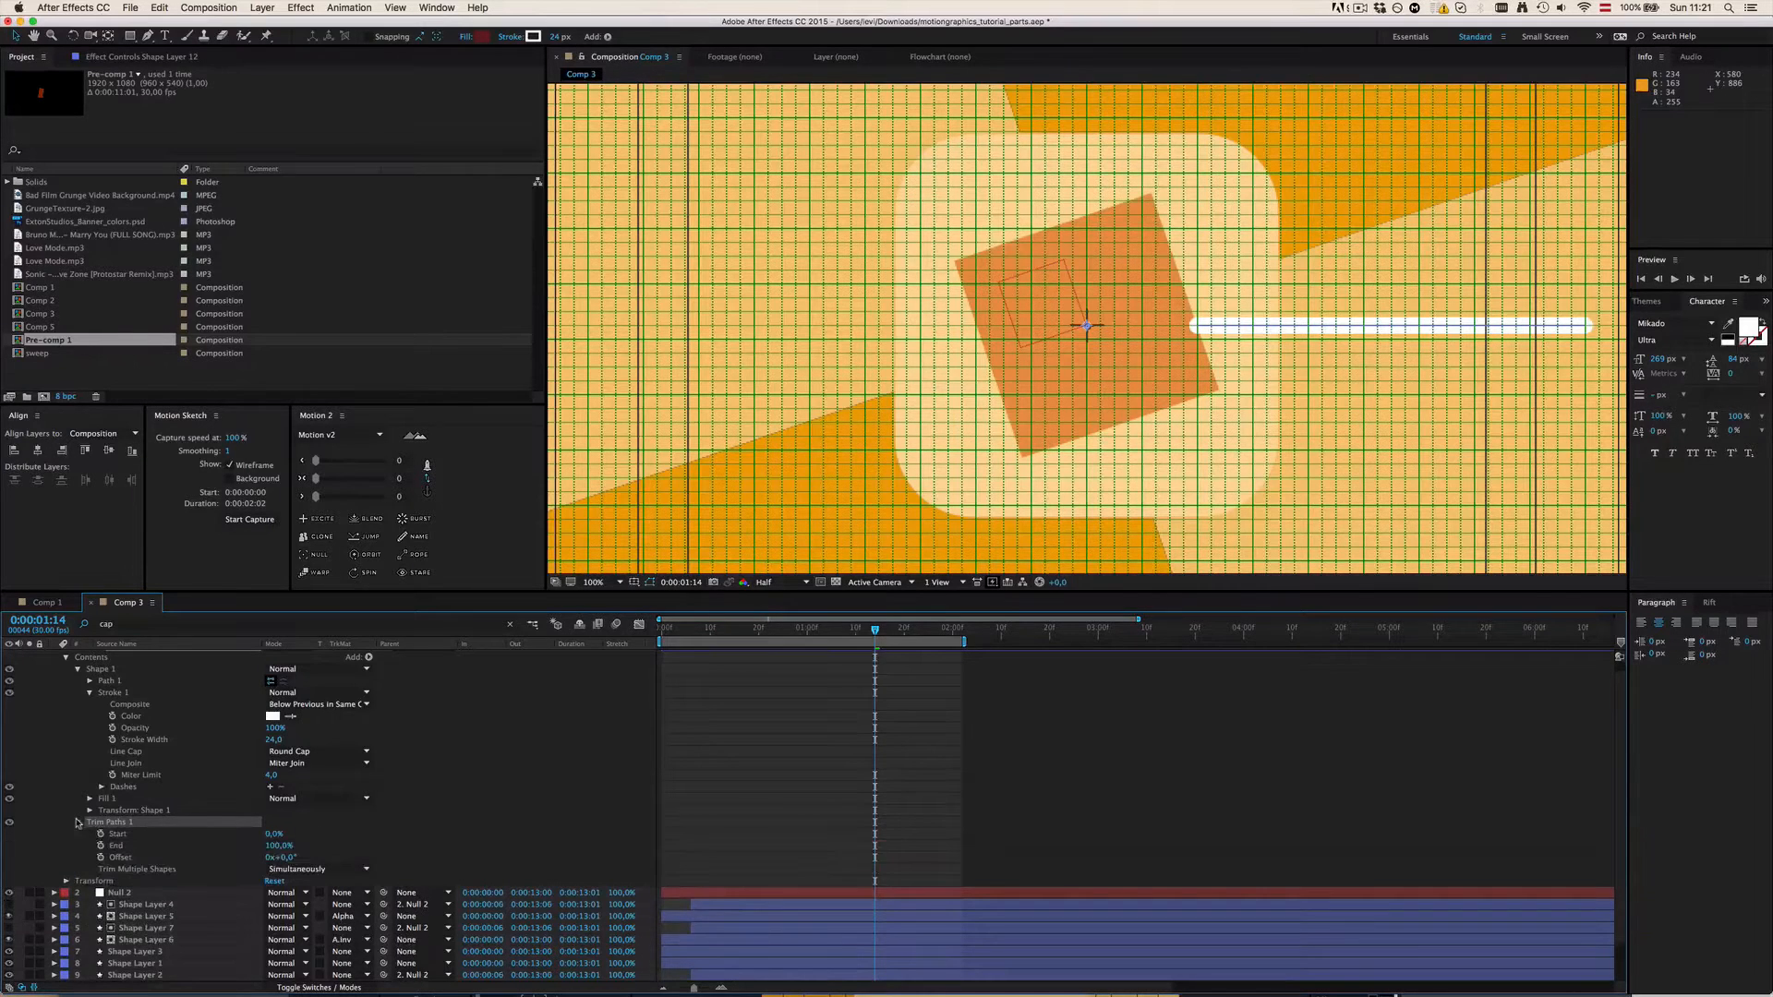
{"action": "left_click", "coordinate": [78, 822]}
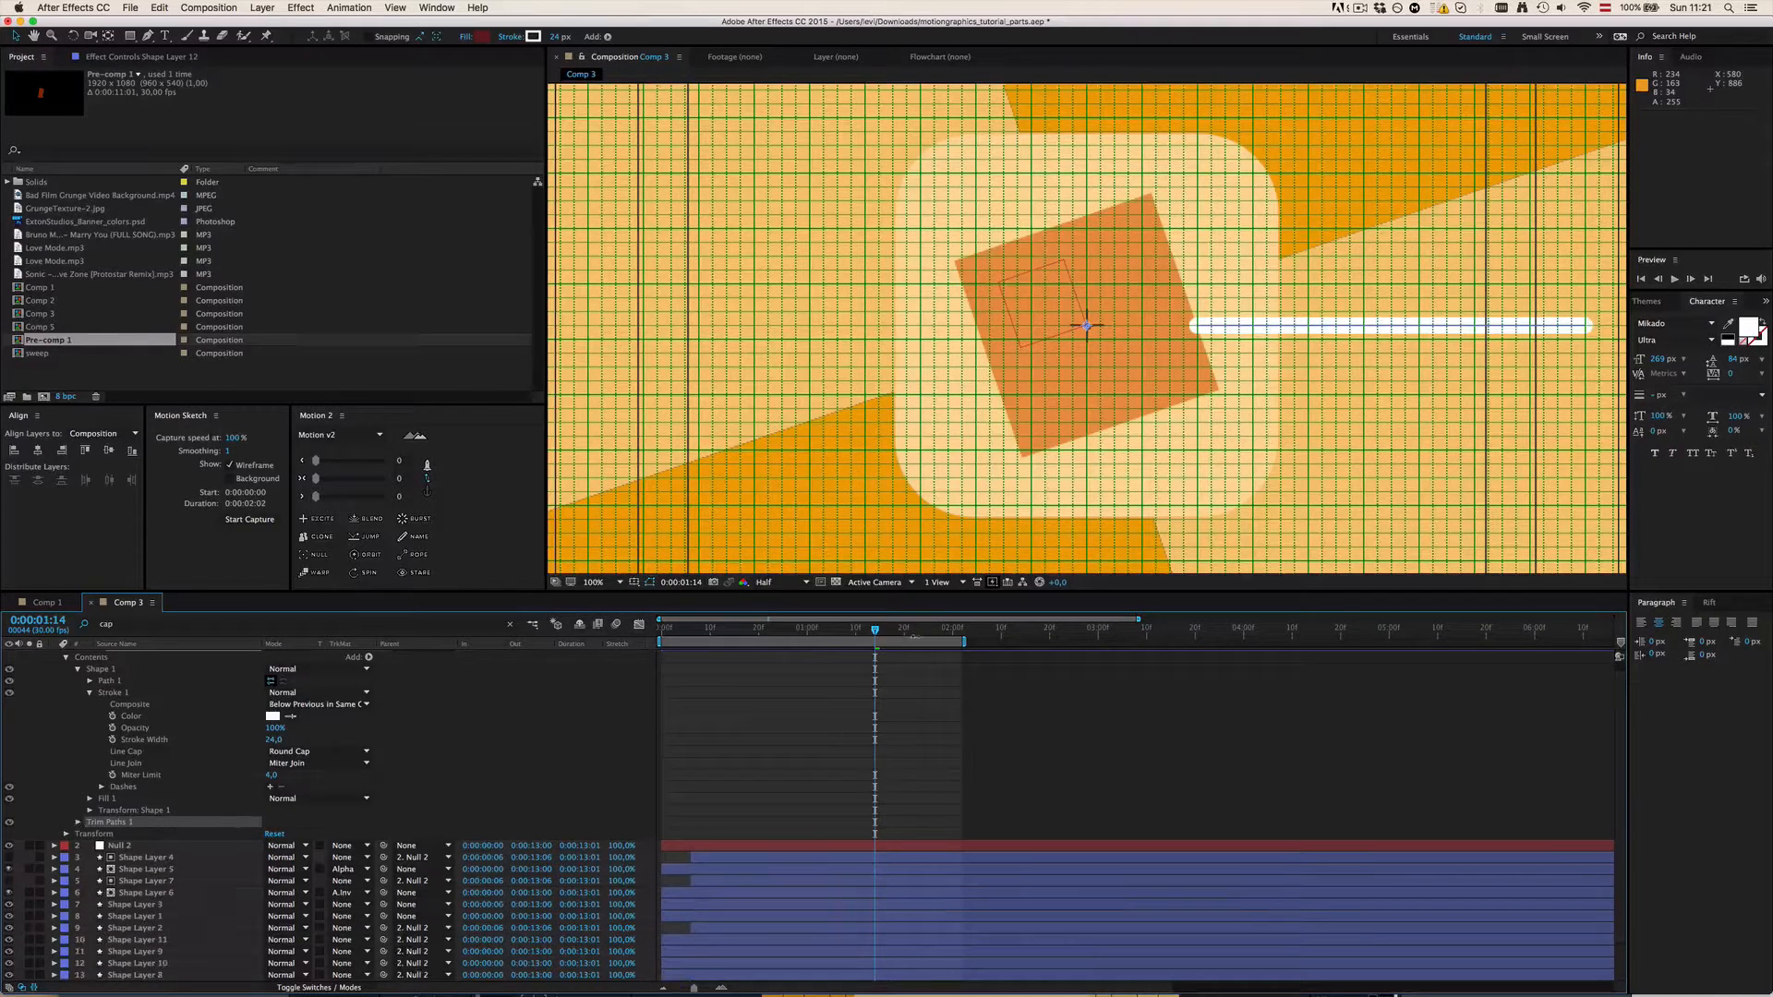
Step: Reselect the white line layer, expand its Trim Paths properties and select the Start property
{"action": "left_click", "coordinate": [882, 725]}
{"action": "scroll", "coordinate": [885, 677], "scroll_direction": "up", "scroll_amount": 1}
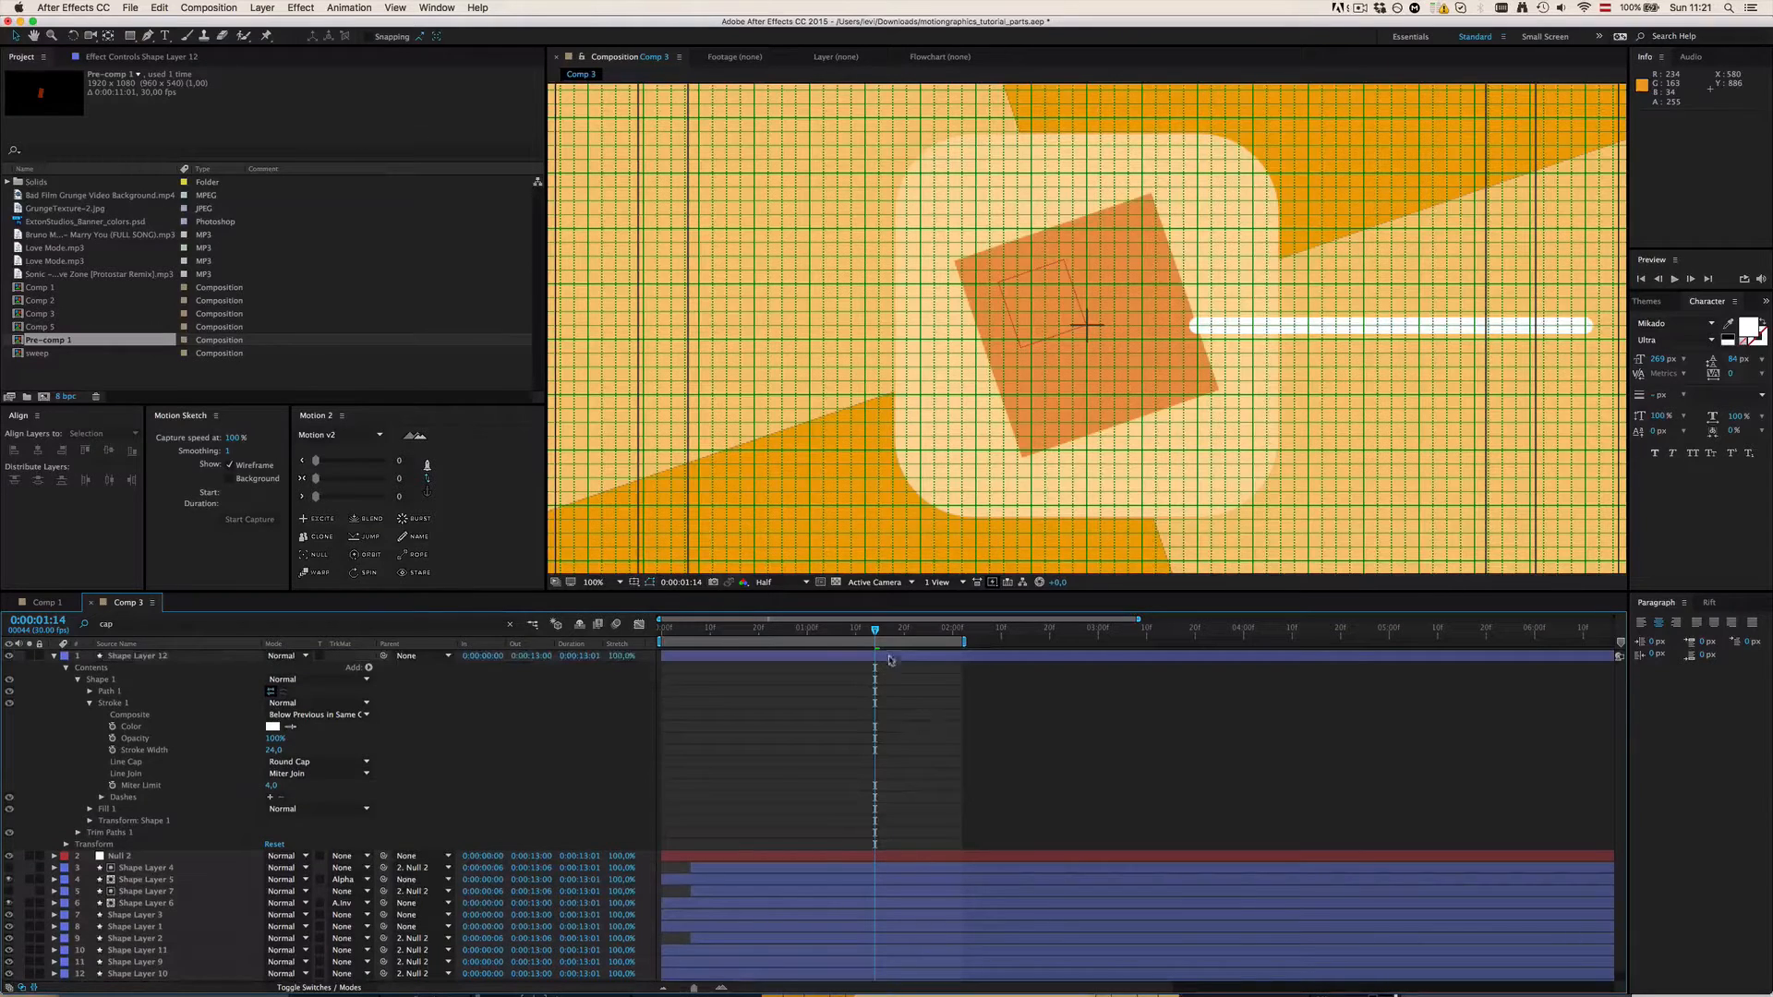
{"action": "left_click", "coordinate": [891, 659]}
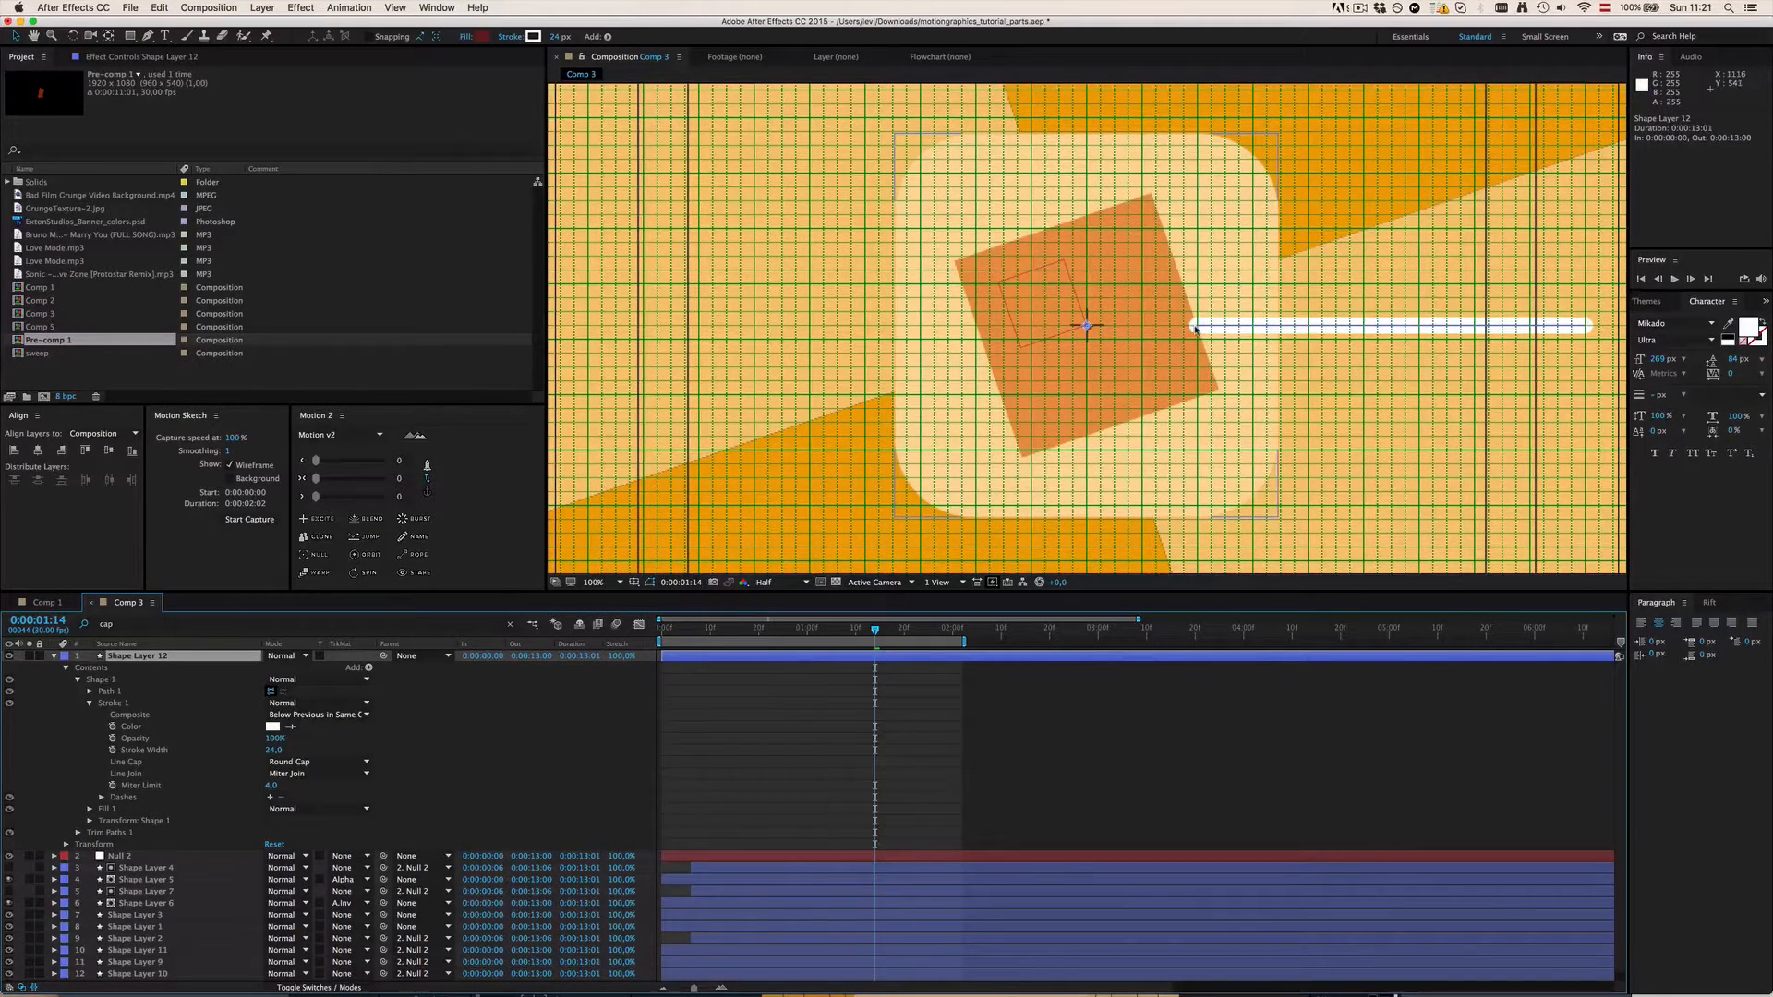
{"action": "key", "text": "comma"}
{"action": "key", "text": "period"}
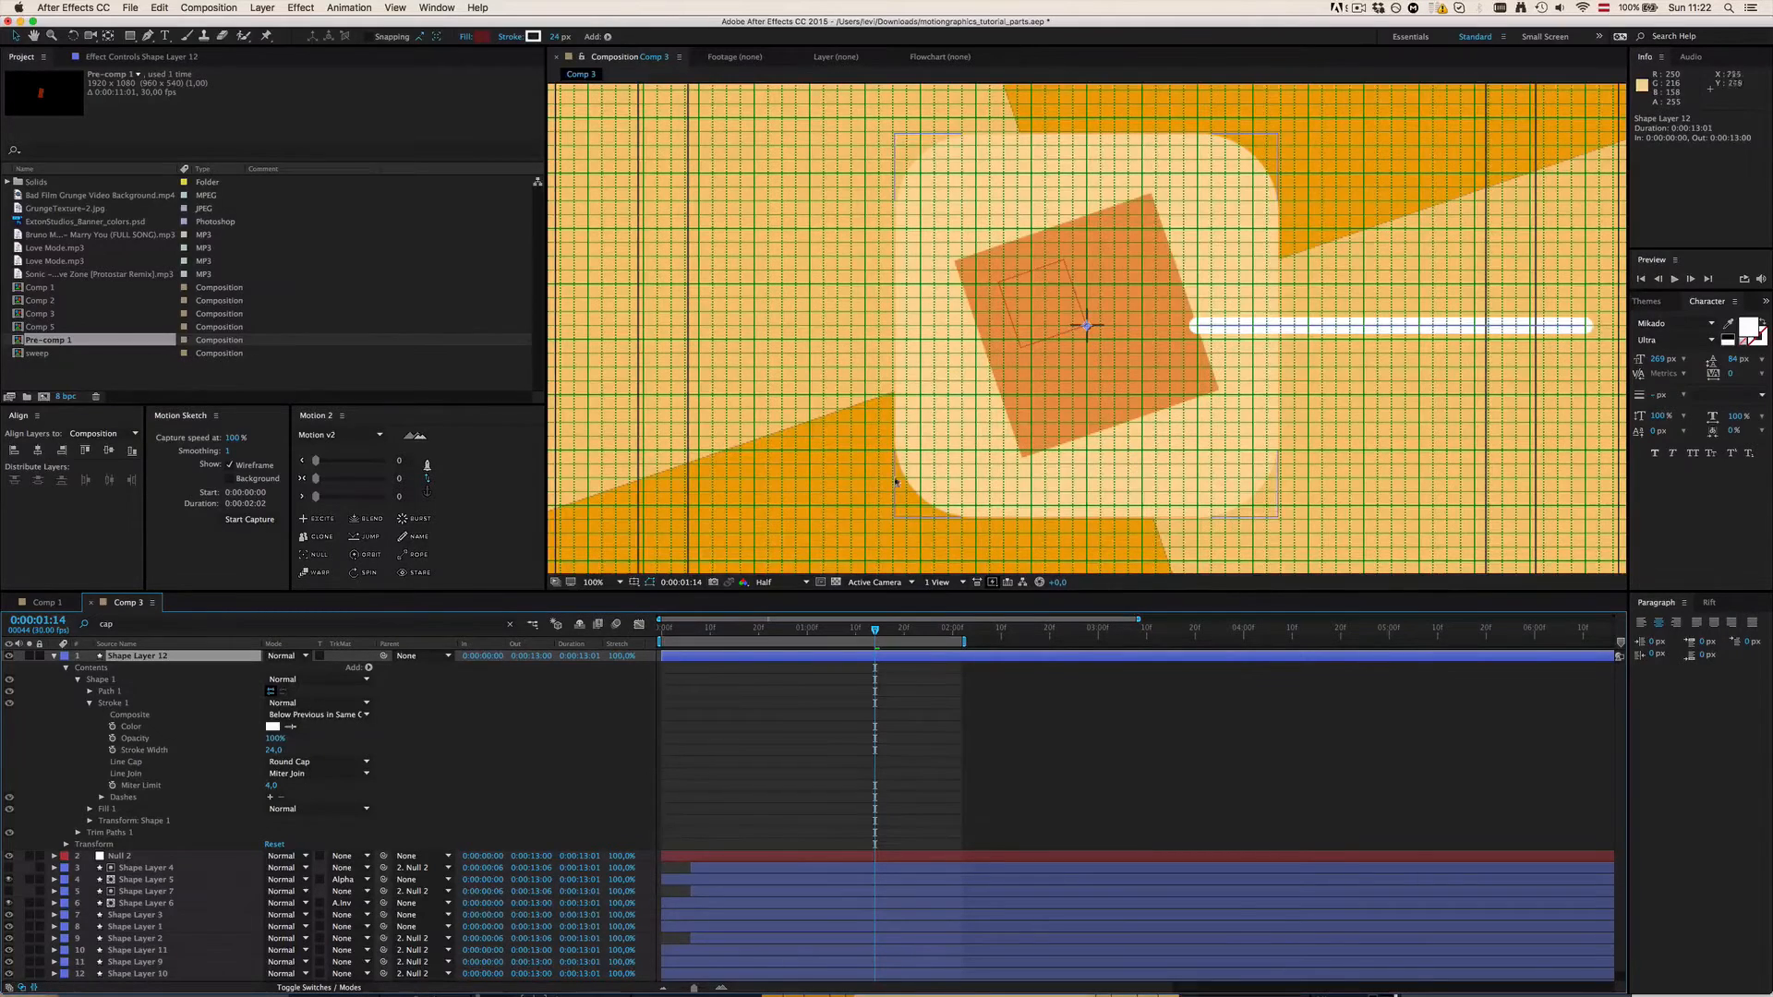
{"action": "left_click", "coordinate": [79, 833]}
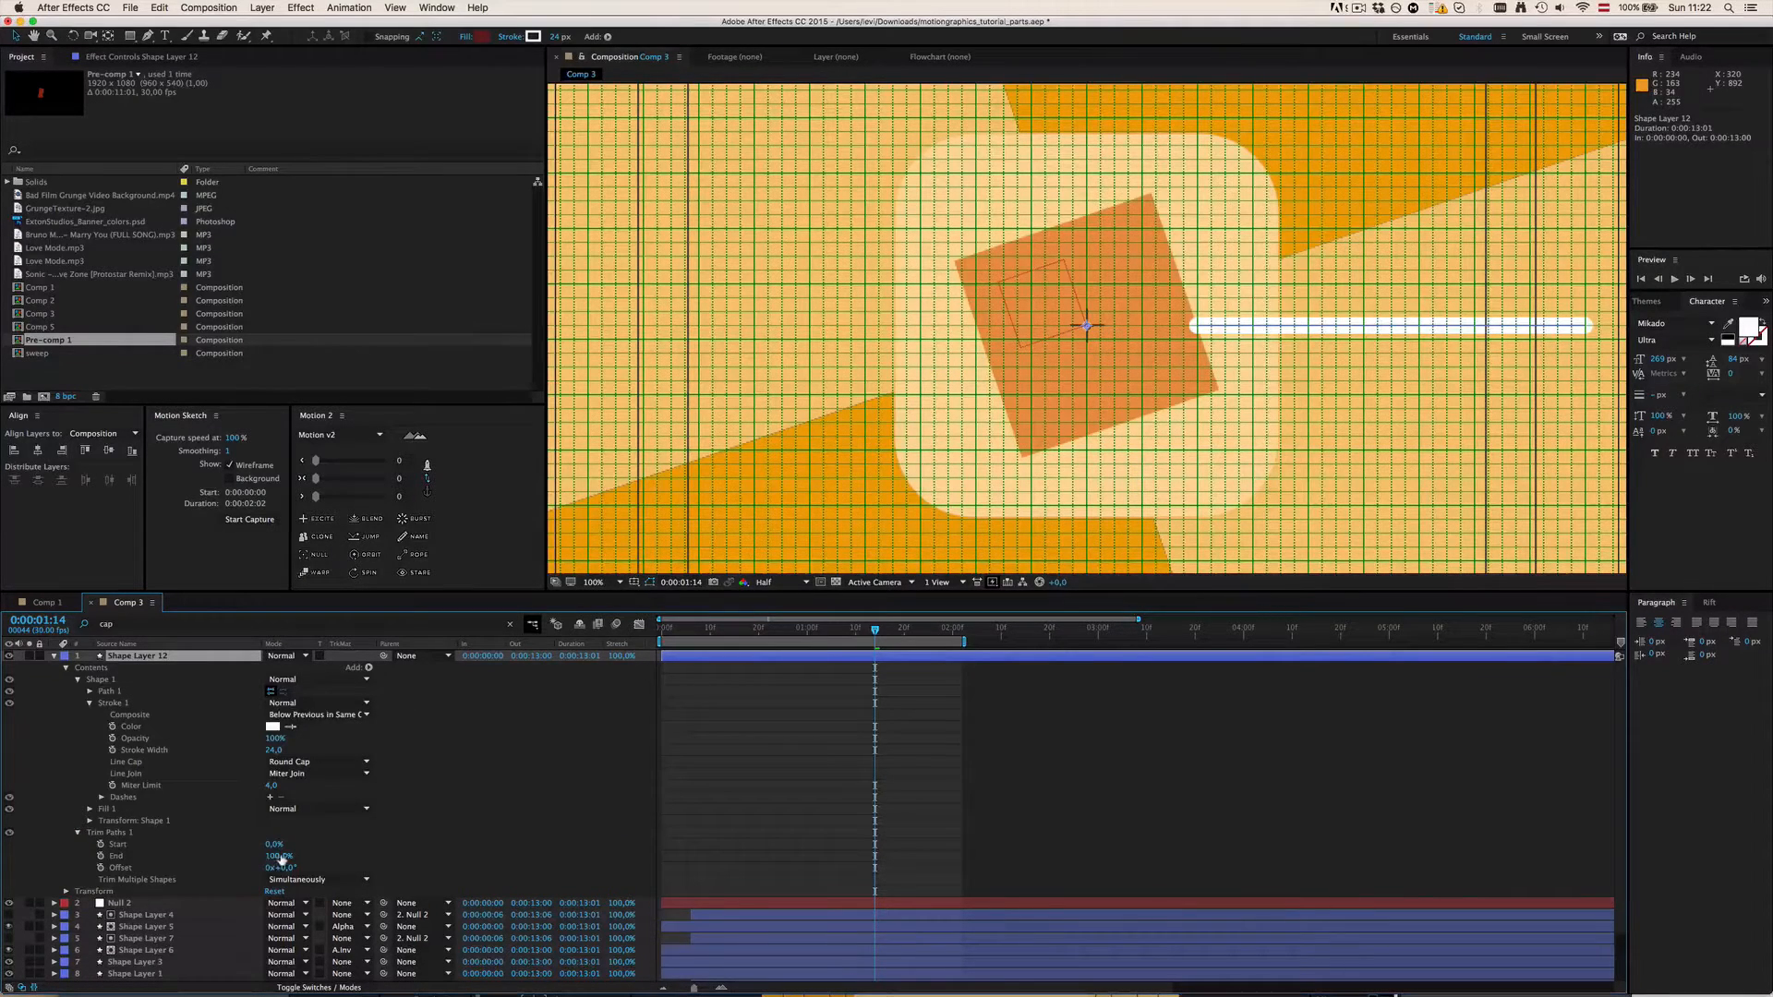
{"action": "left_click", "coordinate": [127, 847]}
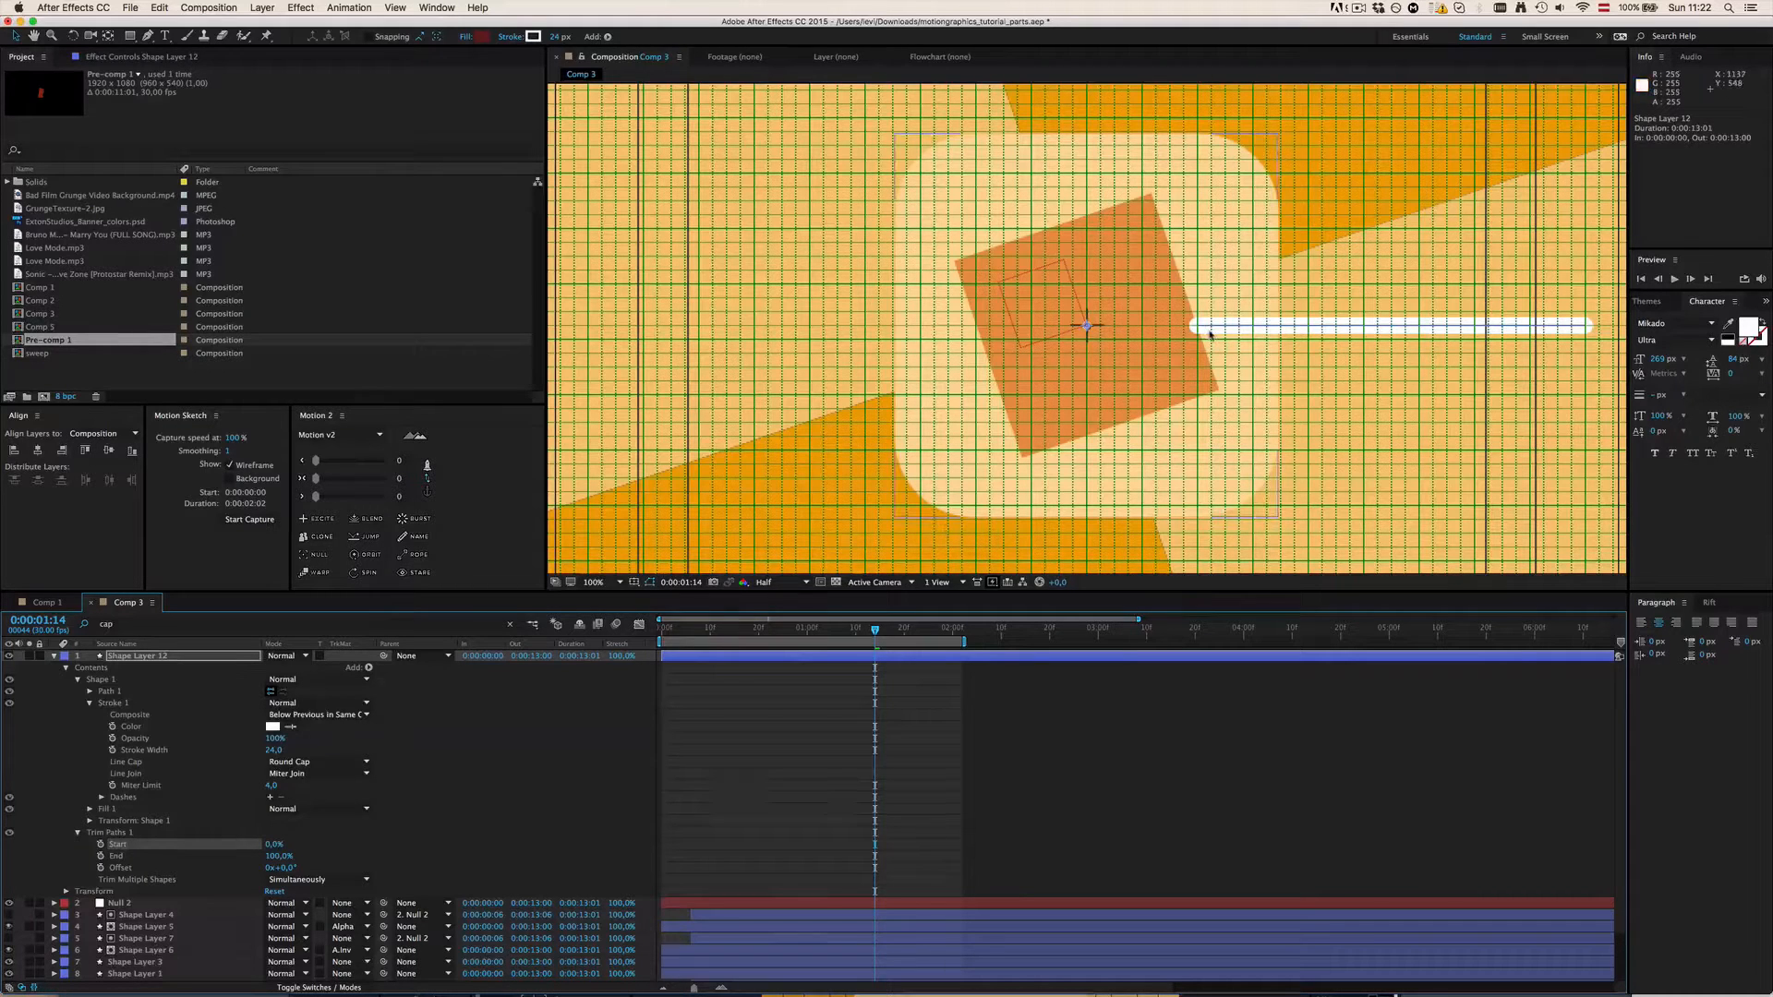
Step: Make the path point at the line's inner end, beside the orange square, the first vertex of the path
{"action": "key", "text": "period"}
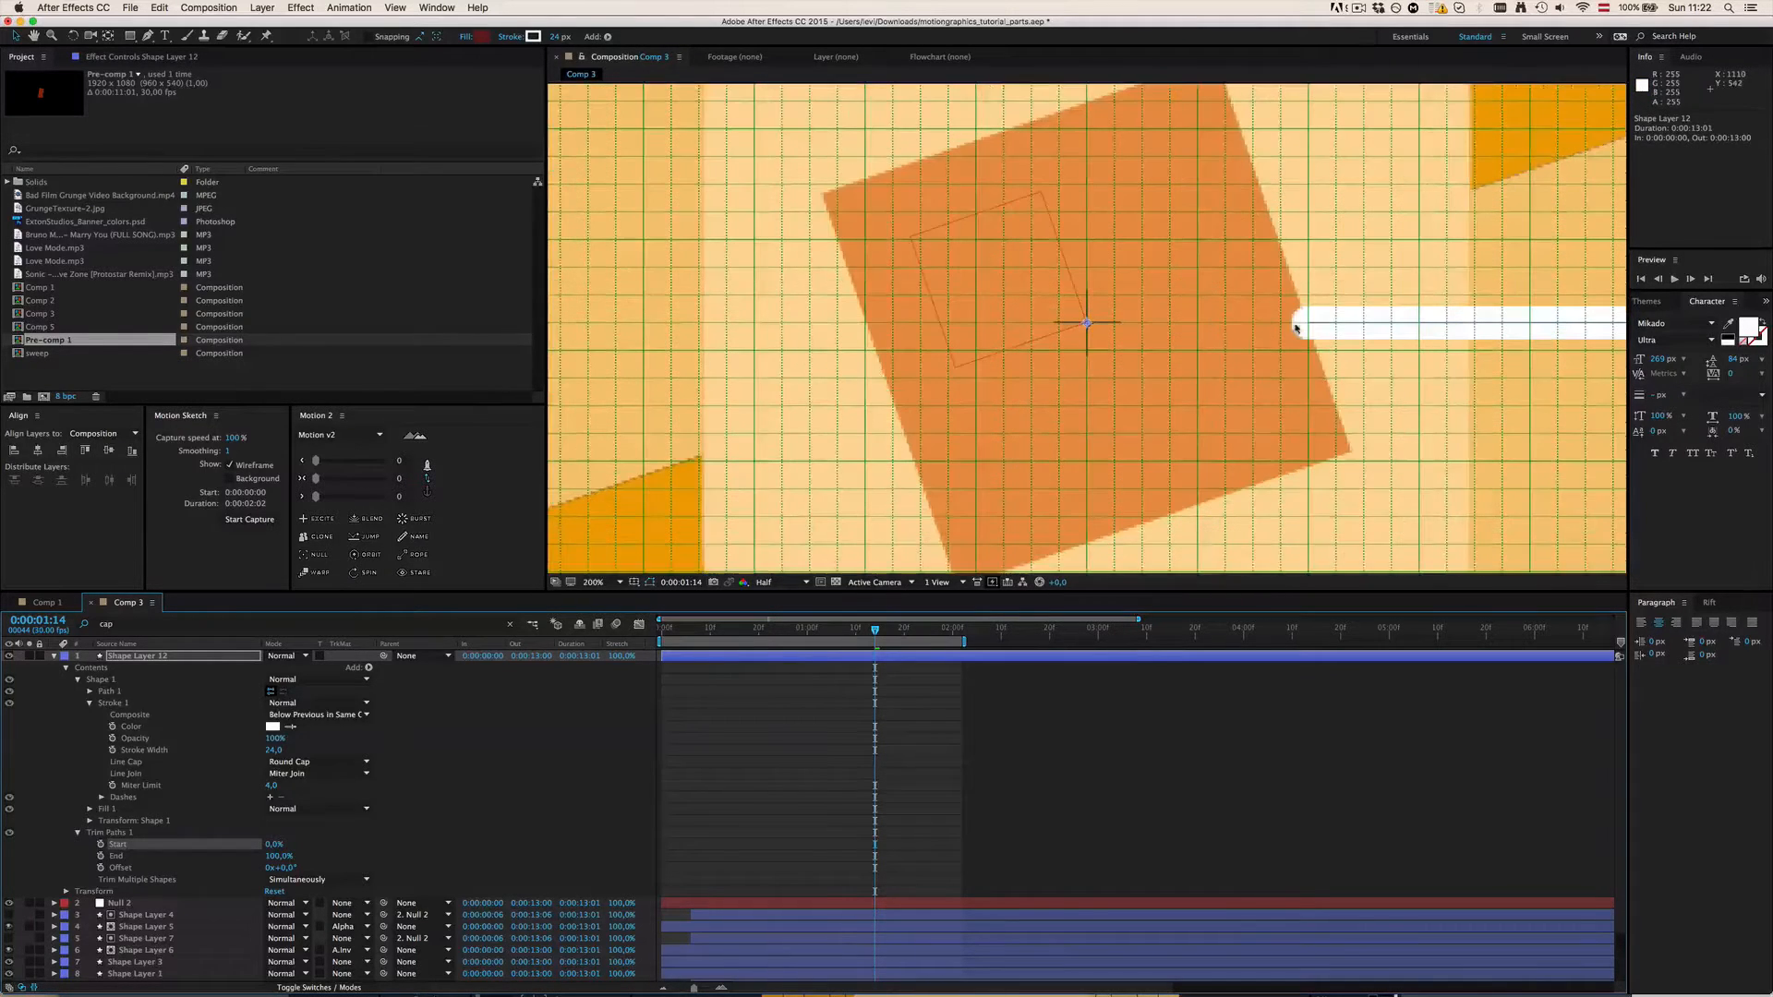
{"action": "key", "text": "g"}
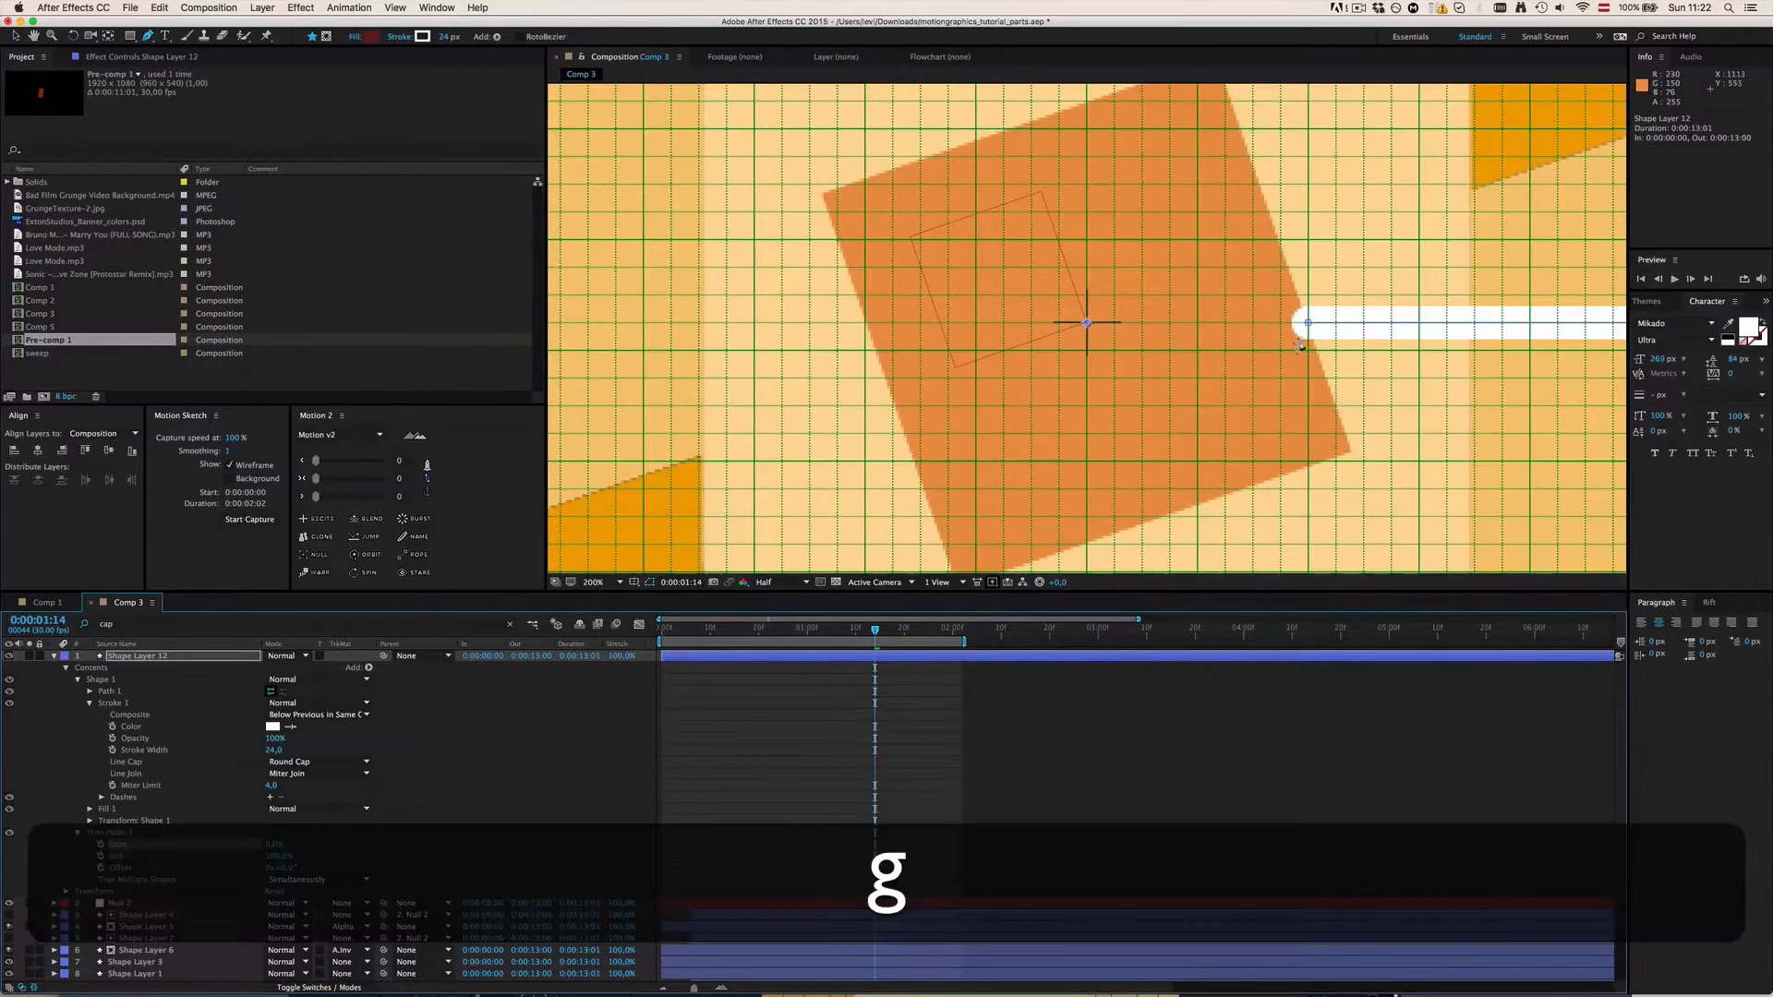
{"action": "left_click", "coordinate": [1309, 324]}
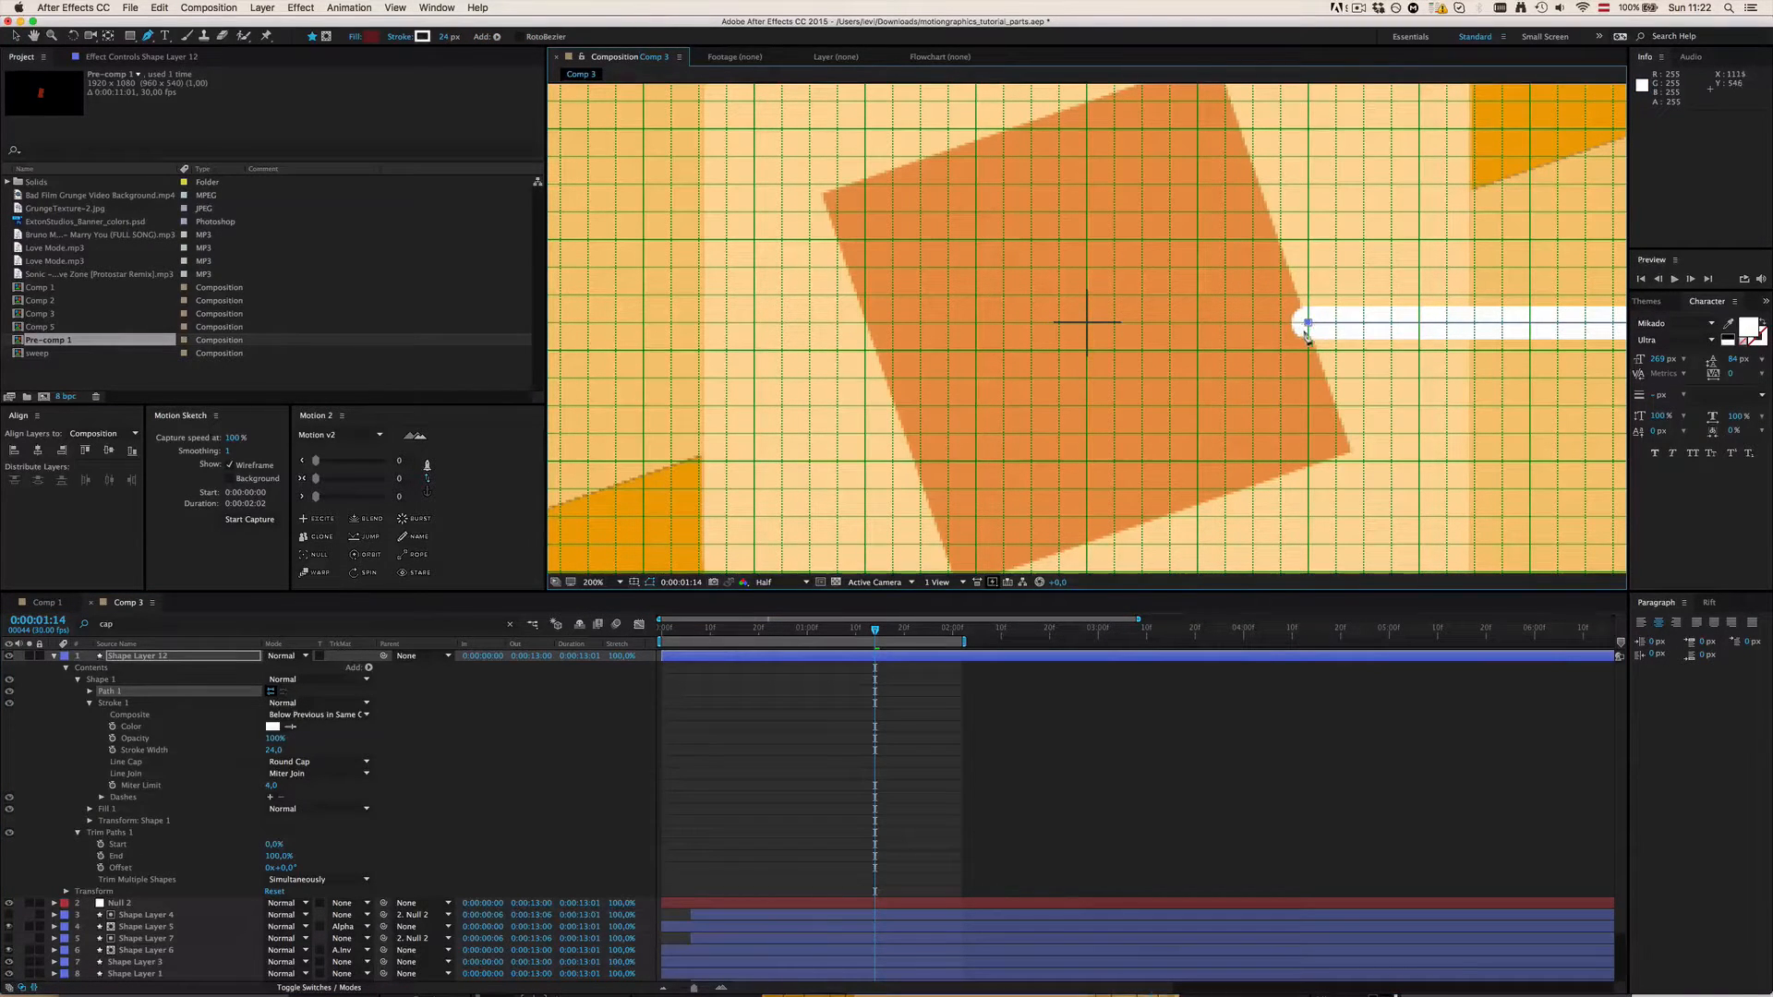
{"action": "key", "text": "comma"}
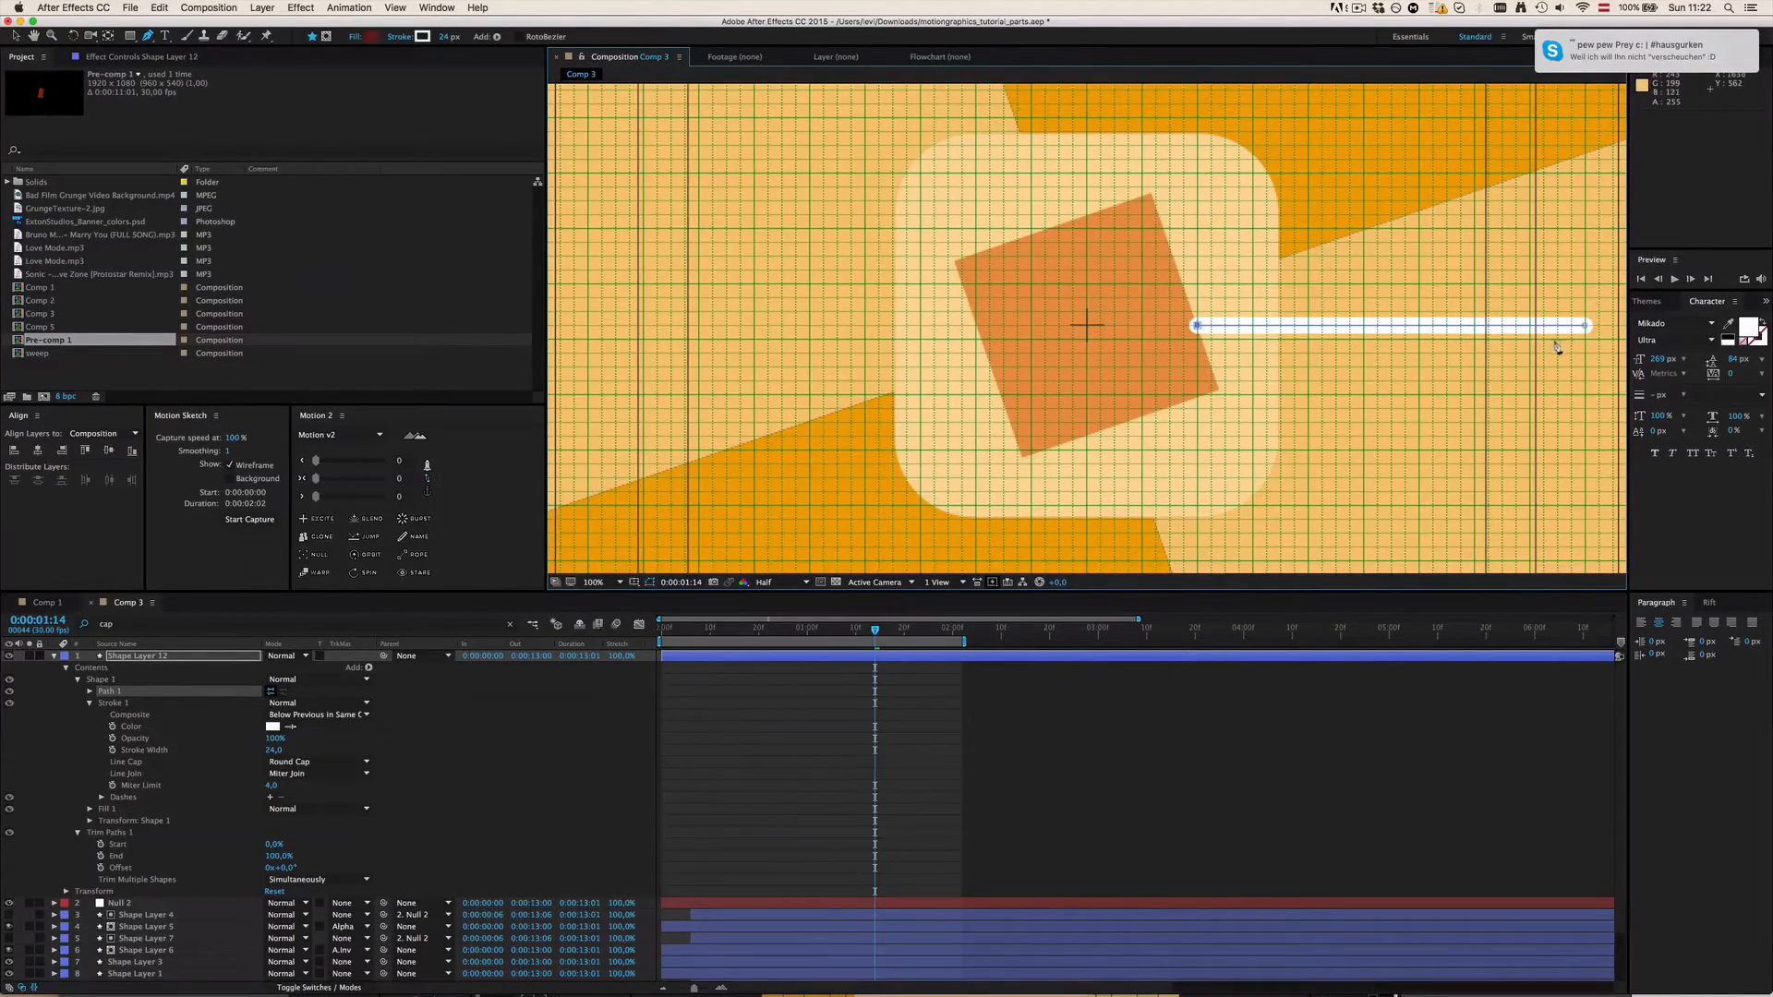
{"action": "key", "text": "h"}
{"action": "left_click_drag", "start_coordinate": [1555, 348], "coordinate": [1460, 325]}
{"action": "key", "text": "period"}
{"action": "left_click_drag", "start_coordinate": [1295, 329], "coordinate": [1345, 329]}
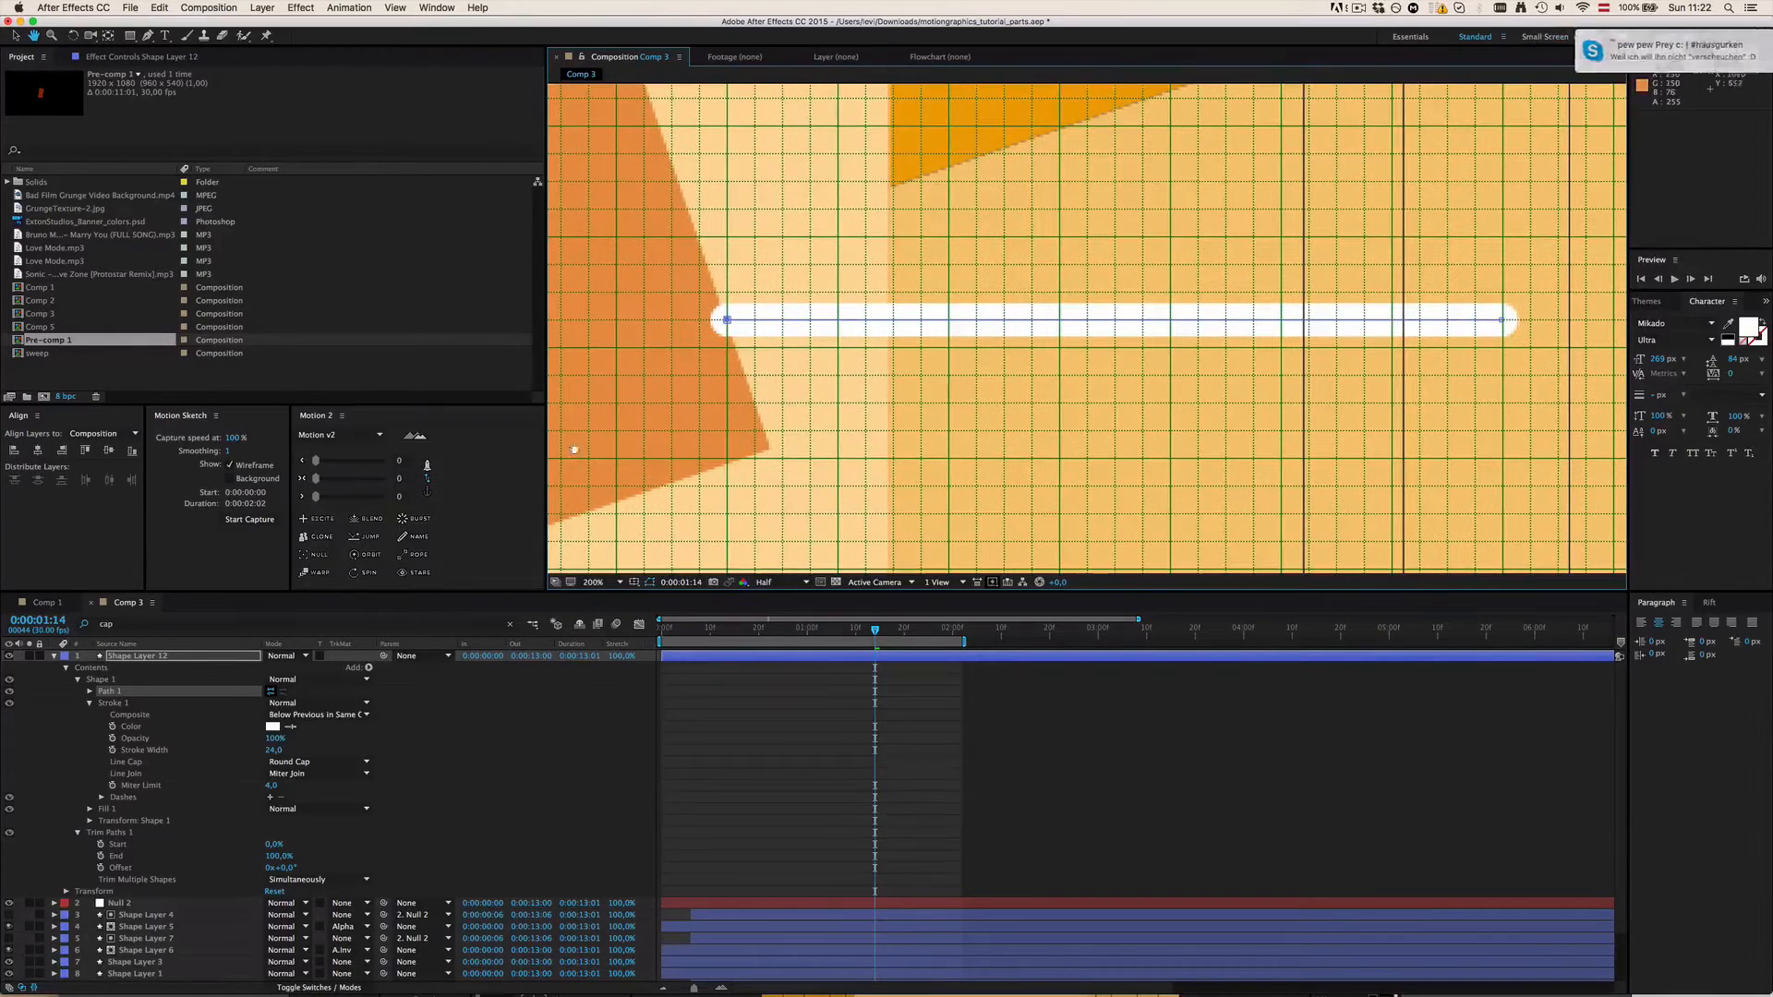
{"action": "key", "text": "v"}
{"action": "right_click", "coordinate": [725, 321]}
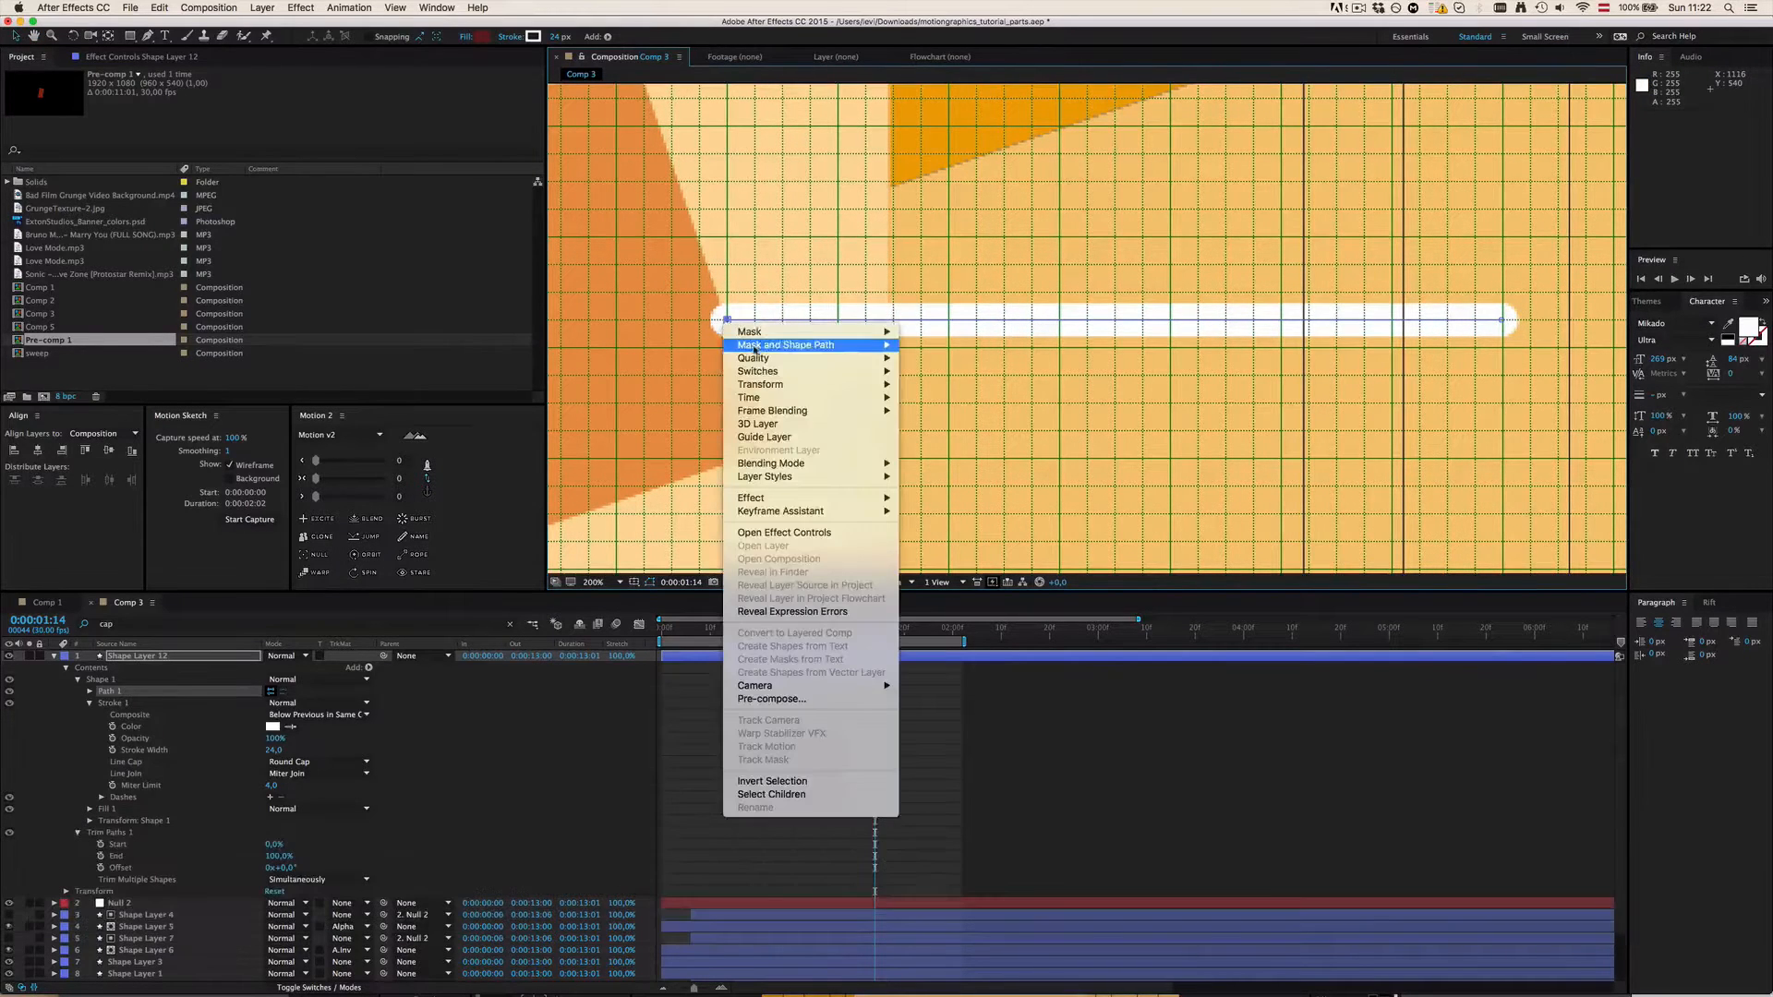
{"action": "mouse_move", "coordinate": [785, 344]}
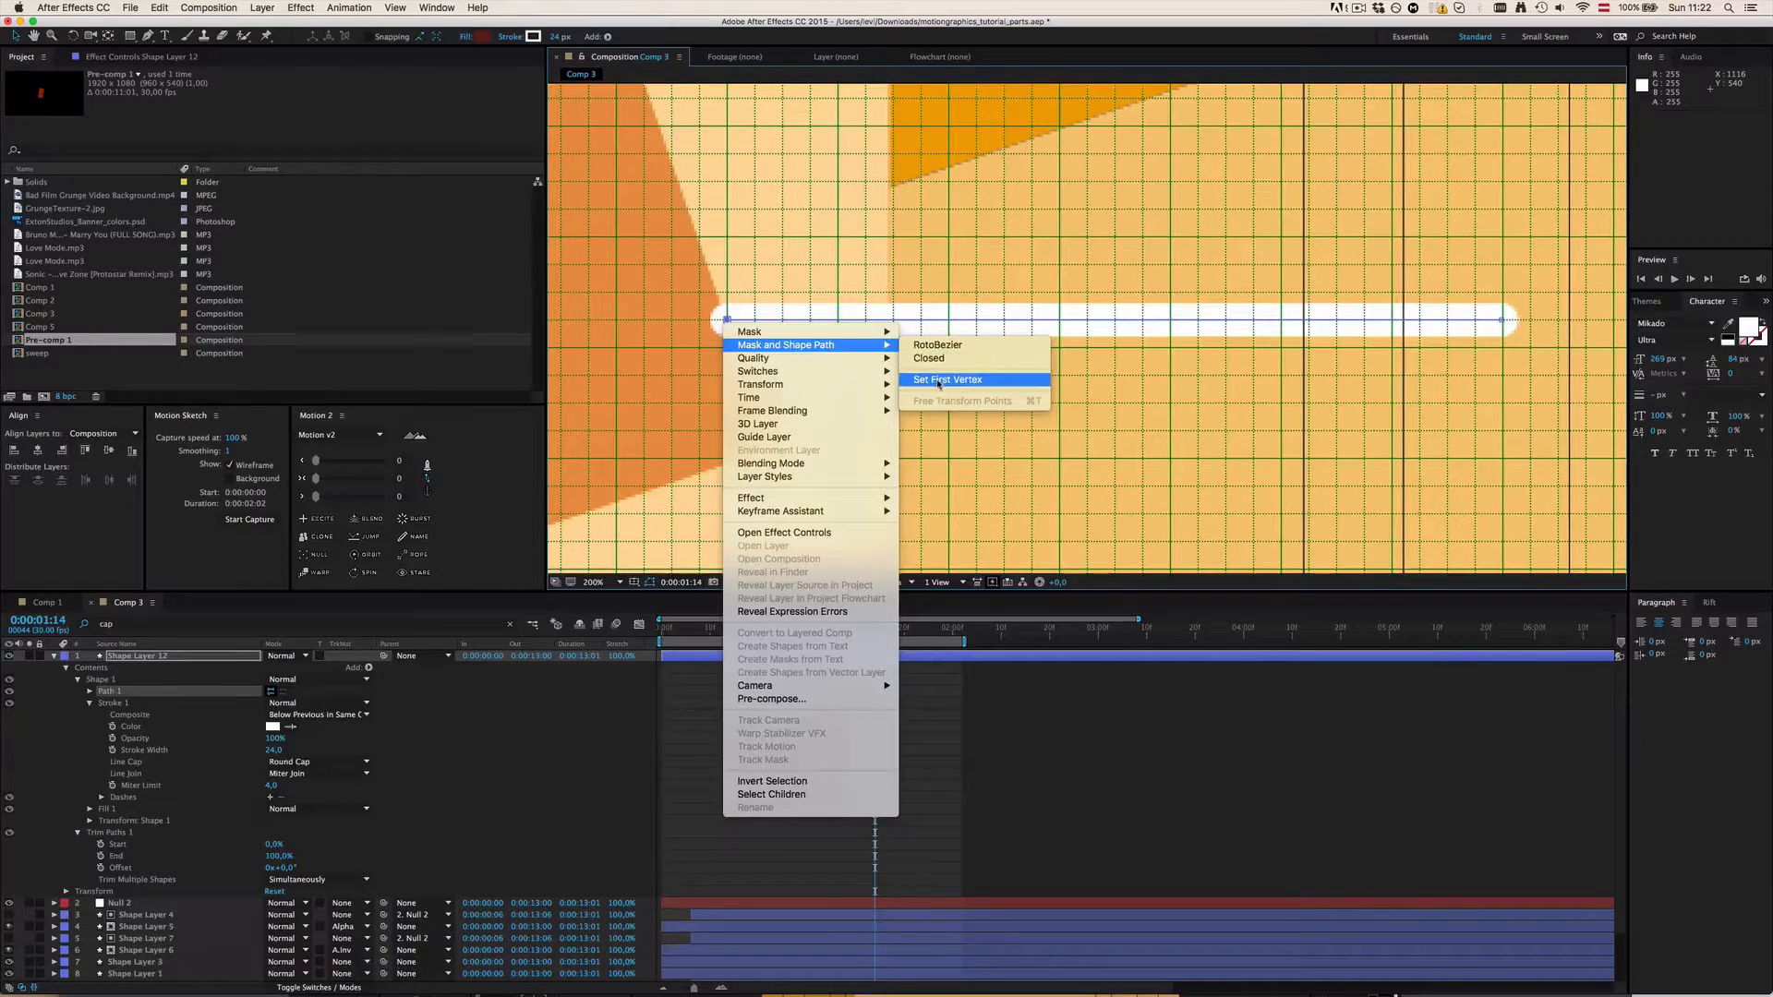
{"action": "left_click", "coordinate": [939, 382]}
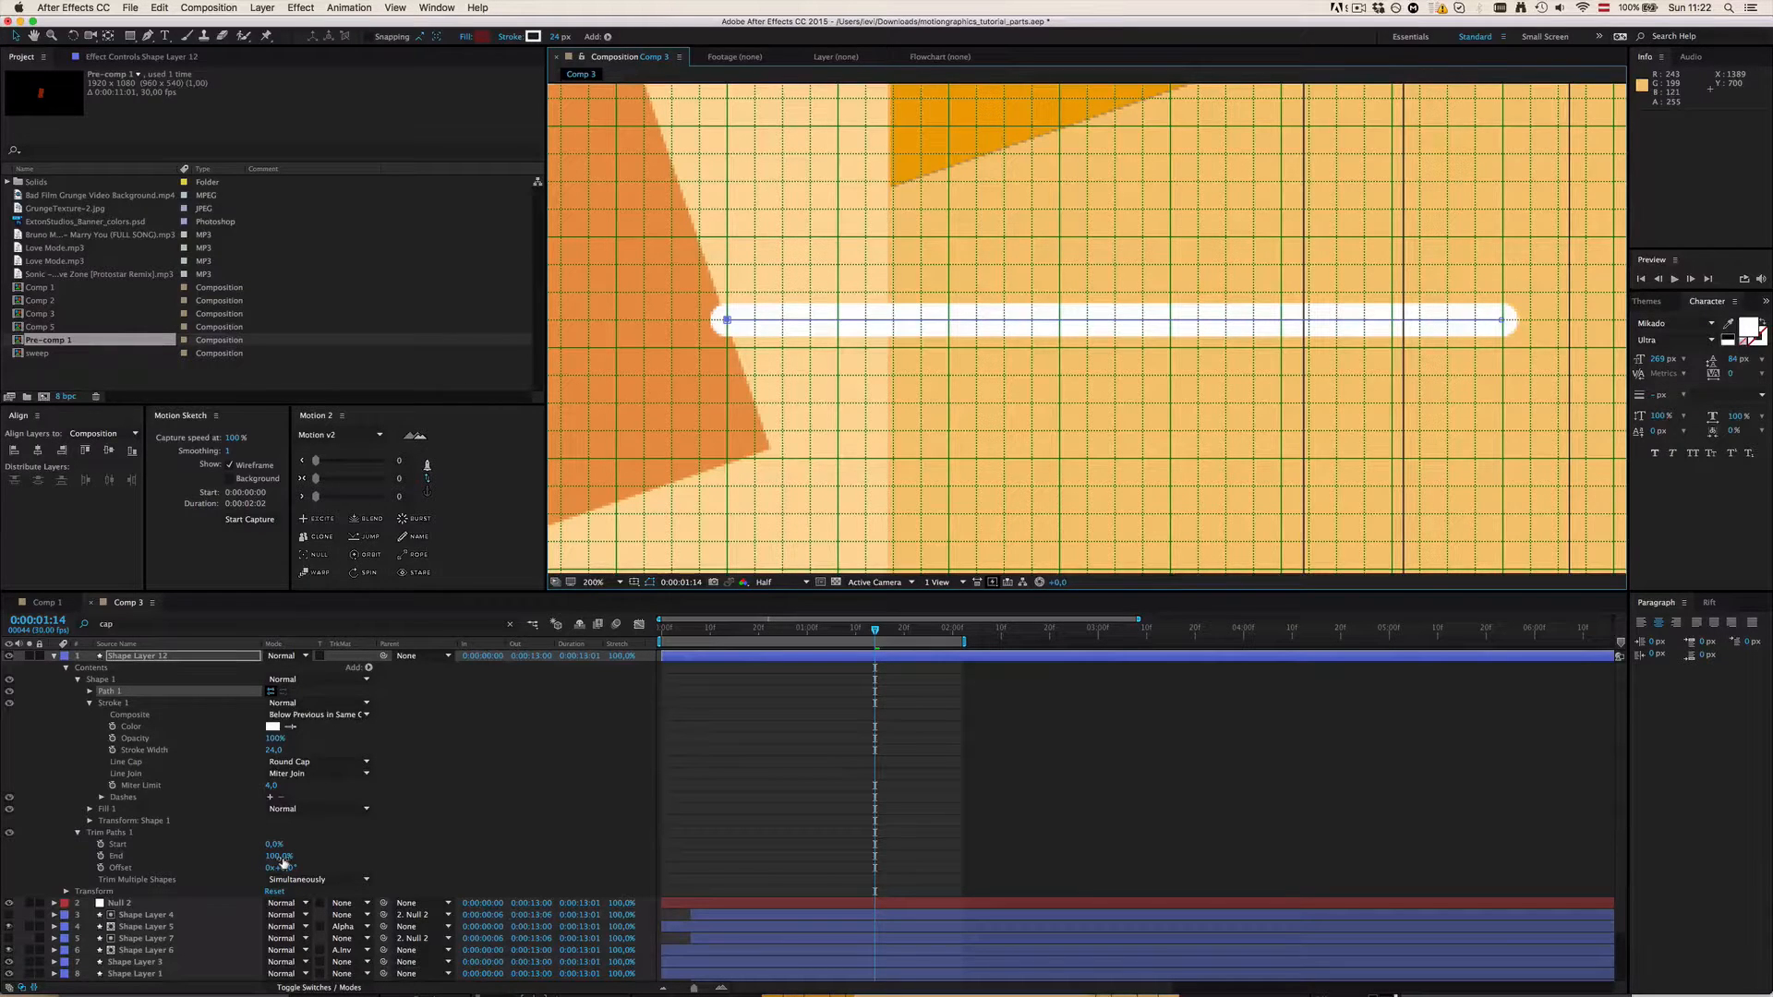
Step: Test the Trim Paths End and Start values on the line, returning them to 100% and 0%
{"action": "mouse_move", "coordinate": [282, 861]}
{"action": "left_mouse_down"}
{"action": "mouse_move", "coordinate": [201, 858]}
{"action": "mouse_move", "coordinate": [304, 851]}
{"action": "left_mouse_up"}
{"action": "left_click", "coordinate": [576, 795]}
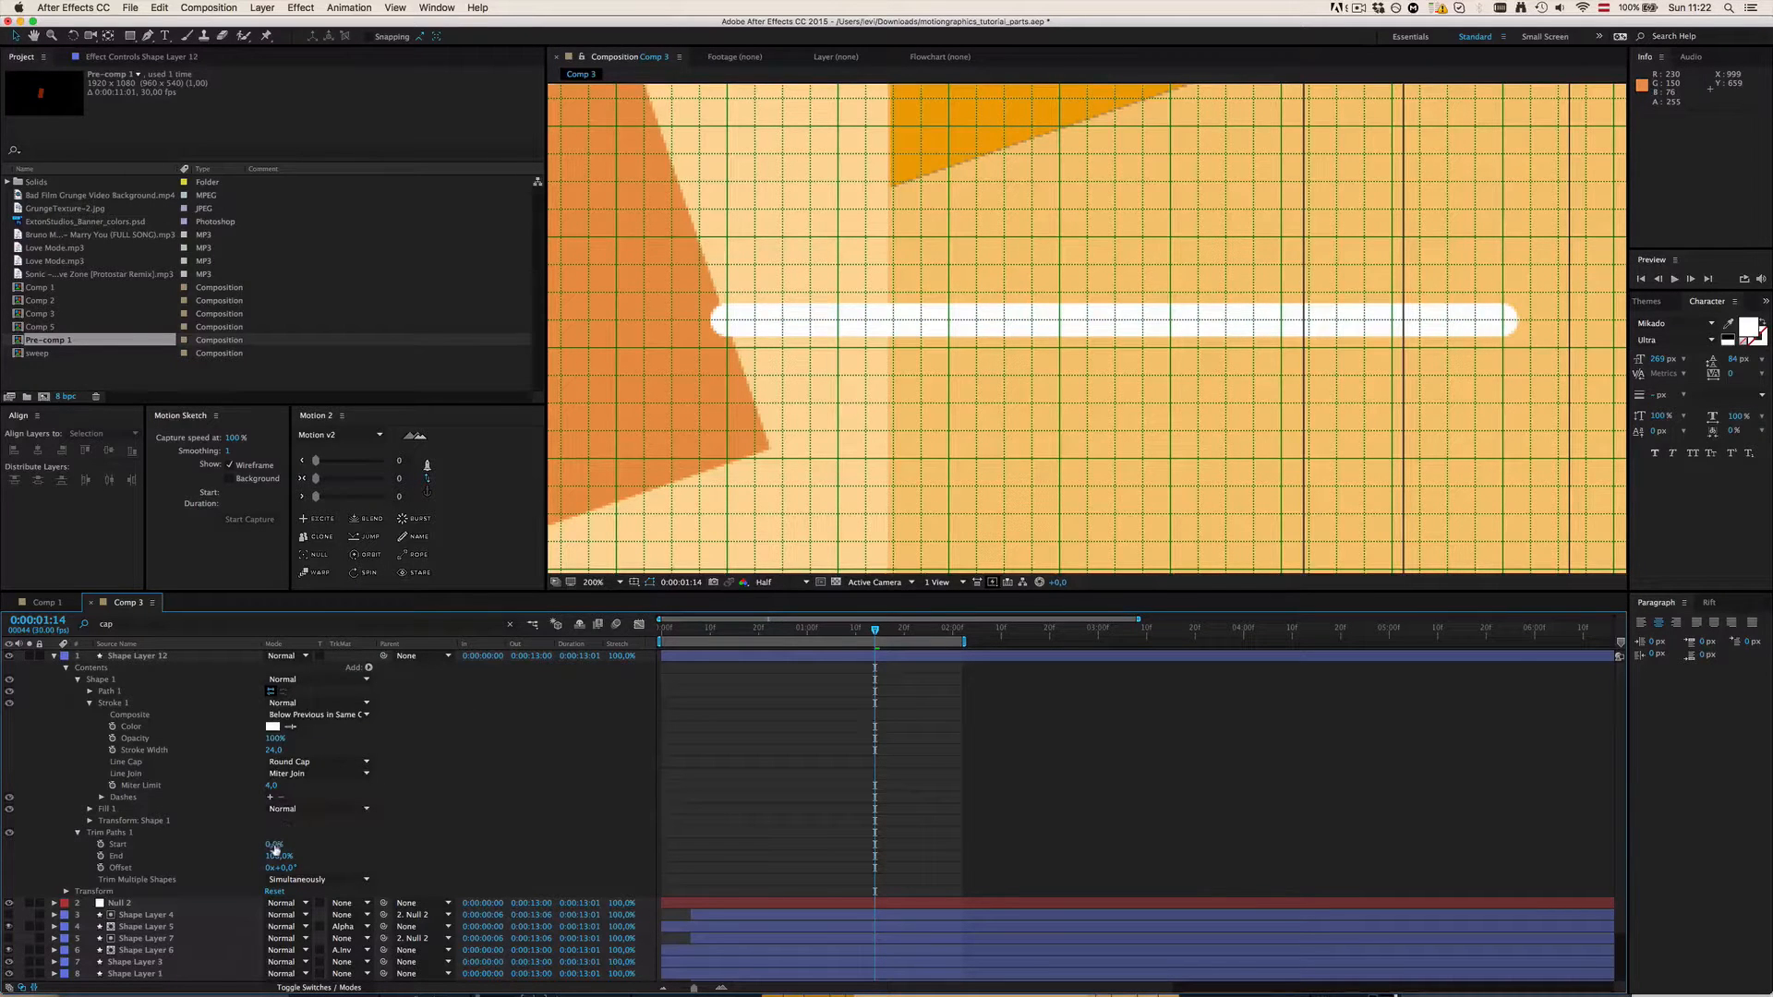
{"action": "mouse_move", "coordinate": [274, 846]}
{"action": "left_mouse_down"}
{"action": "mouse_move", "coordinate": [354, 851]}
{"action": "mouse_move", "coordinate": [275, 845]}
{"action": "left_mouse_up"}
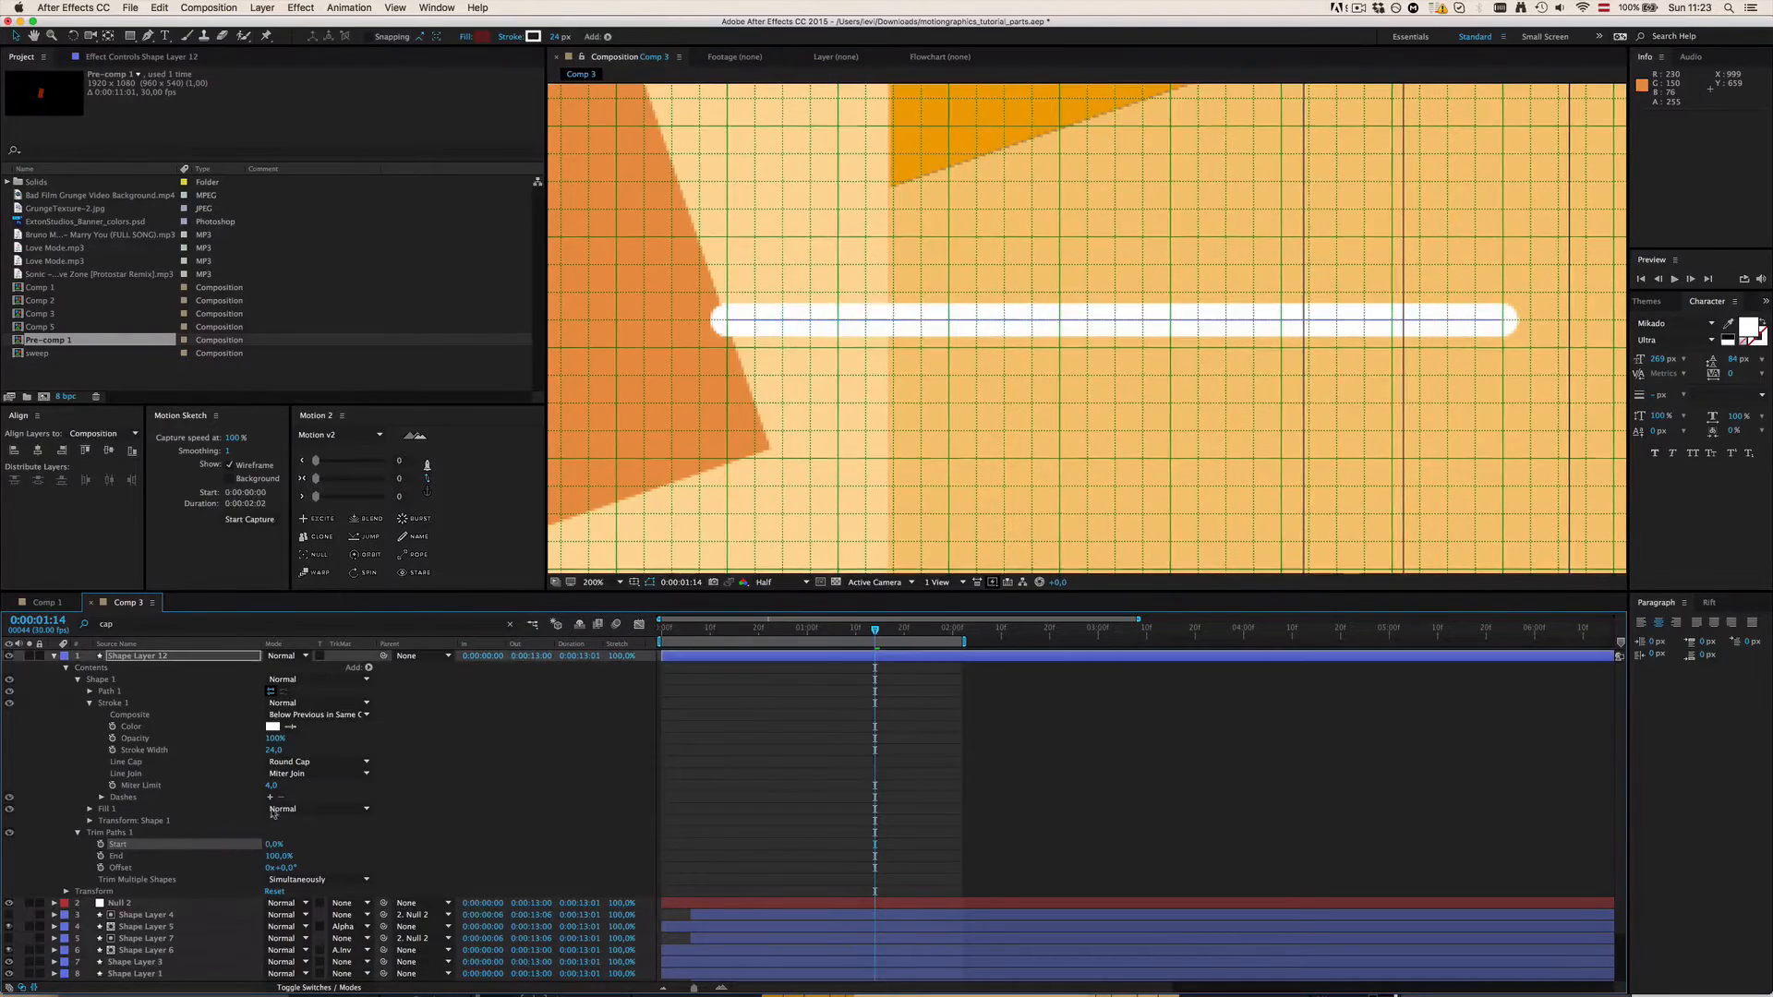
Step: Try a Butt Cap on the line's stroke with a reduced trim End, undo the trim change and restore Round Cap
{"action": "left_click", "coordinate": [321, 759]}
{"action": "left_click", "coordinate": [296, 765]}
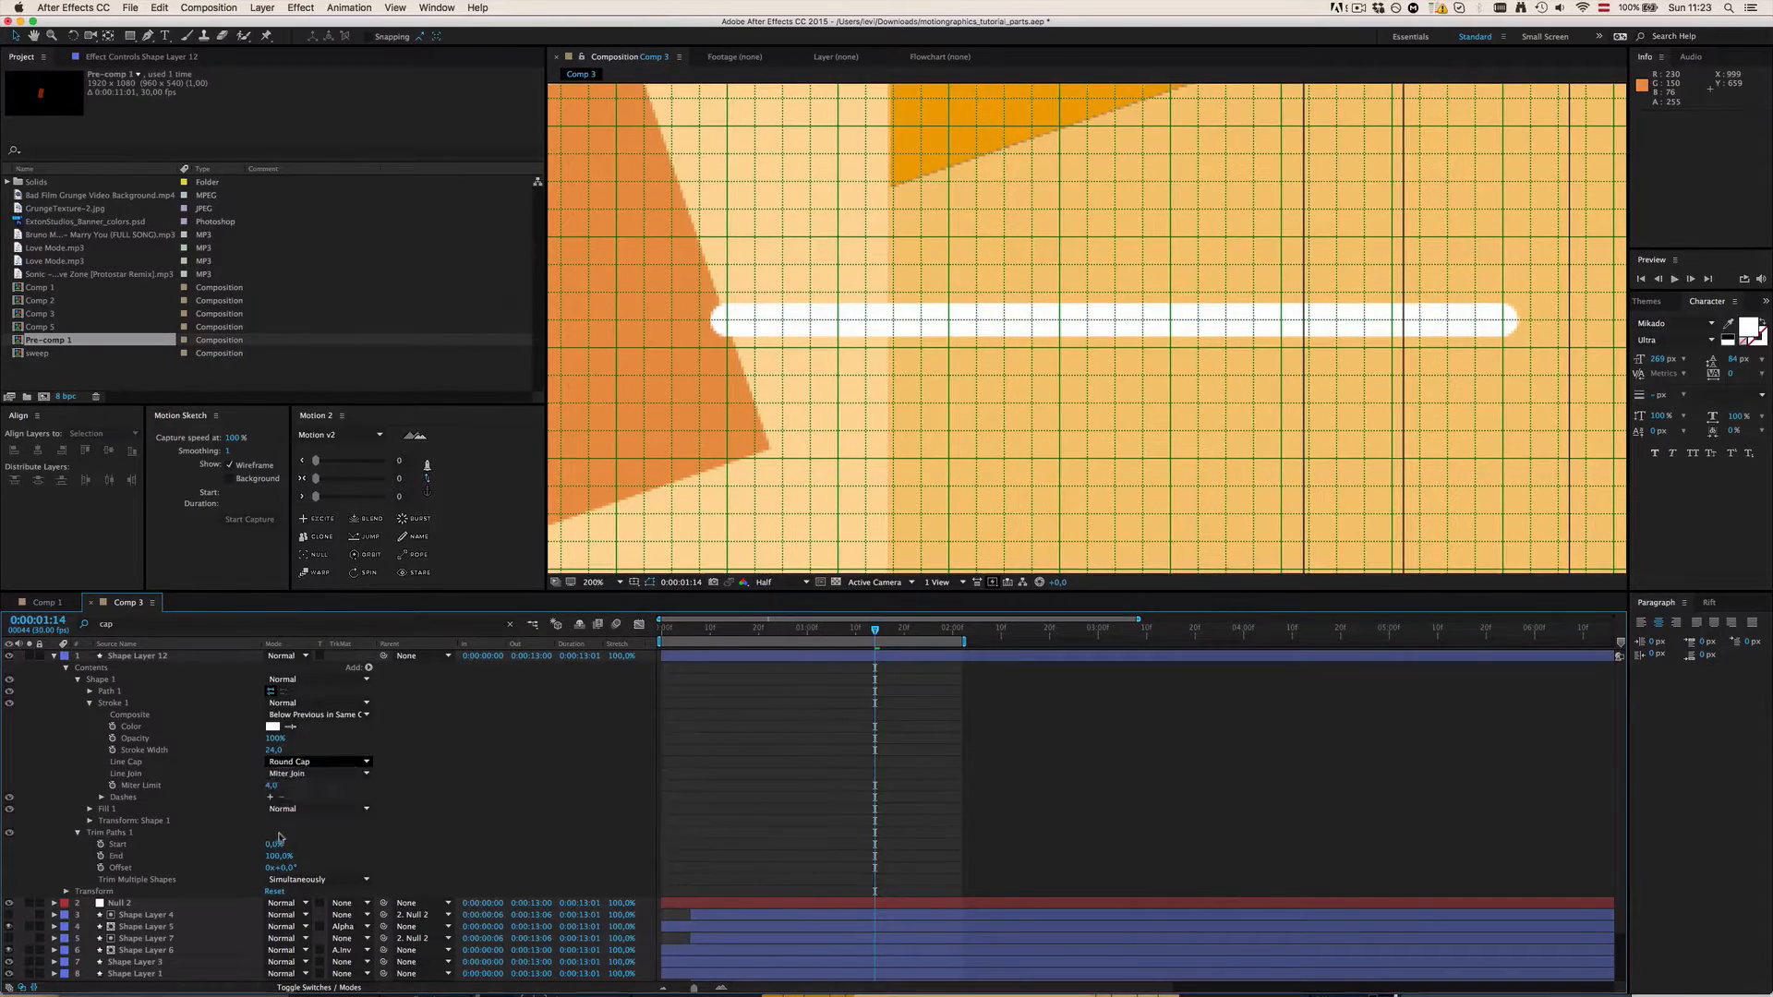
{"action": "left_click_drag", "start_coordinate": [277, 857], "coordinate": [214, 860]}
{"action": "key", "text": "cmd+z"}
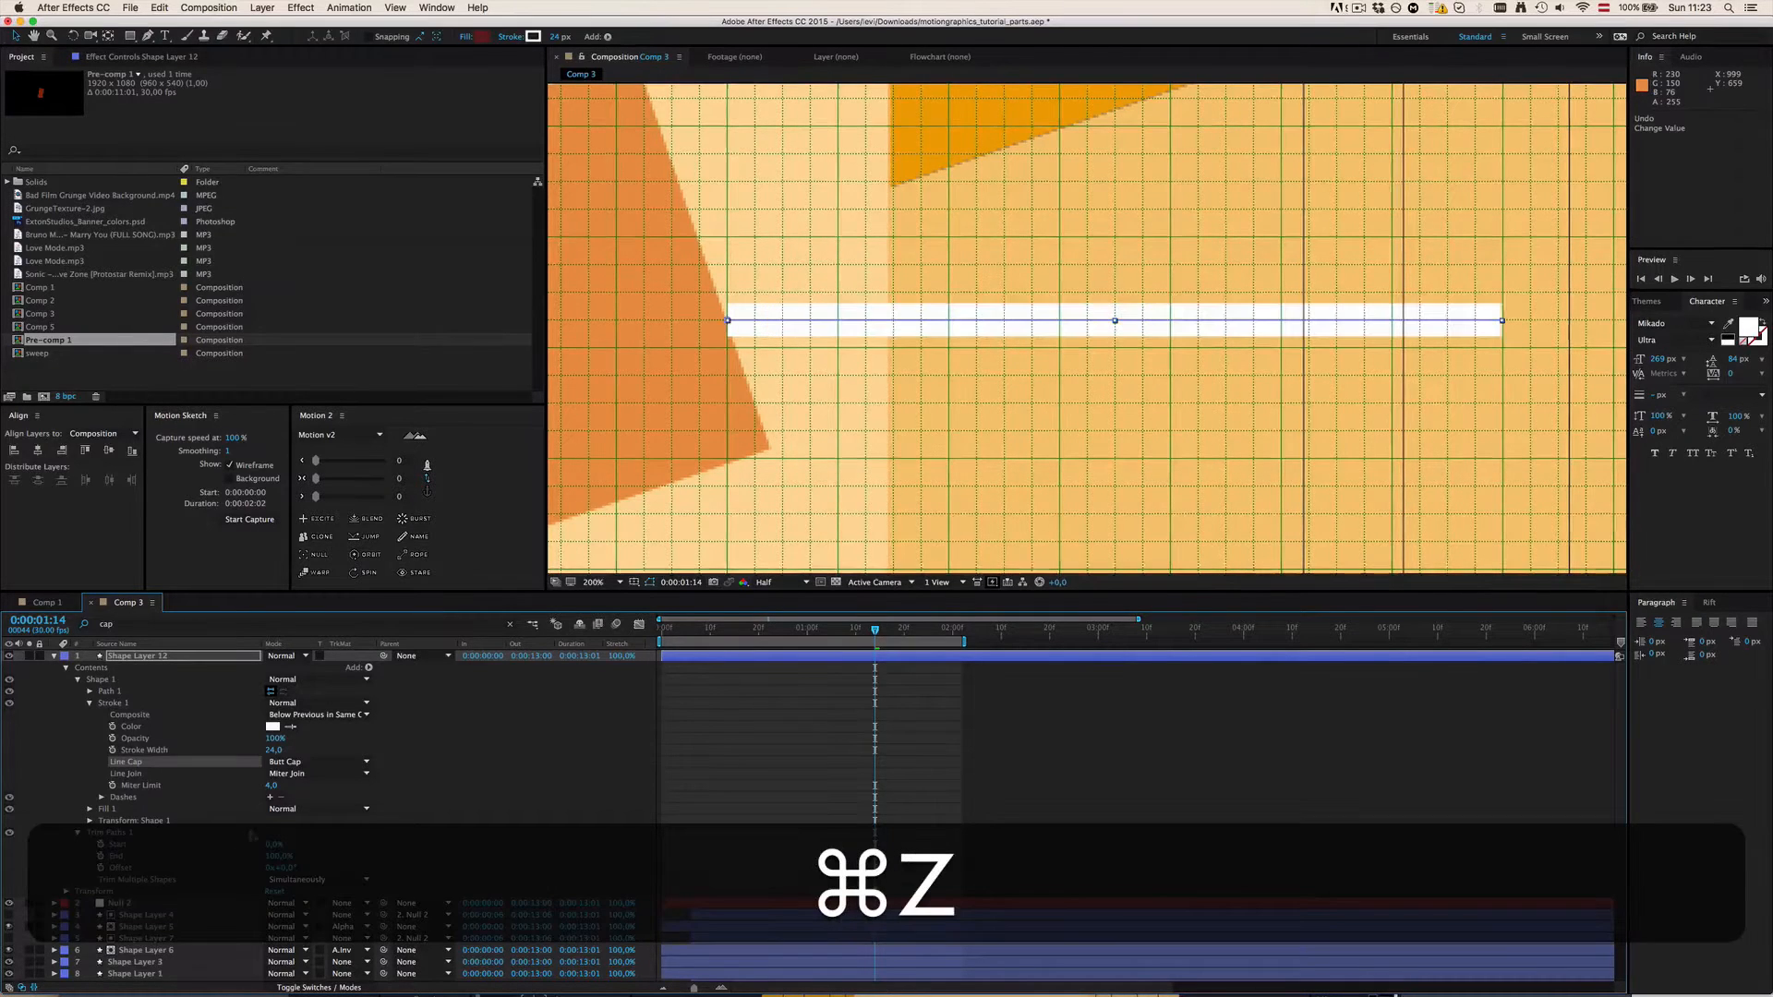
{"action": "left_click", "coordinate": [311, 763]}
{"action": "left_click", "coordinate": [304, 788]}
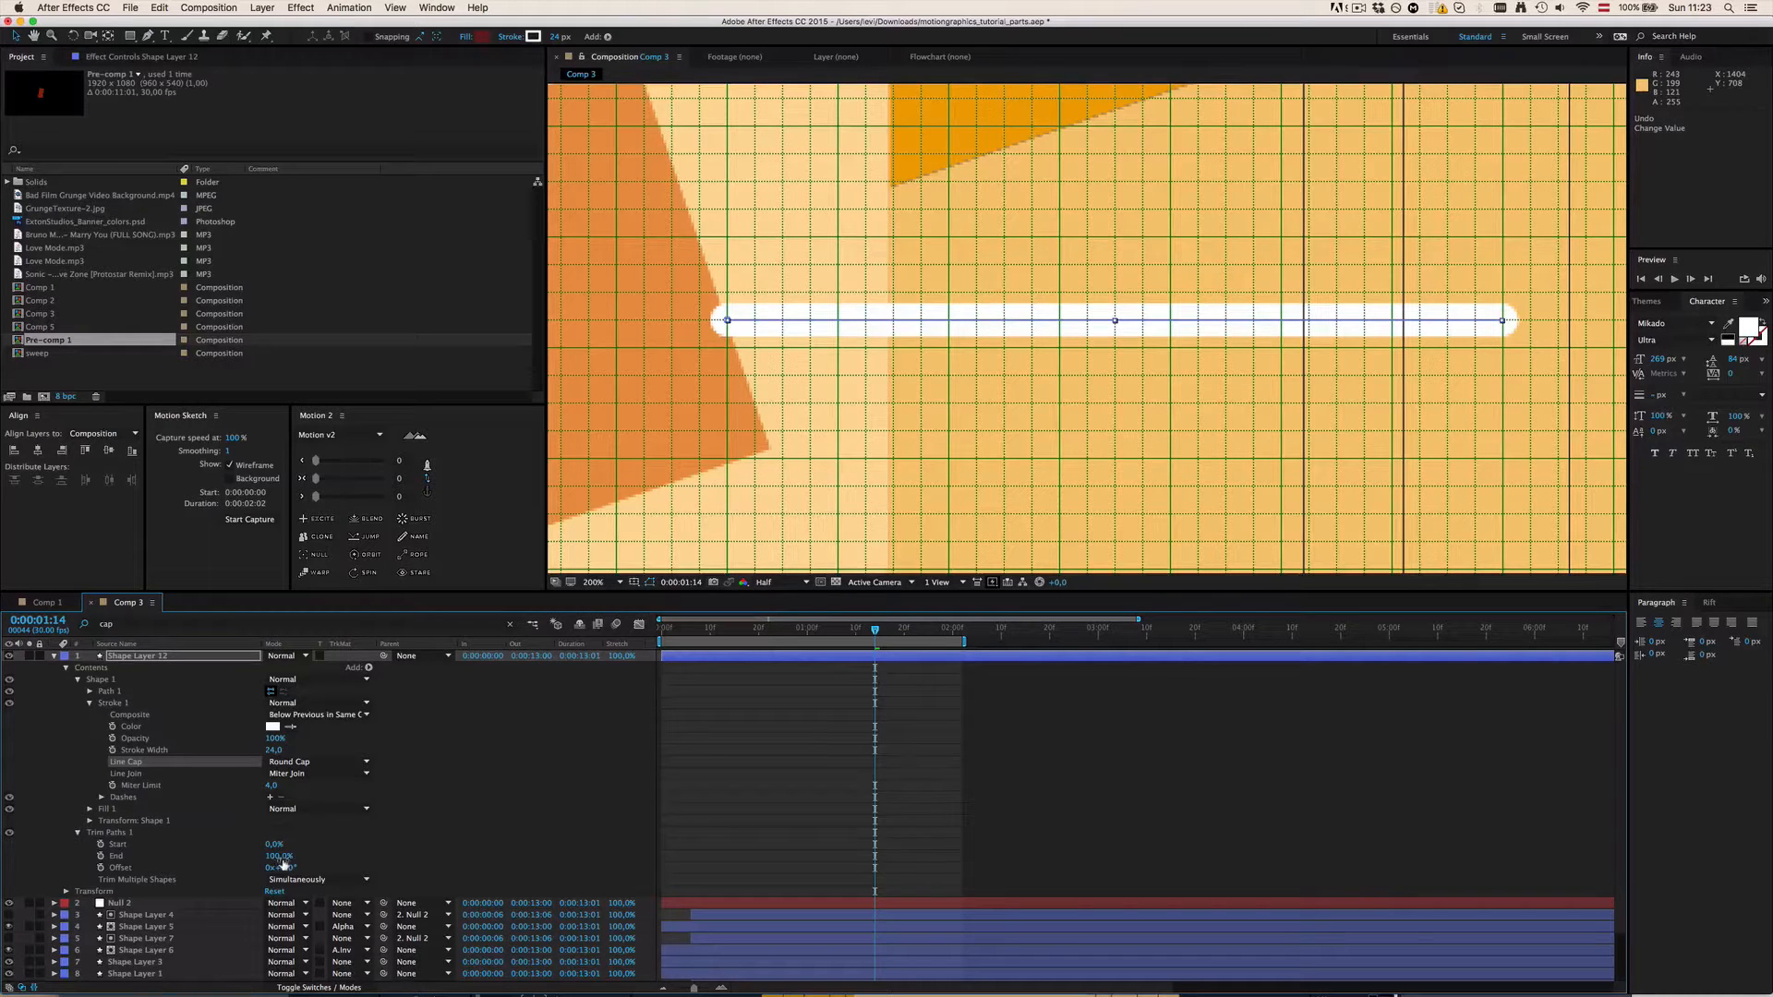
Step: Keyframe the Trim Paths End of the white line from 0% at 0:00:01:14 to 100% at 0:00:02:01
{"action": "left_click_drag", "start_coordinate": [282, 858], "coordinate": [117, 860]}
{"action": "left_click", "coordinate": [102, 856]}
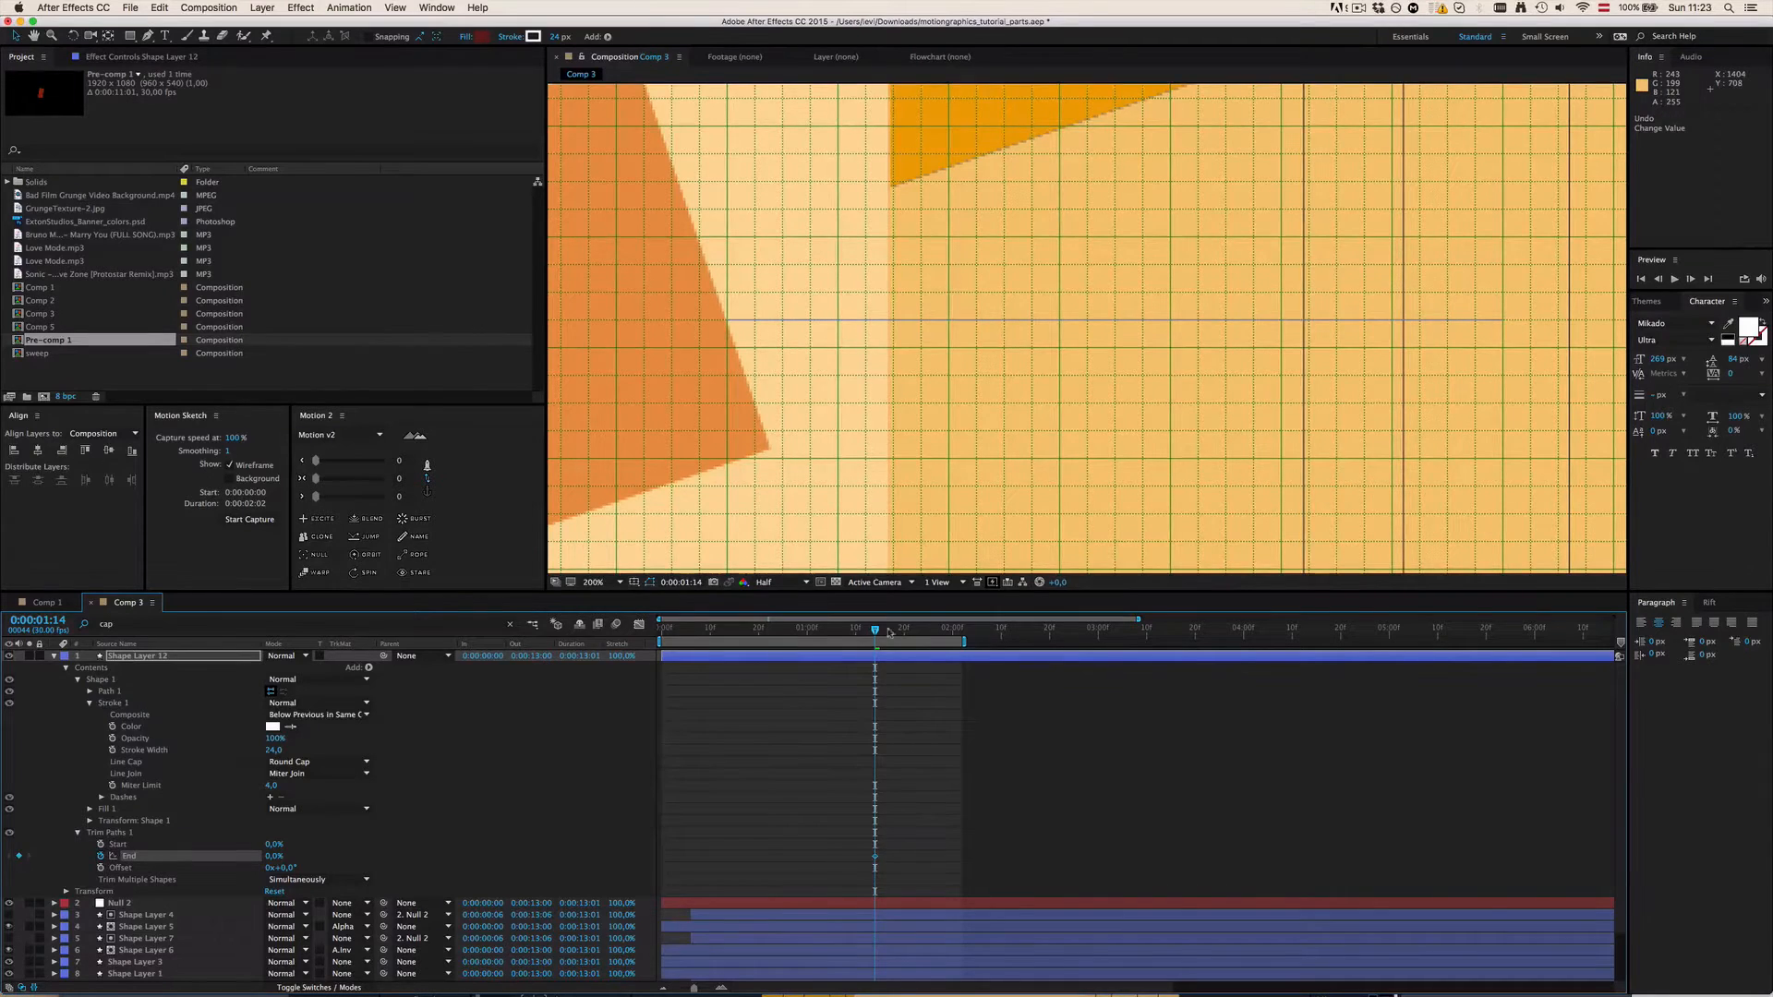
{"action": "left_click_drag", "start_coordinate": [877, 631], "coordinate": [957, 630]}
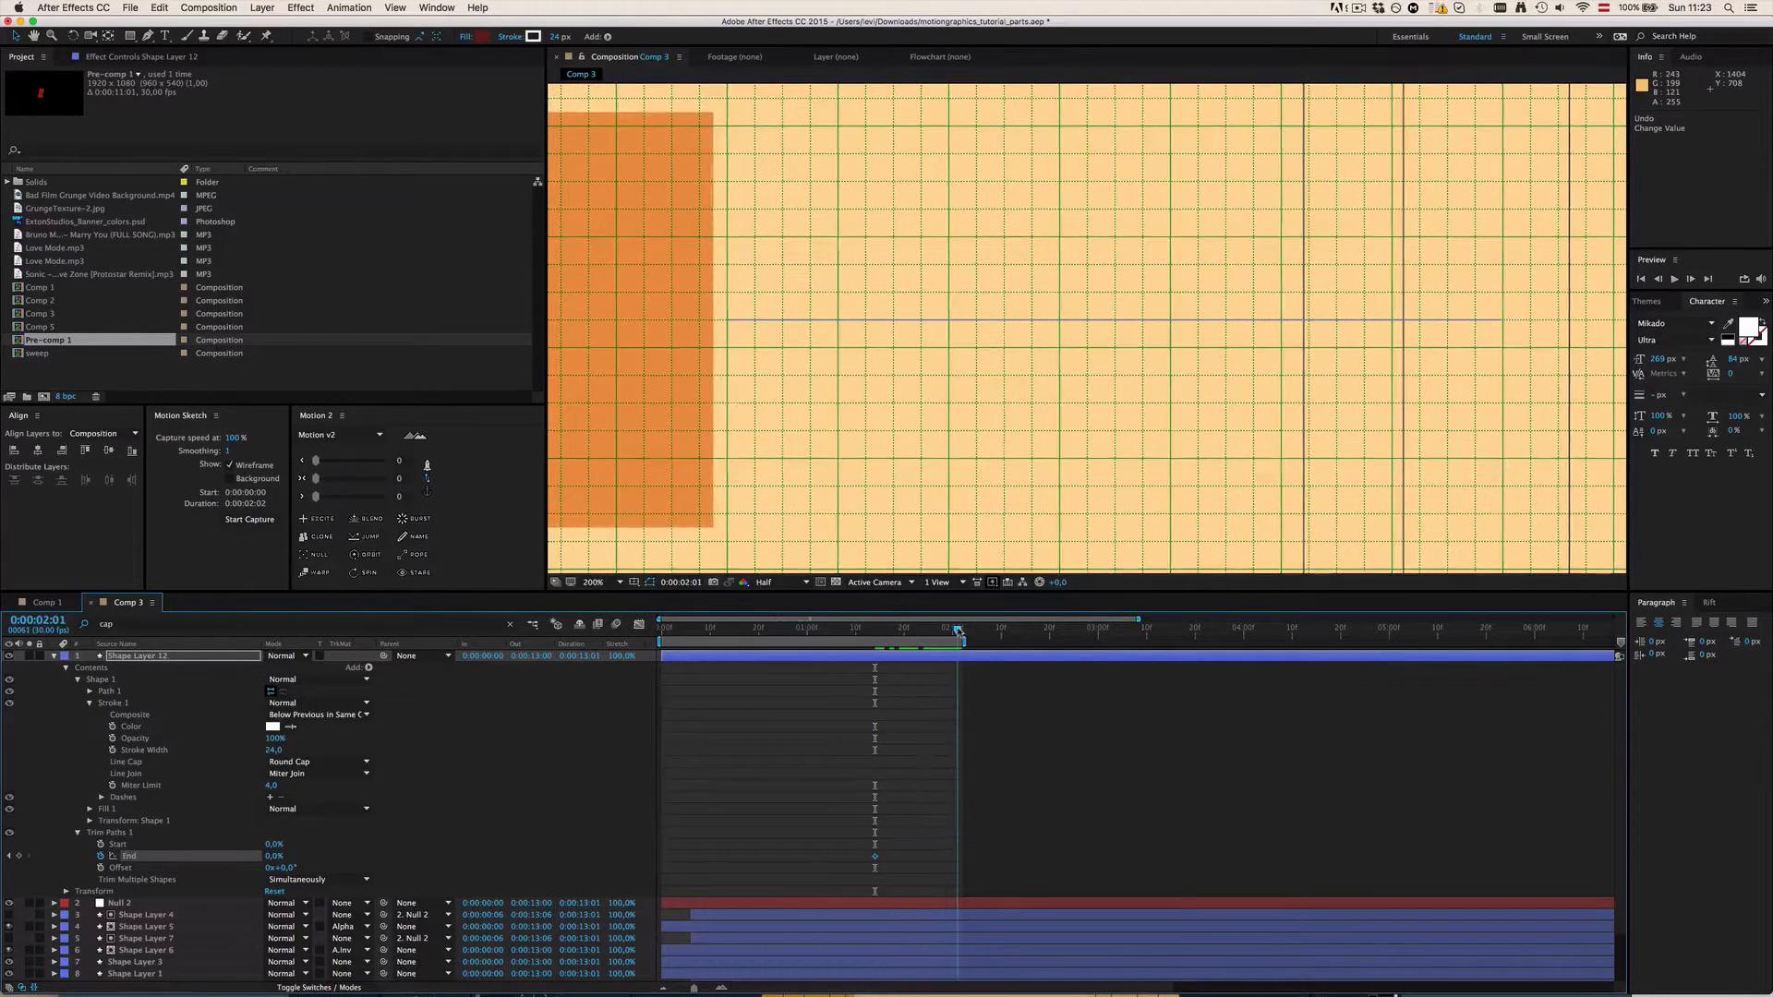
{"action": "left_click", "coordinate": [273, 856]}
{"action": "type", "text": "0"}
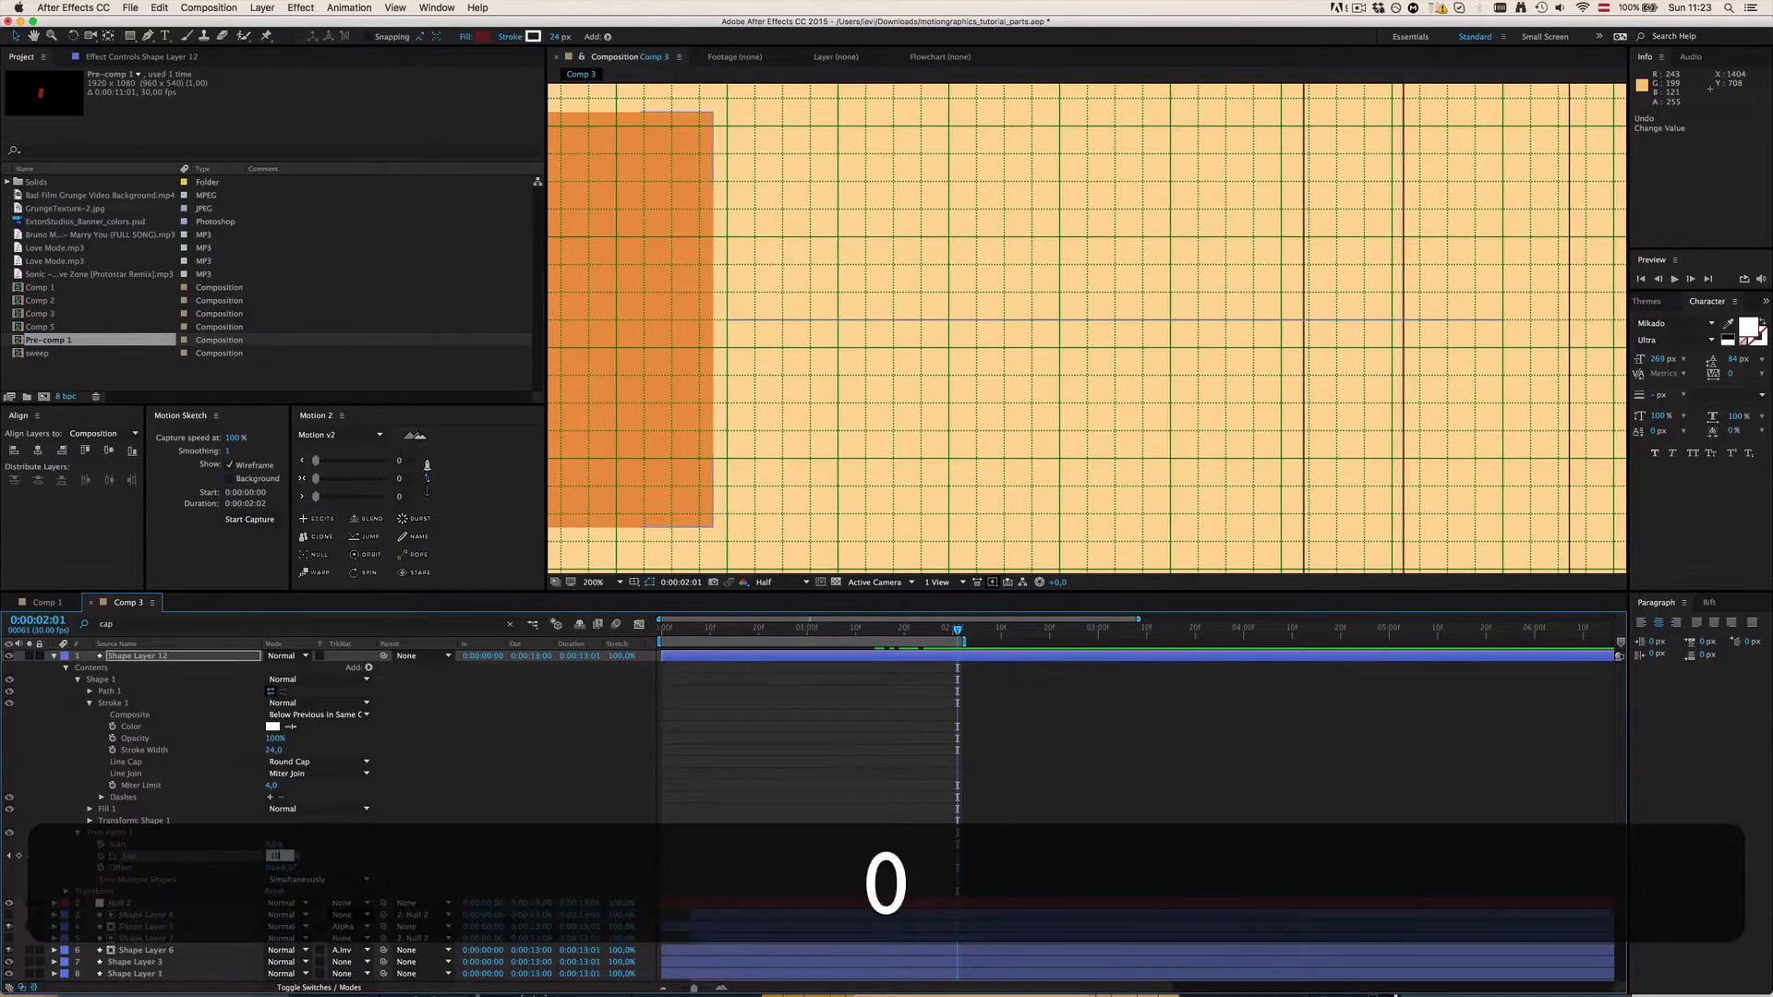
{"action": "key", "text": "Return"}
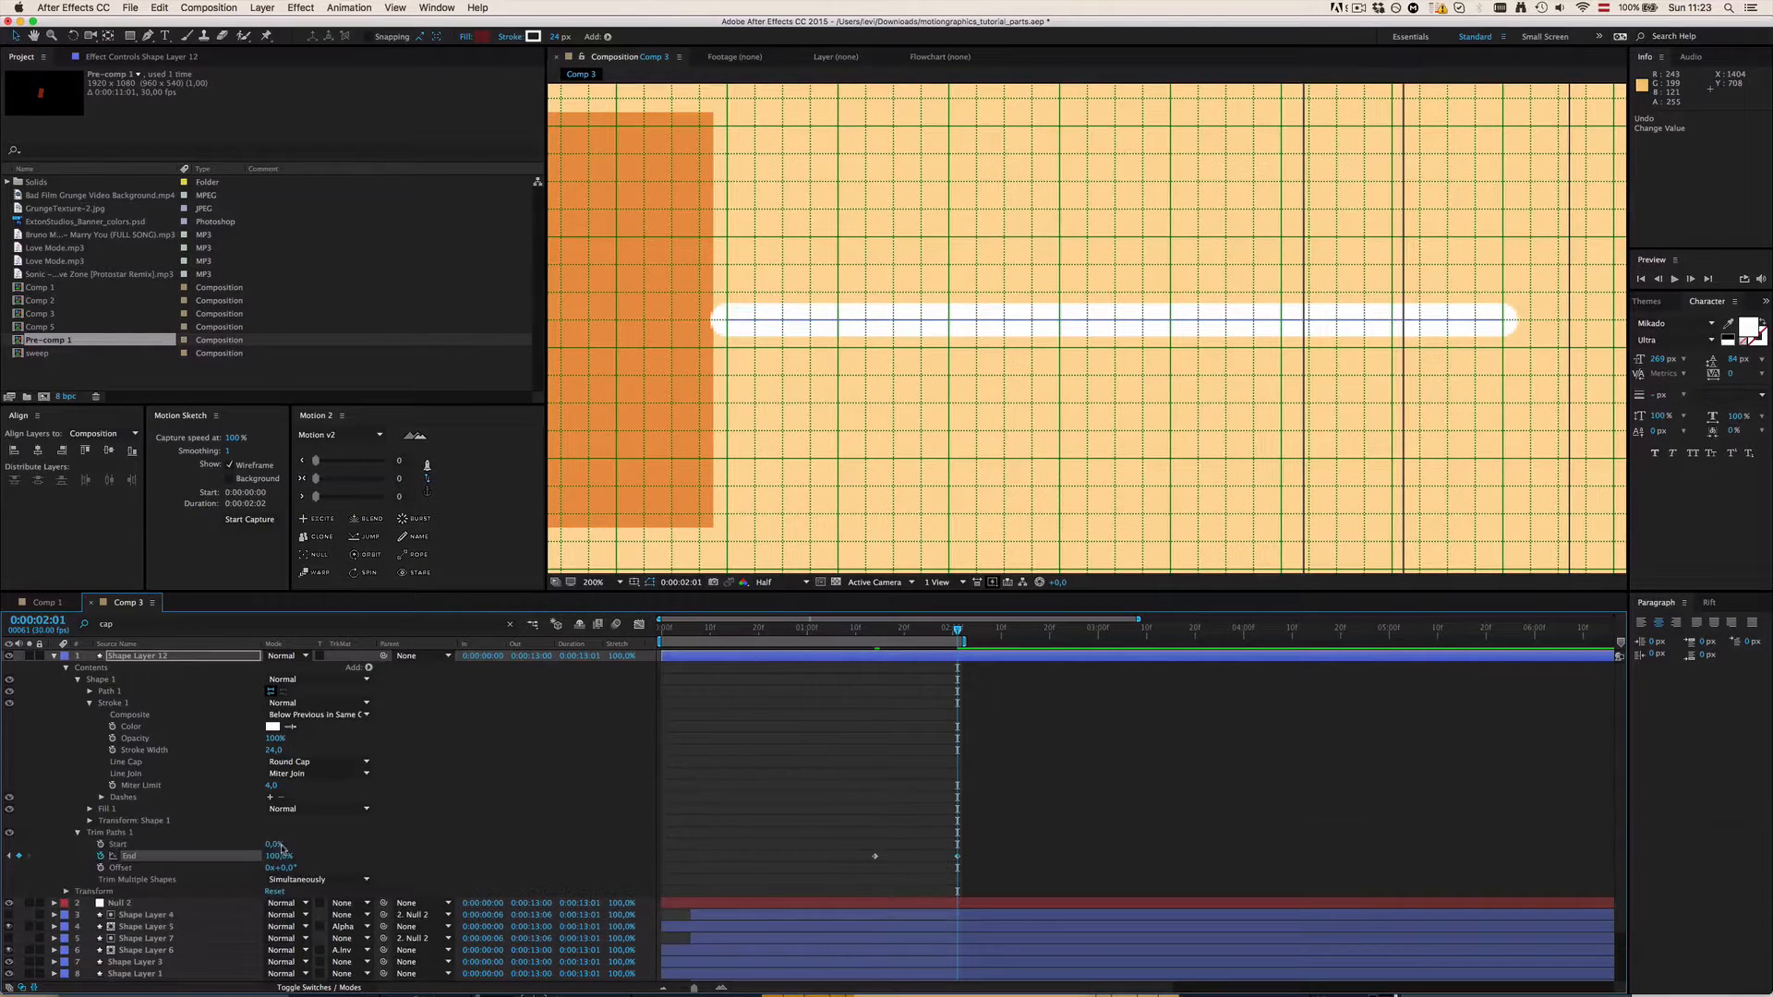
{"action": "left_click", "coordinate": [883, 836]}
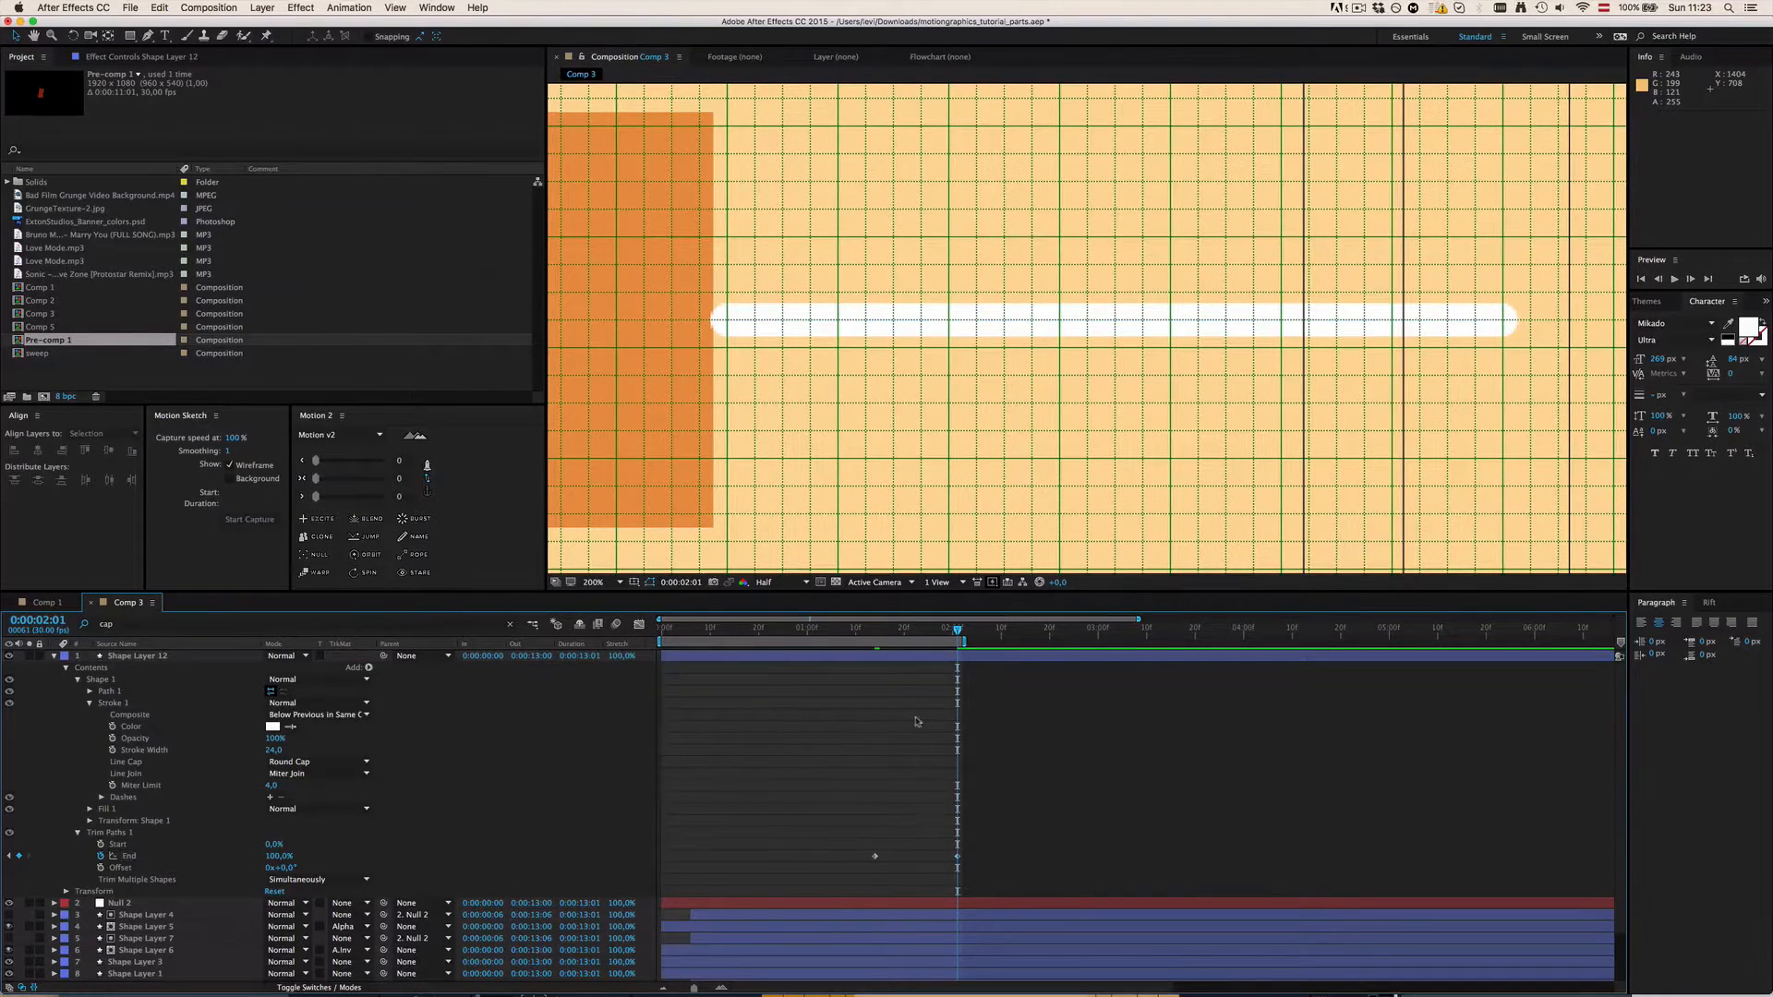
Step: Keyframe the Trim Paths Start of the white line from 0% at 0:00:01:17 to 100% at 0:00:02:03
{"action": "left_click_drag", "start_coordinate": [882, 633], "coordinate": [889, 634]}
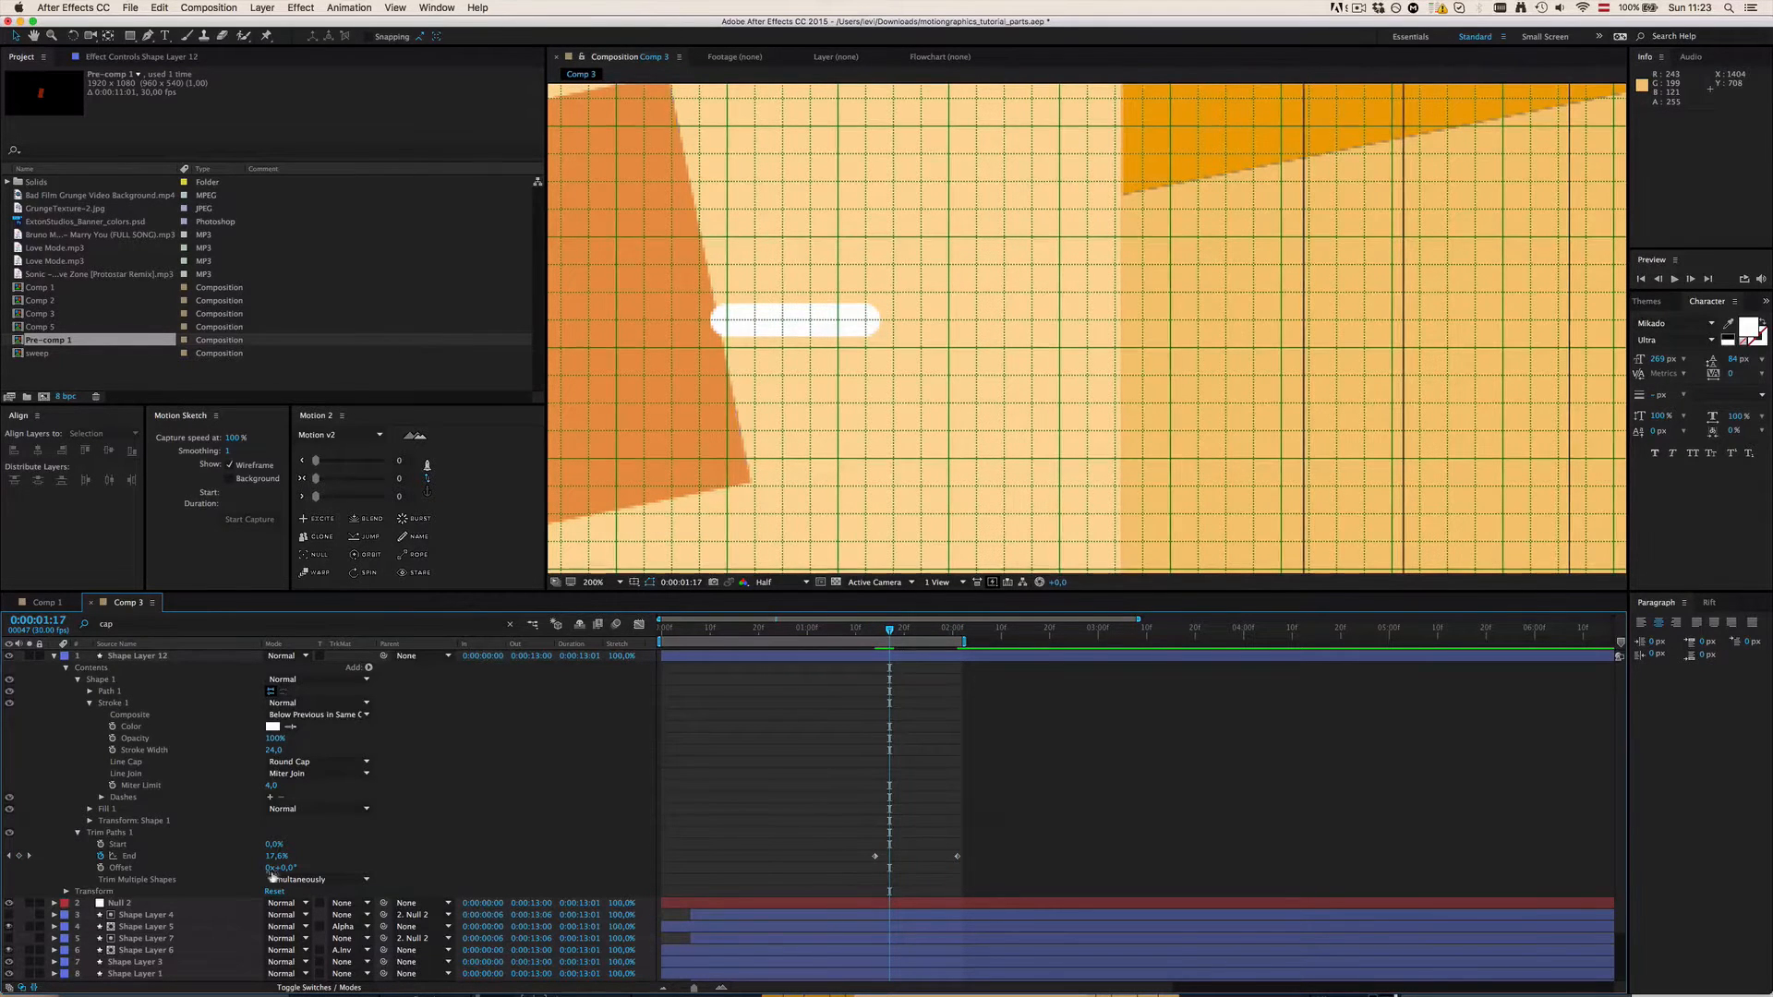
{"action": "left_click", "coordinate": [102, 844]}
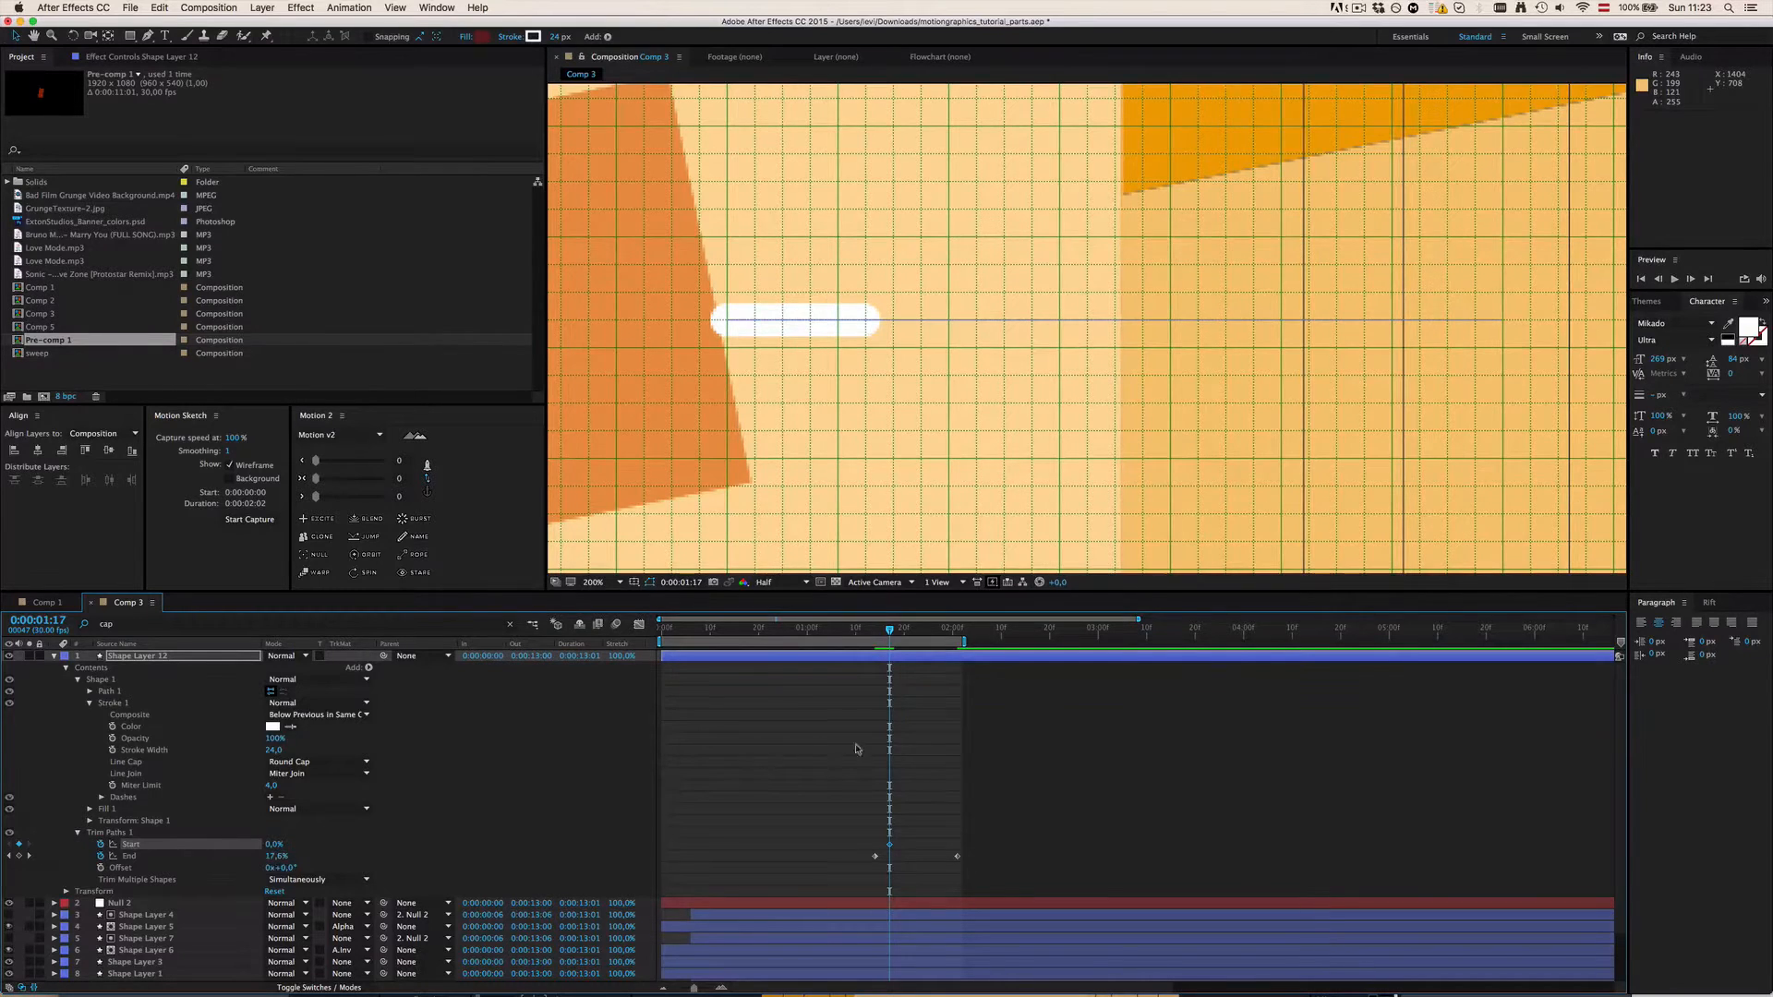
{"action": "left_click", "coordinate": [967, 633]}
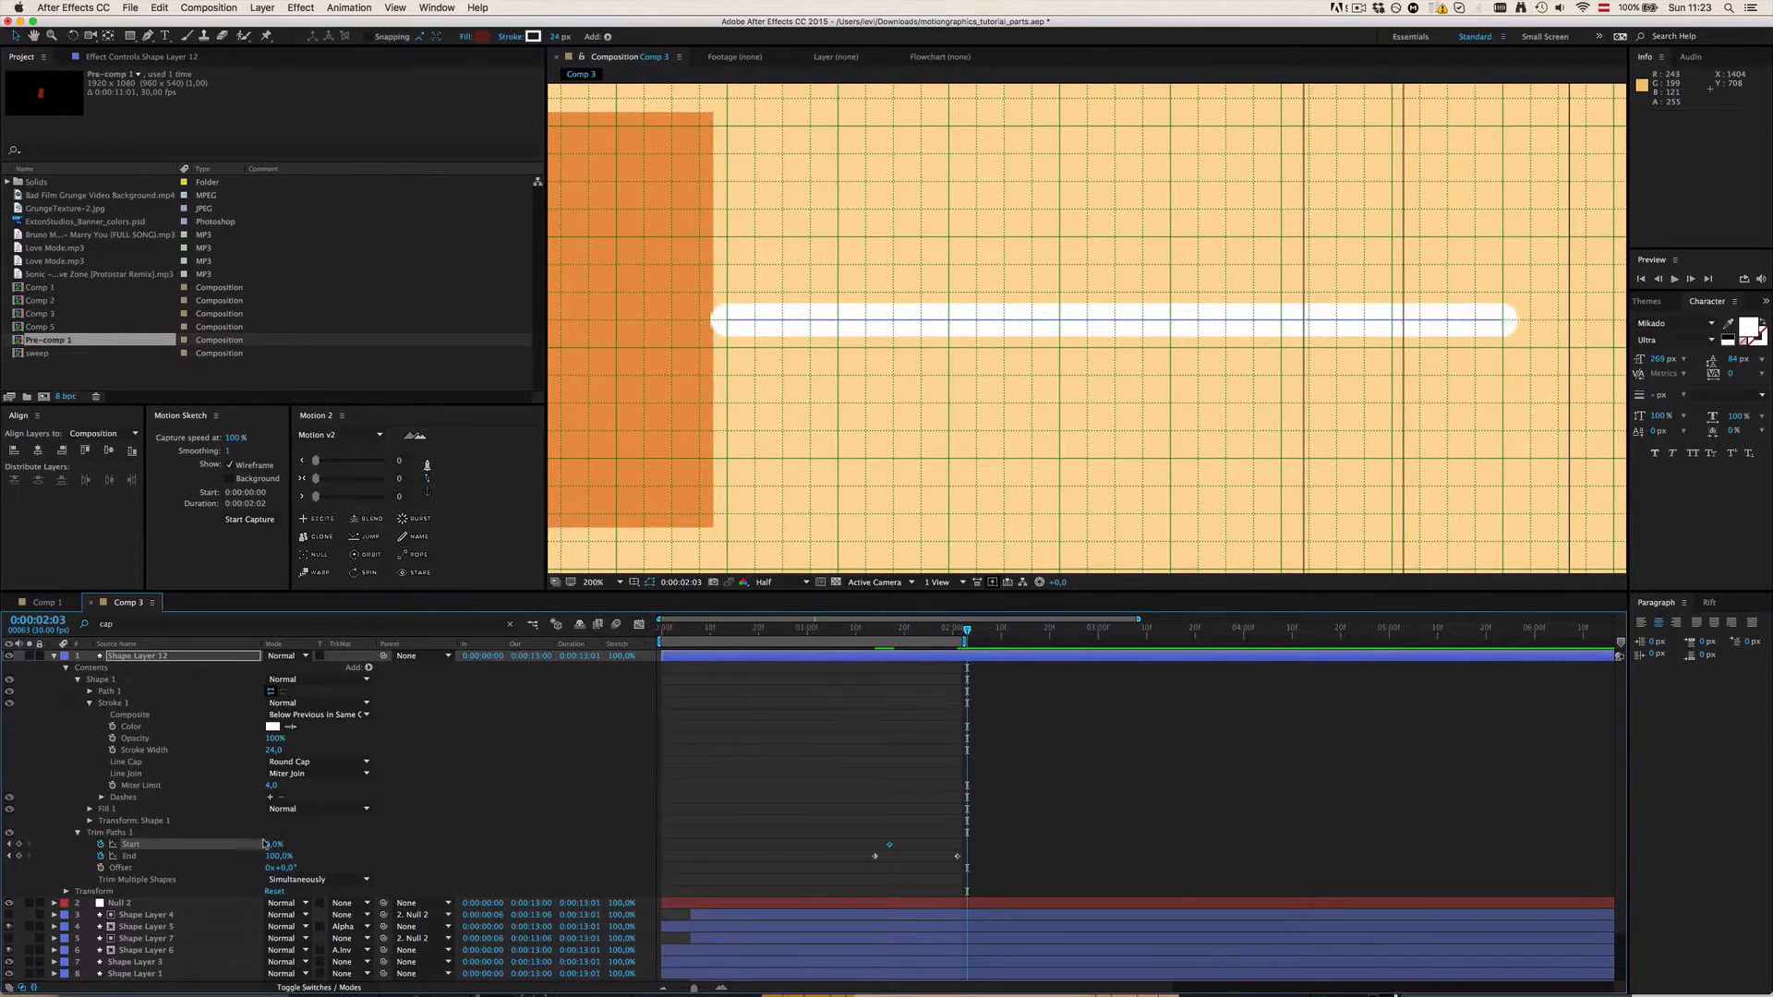
{"action": "left_click_drag", "start_coordinate": [331, 846], "coordinate": [480, 837]}
{"action": "left_click", "coordinate": [752, 804]}
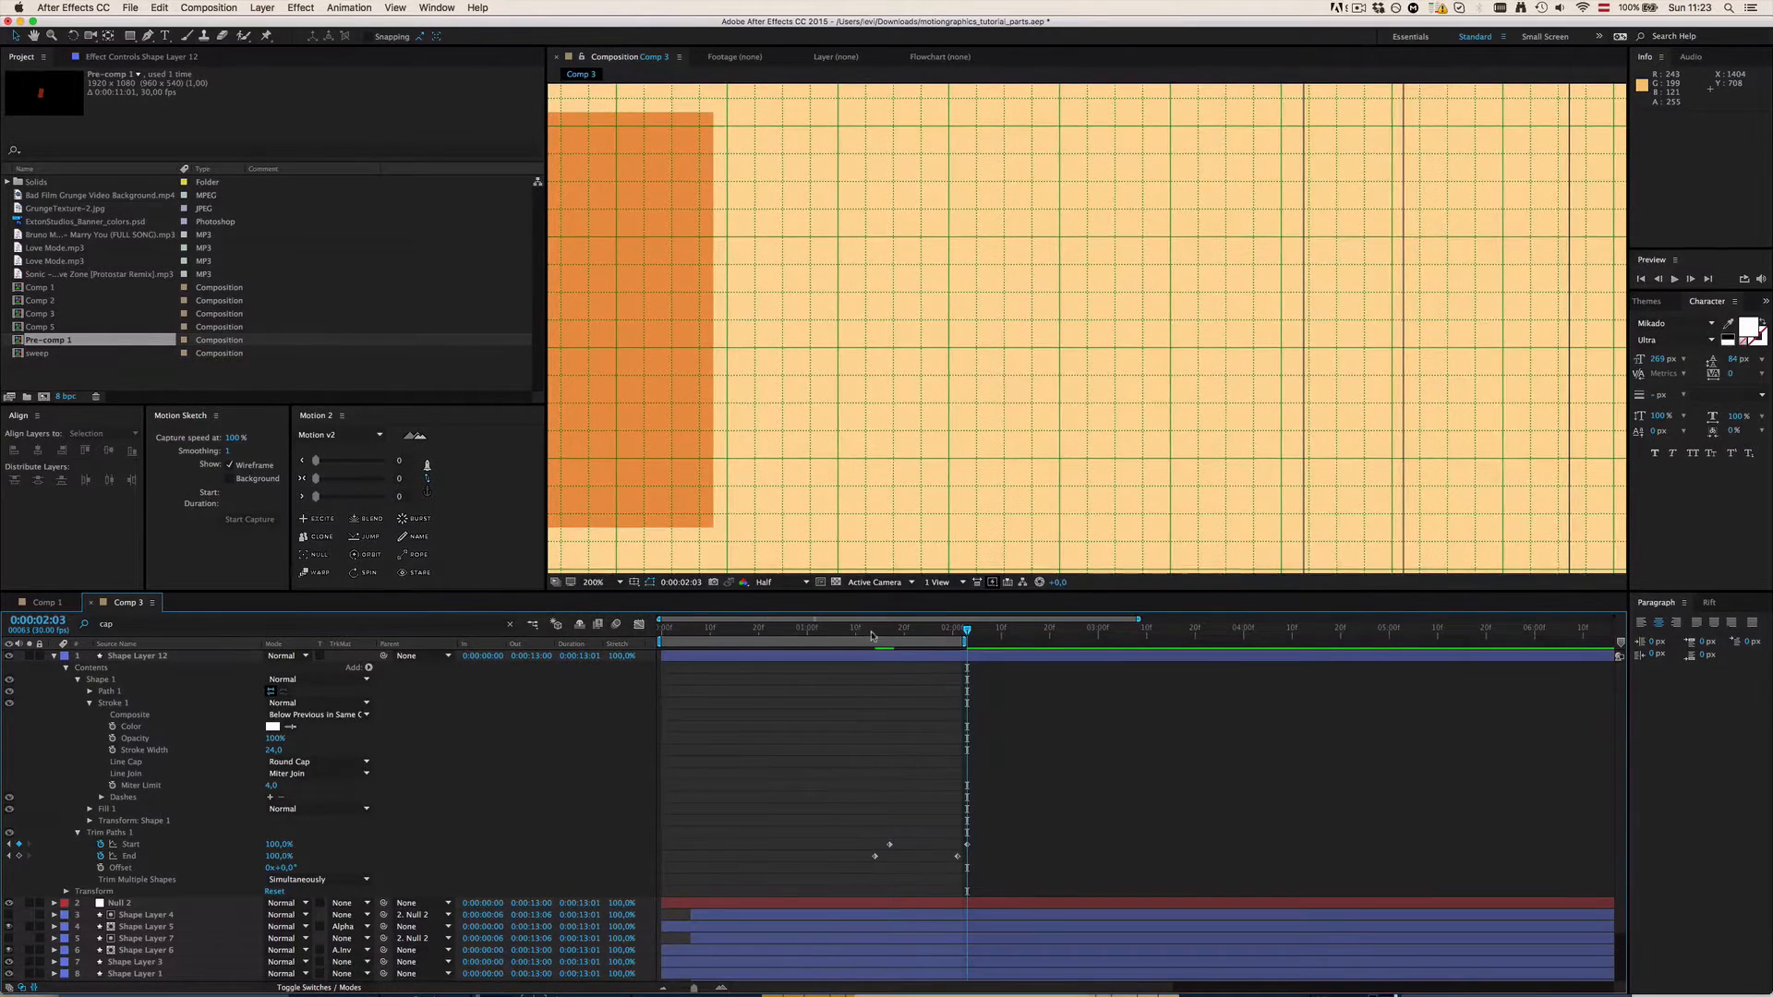
Step: Preview the white line's trim animation in Comp 3, extending the work area's end to 0:00:02:13
{"action": "left_click_drag", "start_coordinate": [872, 636], "coordinate": [904, 634]}
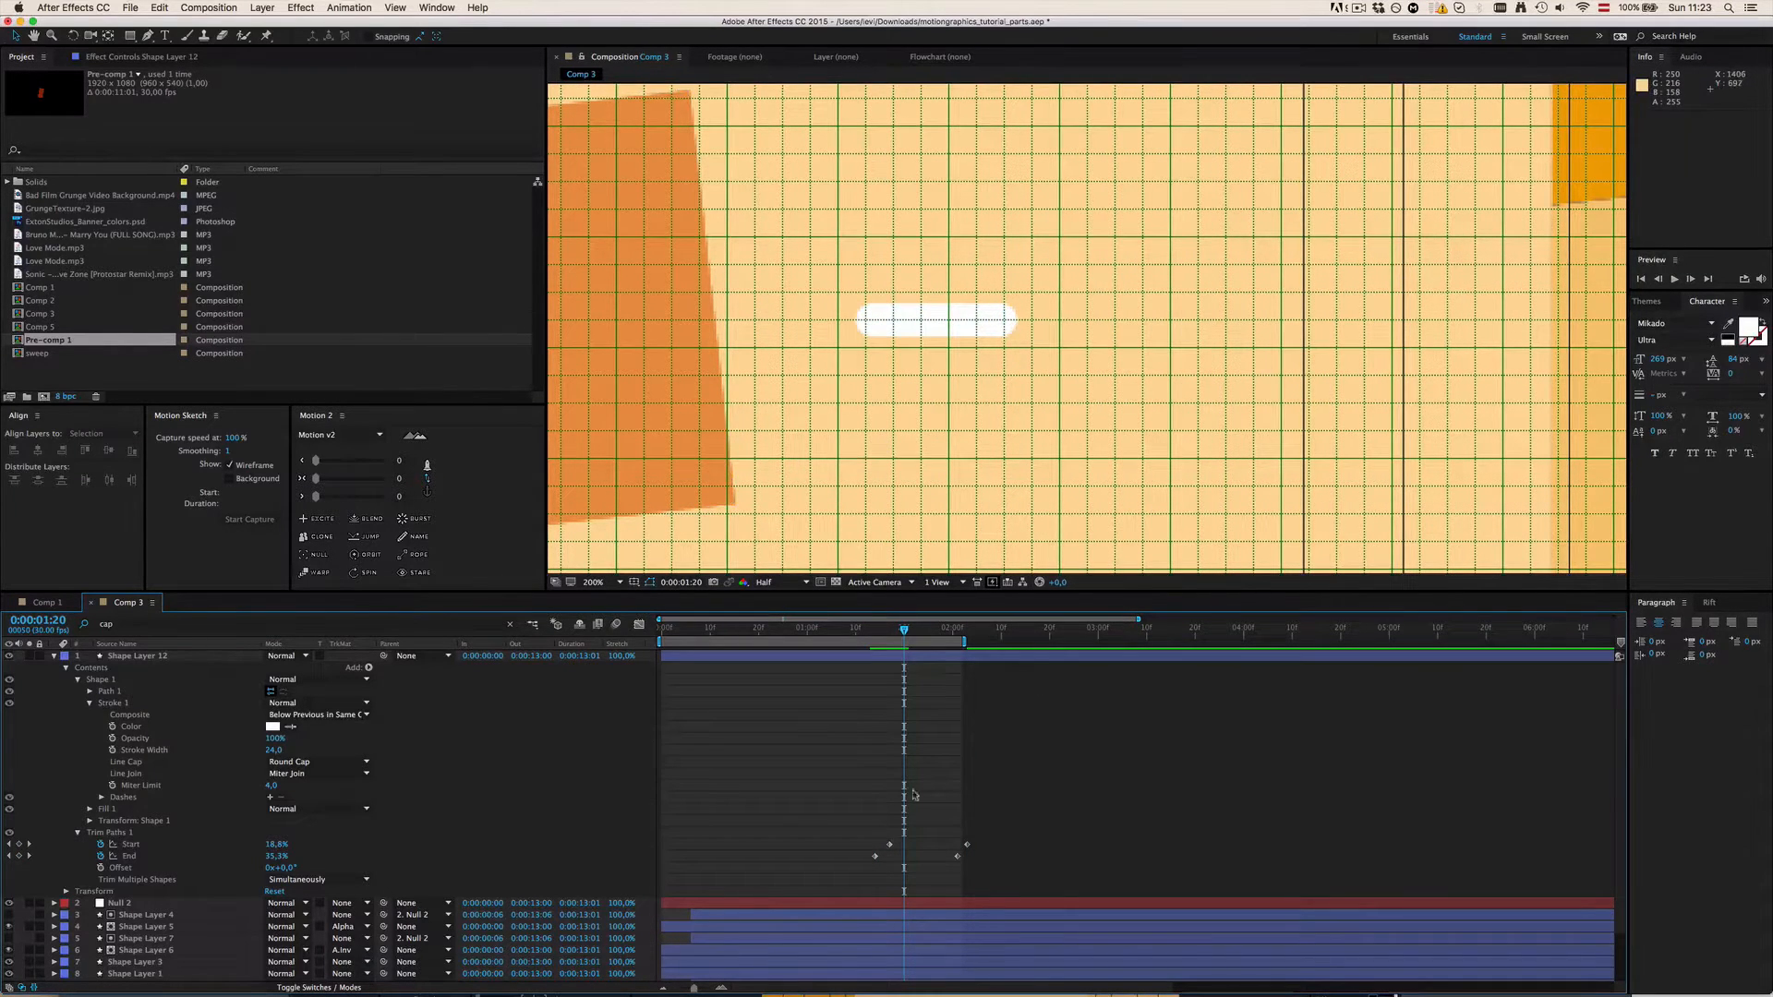
{"action": "scroll", "coordinate": [1009, 462], "scroll_direction": "down", "scroll_amount": 1}
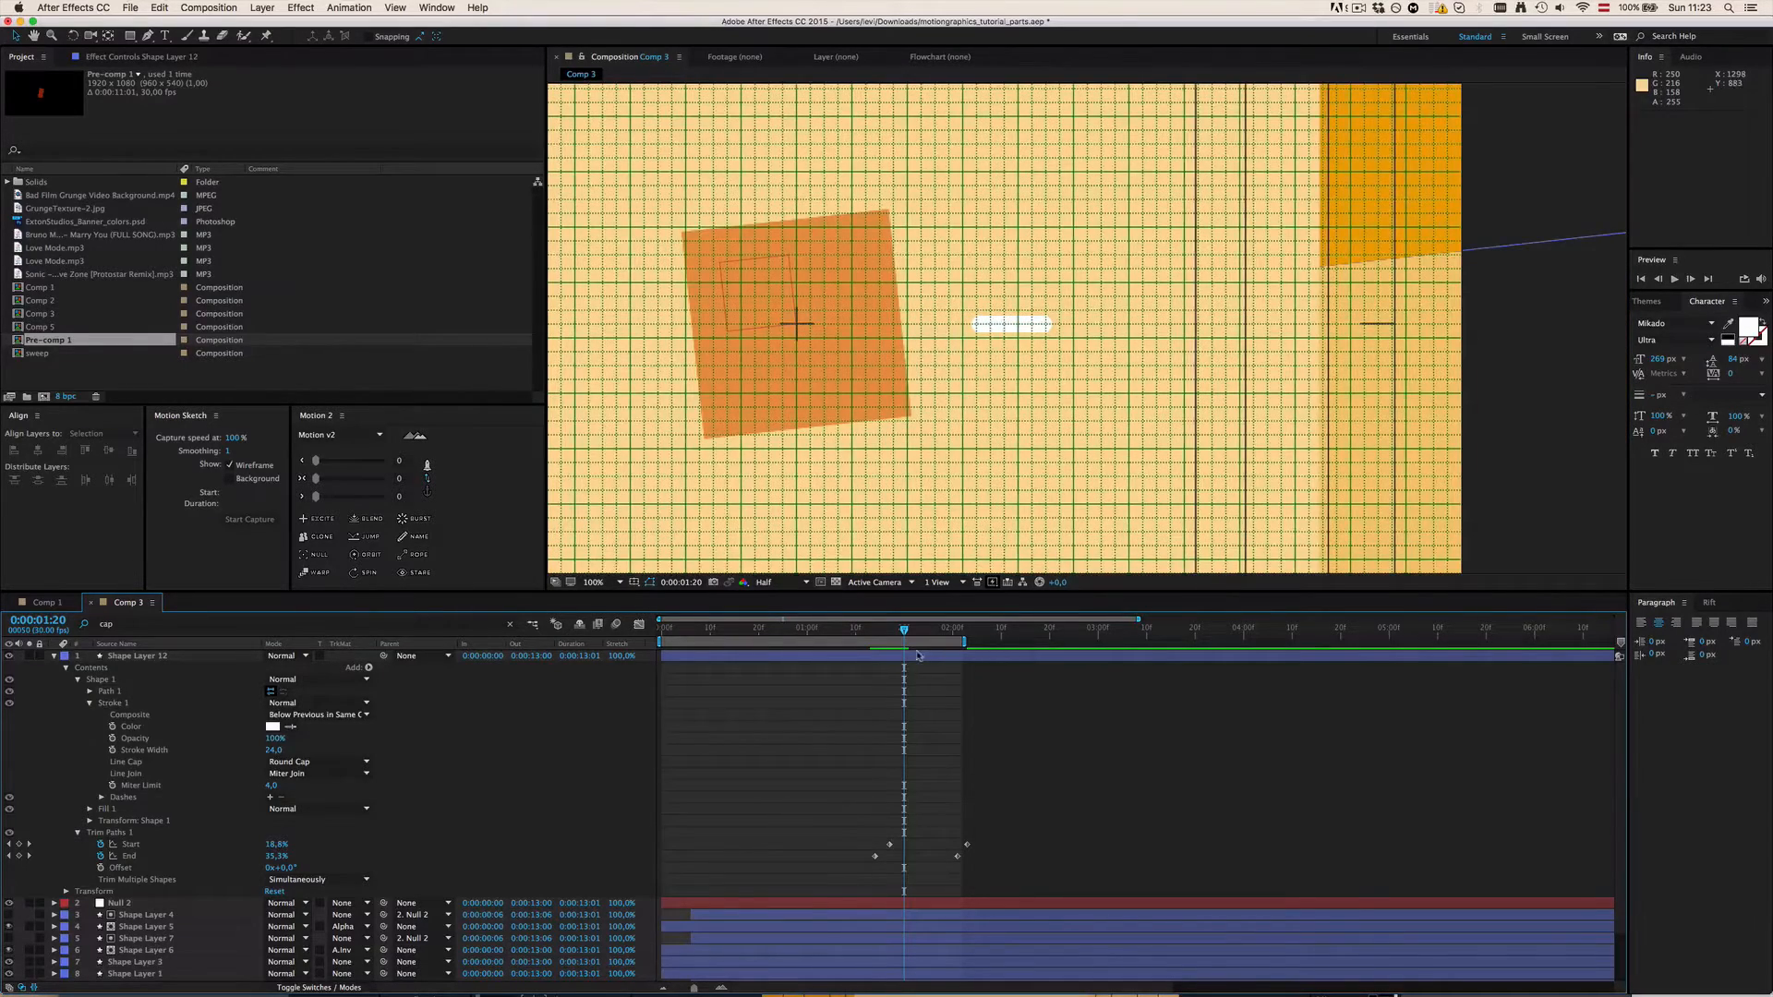
{"action": "key", "text": "space"}
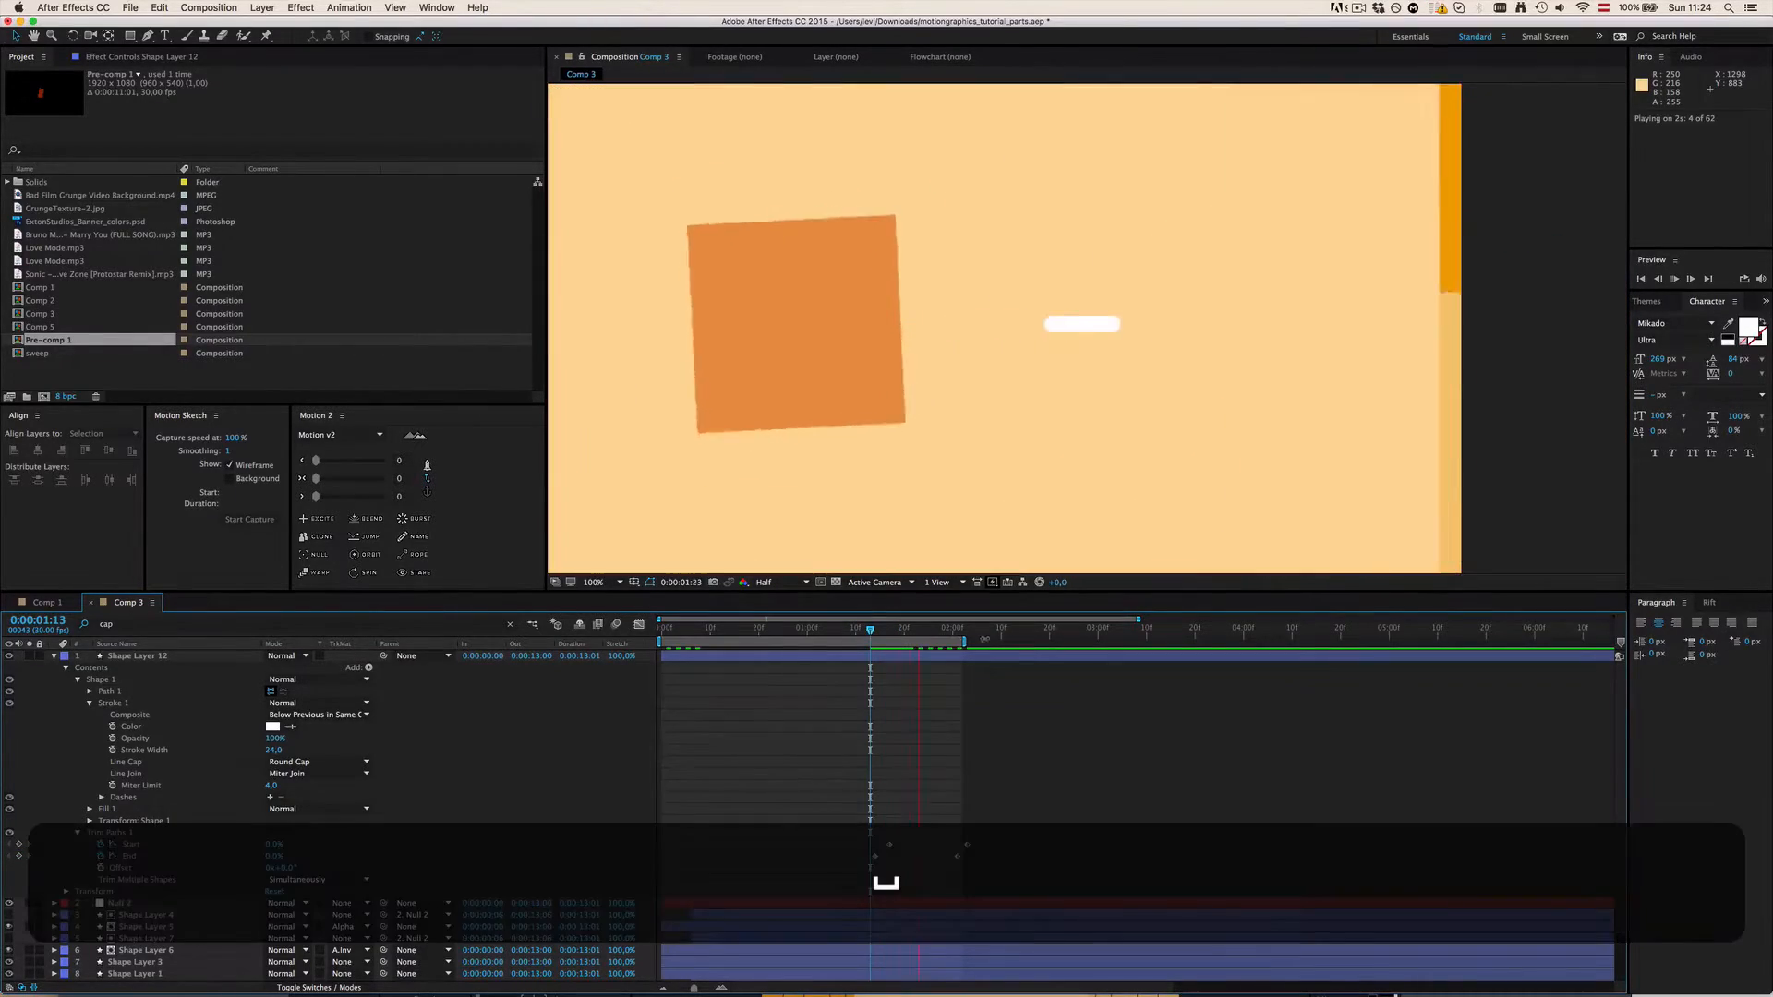
{"action": "left_click", "coordinate": [842, 631]}
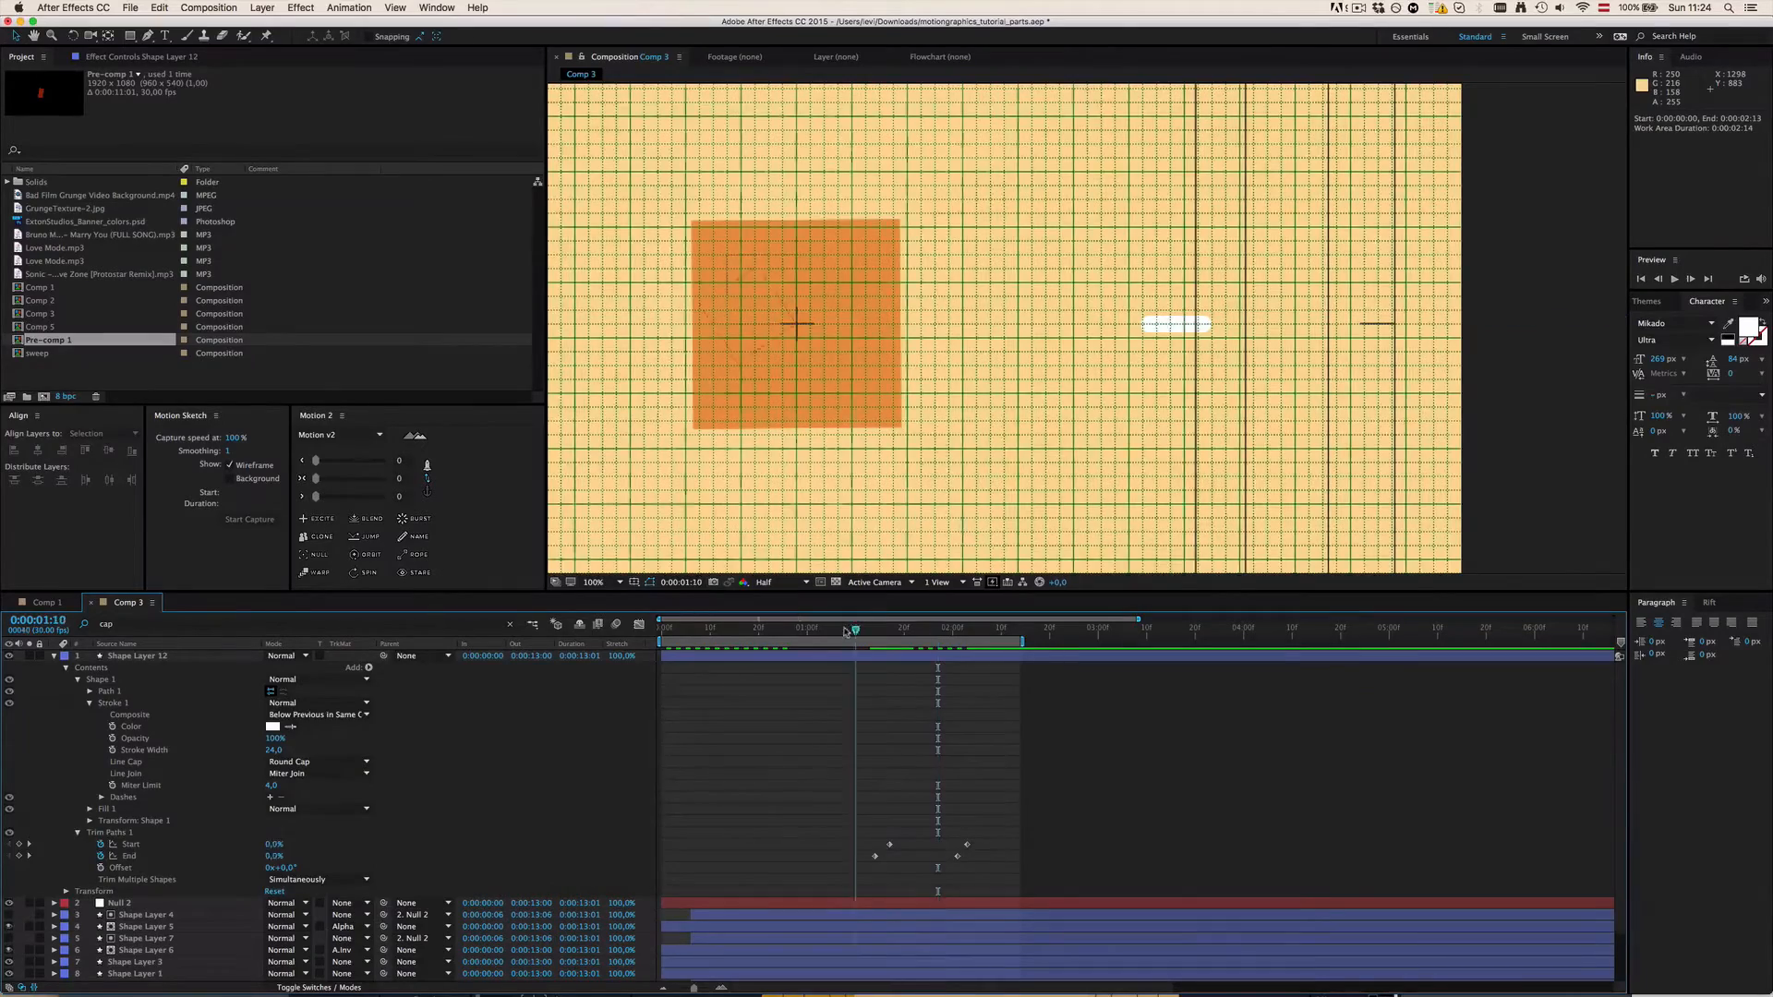
{"action": "key", "text": "space"}
{"action": "key", "text": "space"}
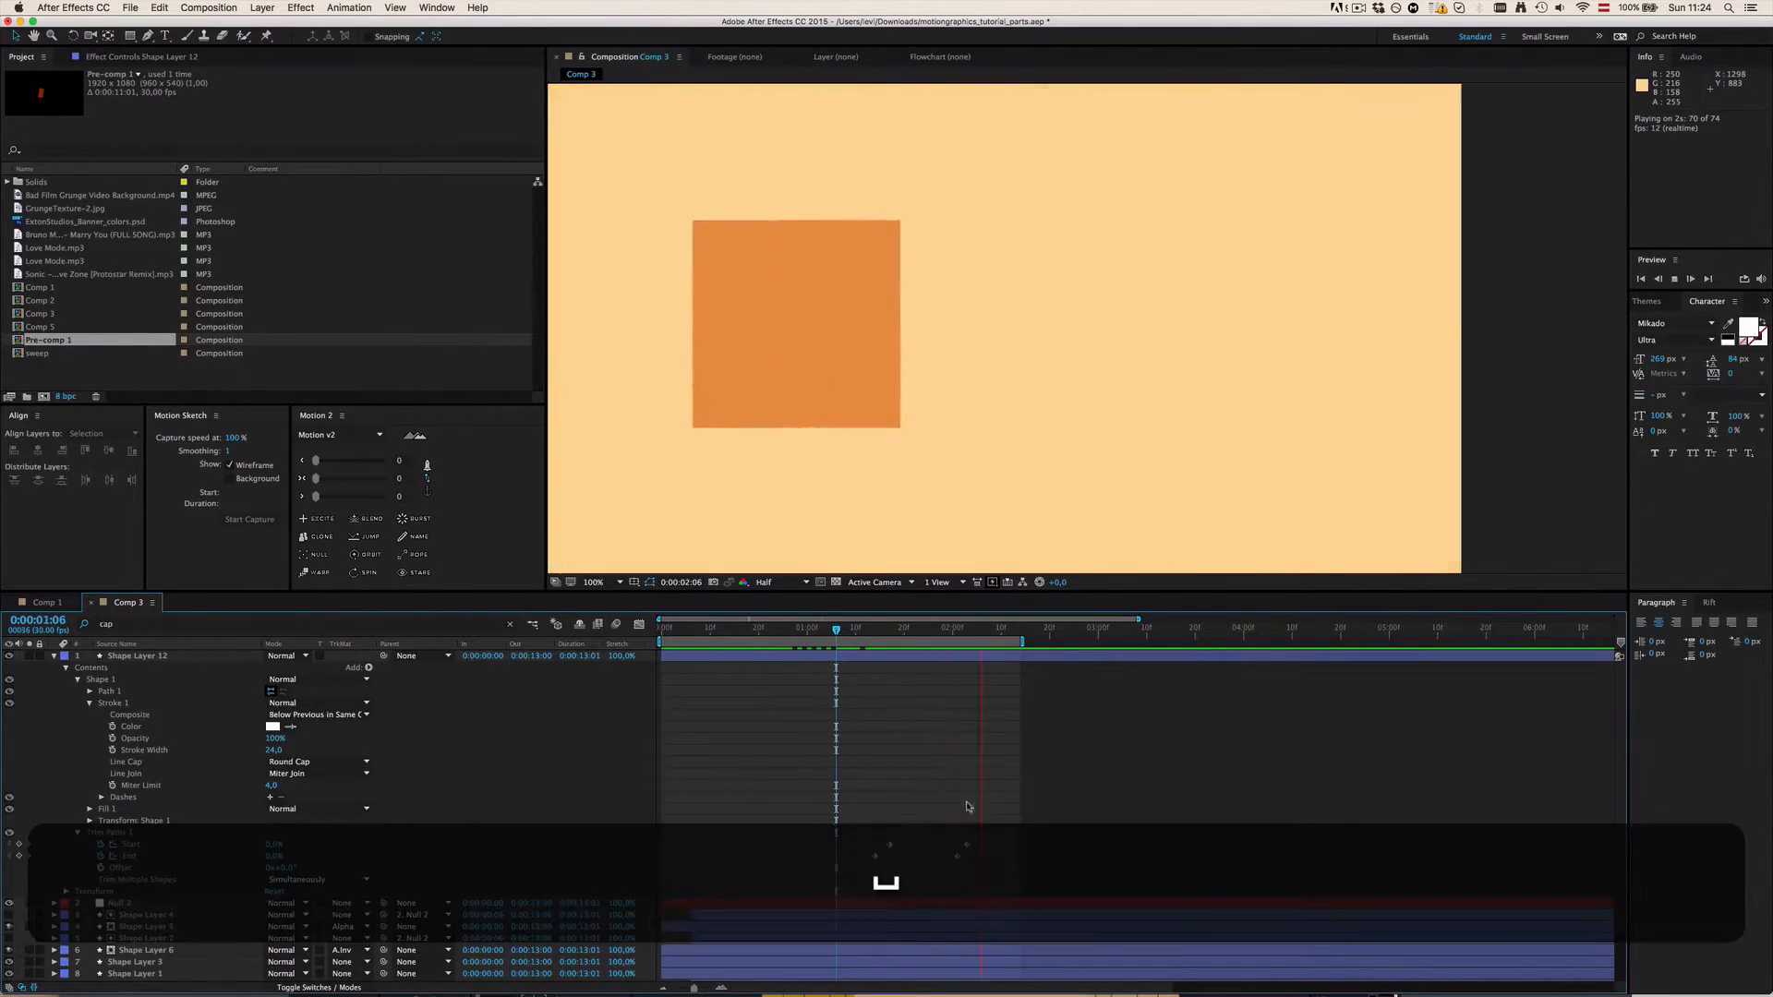
Step: Move the last Trim Paths Start and End keyframes to 0:00:02:11 and 0:00:02:09, apply Easy Ease to all four, and preview
{"action": "key", "text": "super+apostrophe"}
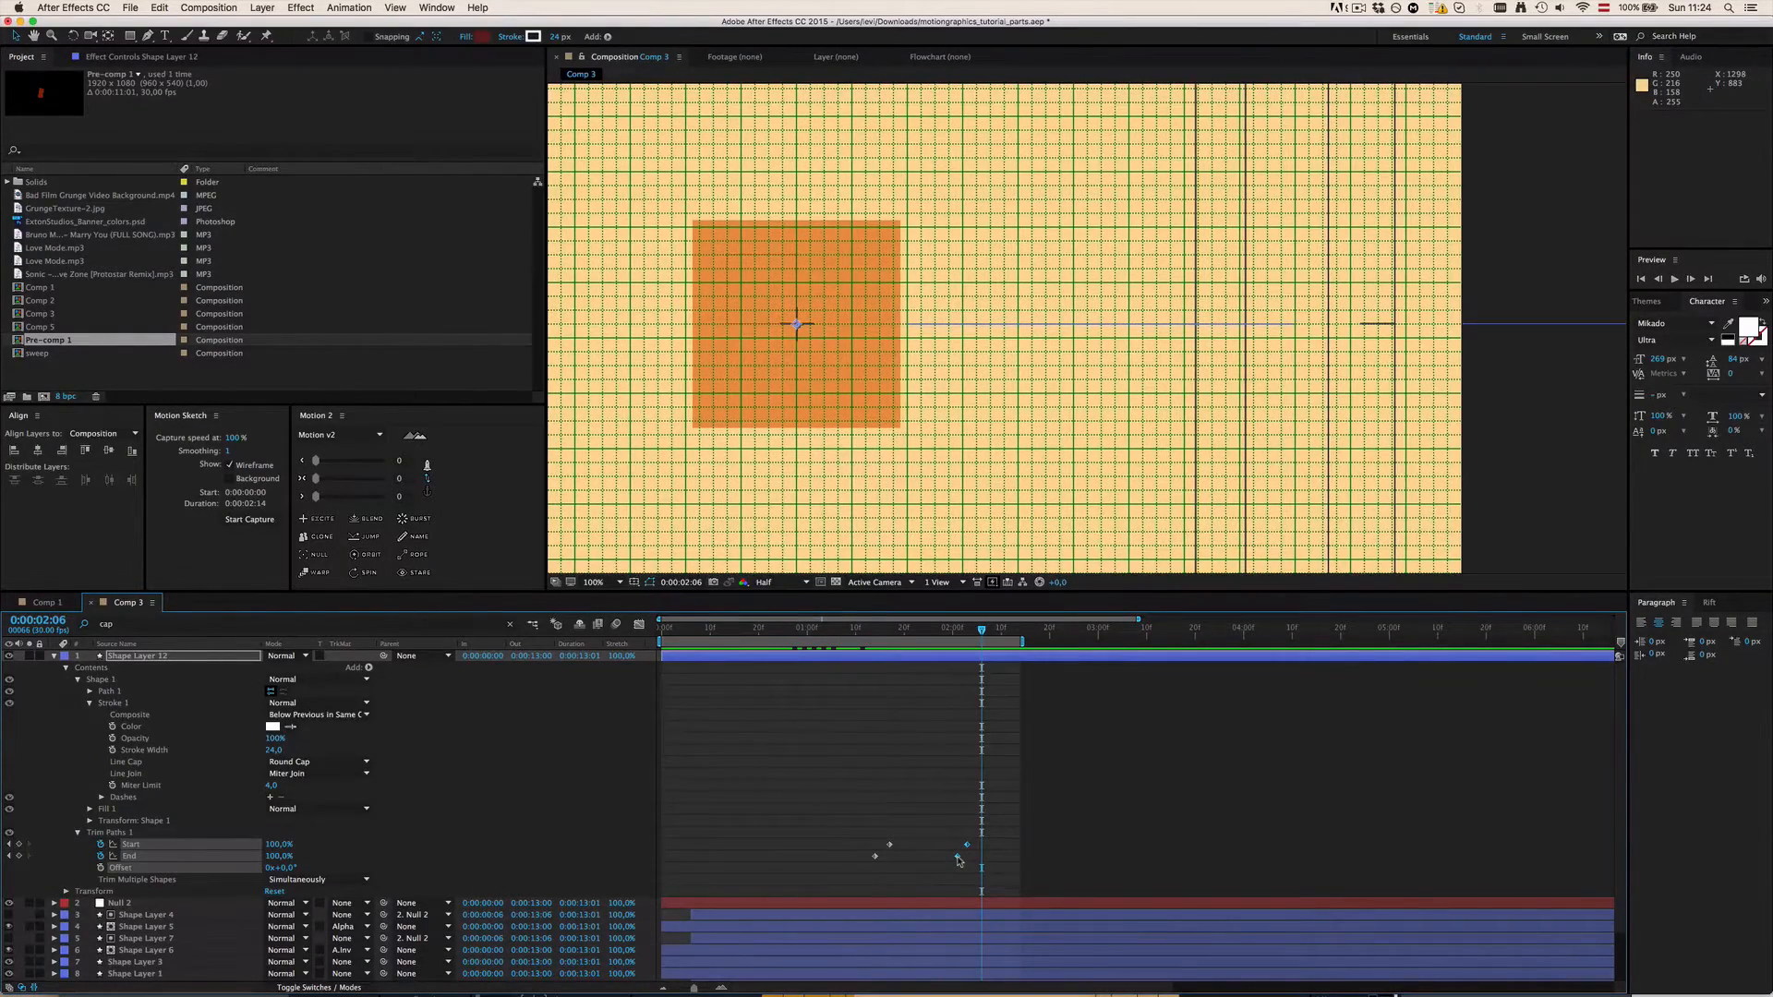
{"action": "mouse_move", "coordinate": [958, 861]}
{"action": "left_mouse_down"}
{"action": "mouse_move", "coordinate": [998, 859]}
{"action": "mouse_move", "coordinate": [836, 882]}
{"action": "left_mouse_up"}
{"action": "key", "text": "F9"}
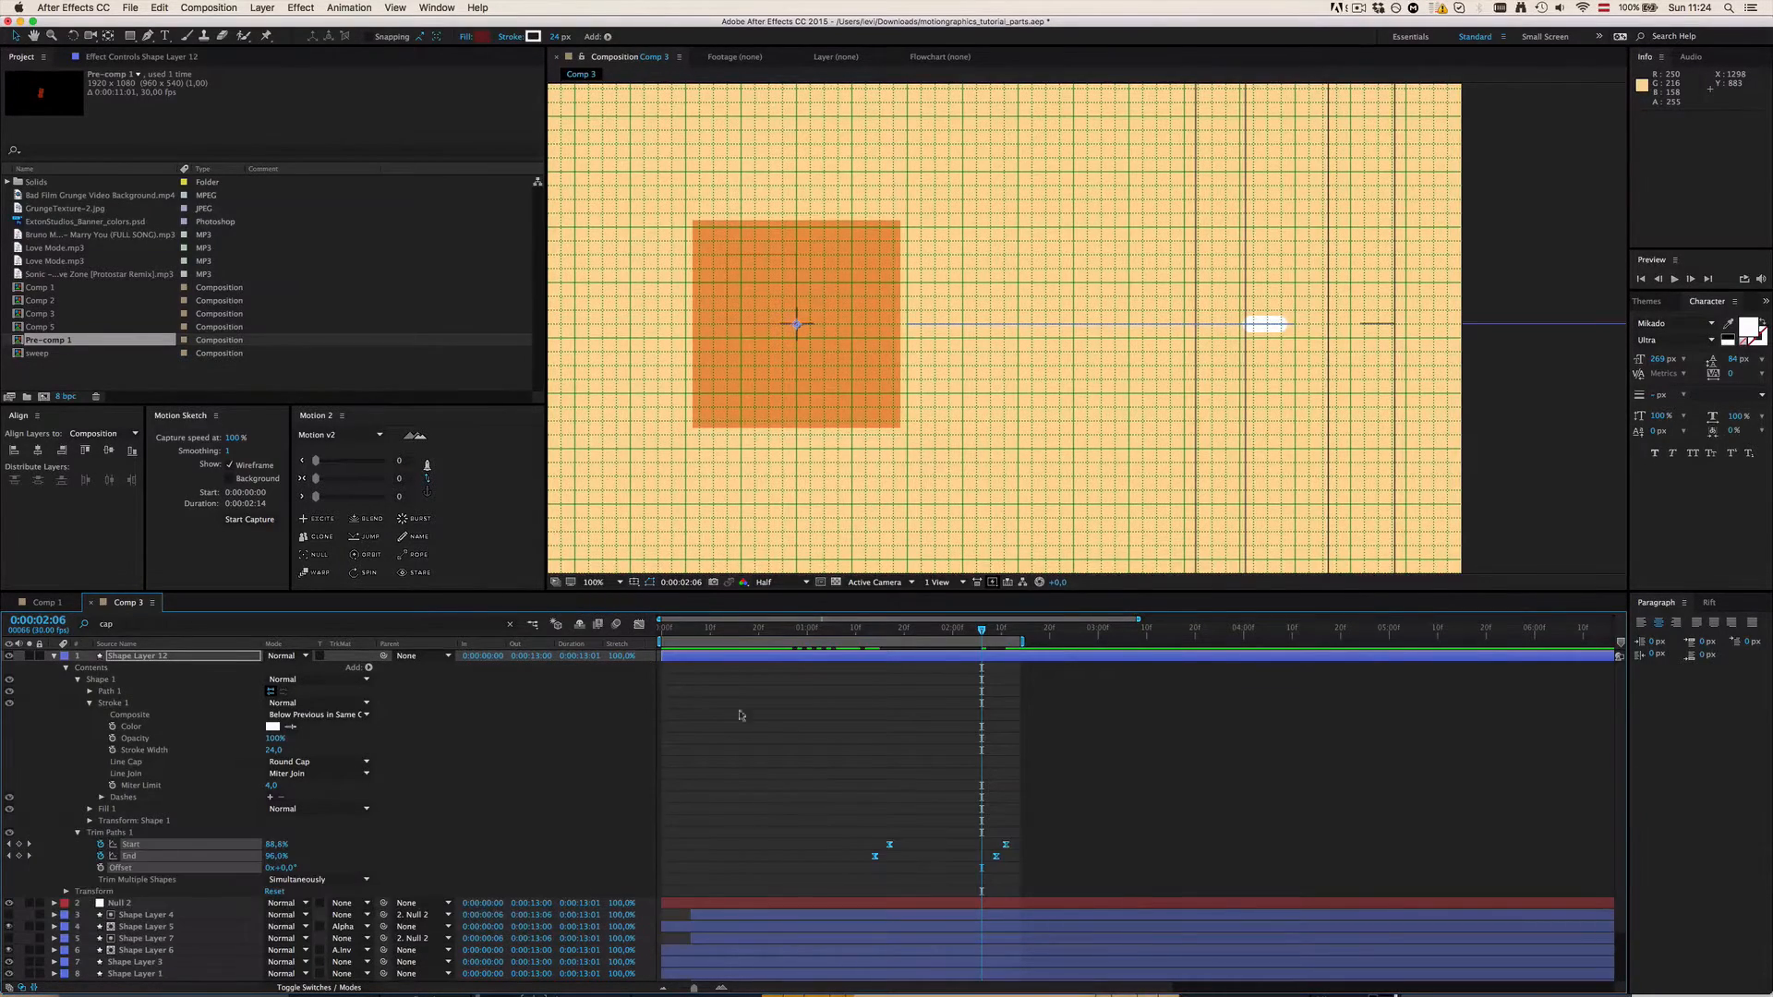
{"action": "left_click", "coordinate": [870, 630]}
{"action": "key", "text": "space"}
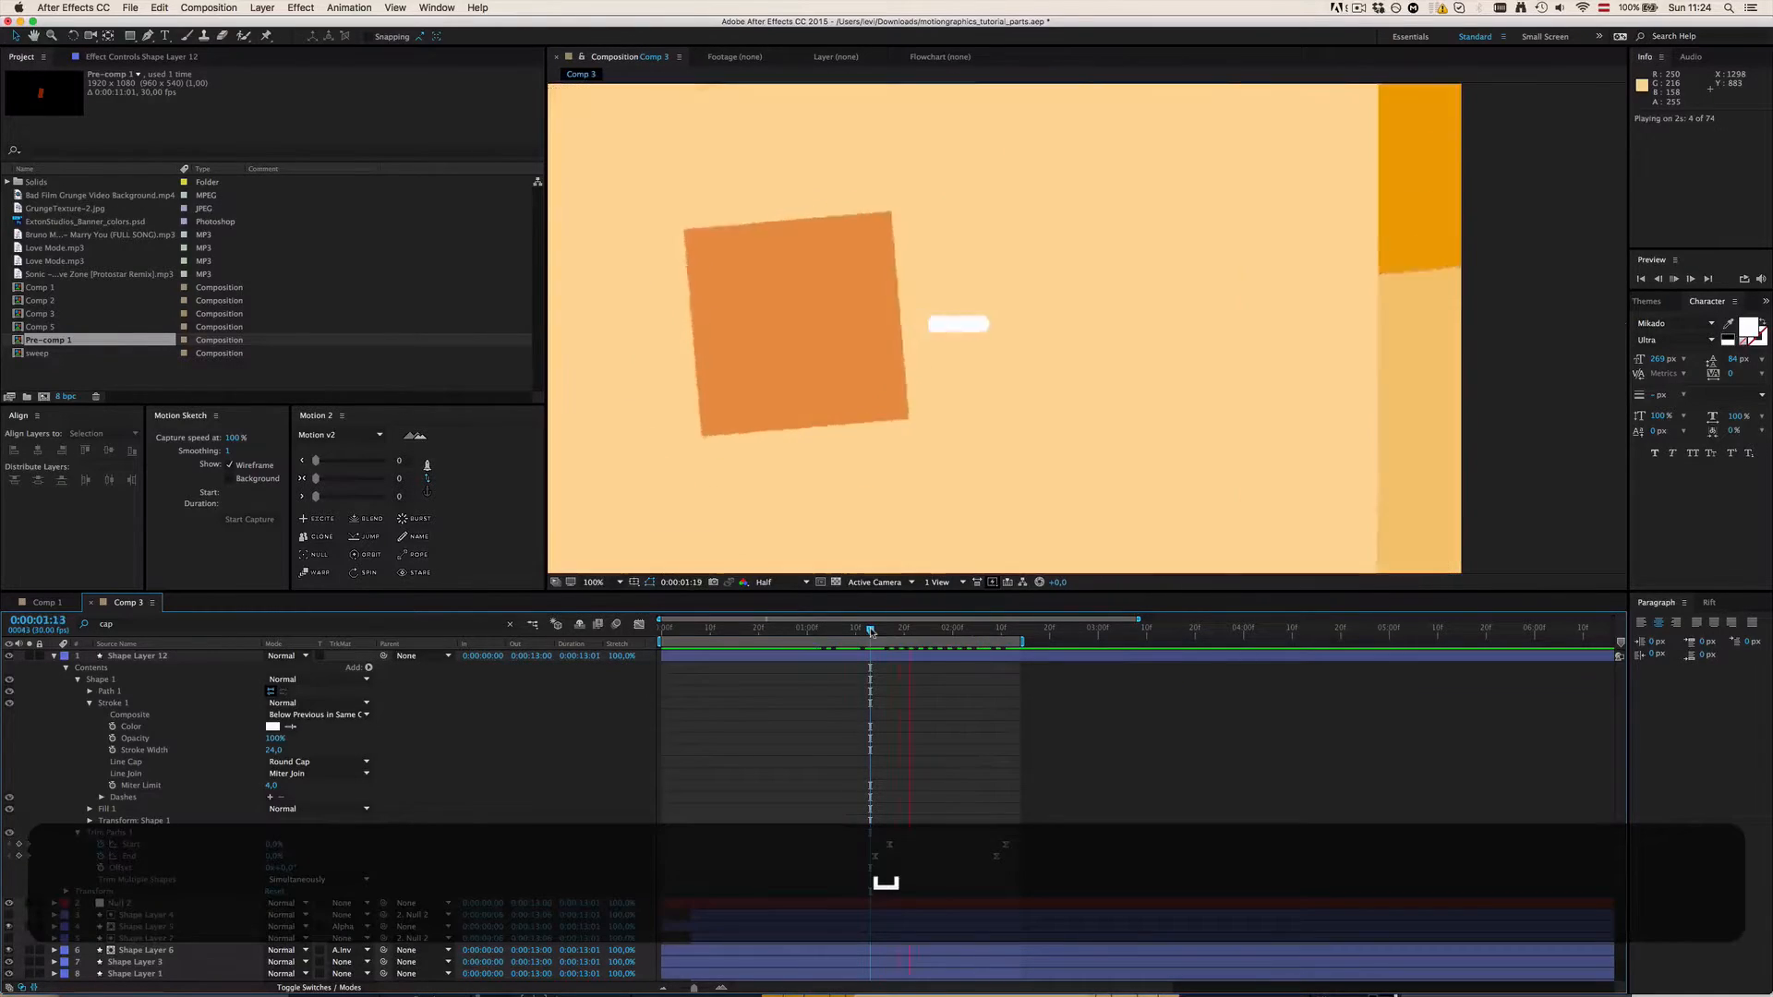
{"action": "key", "text": "space"}
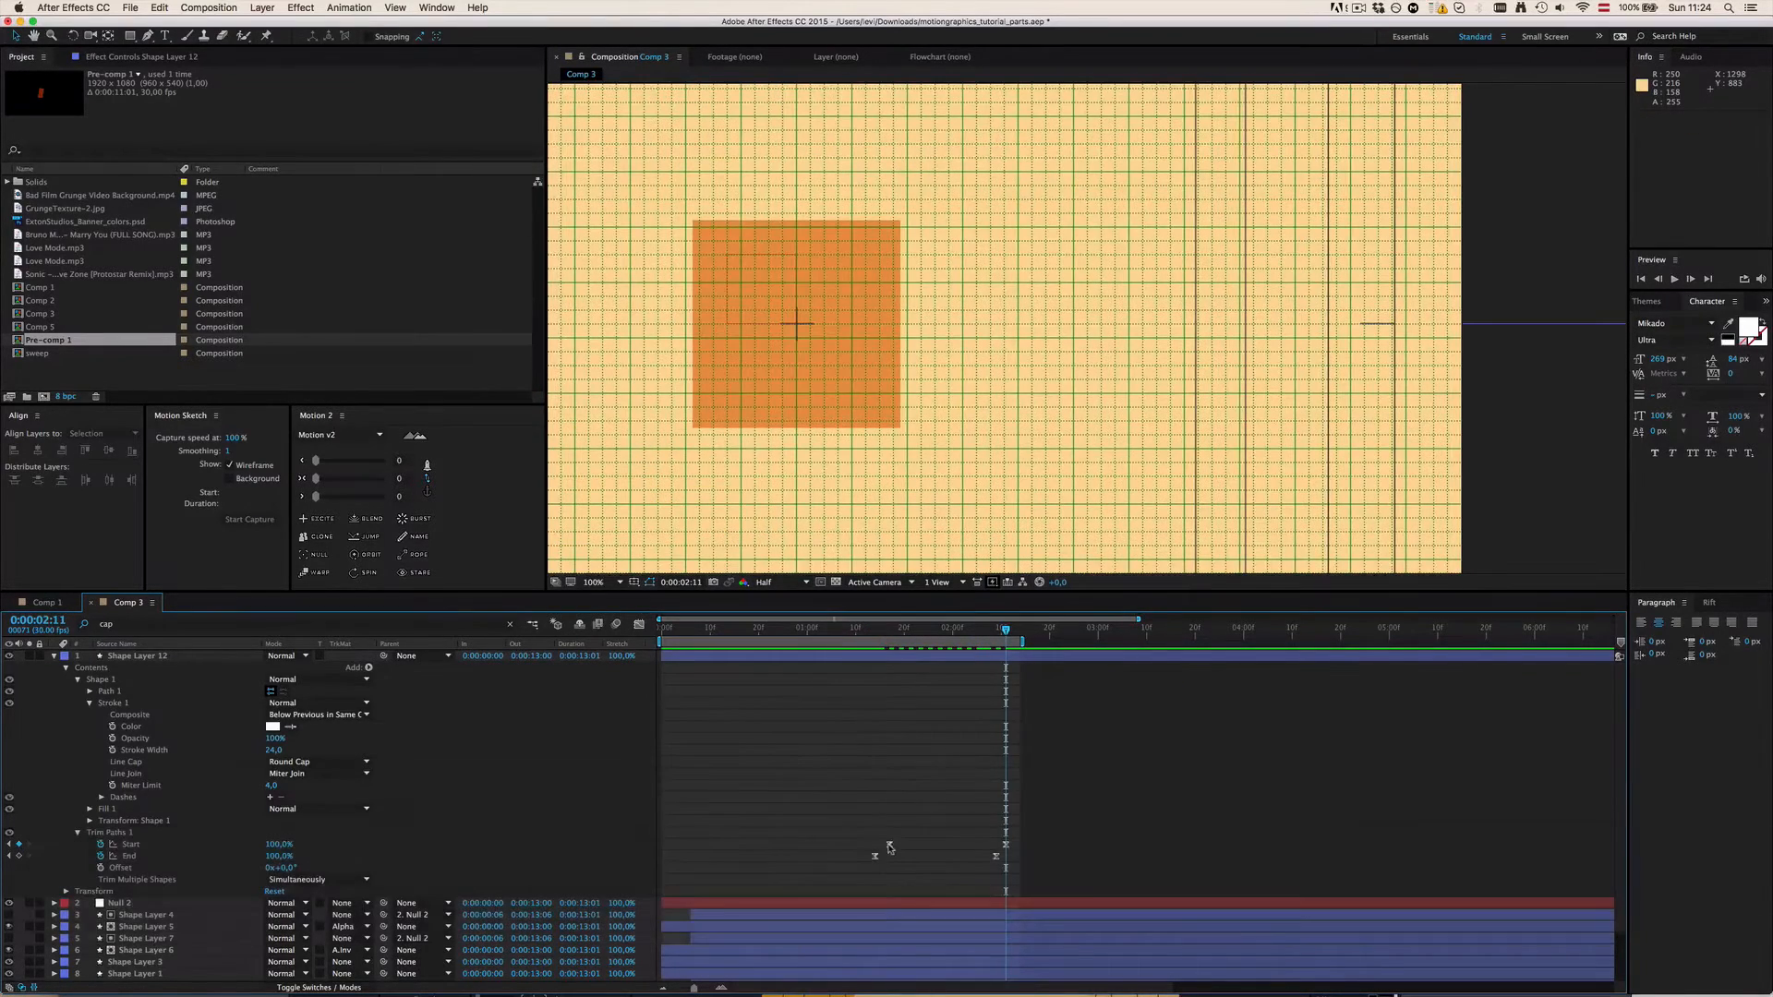
Step: Delay the first Trim Paths Start keyframe to about 0:00:01:21 and preview the line's animation
{"action": "left_click", "coordinate": [895, 845]}
{"action": "left_click_drag", "start_coordinate": [895, 845], "coordinate": [908, 845]}
{"action": "left_click", "coordinate": [917, 791]}
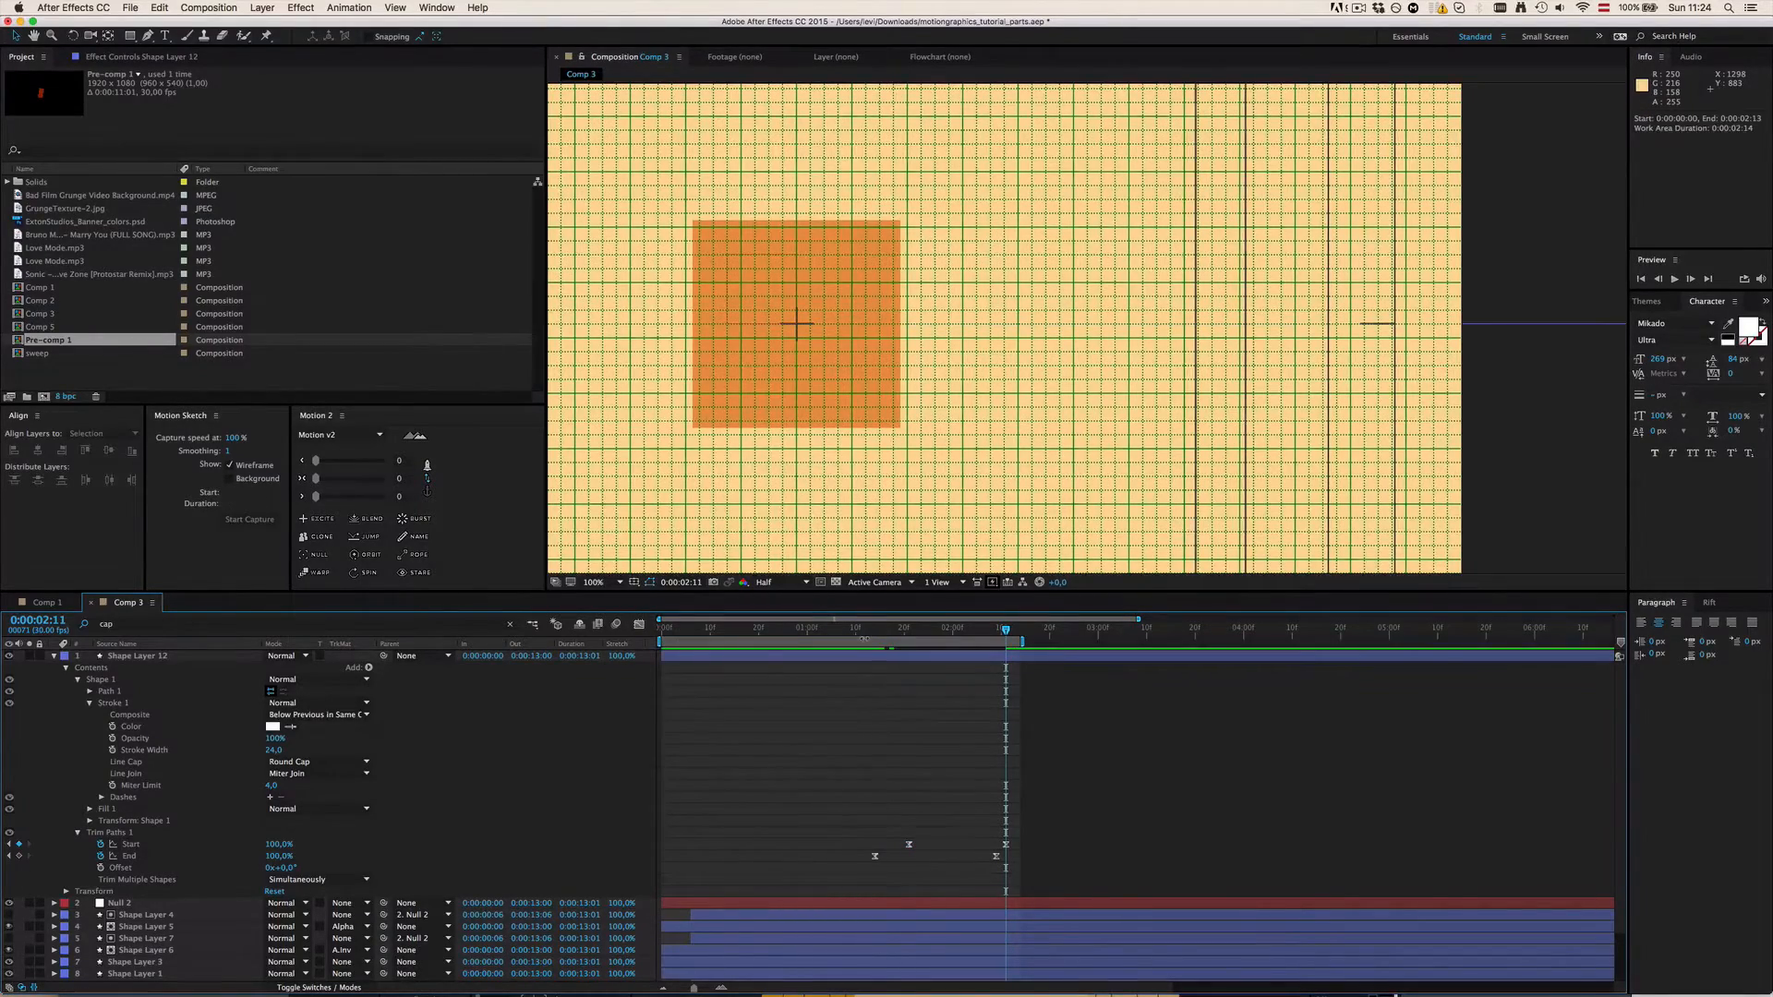
{"action": "left_click_drag", "start_coordinate": [868, 628], "coordinate": [918, 630]}
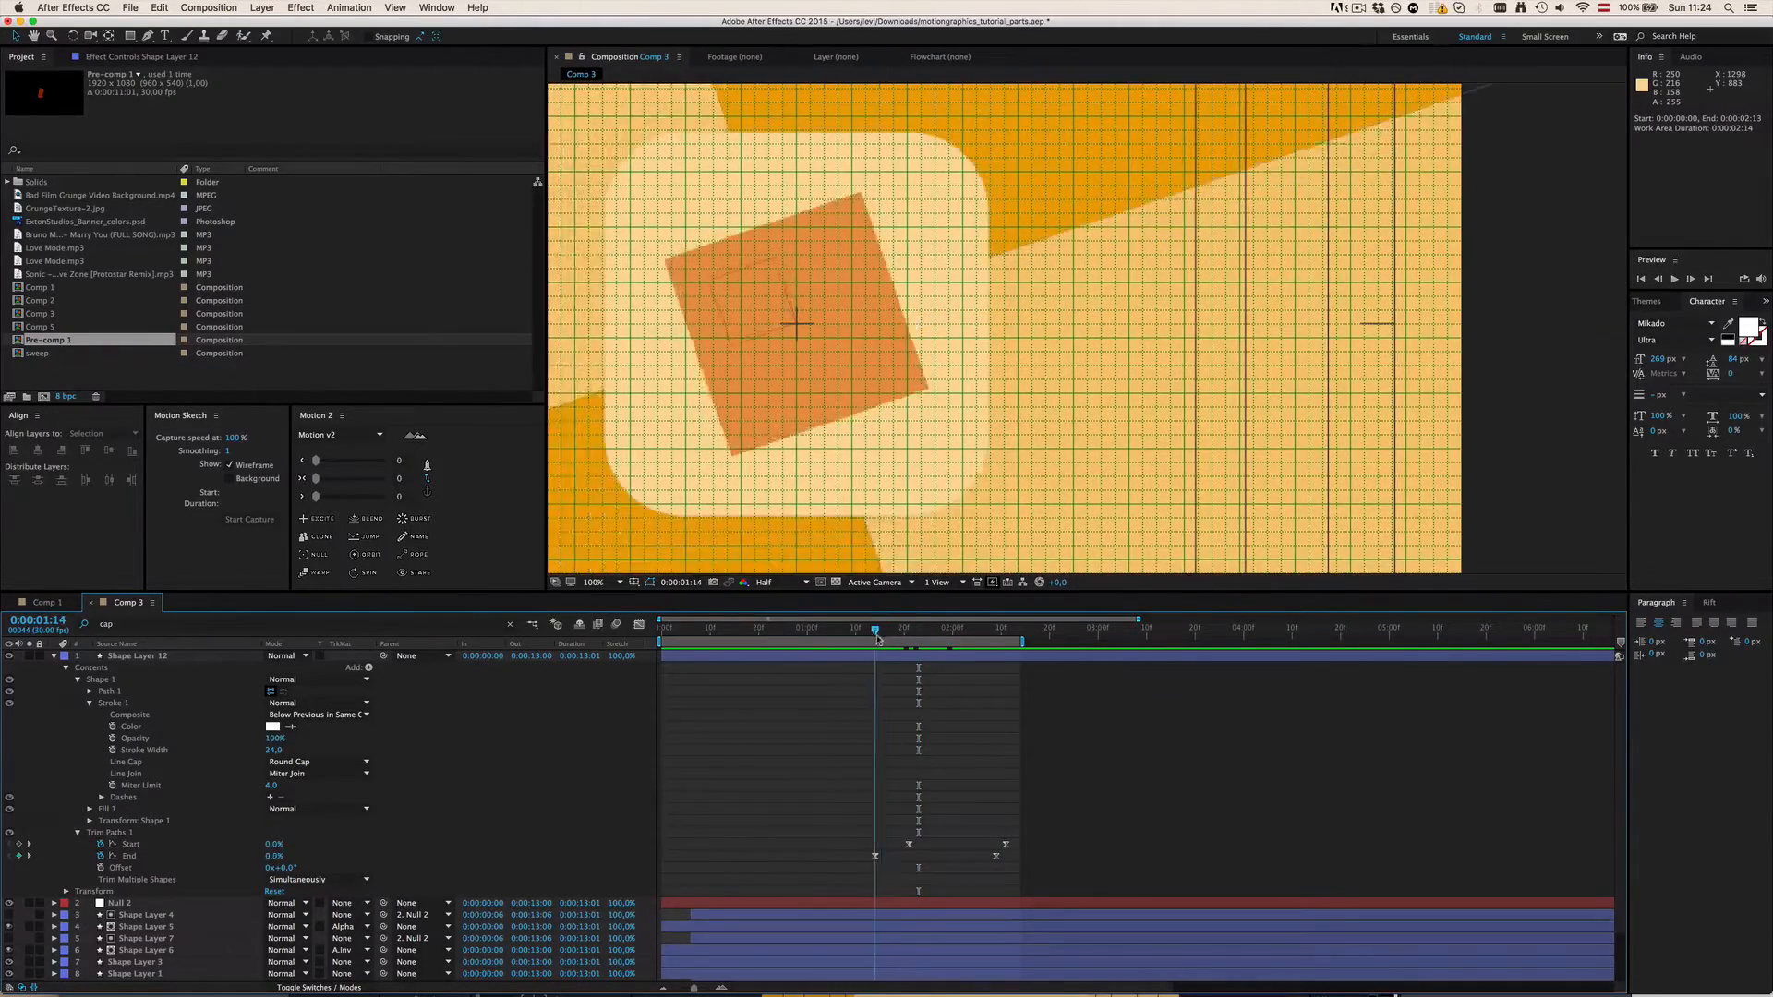
{"action": "key", "text": "space"}
{"action": "key", "text": "space"}
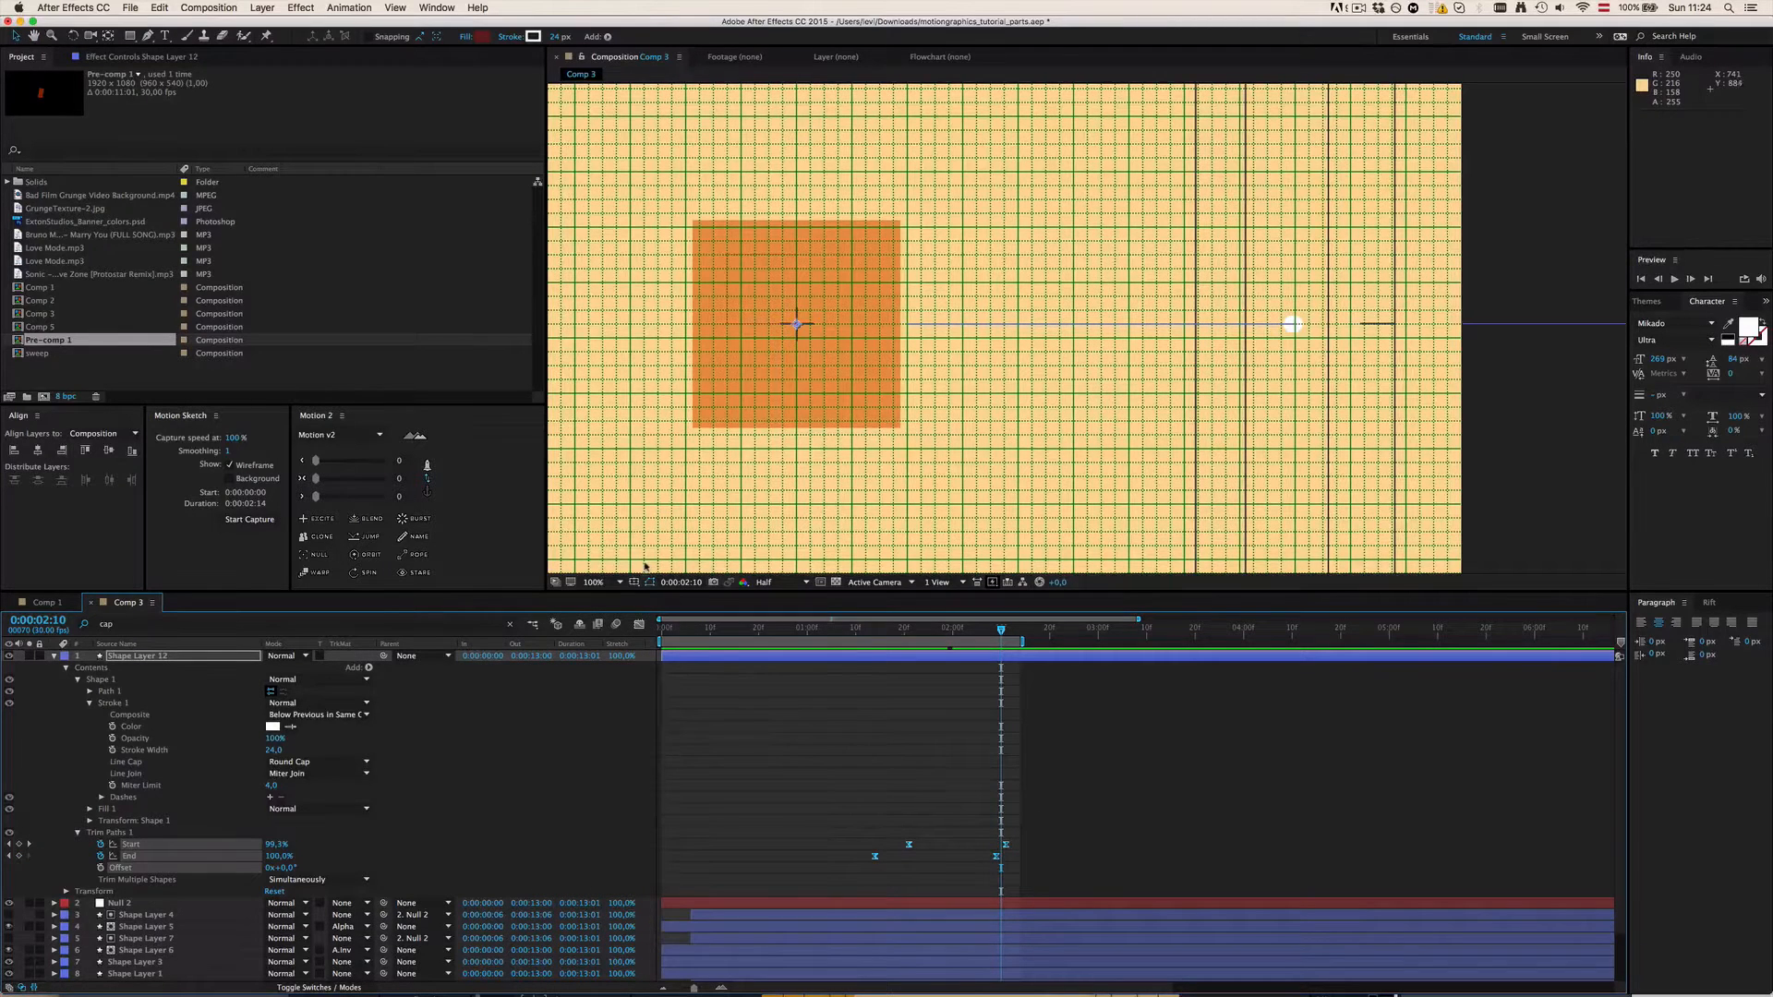
Step: In the Graph Editor, lengthen the incoming ease of the final Start and End keyframes for a slower finish, and preview
{"action": "left_click_drag", "start_coordinate": [1067, 820], "coordinate": [859, 882]}
{"action": "left_click", "coordinate": [639, 624]}
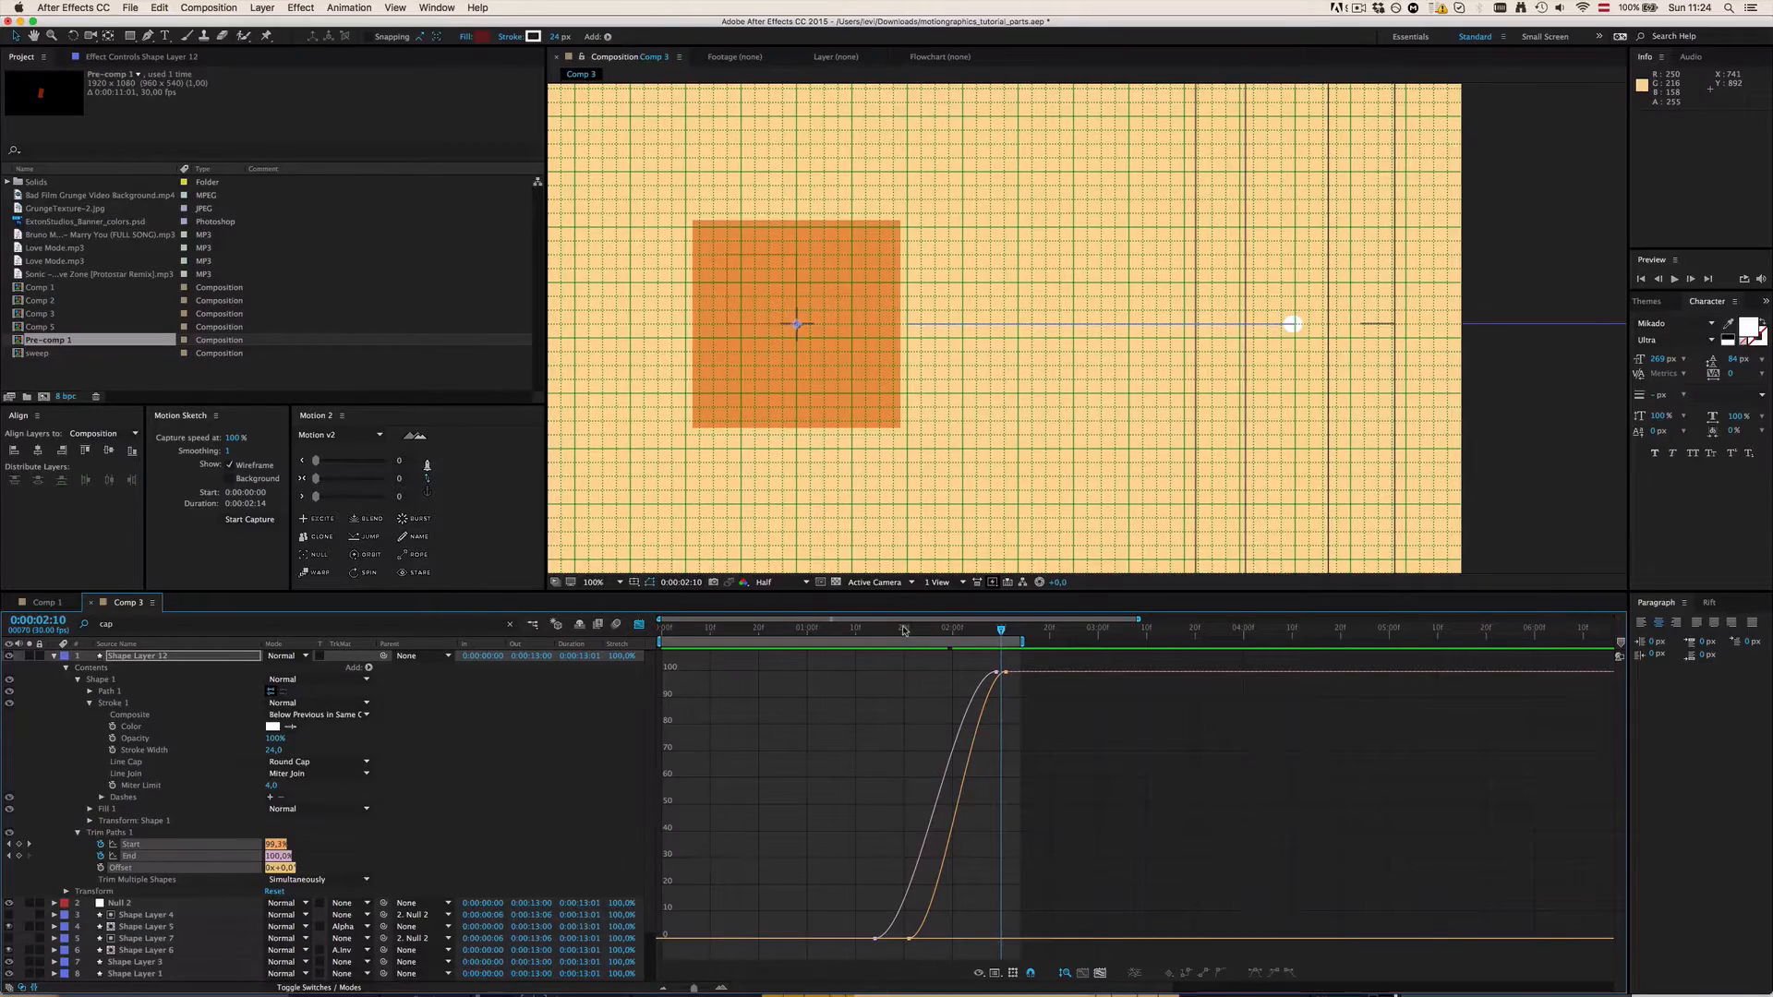
{"action": "left_click_drag", "start_coordinate": [905, 631], "coordinate": [885, 630]}
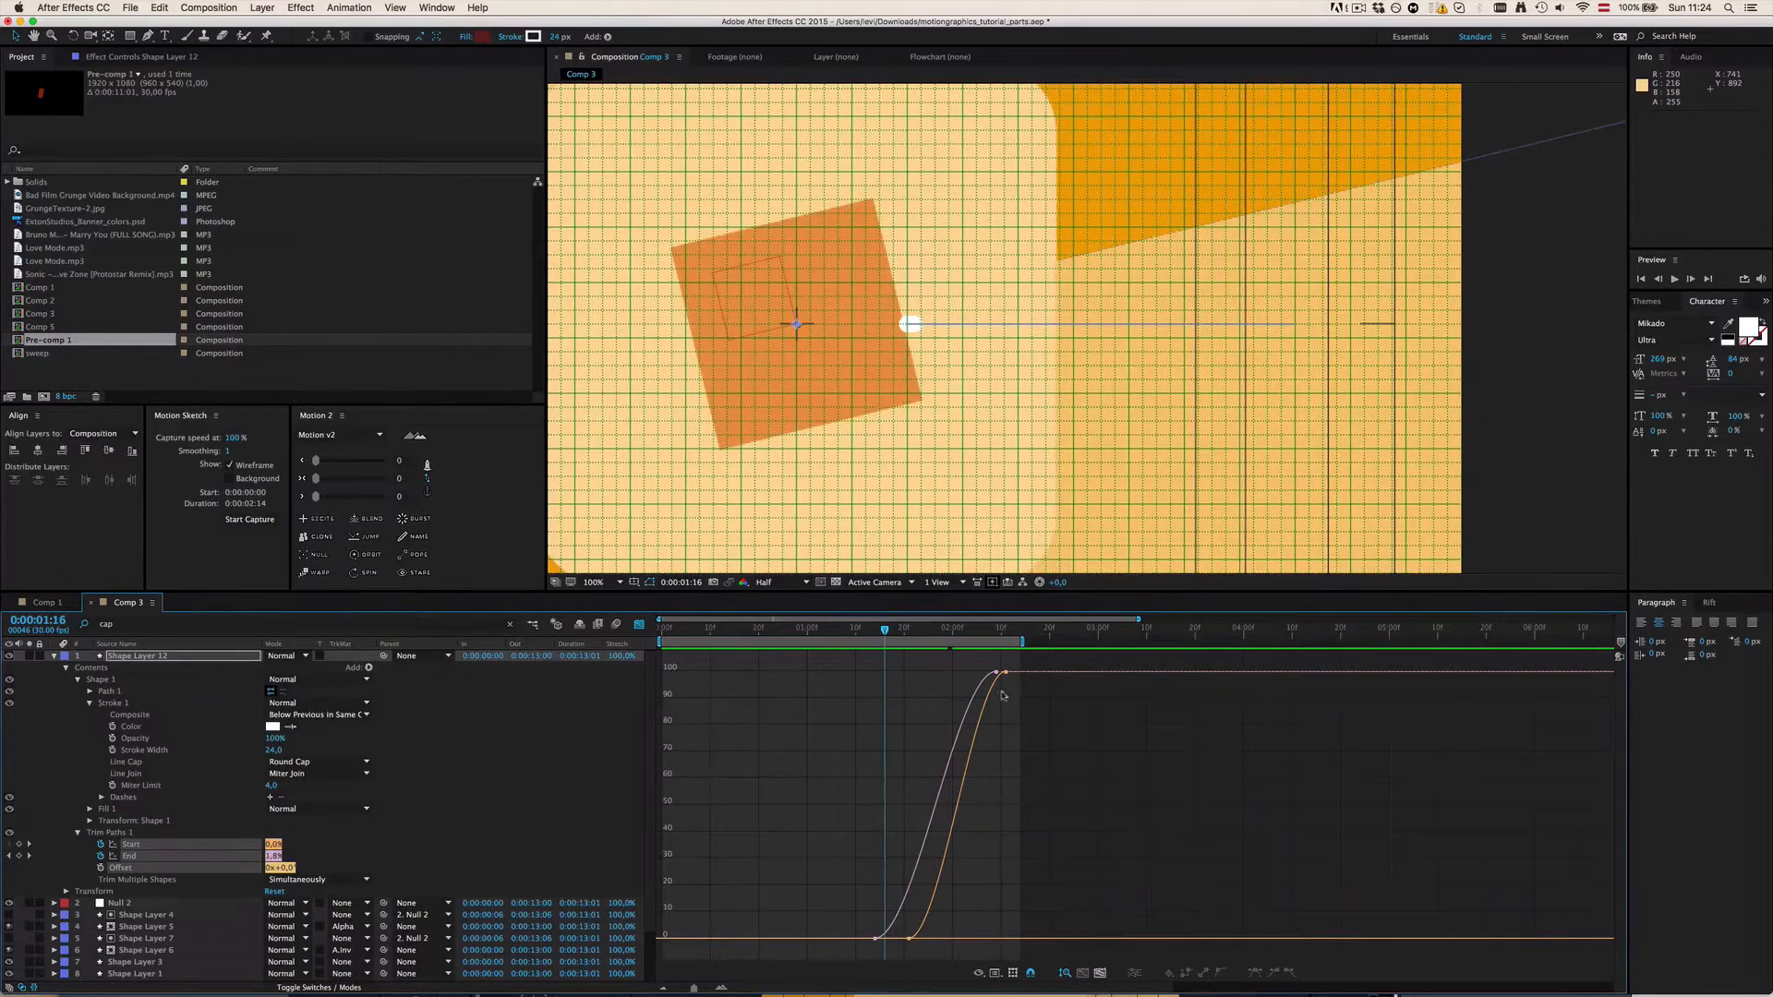
{"action": "left_click_drag", "start_coordinate": [1017, 659], "coordinate": [893, 674]}
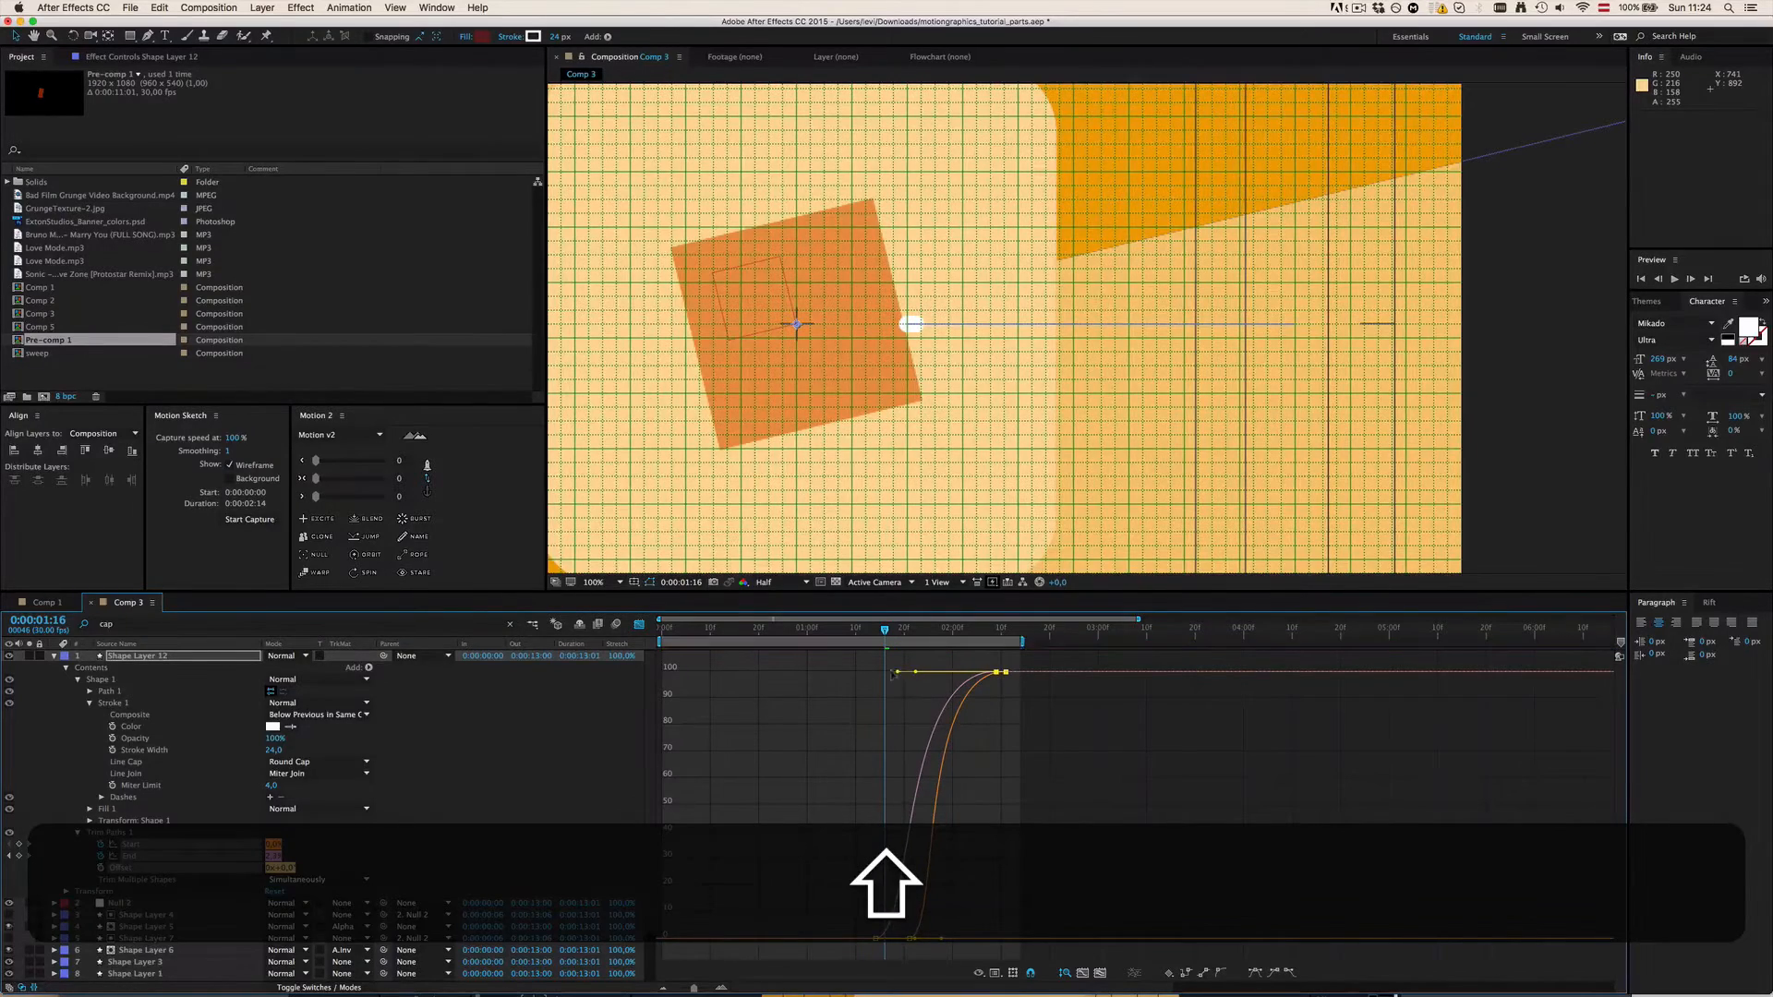
{"action": "key", "text": "space"}
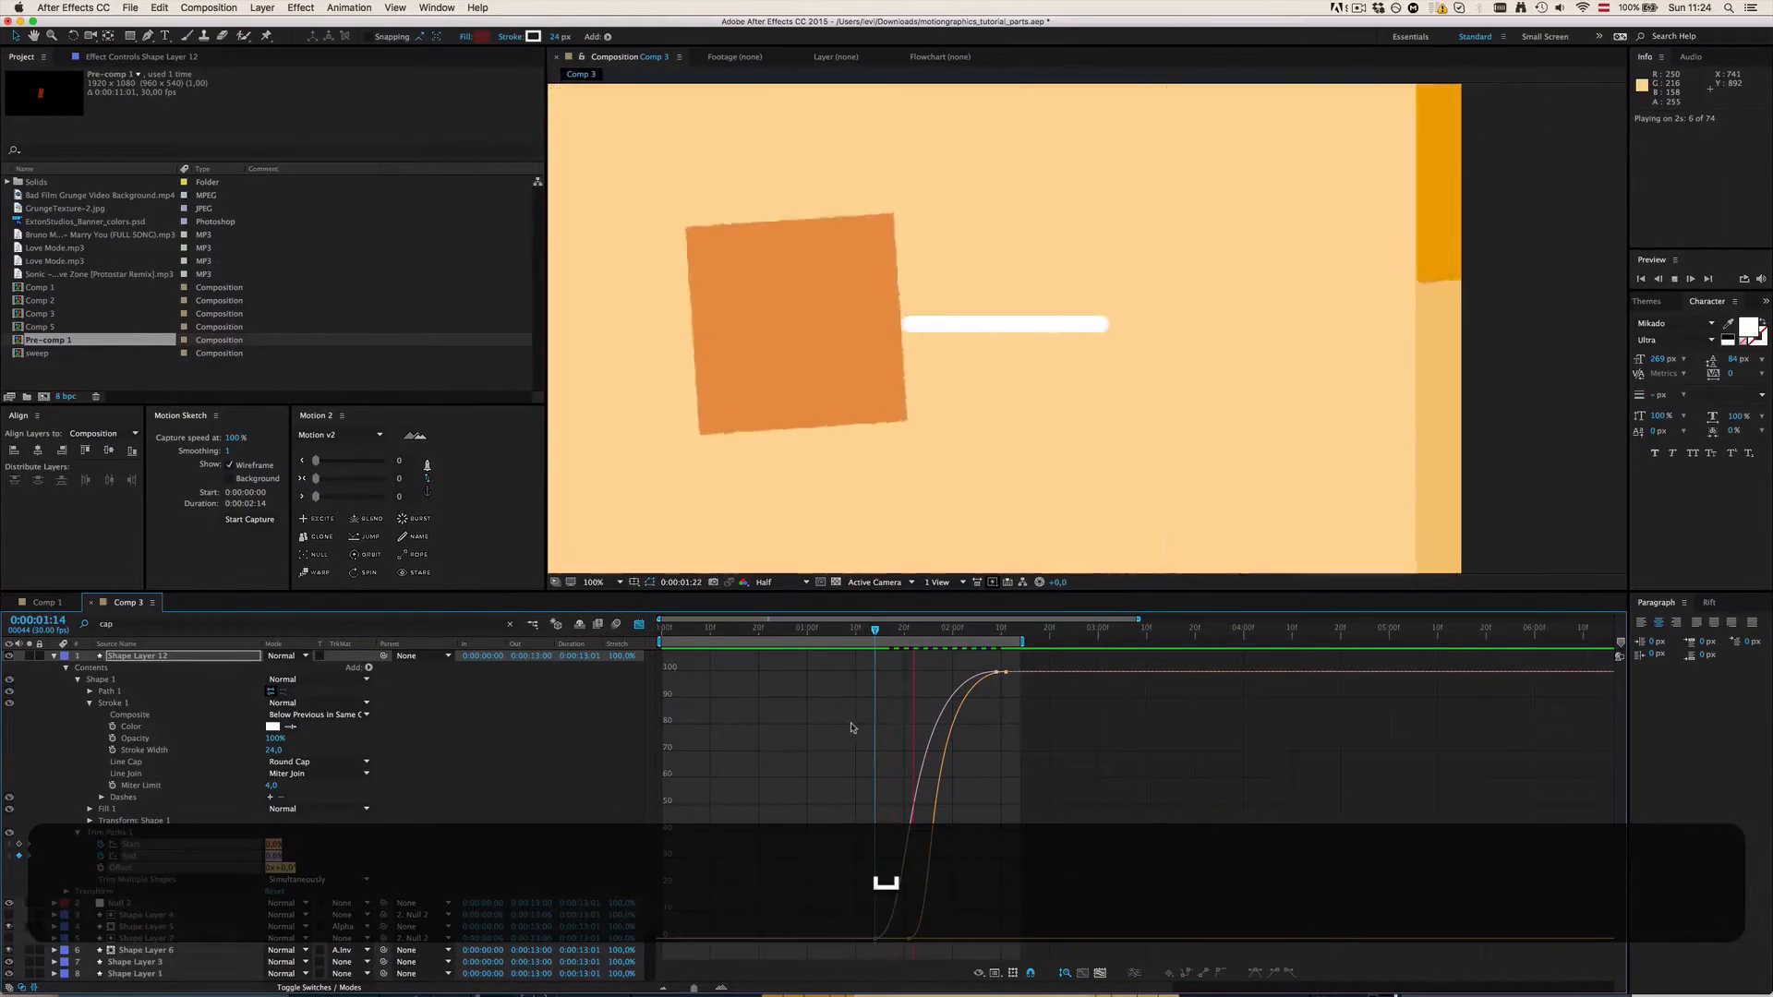
{"action": "key", "text": "space"}
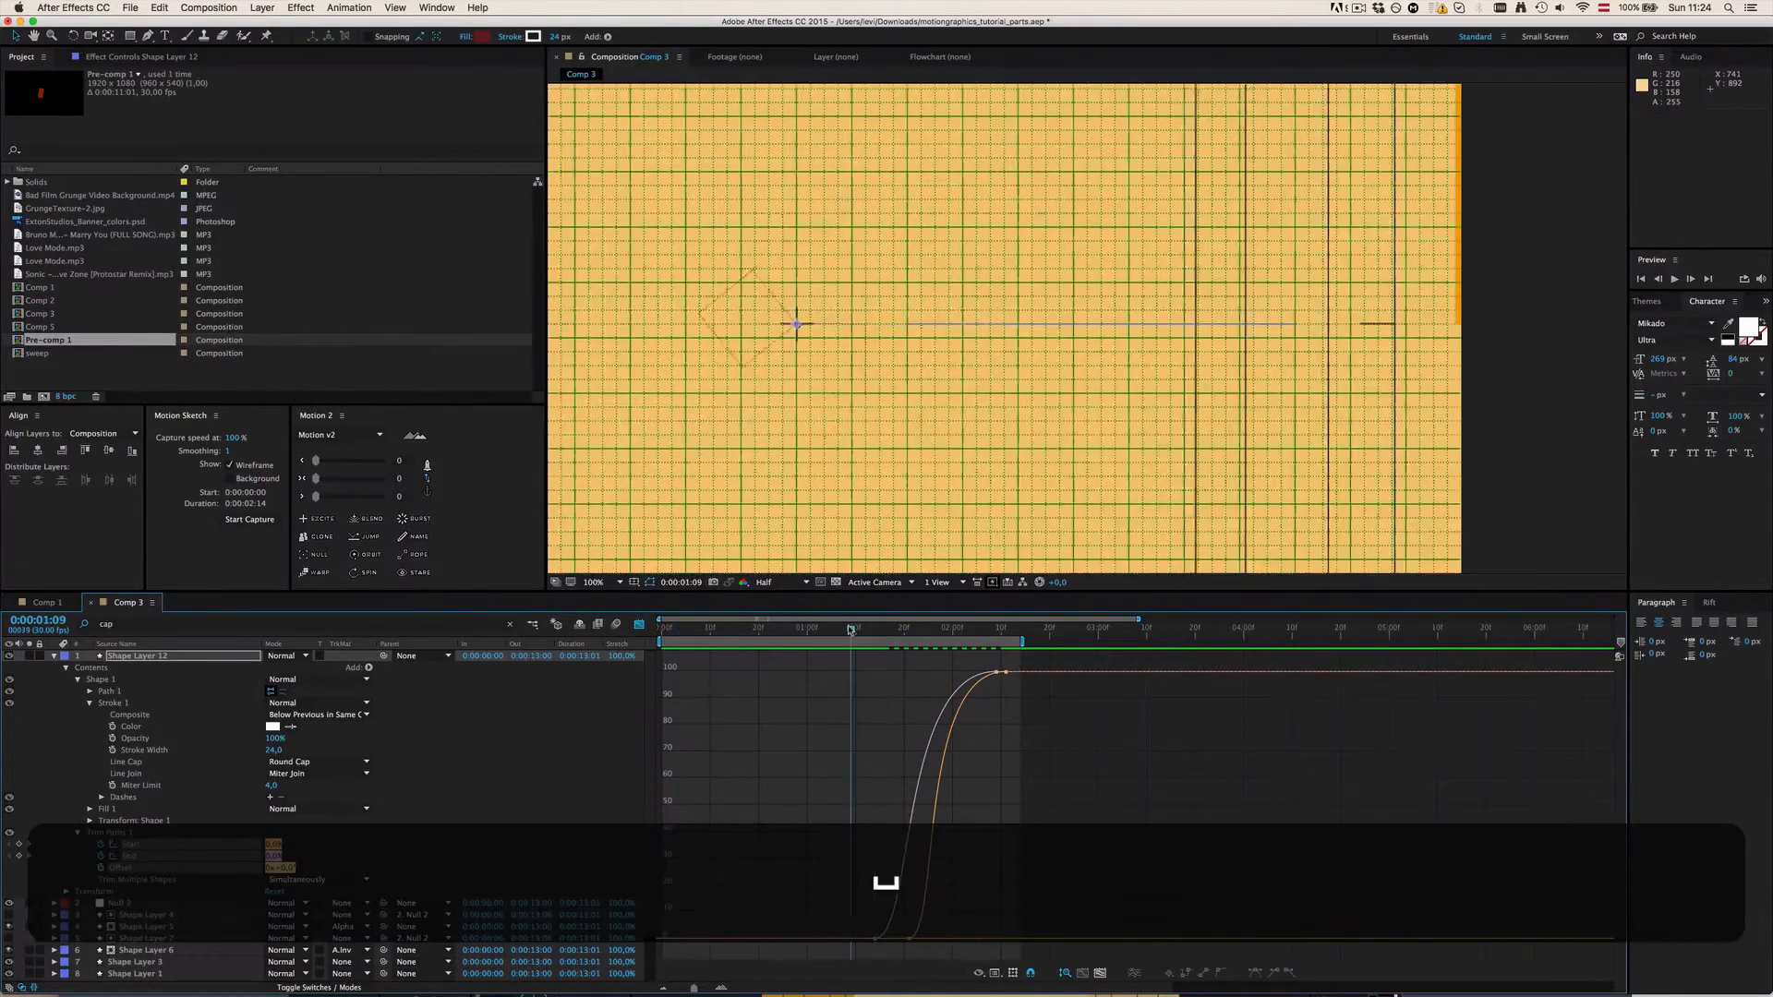
{"action": "key", "text": "space"}
{"action": "key", "text": "space"}
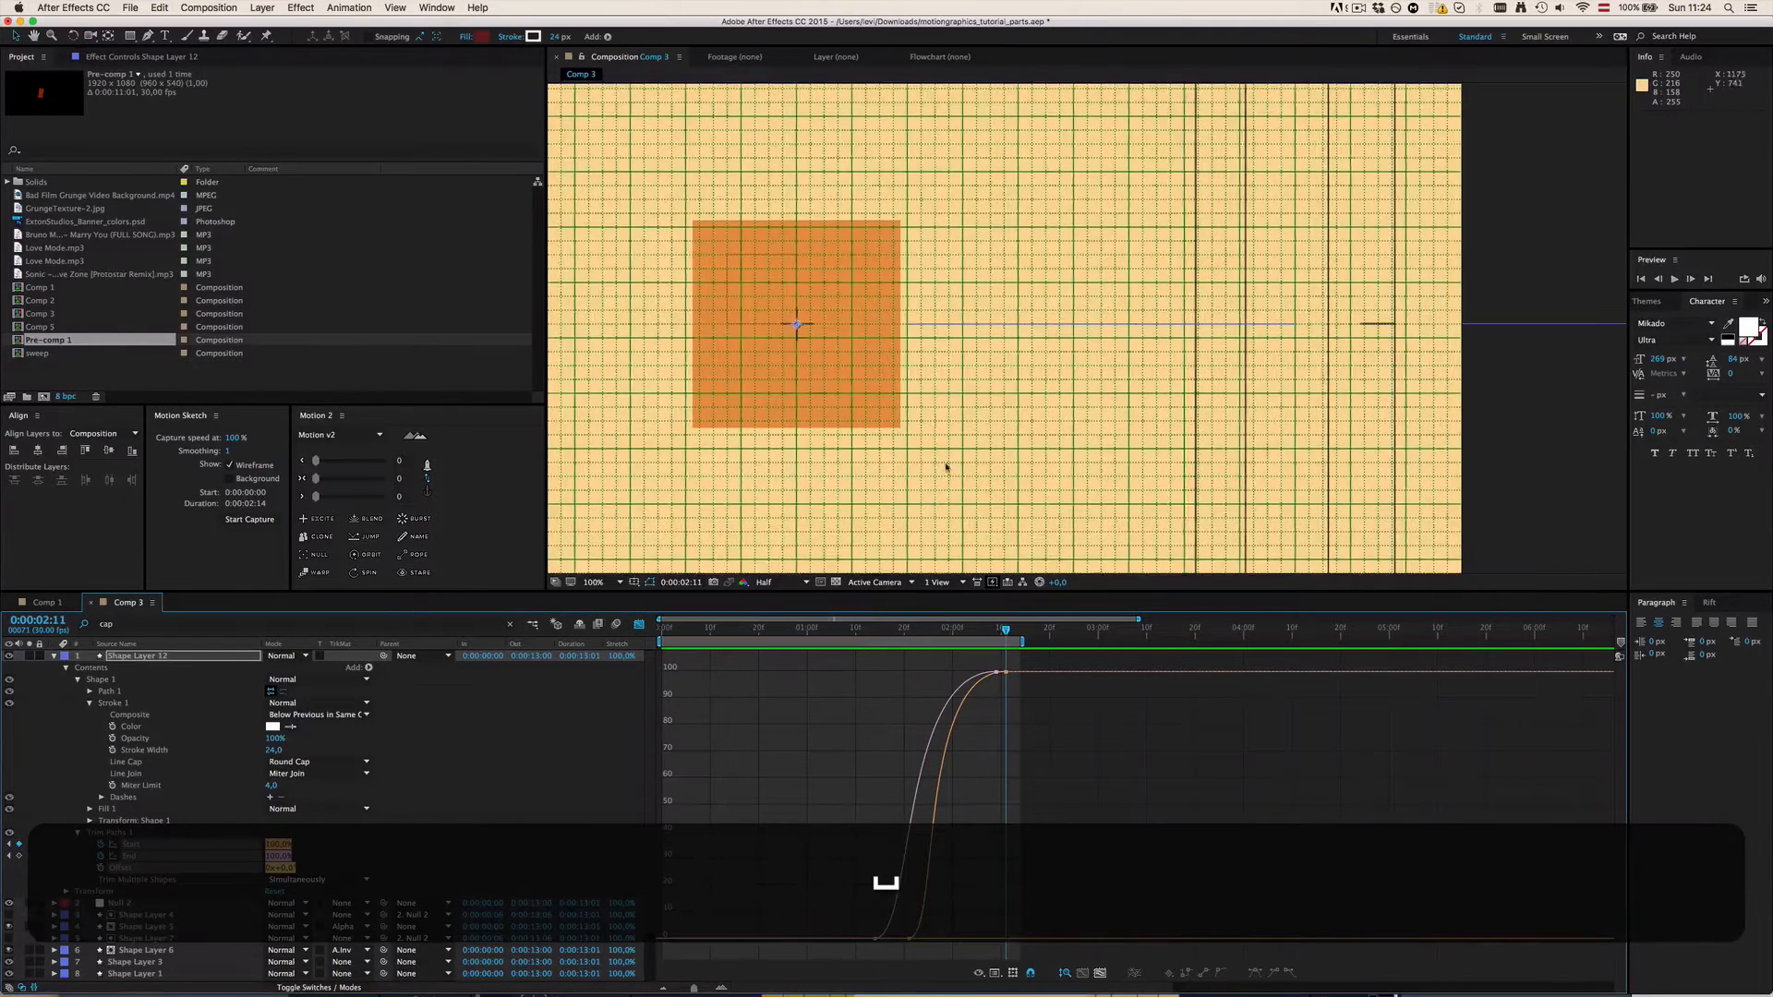
Step: Return to the keyframe view and move the first Trim Paths Start keyframe earlier to about 0:00:01:19
{"action": "key", "text": "comma"}
{"action": "key", "text": "shift+F3"}
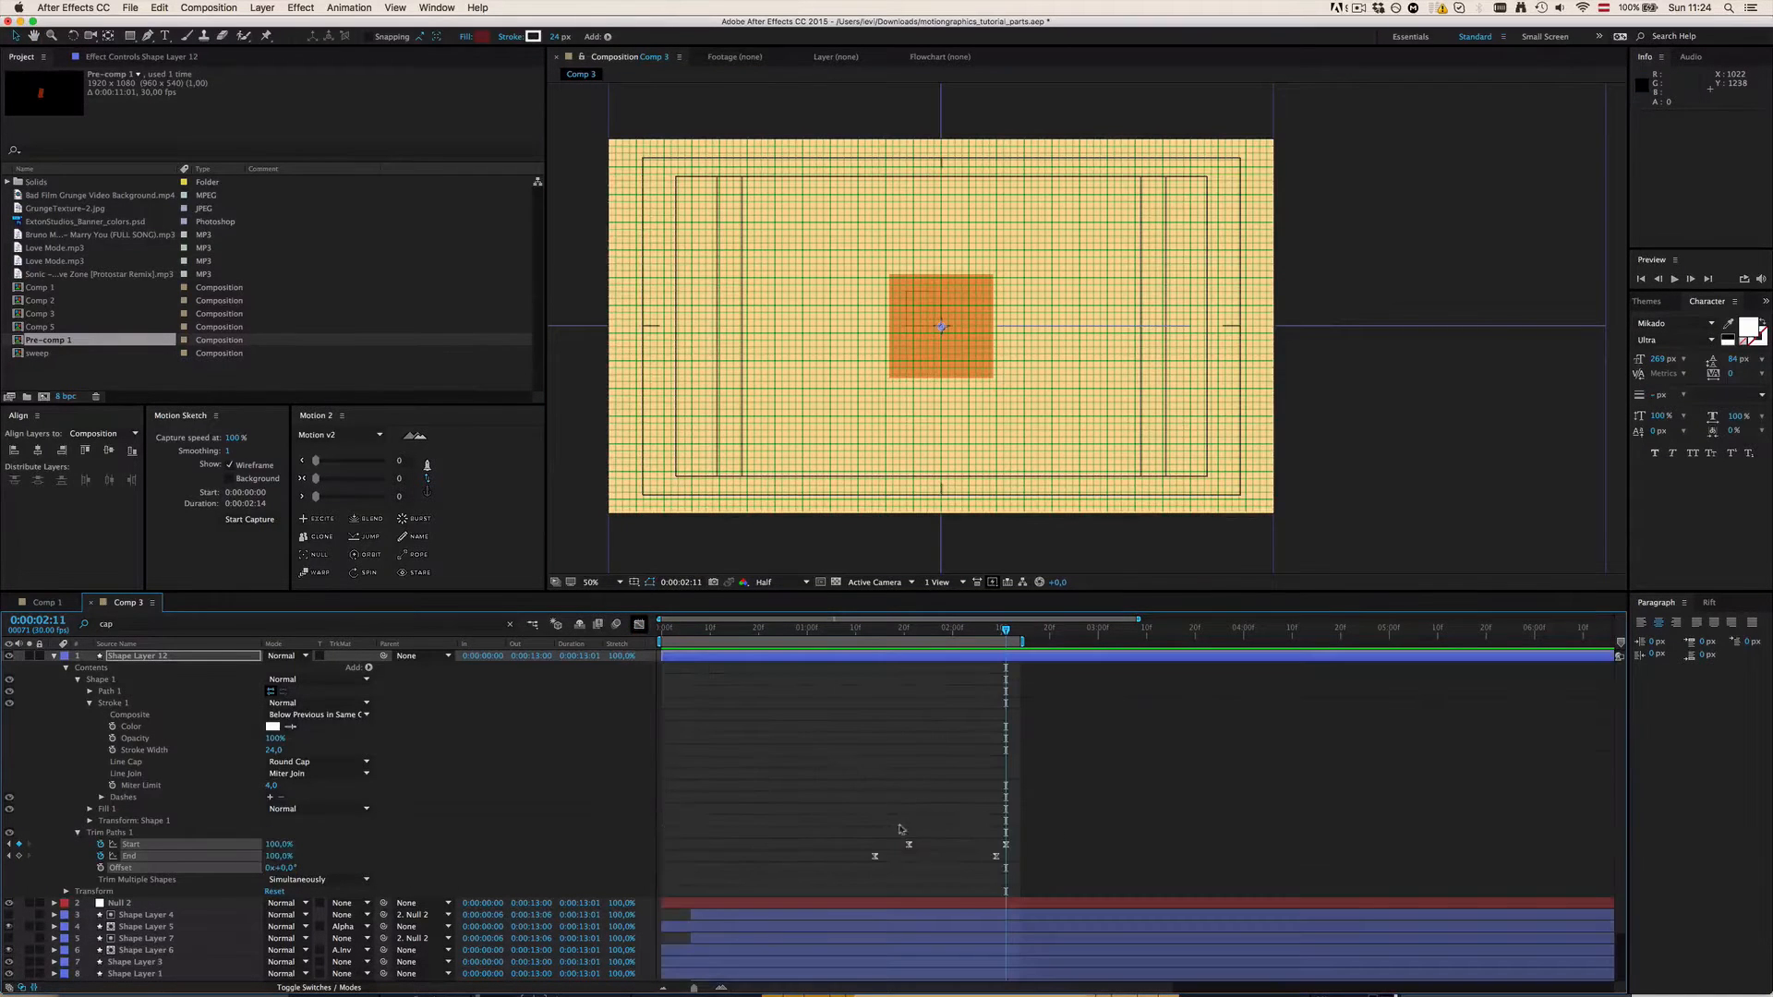
{"action": "left_click_drag", "start_coordinate": [911, 851], "coordinate": [900, 850]}
{"action": "left_click", "coordinate": [926, 739]}
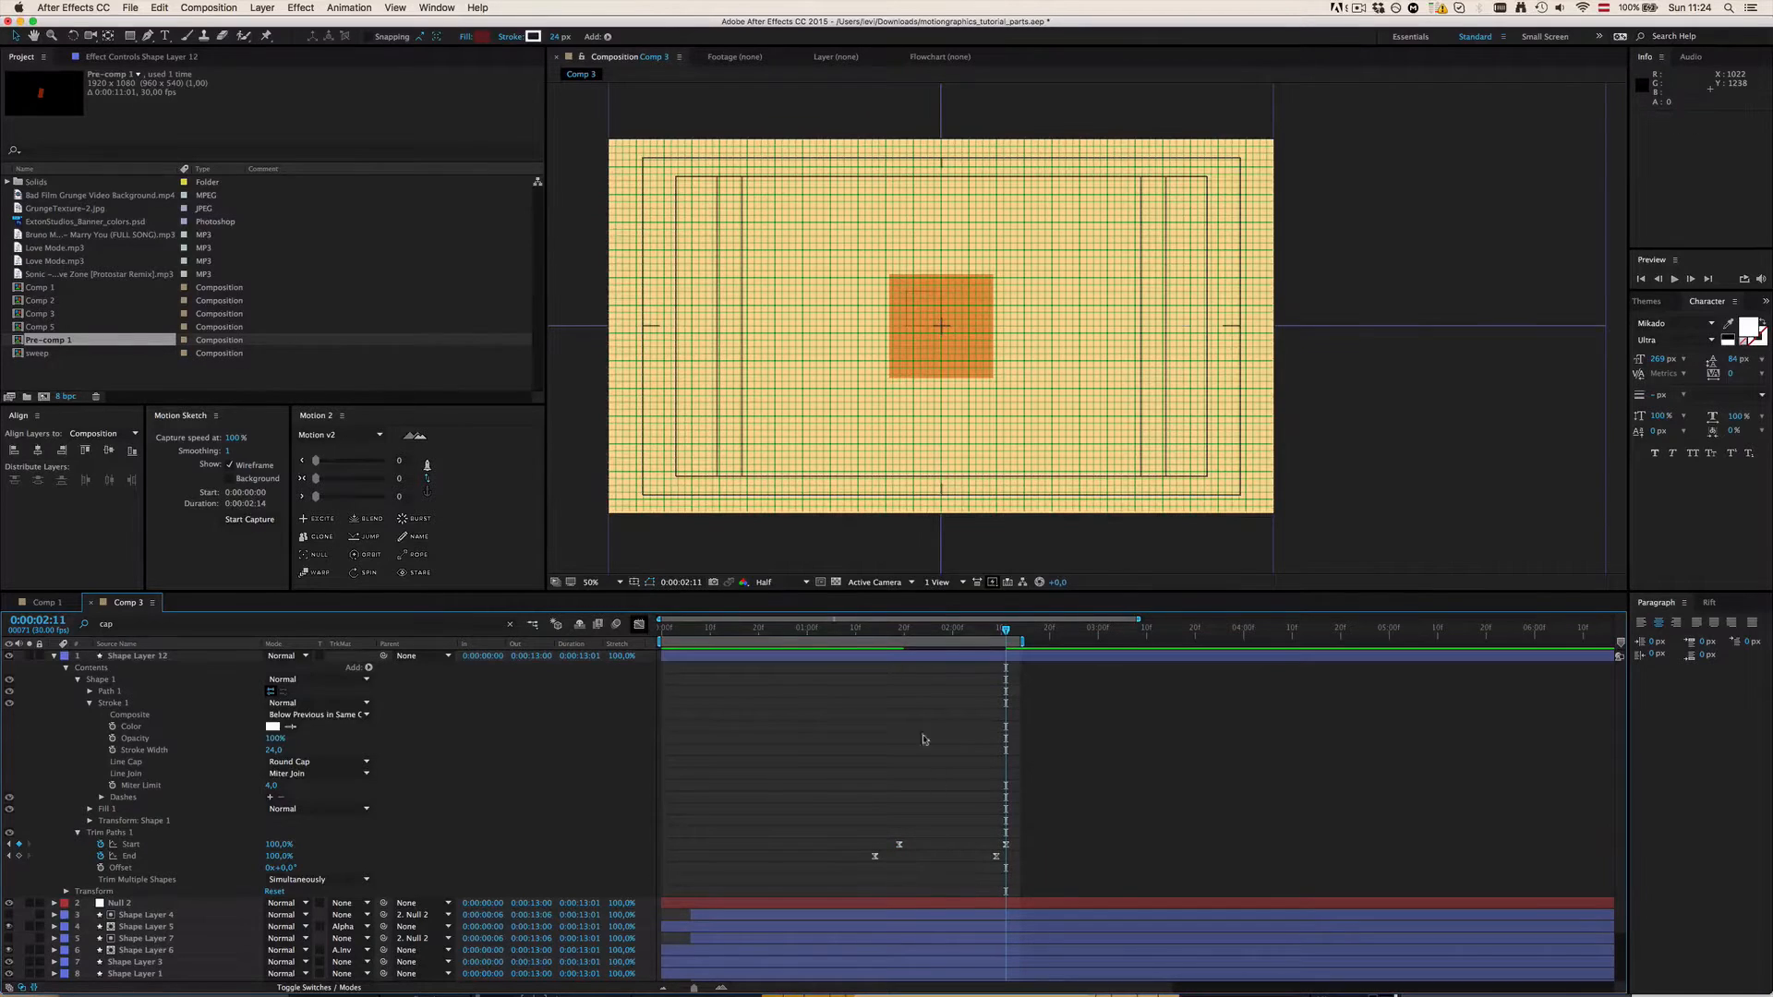
Step: Play back and scrub the retimed line animation from around 0:00:01:14 to check its motion
{"action": "left_click", "coordinate": [859, 625]}
{"action": "key", "text": "space"}
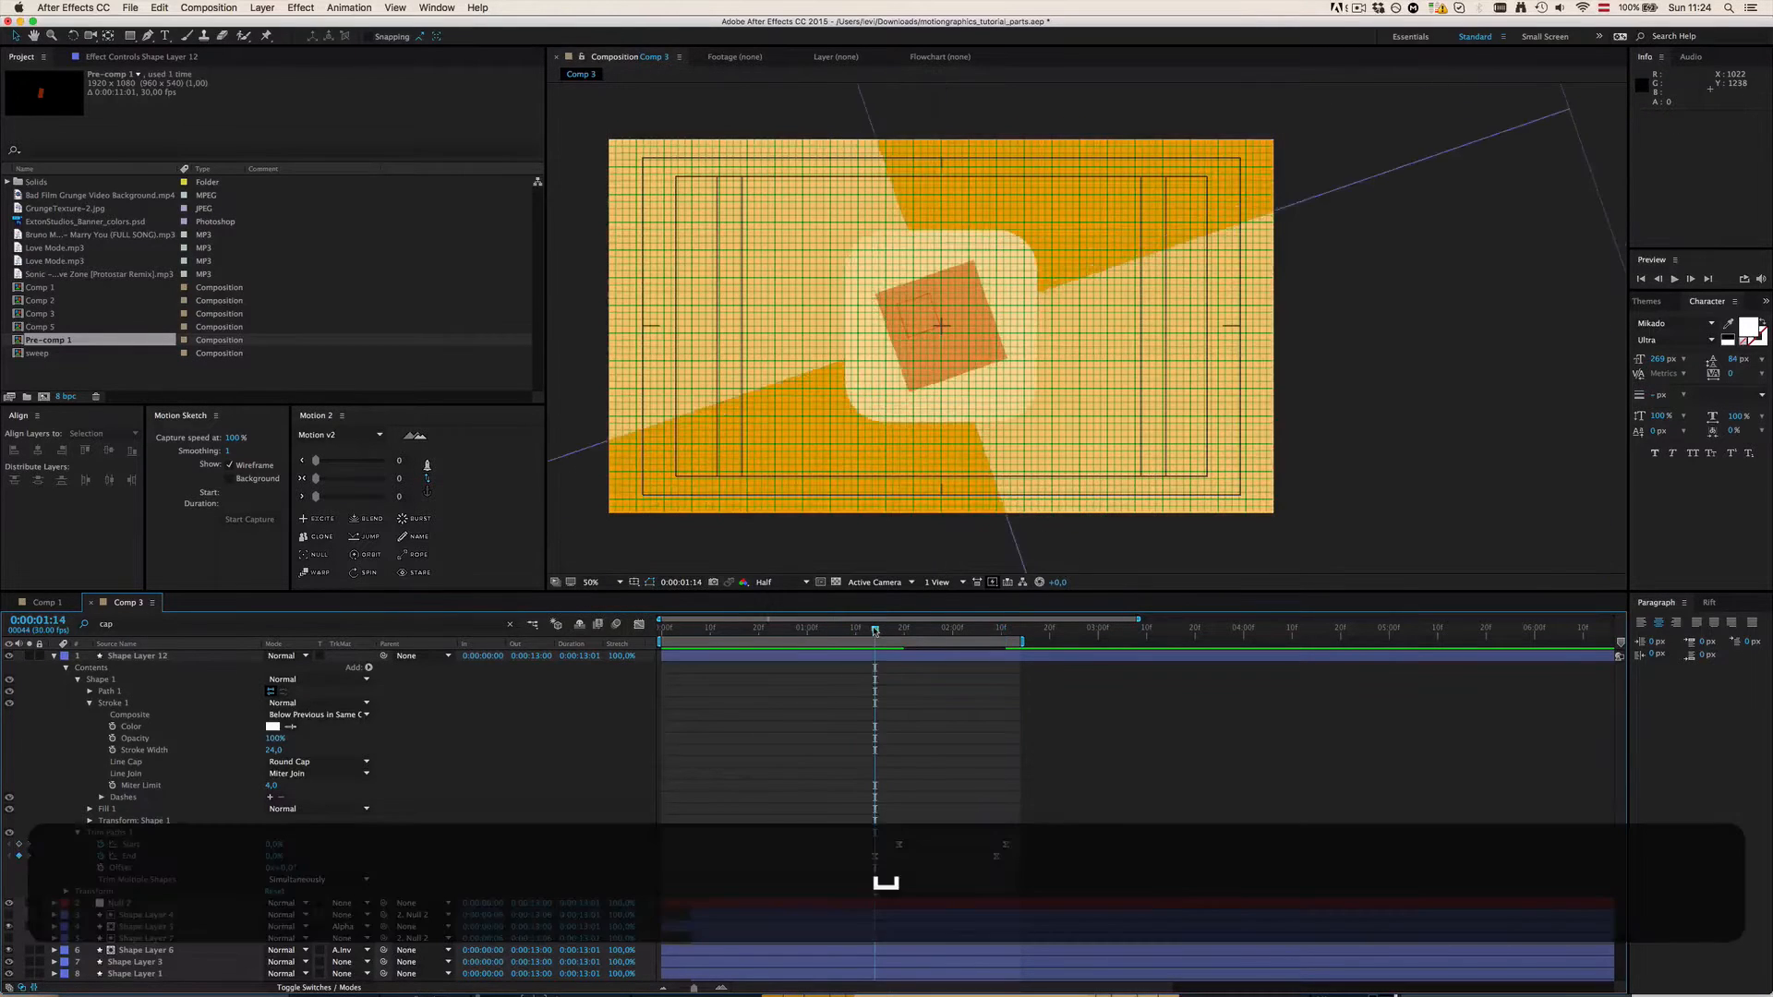
{"action": "key", "text": "space"}
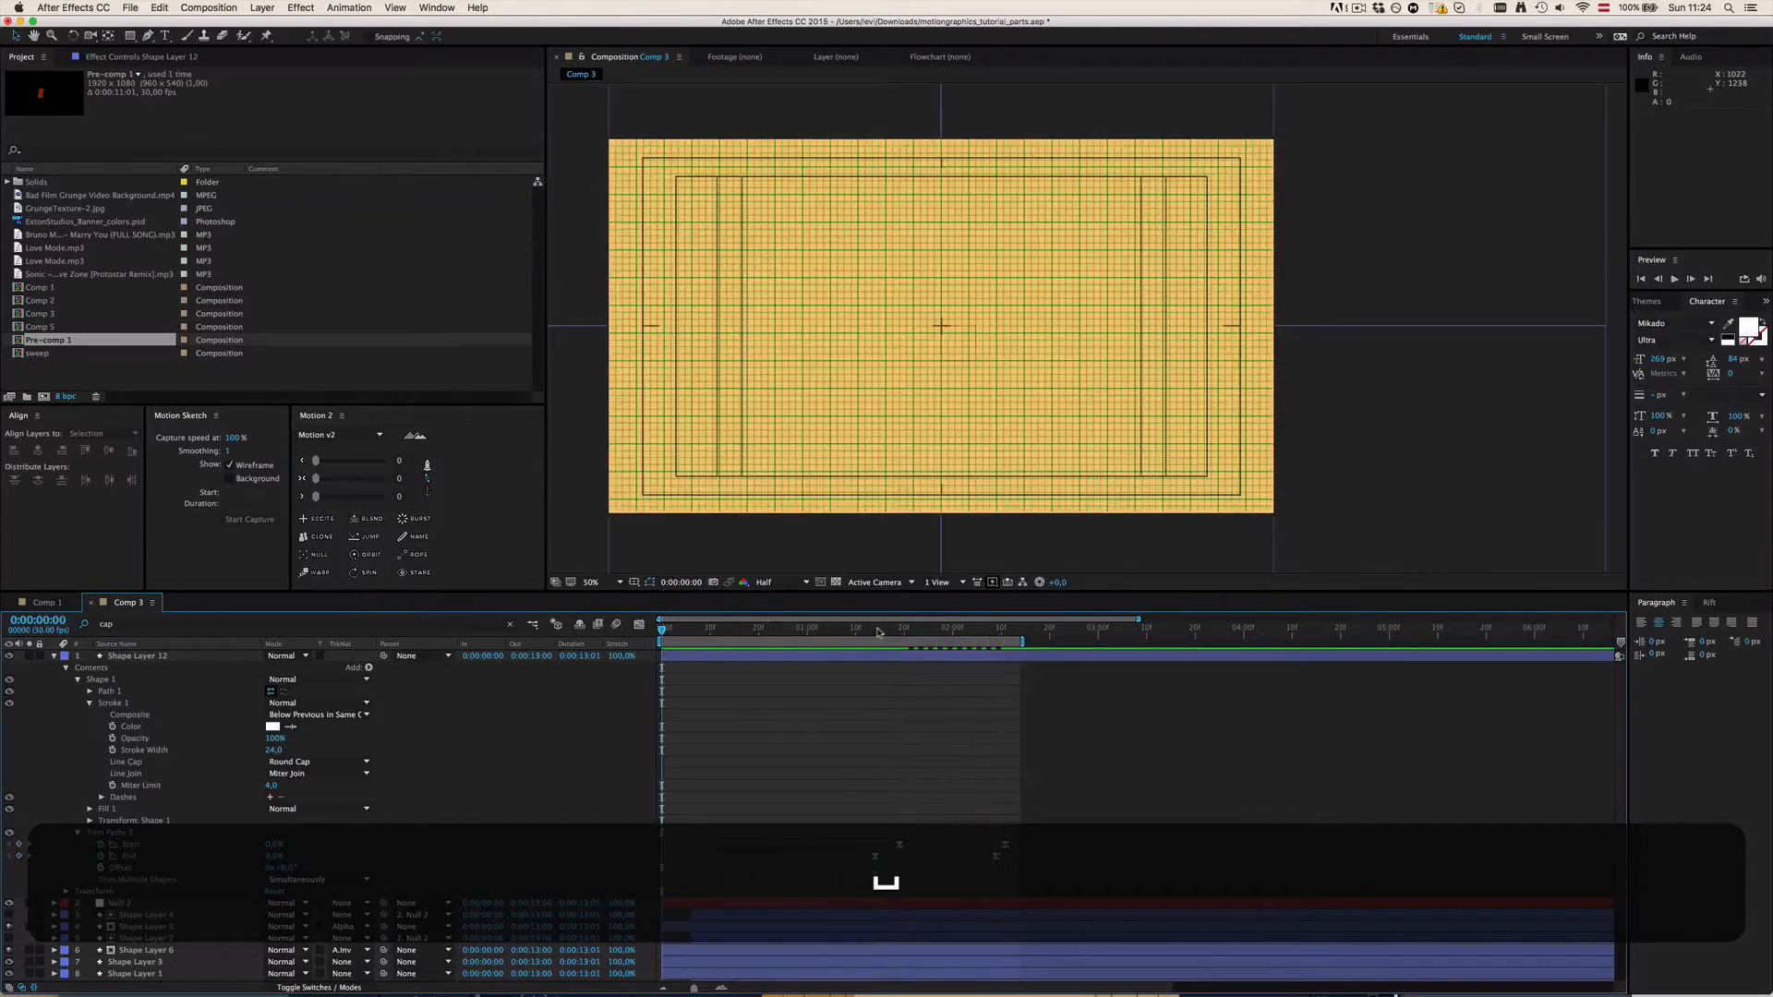
{"action": "left_click", "coordinate": [882, 632]}
{"action": "key", "text": "space"}
{"action": "left_click", "coordinate": [875, 632]}
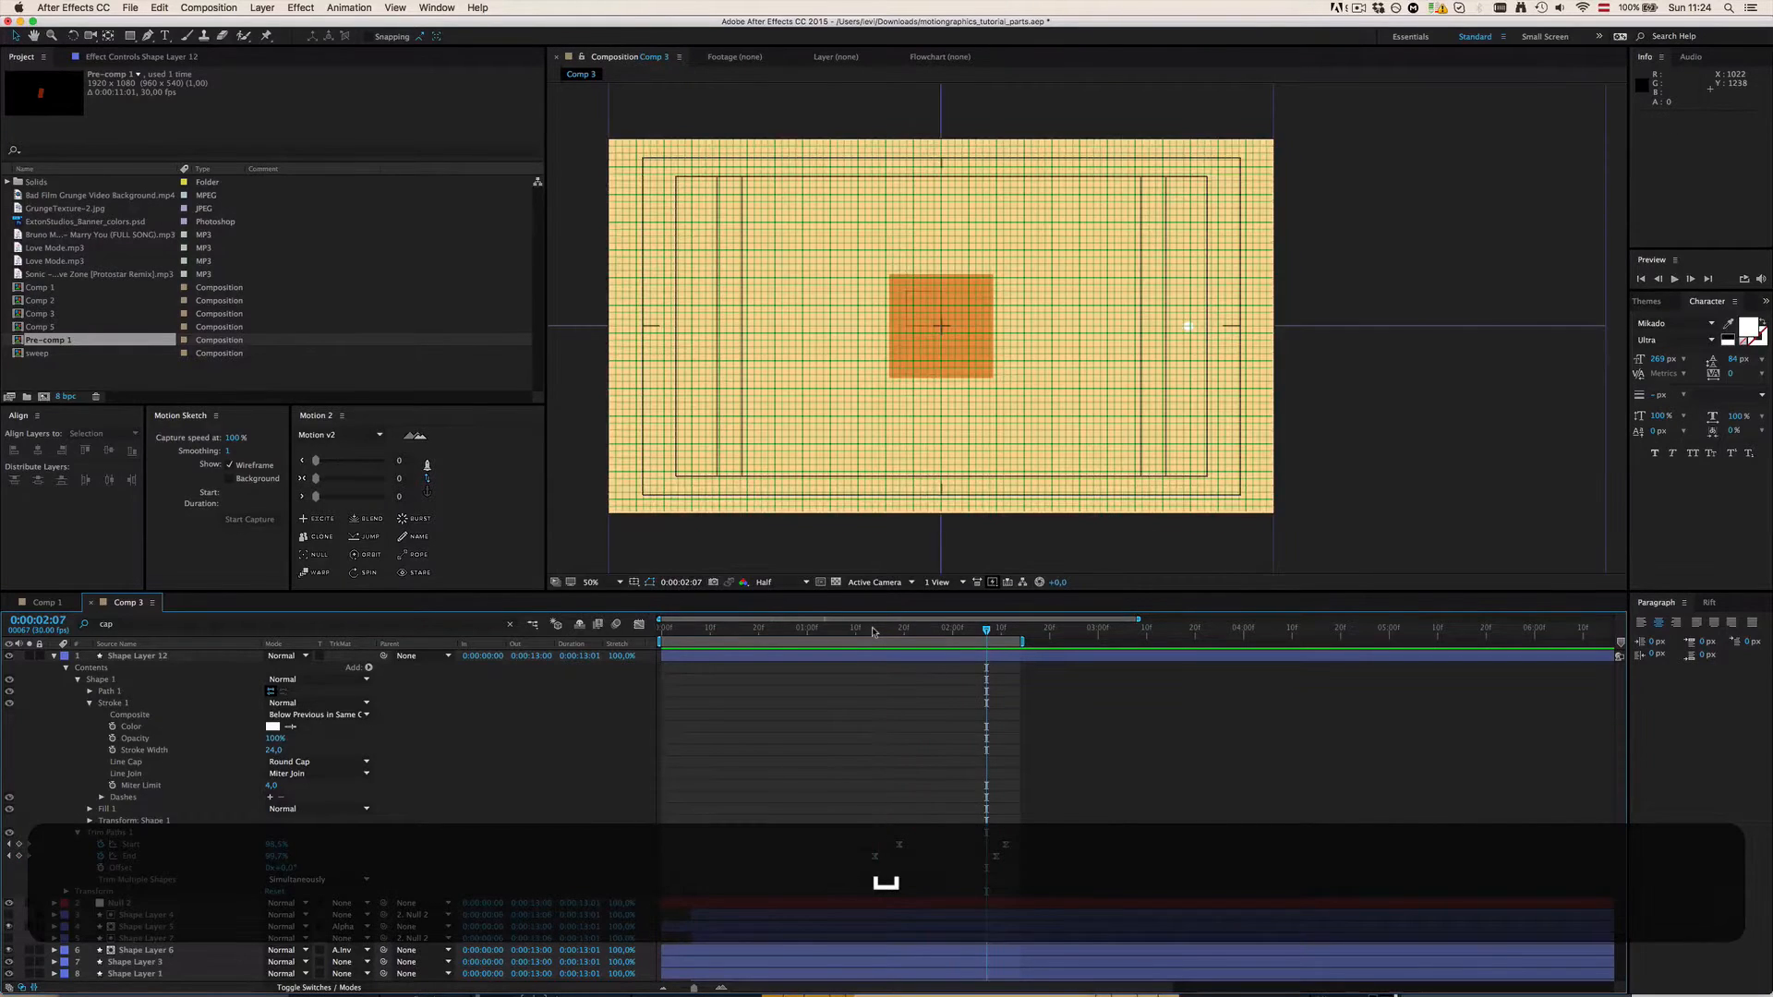
{"action": "key", "text": "space"}
{"action": "key", "text": "space"}
{"action": "left_click_drag", "start_coordinate": [874, 632], "coordinate": [912, 693]}
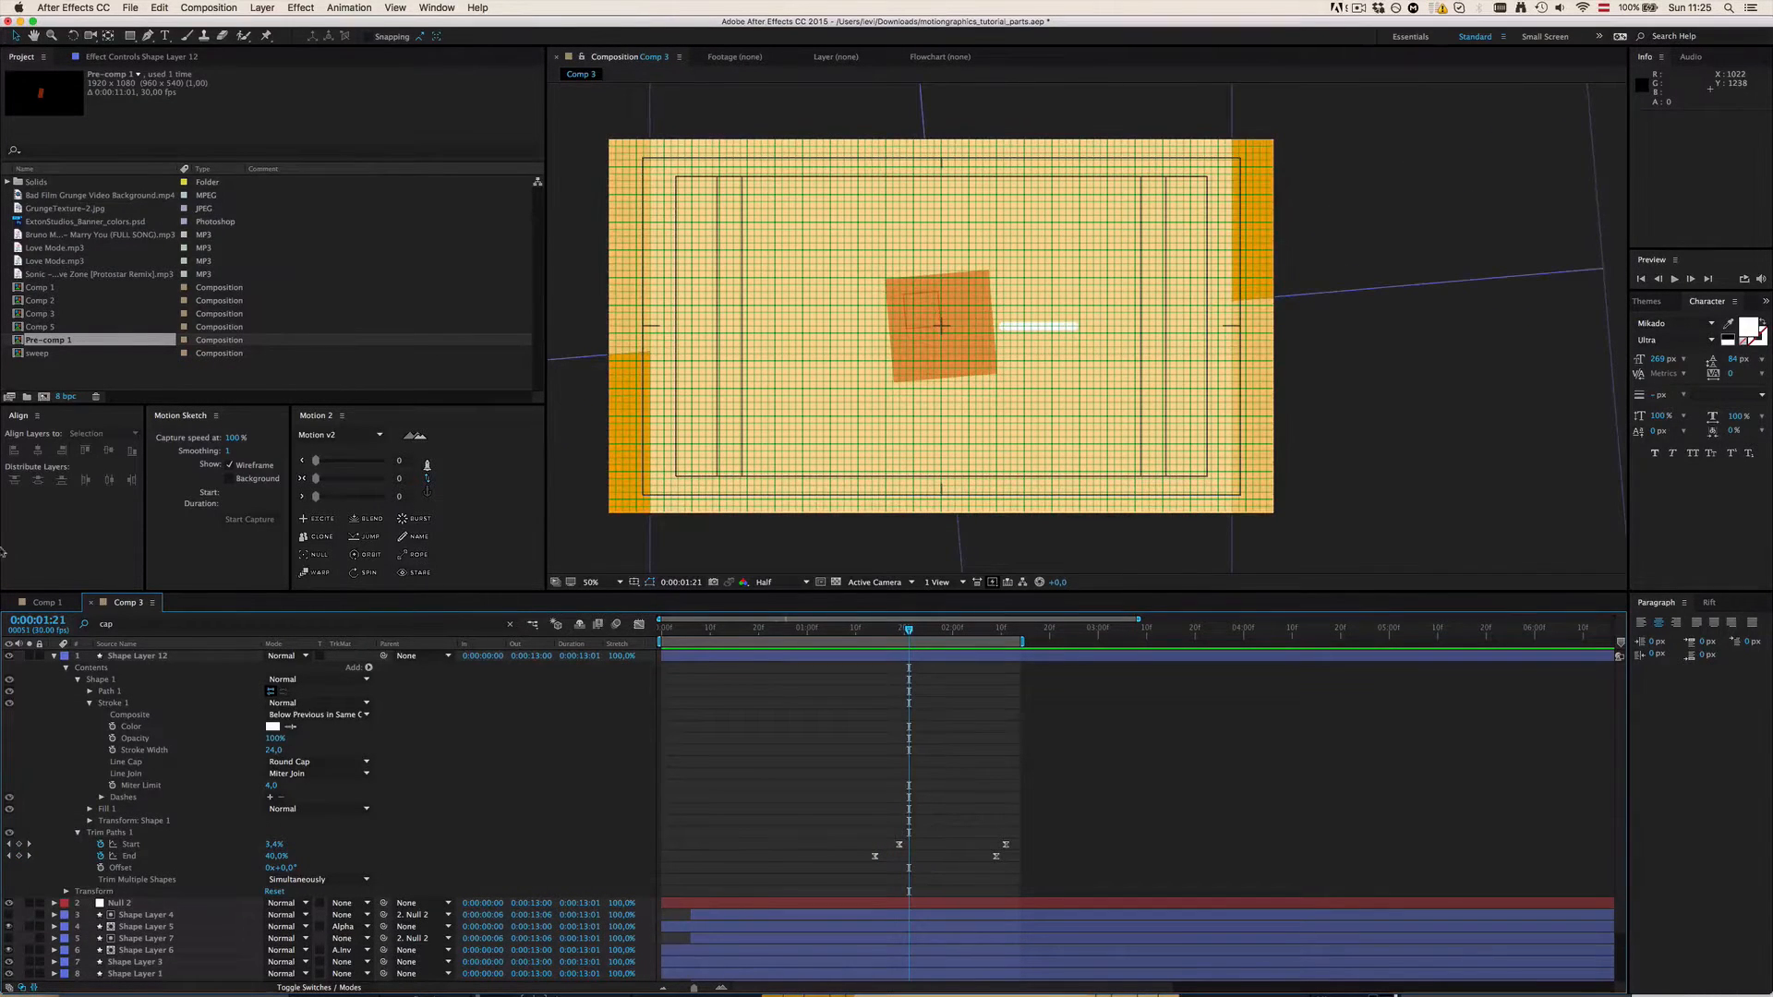
Step: Examine the line burst in Comp 1 between 0:00:02:01 and 0:00:01:10 as a reference, and return to Comp 3
{"action": "left_click", "coordinate": [52, 604]}
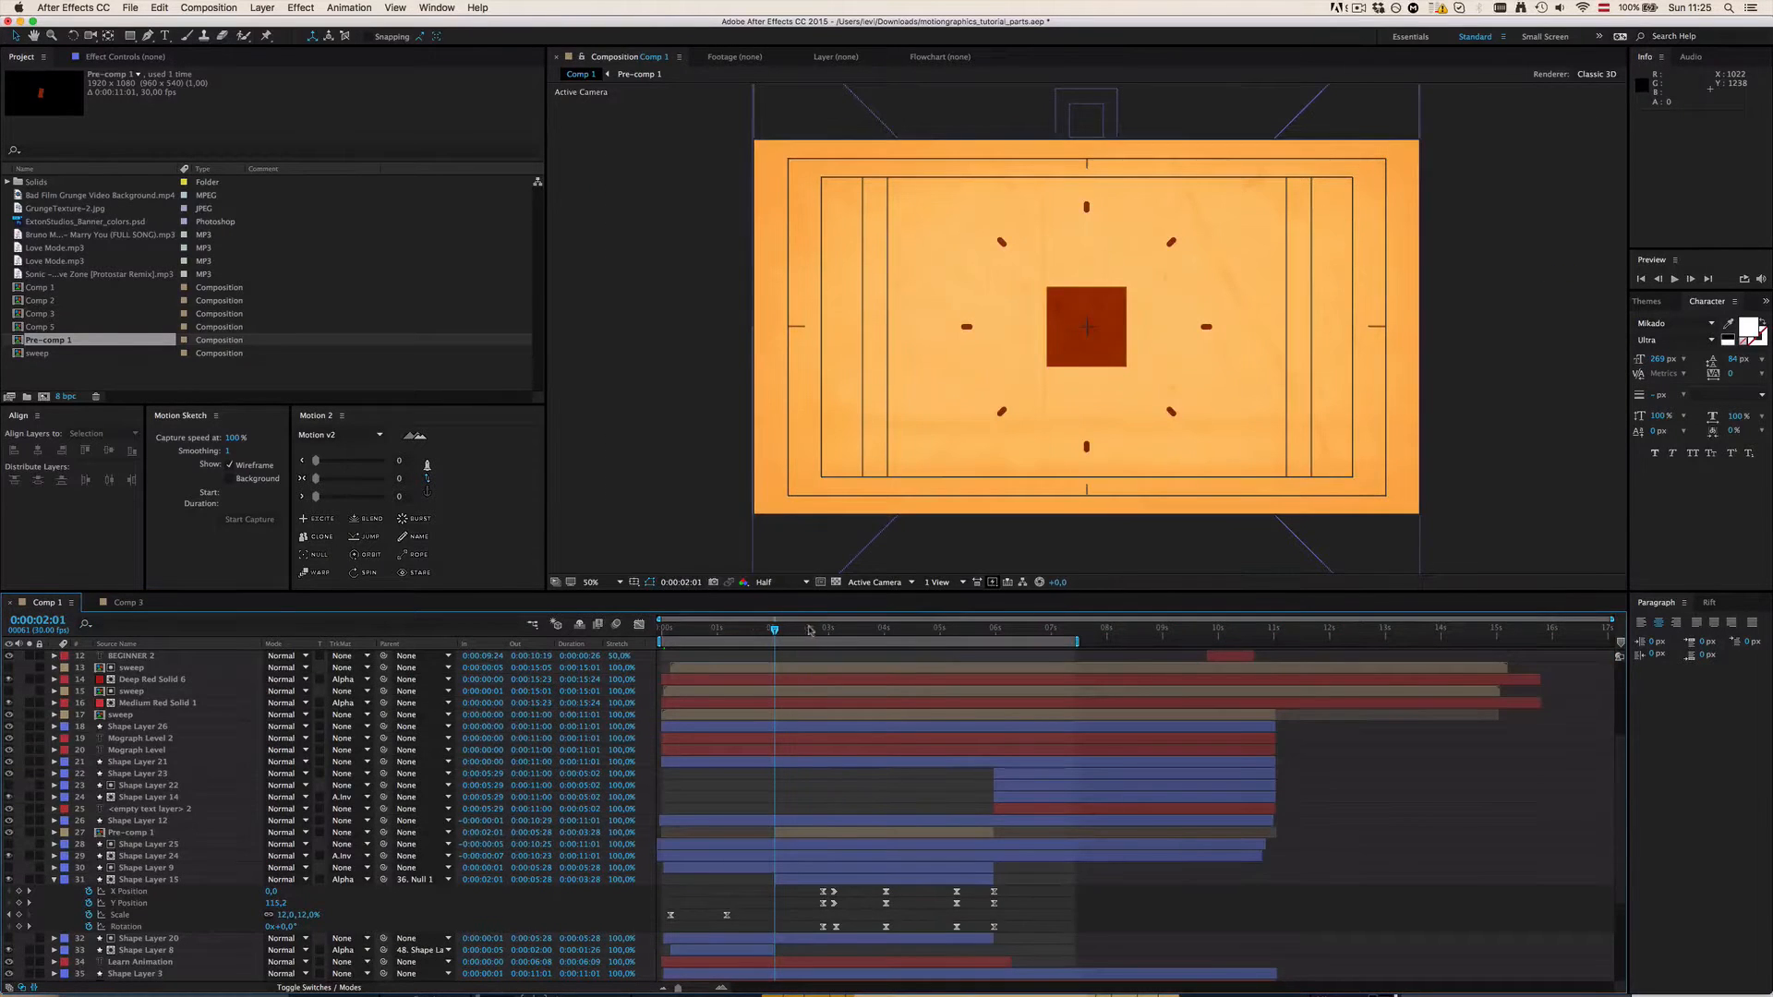
{"action": "left_click_drag", "start_coordinate": [807, 631], "coordinate": [736, 632]}
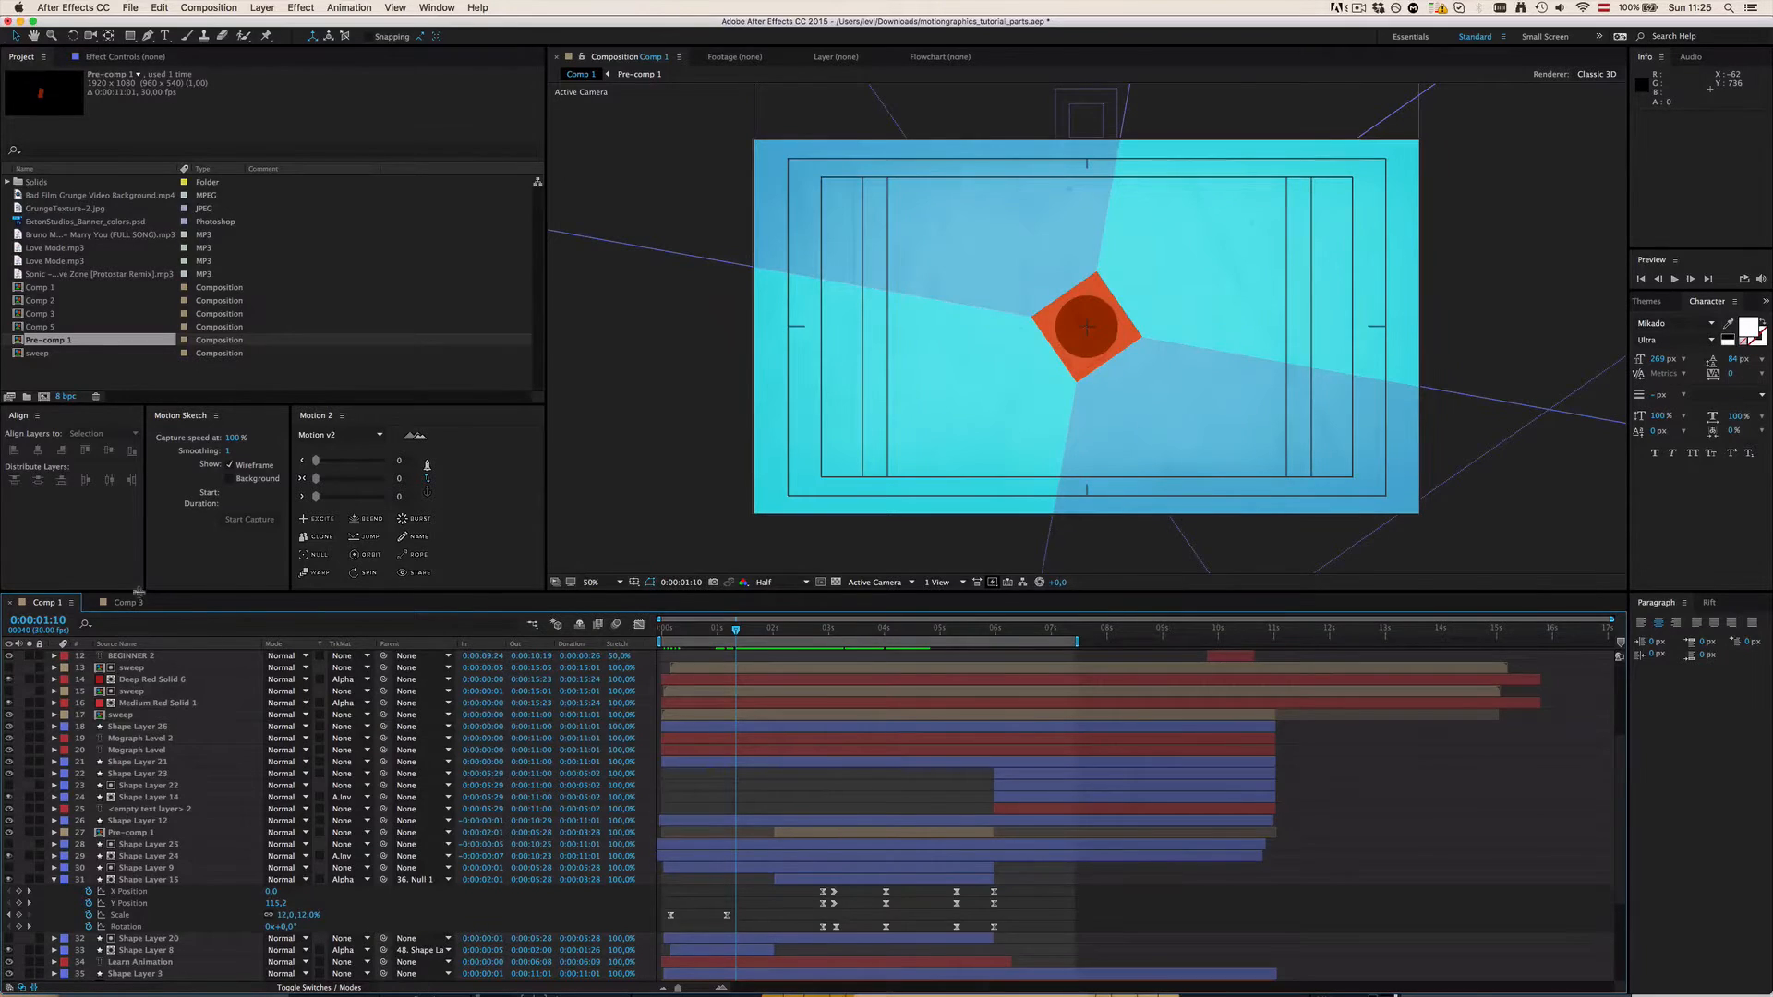
{"action": "left_click", "coordinate": [127, 602]}
Step: Try duplicating the line layer and rotating the copy about 14° around the centre, and undo both changes
{"action": "left_click", "coordinate": [900, 658]}
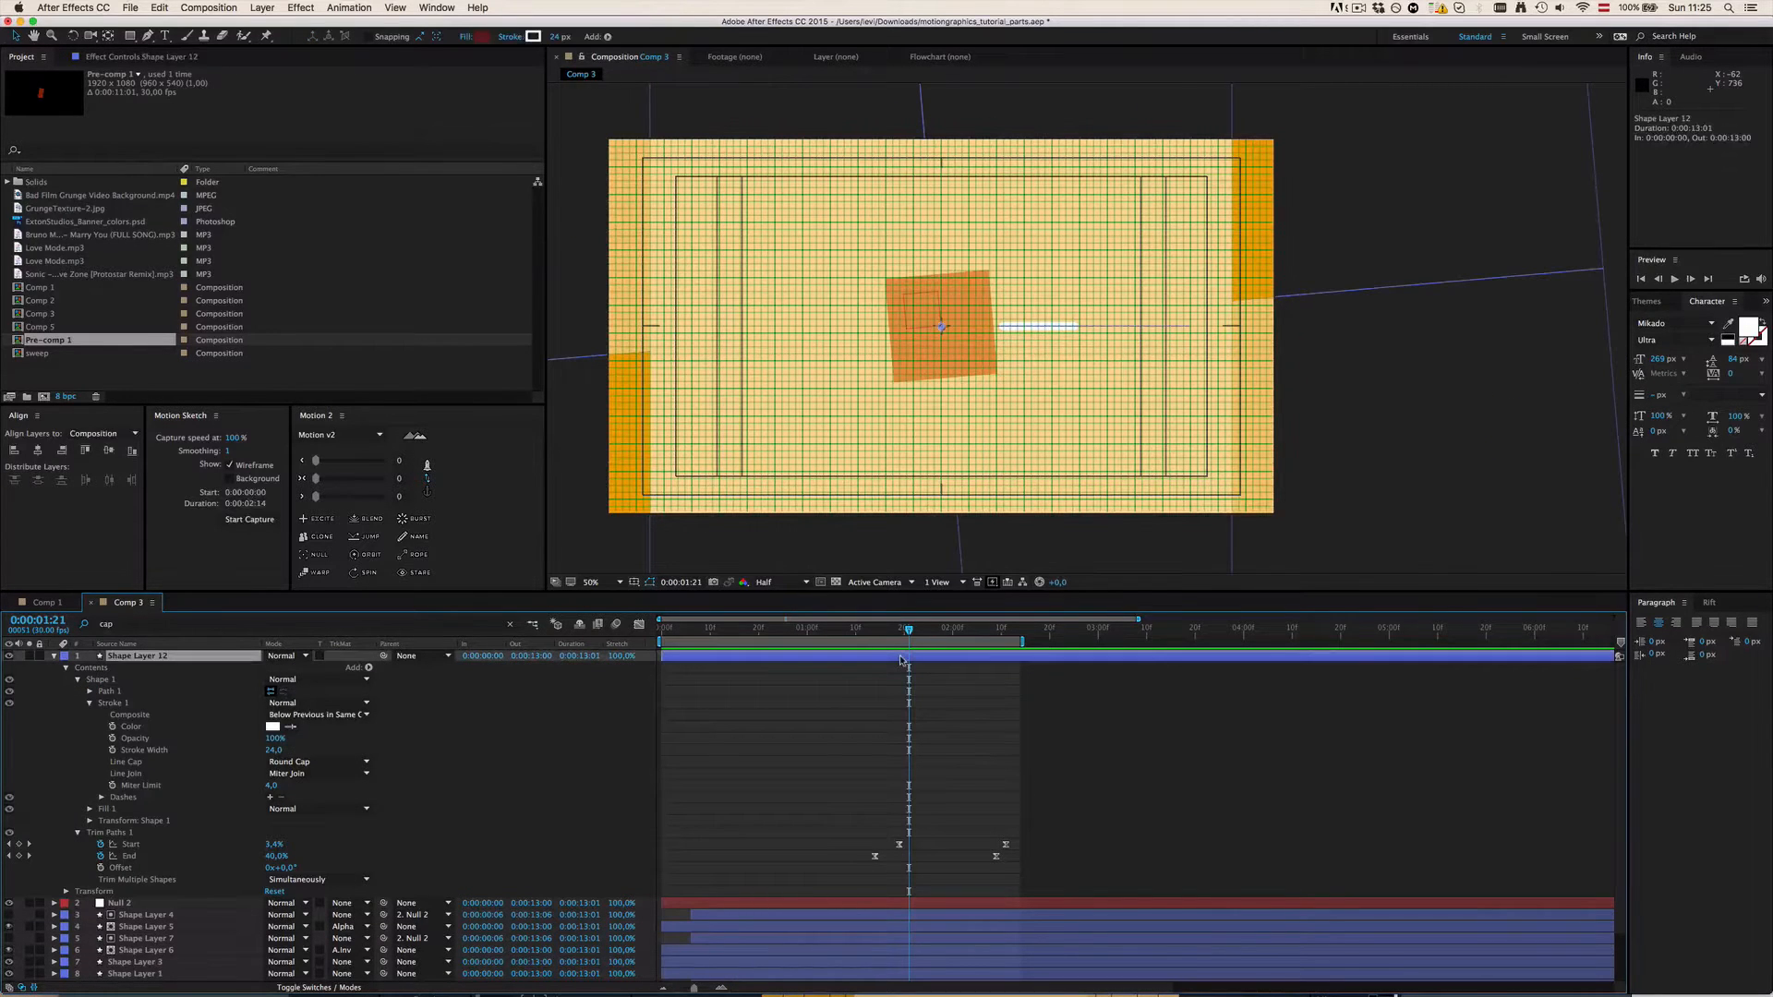
{"action": "key", "text": "super+d"}
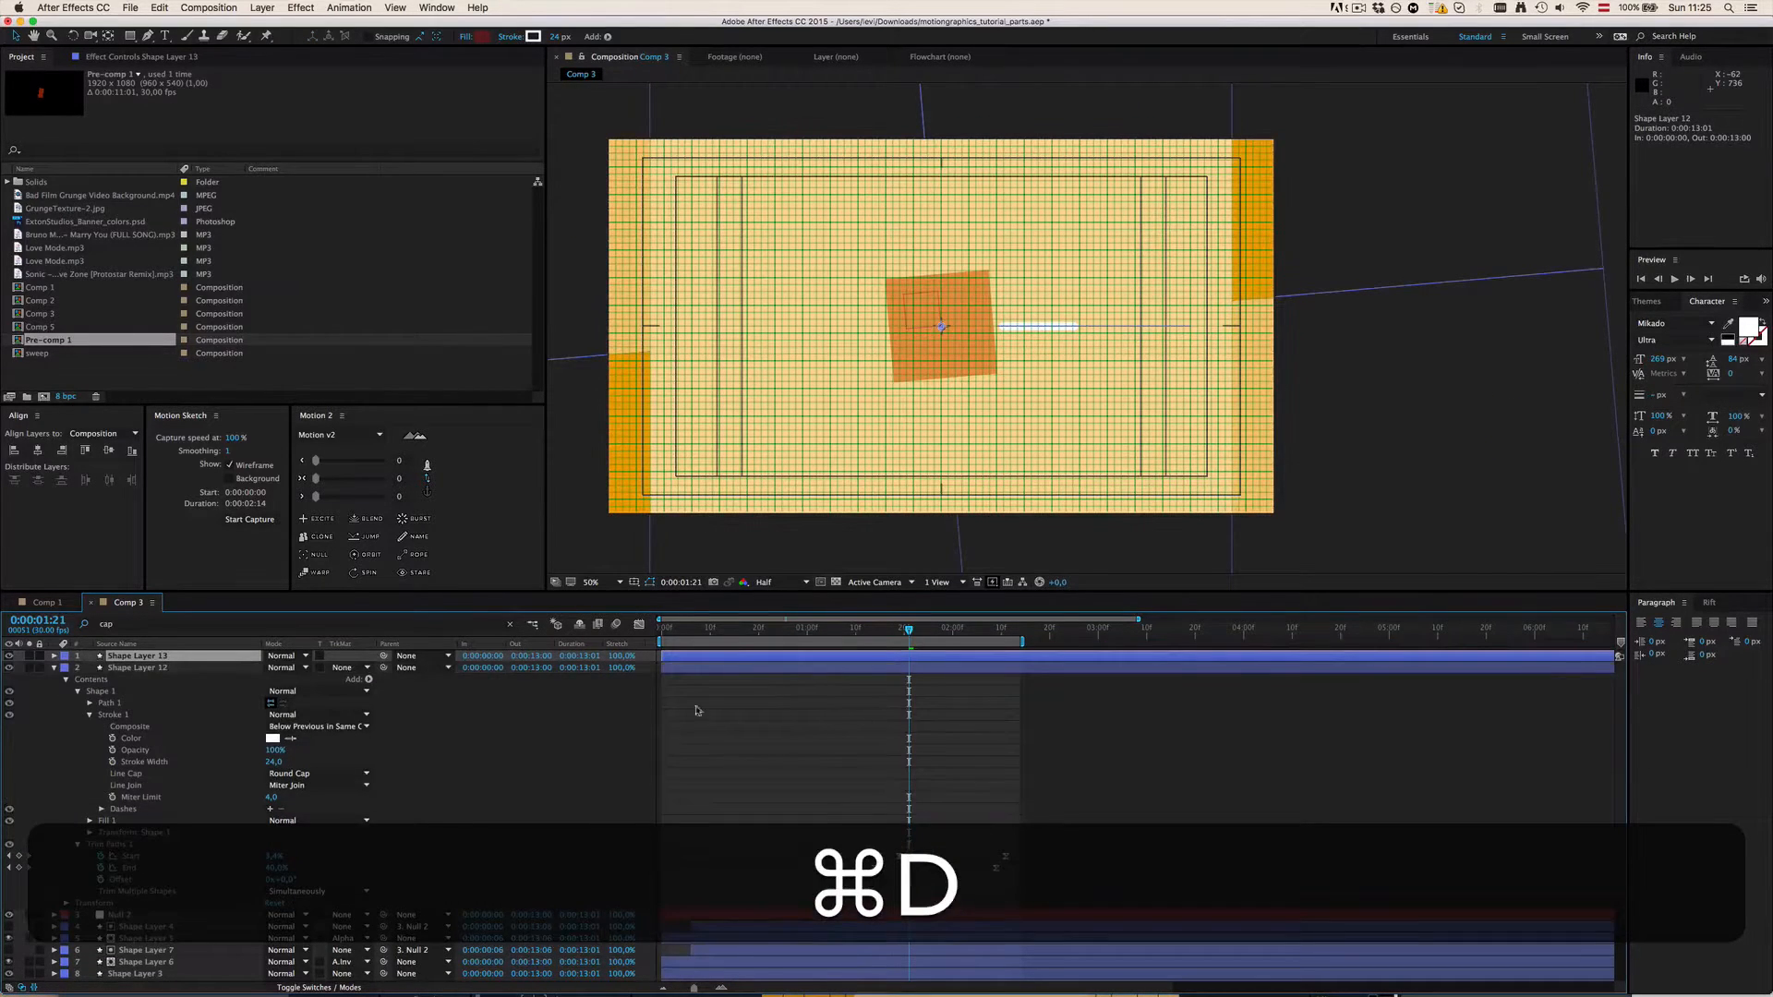
{"action": "key", "text": "r"}
{"action": "left_click_drag", "start_coordinate": [289, 672], "coordinate": [298, 672]}
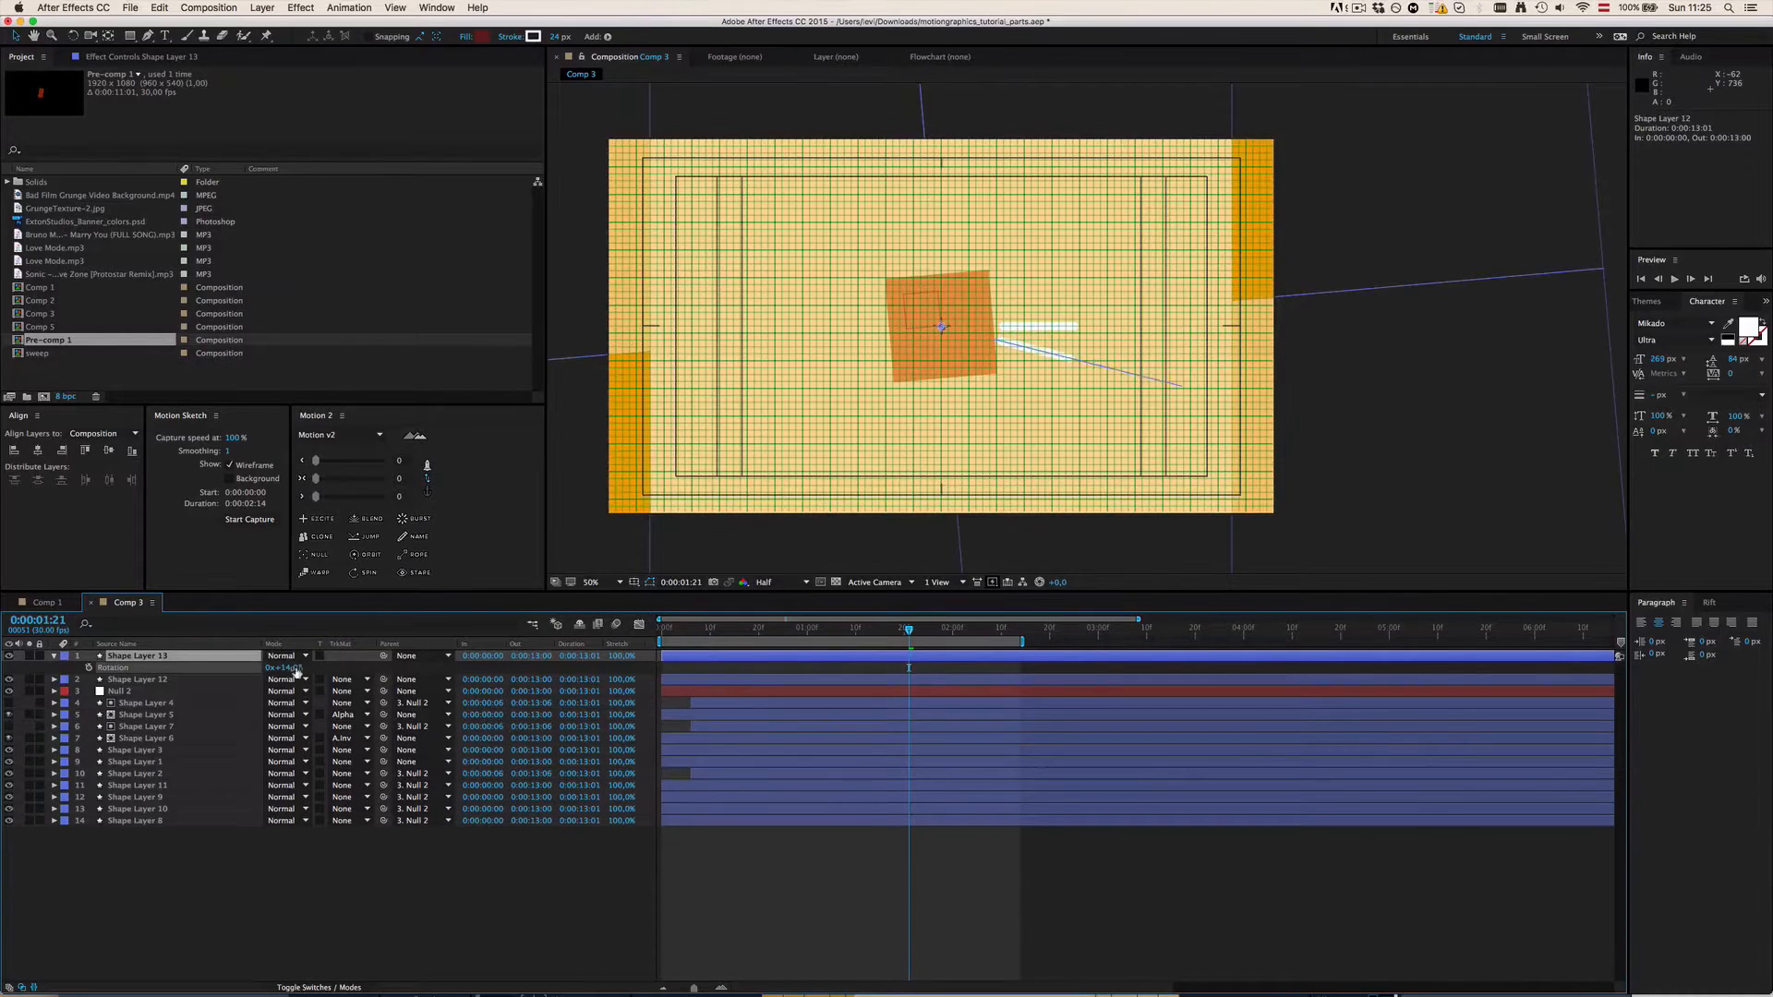
{"action": "key", "text": "super+z"}
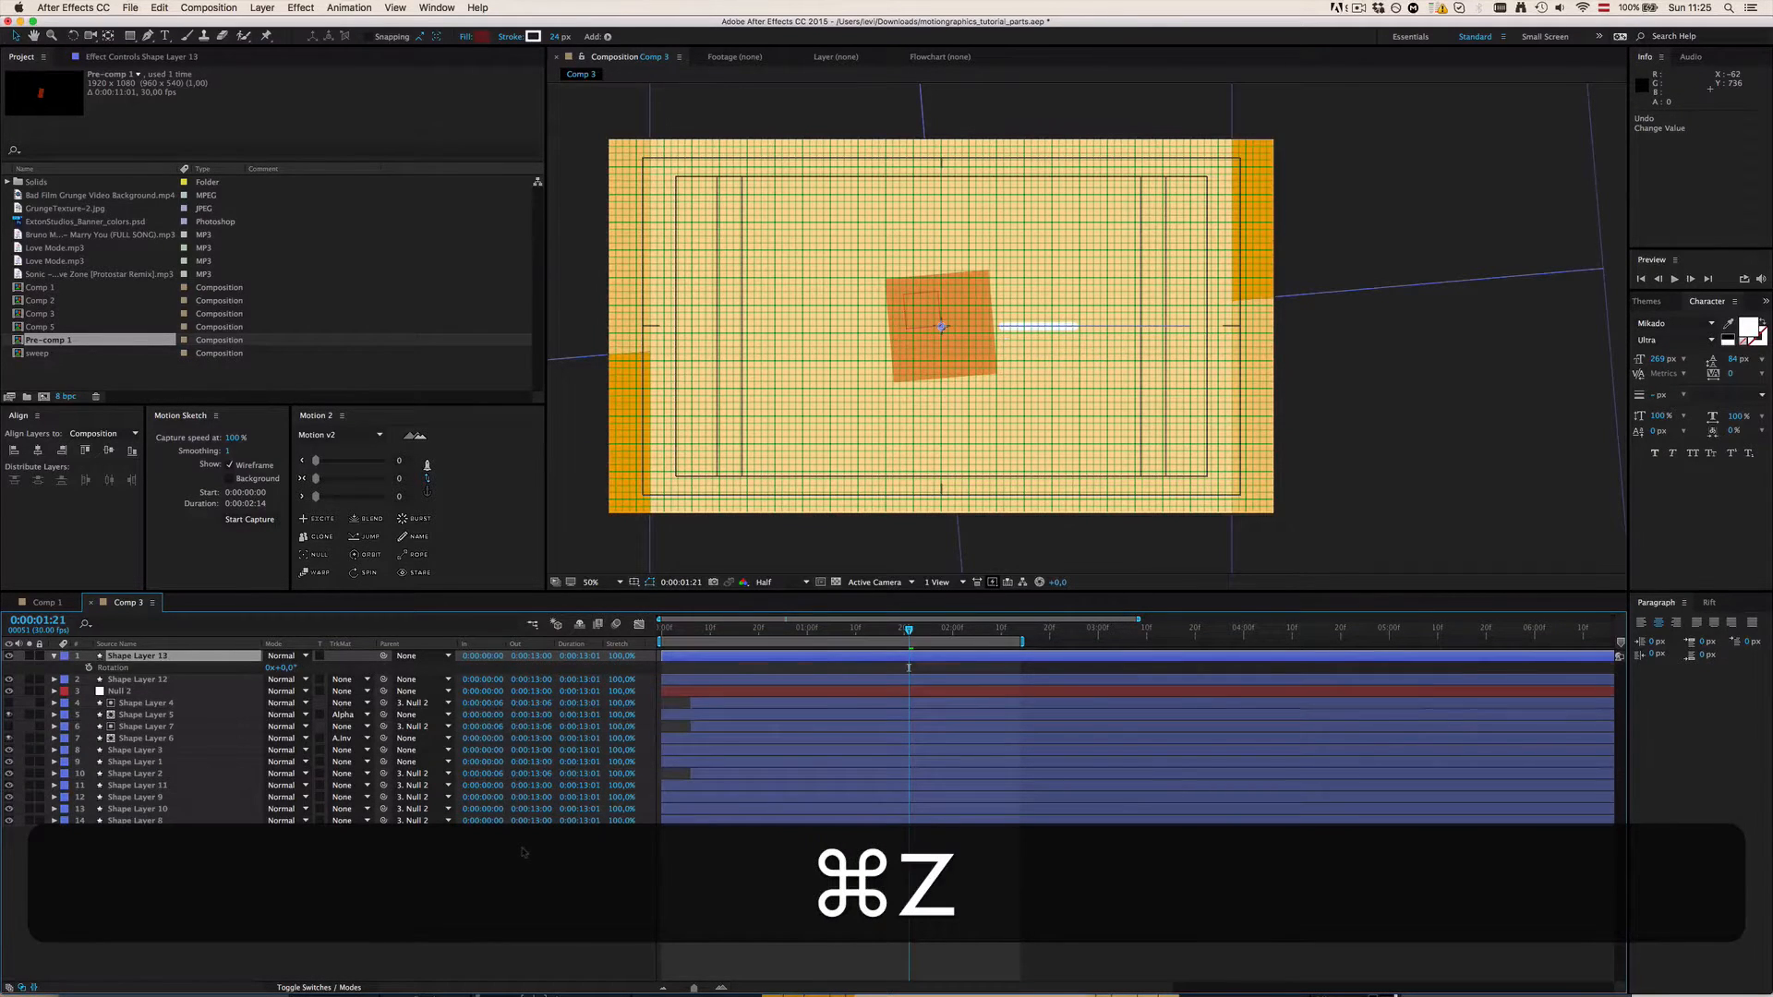
{"action": "key", "text": "super+z"}
Step: Add a Repeater to the line layer Shape Layer 12 and set its number of copies to 8
{"action": "left_click", "coordinate": [54, 656]}
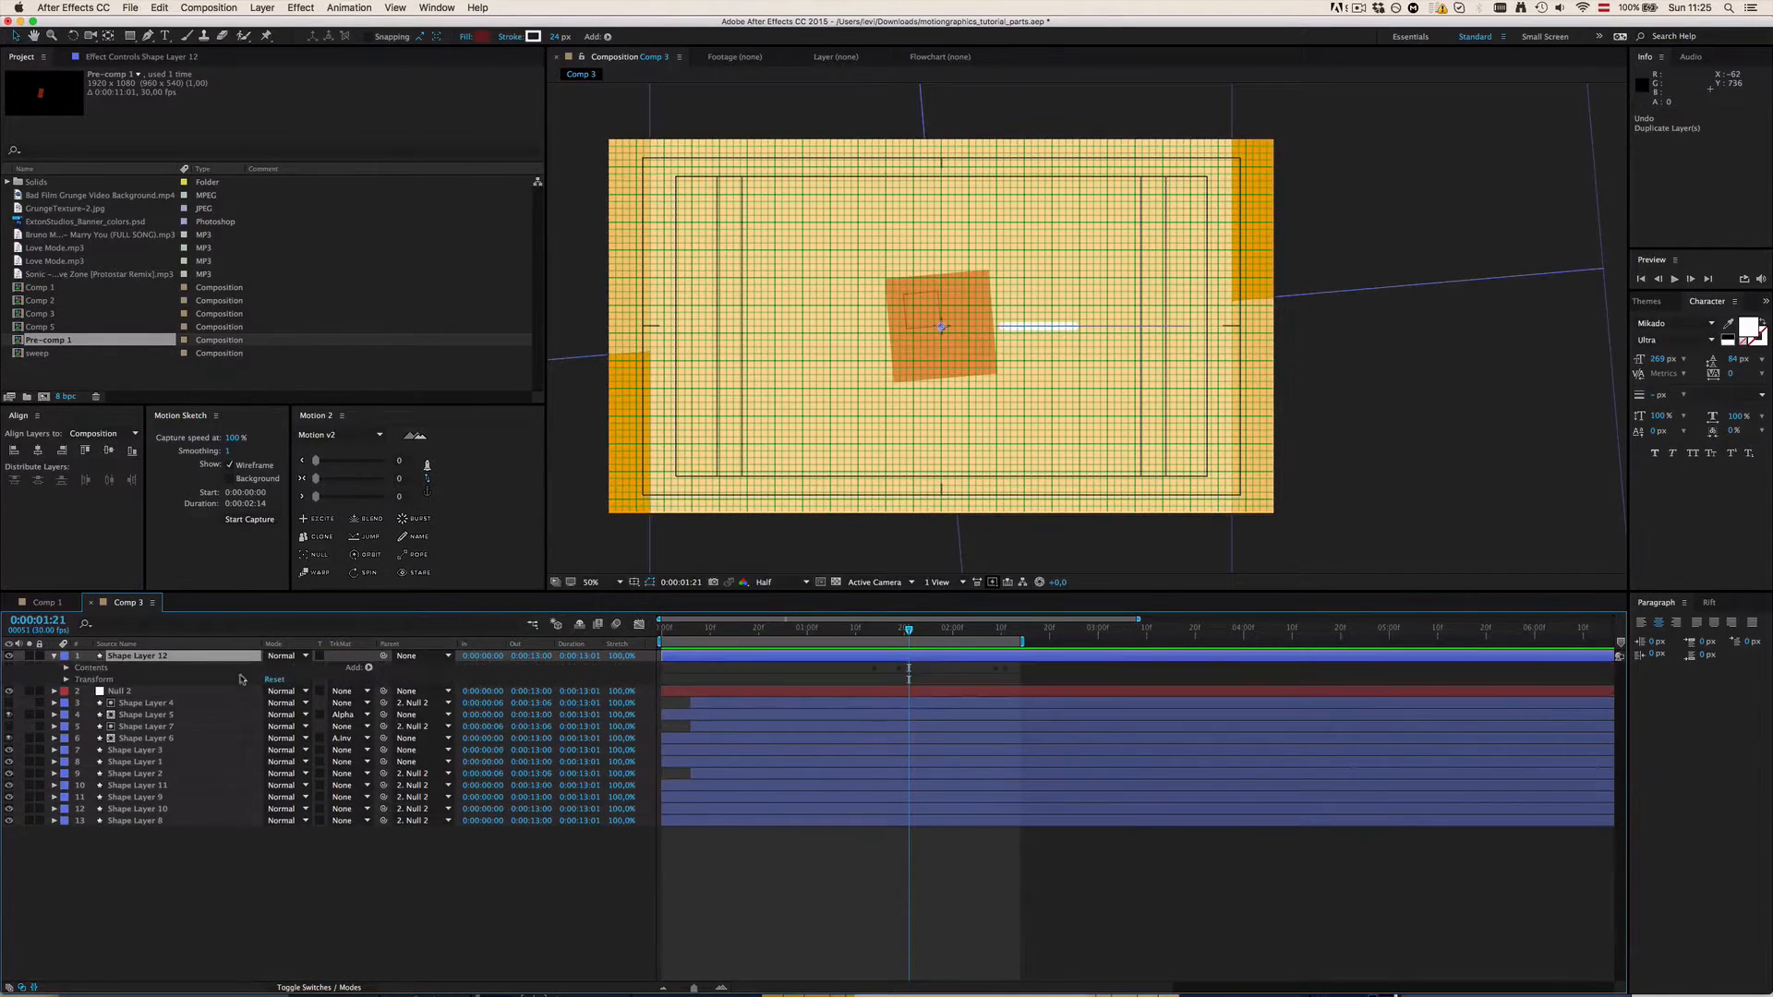
{"action": "left_click", "coordinate": [368, 668]}
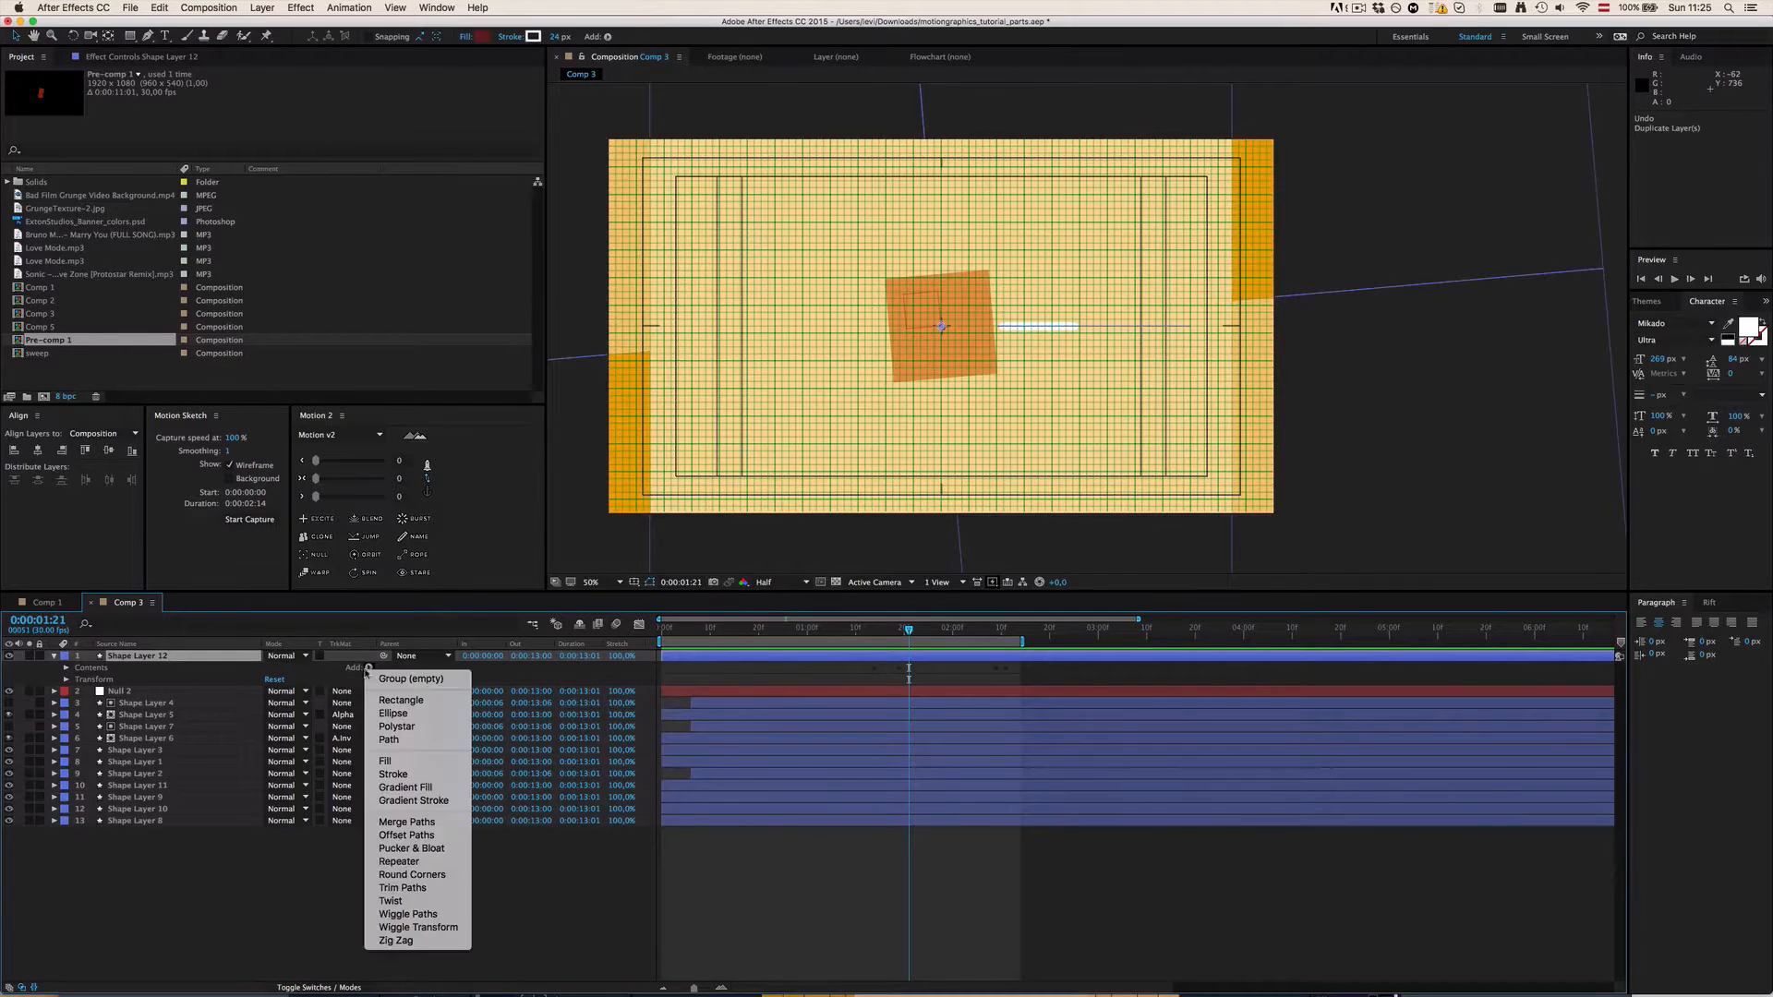
{"action": "left_click", "coordinate": [399, 861]}
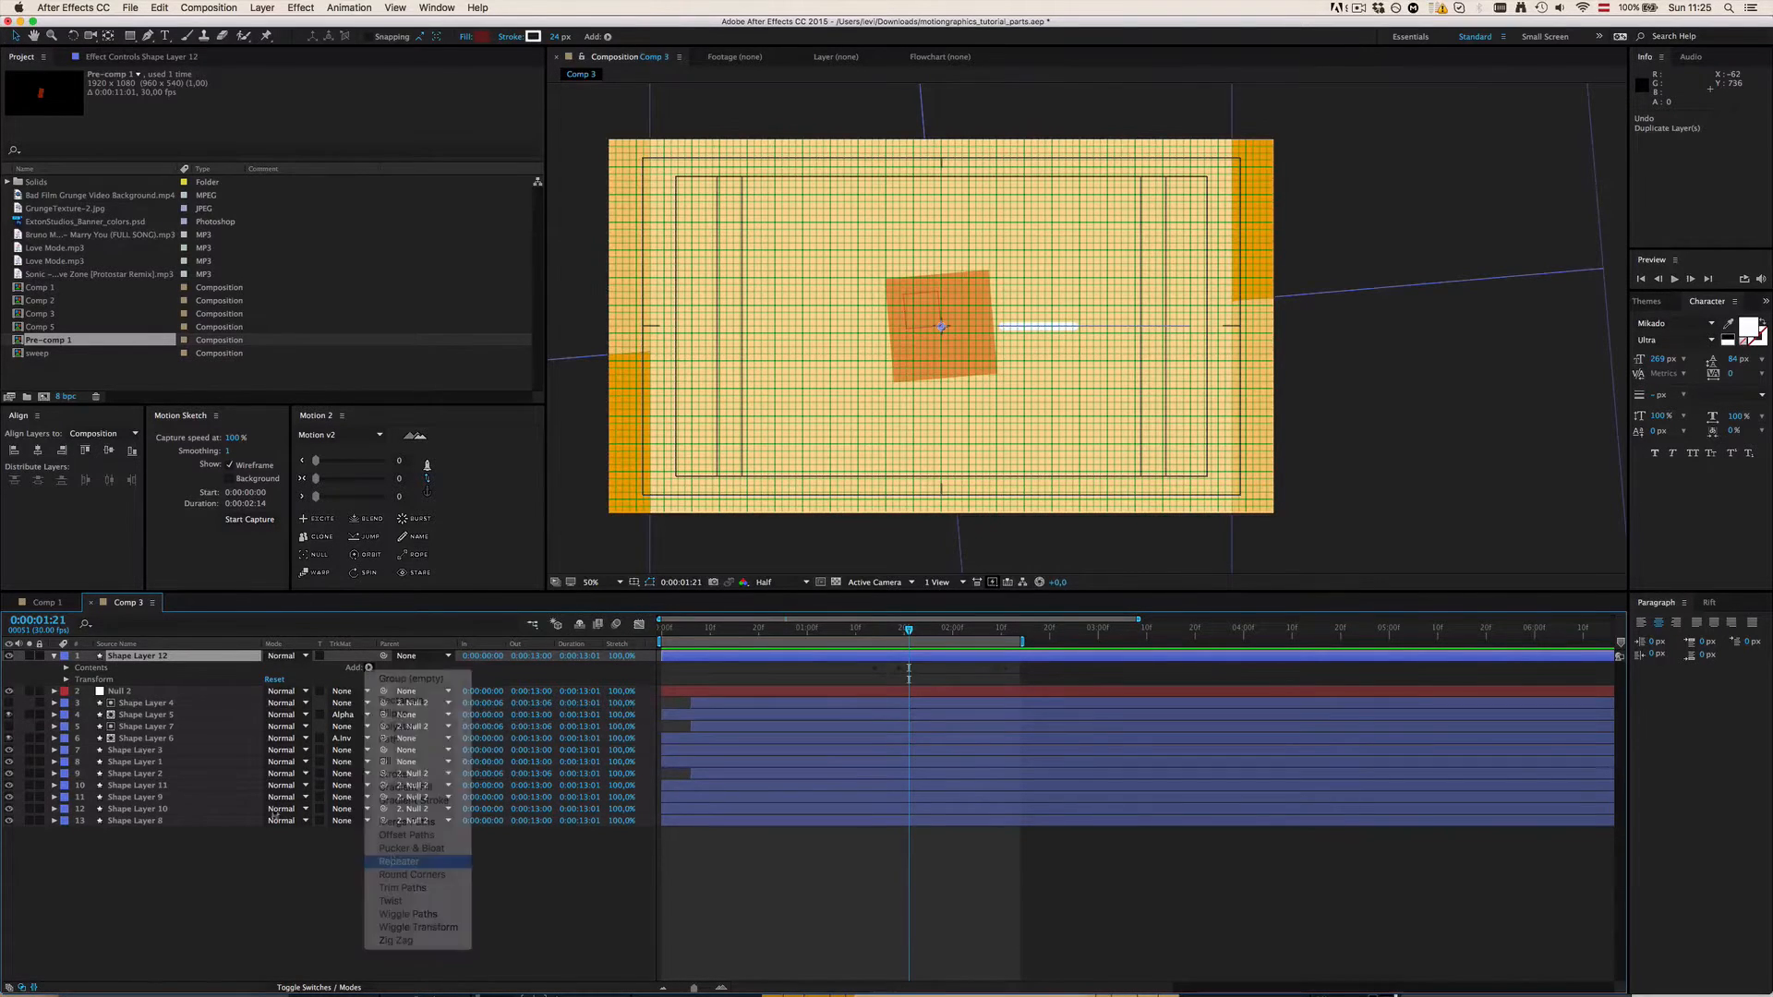
{"action": "left_click", "coordinate": [83, 705]}
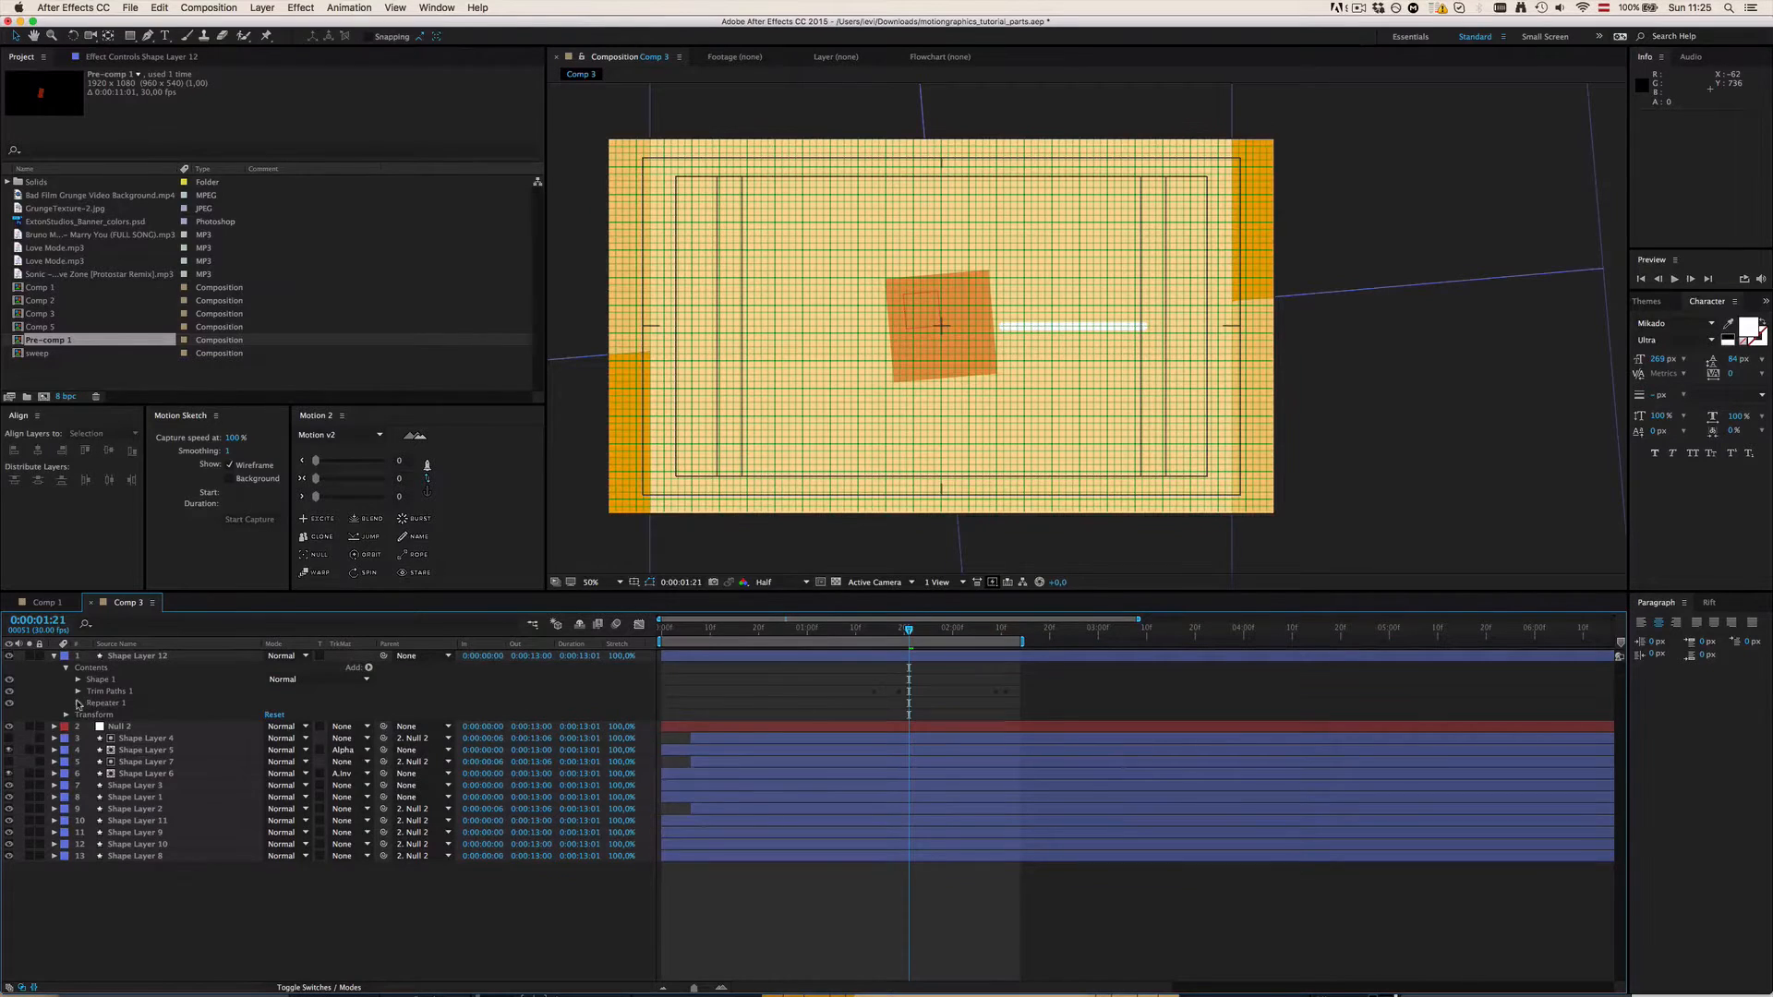
{"action": "left_click", "coordinate": [79, 704]}
{"action": "left_click", "coordinate": [272, 715]}
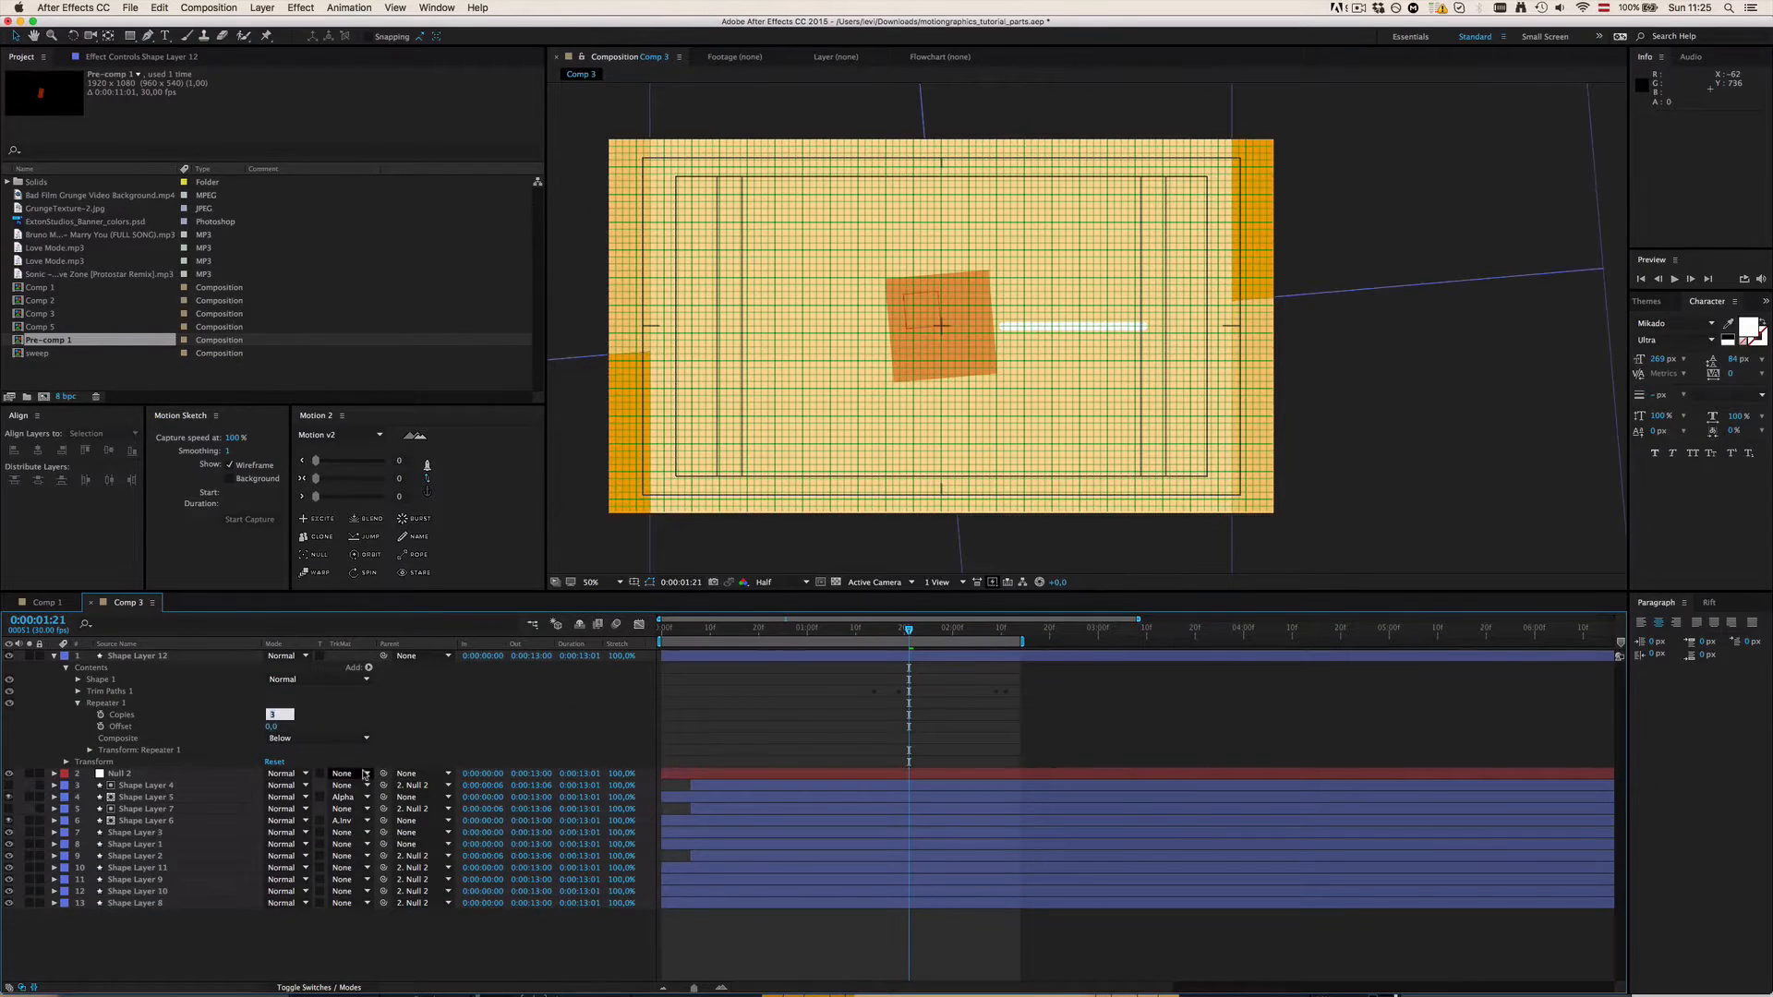
{"action": "type", "text": "8"}
{"action": "key", "text": "Return"}
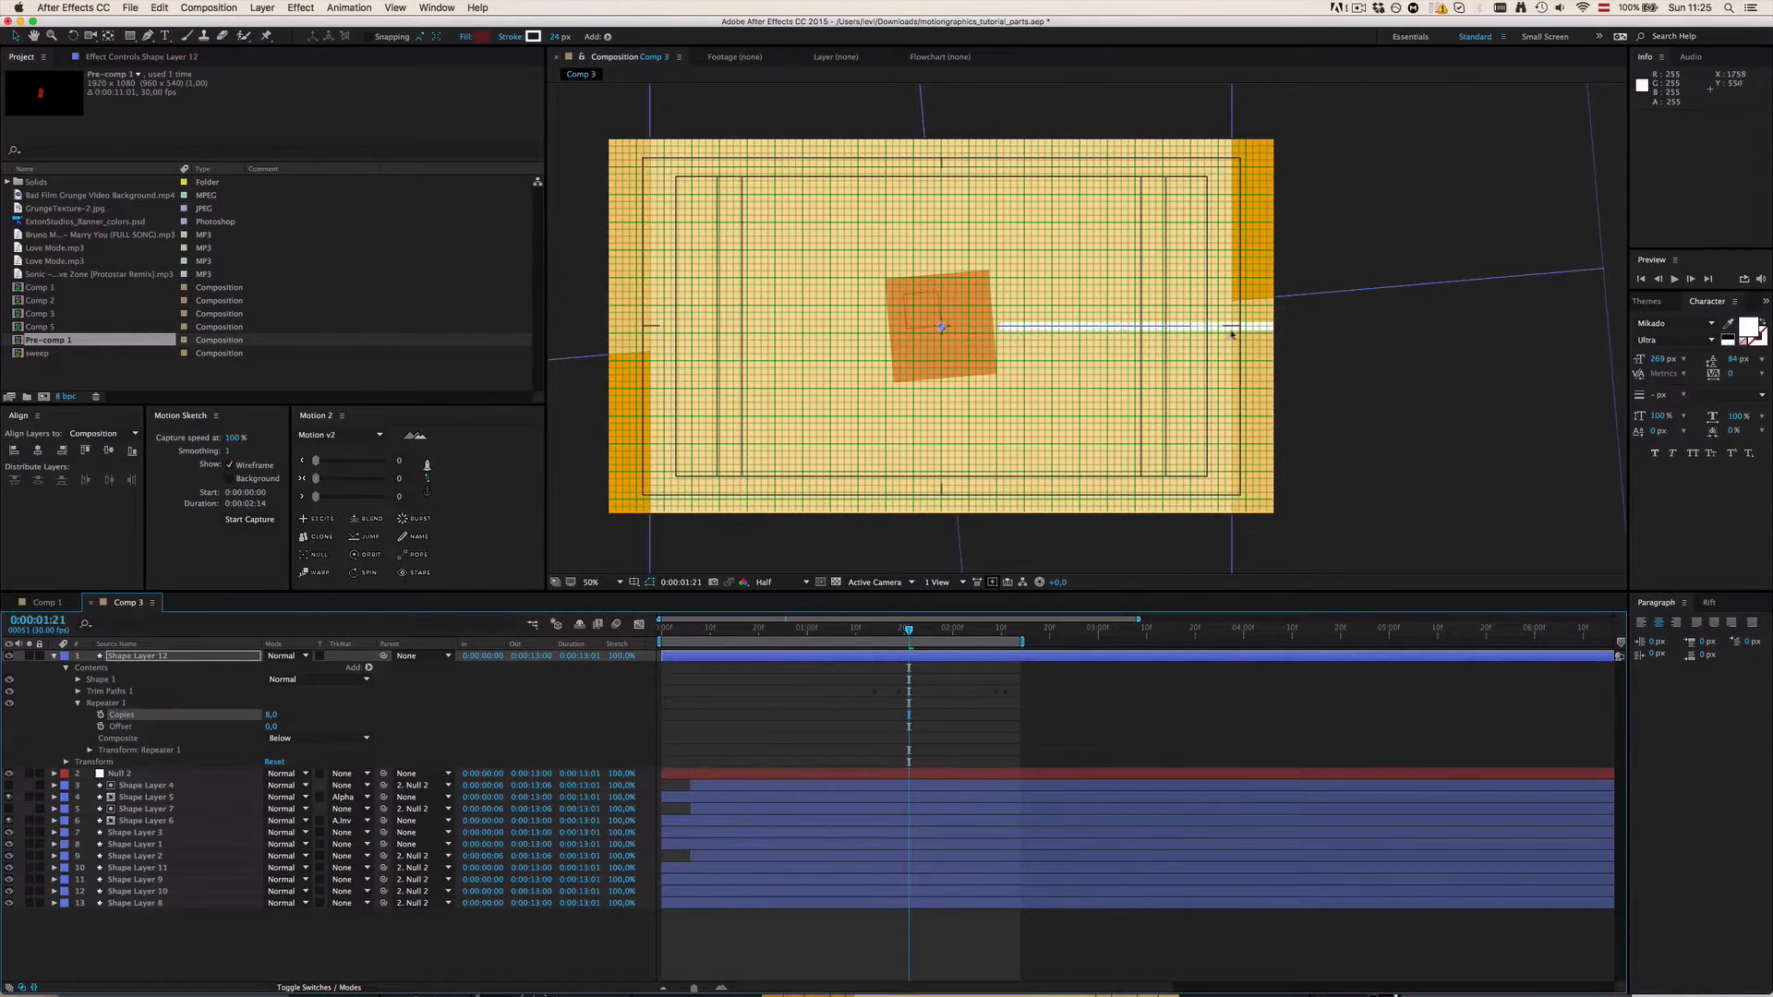
Step: Set the horizontal Position offset in the Repeater's transform to 0
{"action": "left_click", "coordinate": [90, 751]}
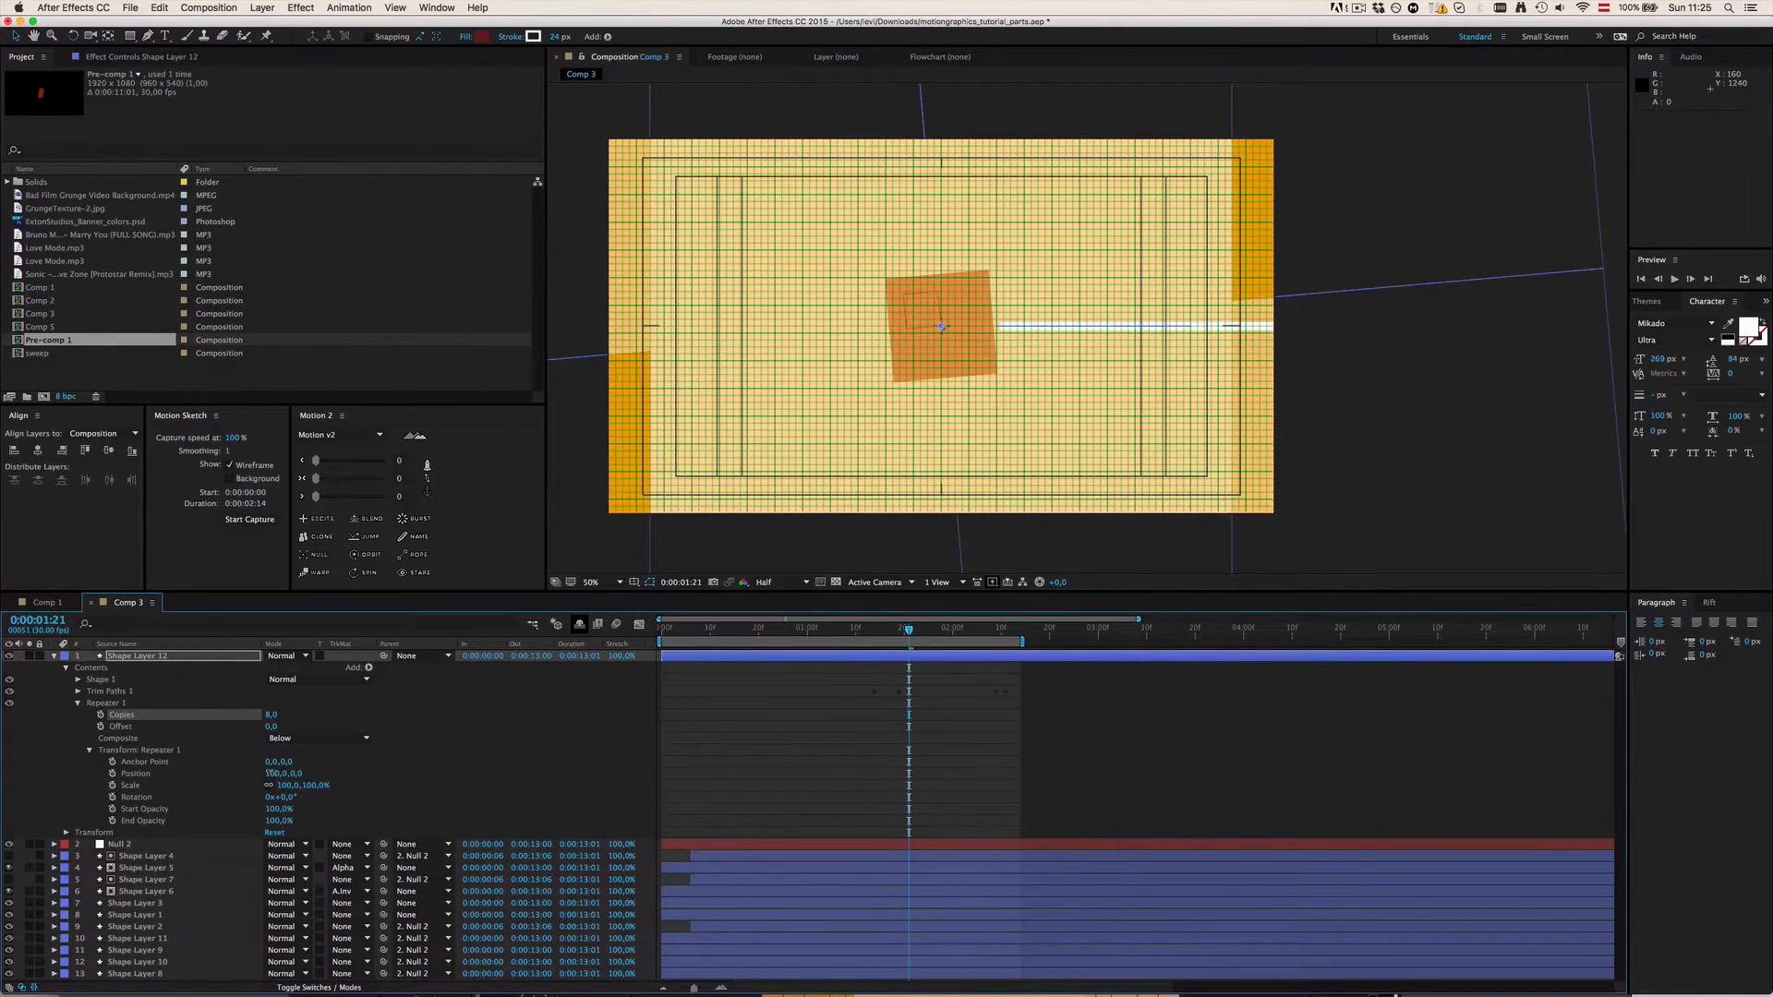
{"action": "left_click", "coordinate": [282, 777]}
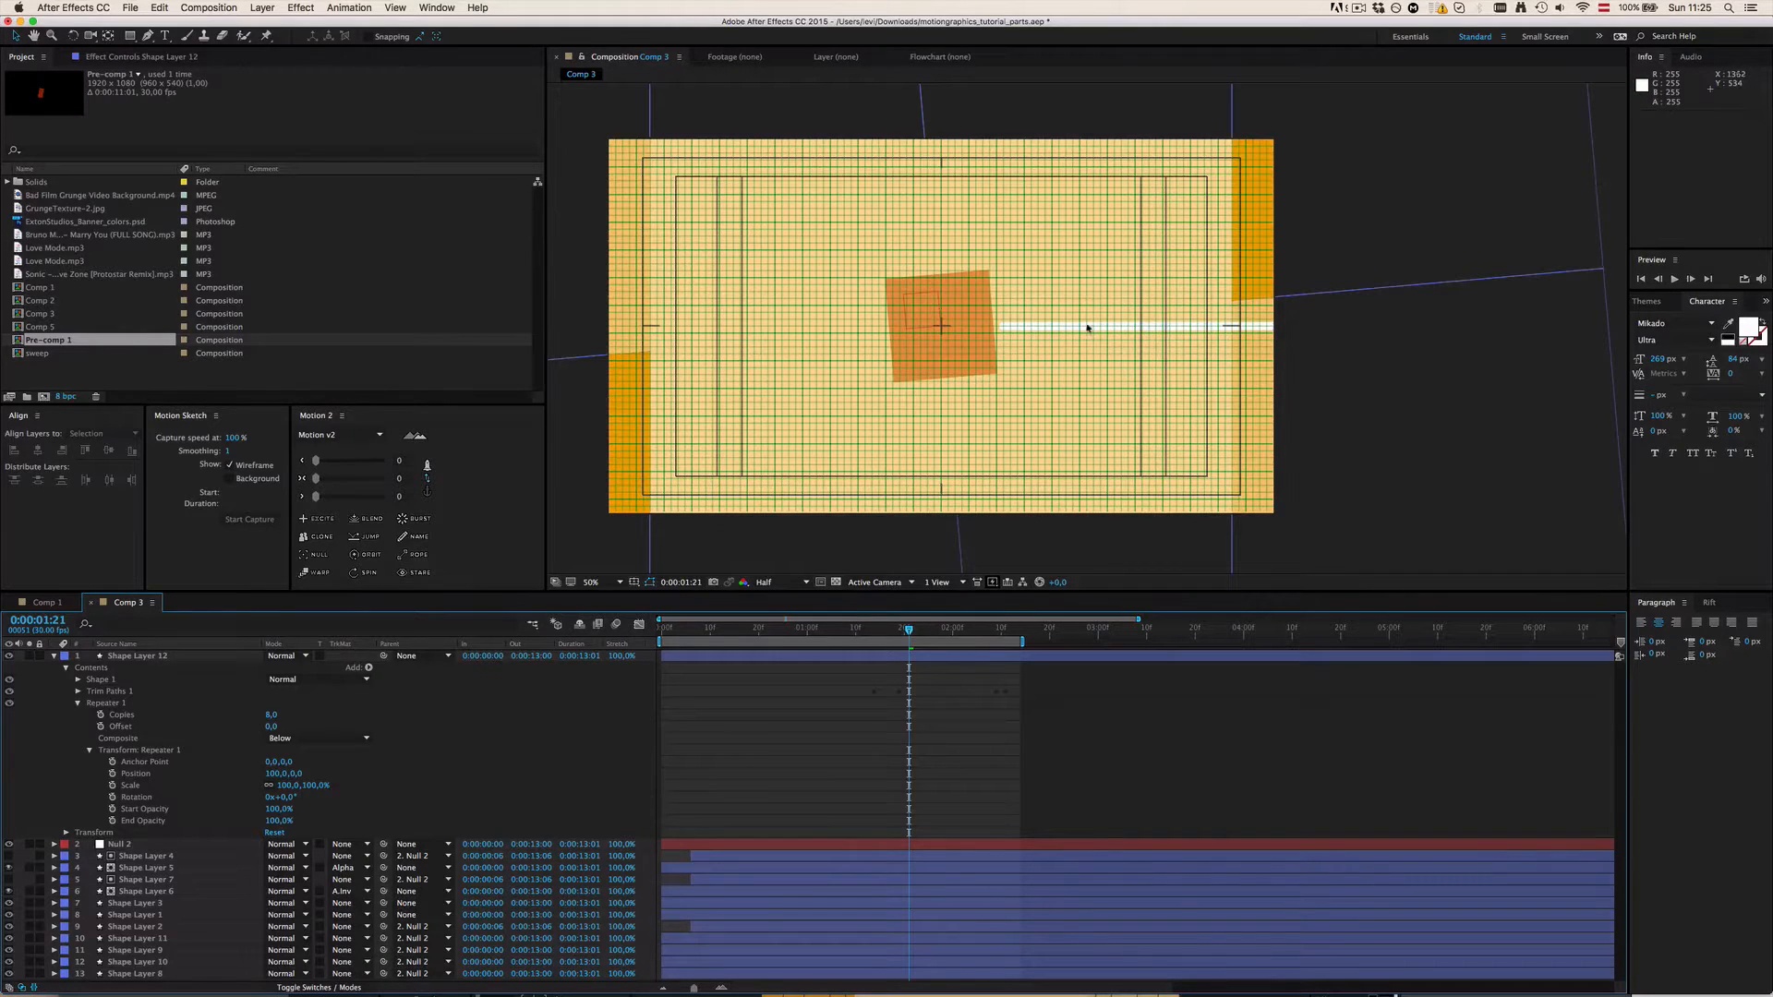
{"action": "left_click", "coordinate": [275, 776]}
{"action": "type", "text": "0"}
{"action": "key", "text": "Return"}
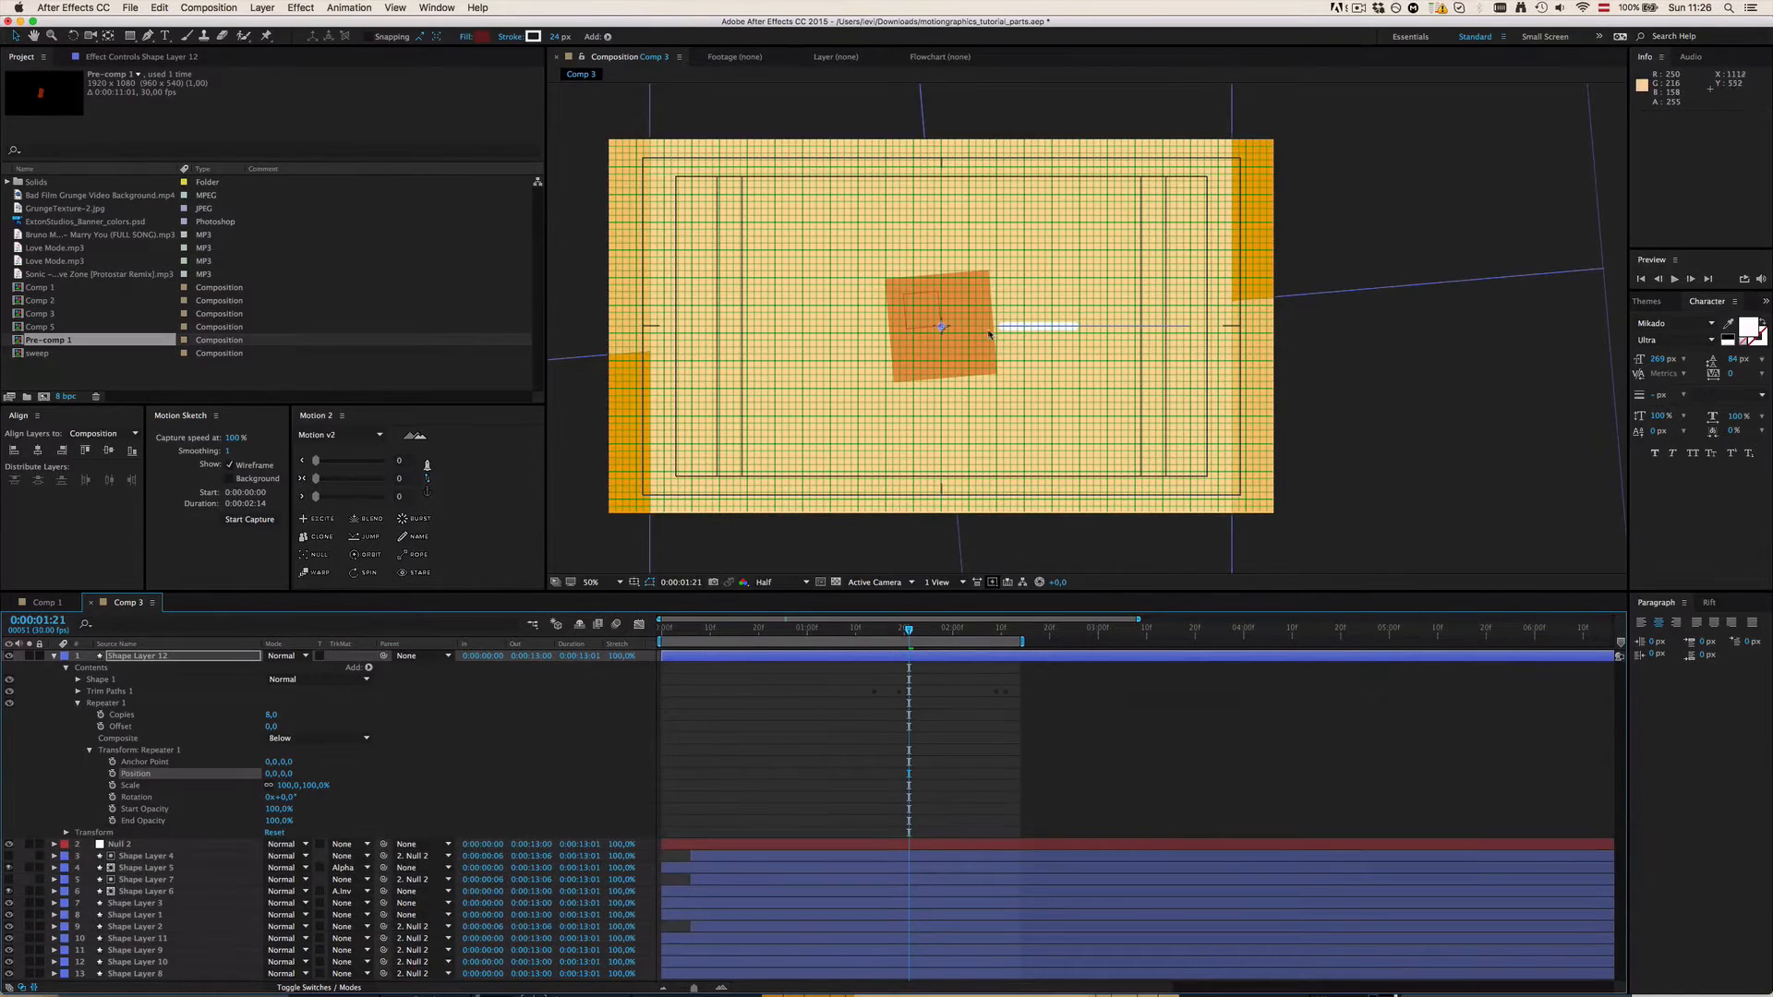
Step: Set the Repeater's transform Rotation to 360/8 so the eight copies spread evenly around the centre
{"action": "scroll", "coordinate": [942, 326], "scroll_direction": "up", "scroll_amount": 1}
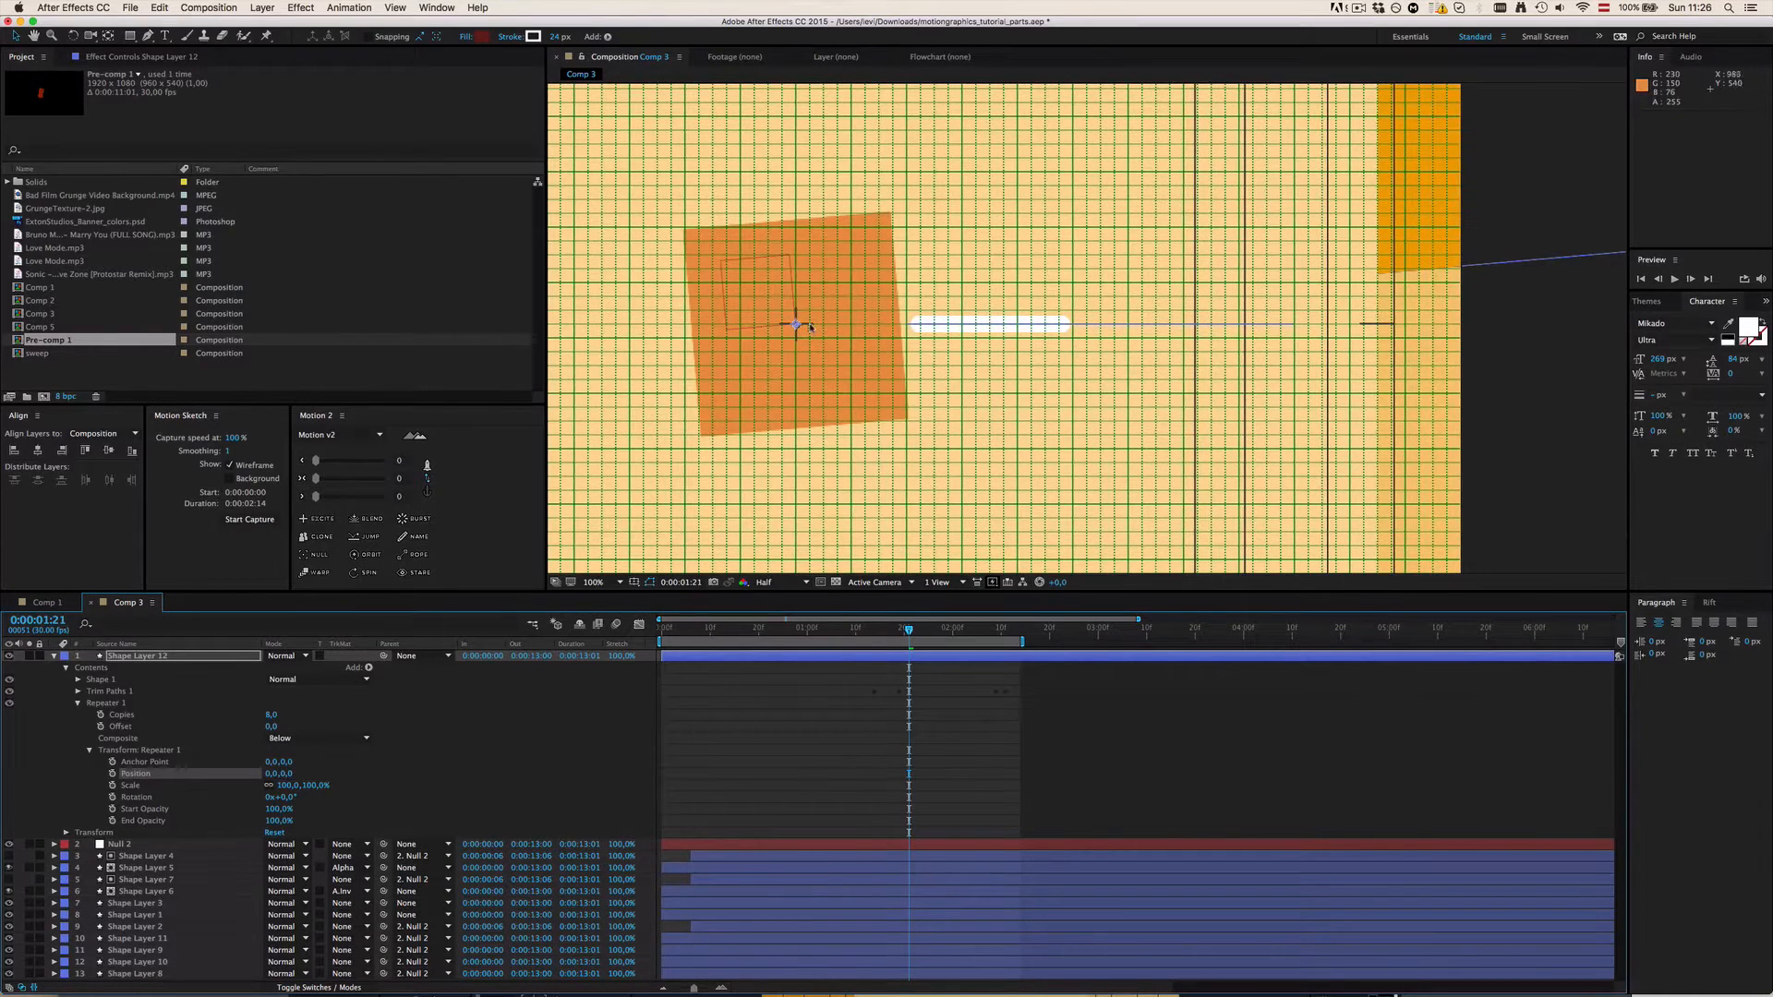
{"action": "left_click", "coordinate": [287, 798]}
{"action": "left_click", "coordinate": [385, 819]}
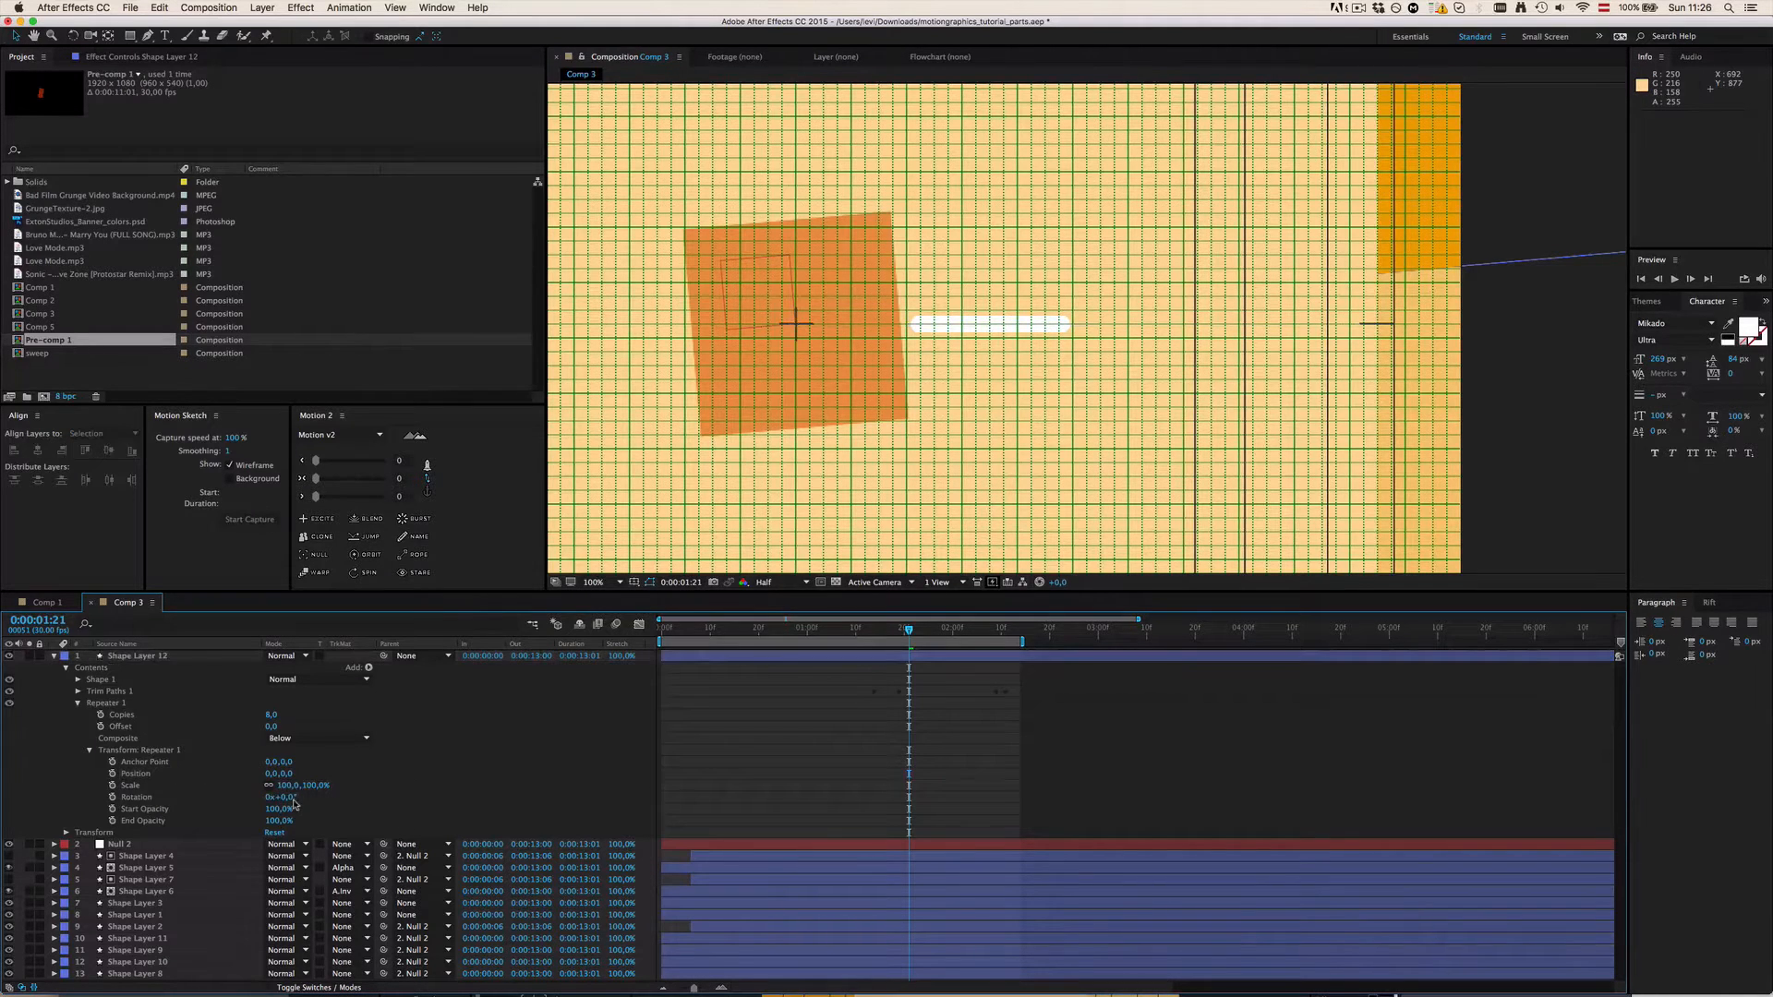
{"action": "left_click_drag", "start_coordinate": [281, 799], "coordinate": [303, 803]}
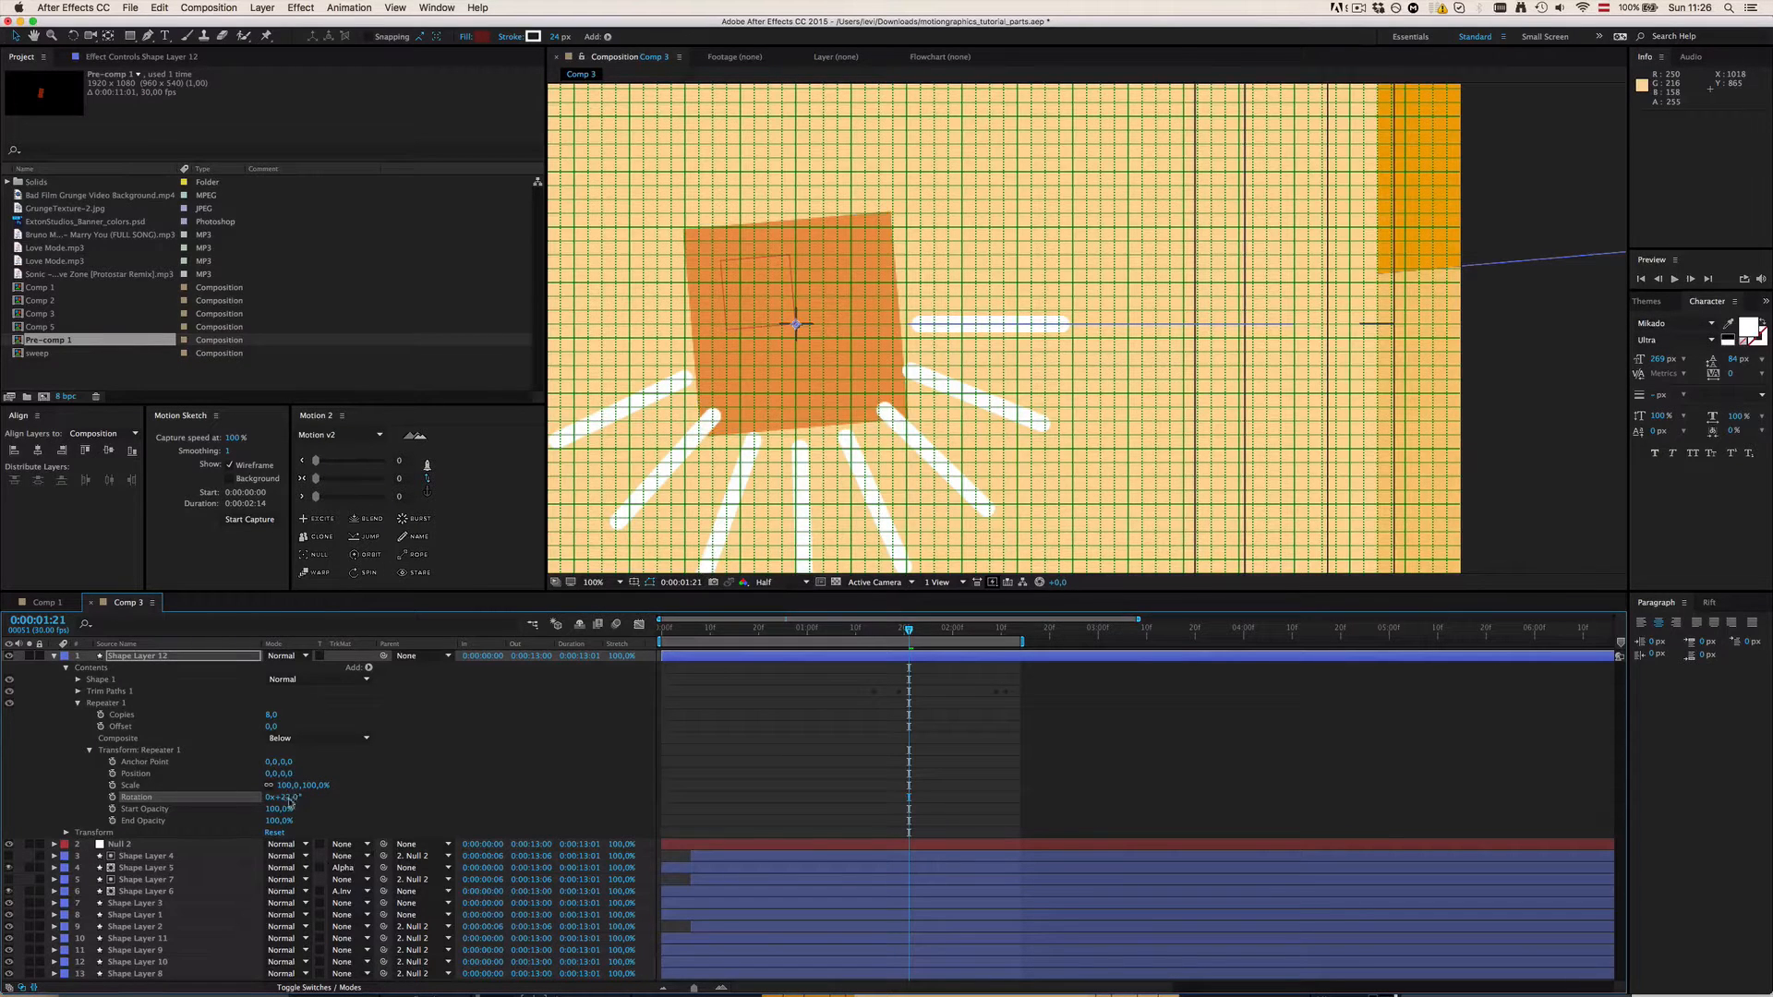
{"action": "left_click", "coordinate": [289, 800]}
{"action": "type", "text": "360"}
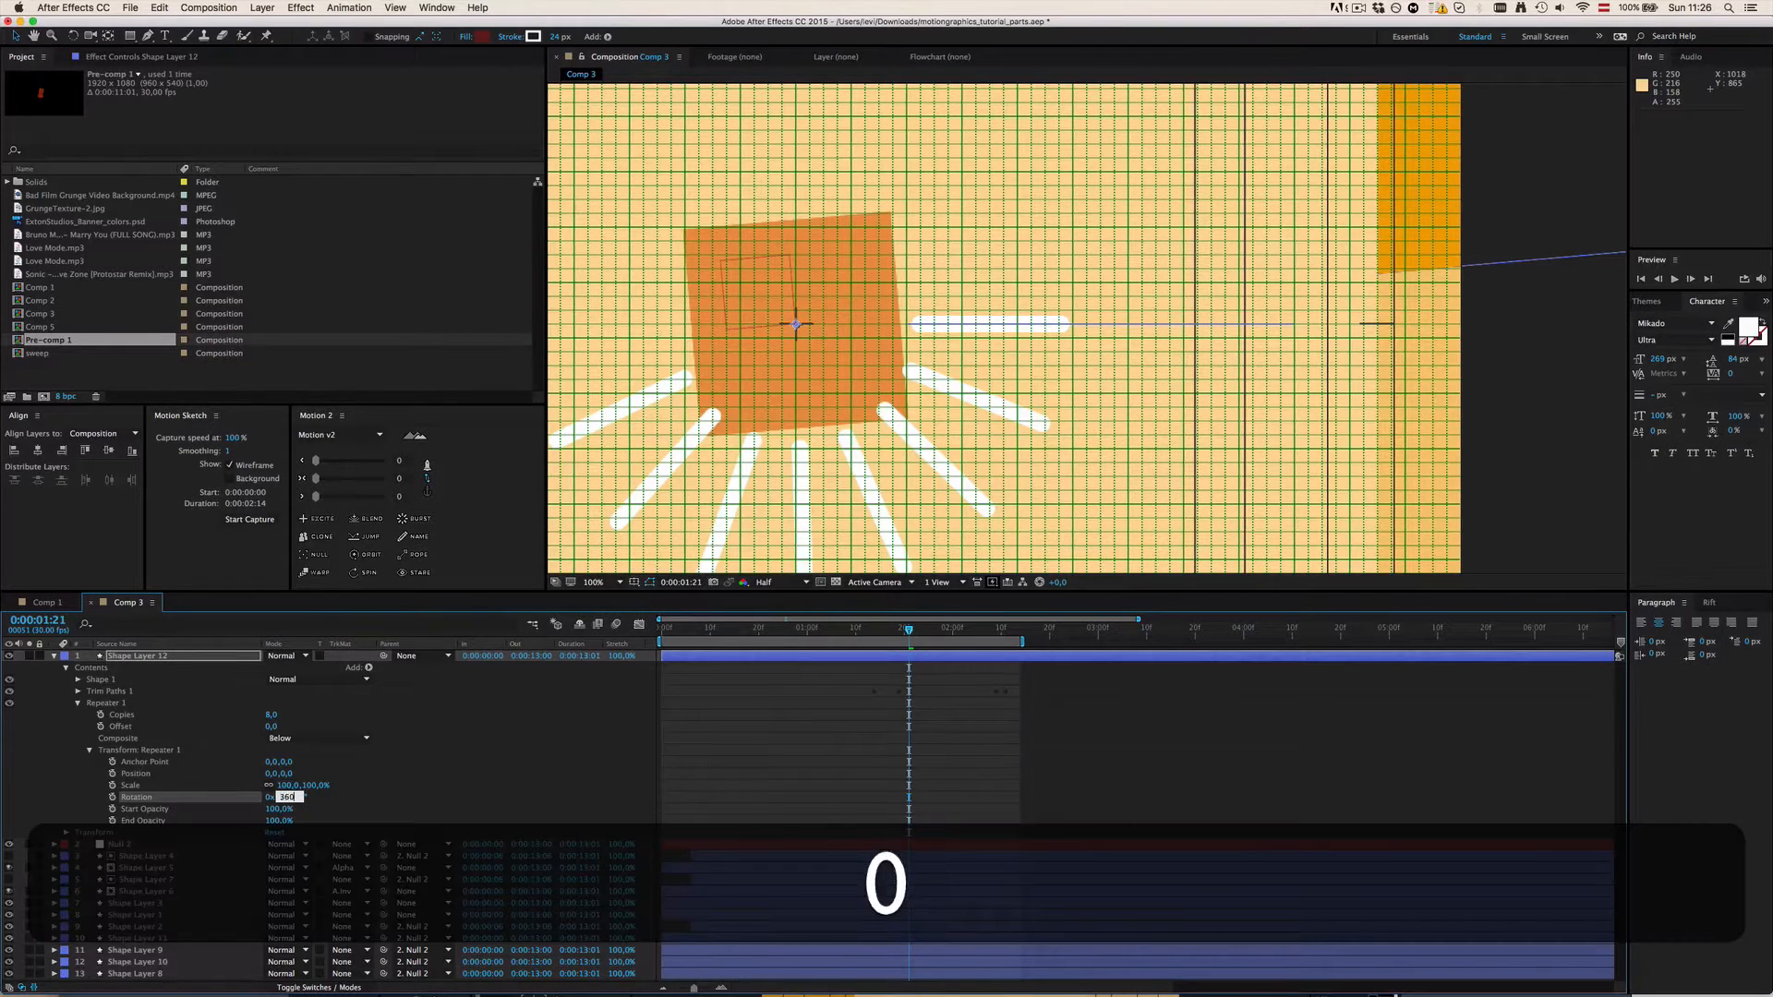
{"action": "type", "text": "/8"}
{"action": "key", "text": "Return"}
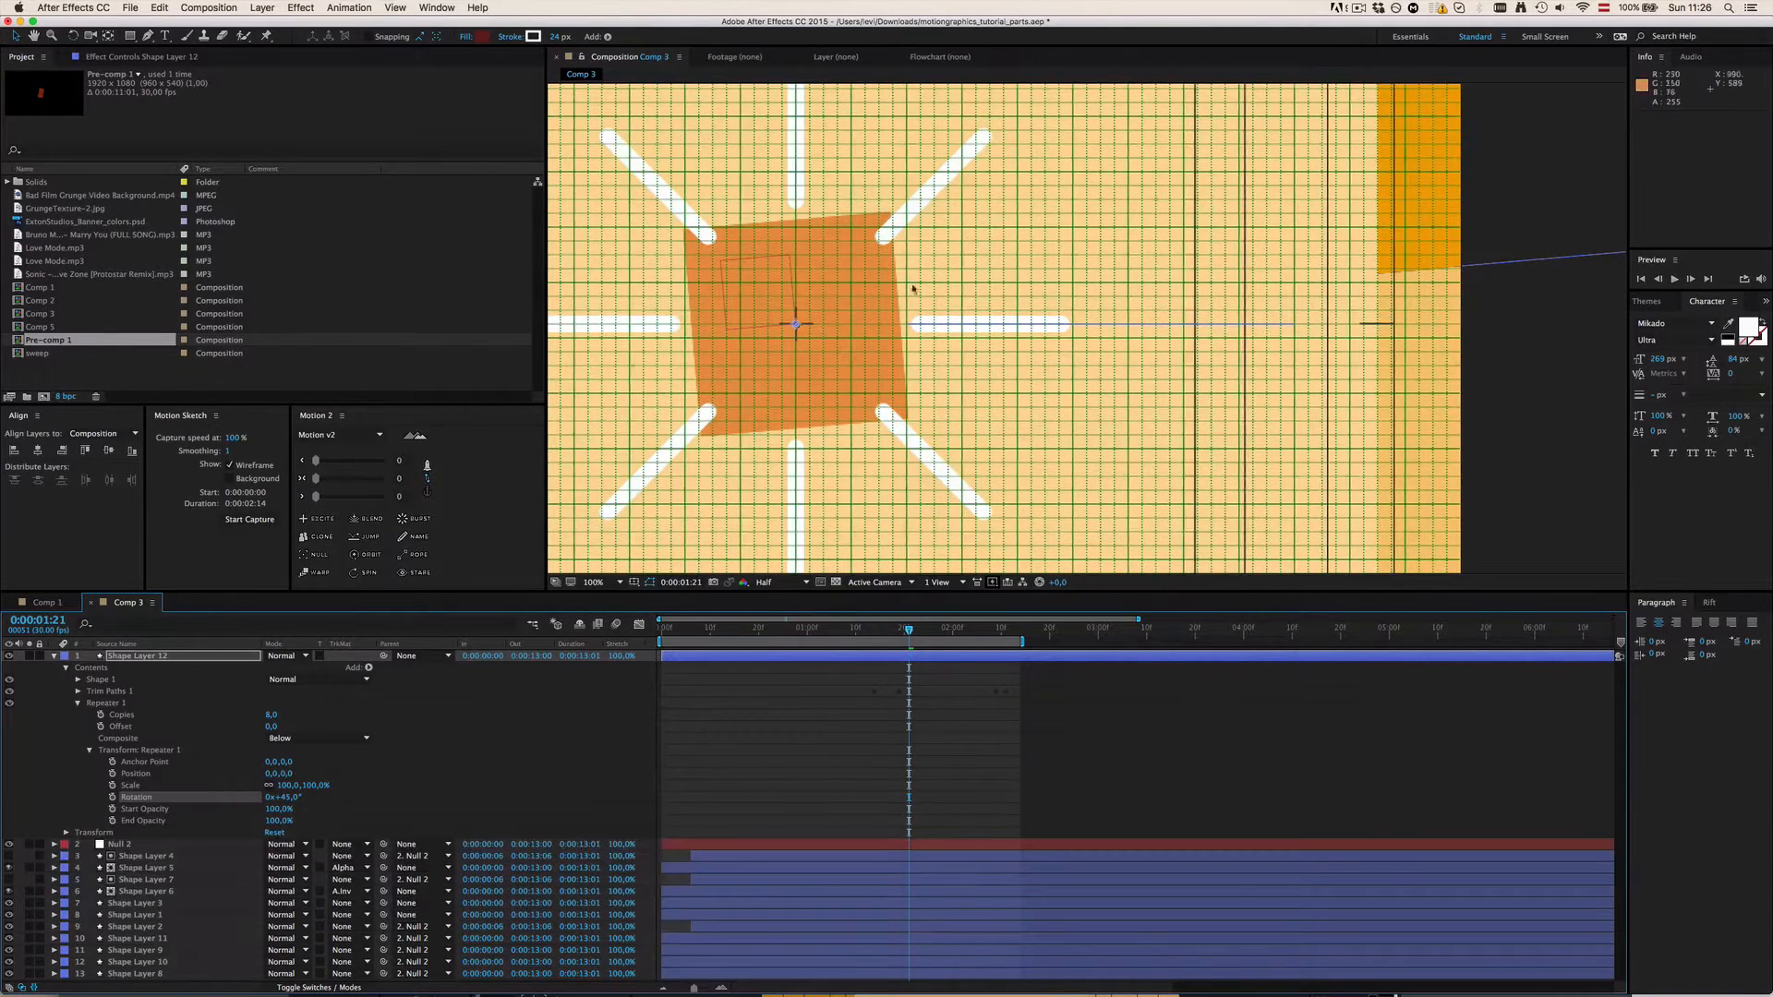
Step: Move the line layer Shape Layer 12 directly below Shape Layer 5 in the layer stack and play back the burst
{"action": "scroll", "coordinate": [912, 289], "scroll_direction": "down", "scroll_amount": 2}
{"action": "left_click", "coordinate": [854, 697]}
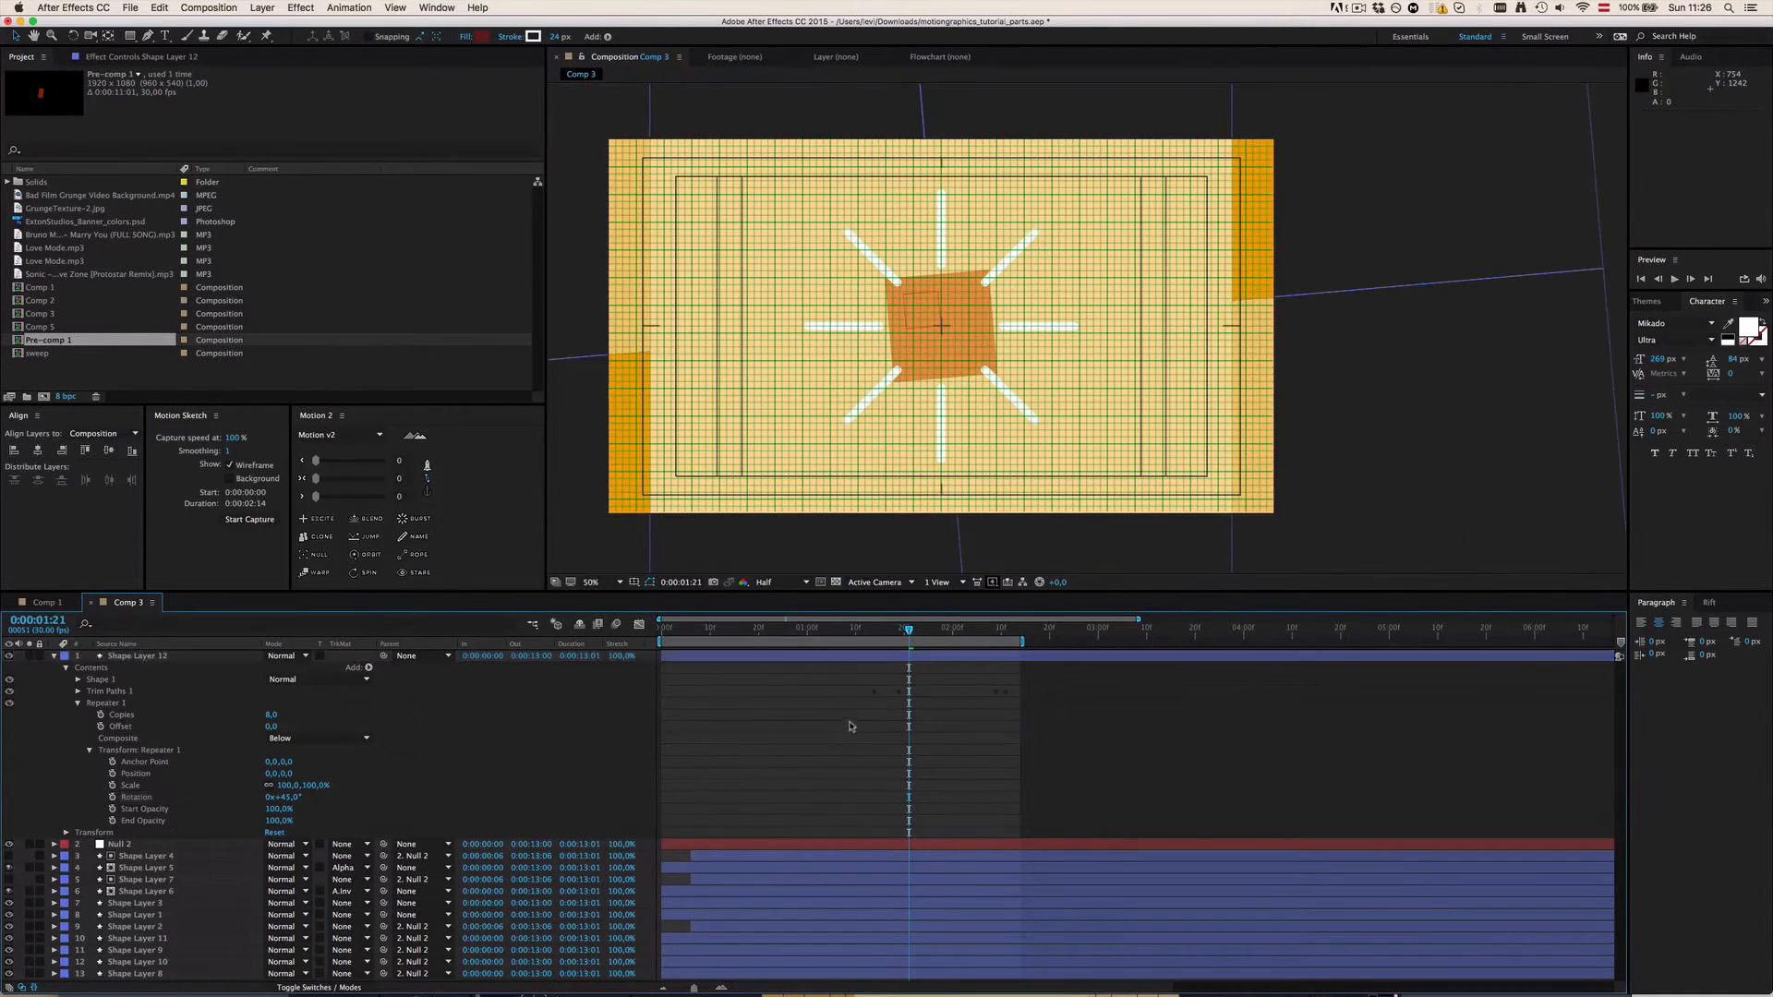
{"action": "left_click", "coordinate": [894, 635]}
{"action": "left_click", "coordinate": [148, 656]}
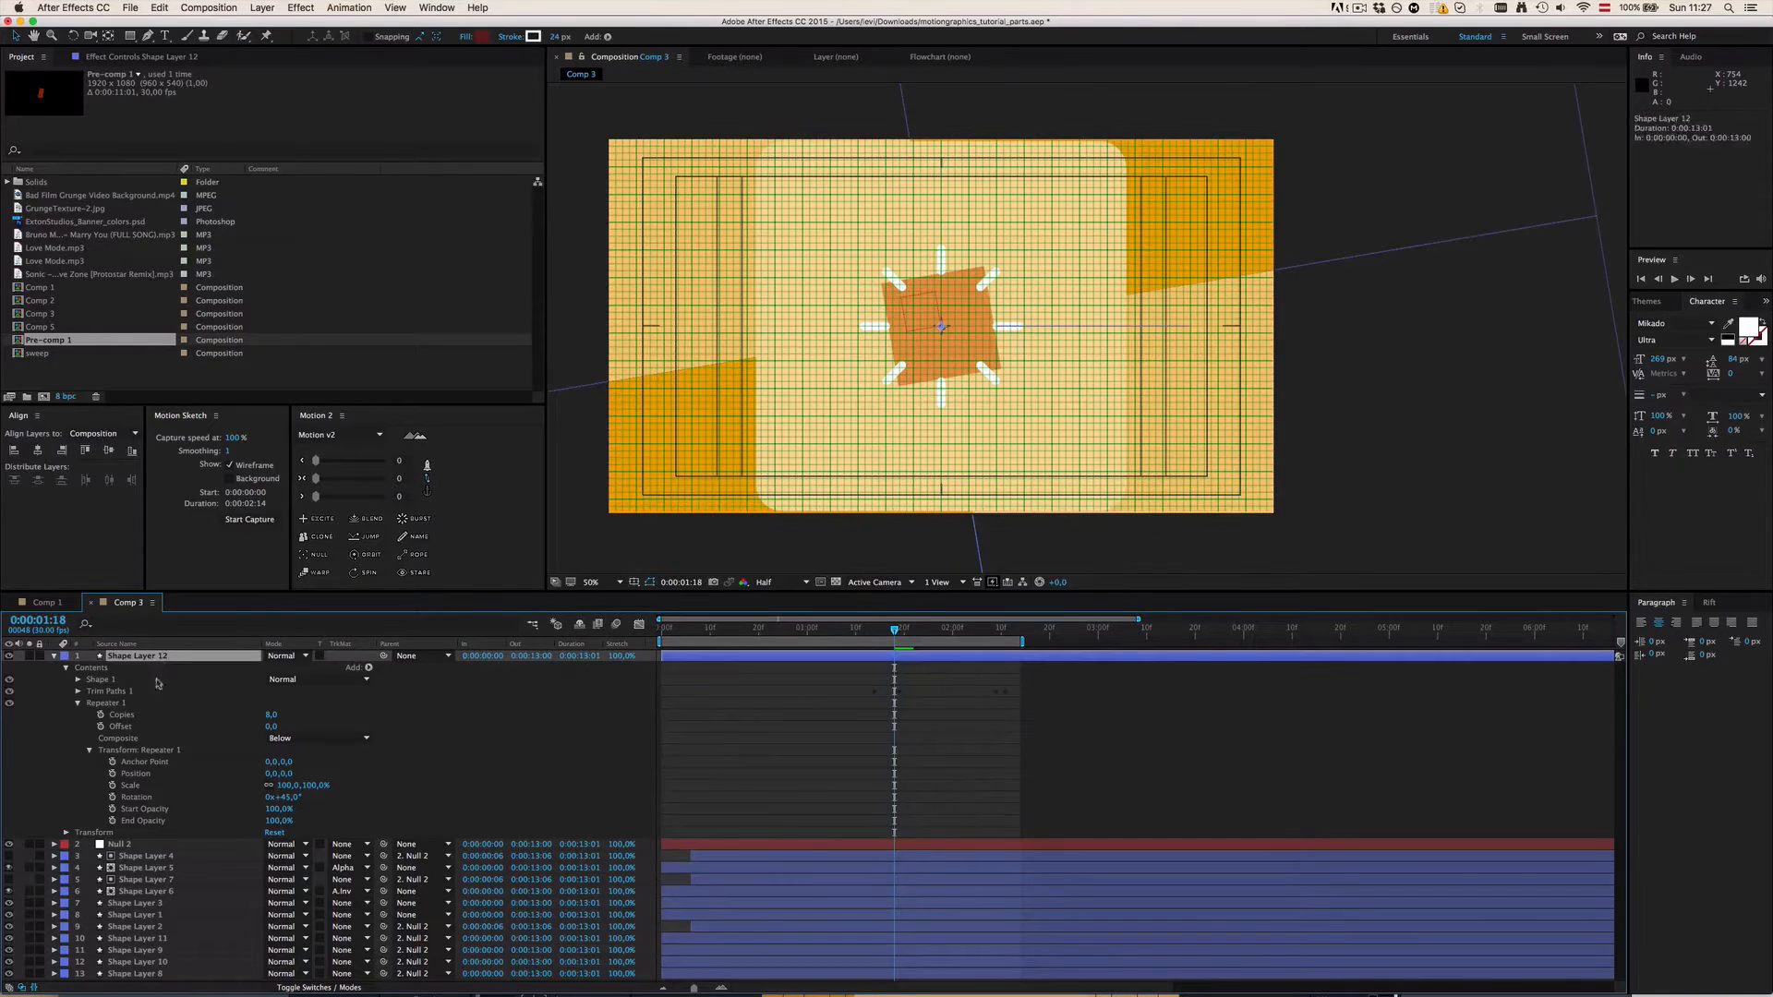
{"action": "left_click_drag", "start_coordinate": [157, 684], "coordinate": [169, 880]}
{"action": "key", "text": "space"}
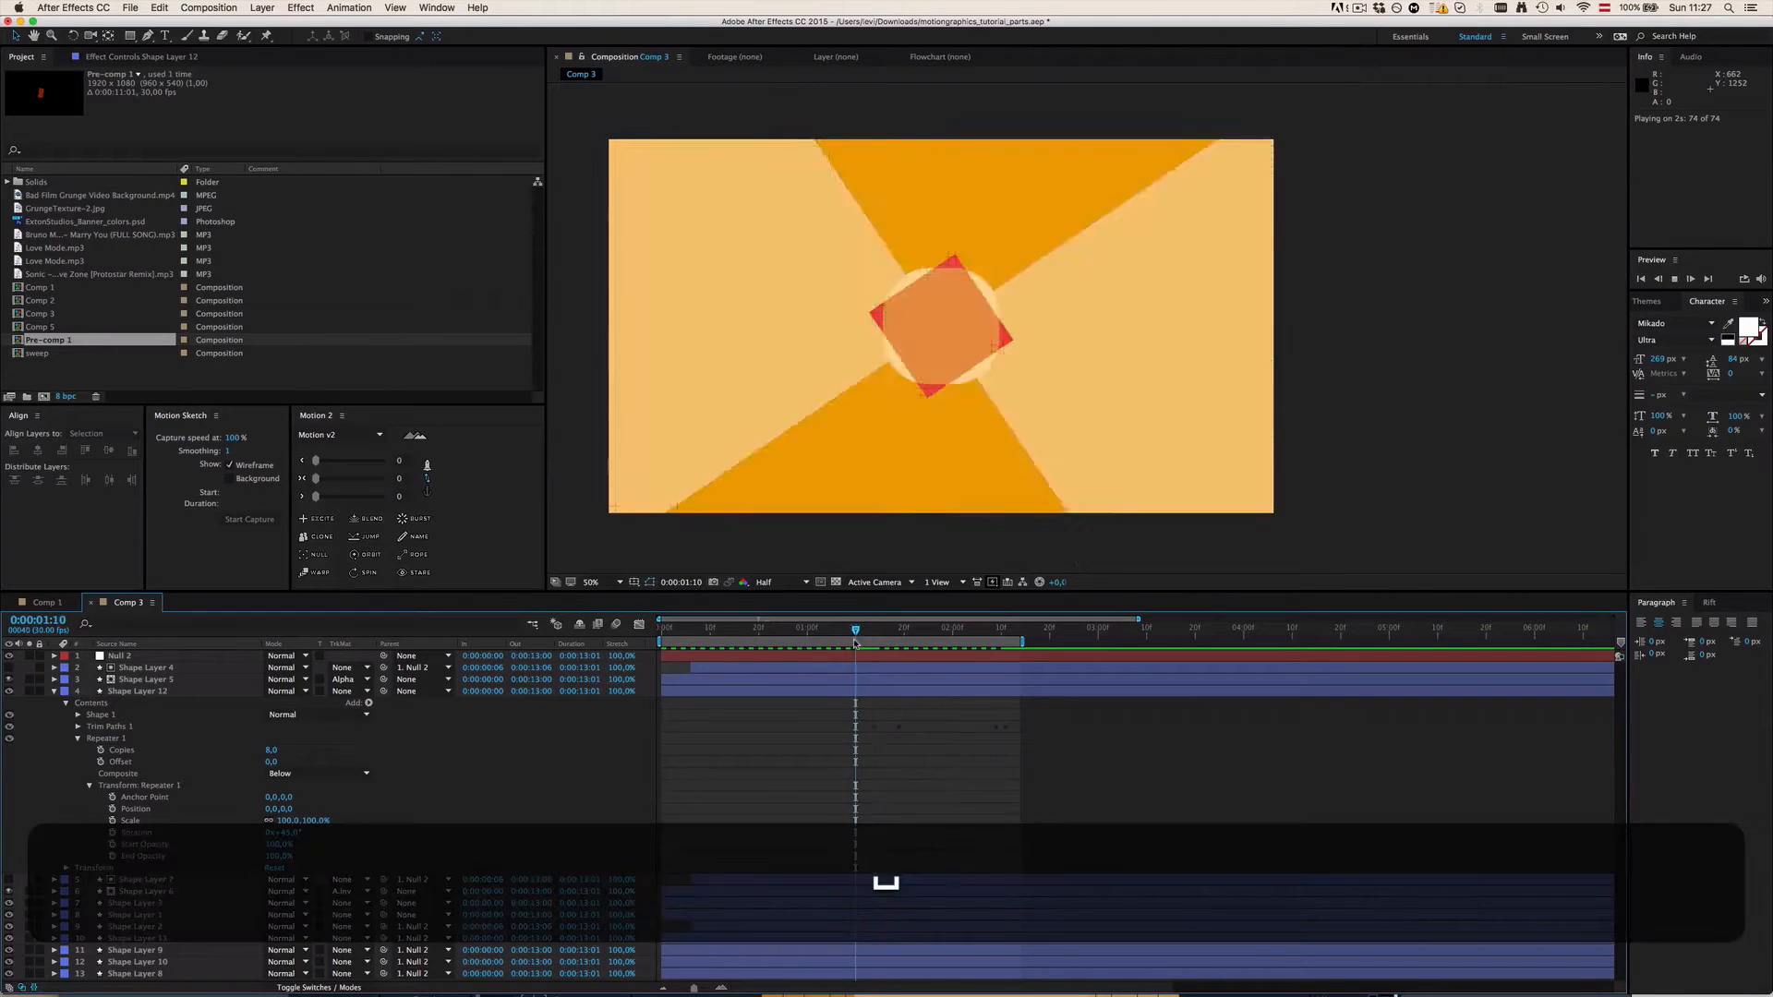
{"action": "key", "text": "space"}
Step: Shorten the line on Shape Layer 12 by moving its outer end point inward to about 790, 270
{"action": "left_click", "coordinate": [921, 685]}
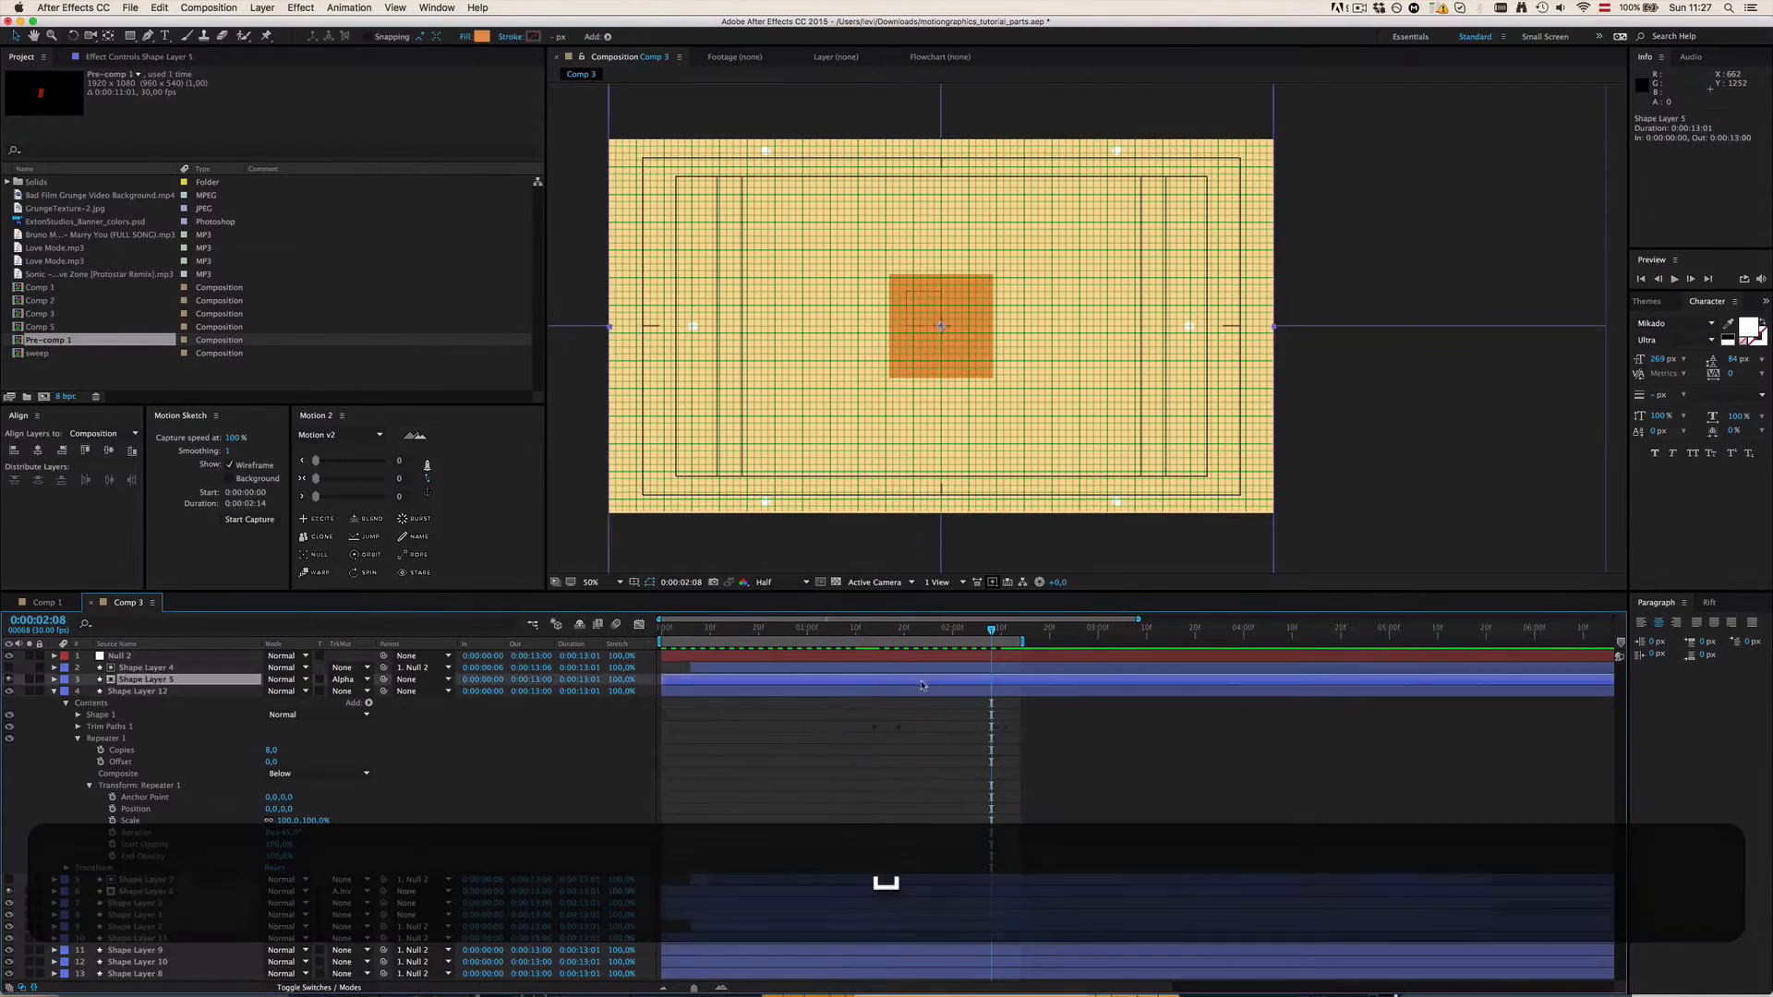
{"action": "left_click", "coordinate": [922, 692]}
{"action": "key", "text": "g"}
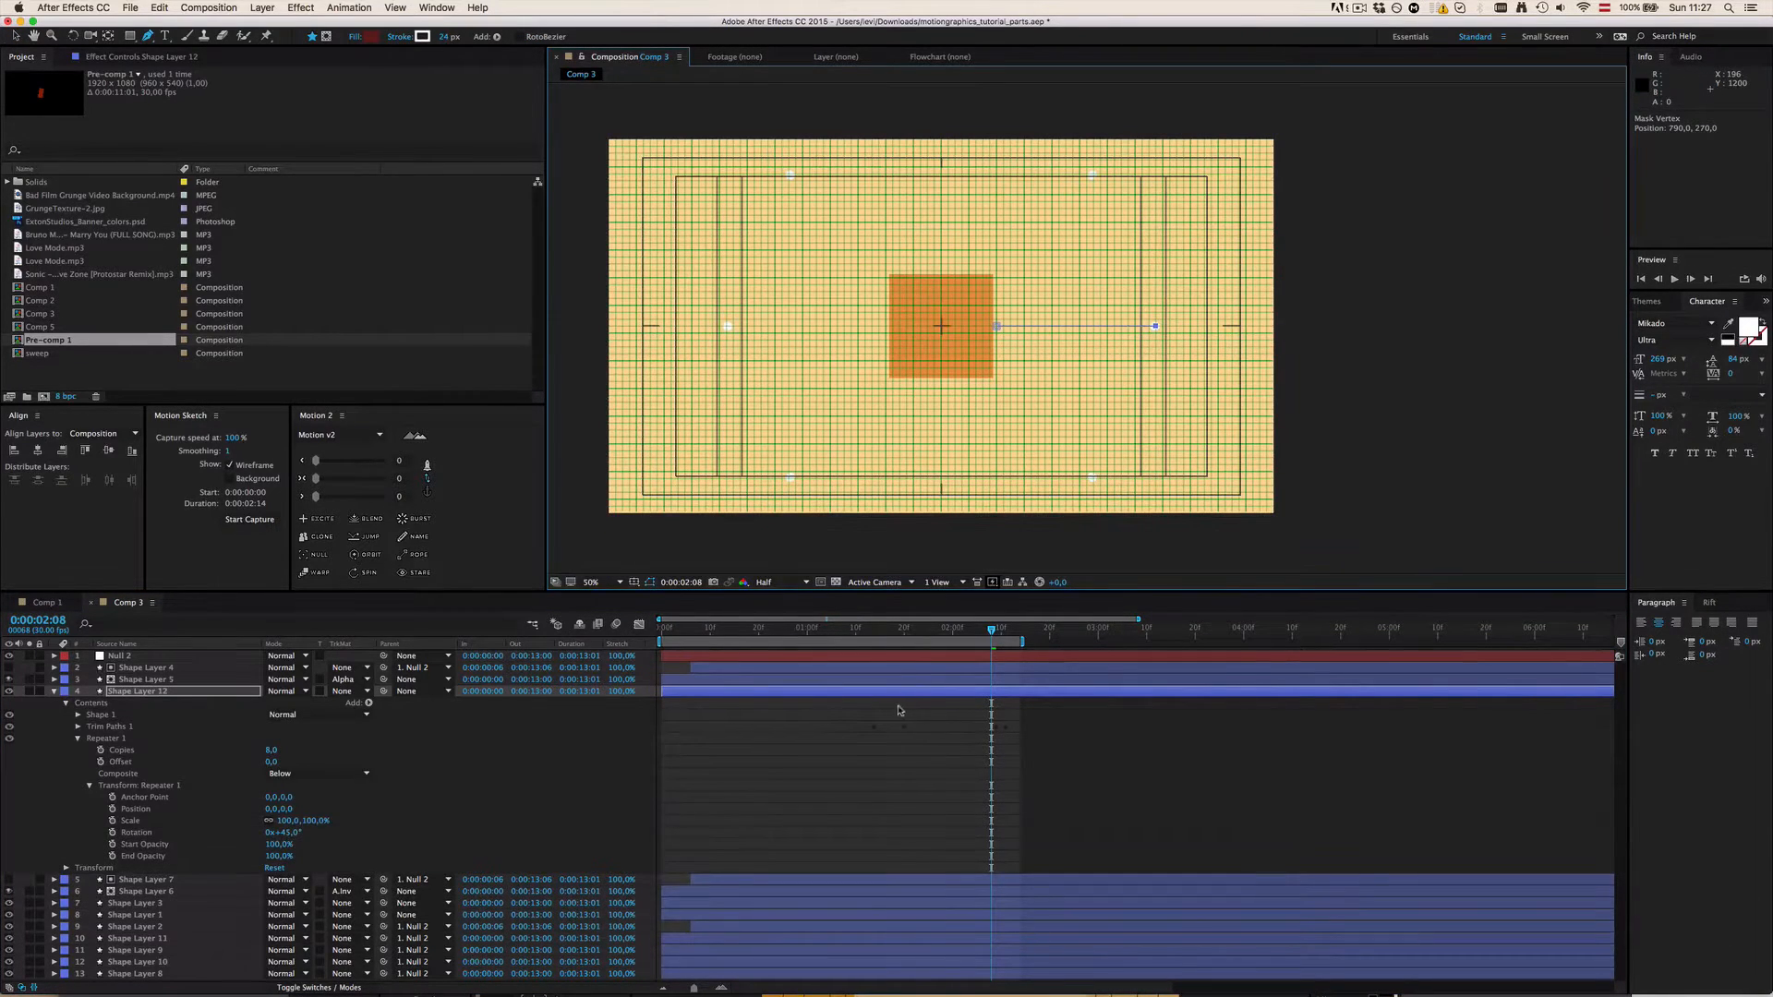
{"action": "left_click", "coordinate": [938, 695]}
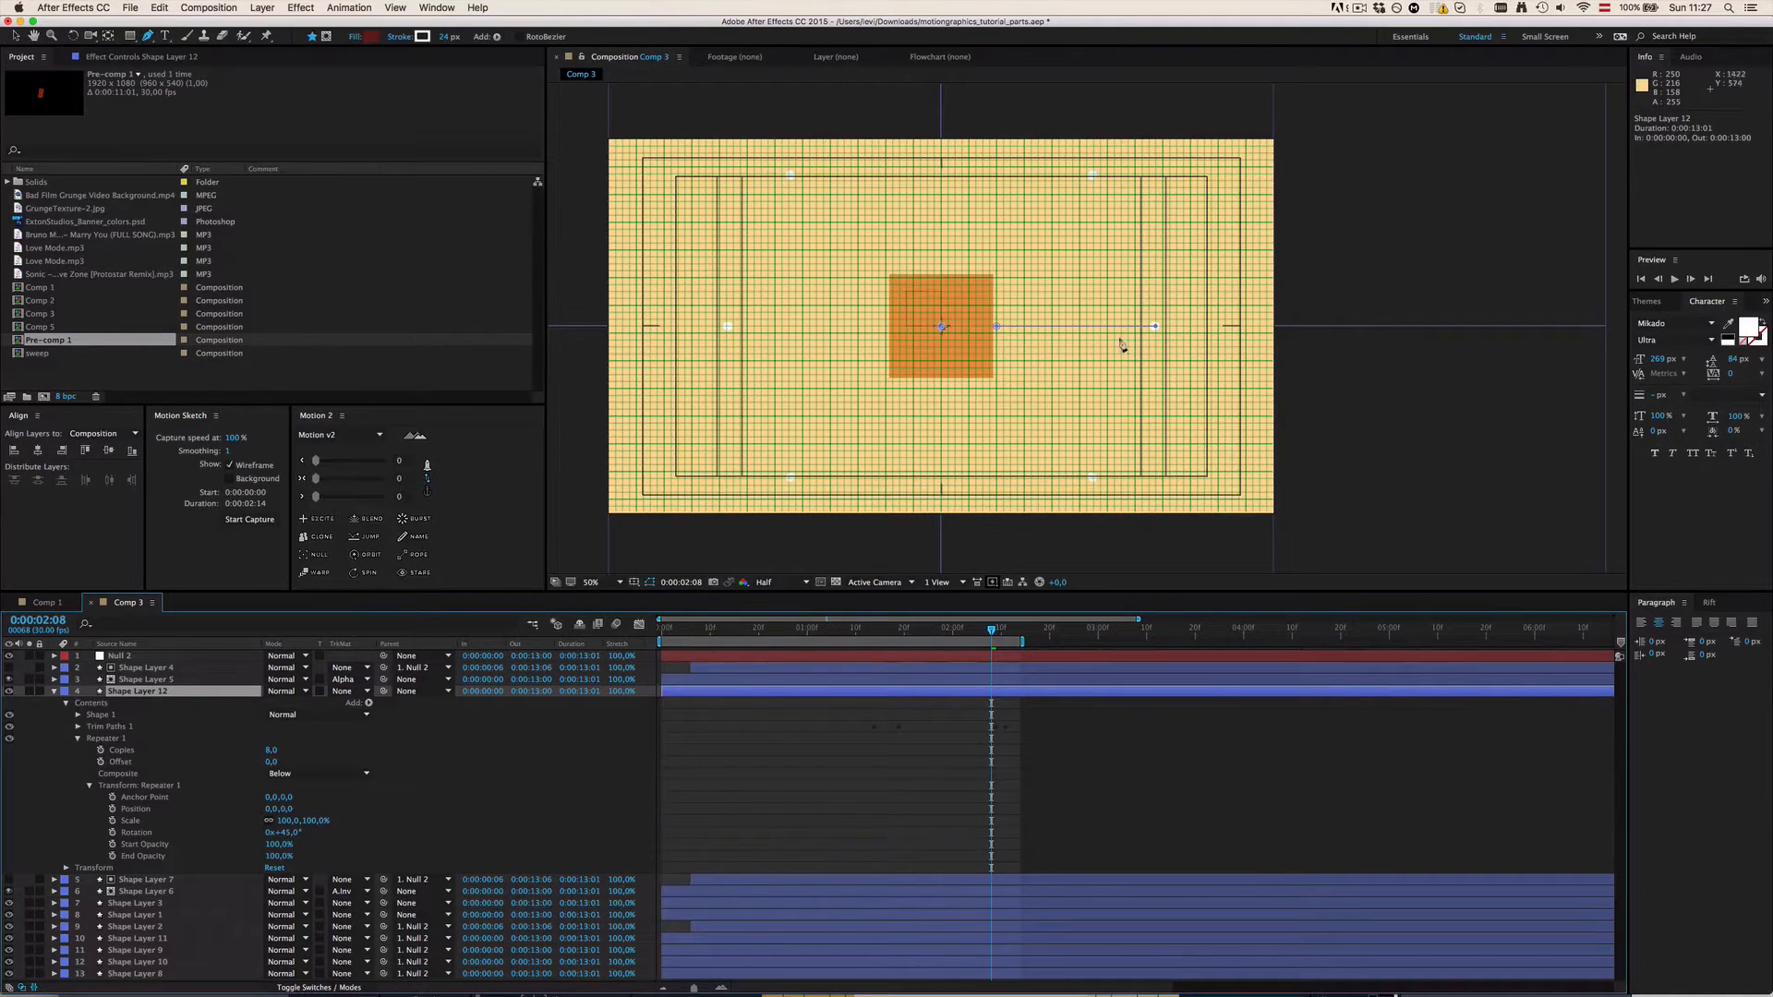
{"action": "left_click", "coordinate": [1156, 328]}
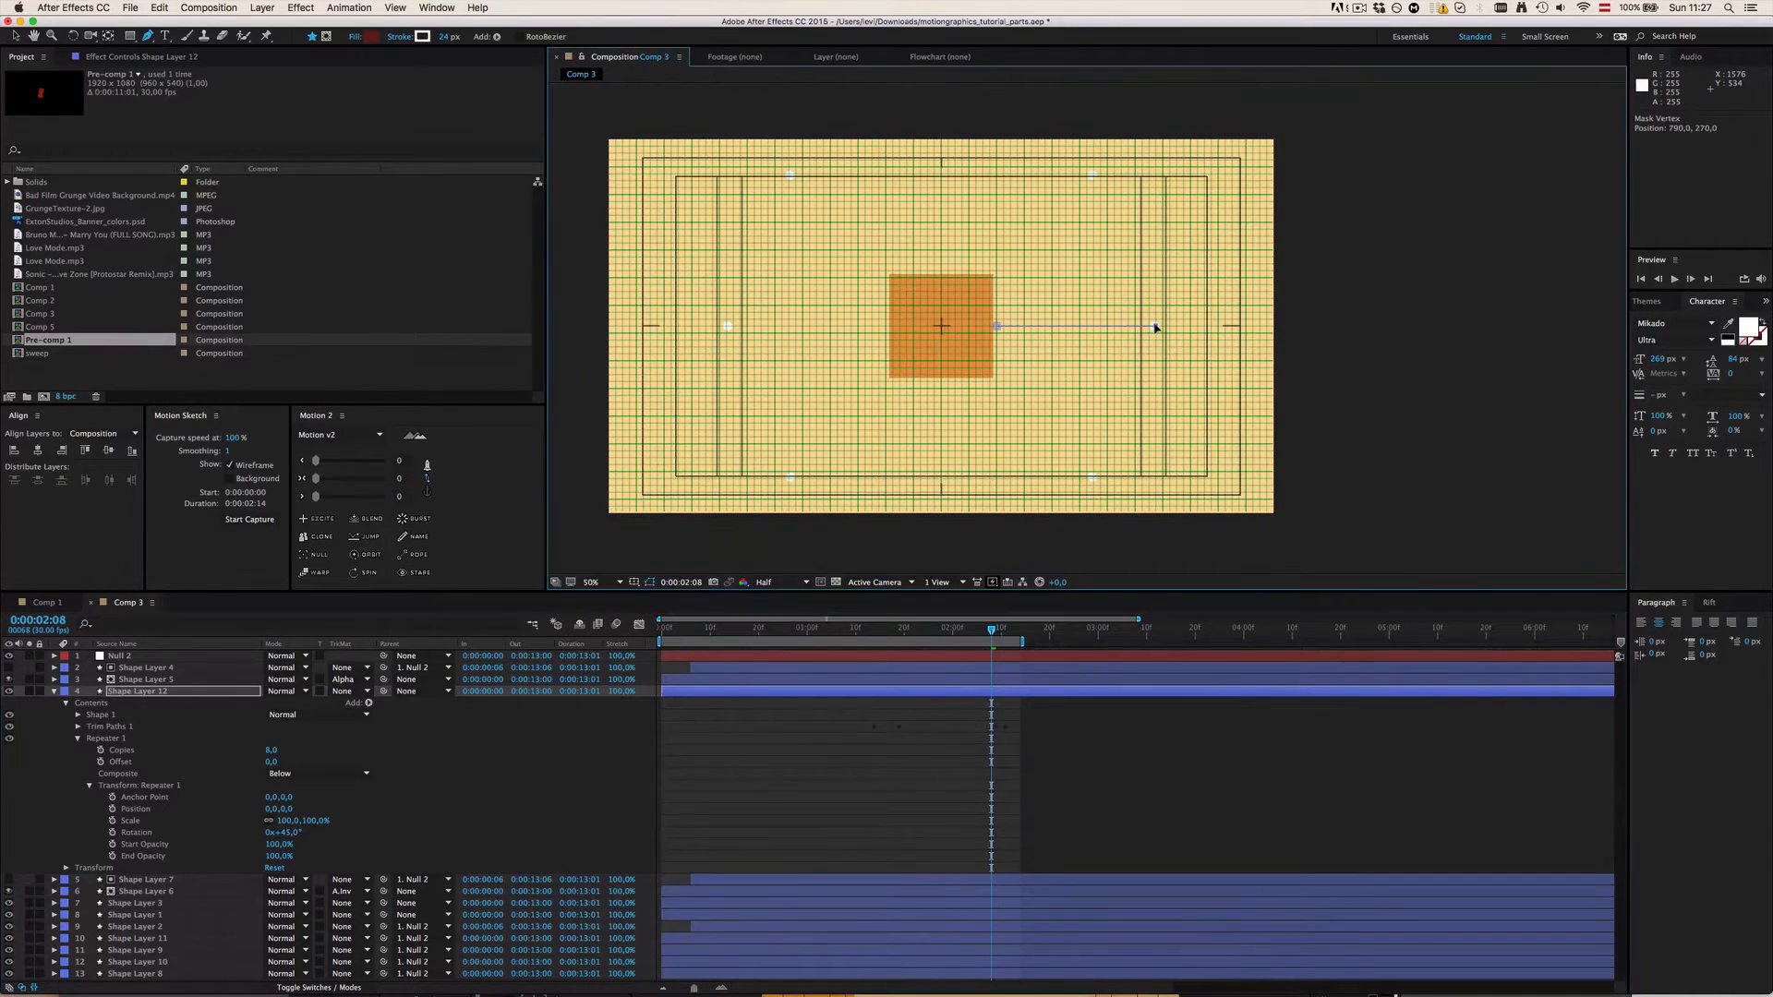
{"action": "key", "text": "shift"}
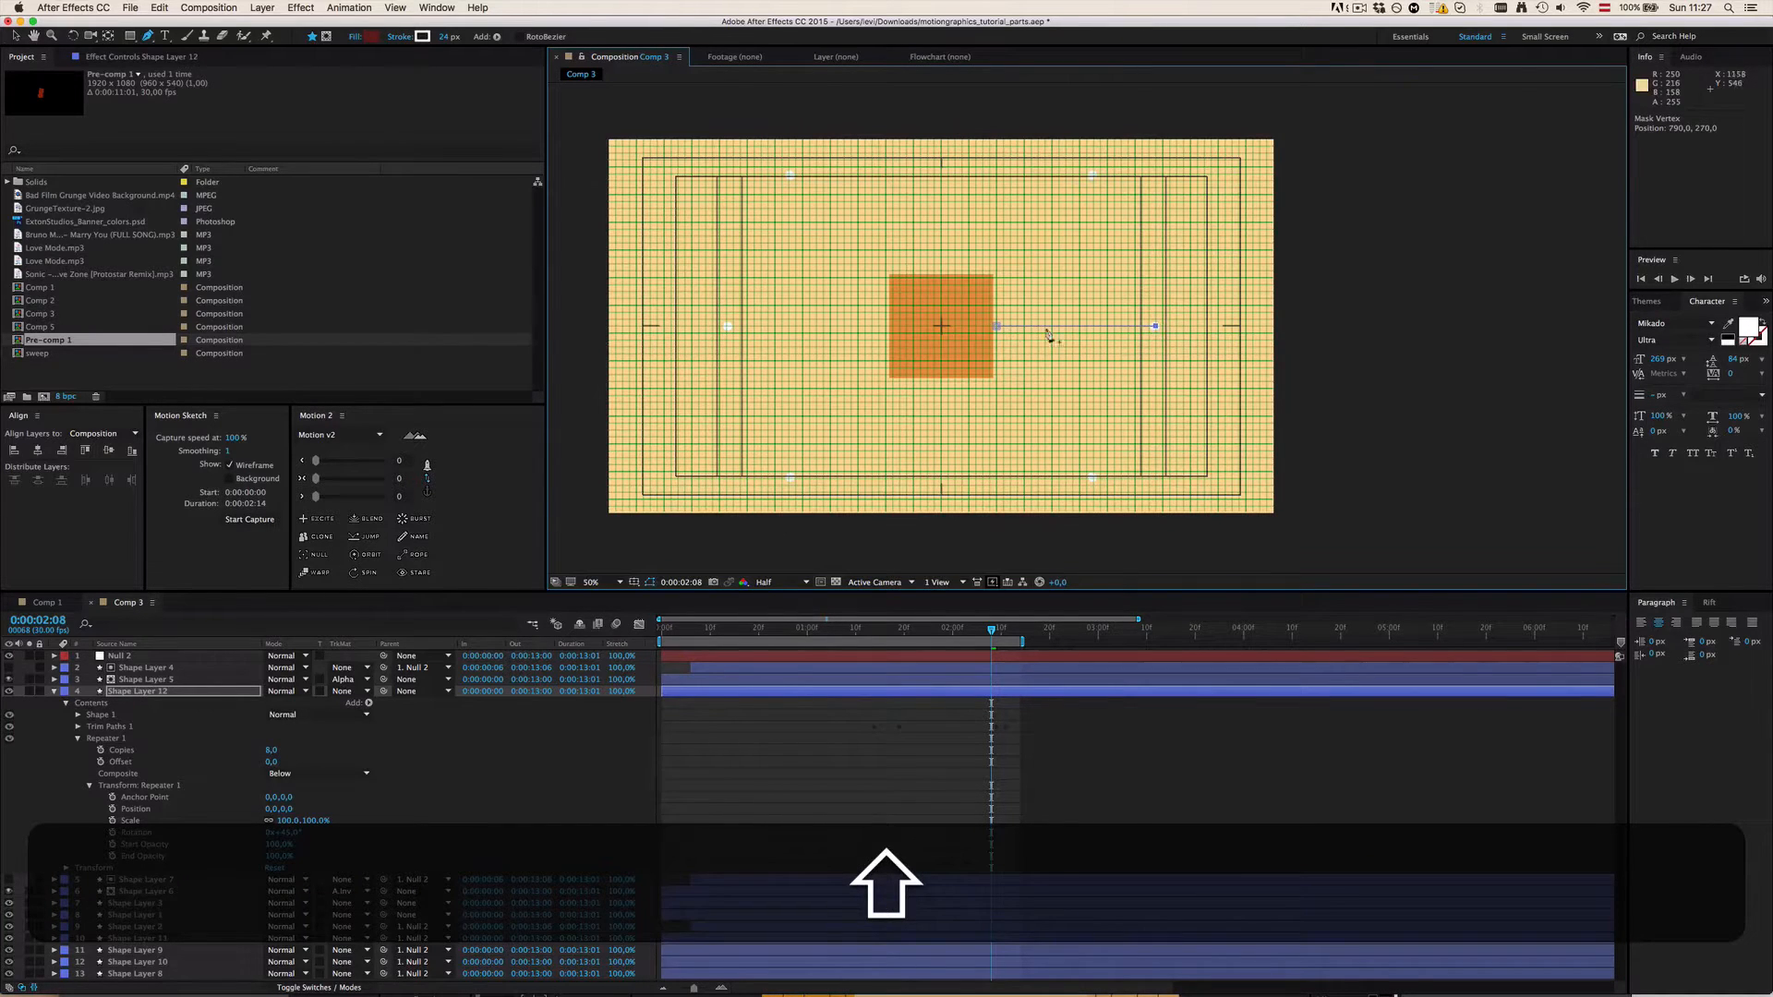
Step: Extend the end of the work area to about 0:00:02:25 and play back the line burst
{"action": "left_click_drag", "start_coordinate": [924, 638], "coordinate": [874, 635]}
{"action": "key", "text": "space"}
{"action": "key", "text": "space"}
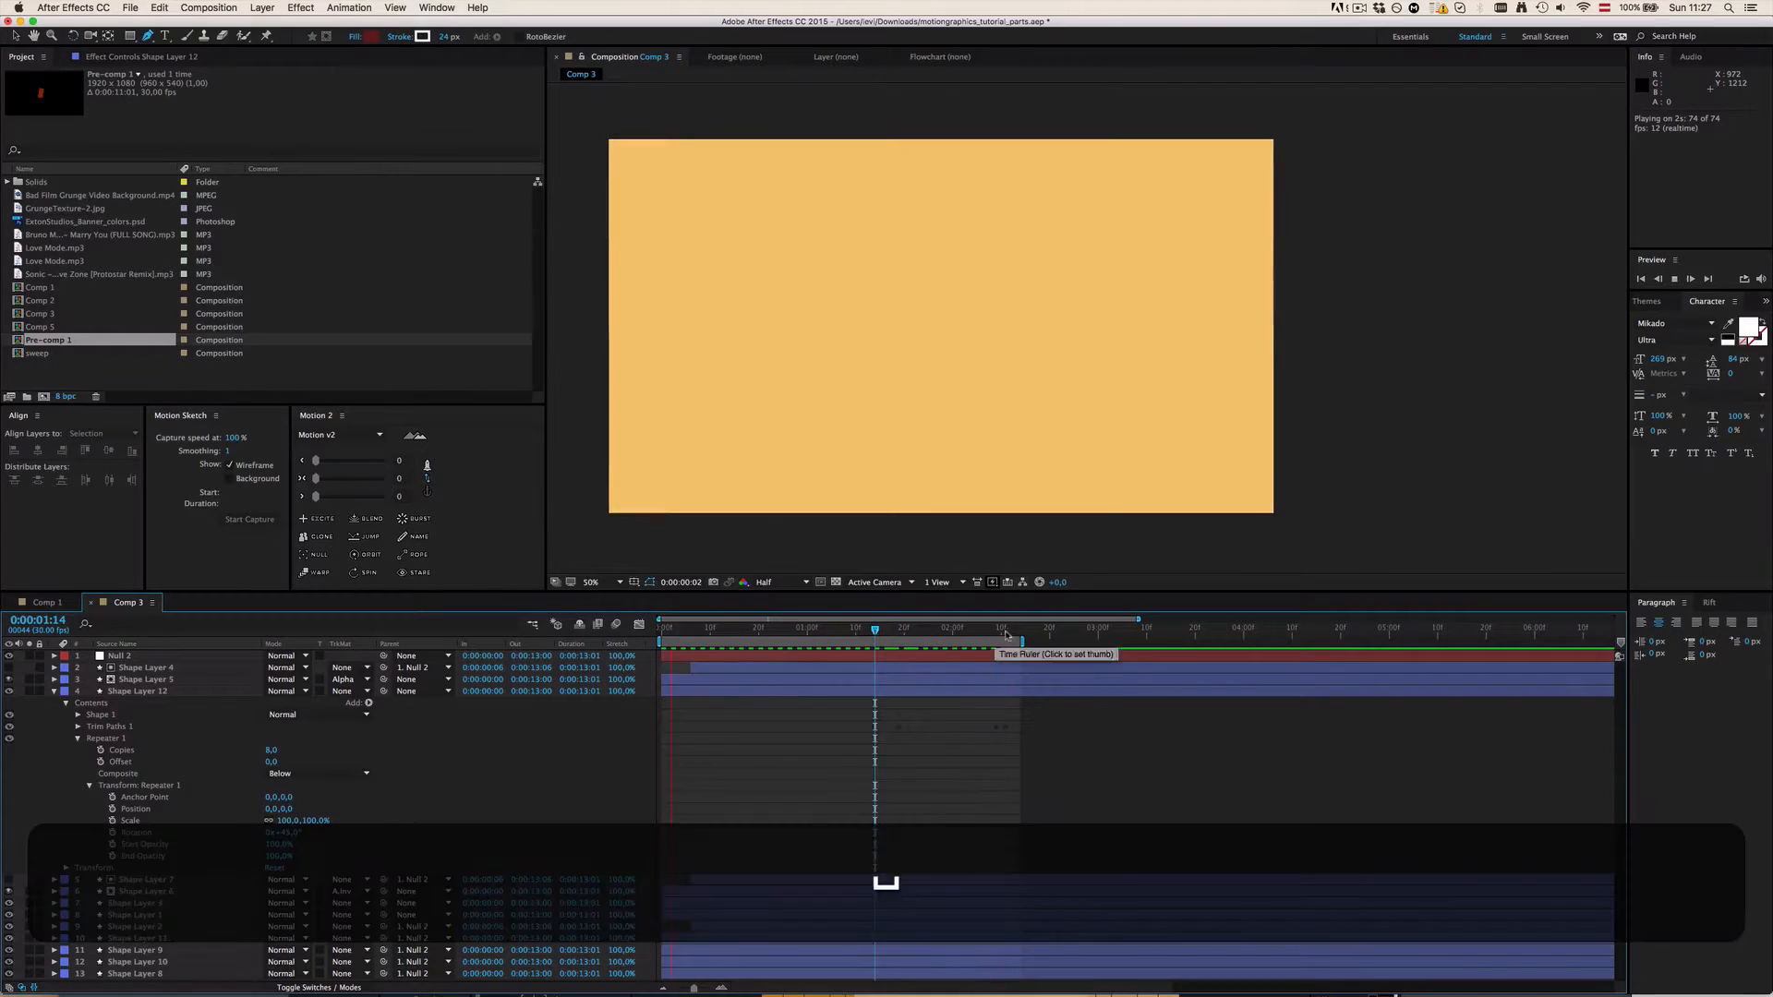
{"action": "left_click_drag", "start_coordinate": [1024, 641], "coordinate": [1075, 641]}
{"action": "key", "text": "space"}
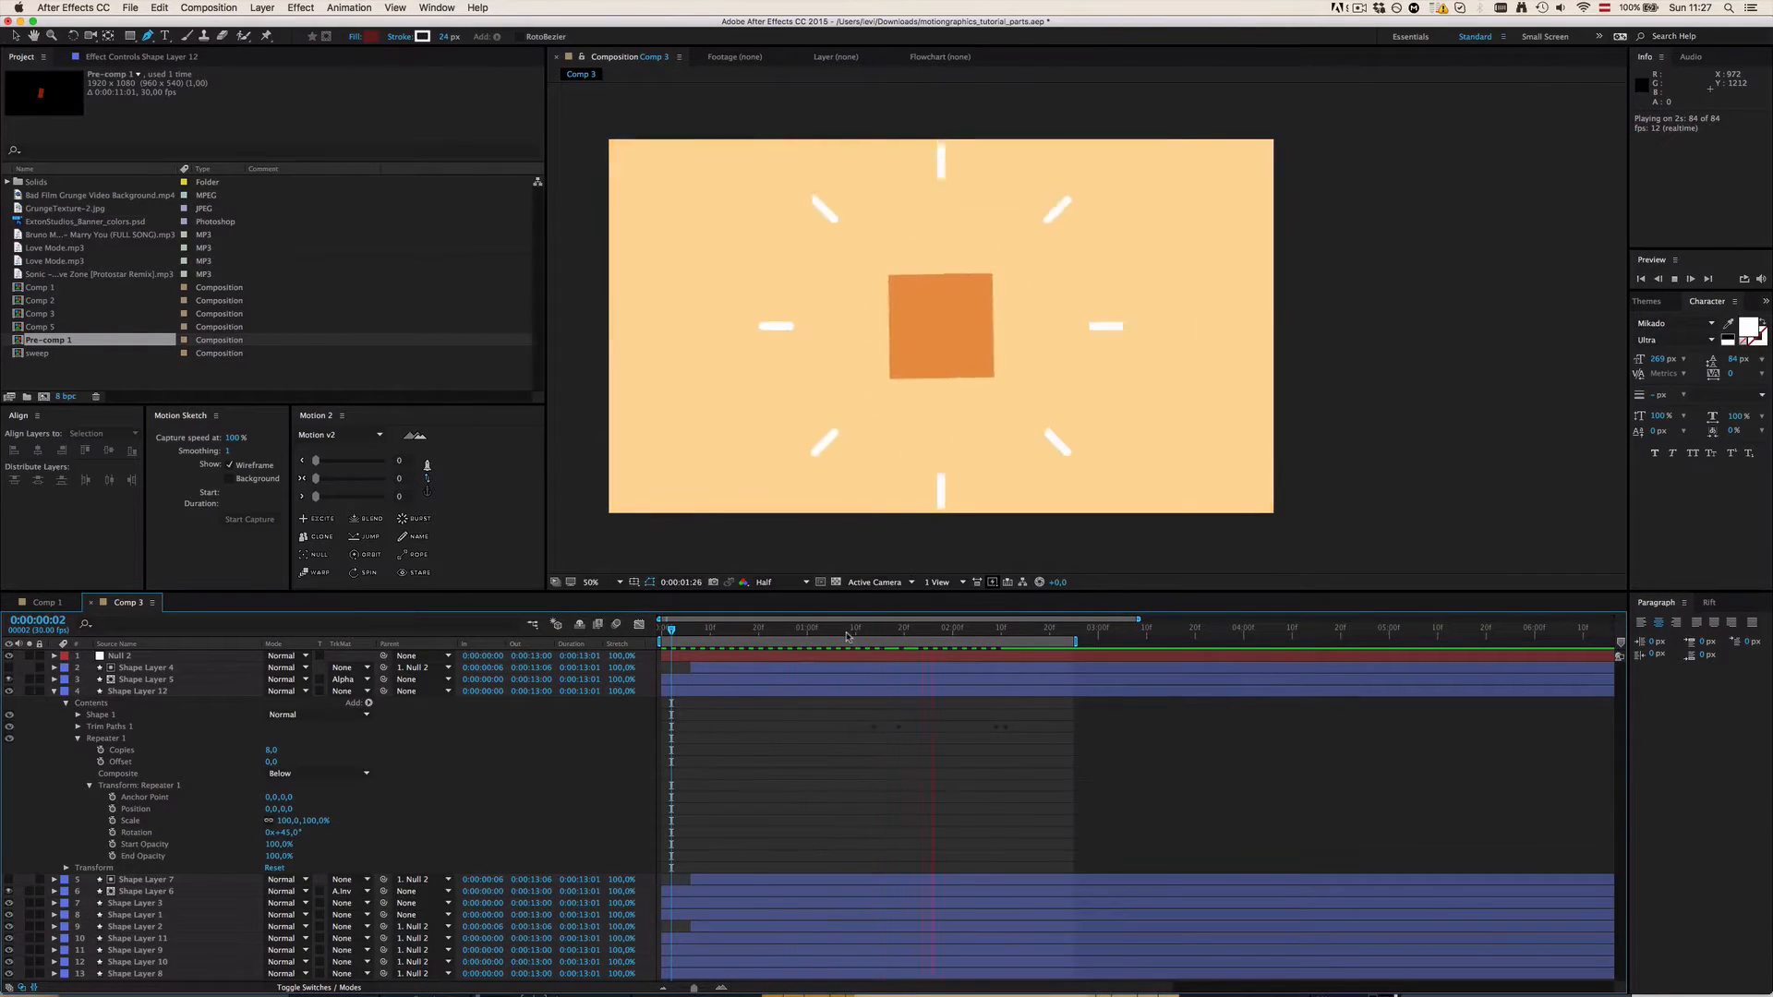
{"action": "key", "text": "space"}
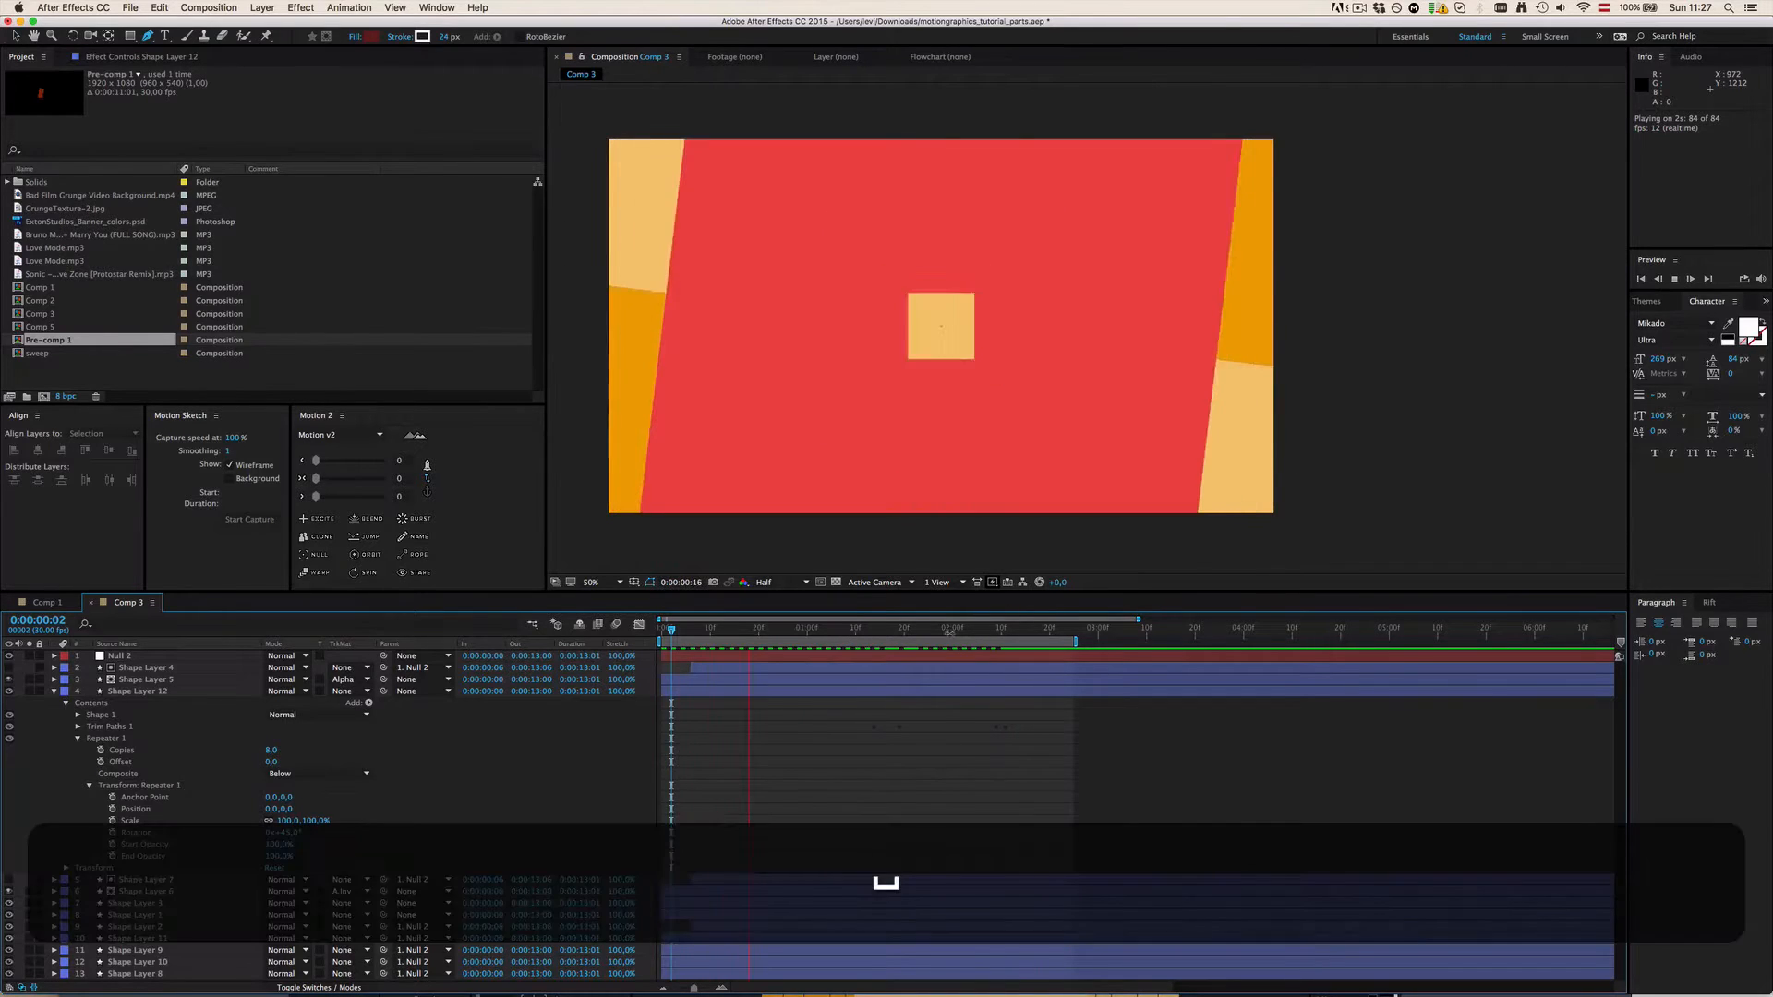
Step: Hide the composition grid, check the line ends around 0:00:02:05, and save the project
{"action": "left_click", "coordinate": [962, 632]}
{"action": "mouse_move", "coordinate": [979, 635]}
{"action": "left_mouse_down"}
{"action": "mouse_move", "coordinate": [962, 635]}
{"action": "mouse_move", "coordinate": [998, 635]}
{"action": "mouse_move", "coordinate": [967, 635]}
{"action": "left_mouse_up"}
{"action": "key", "text": "v"}
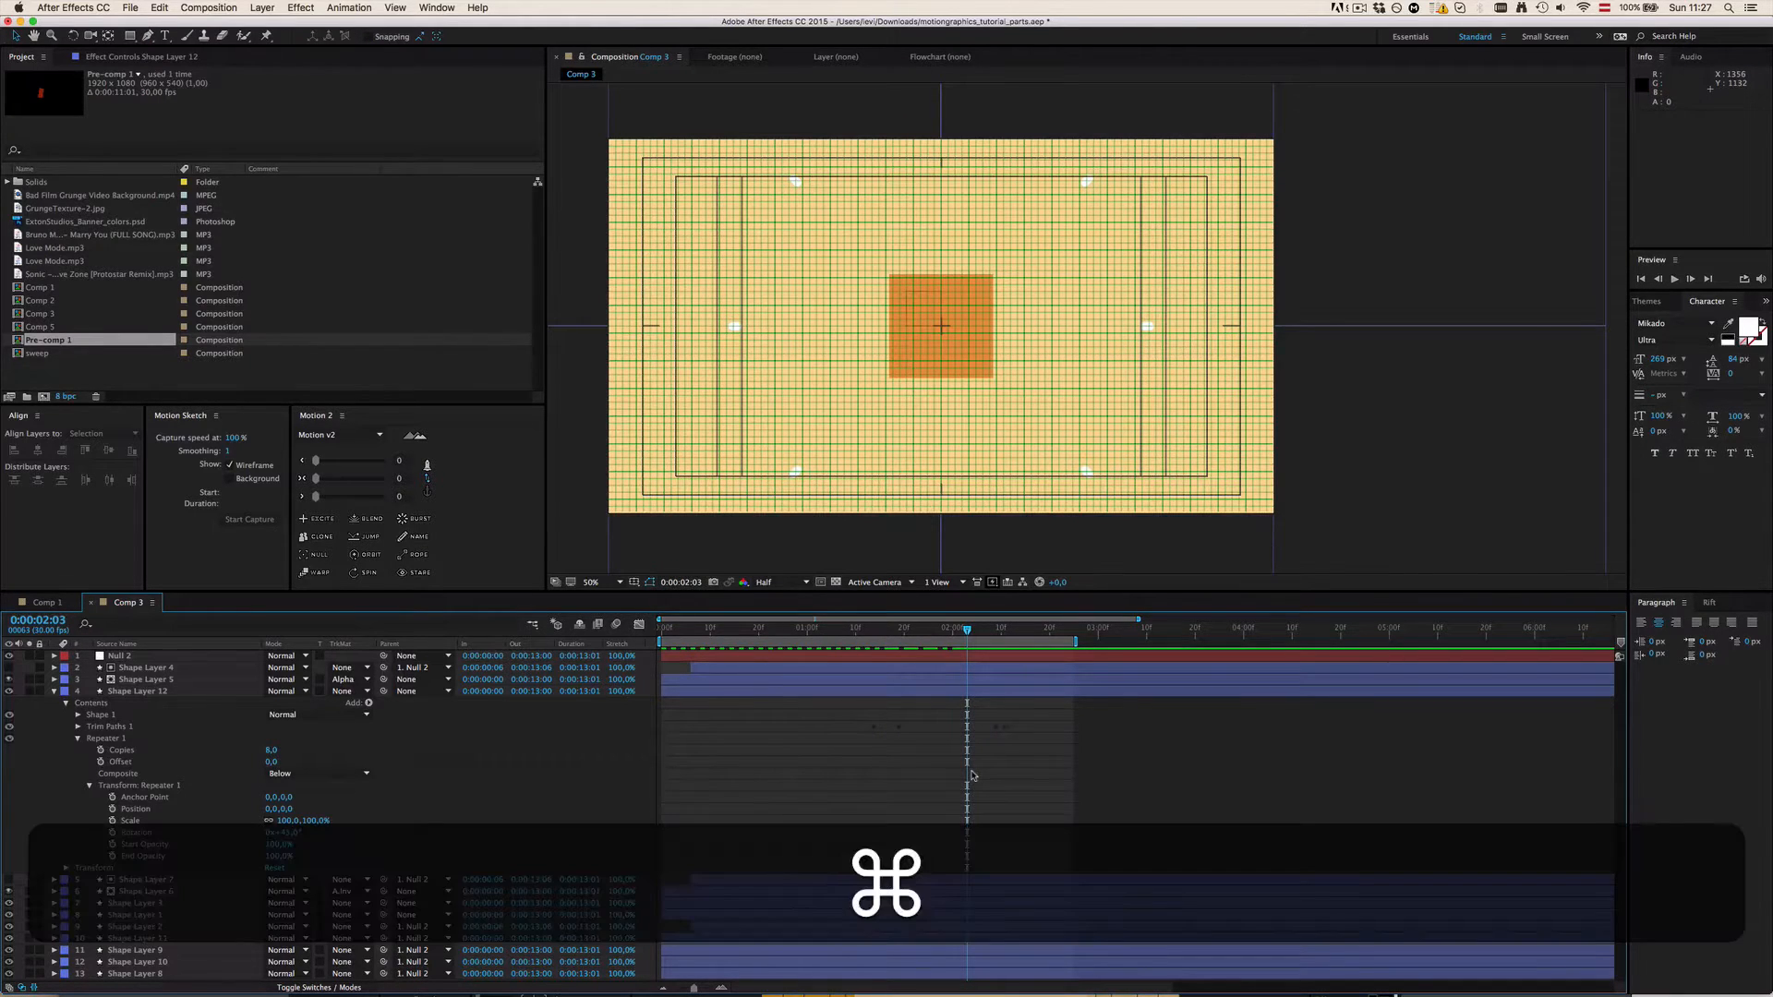
{"action": "key", "text": "super+shift+numbersign"}
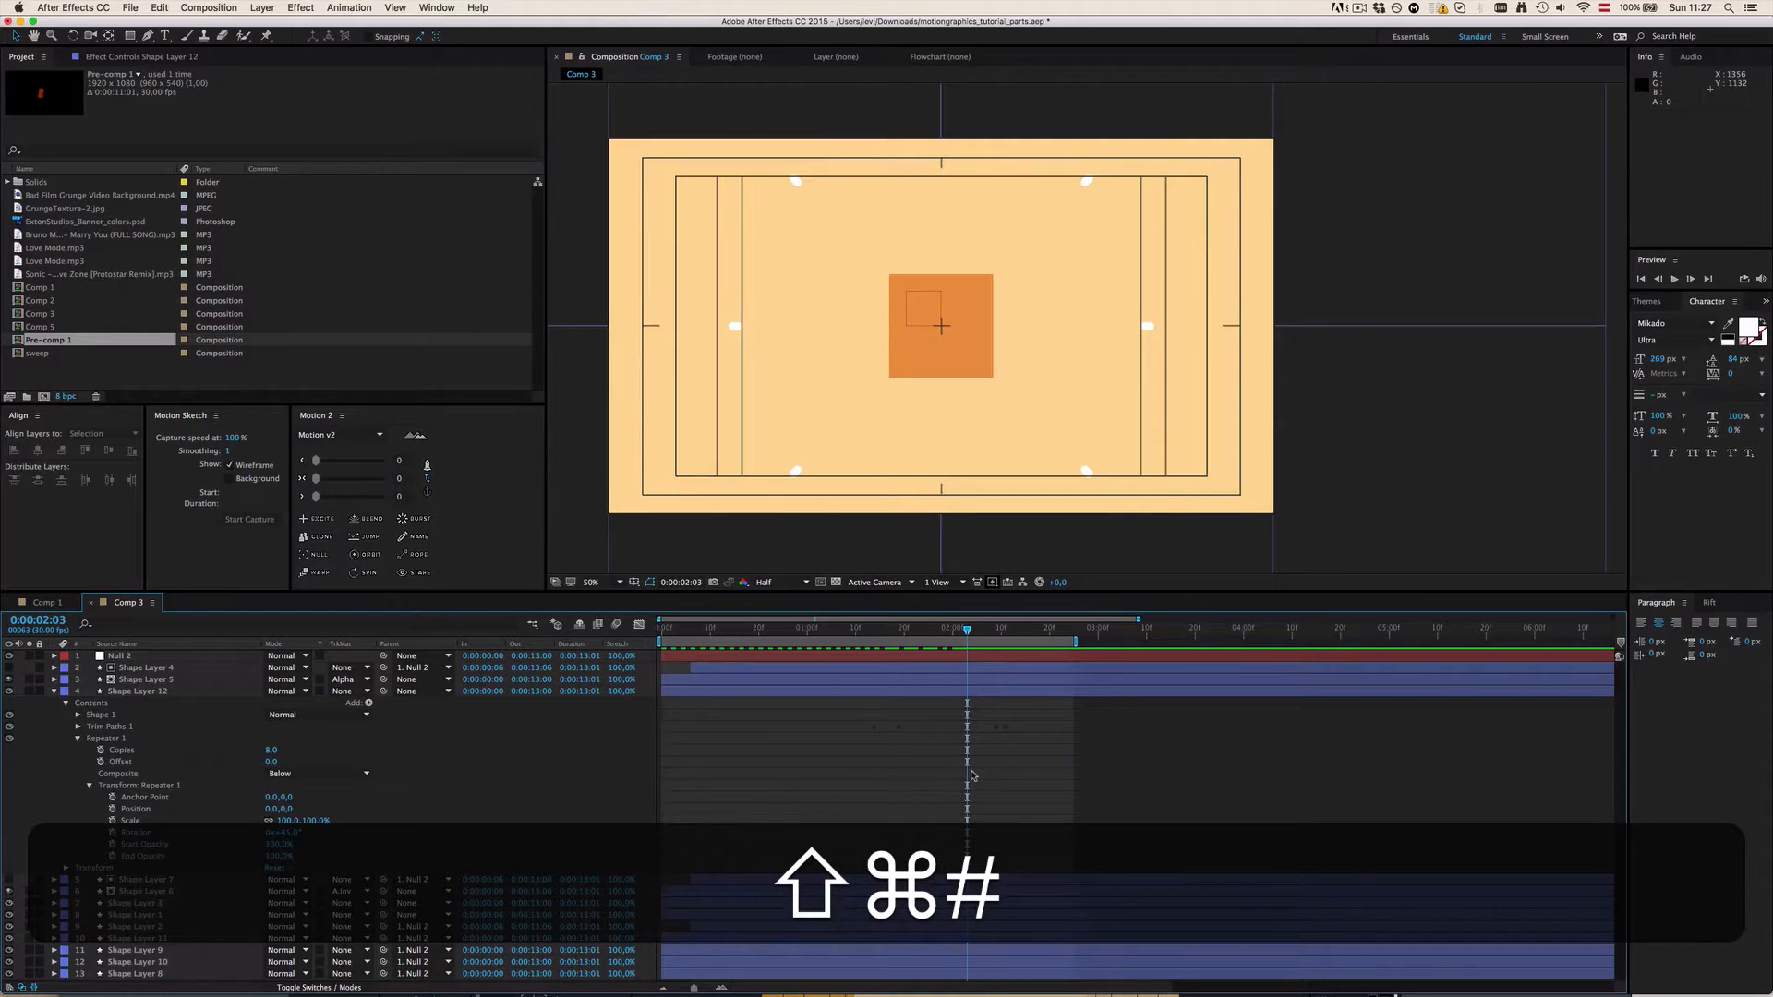
{"action": "left_click_drag", "start_coordinate": [966, 631], "coordinate": [974, 634]}
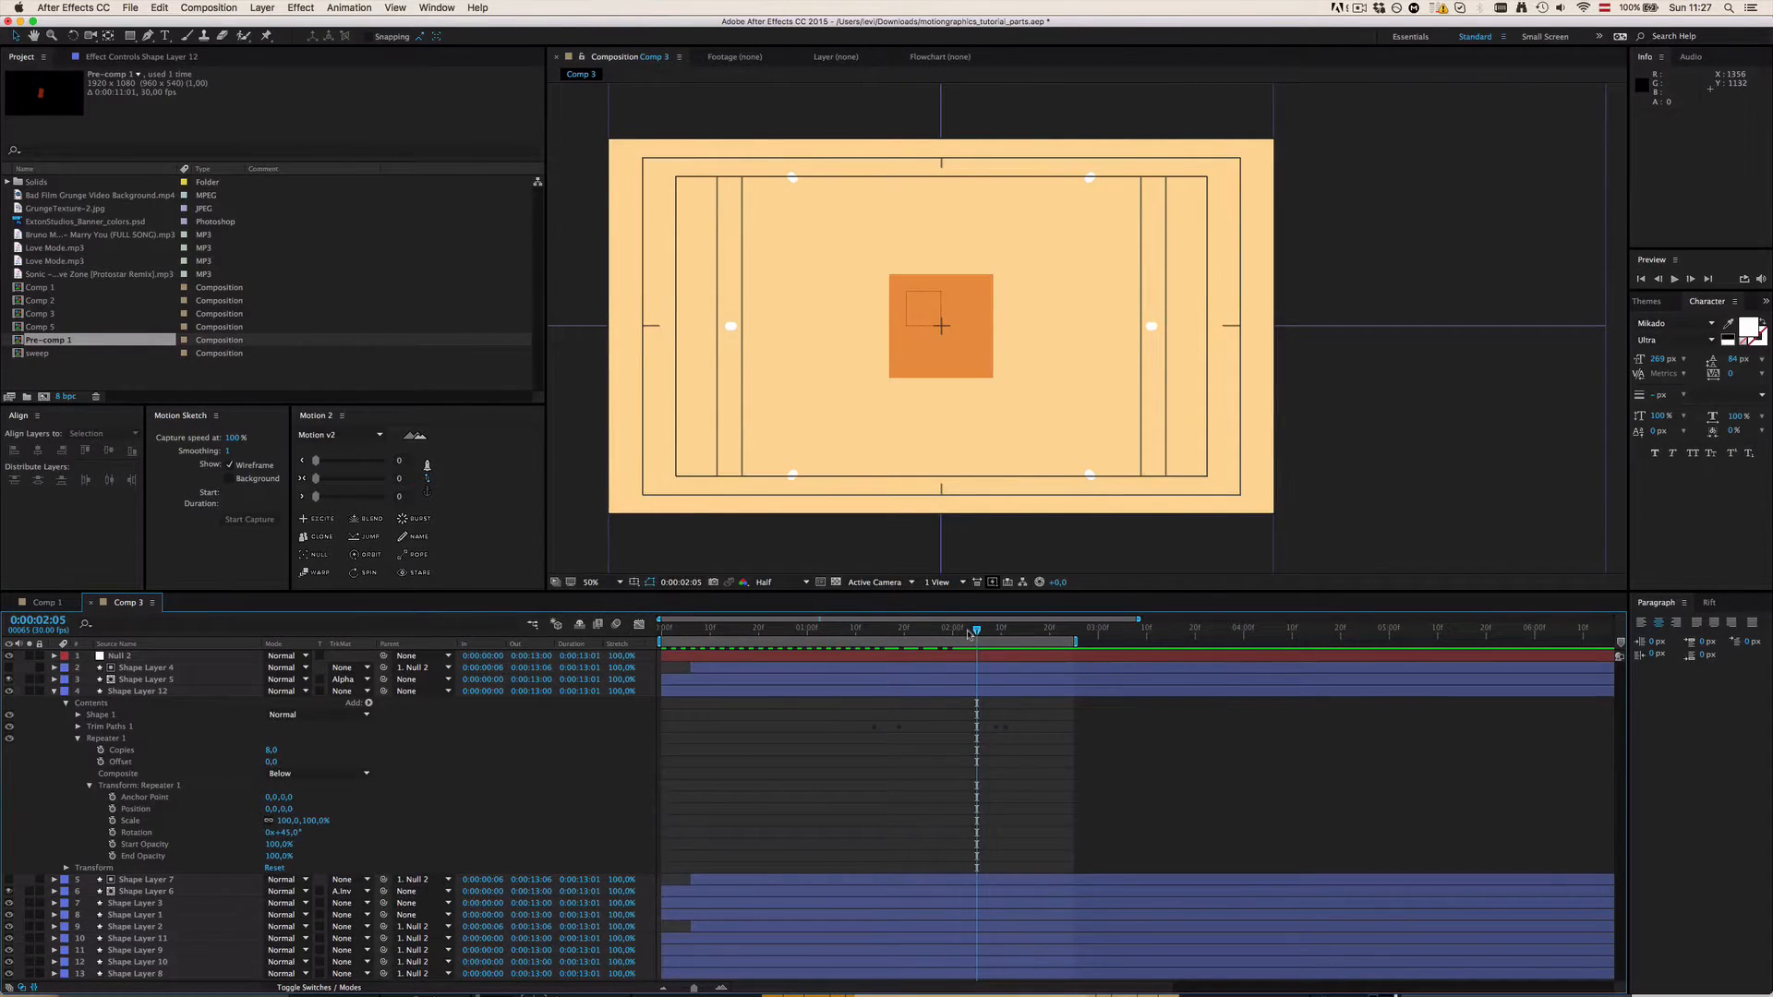
{"action": "key", "text": "super+s"}
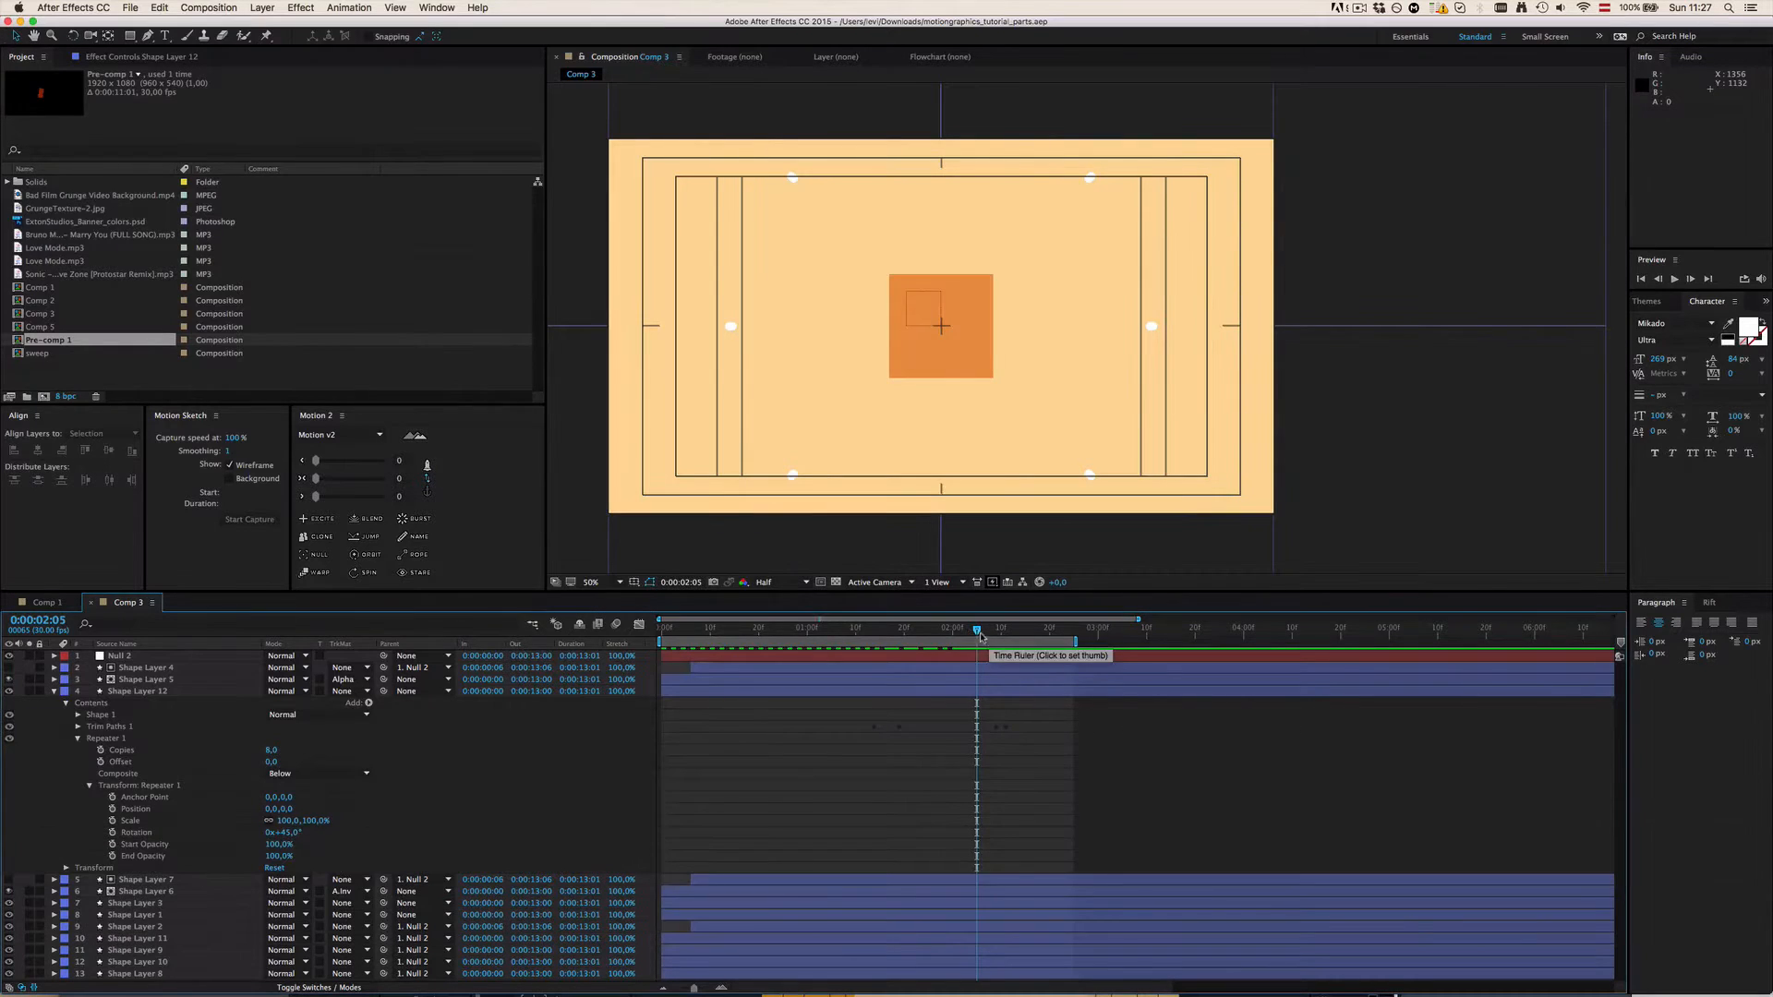
Step: Try a thicker stroke on the line layer around 0:00:02:10 and undo the change
{"action": "left_click_drag", "start_coordinate": [995, 632], "coordinate": [999, 644]}
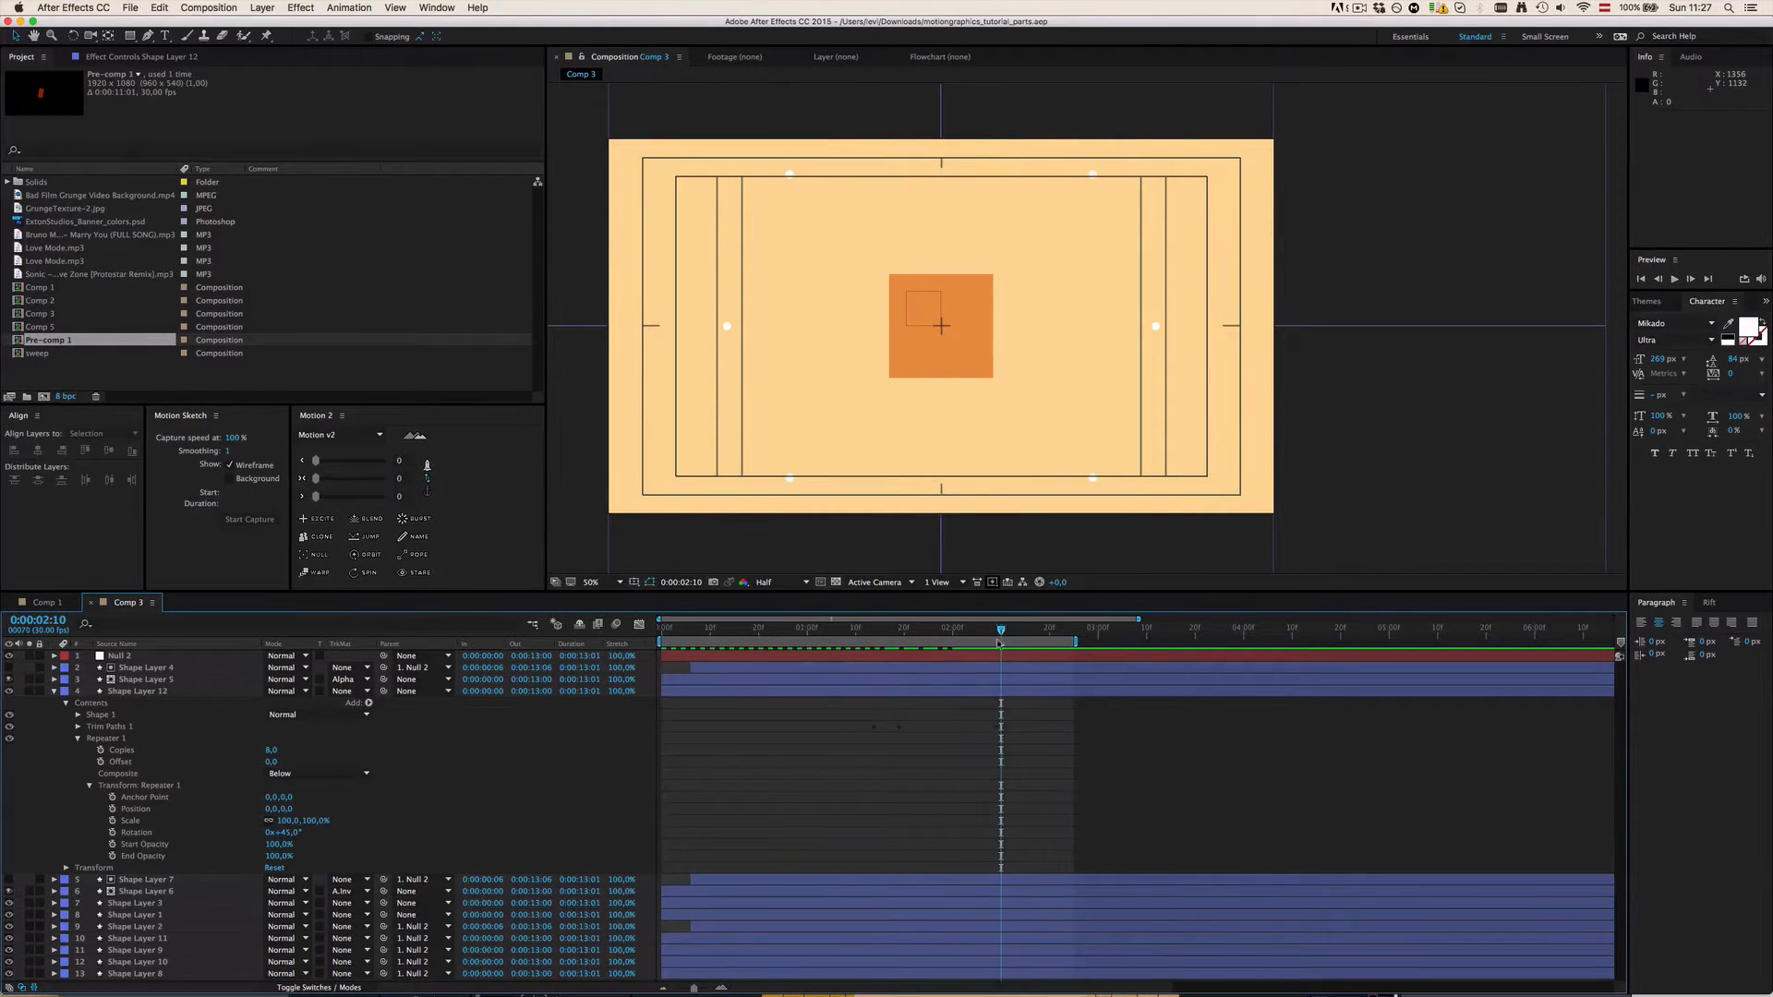
{"action": "left_click", "coordinate": [988, 690]}
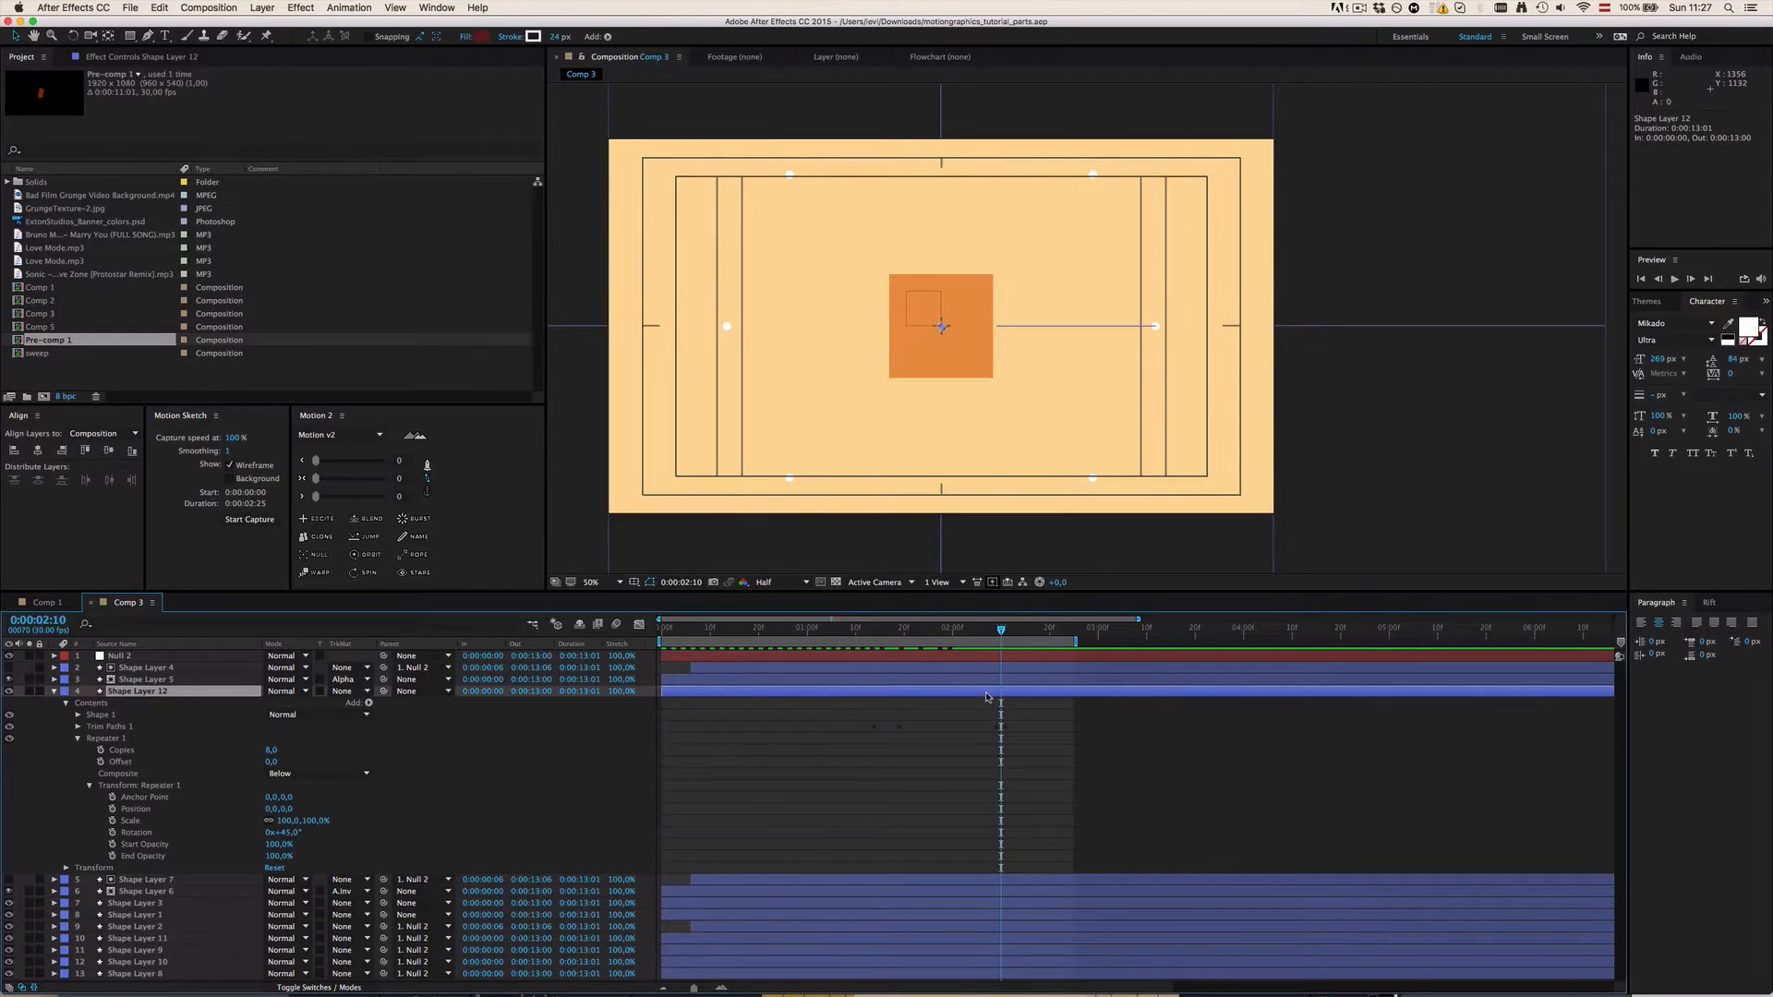
{"action": "left_click_drag", "start_coordinate": [555, 37], "coordinate": [591, 35]}
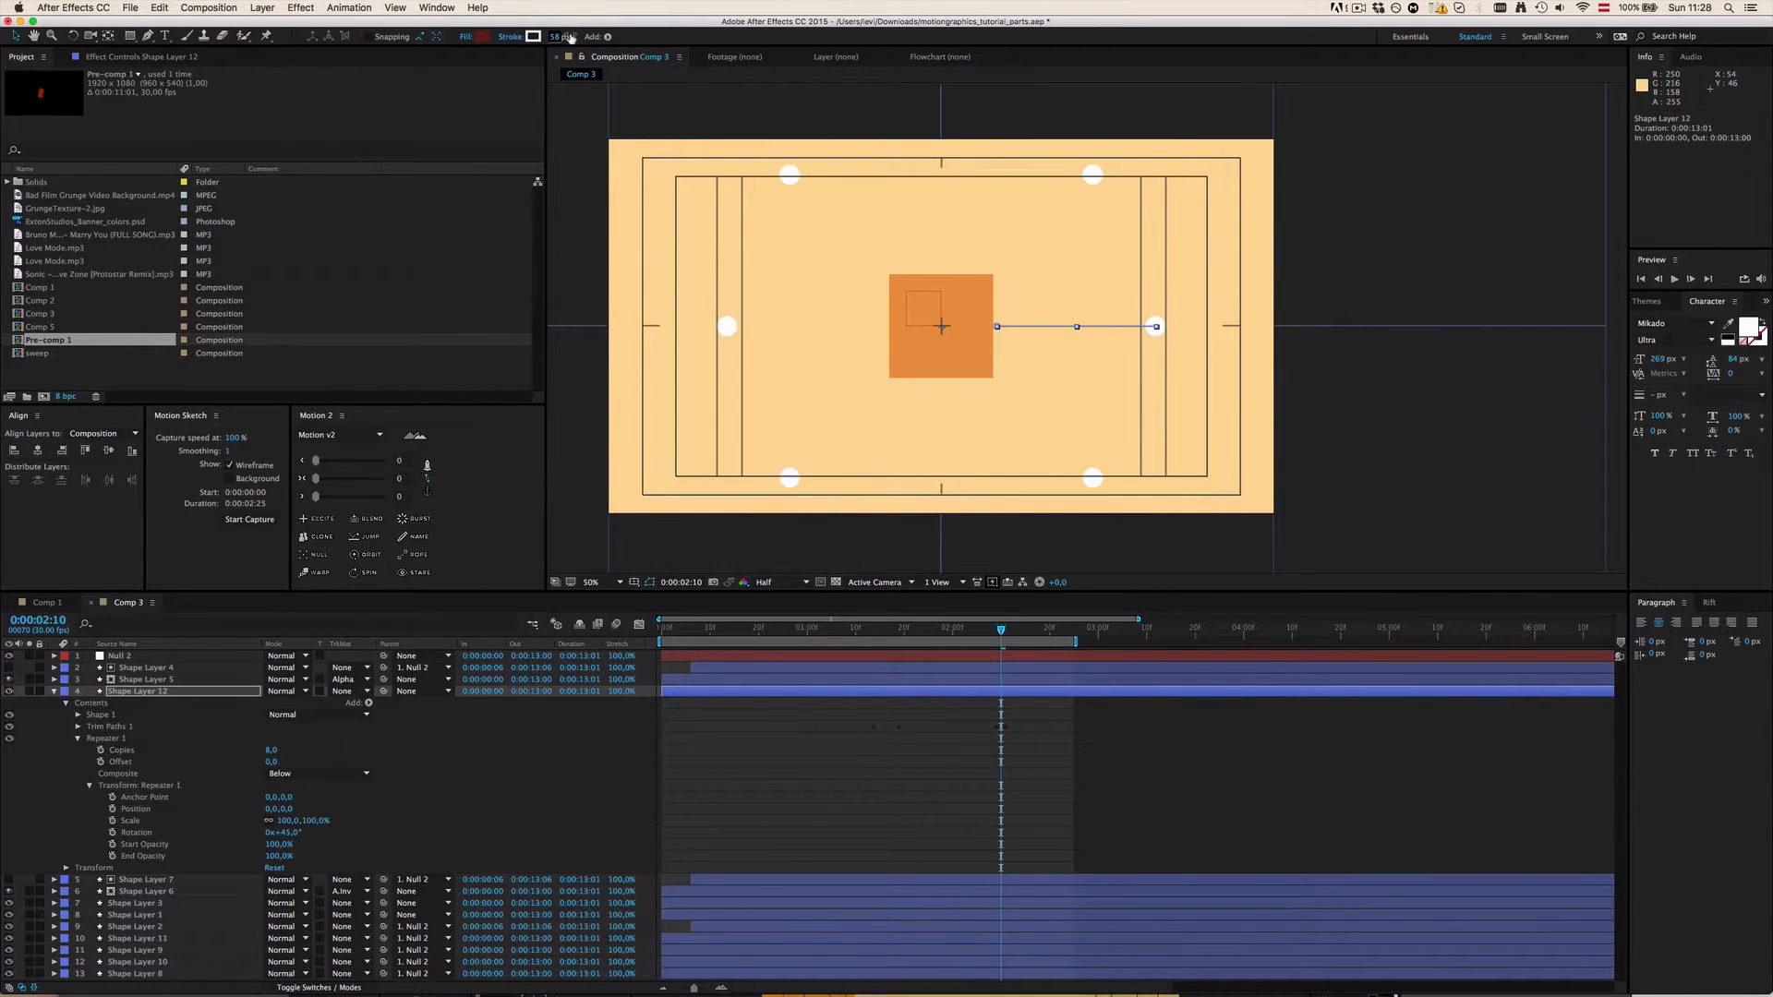
{"action": "key", "text": "super+z"}
{"action": "left_click", "coordinate": [757, 745]}
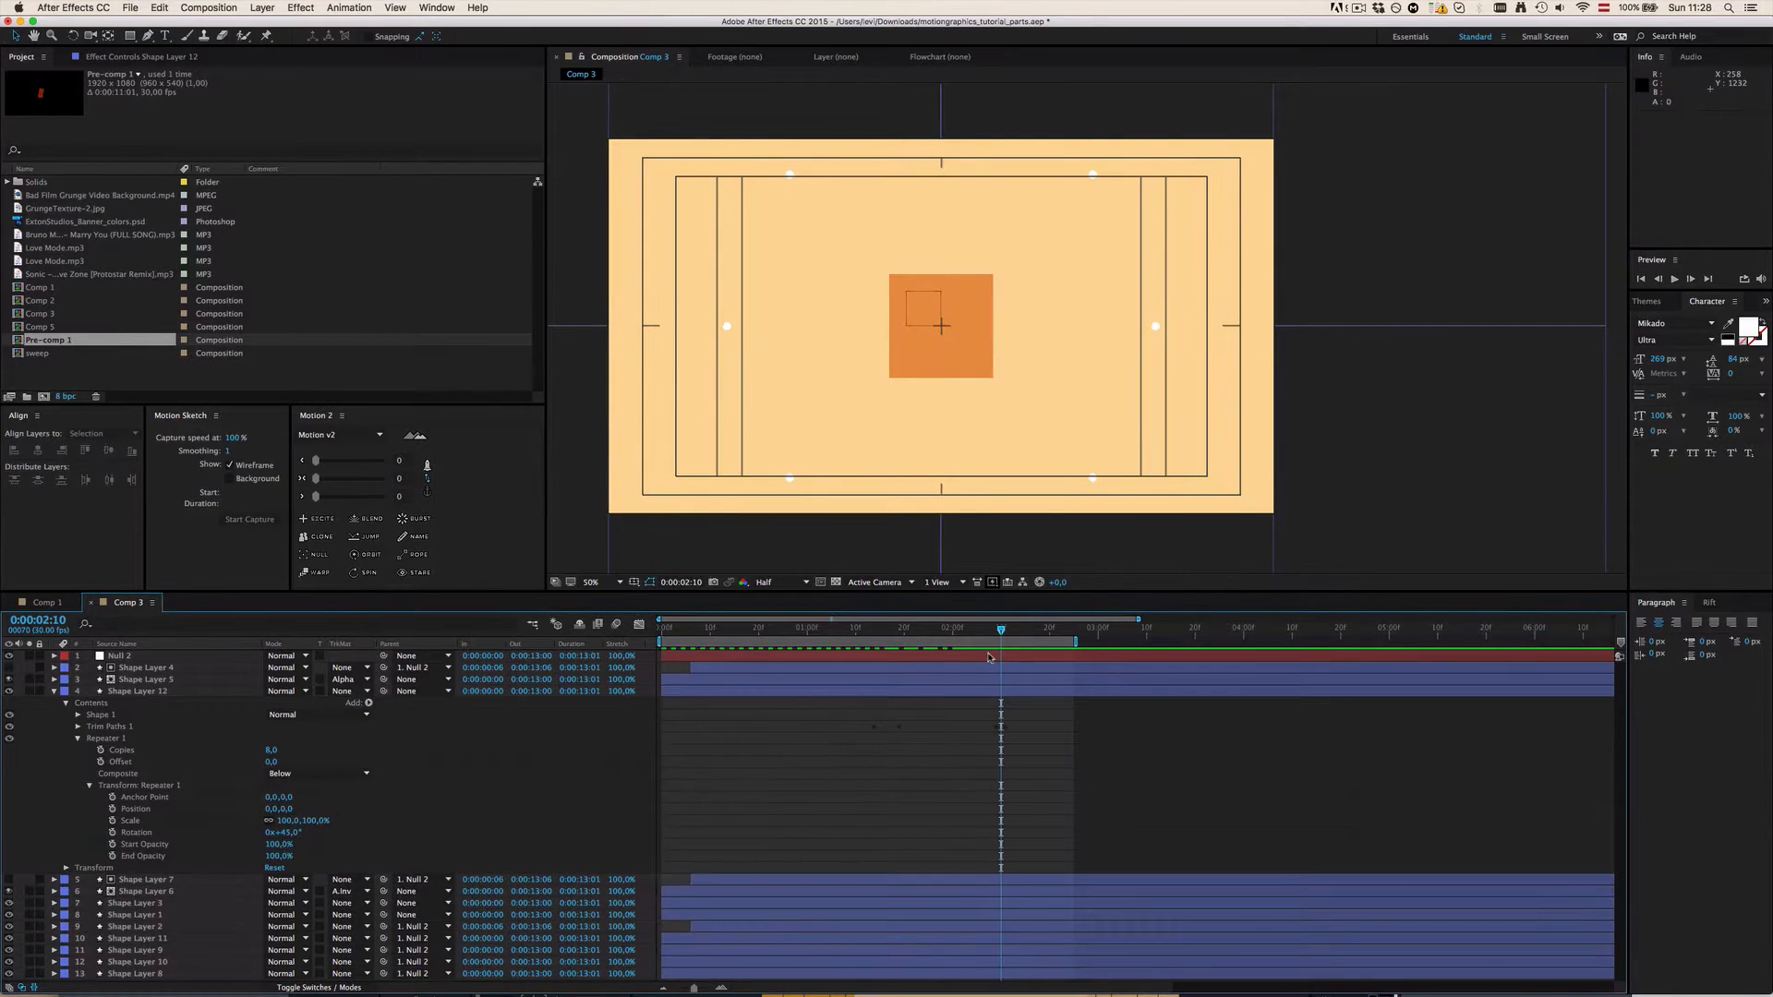
Step: Filter the timeline for "stroke" and start keyframing Shape Layer 12's Stroke Width at 0:00:02:04
{"action": "key", "text": "slash"}
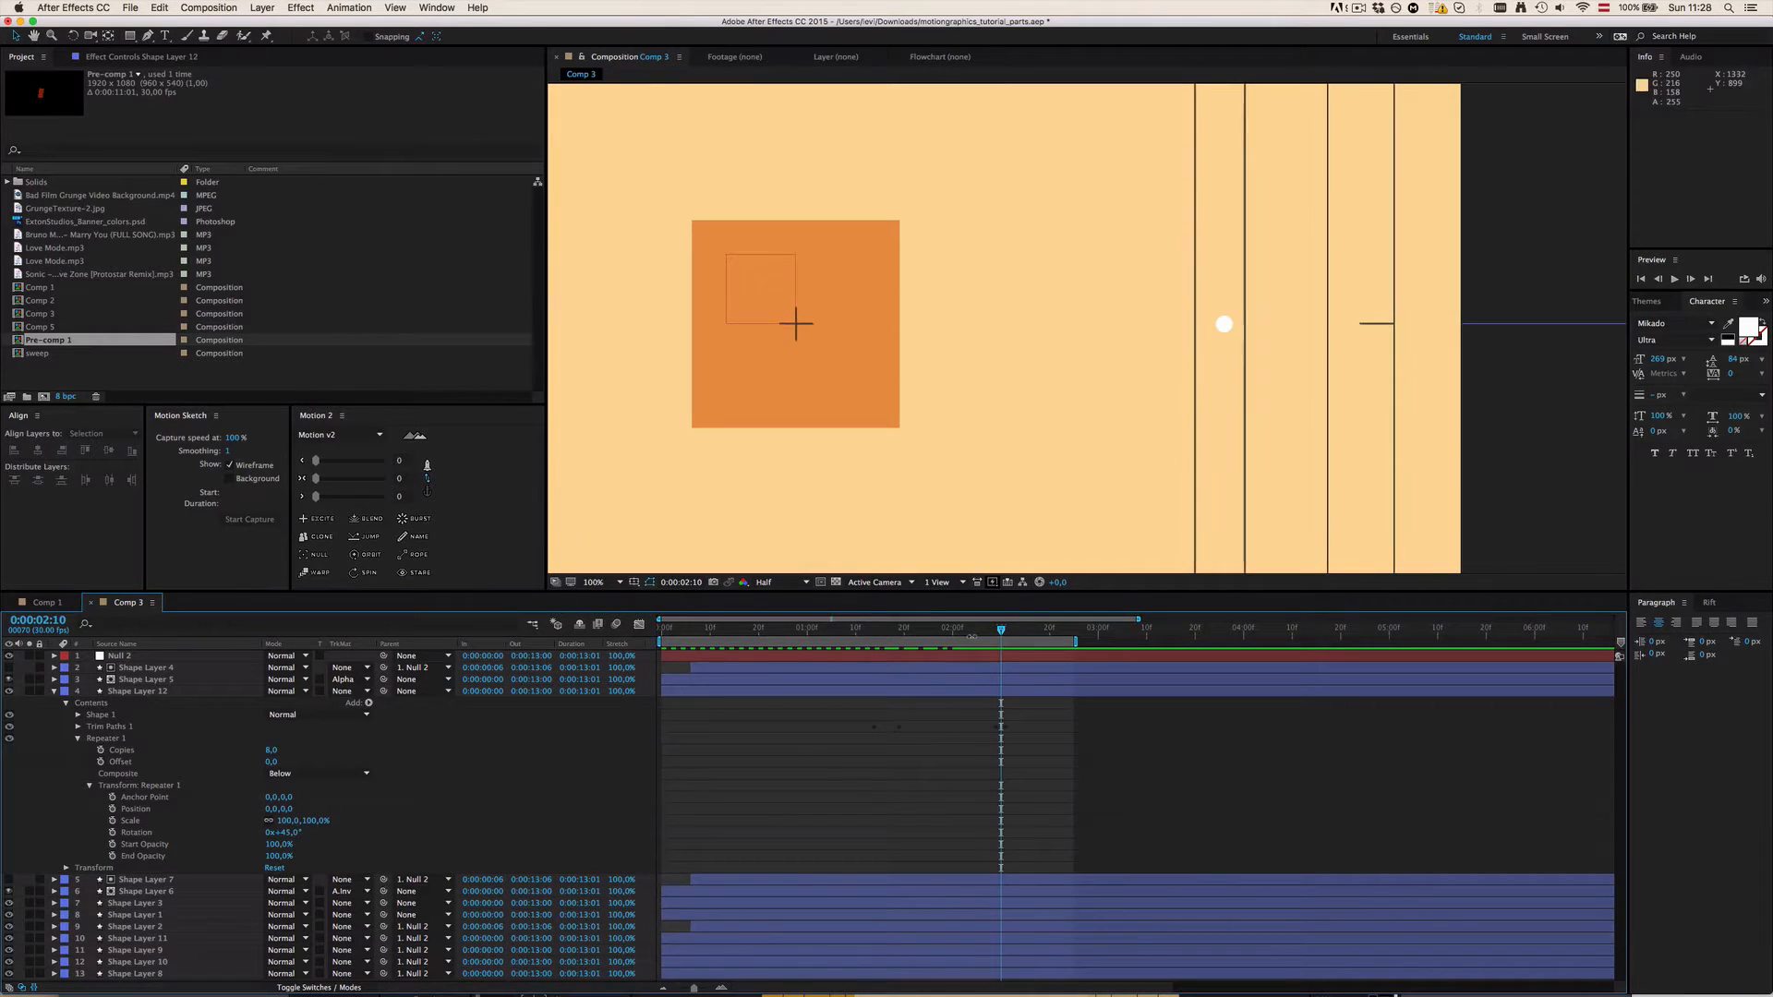
{"action": "left_click_drag", "start_coordinate": [995, 634], "coordinate": [972, 635]}
{"action": "left_click", "coordinate": [979, 696]}
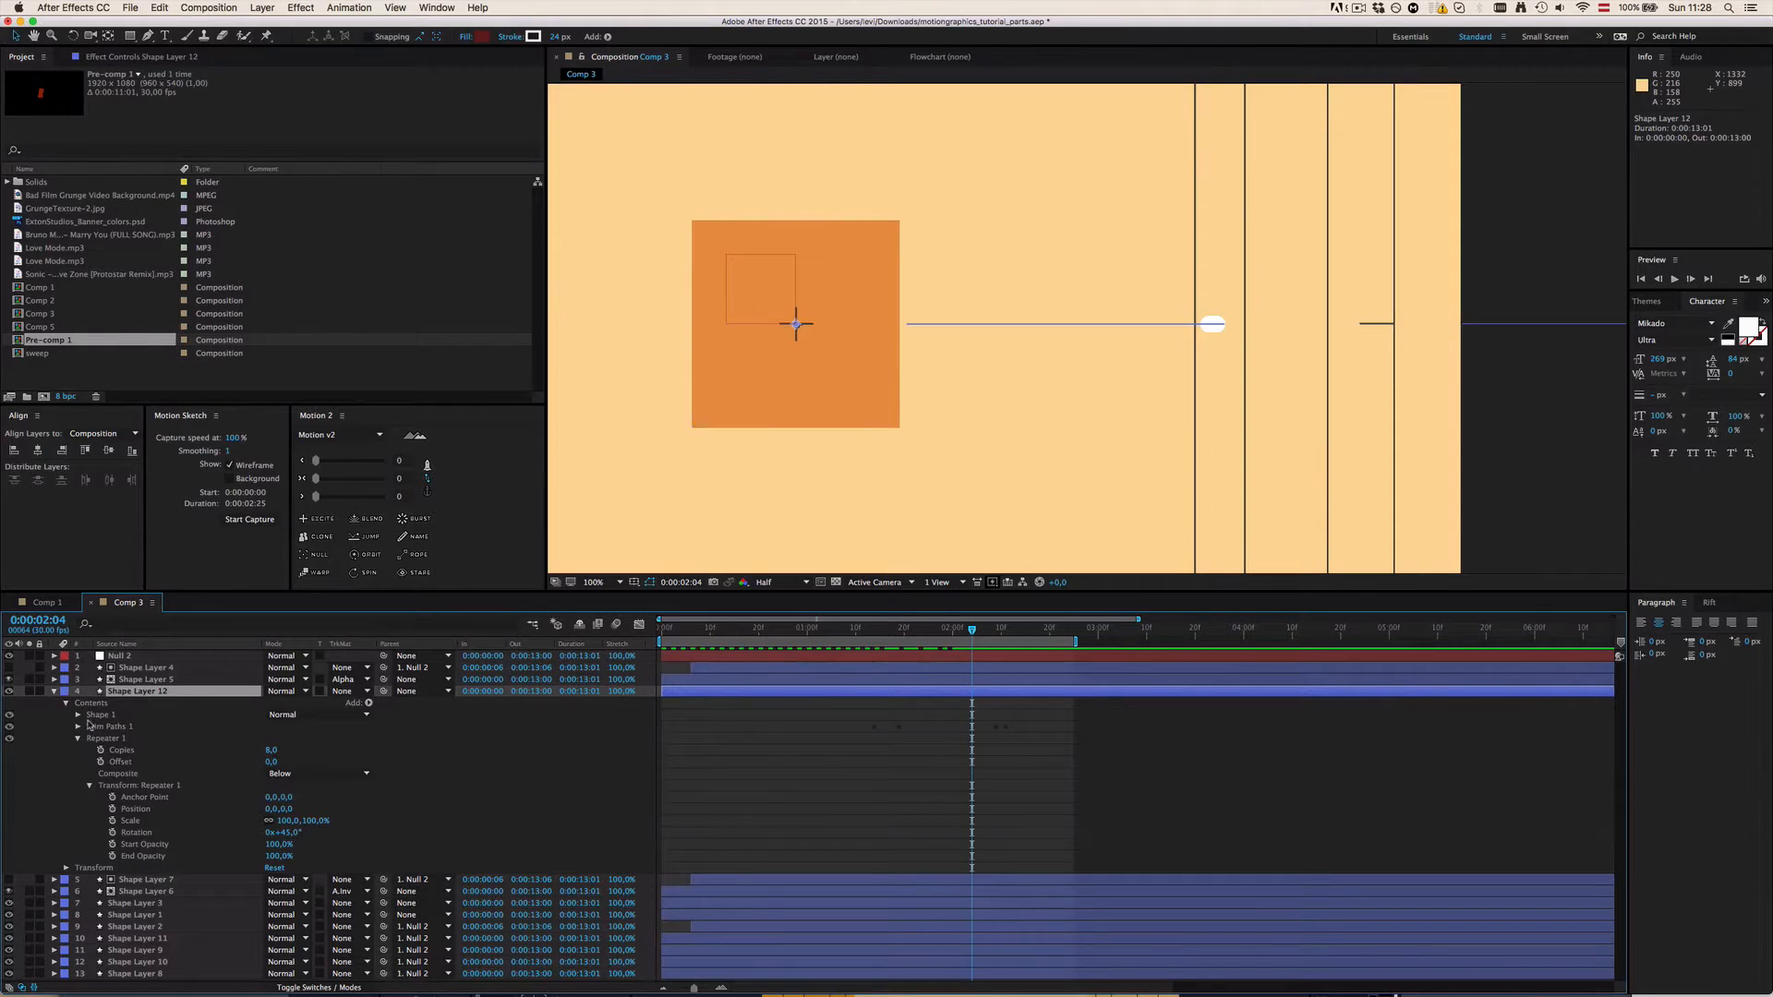
{"action": "left_click", "coordinate": [136, 622]}
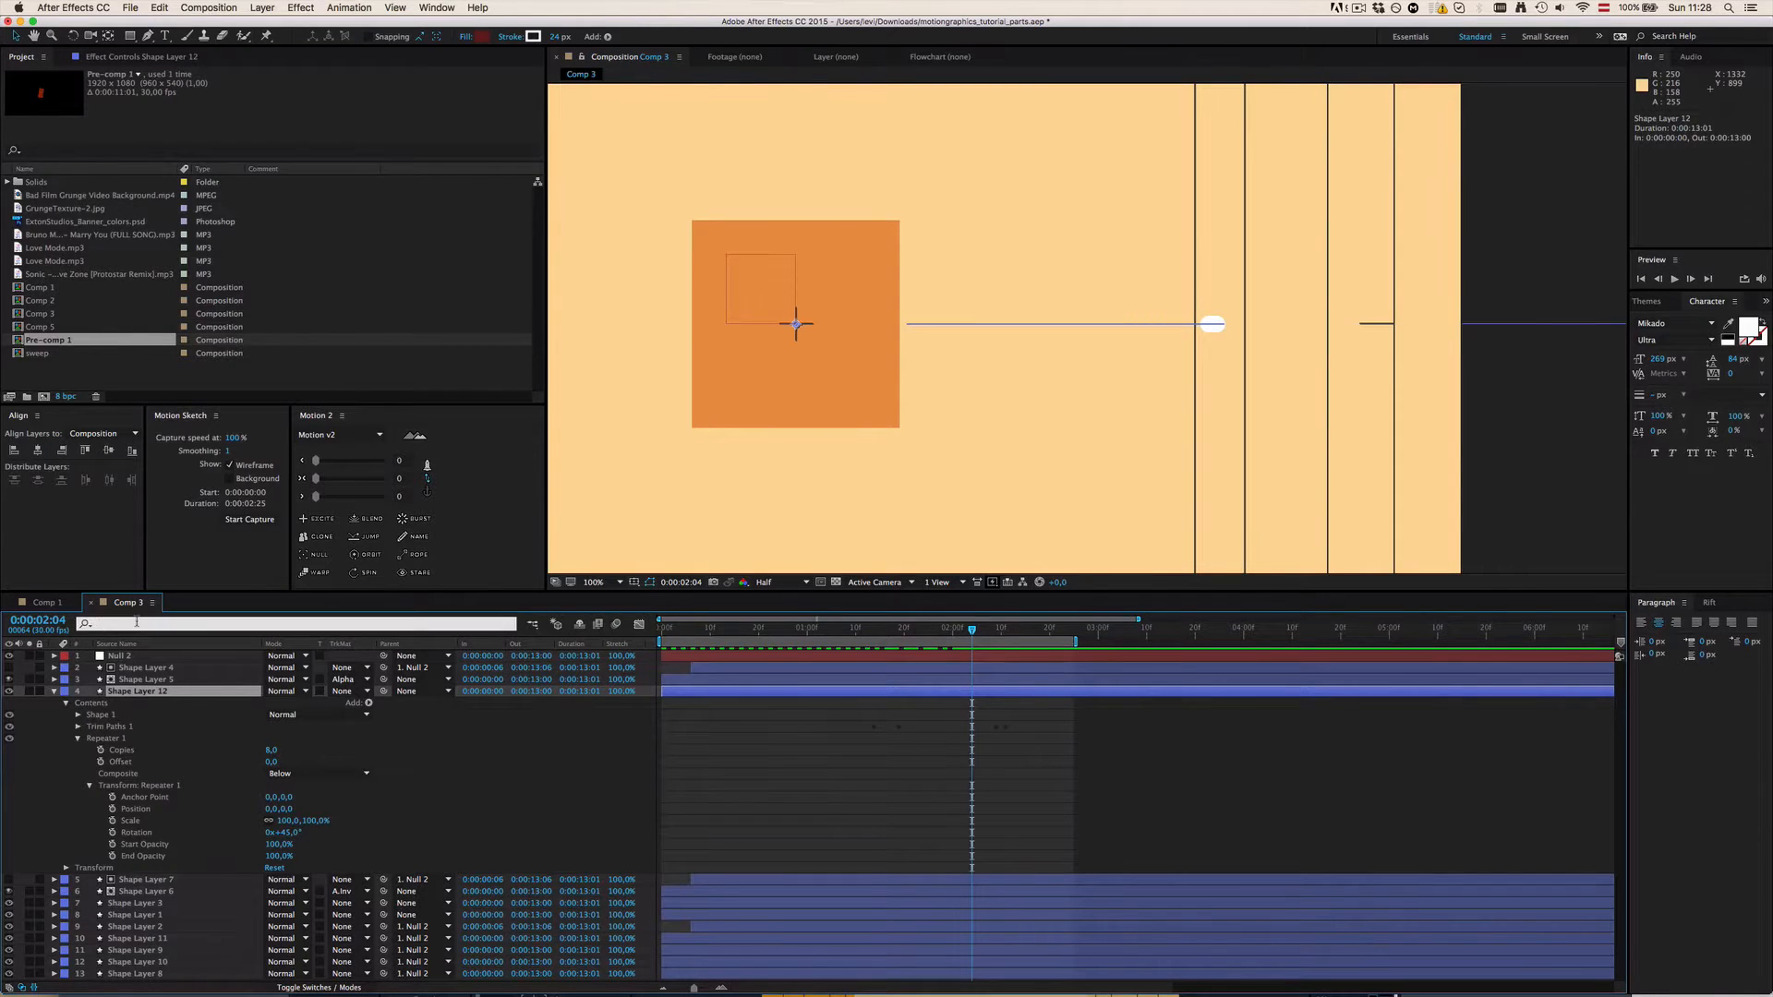
{"action": "type", "text": "stroke"}
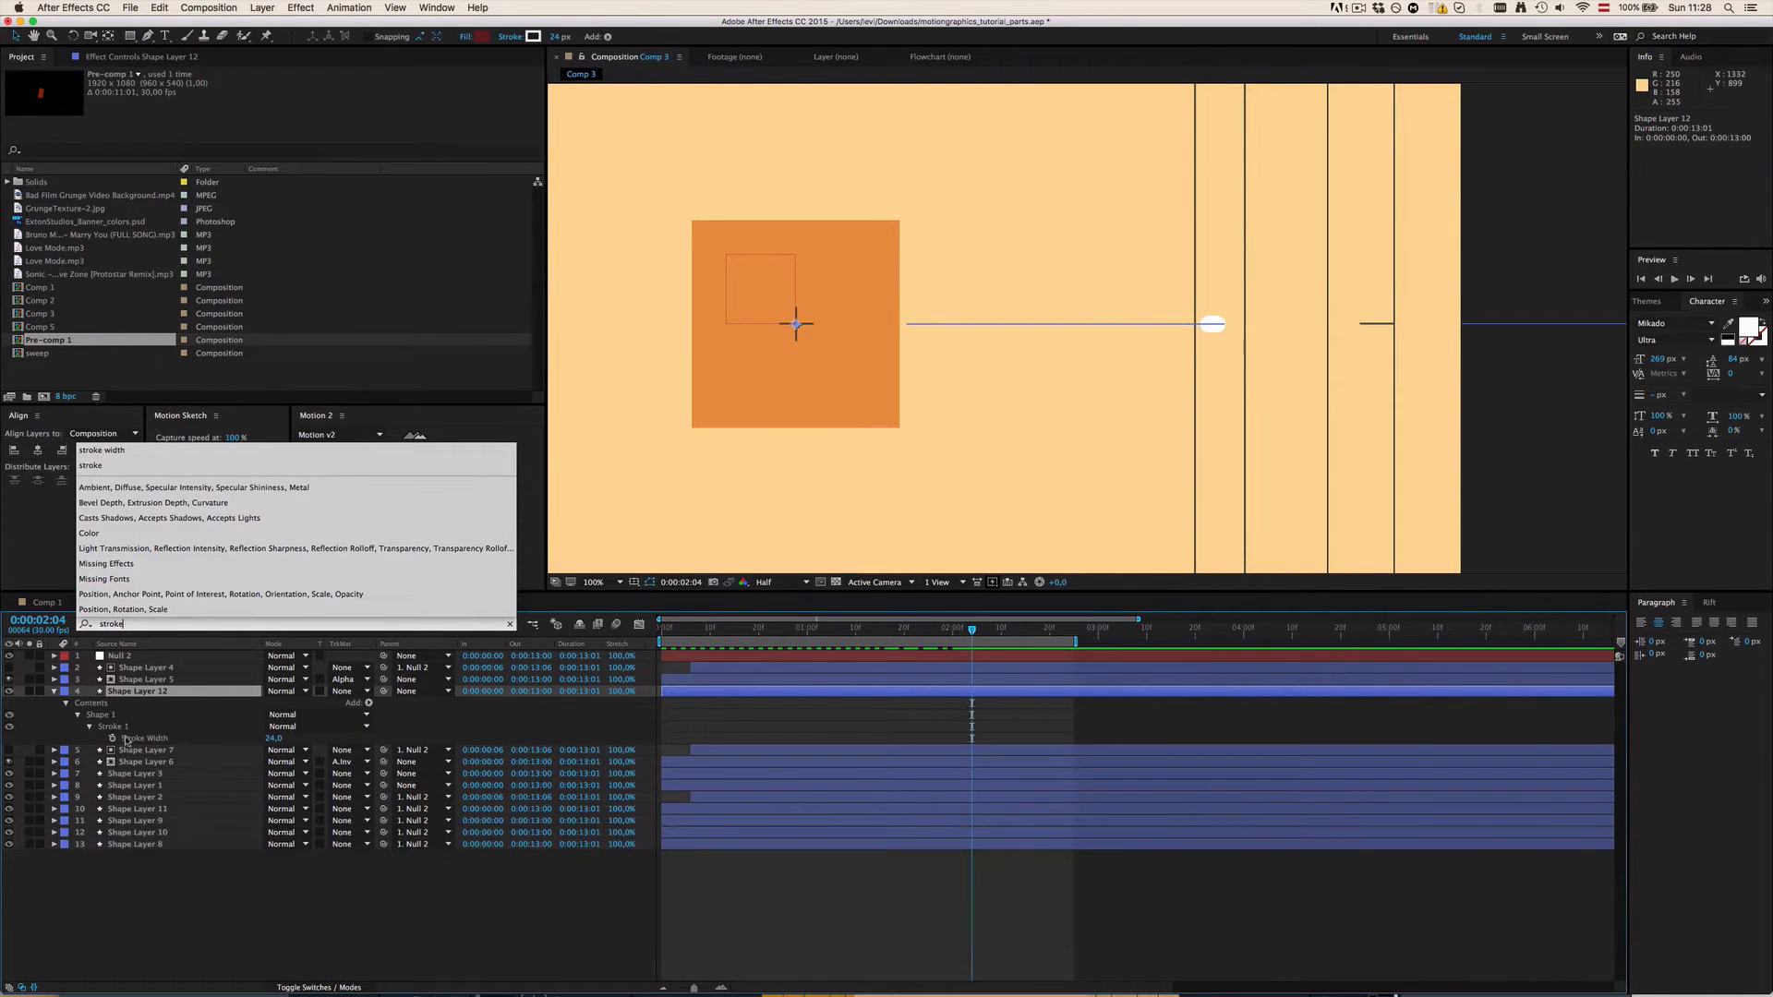
{"action": "left_click", "coordinate": [157, 739]}
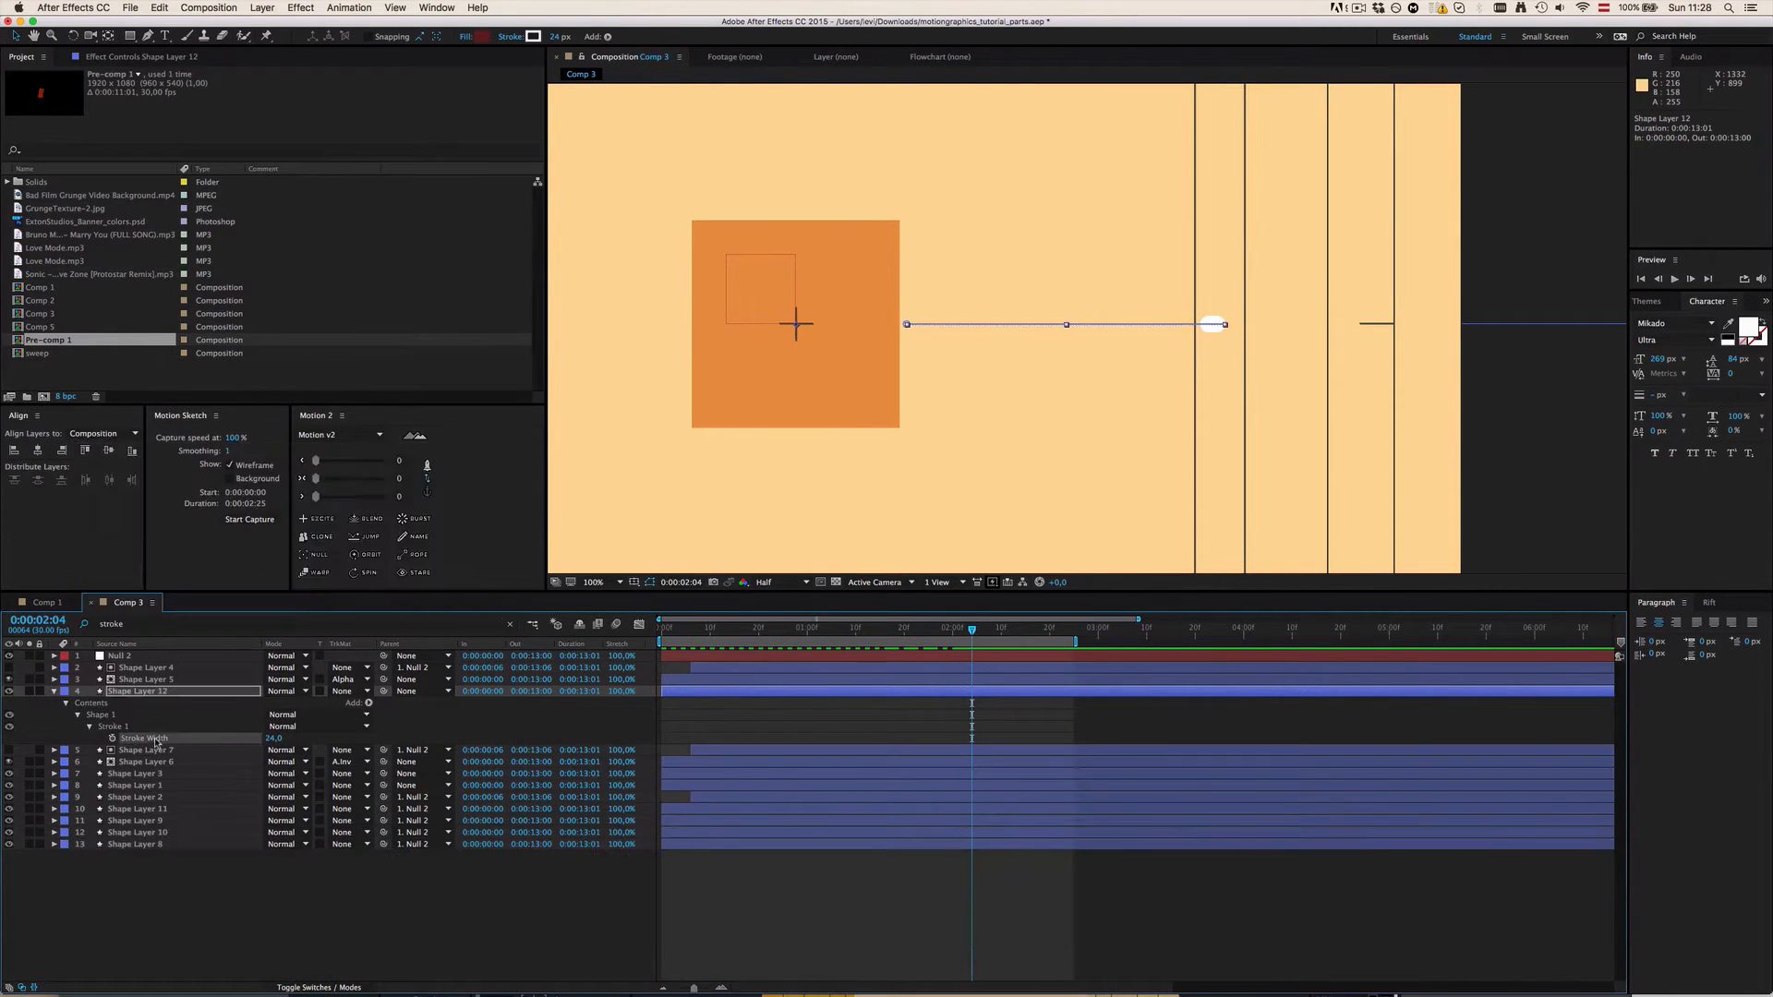
{"action": "left_click", "coordinate": [113, 739]}
Step: Set Shape Layer 12's Stroke Width to 0 at 0:00:02:11
{"action": "left_click_drag", "start_coordinate": [973, 630], "coordinate": [1007, 631]}
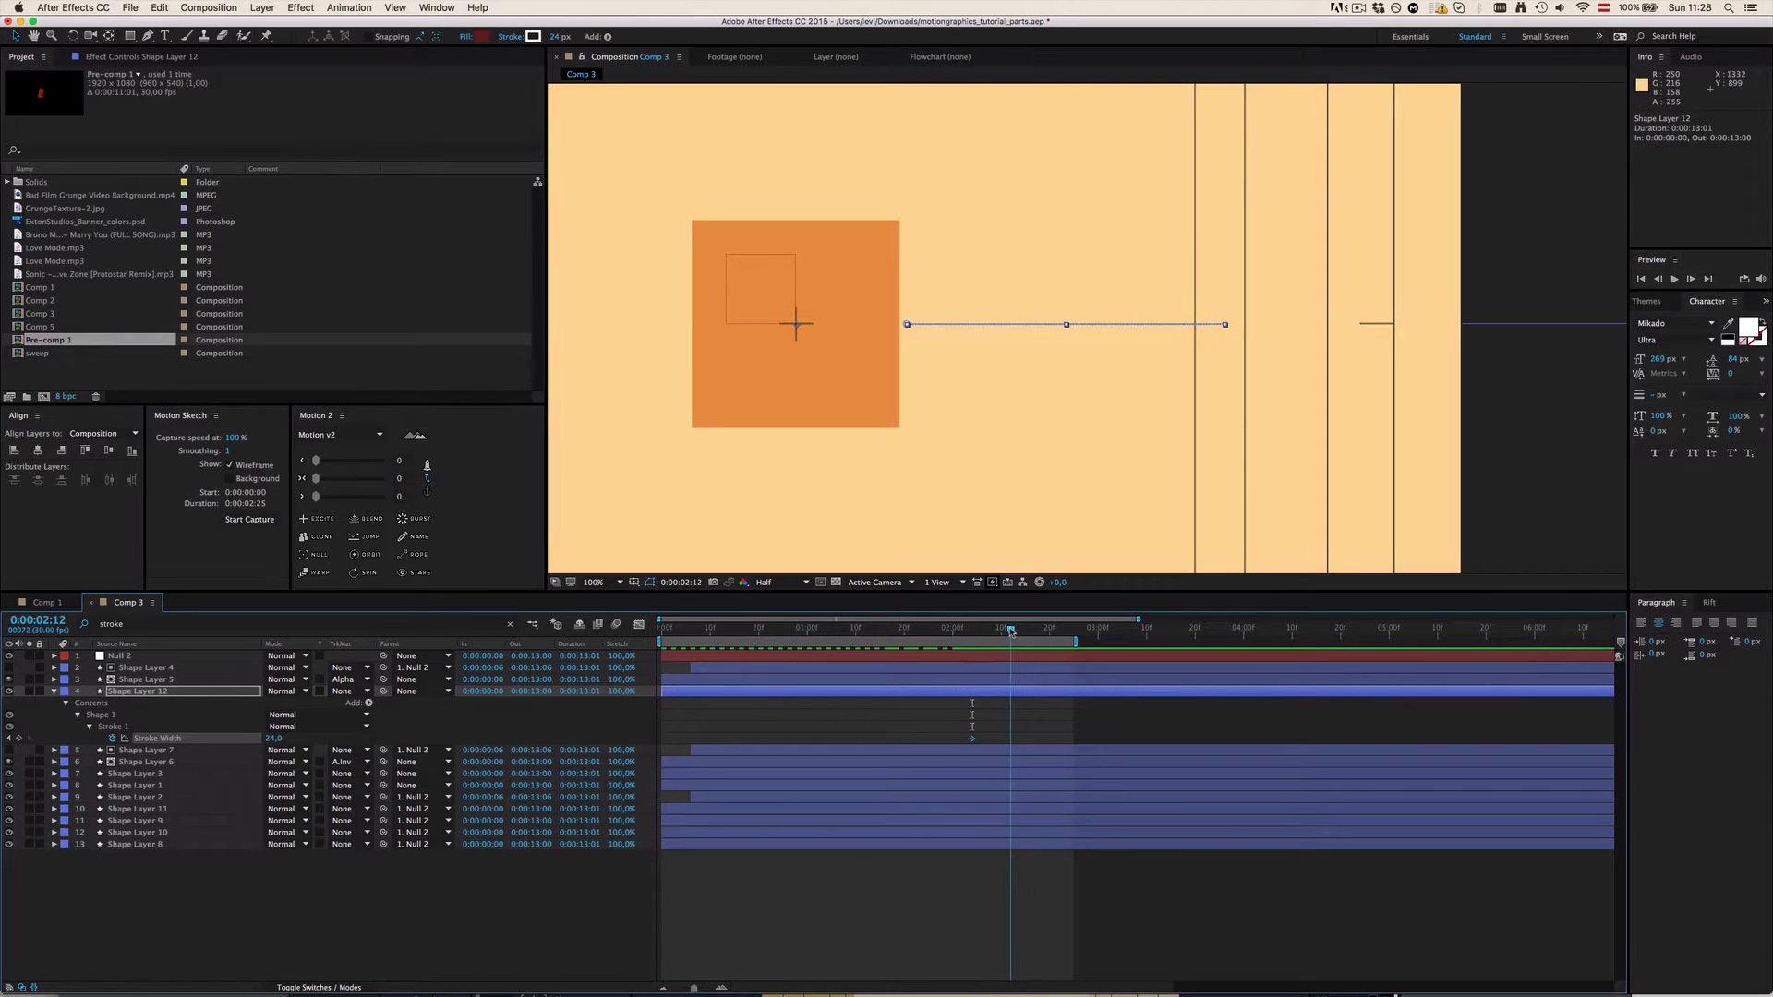
{"action": "left_click", "coordinate": [270, 739]}
{"action": "key", "text": "Return"}
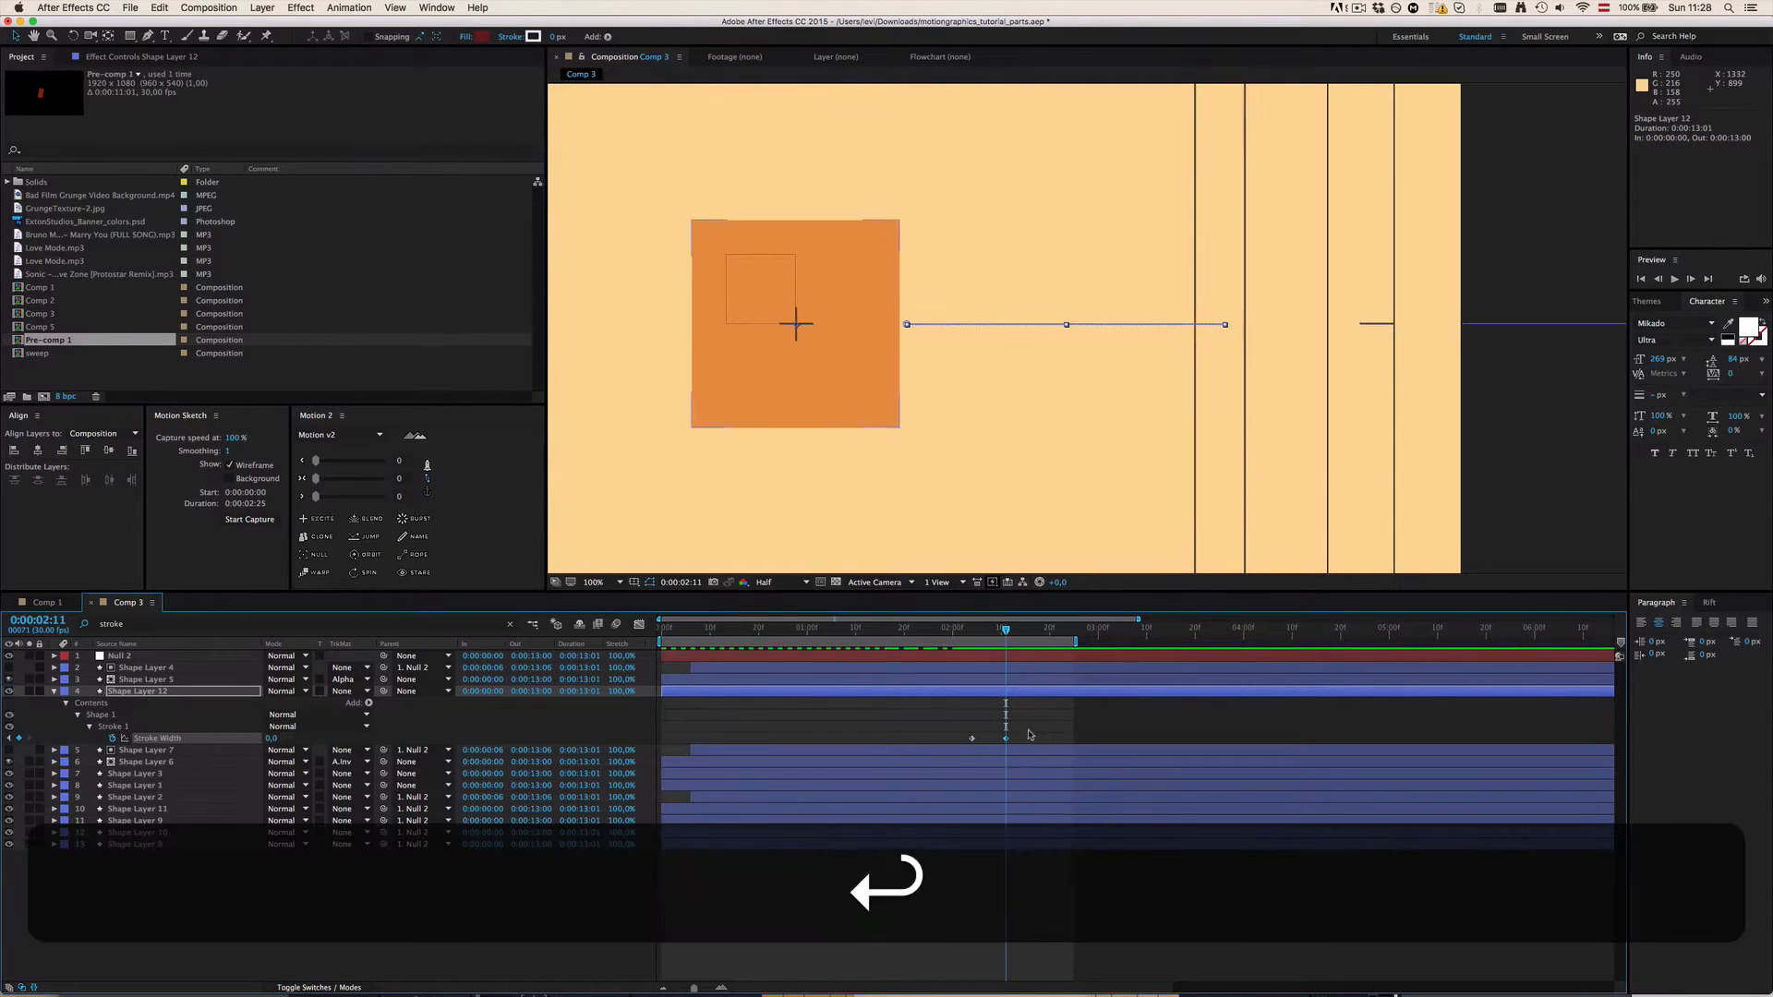
Step: Play back the line burst with its shrinking stroke and save the project
{"action": "left_click", "coordinate": [956, 631]}
{"action": "key", "text": "space"}
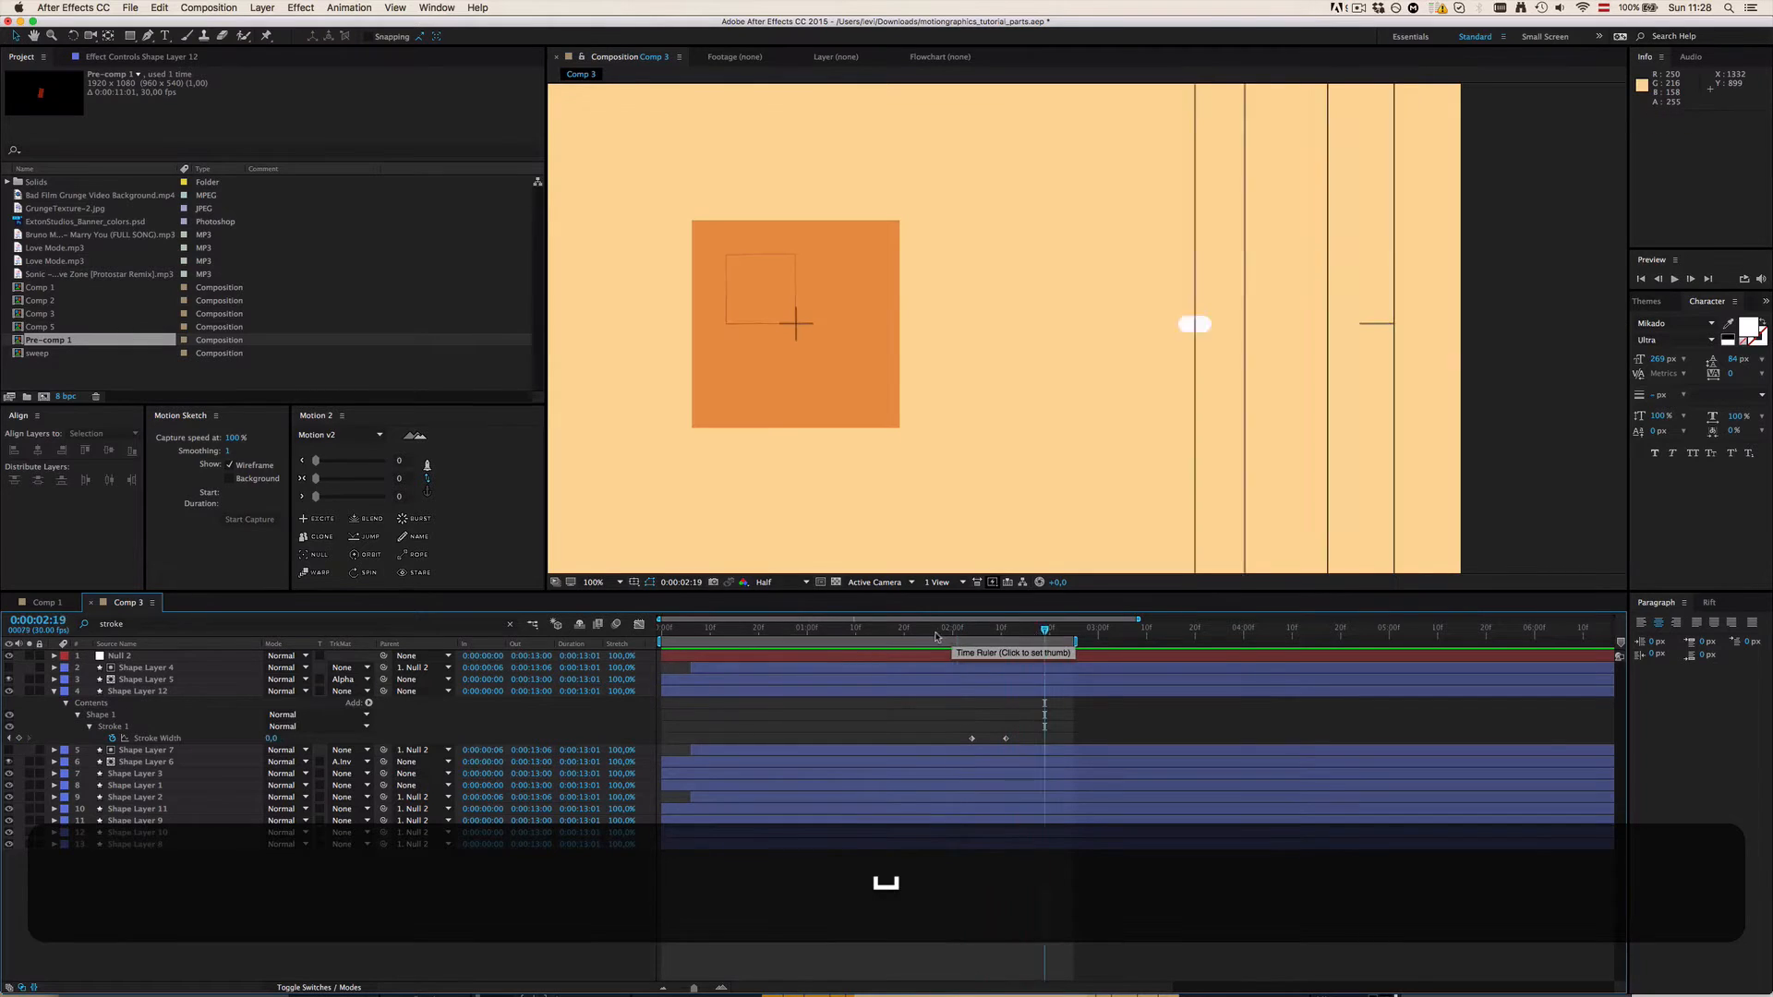
{"action": "key", "text": "space"}
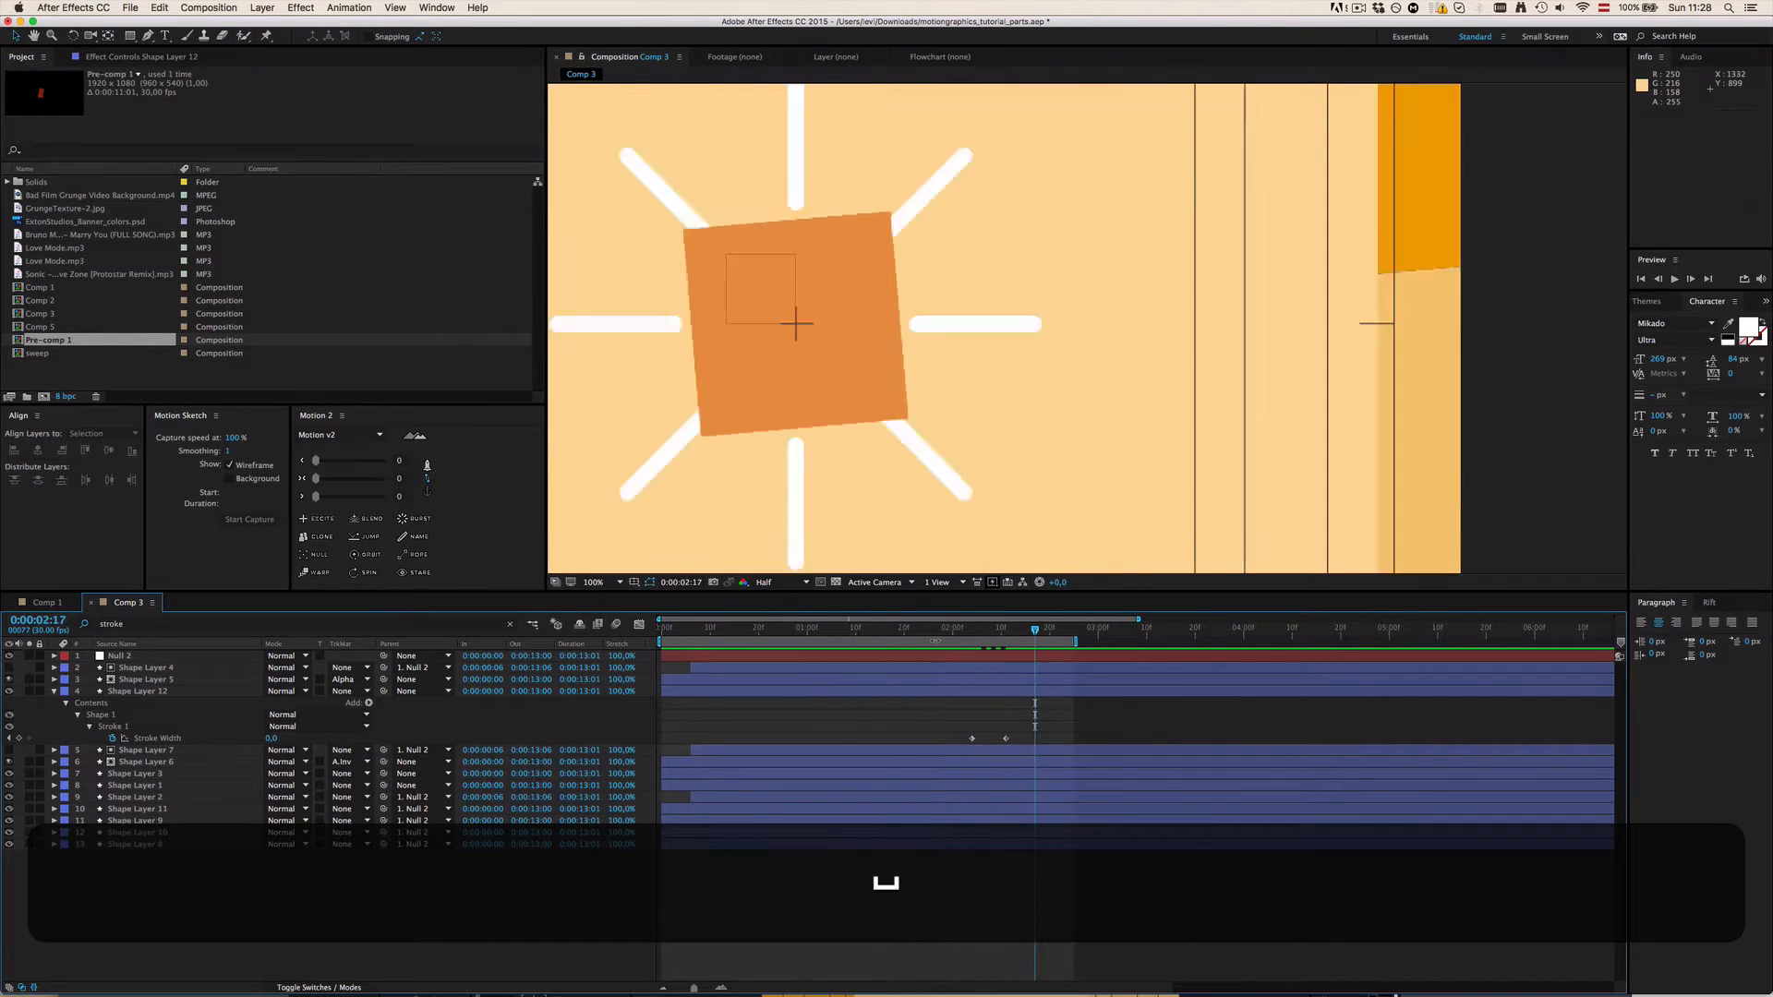
{"action": "left_click", "coordinate": [884, 630]}
{"action": "scroll", "coordinate": [900, 366], "scroll_direction": "down", "scroll_amount": 1}
{"action": "key", "text": "space"}
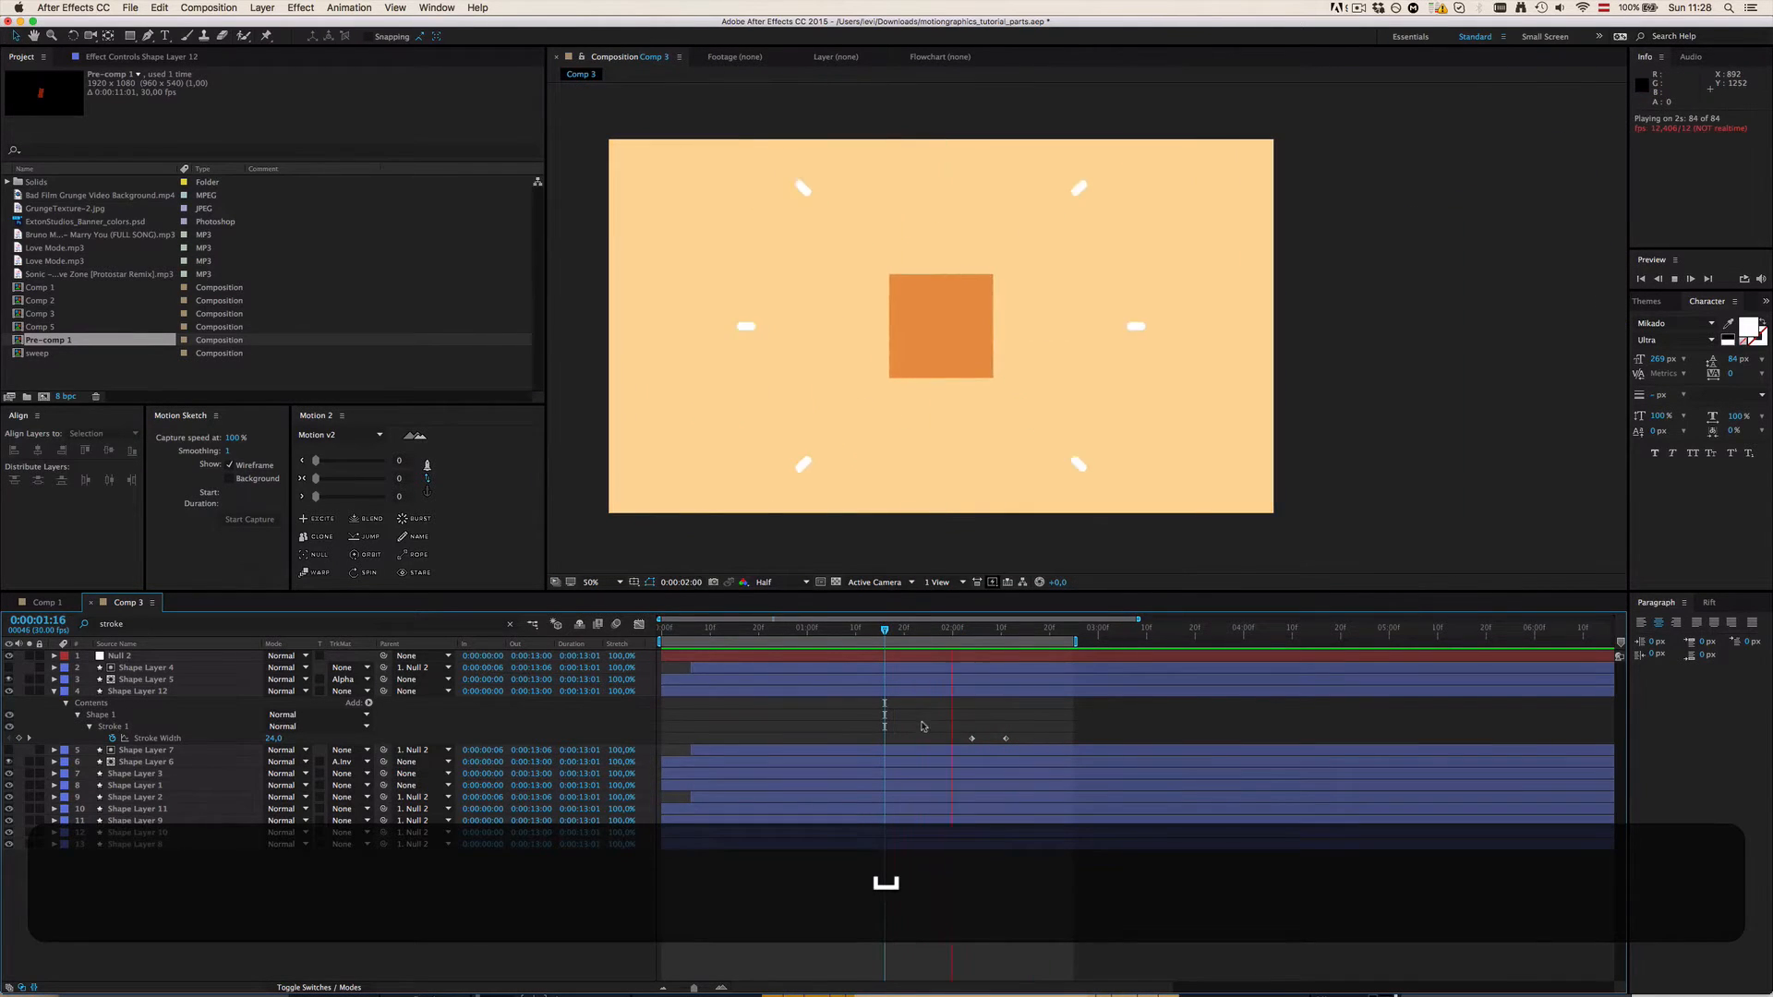
{"action": "key", "text": "super+s"}
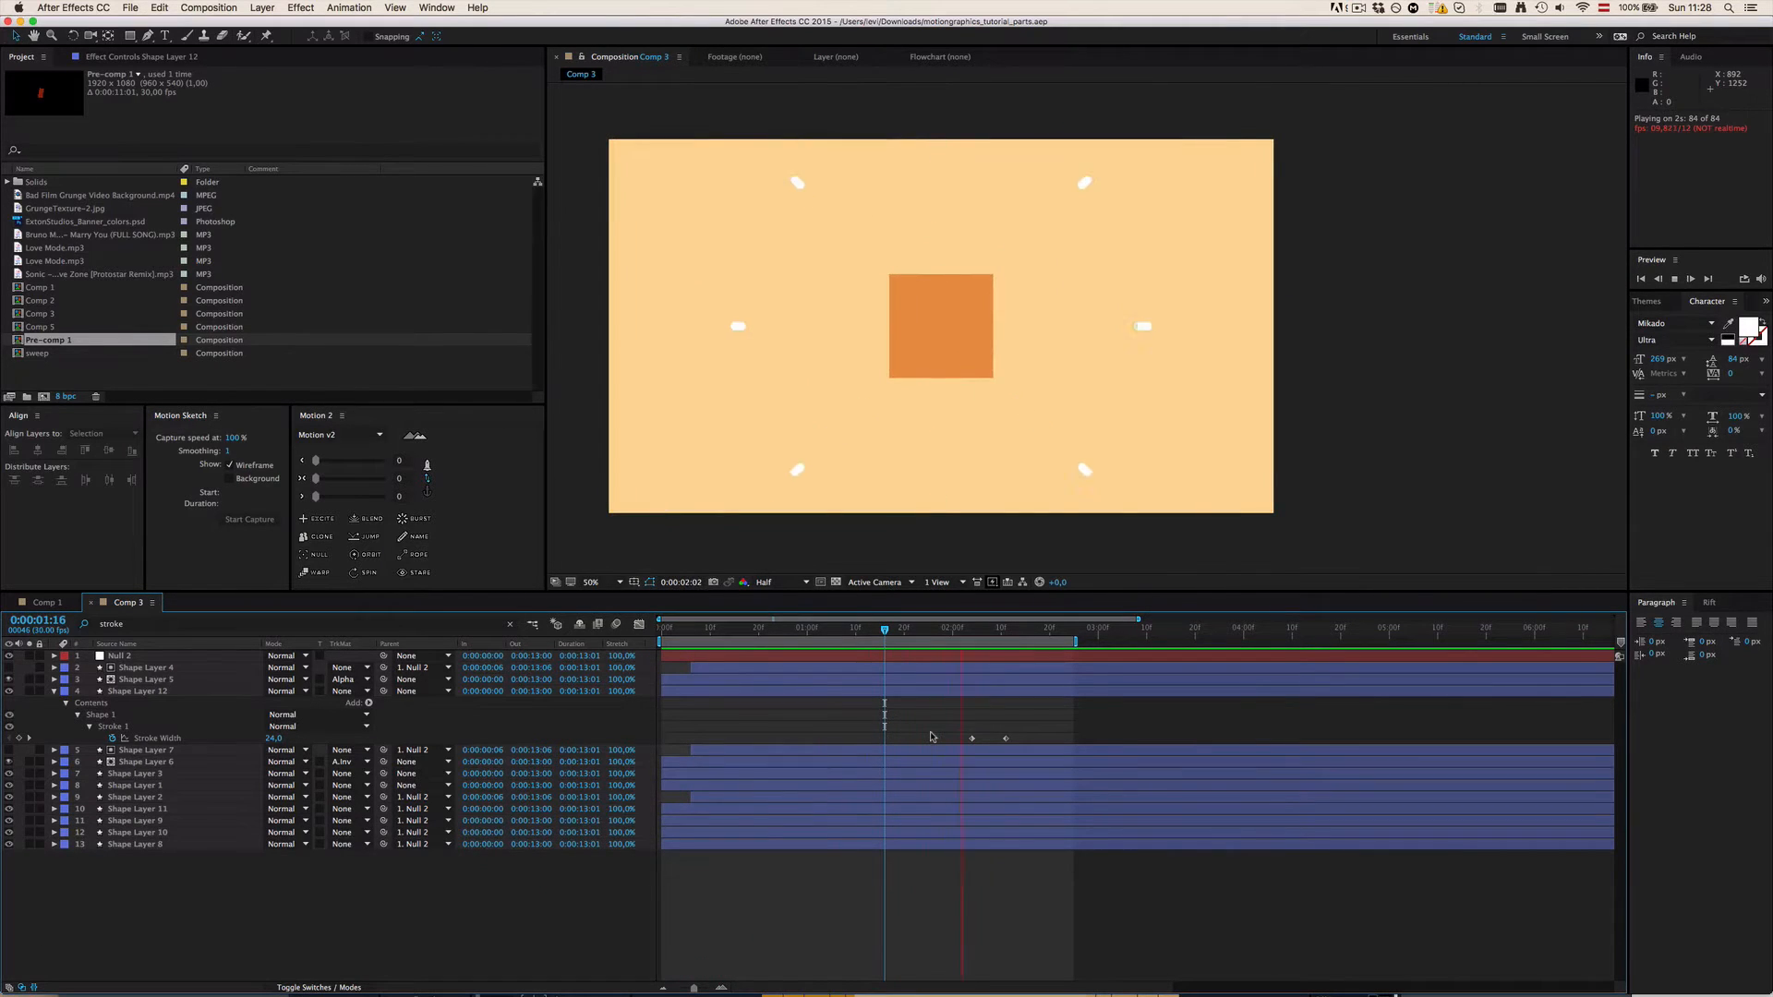
{"action": "key", "text": "space"}
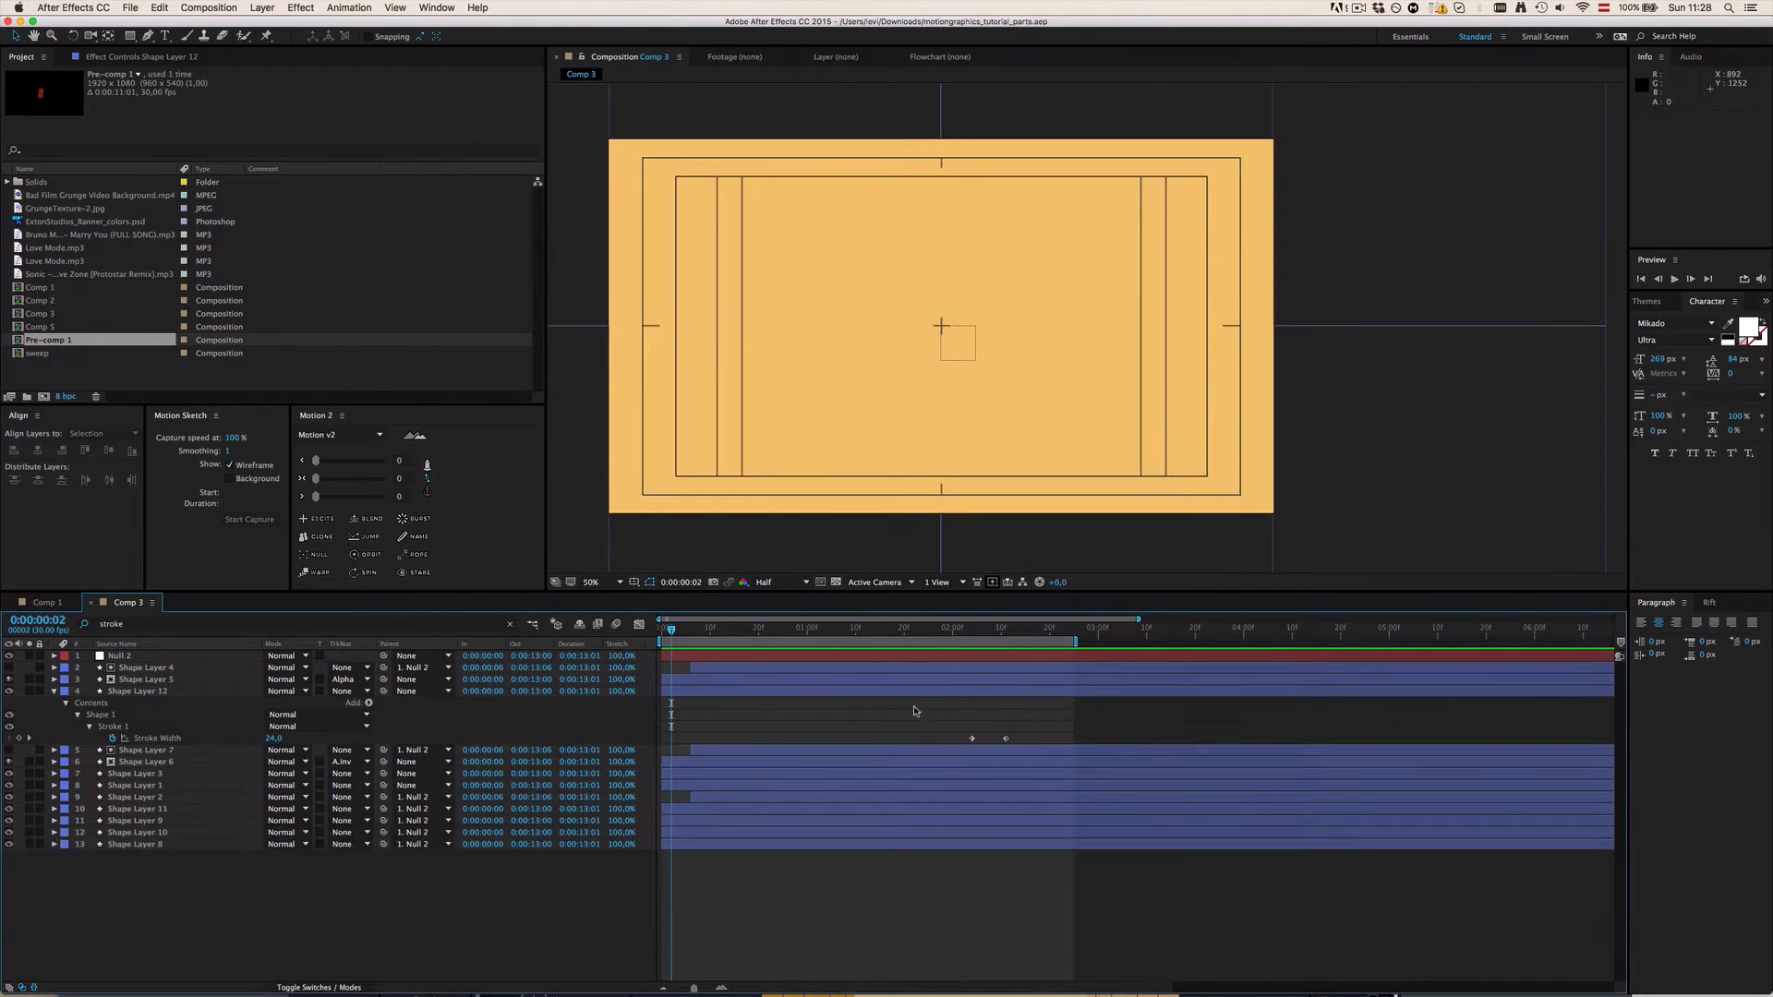
Step: Shift Shape Layer 12 four frames earlier in time and play back the new timing
{"action": "left_click", "coordinate": [921, 692]}
{"action": "left_click_drag", "start_coordinate": [921, 698], "coordinate": [902, 699]}
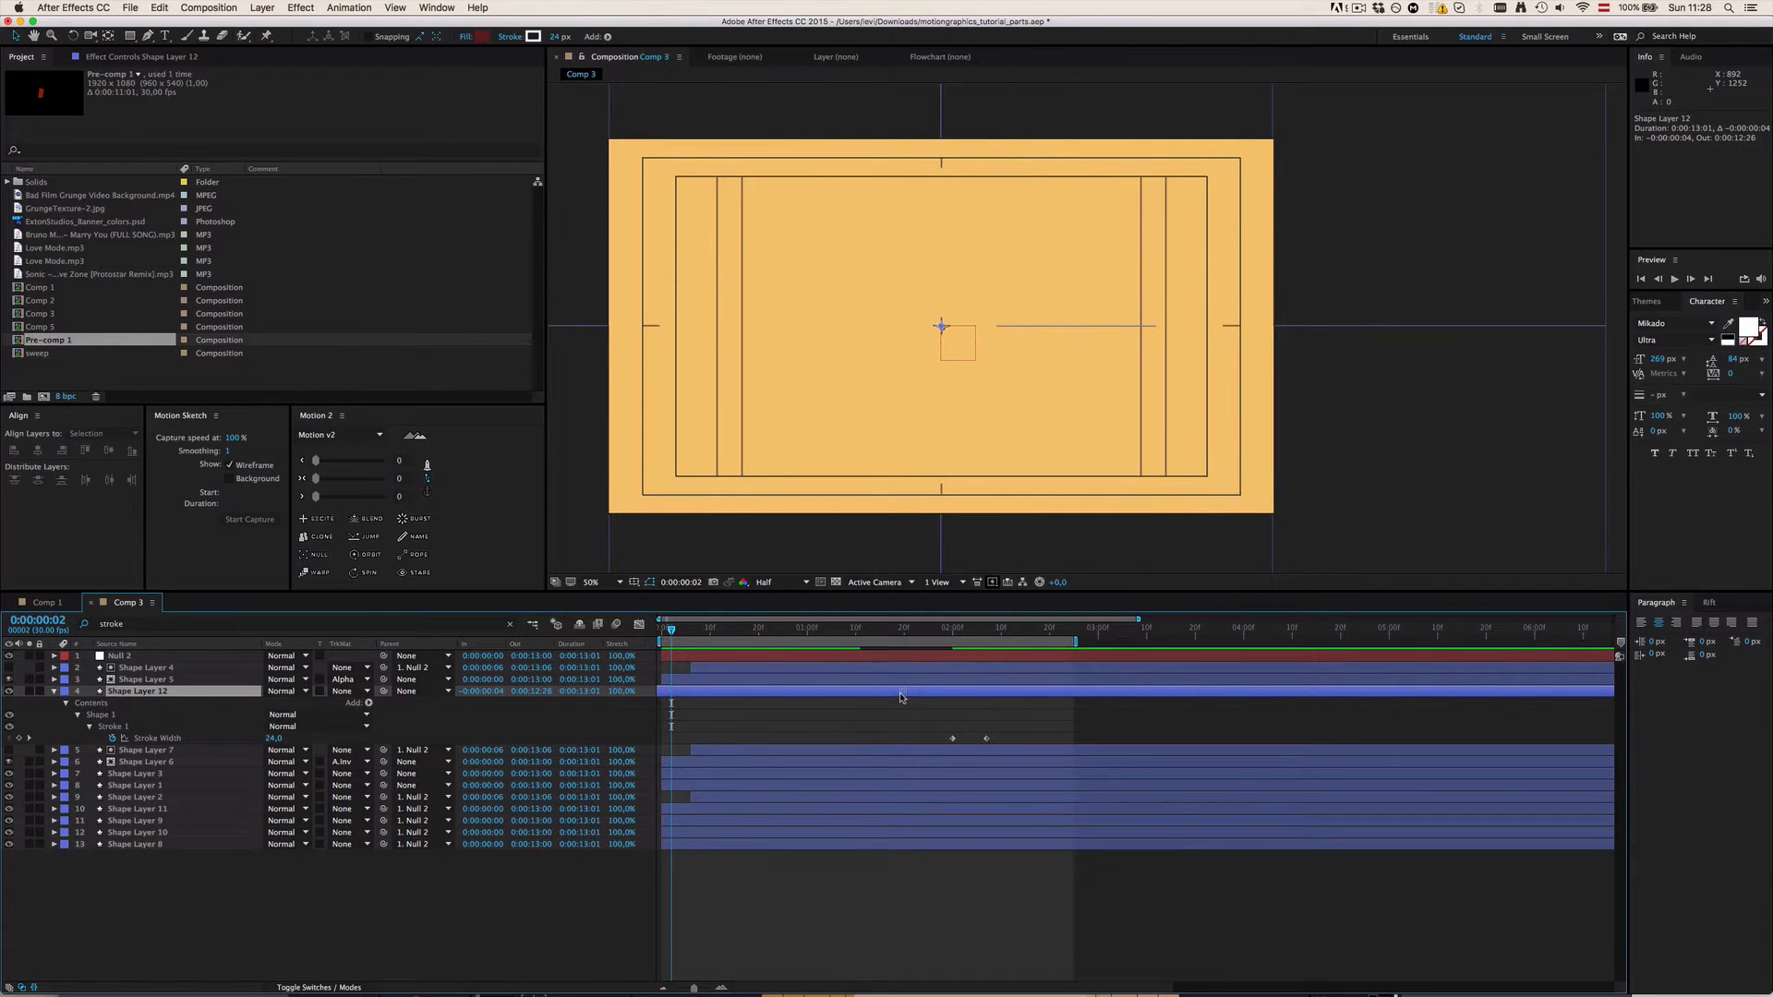
{"action": "key", "text": "space"}
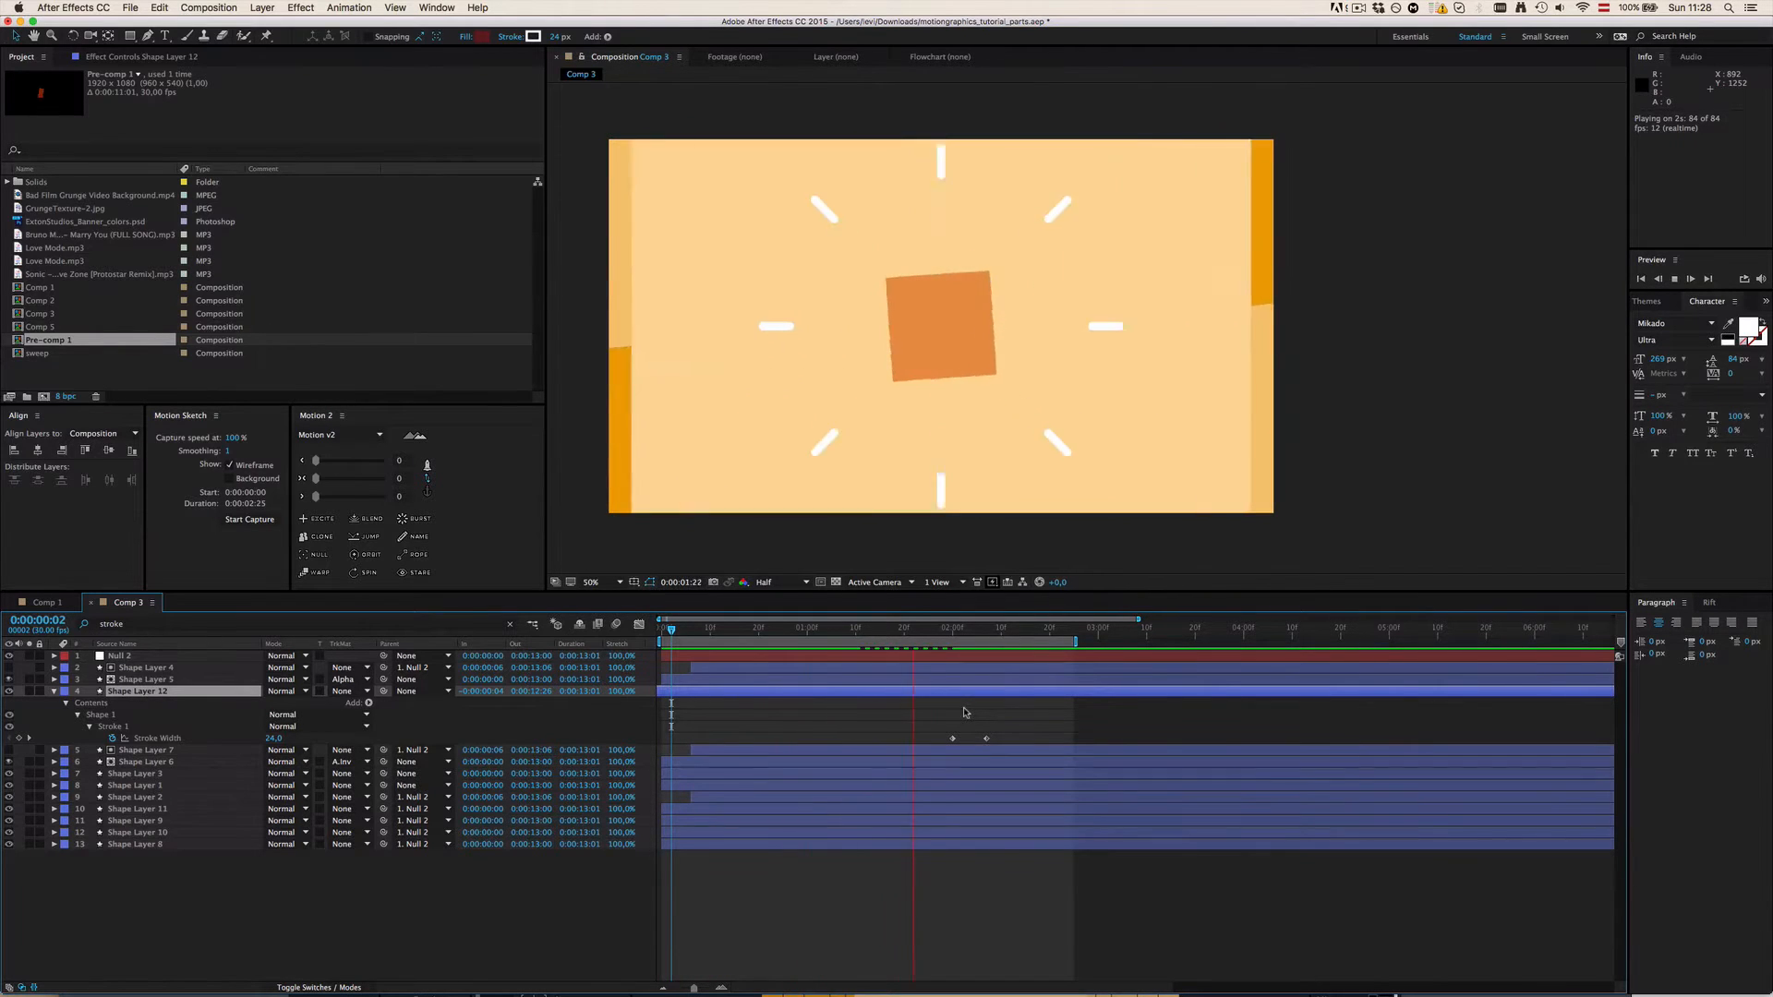
{"action": "key", "text": "space"}
Step: Change the line stroke colour on Shape Layer 12 to the muted red B45757, judging it at 0:00:01:18
{"action": "left_click_drag", "start_coordinate": [926, 634], "coordinate": [890, 702]}
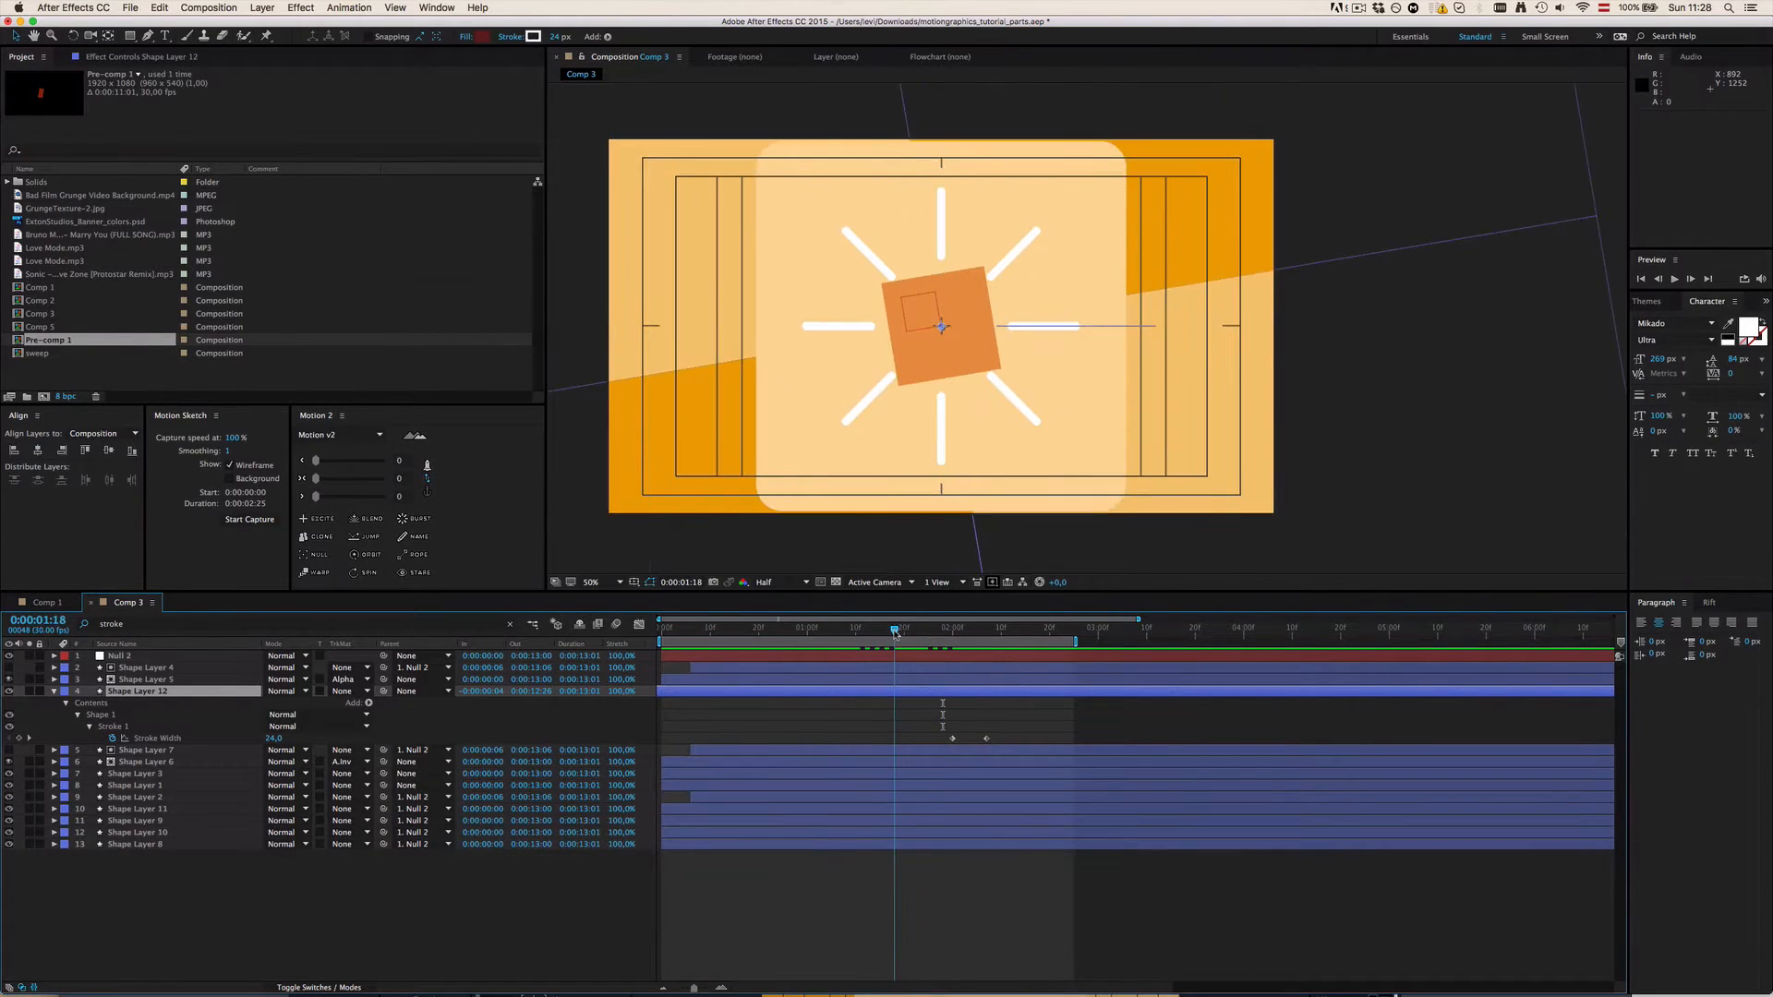
{"action": "left_click", "coordinate": [533, 37]}
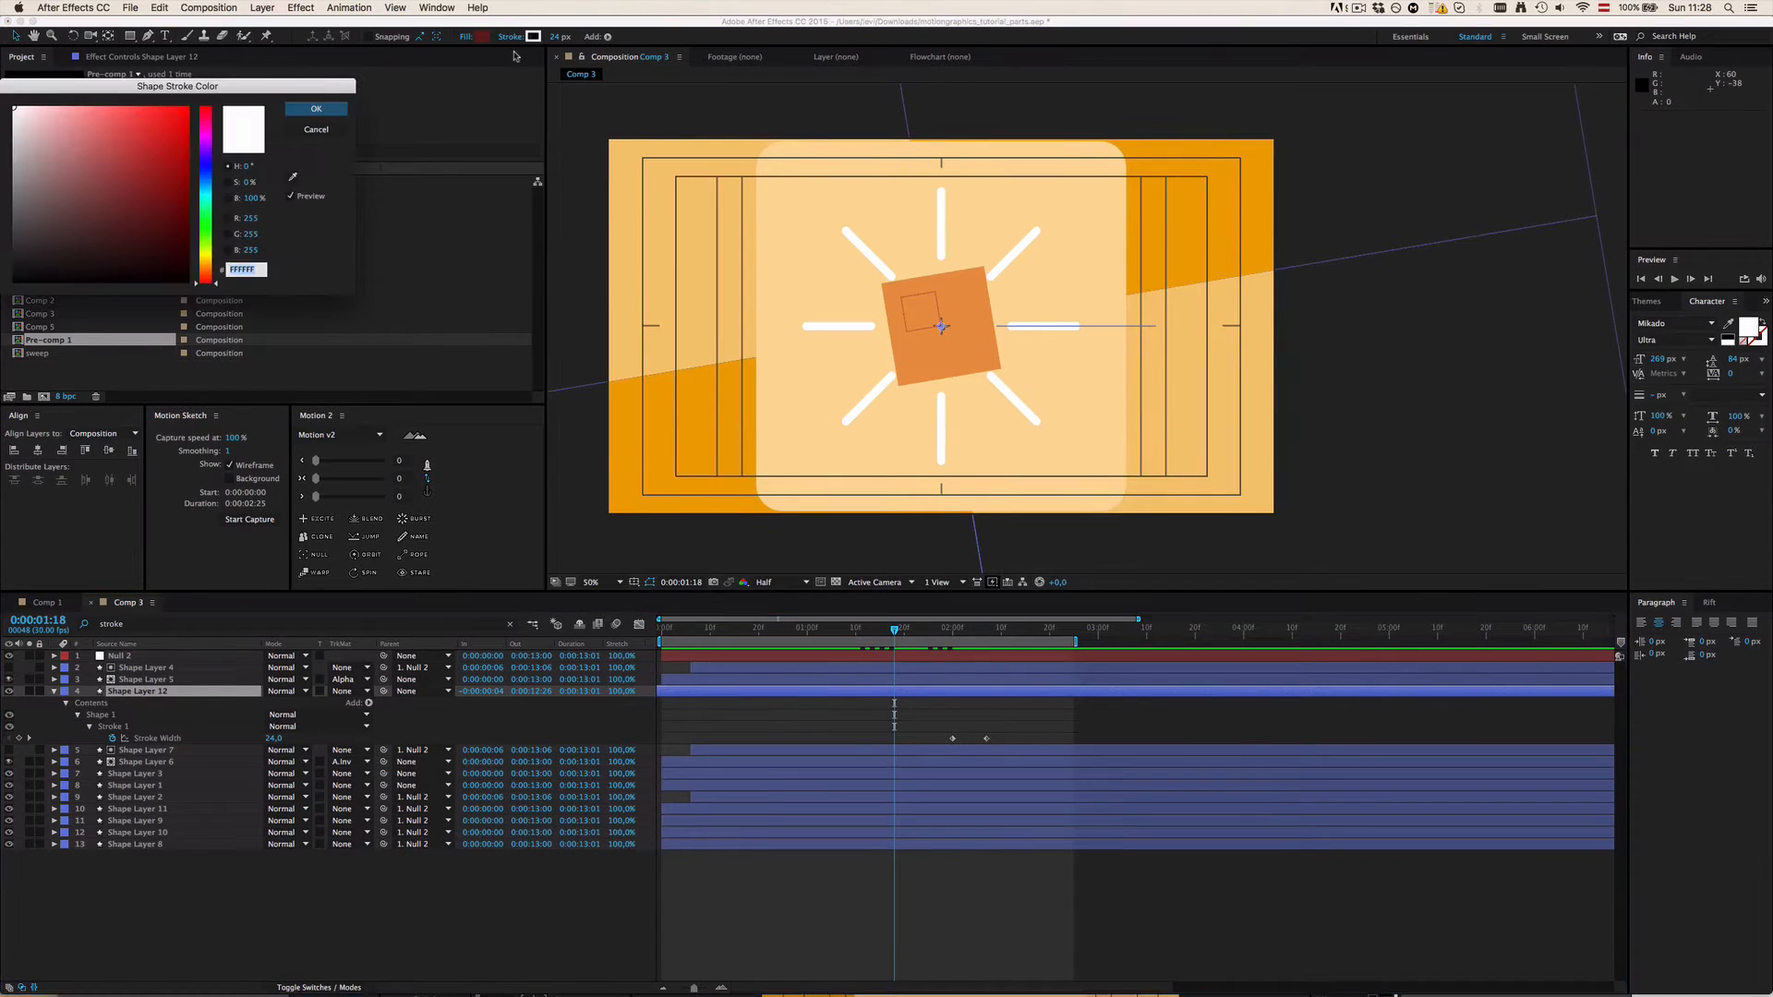
{"action": "left_click_drag", "start_coordinate": [204, 274], "coordinate": [204, 267]}
{"action": "left_click_drag", "start_coordinate": [150, 189], "coordinate": [89, 119]}
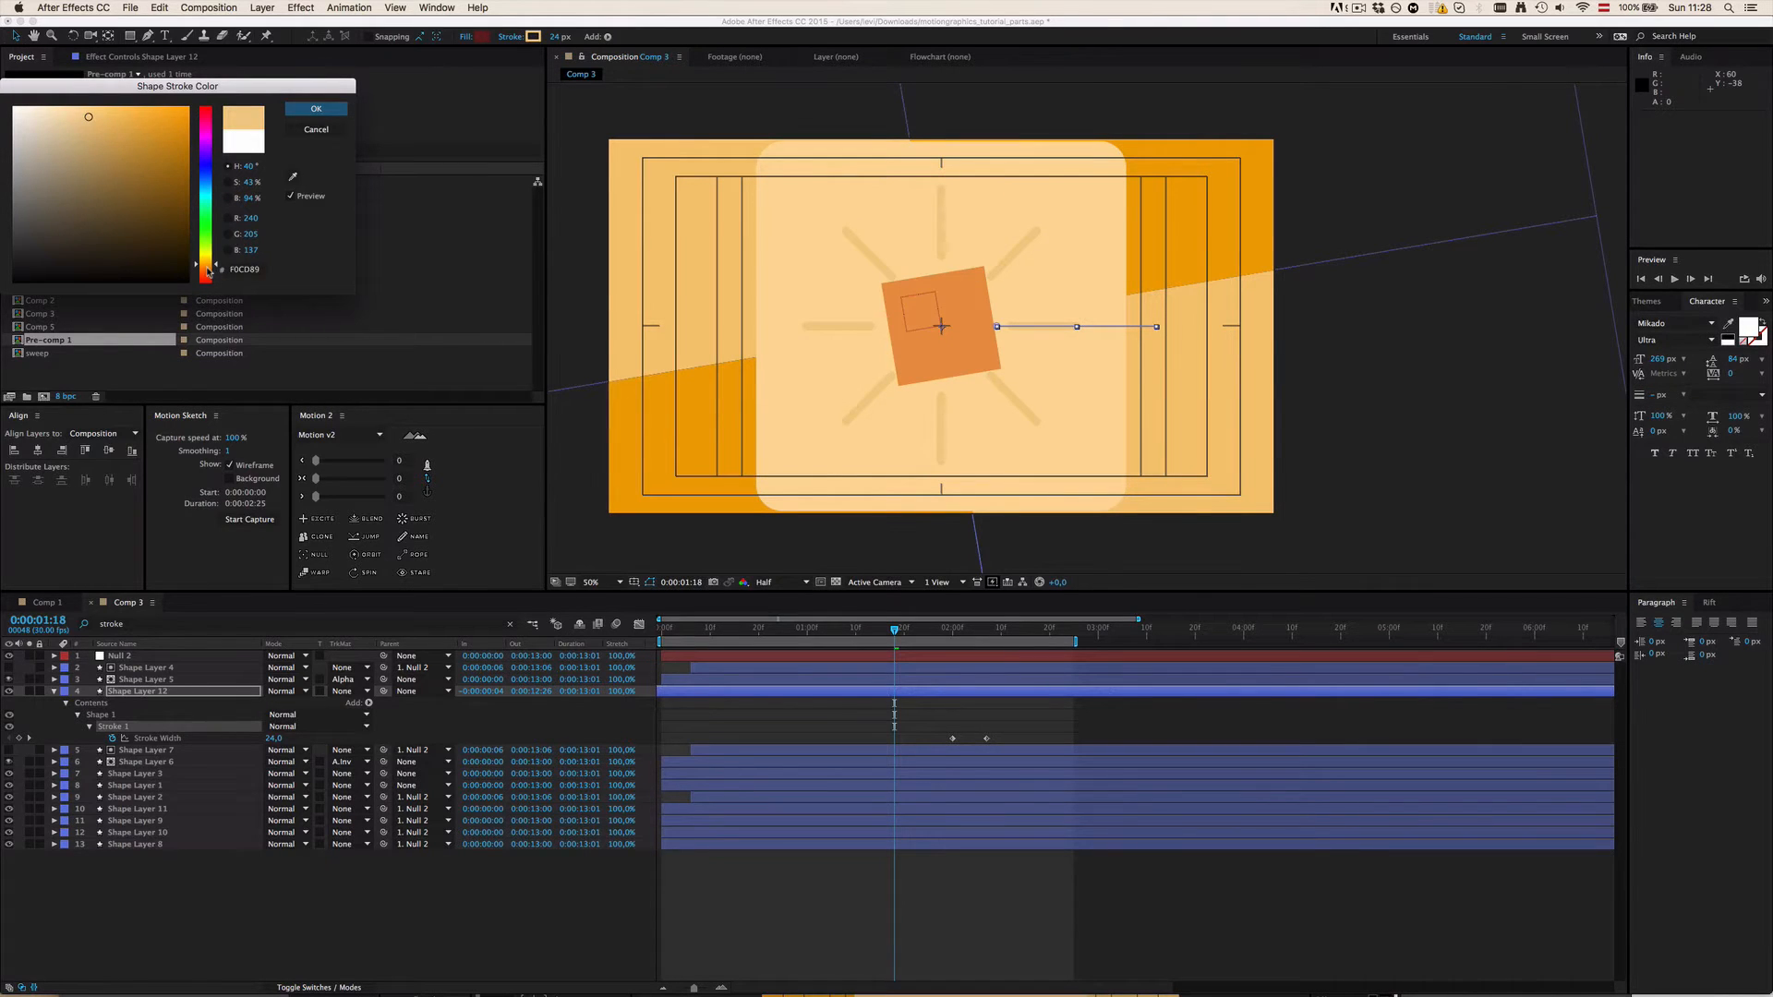
{"action": "left_click_drag", "start_coordinate": [208, 270], "coordinate": [208, 279]}
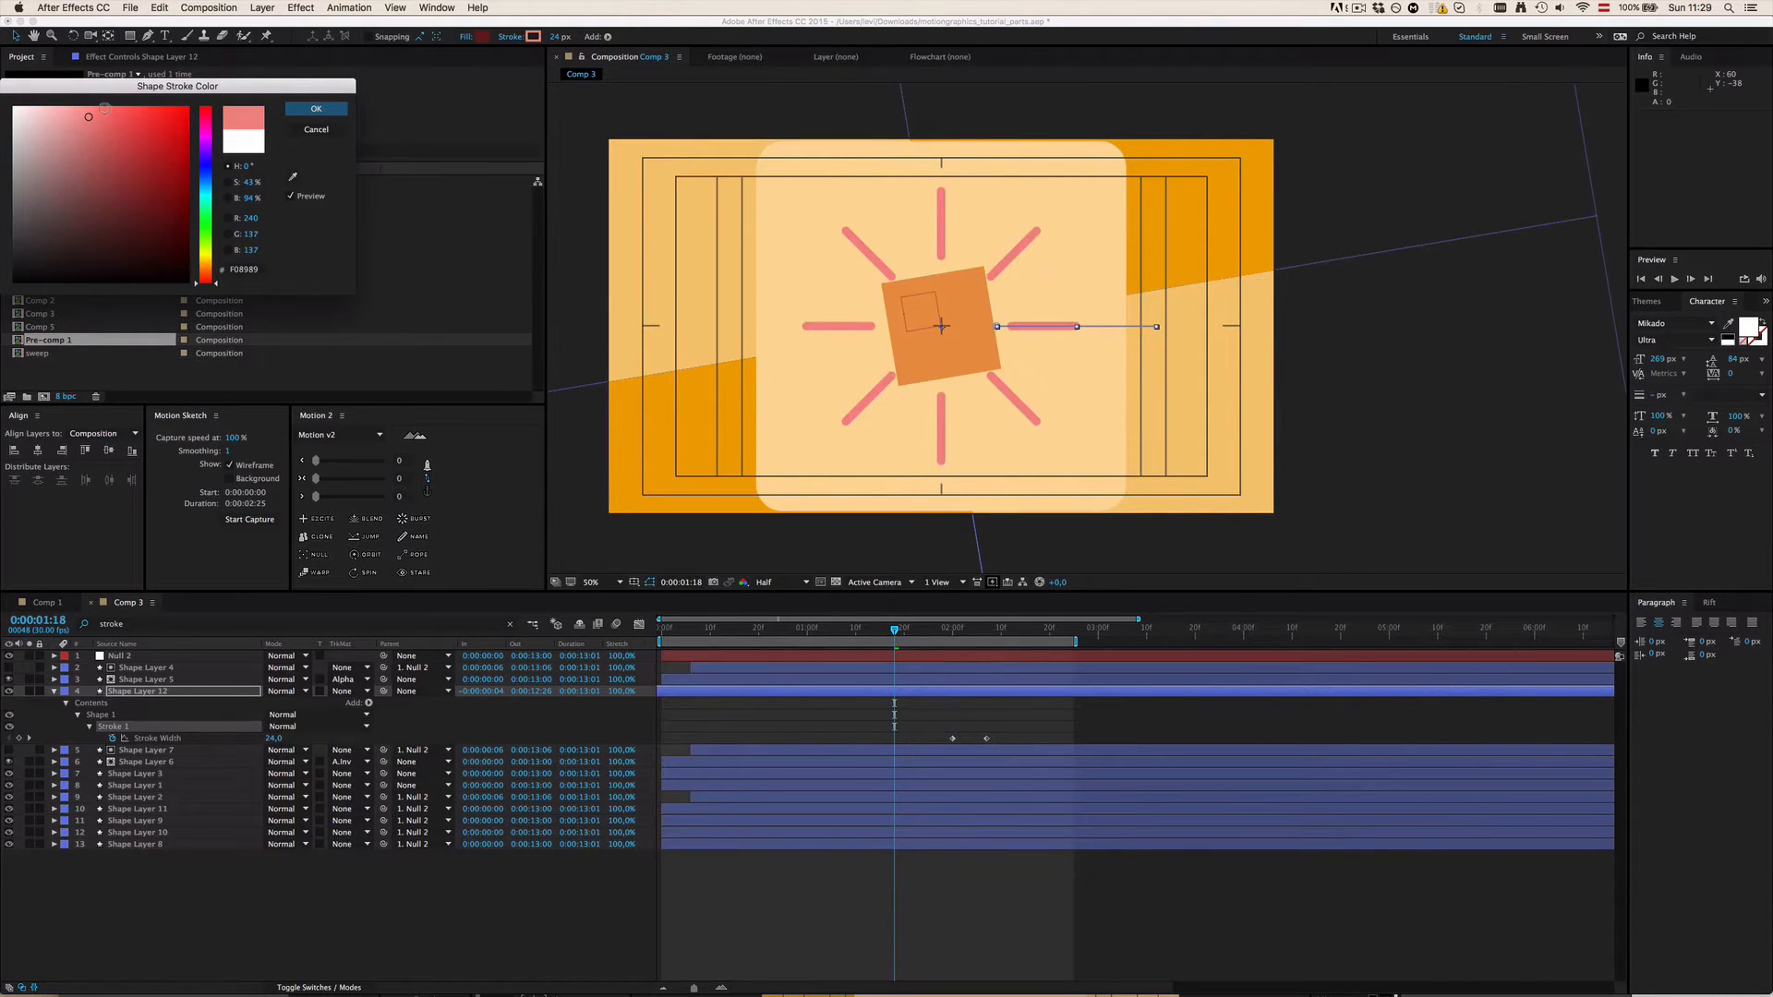
{"action": "left_click_drag", "start_coordinate": [104, 108], "coordinate": [107, 153]}
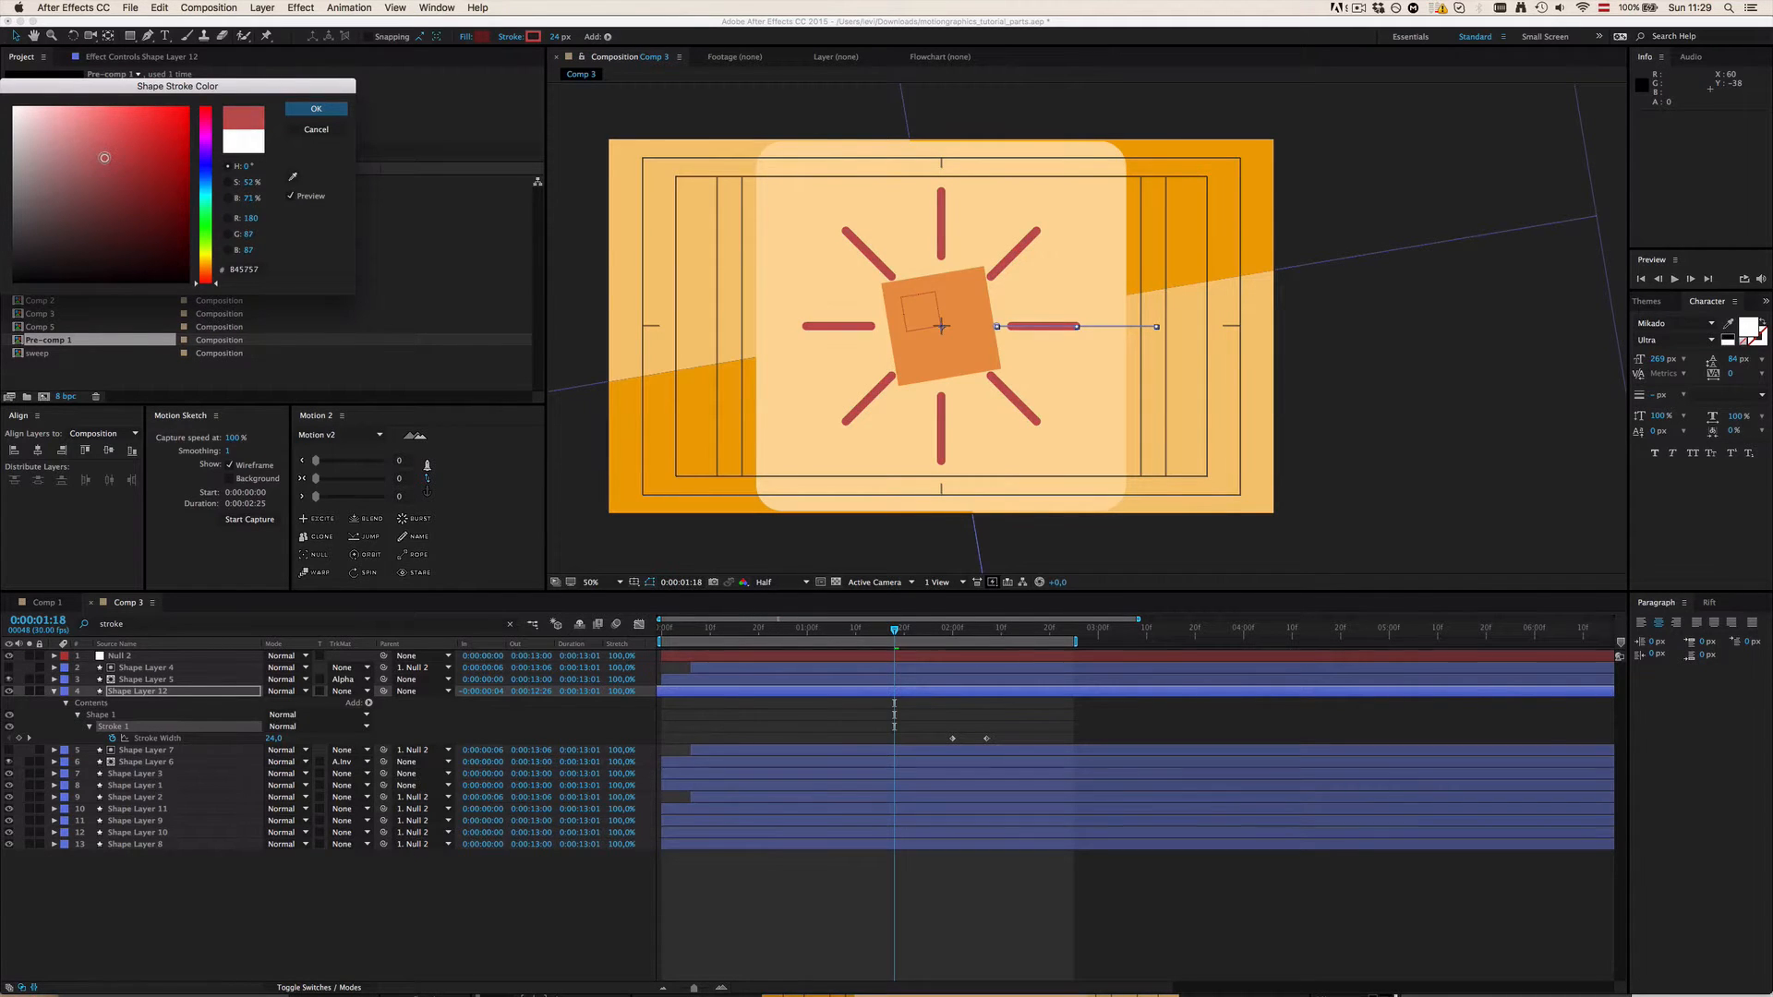
{"action": "left_click", "coordinate": [314, 110]}
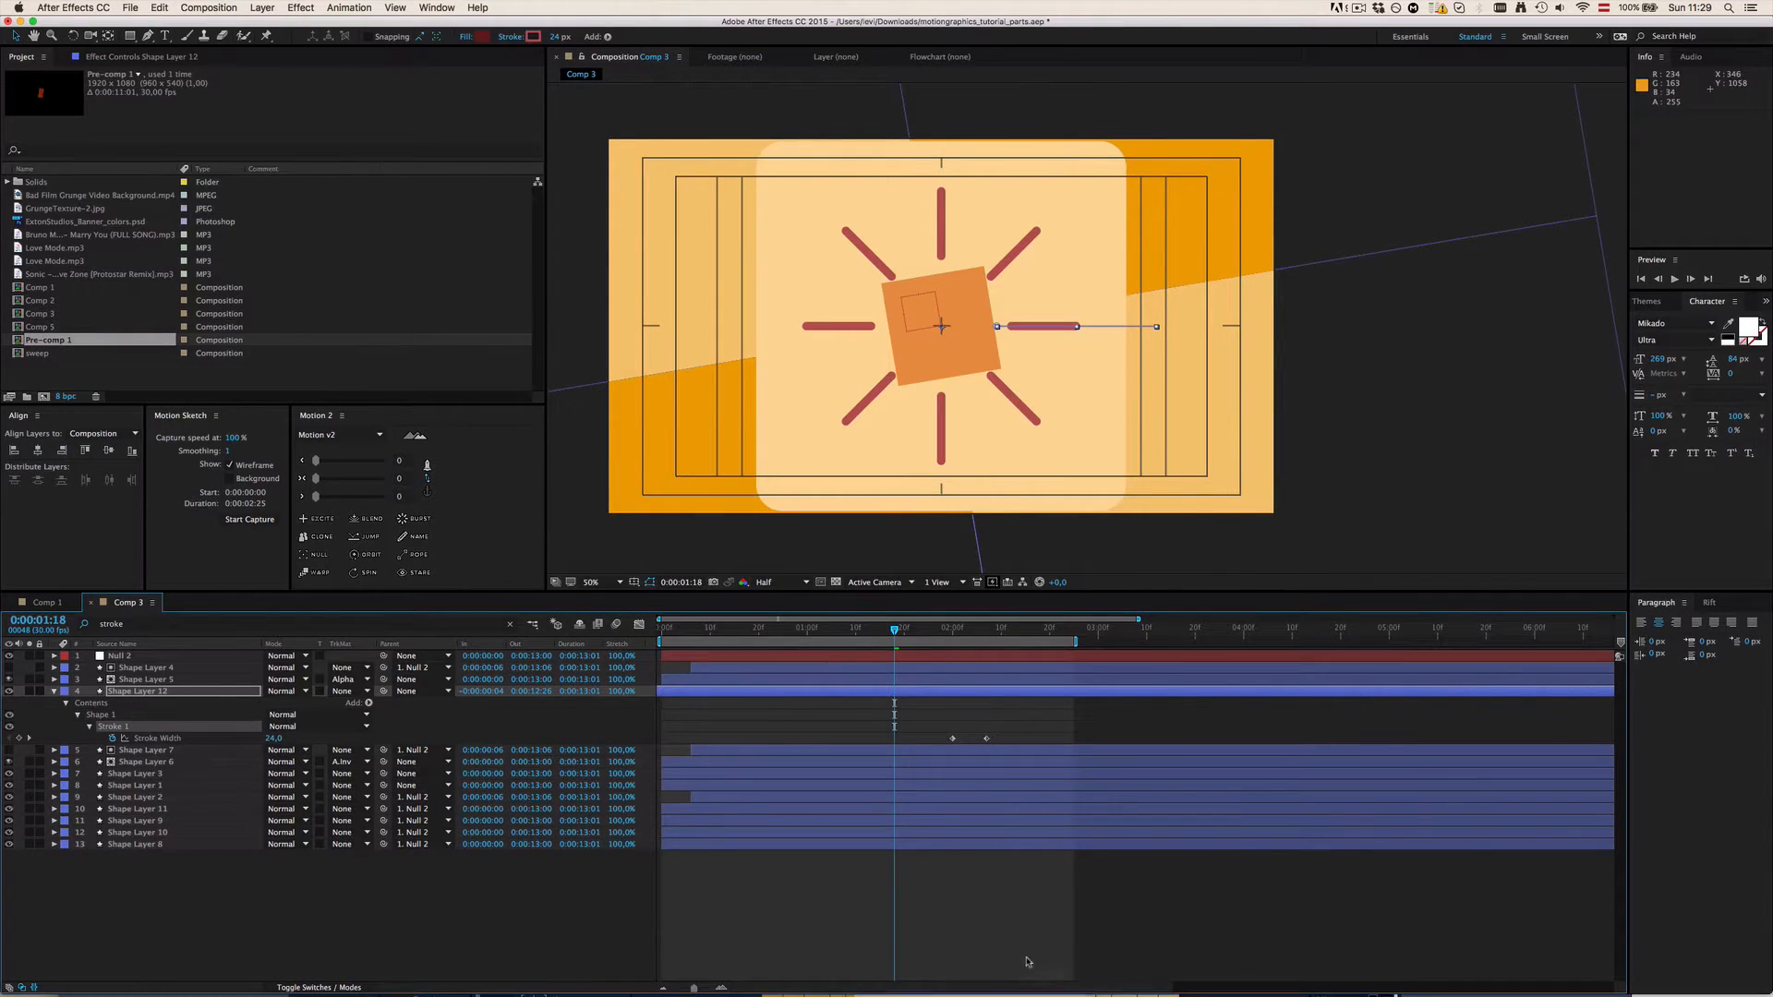
Step: Play back the recoloured line burst and save the project
{"action": "key", "text": "space"}
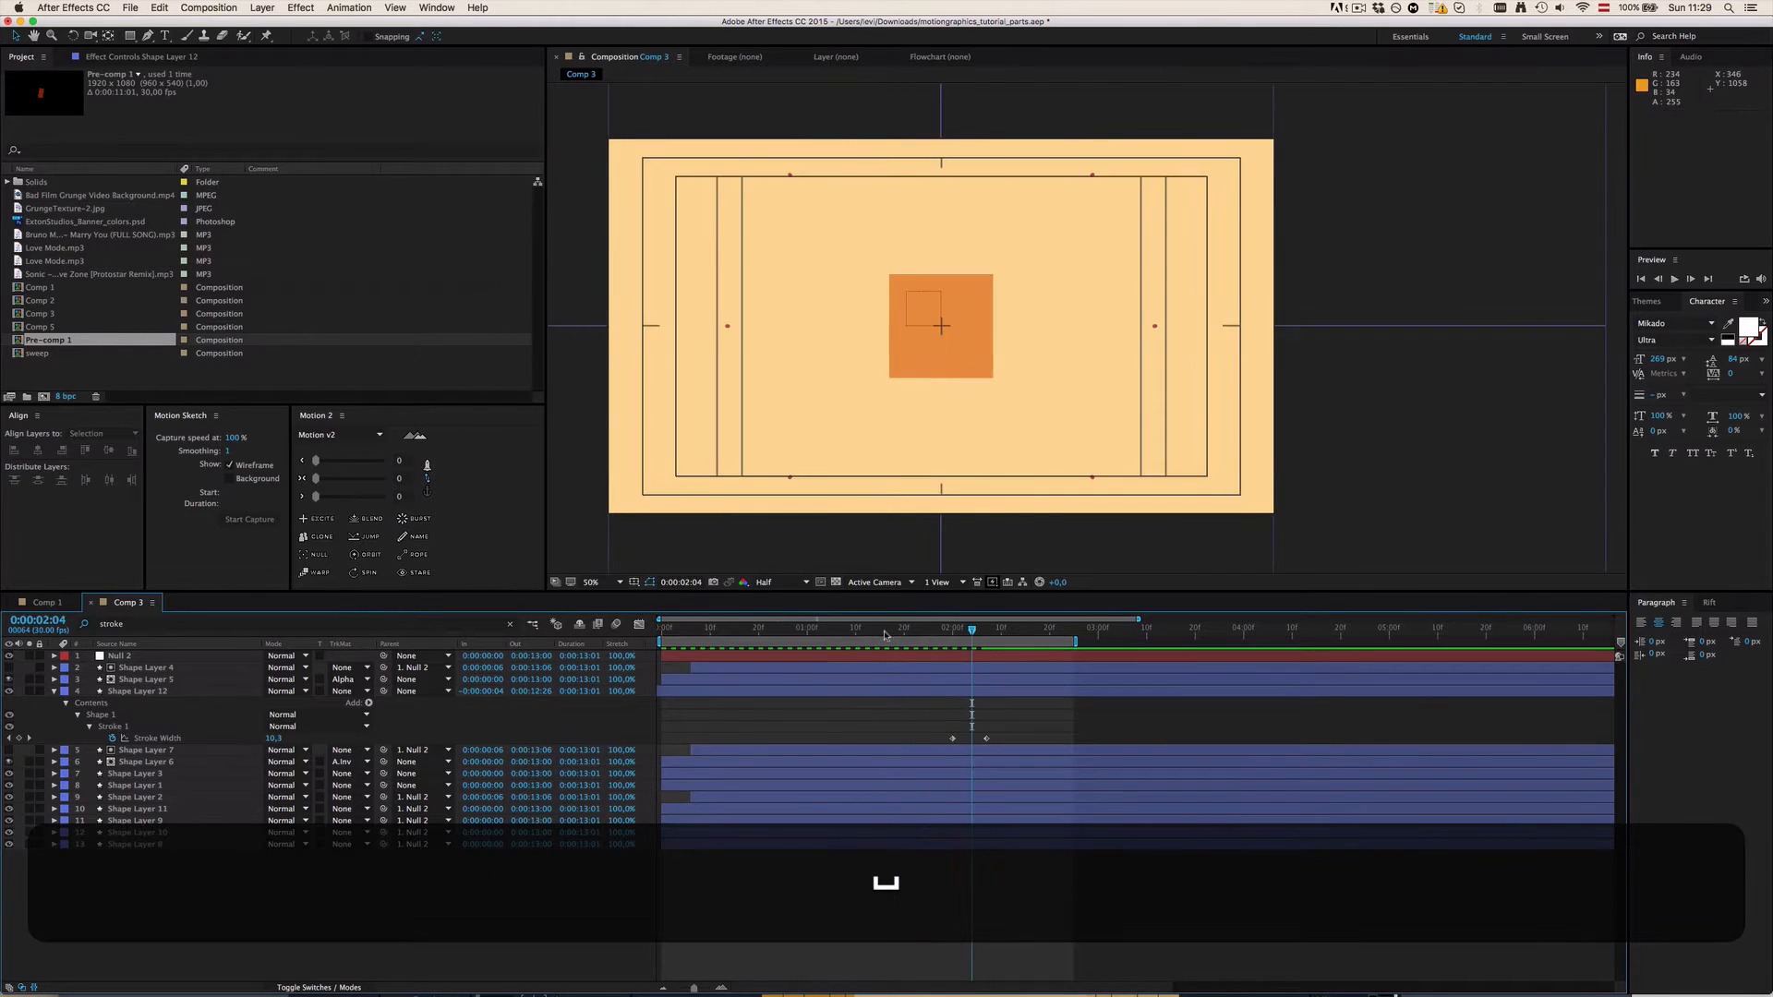
{"action": "left_click", "coordinate": [815, 632]}
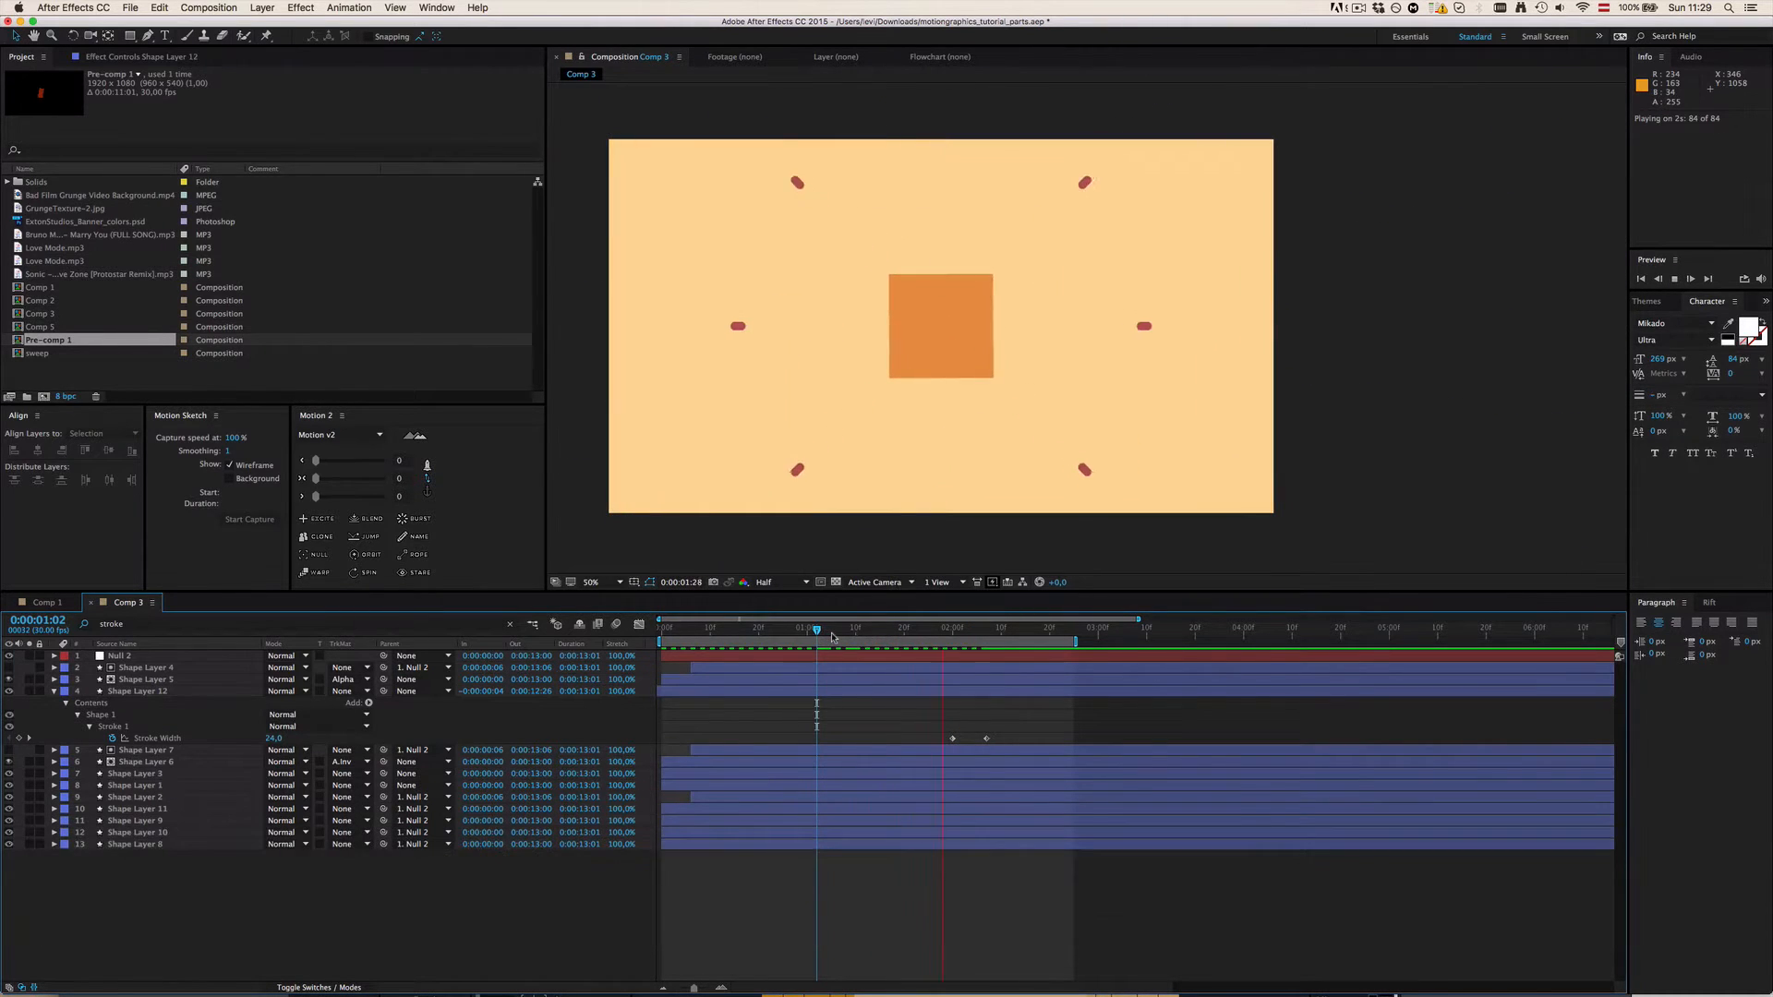
{"action": "key", "text": "space"}
{"action": "key", "text": "super+s"}
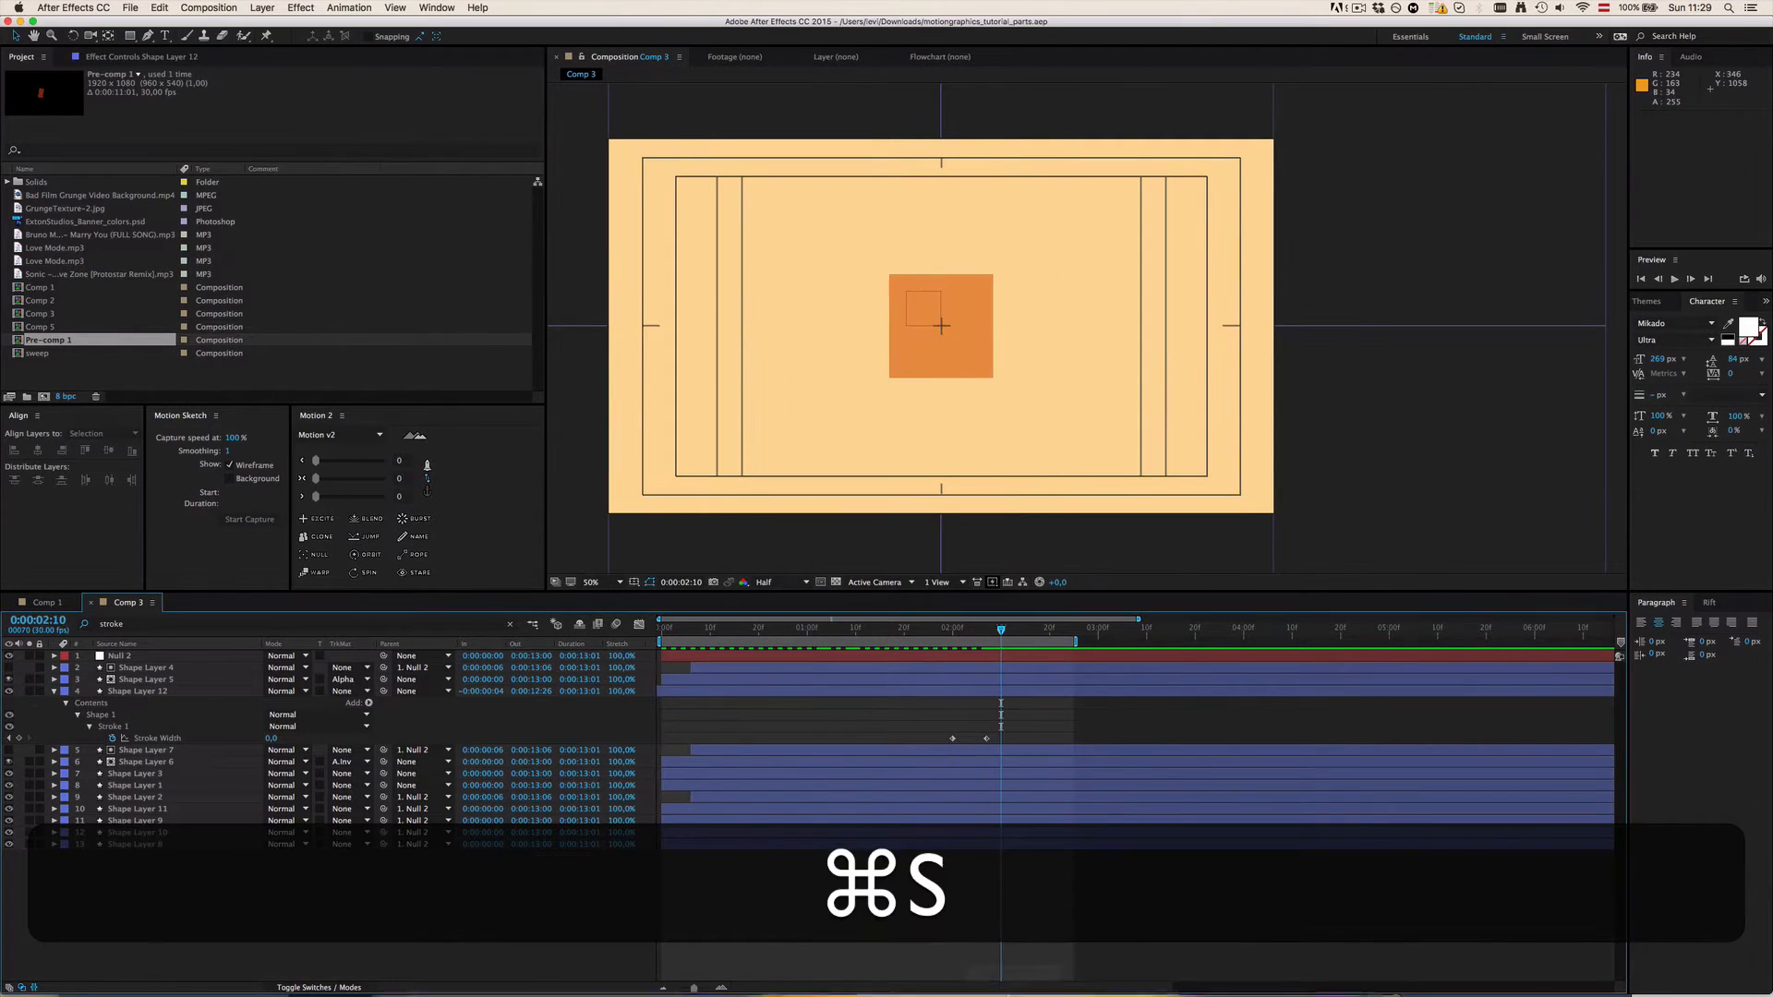
{"action": "mouse_move", "coordinate": [1104, 993]}
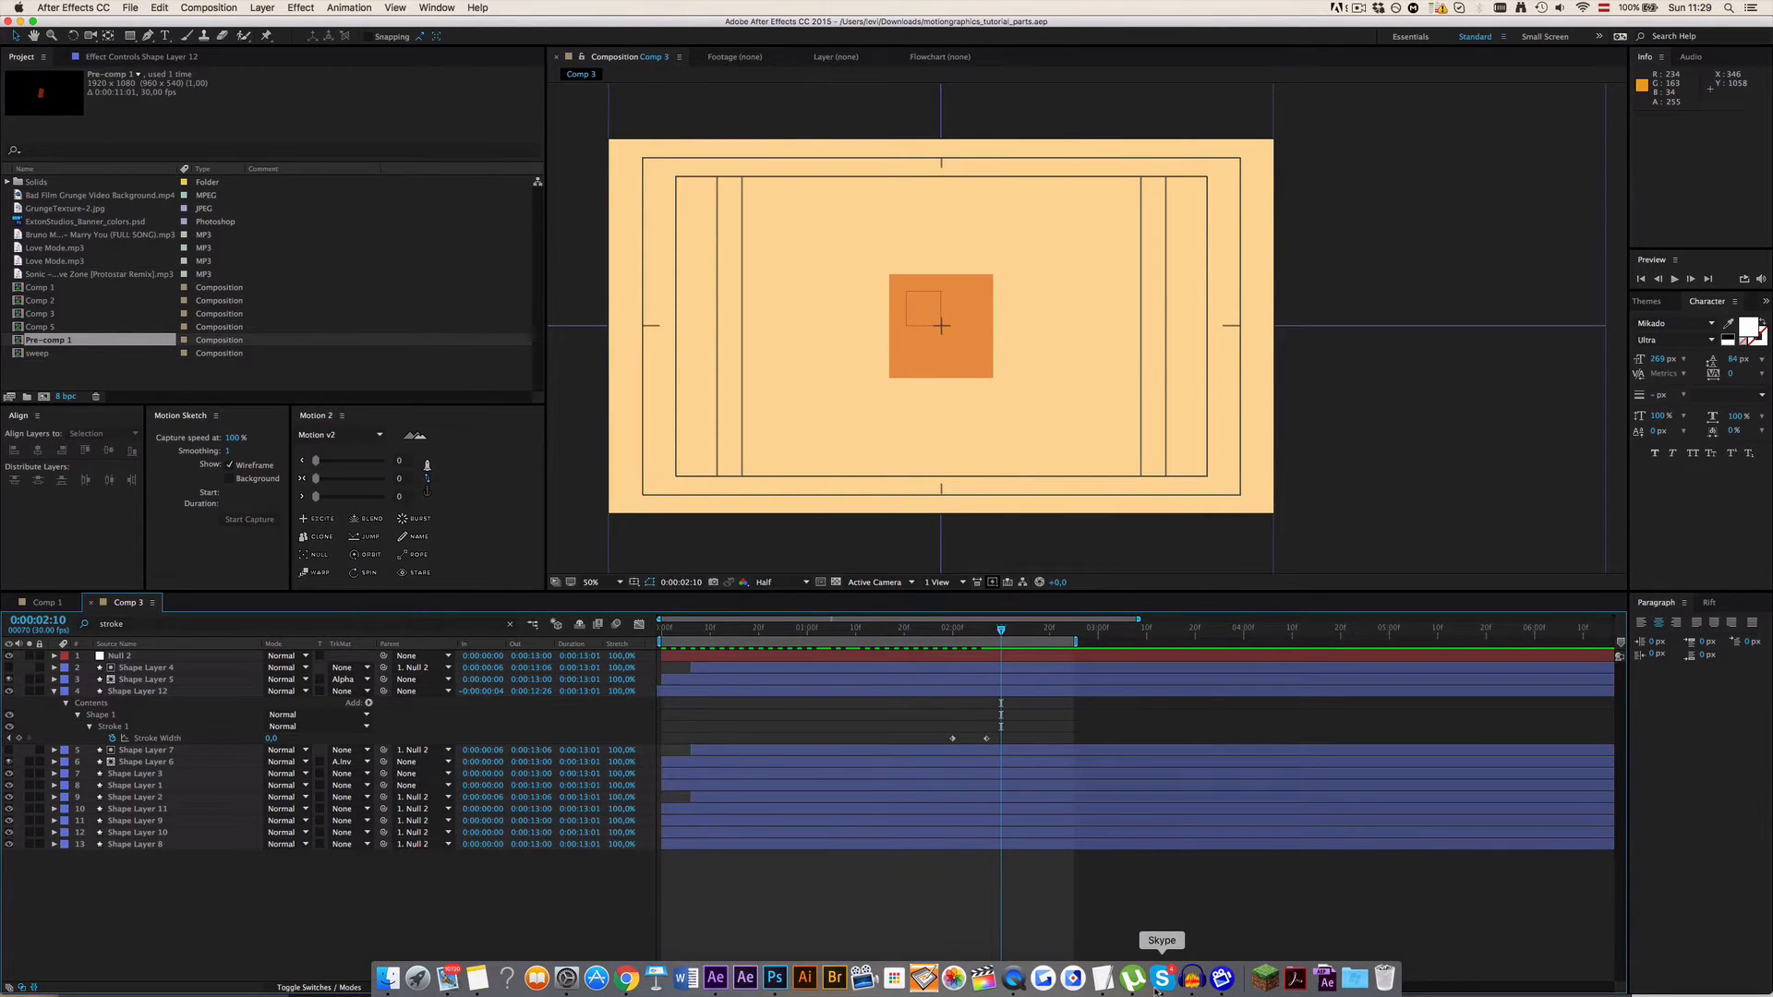
{"action": "mouse_move", "coordinate": [1003, 631]}
{"action": "left_mouse_down"}
{"action": "mouse_move", "coordinate": [914, 642]}
{"action": "mouse_move", "coordinate": [1008, 655]}
{"action": "left_mouse_up"}
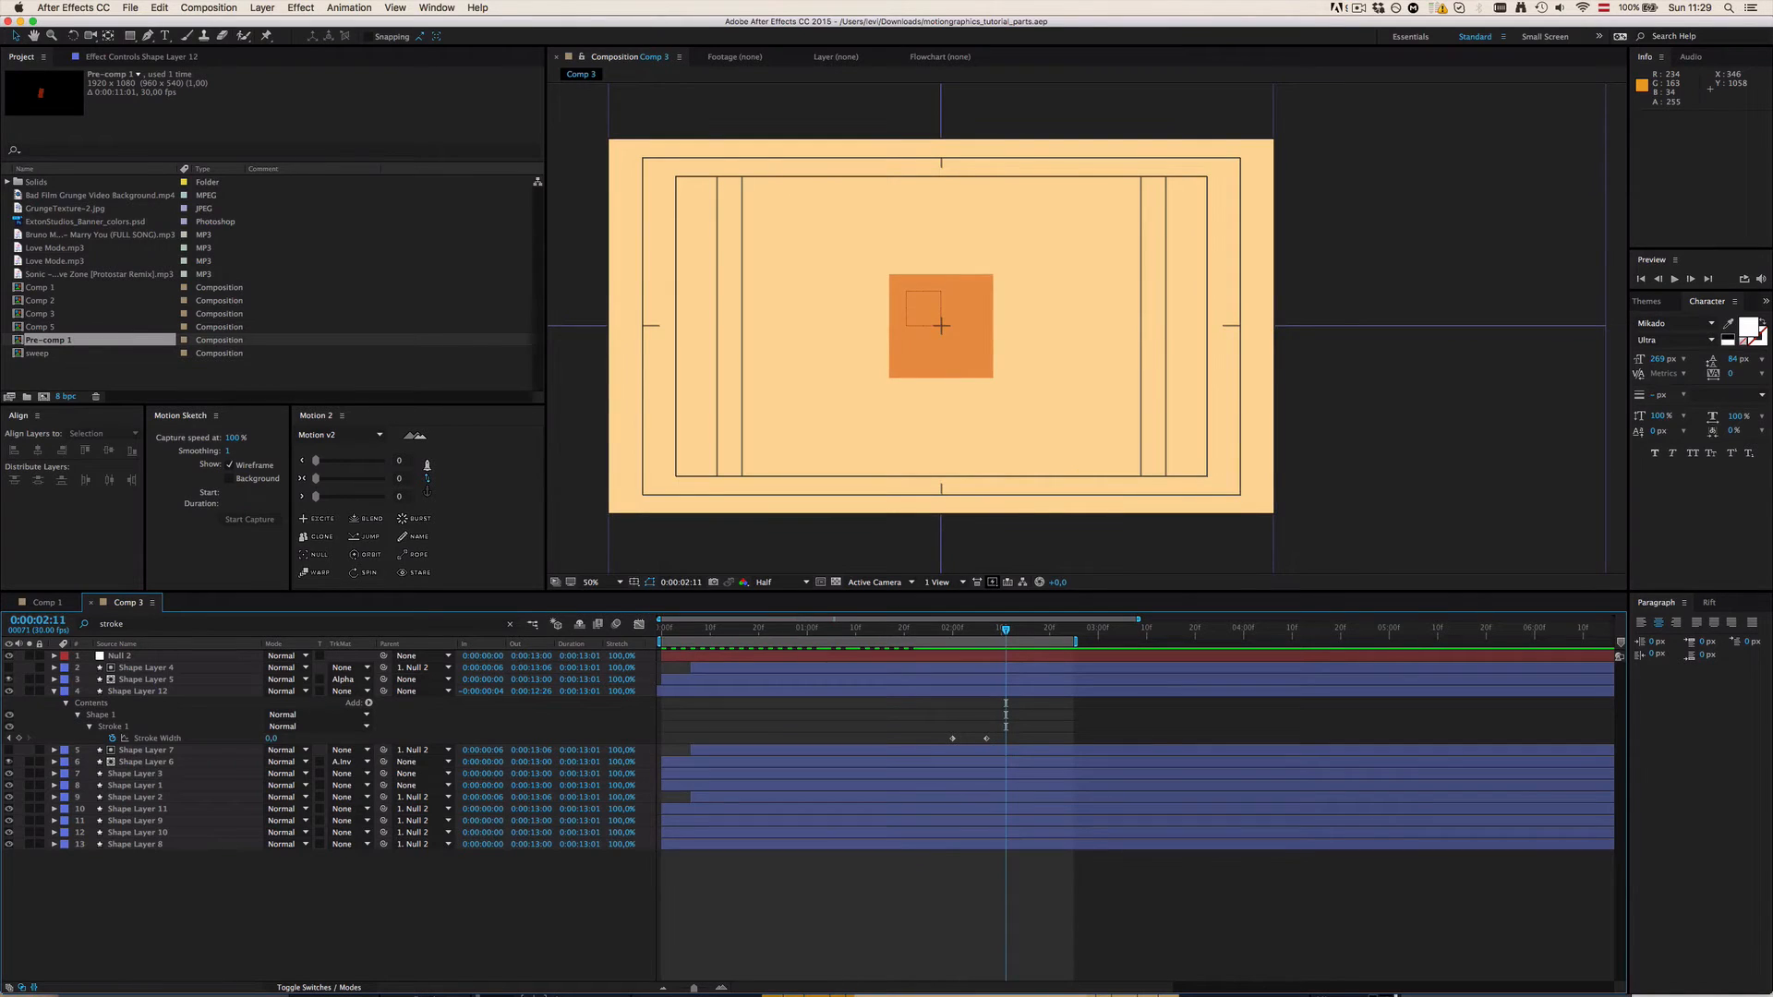
Step: Review the finished animation in Comp 1 up to about 0:00:03:29, and return to Comp 3
{"action": "left_click", "coordinate": [48, 602]}
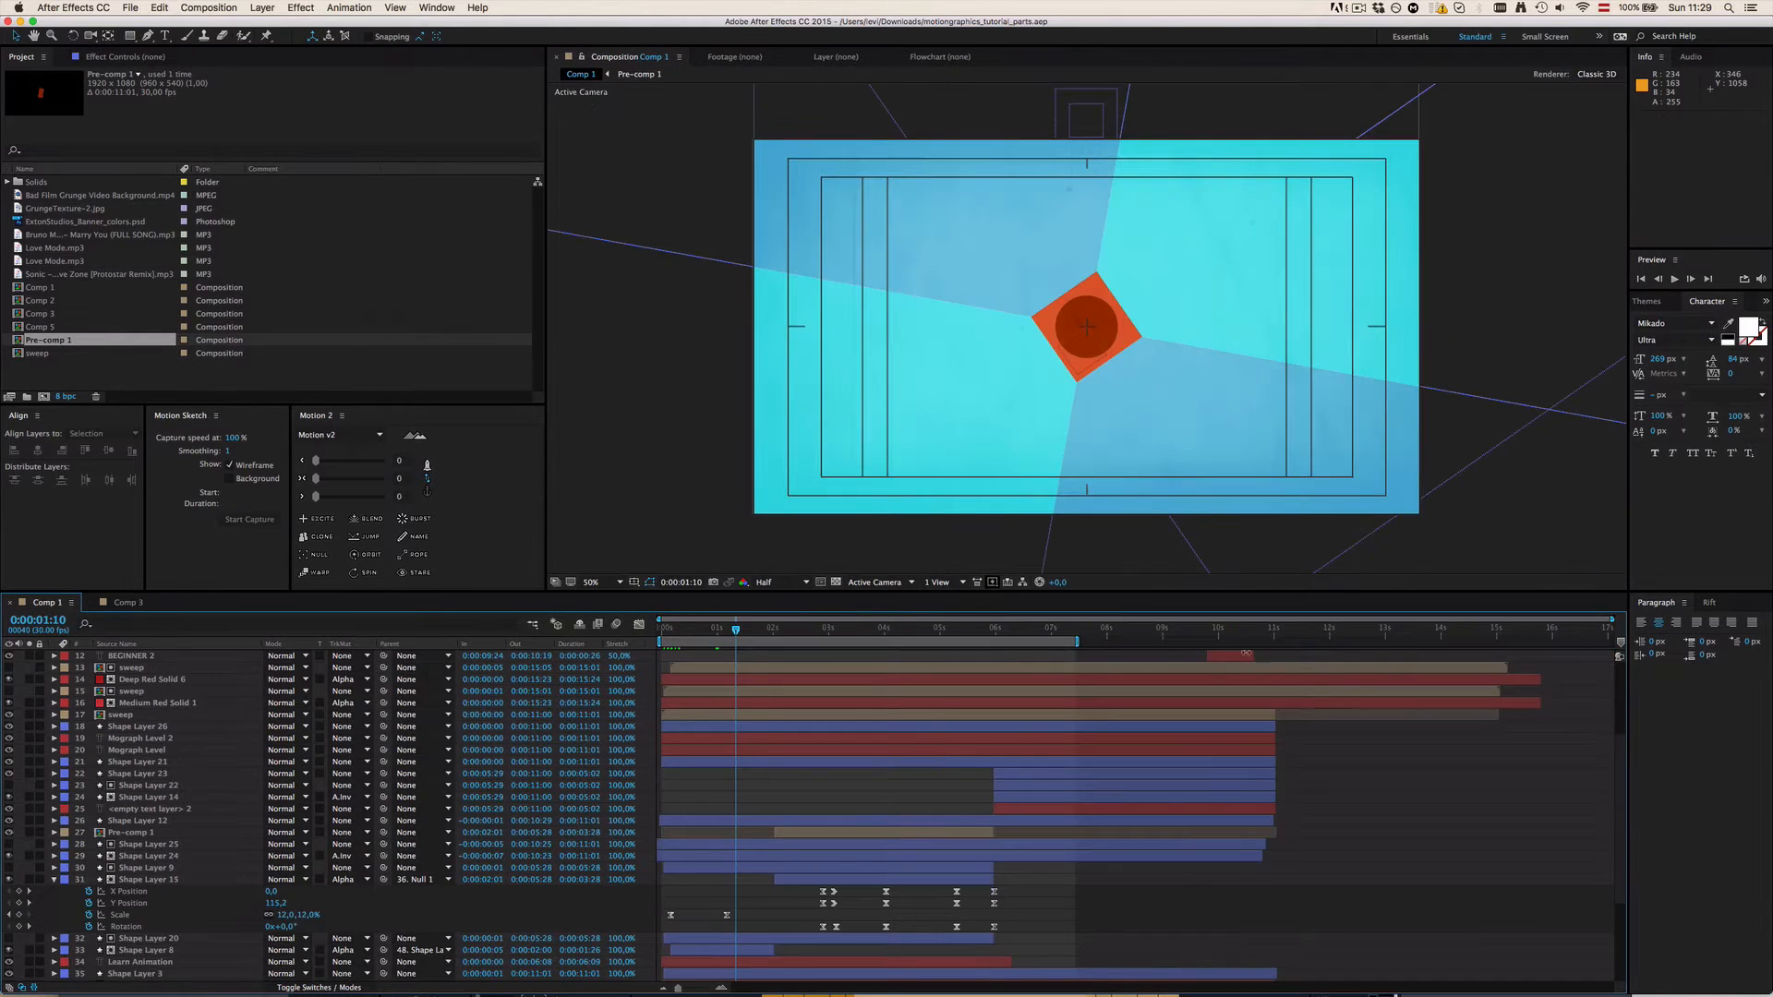
{"action": "left_click_drag", "start_coordinate": [802, 629], "coordinate": [883, 640]}
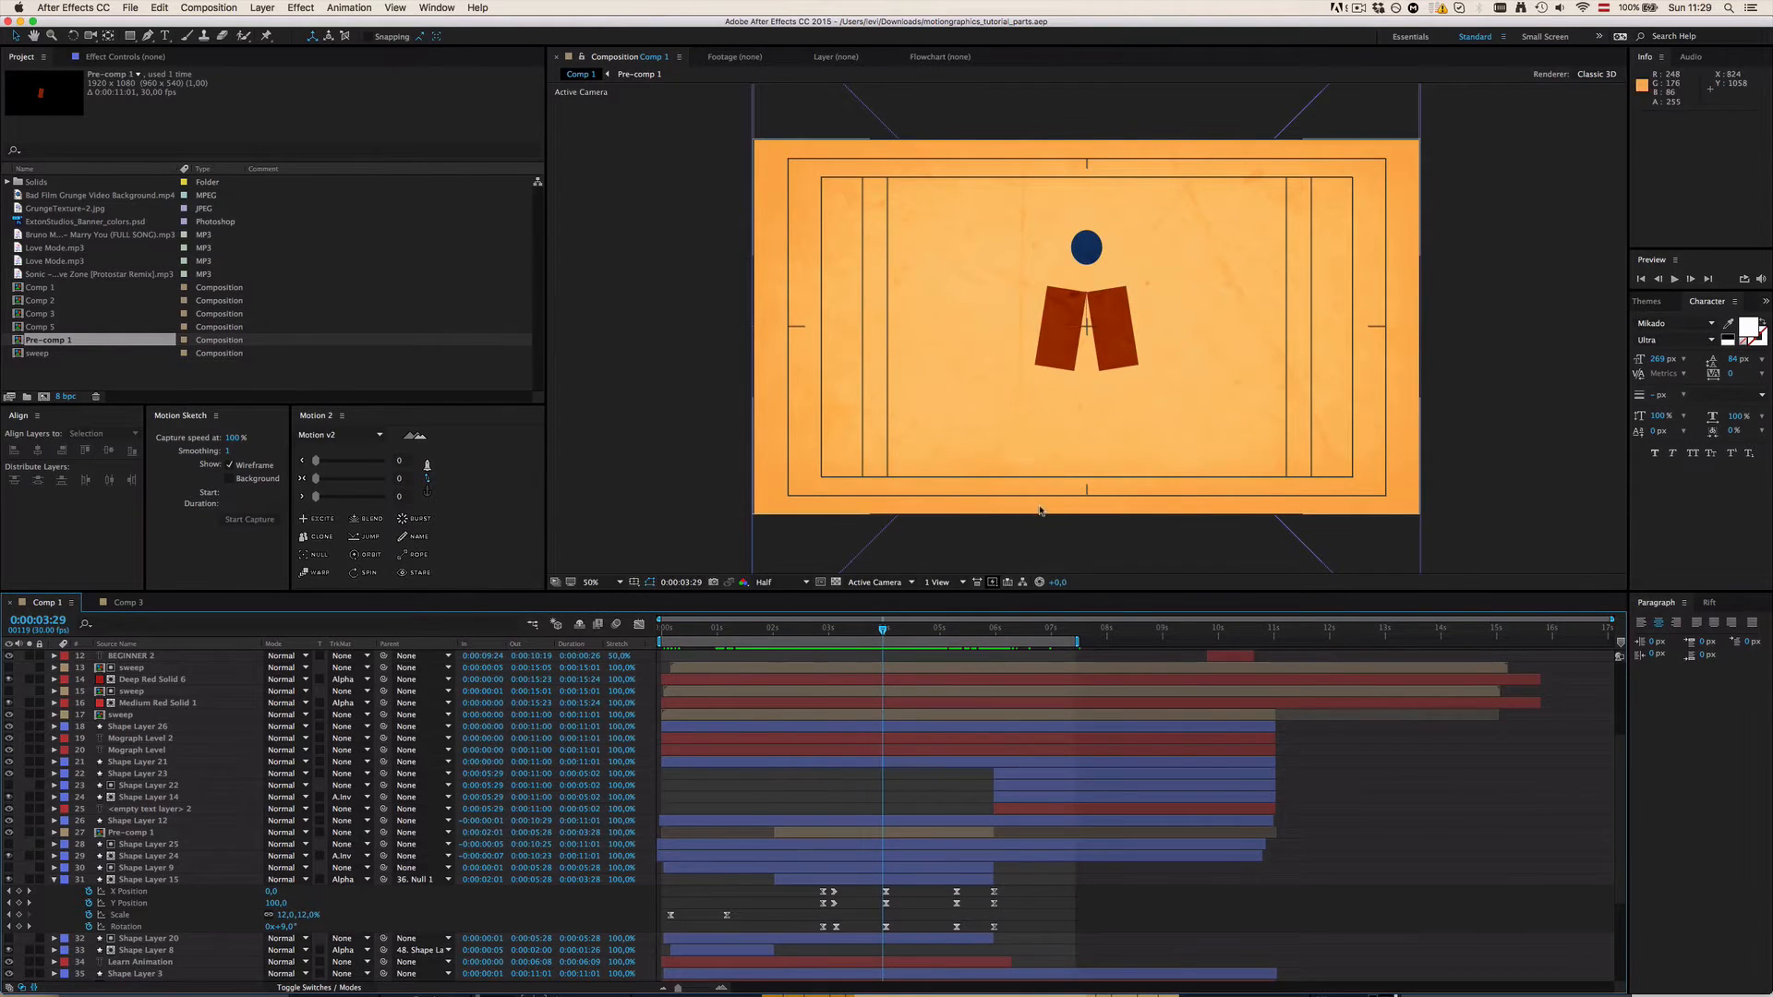
{"action": "left_click_drag", "start_coordinate": [888, 636], "coordinate": [821, 637]}
{"action": "left_click", "coordinate": [128, 602]}
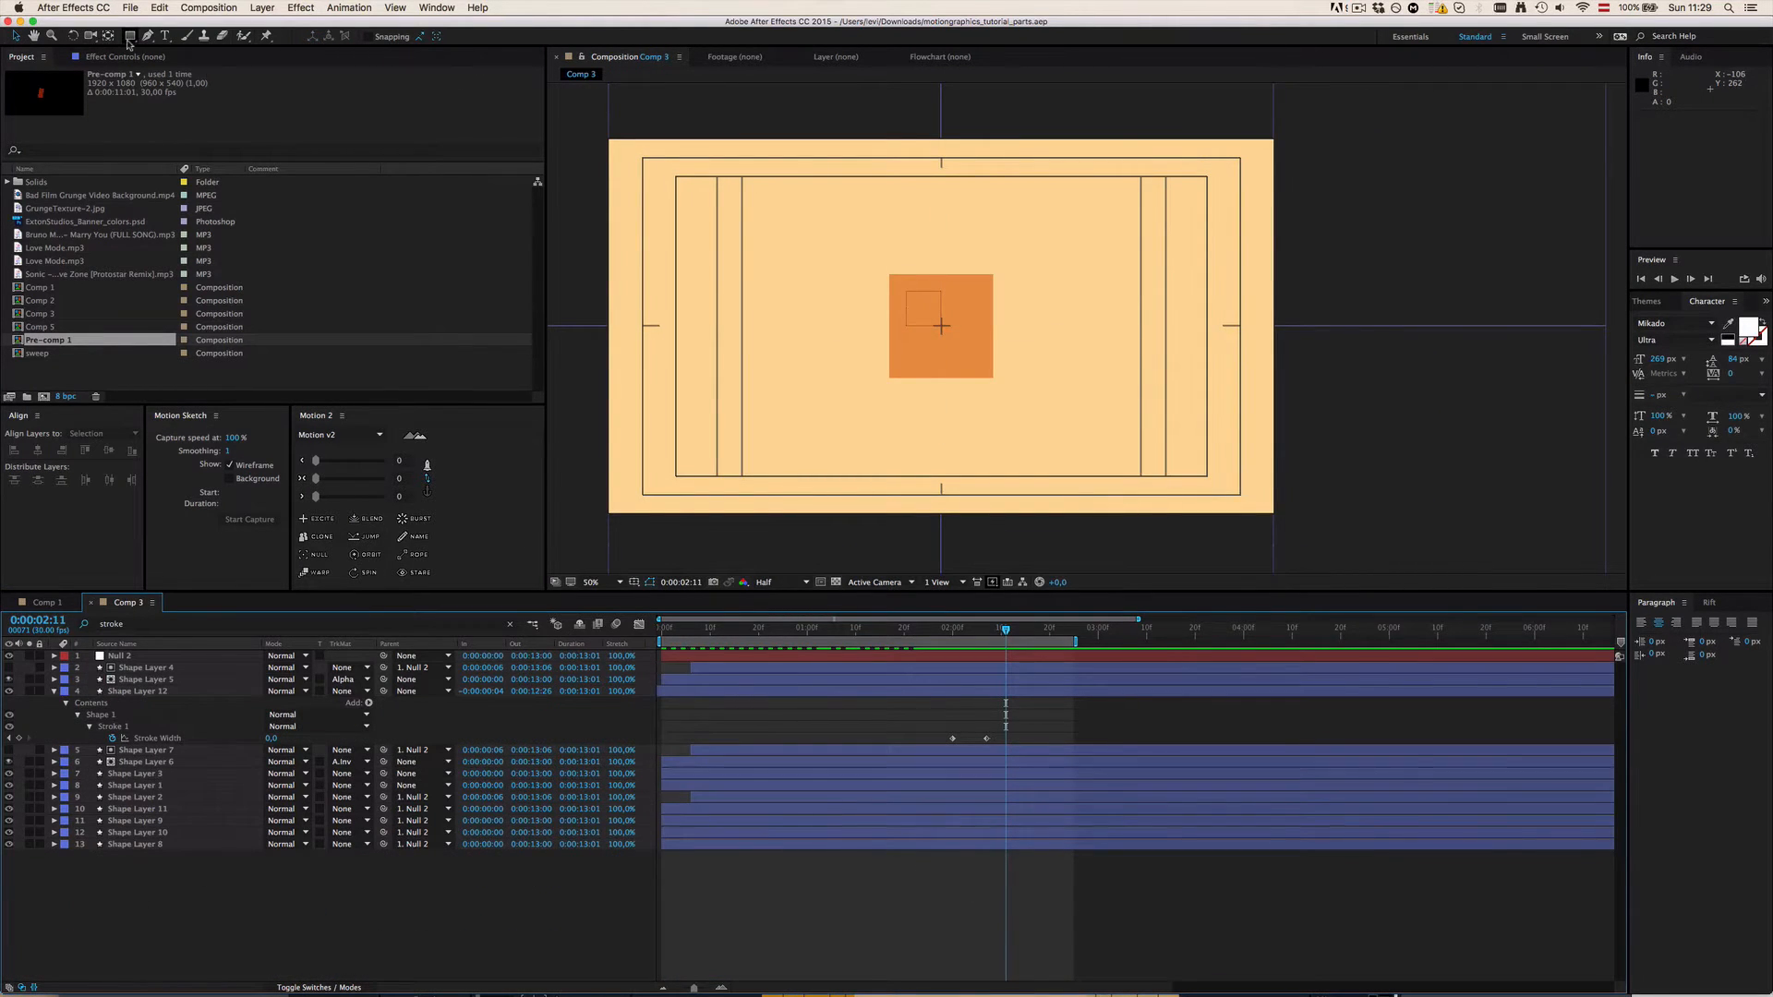
Step: Draw a small circle on a new shape layer at 0:00:02:11, horizontally centred over the orange square's upper edge
{"action": "left_click_drag", "start_coordinate": [130, 35], "coordinate": [195, 66]}
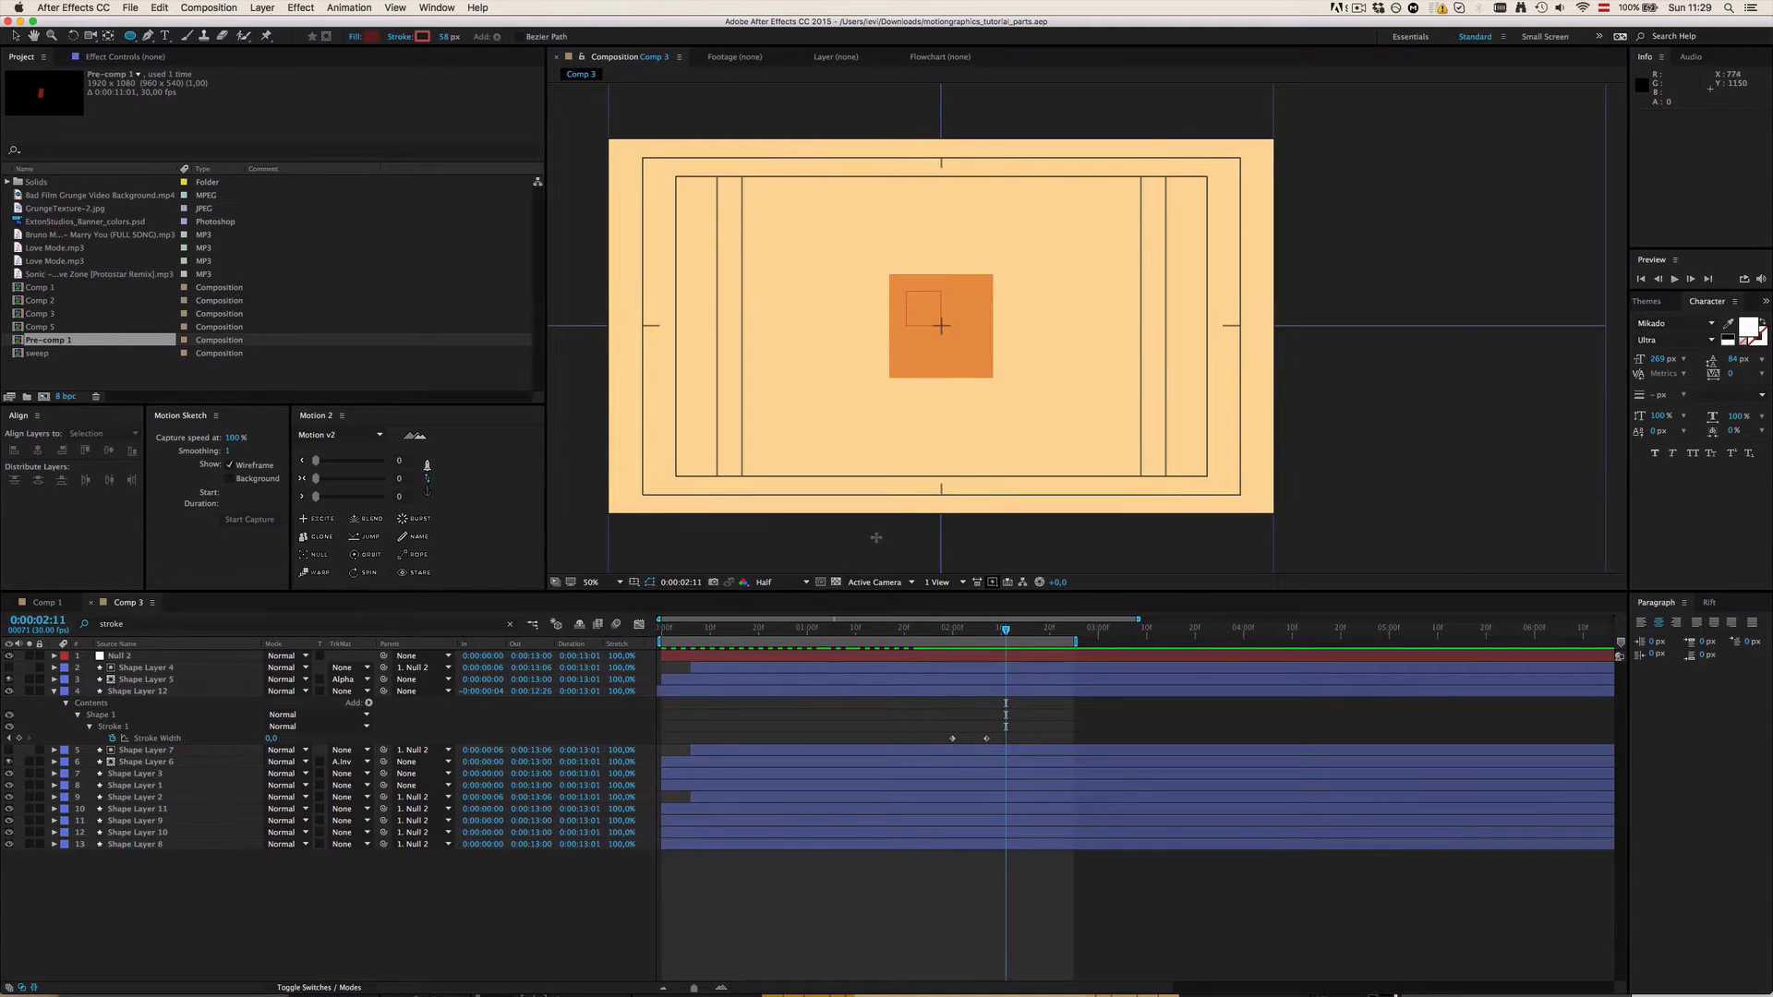
{"action": "scroll", "coordinate": [877, 537], "scroll_direction": "up", "scroll_amount": 1}
{"action": "scroll", "coordinate": [877, 538], "scroll_direction": "down", "scroll_amount": 2}
{"action": "scroll", "coordinate": [877, 537], "scroll_direction": "up", "scroll_amount": 1}
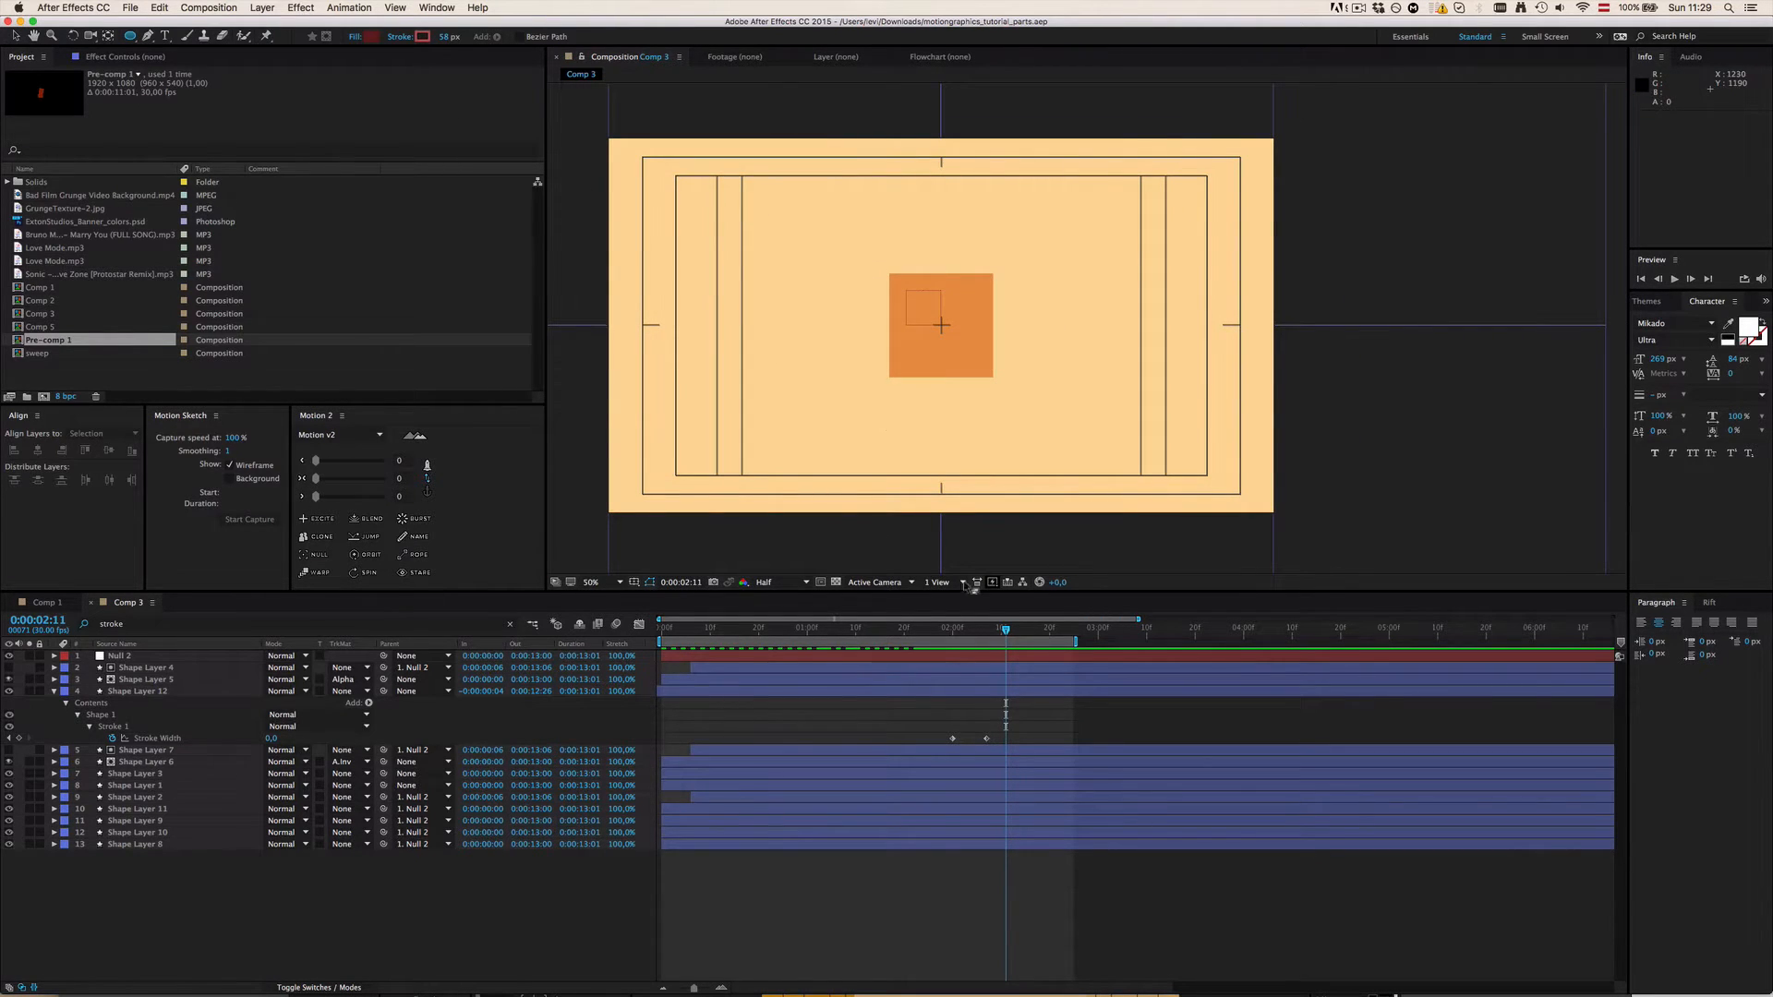
{"action": "key", "text": "period"}
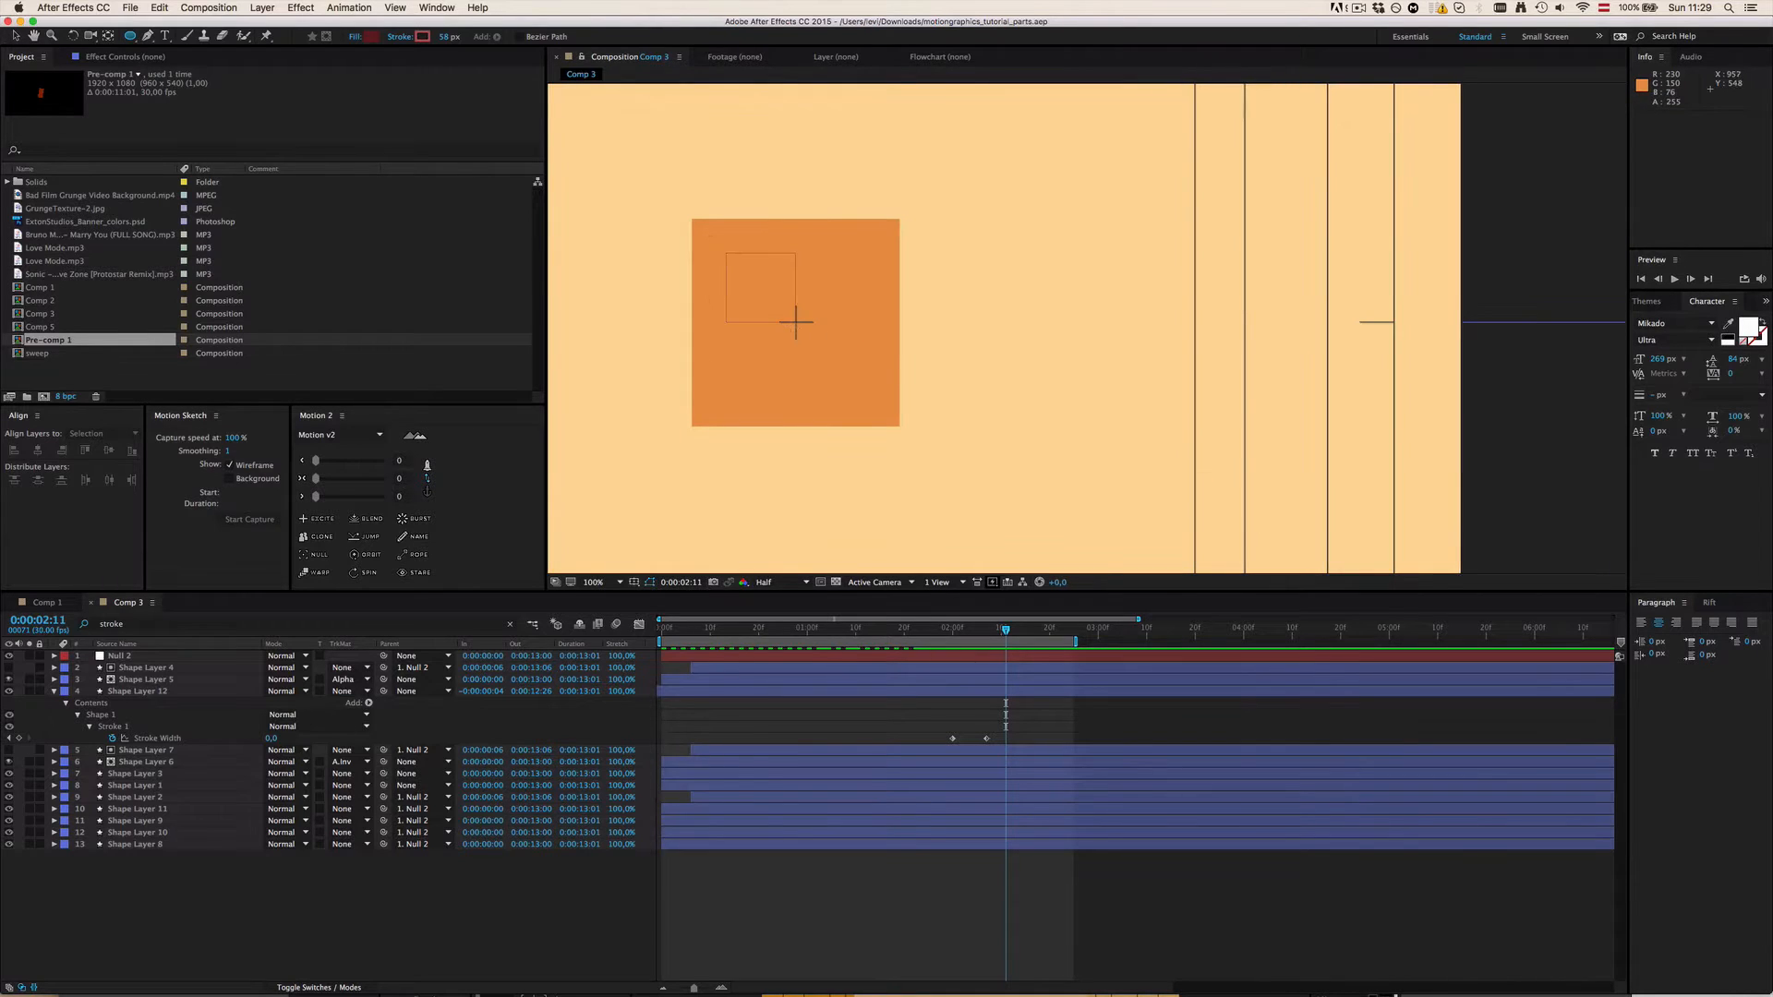
{"action": "key", "text": "super"}
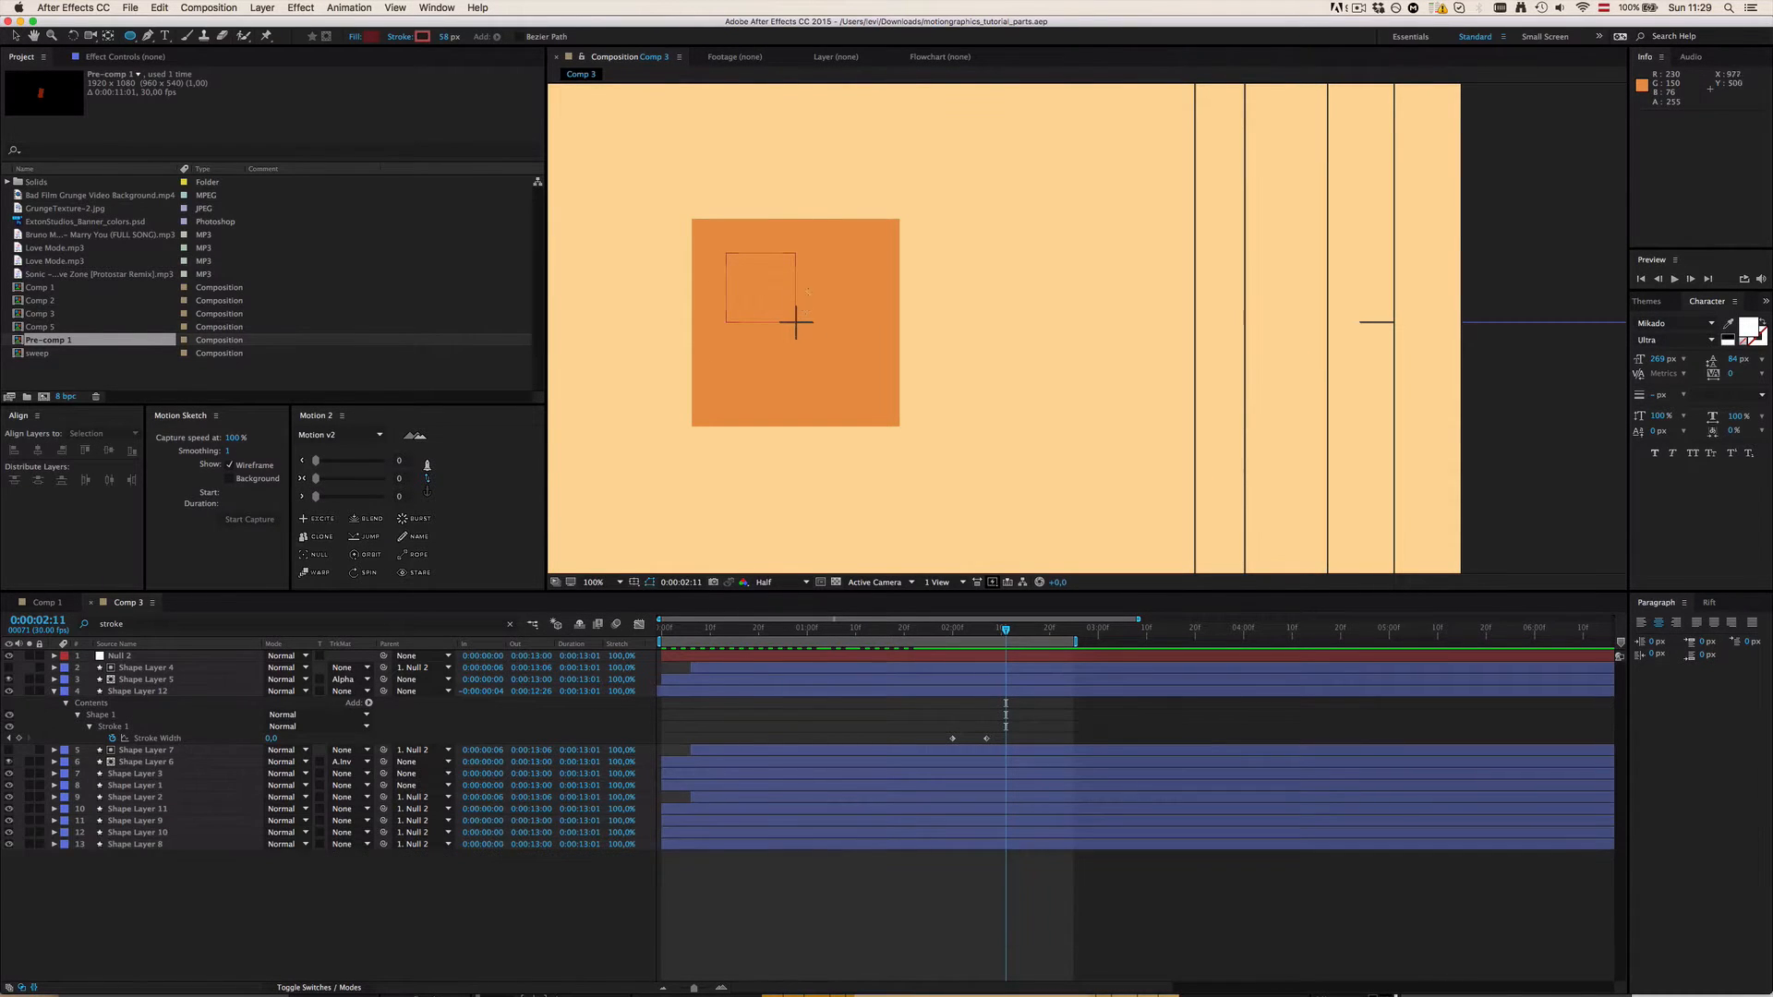
{"action": "left_click_drag", "start_coordinate": [796, 214], "coordinate": [844, 264]}
{"action": "scroll", "coordinate": [835, 244], "scroll_direction": "down", "scroll_amount": 1}
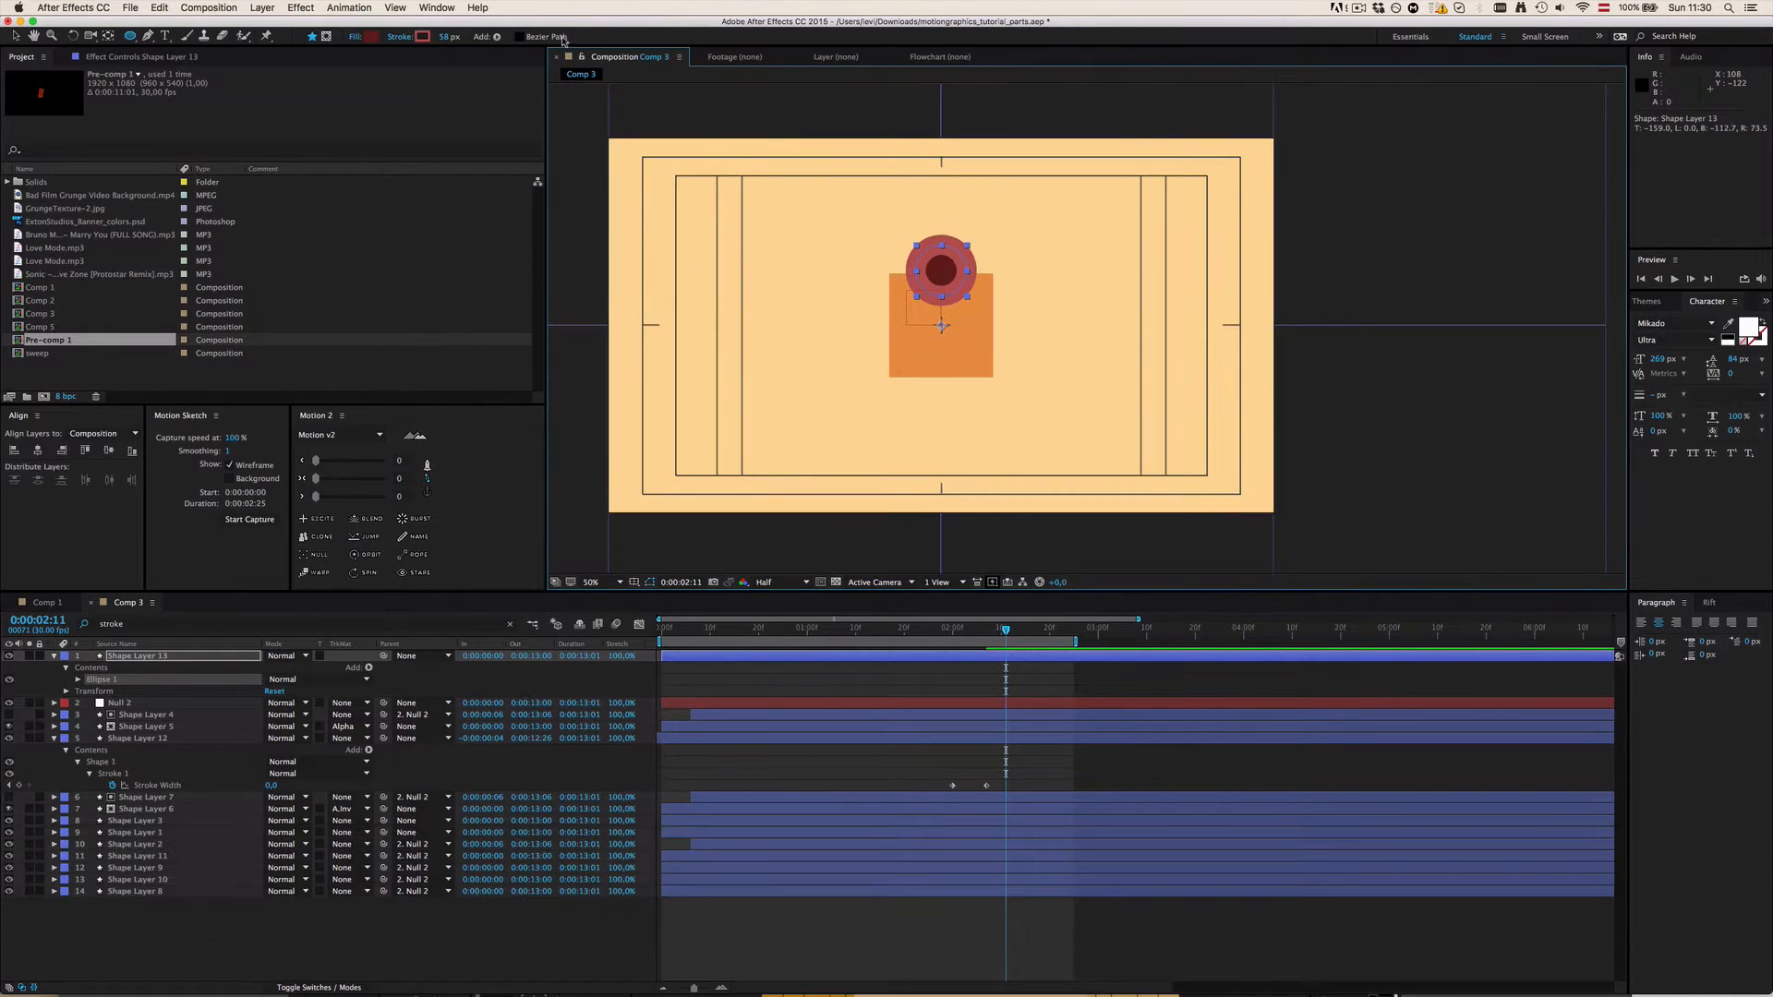
Step: Remove the stroke from the circle on Shape Layer 13 by setting its stroke type to None
{"action": "left_click", "coordinate": [399, 37]}
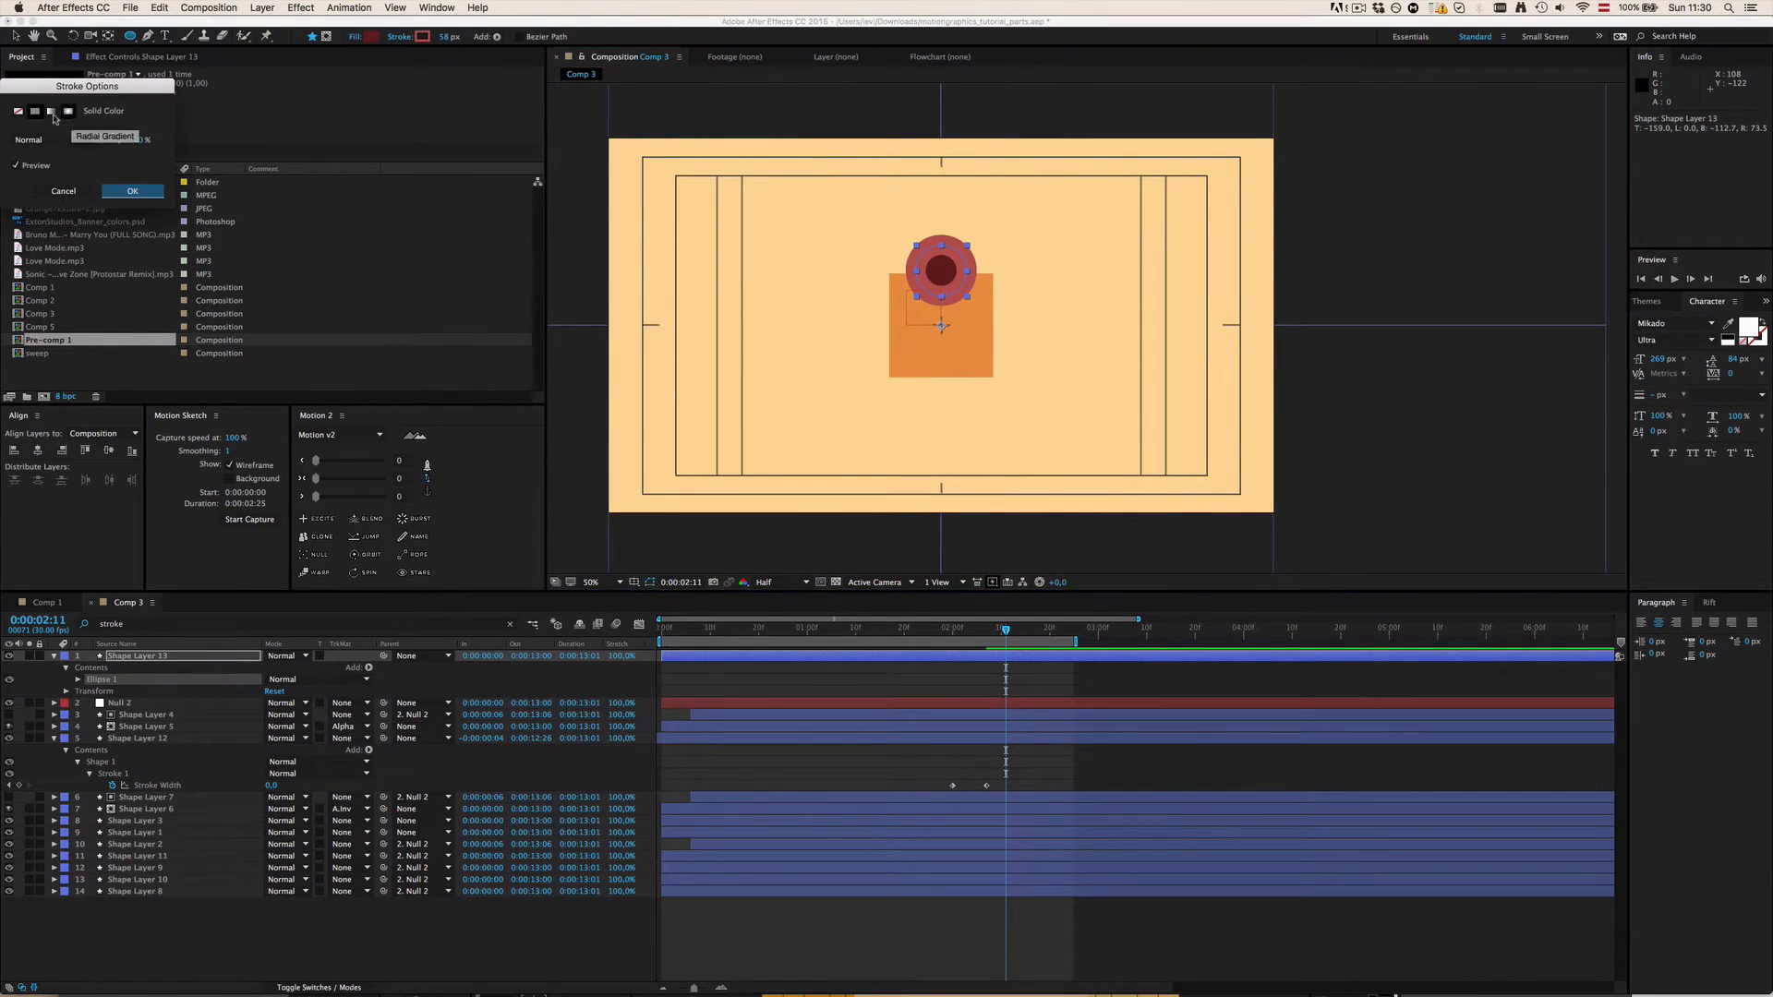
{"action": "left_click", "coordinate": [18, 112]}
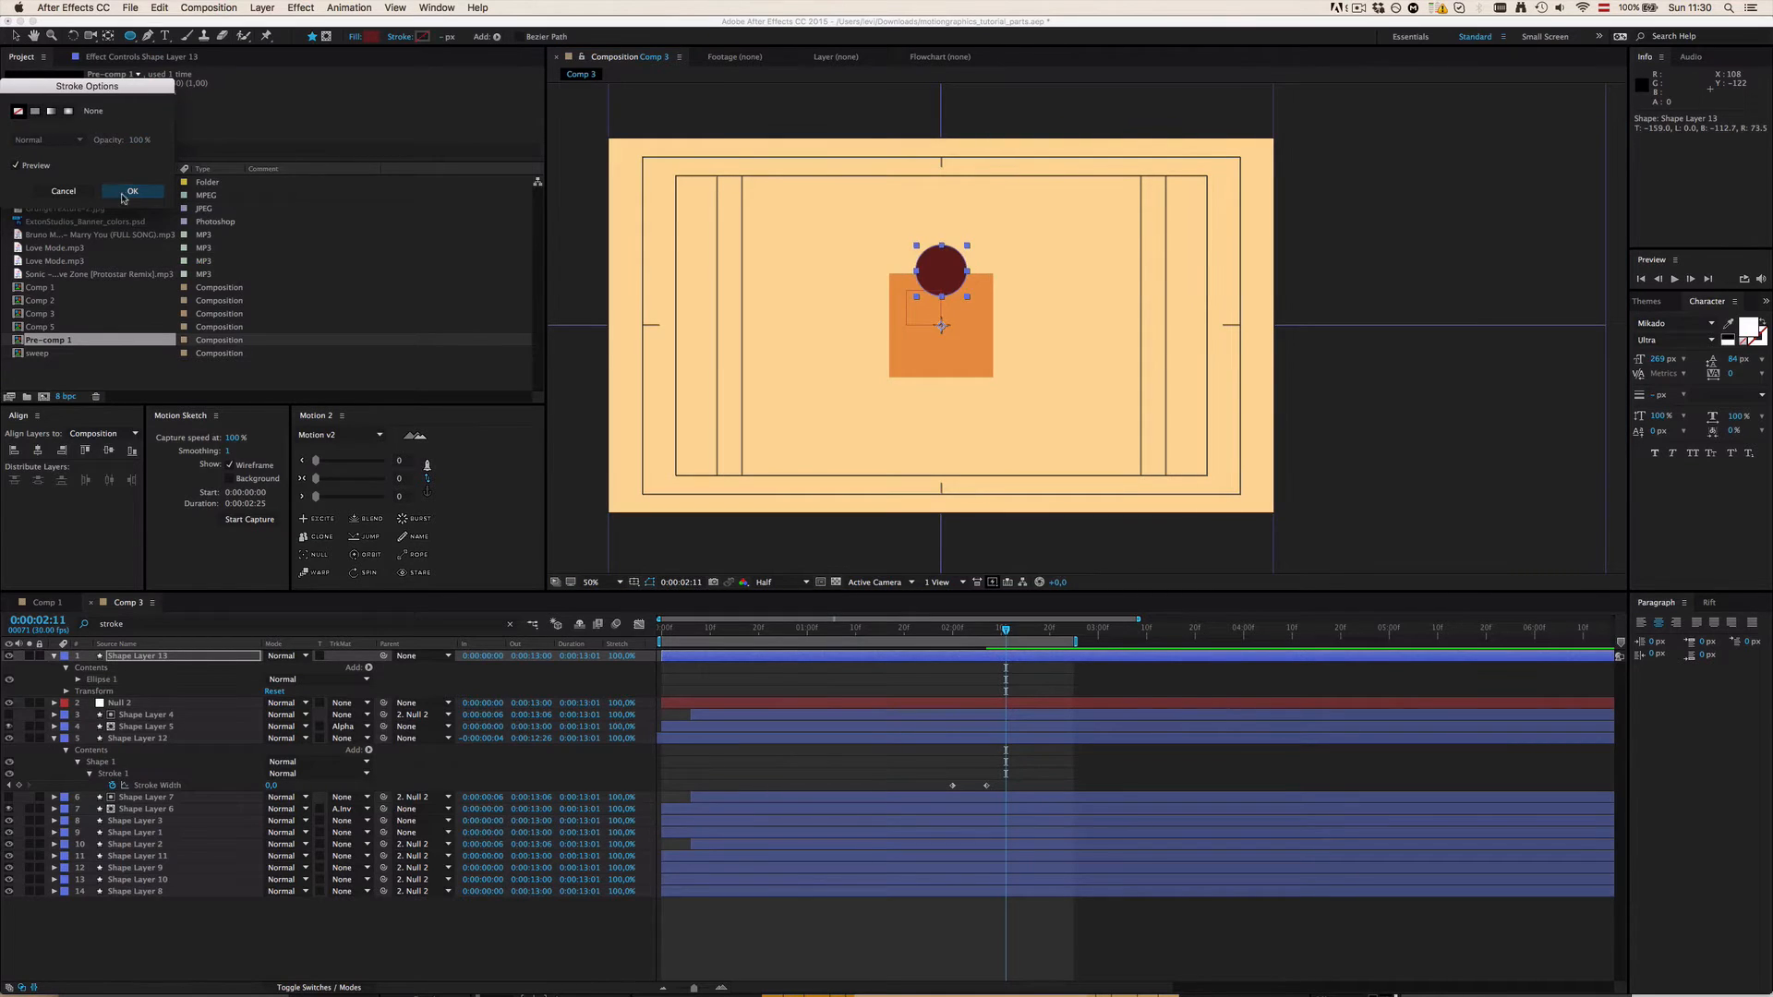
{"action": "left_click", "coordinate": [132, 191]}
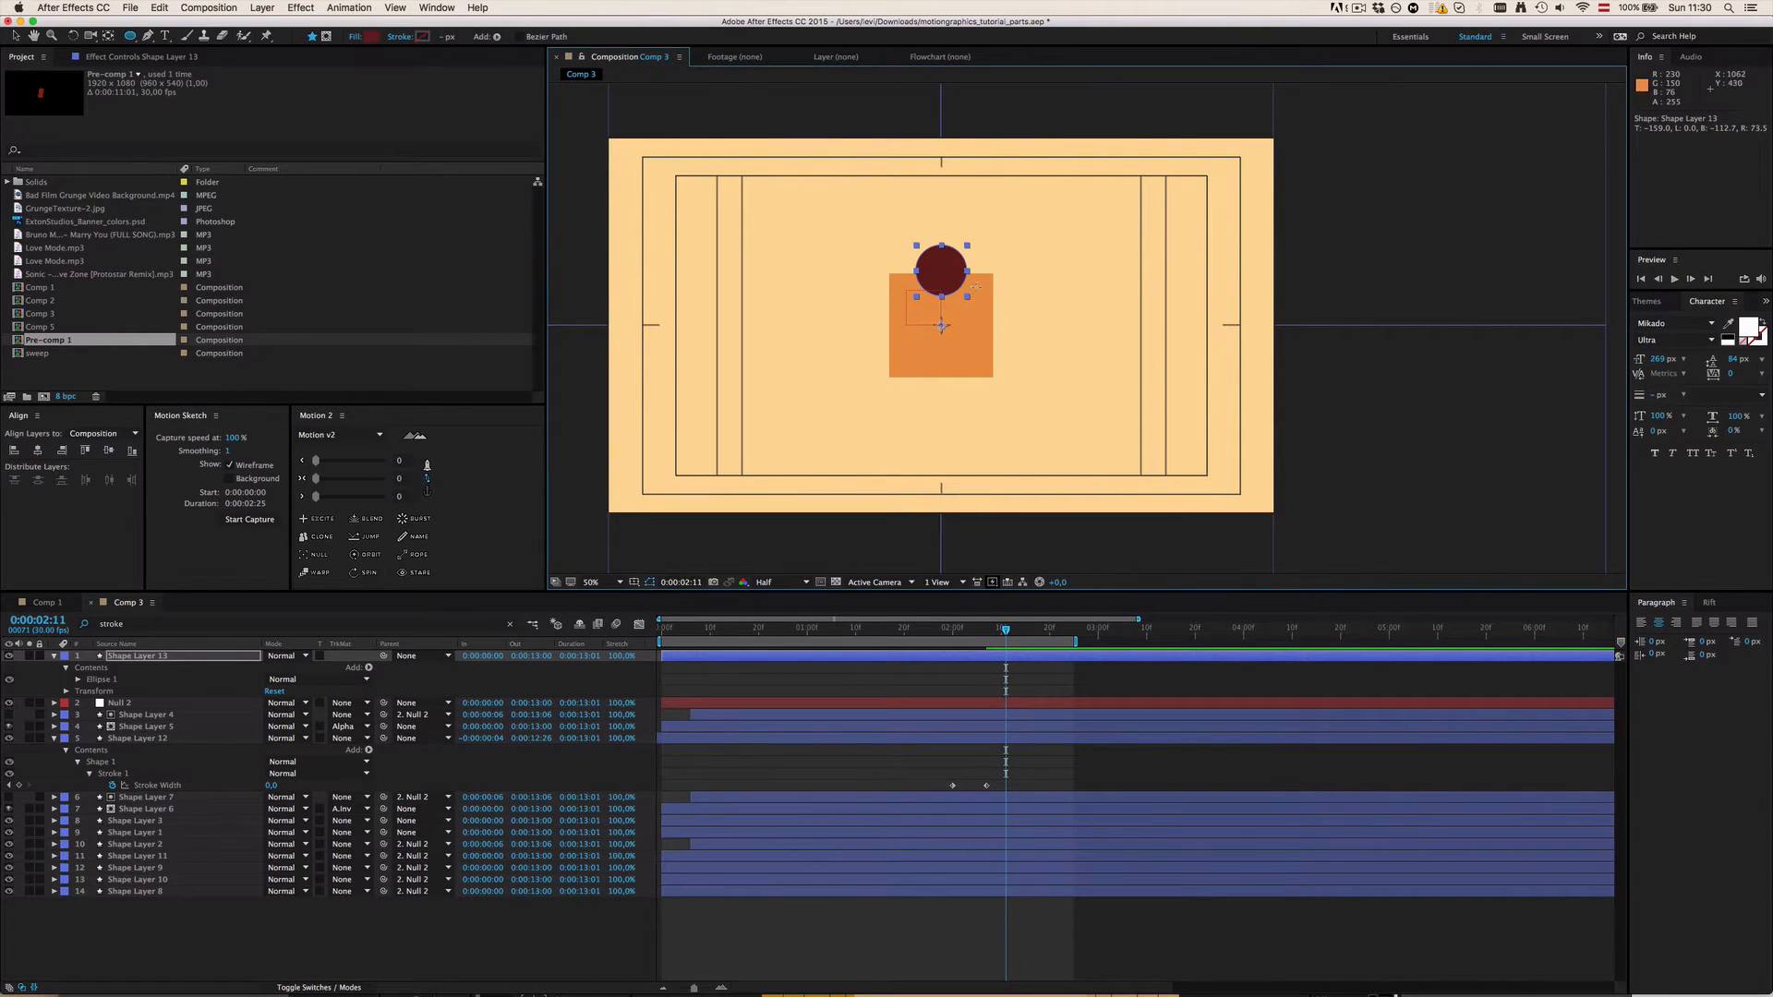
Step: Move the anchor point of Shape Layer 13 to the centre of the circle
{"action": "key", "text": "slash"}
{"action": "key", "text": "v"}
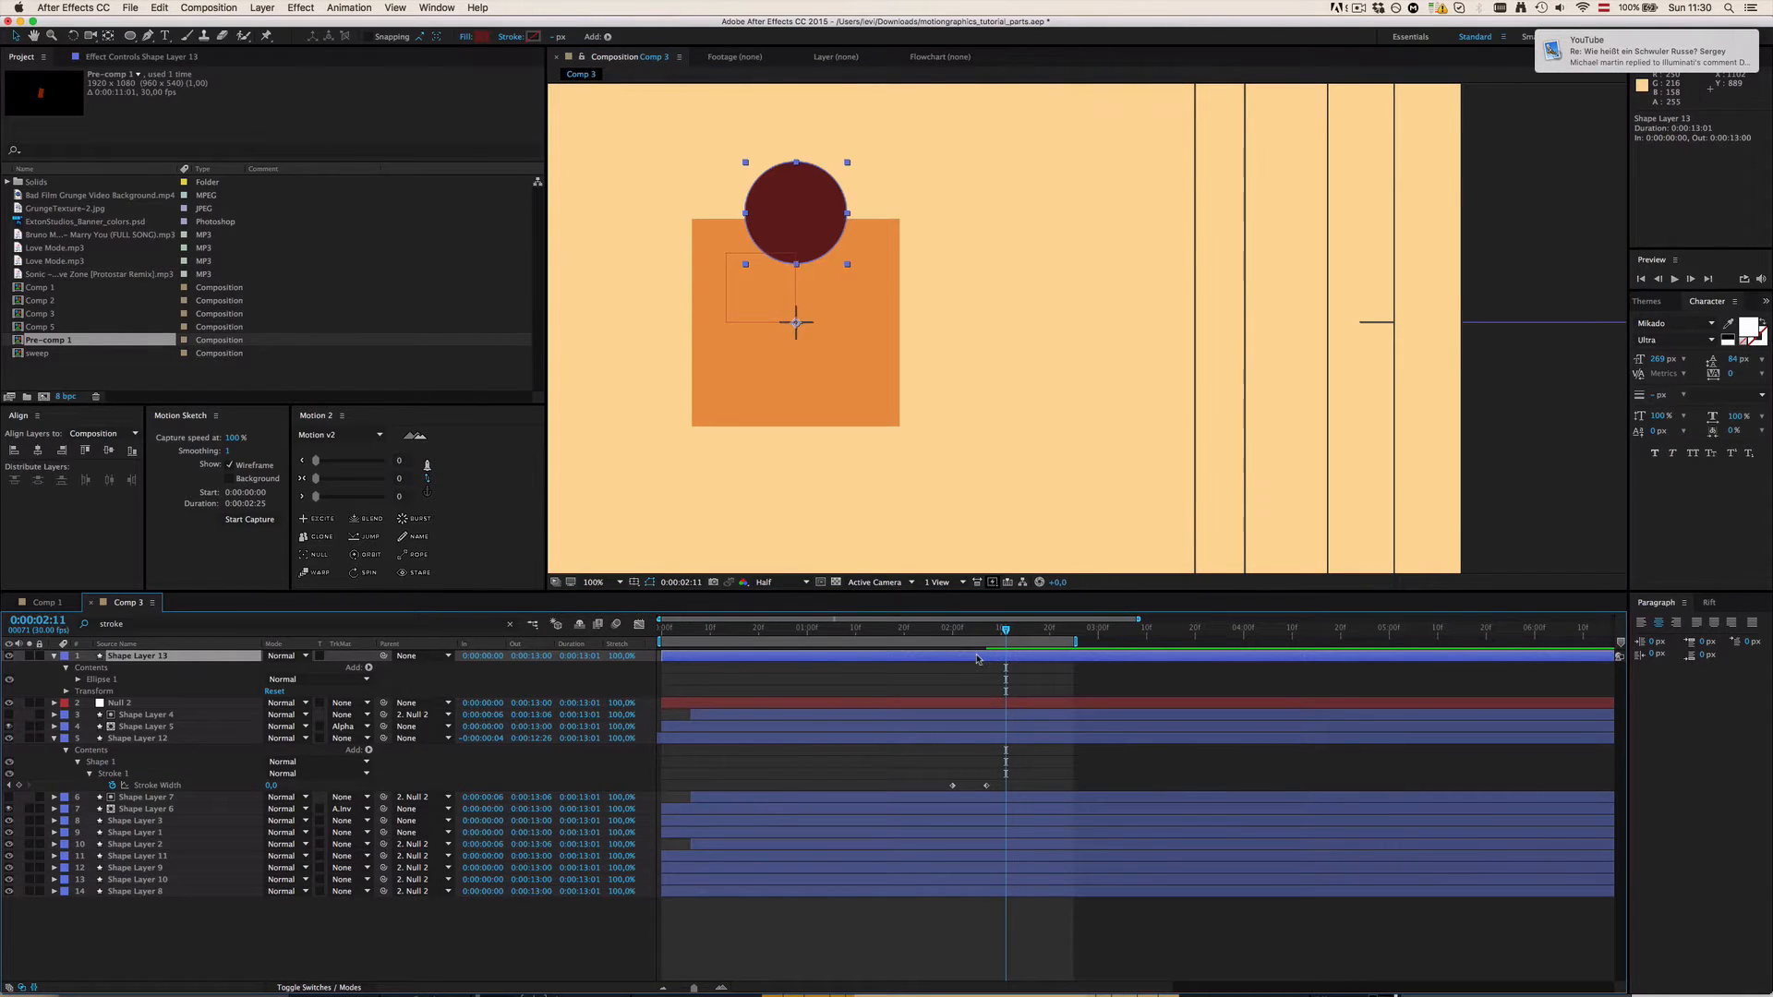
{"action": "key", "text": "y"}
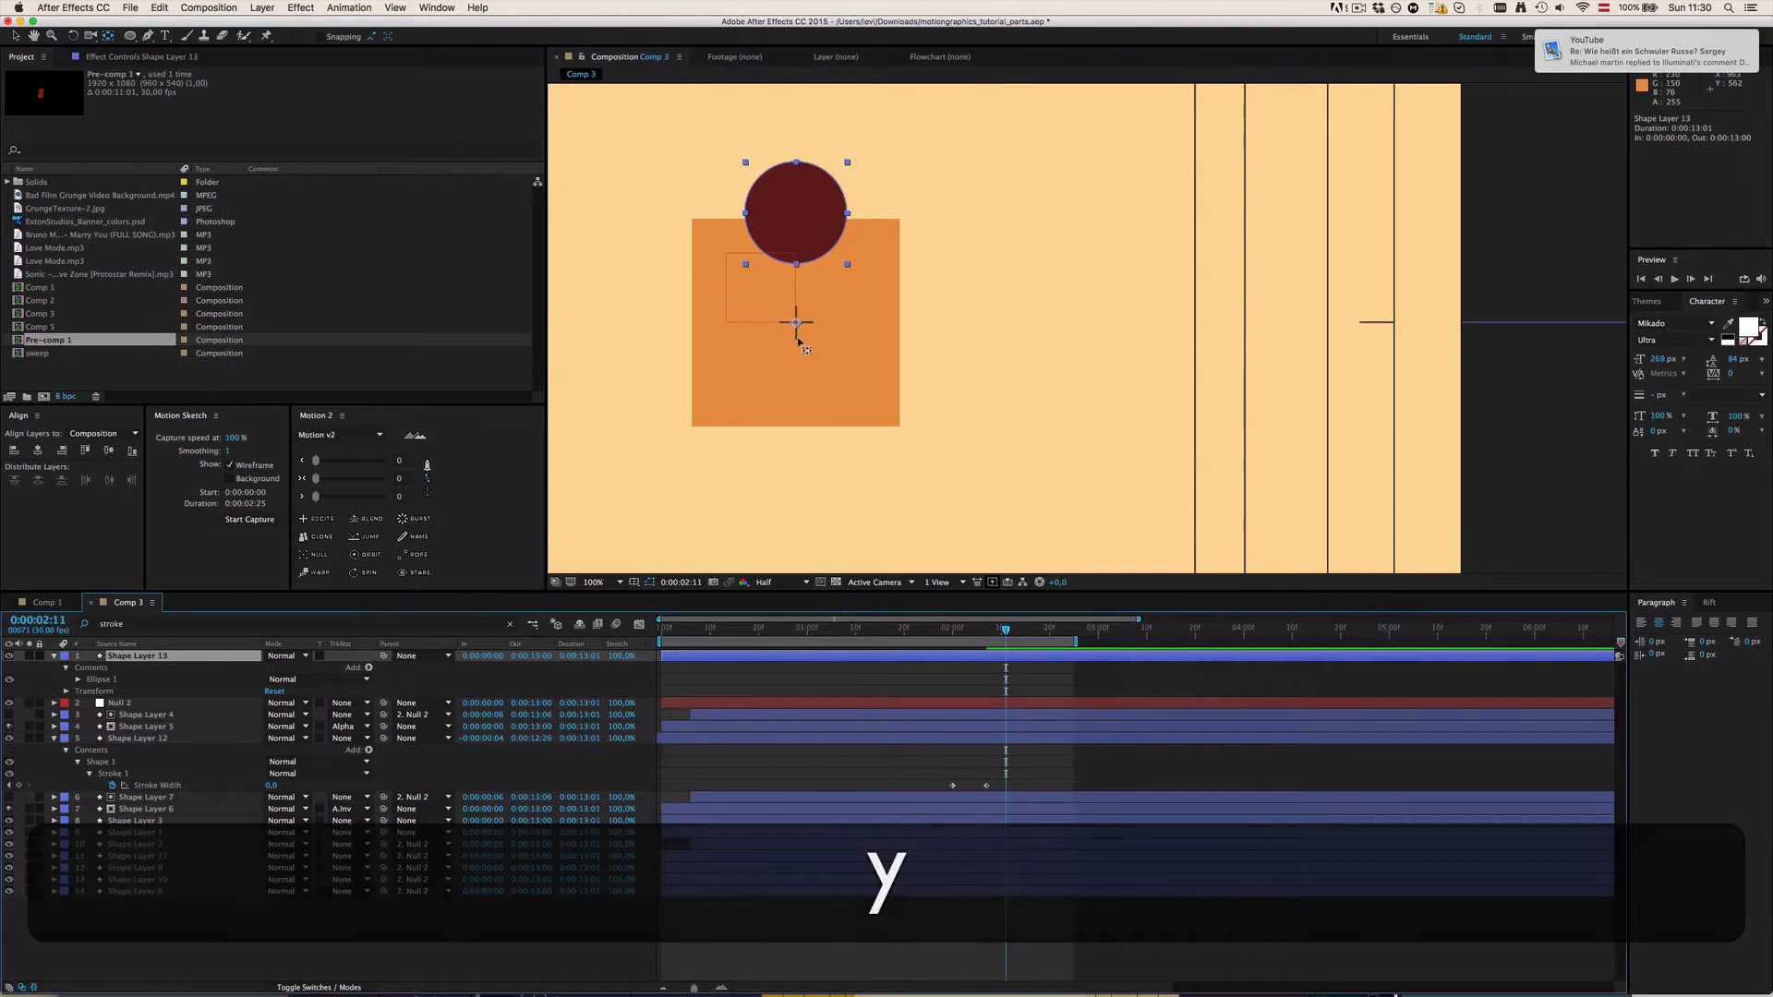
{"action": "left_click_drag", "start_coordinate": [797, 324], "coordinate": [795, 223]}
{"action": "key", "text": "v"}
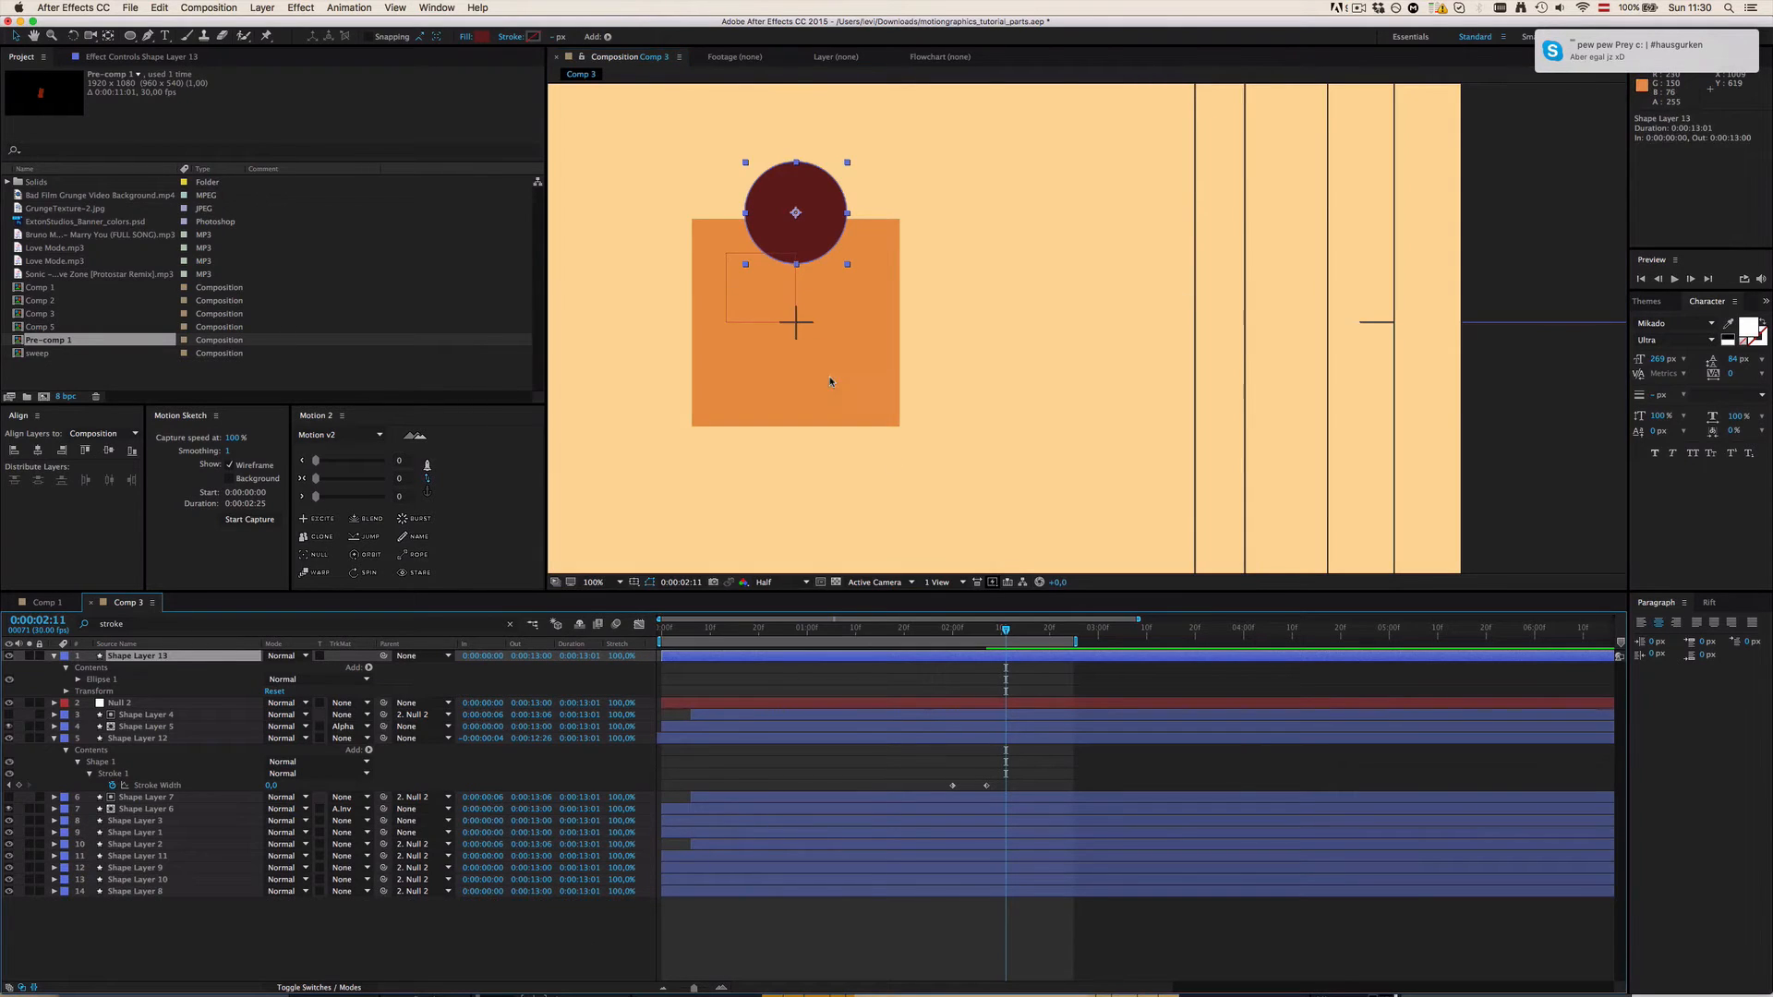
{"action": "key", "text": "comma"}
{"action": "key", "text": "comma"}
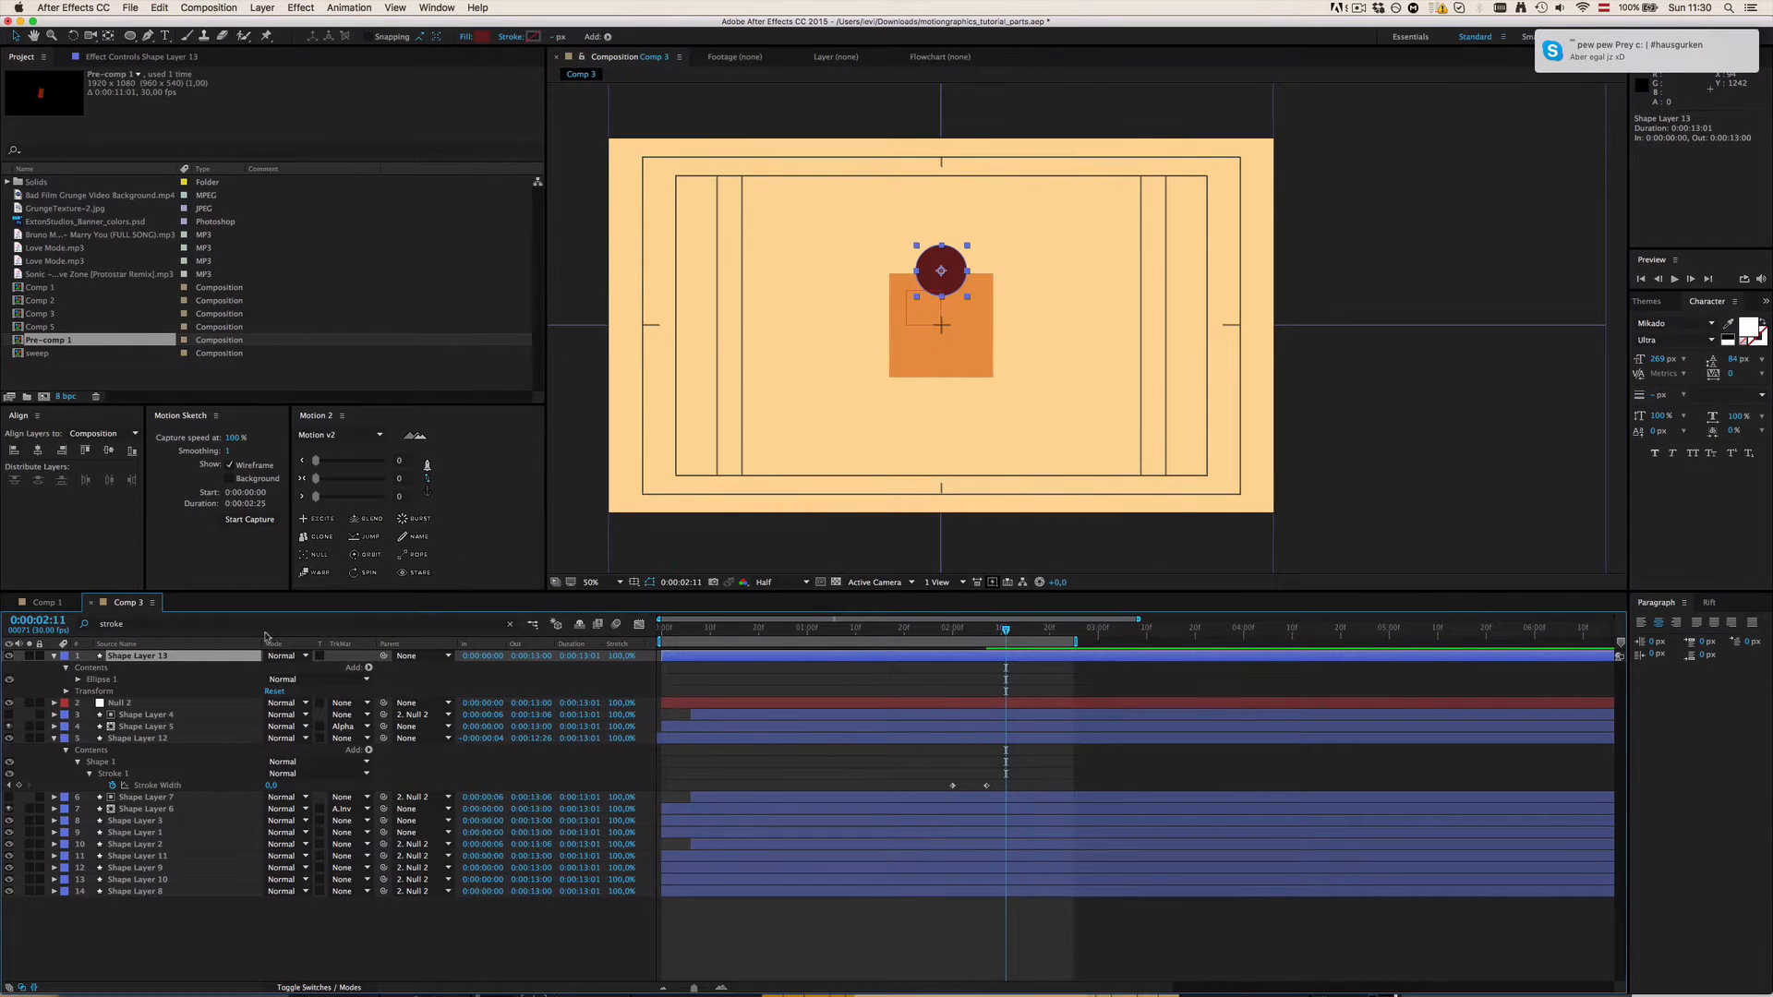
Step: Try ellipse path sizes of 10, 80 and 100 for the circle, settle on 130 by 130, and deselect the layer
{"action": "left_click", "coordinate": [77, 680]}
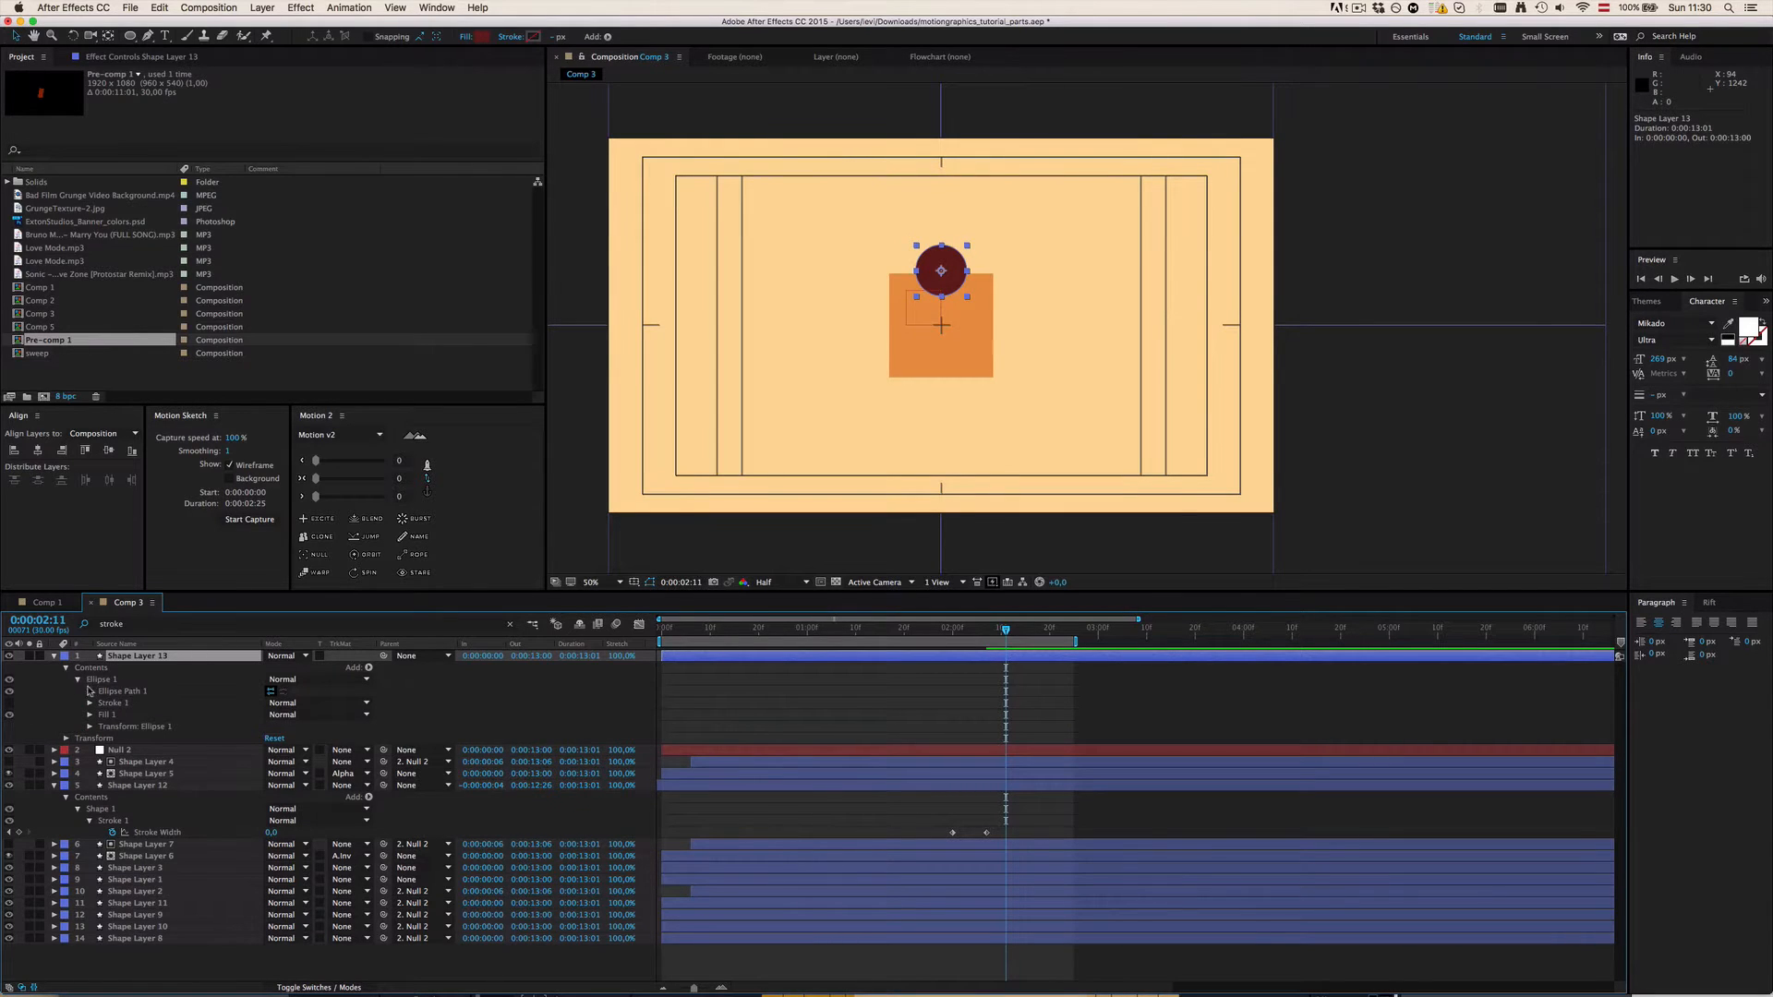
{"action": "left_click", "coordinate": [90, 691]}
{"action": "left_click", "coordinate": [282, 703]}
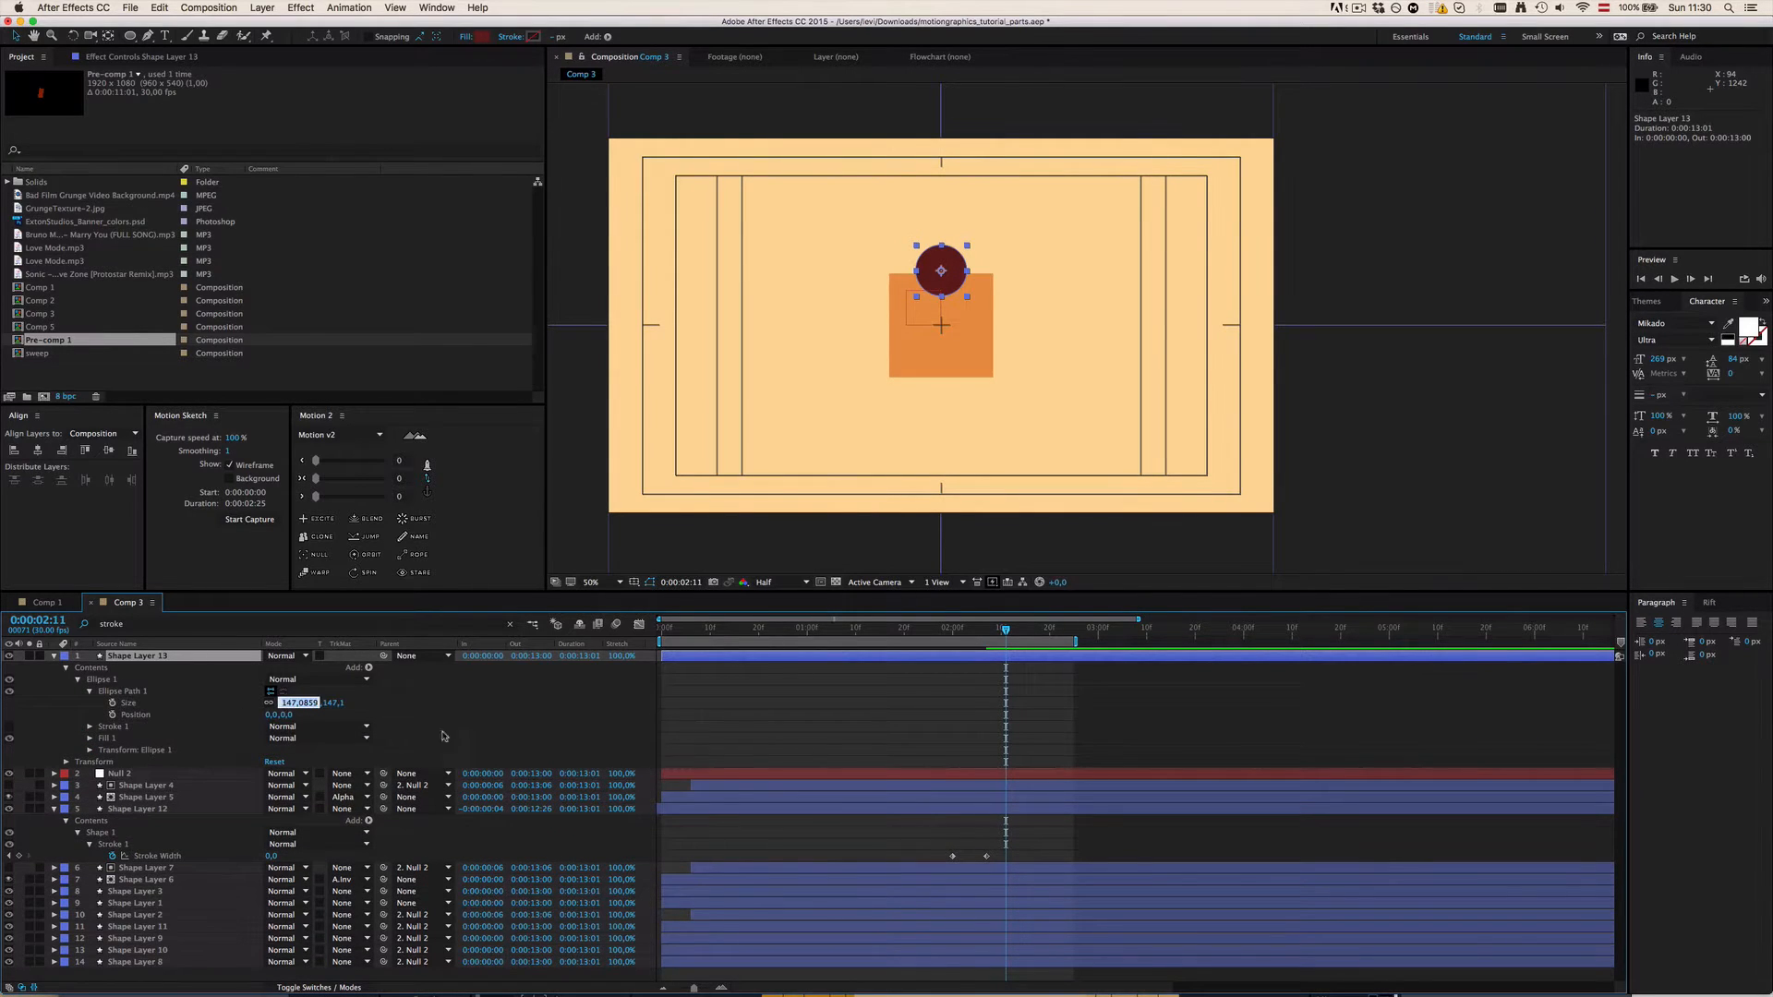
{"action": "type", "text": "10"}
{"action": "key", "text": "Return"}
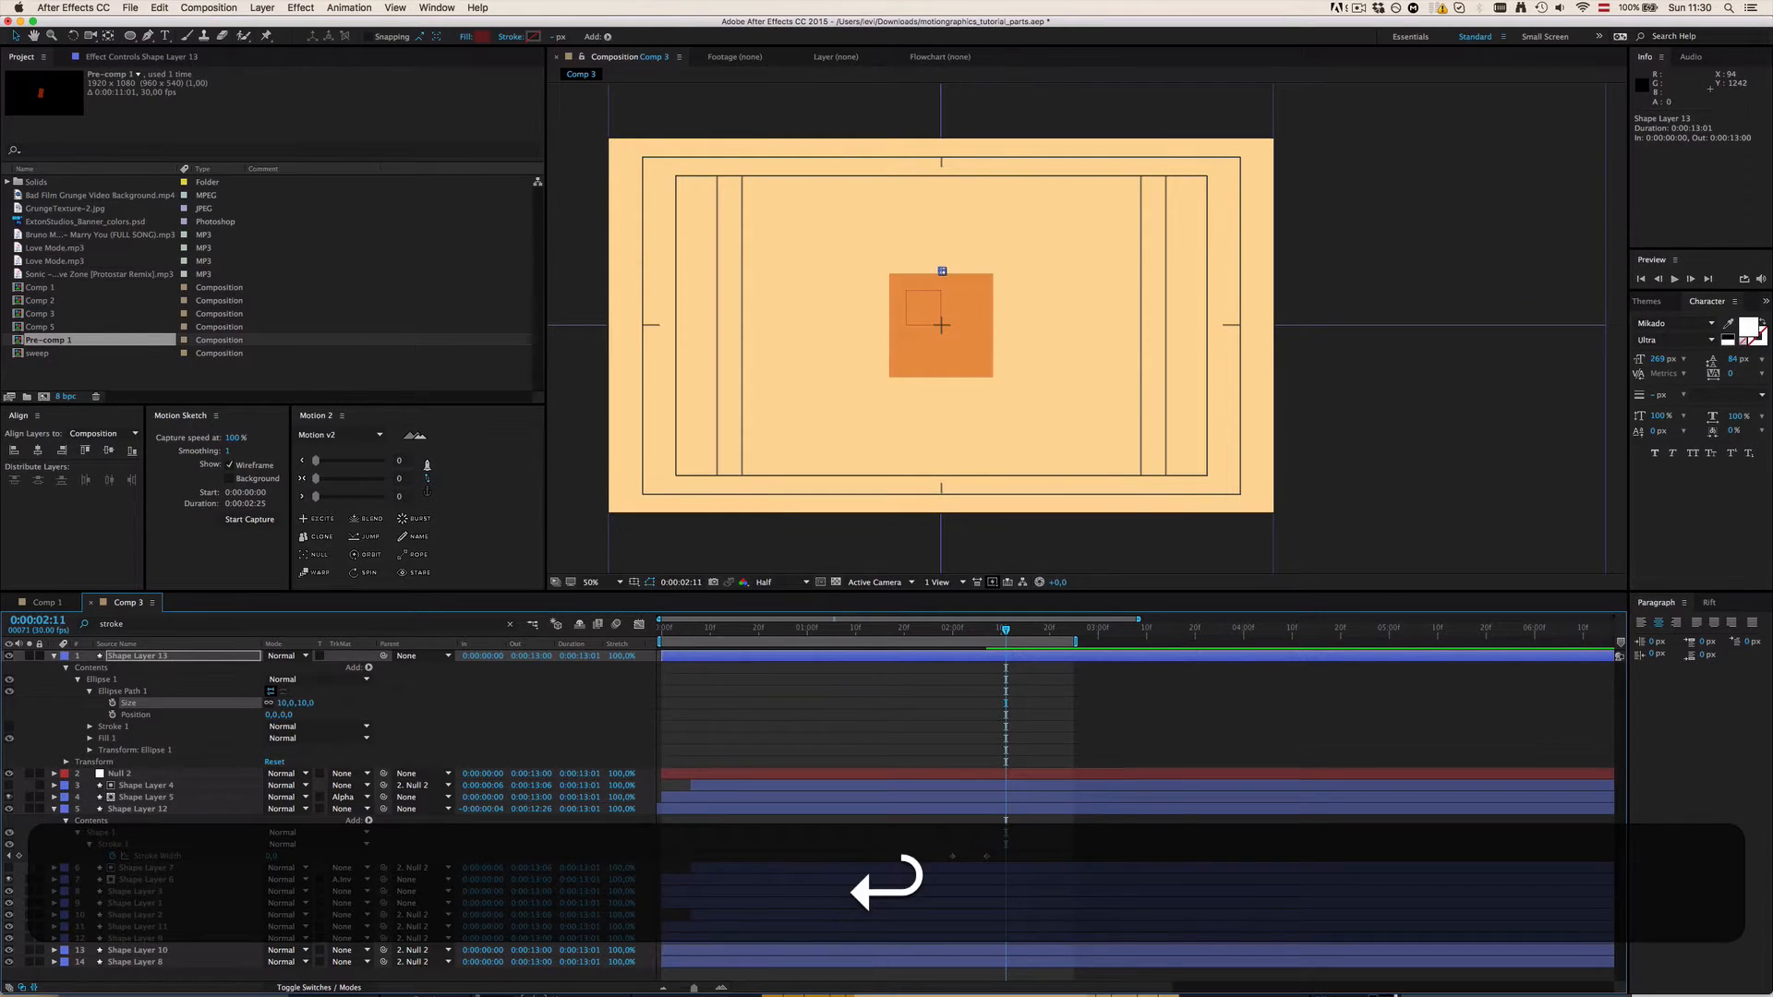
{"action": "left_click", "coordinate": [283, 704]}
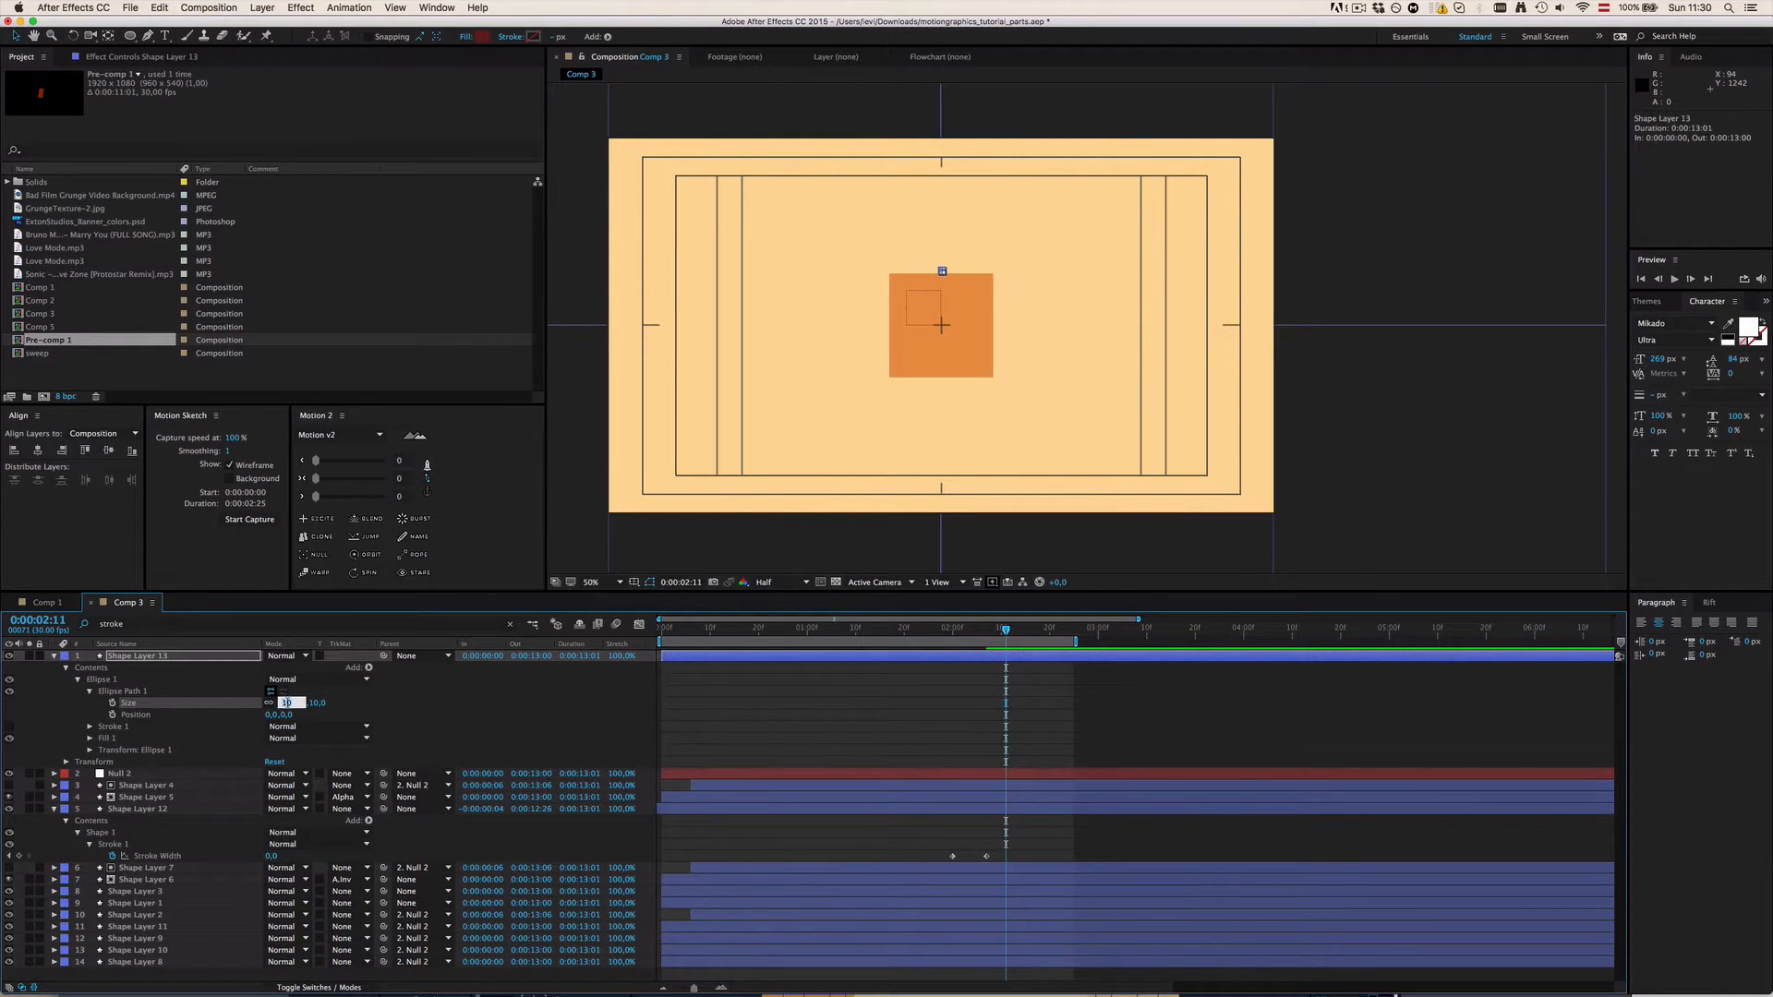
{"action": "type", "text": "80"}
{"action": "key", "text": "Return"}
{"action": "left_click", "coordinate": [285, 703]}
{"action": "type", "text": "100"}
{"action": "key", "text": "Return"}
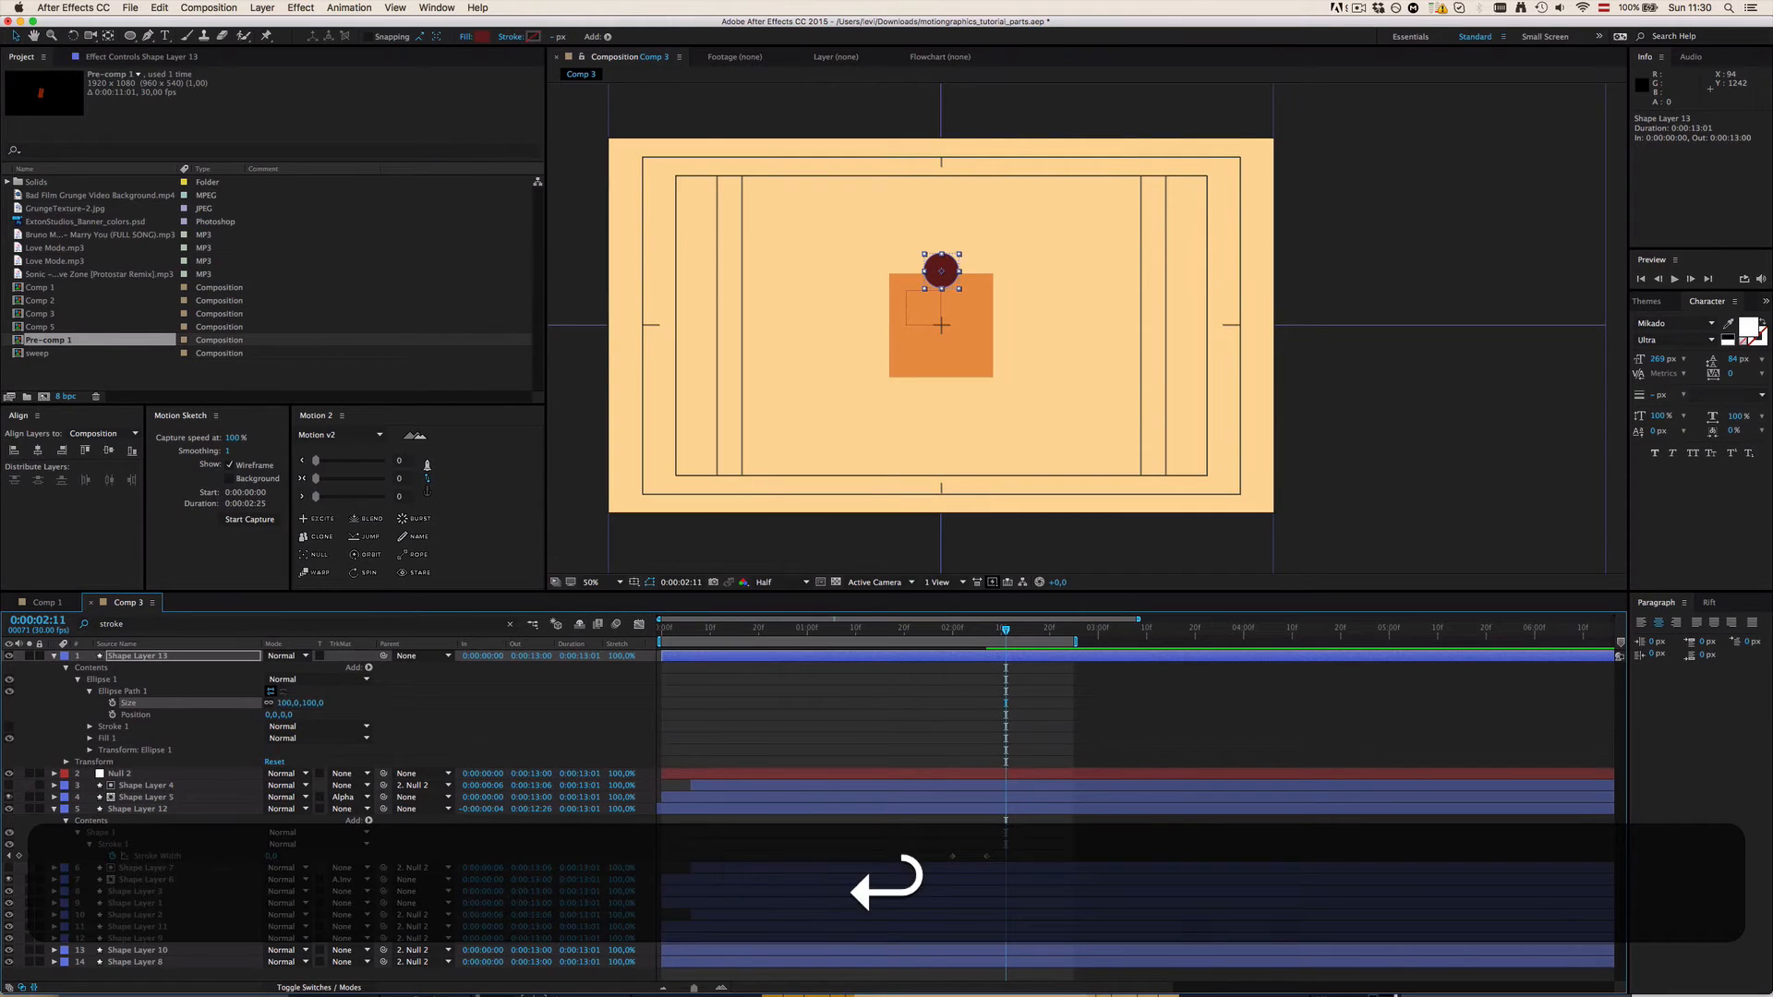
{"action": "left_click", "coordinate": [288, 703]}
{"action": "type", "text": "130"}
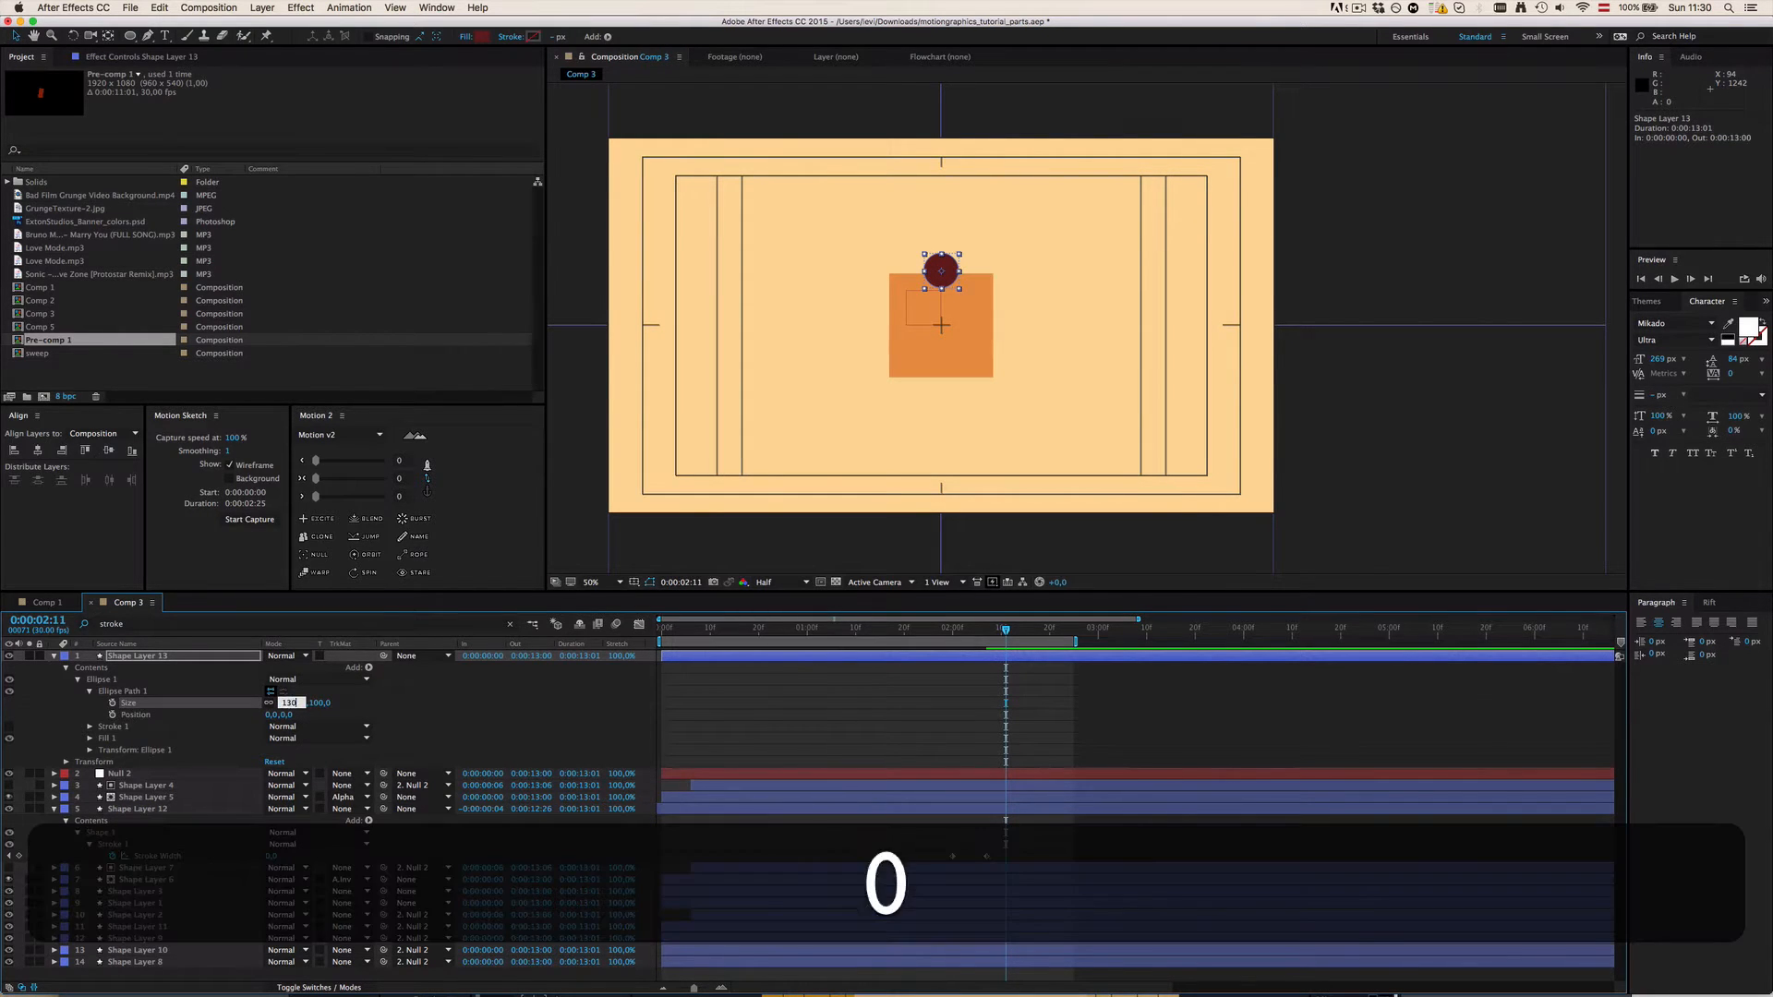
{"action": "key", "text": "Return"}
{"action": "left_click", "coordinate": [957, 706]}
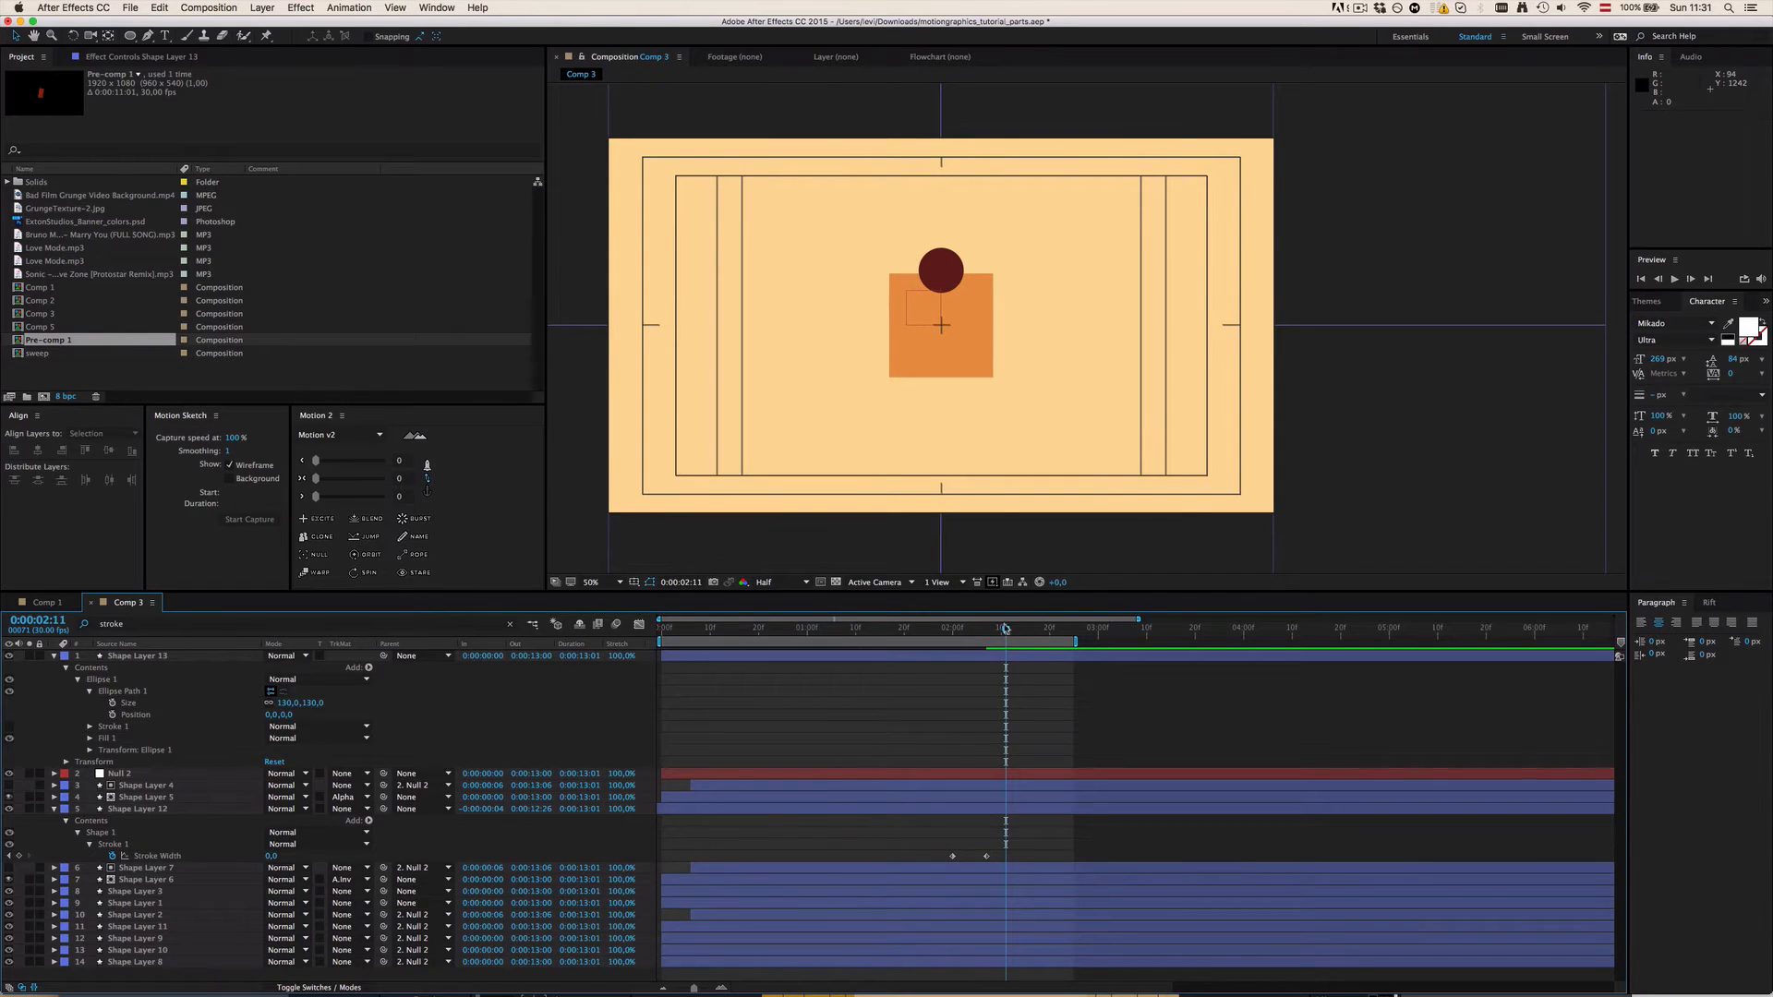
Step: Start Position keyframes on Shape Layer 13 at 0:00:02:00 with the circle just above the frame at 960, -66
{"action": "mouse_move", "coordinate": [1002, 631]}
{"action": "left_mouse_down"}
{"action": "mouse_move", "coordinate": [948, 633]}
{"action": "mouse_move", "coordinate": [969, 647]}
{"action": "mouse_move", "coordinate": [952, 649]}
{"action": "left_mouse_up"}
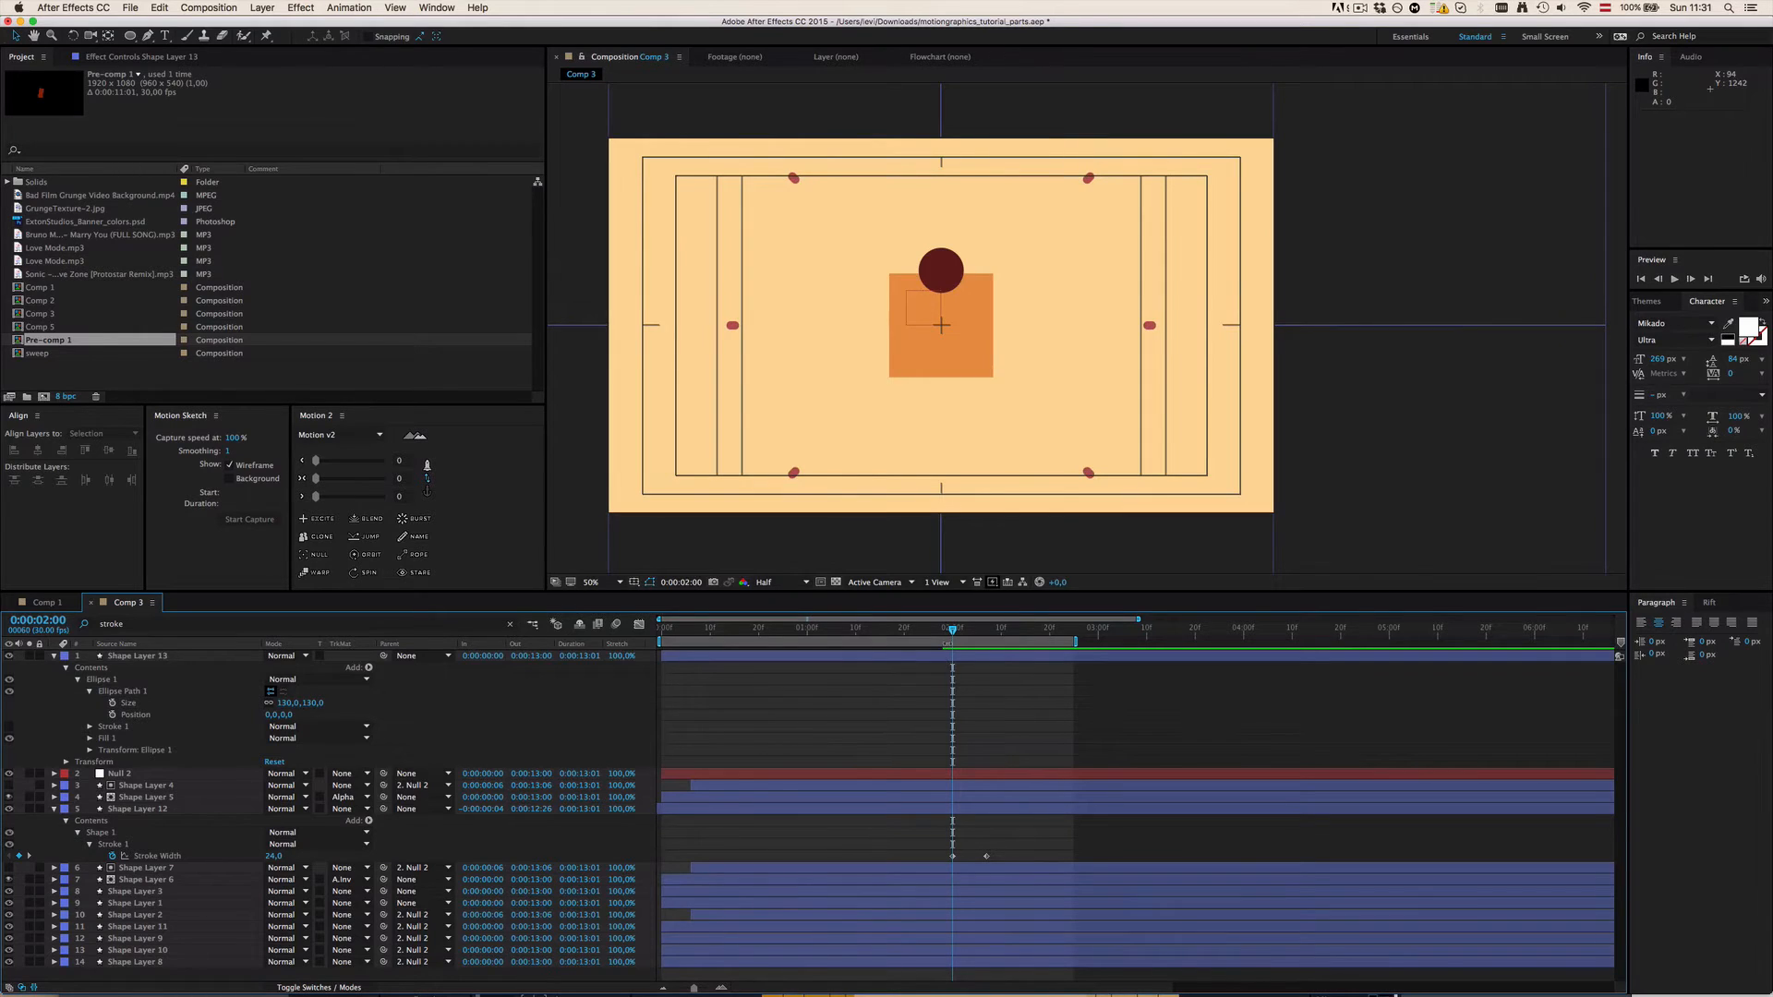
{"action": "left_click", "coordinate": [948, 660]}
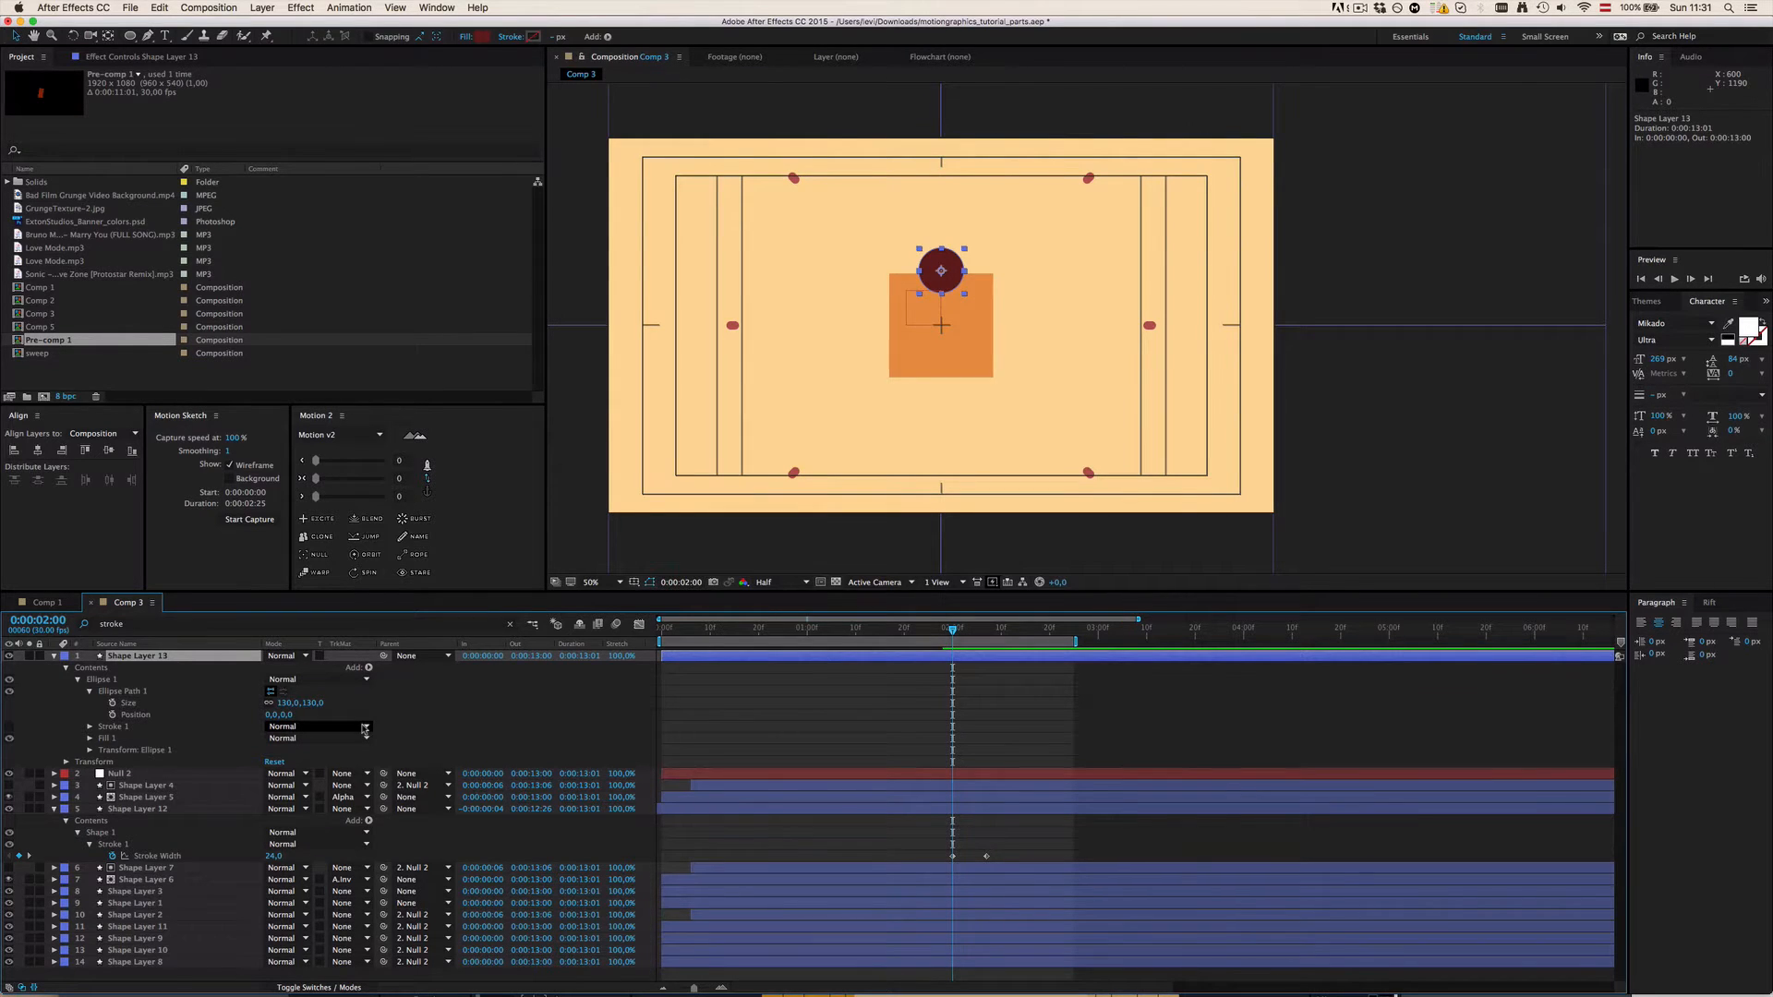
{"action": "key", "text": "p"}
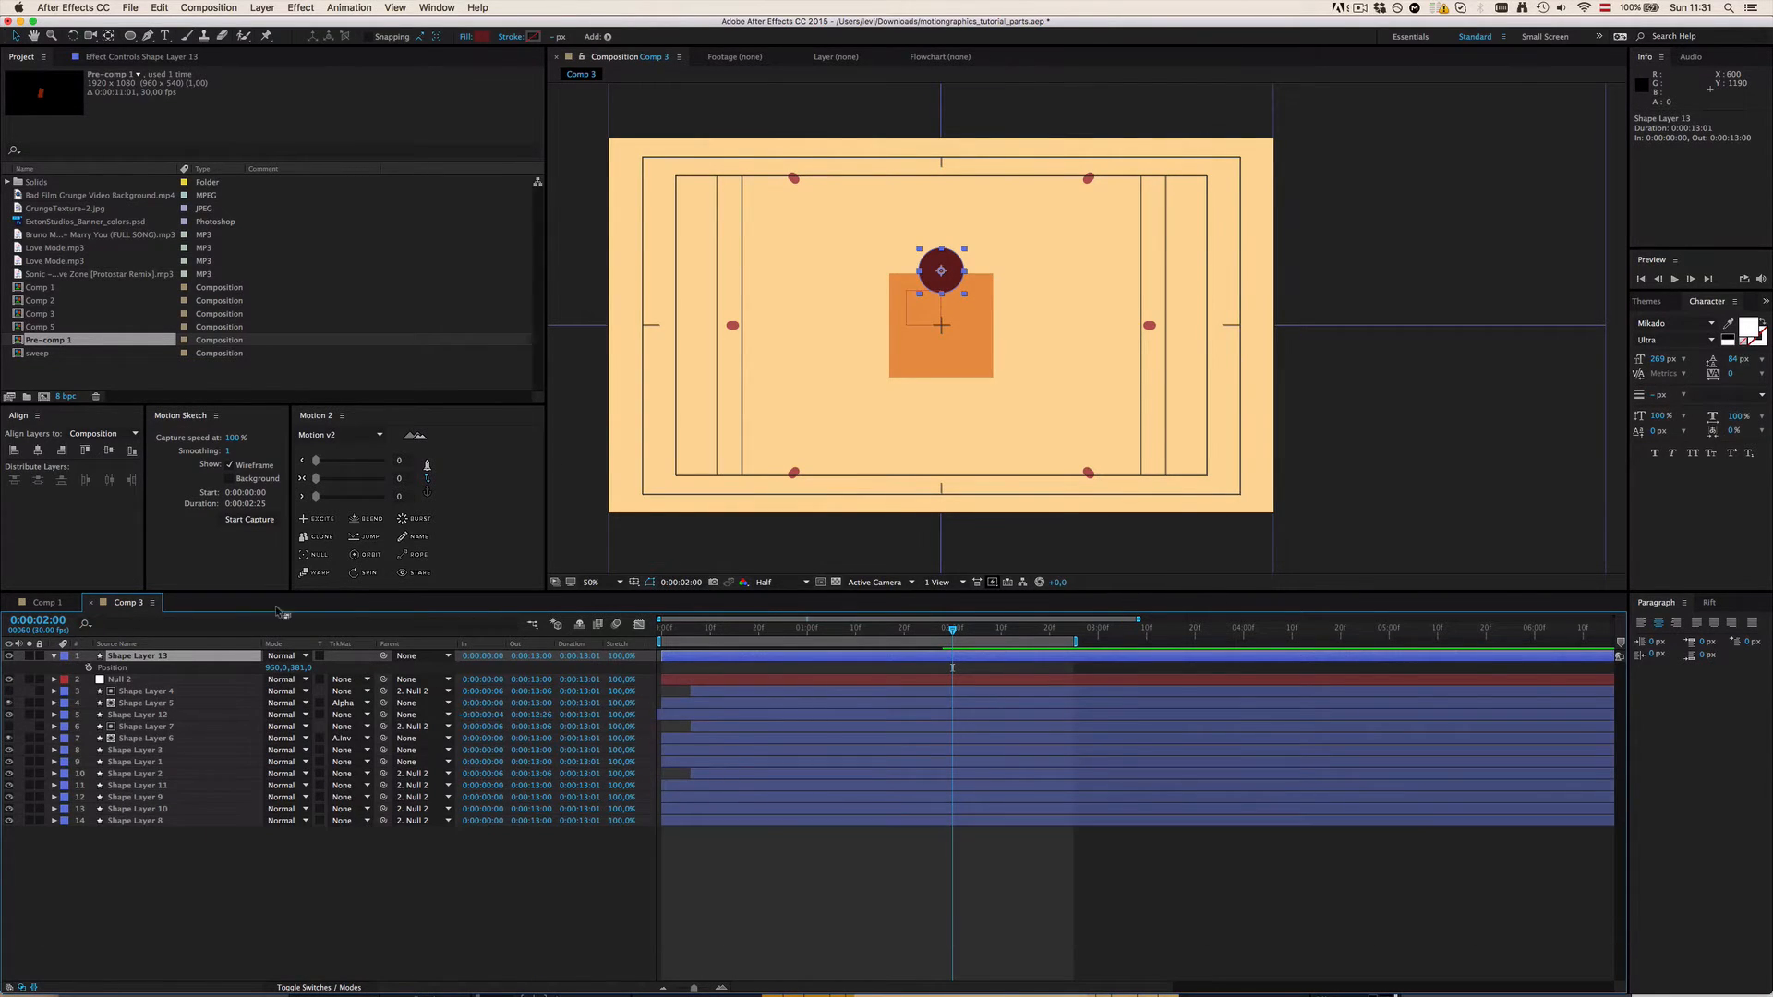
{"action": "left_click", "coordinate": [88, 667]}
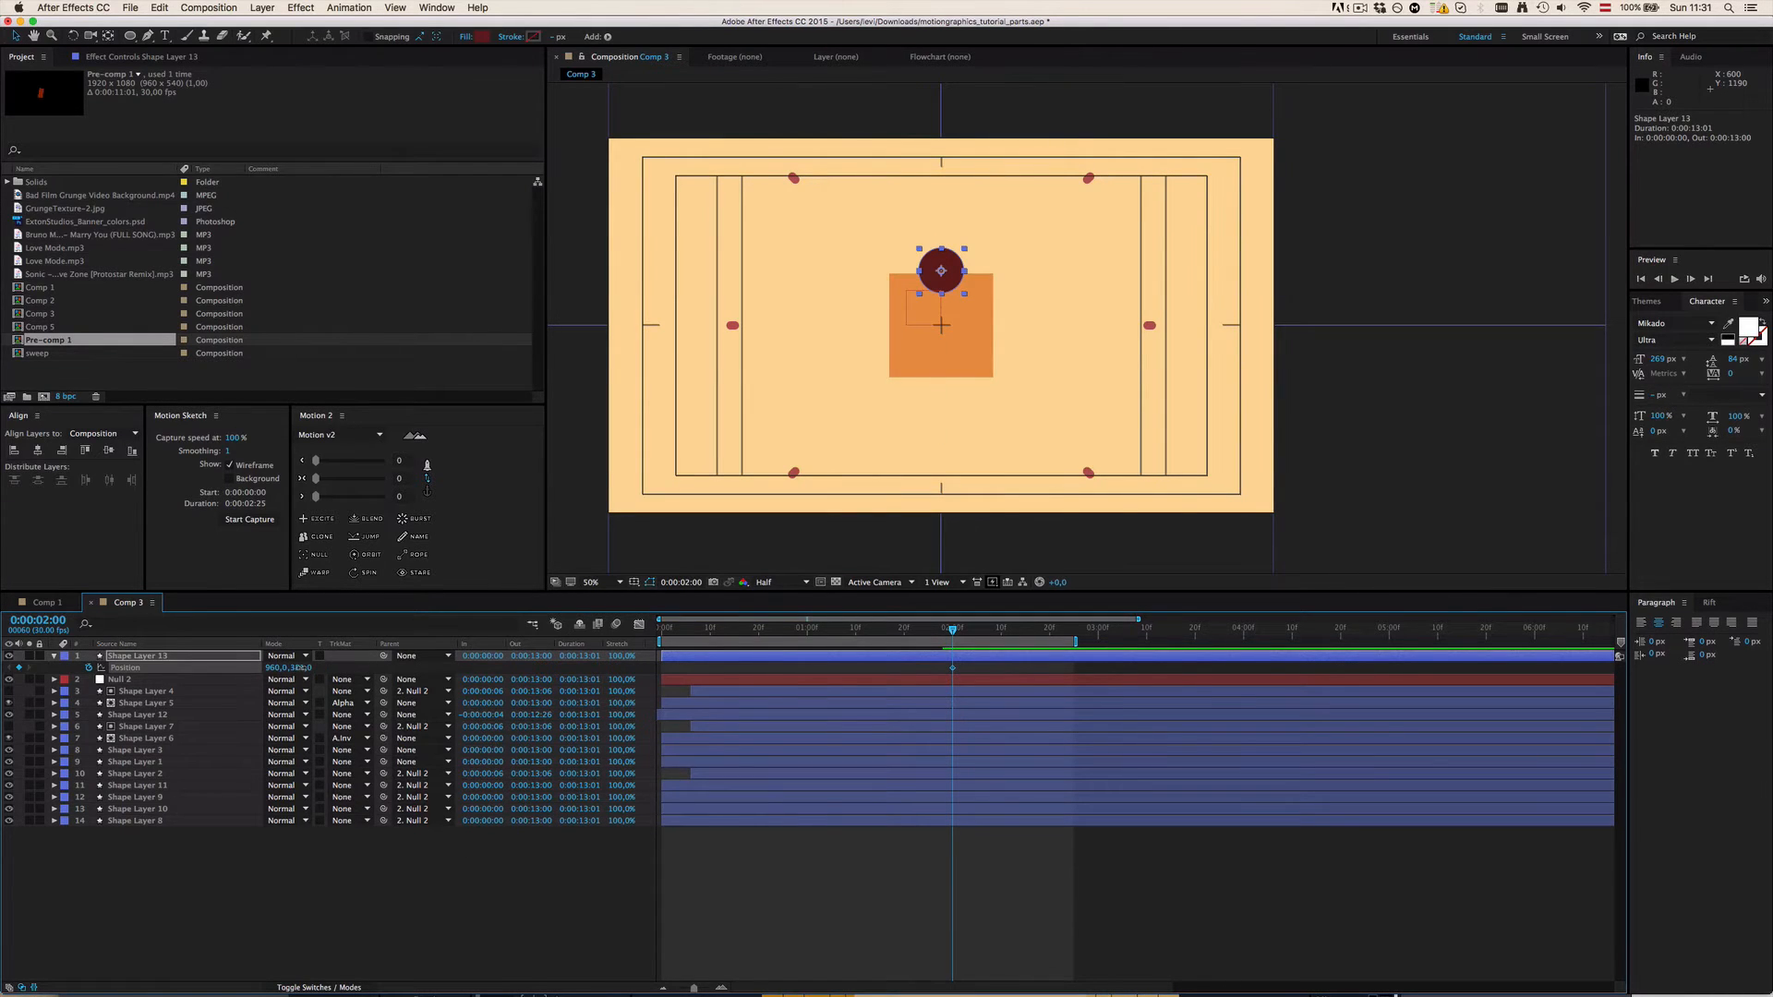
{"action": "left_click_drag", "start_coordinate": [300, 667], "coordinate": [151, 689]}
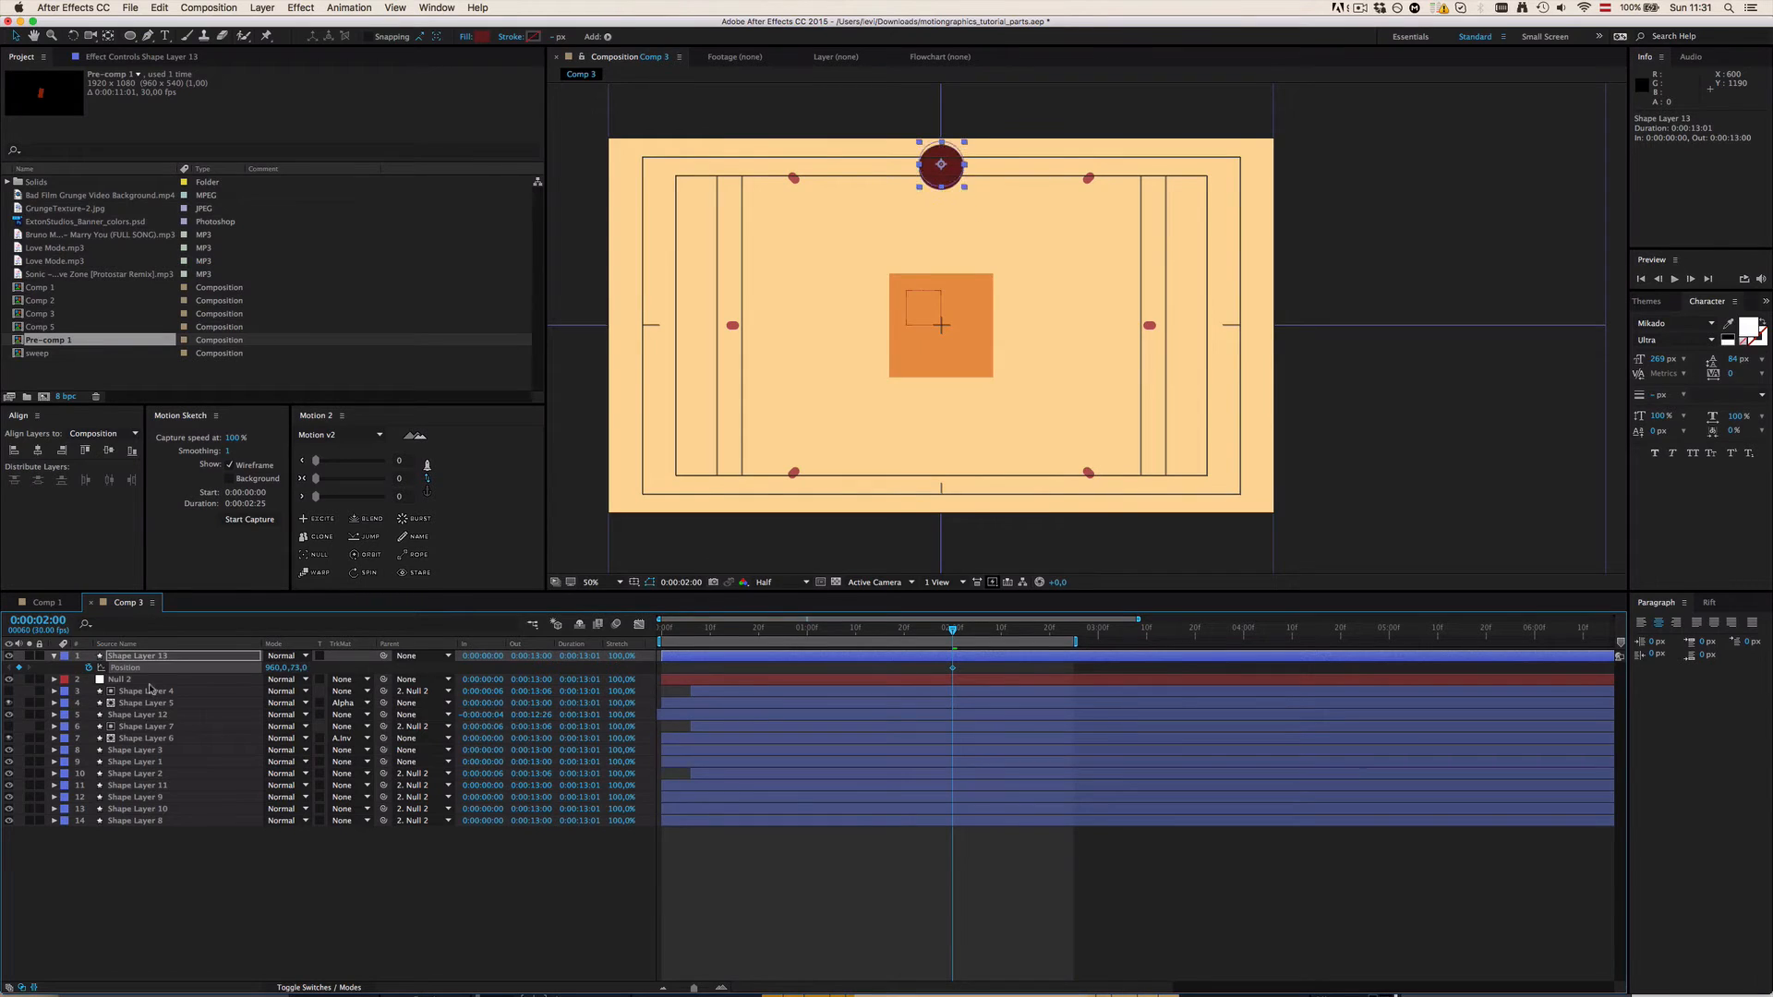
{"action": "left_click_drag", "start_coordinate": [302, 667], "coordinate": [204, 668]}
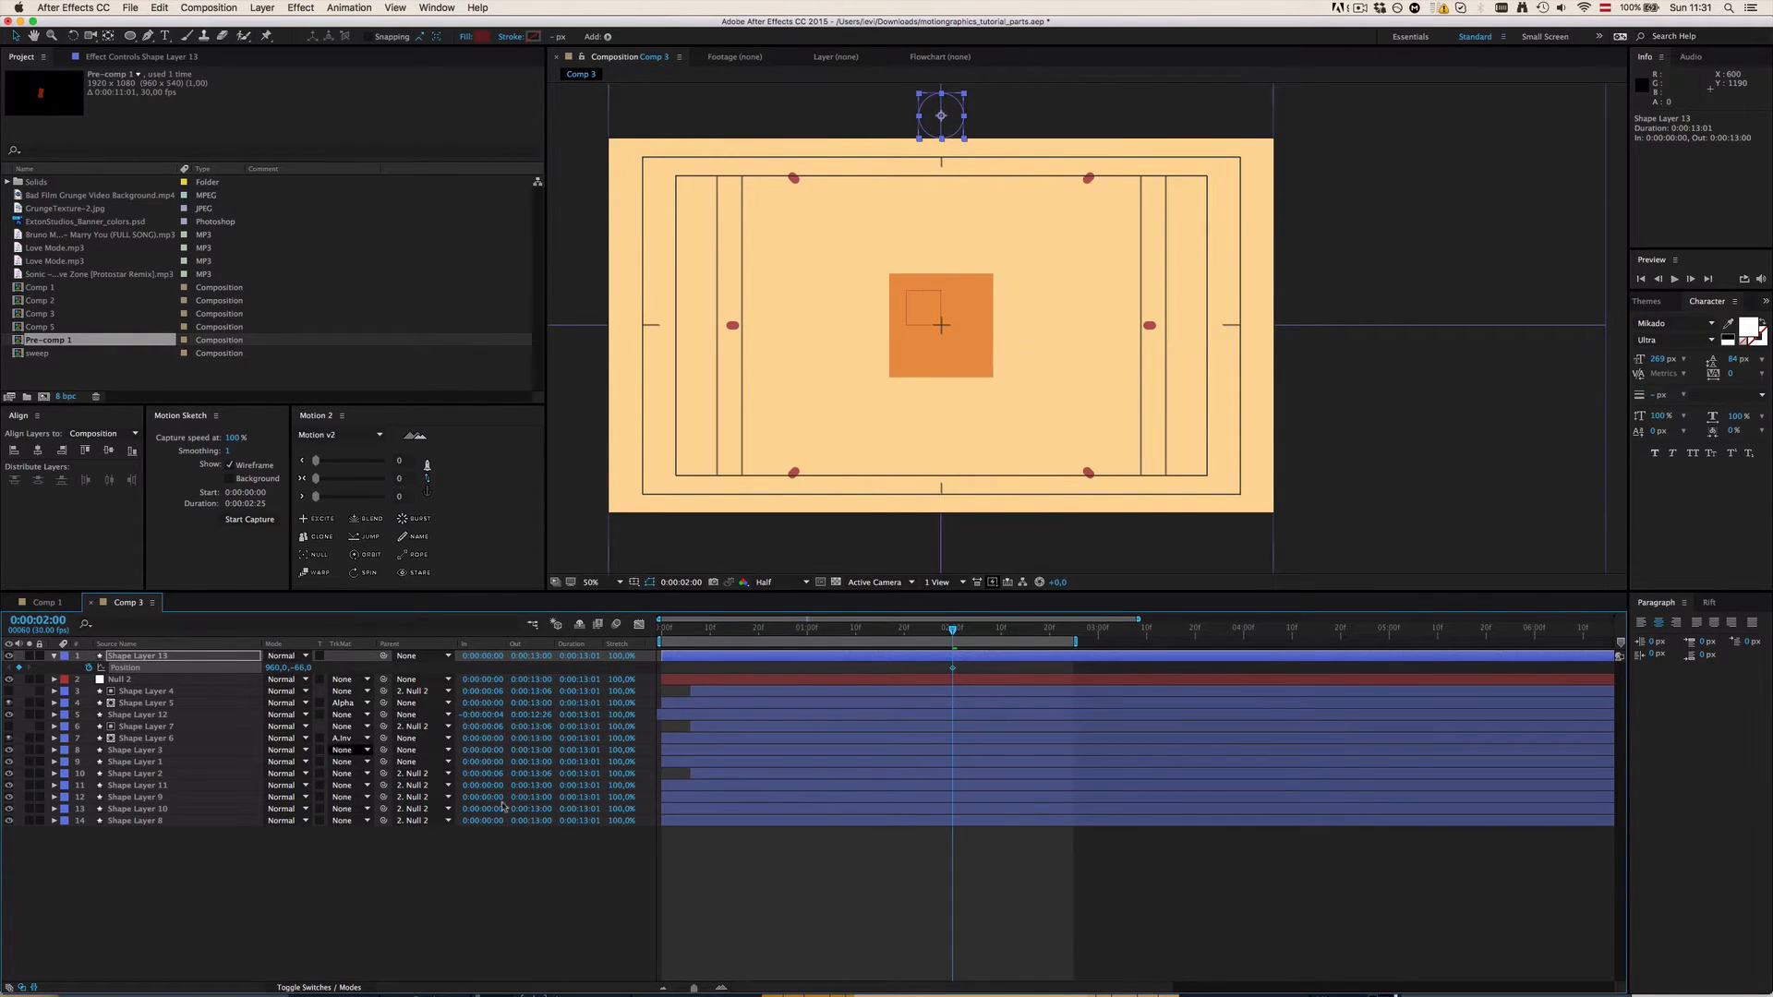
{"action": "left_click", "coordinate": [976, 885]}
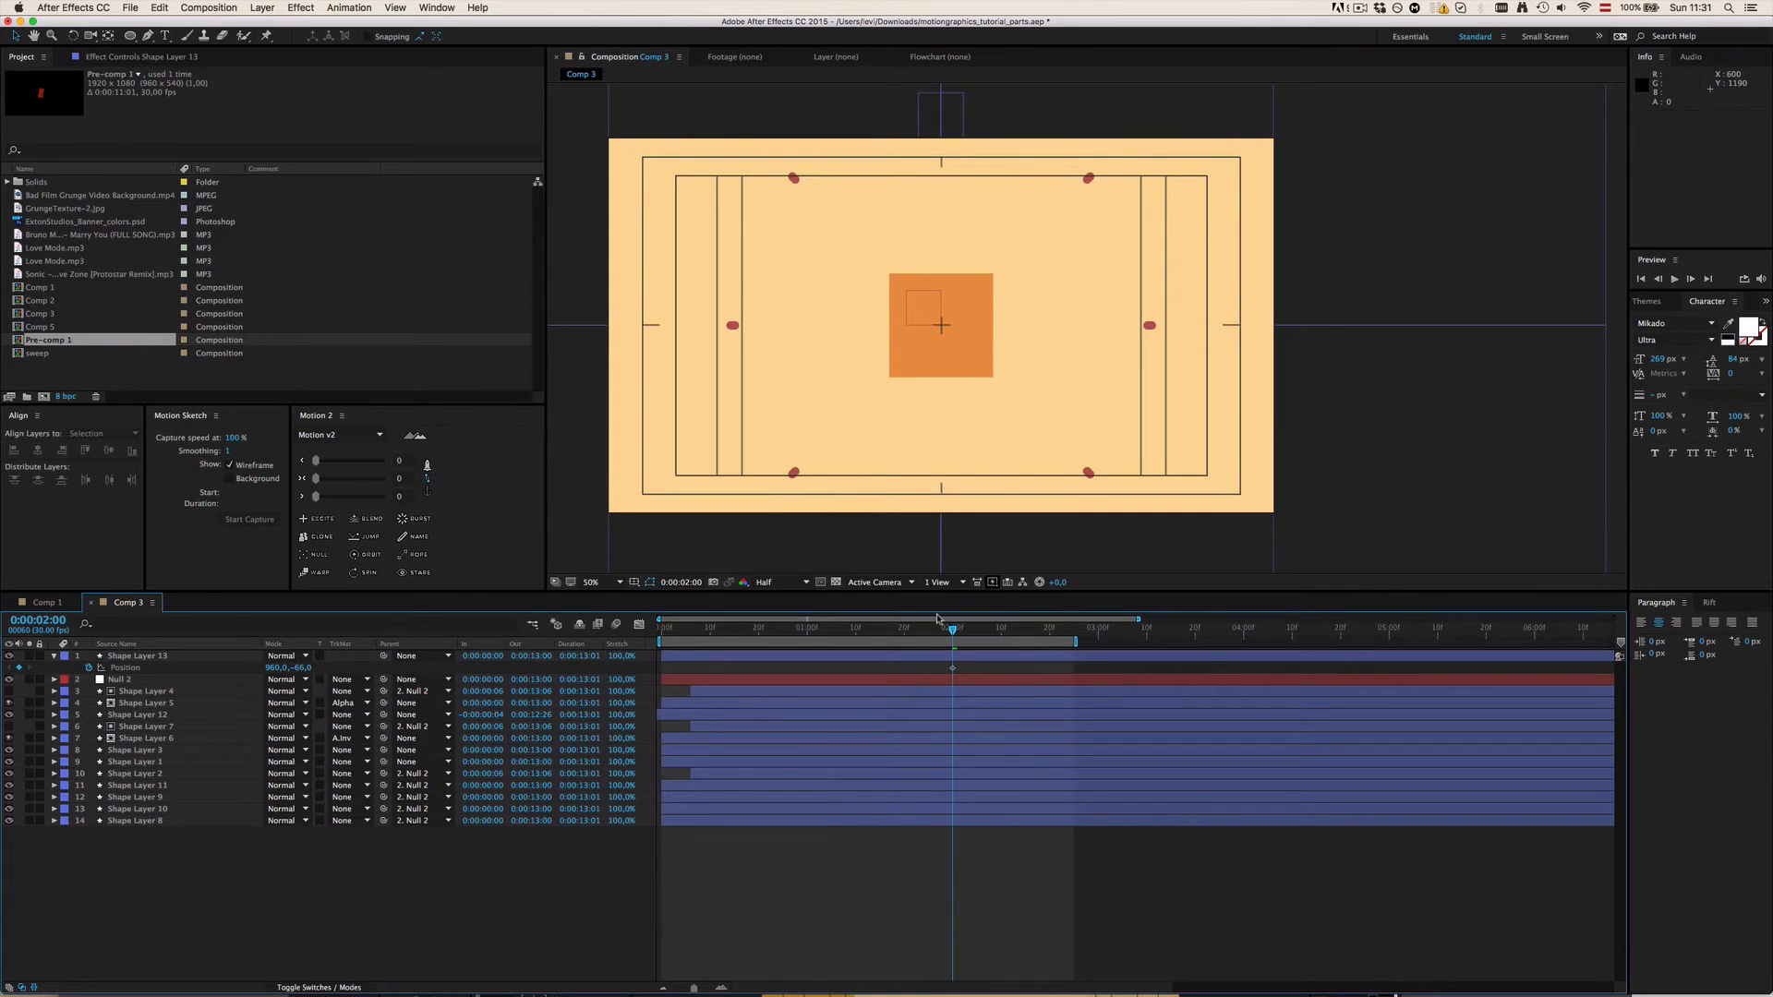
Step: Add a Position keyframe at 0:00:03:00 that lowers the circle onto the orange square's upper edge at 960, 333
{"action": "left_click_drag", "start_coordinate": [950, 632], "coordinate": [1098, 631]}
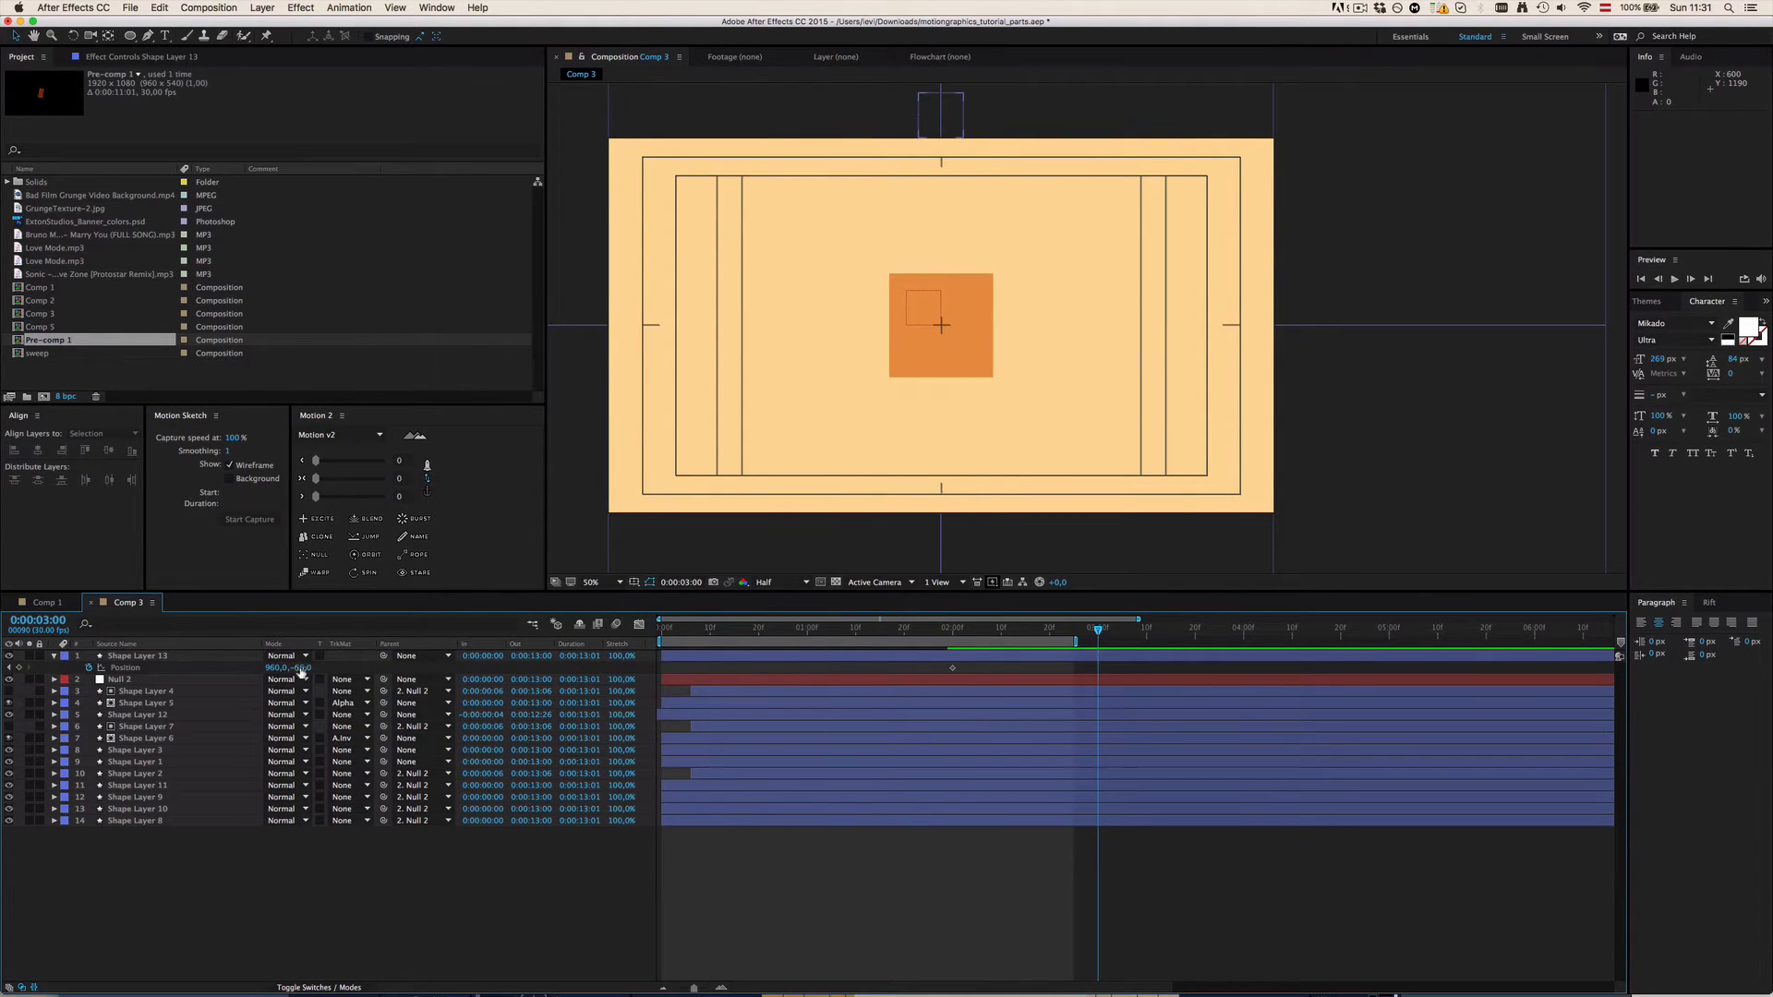
{"action": "left_click_drag", "start_coordinate": [300, 668], "coordinate": [578, 666]}
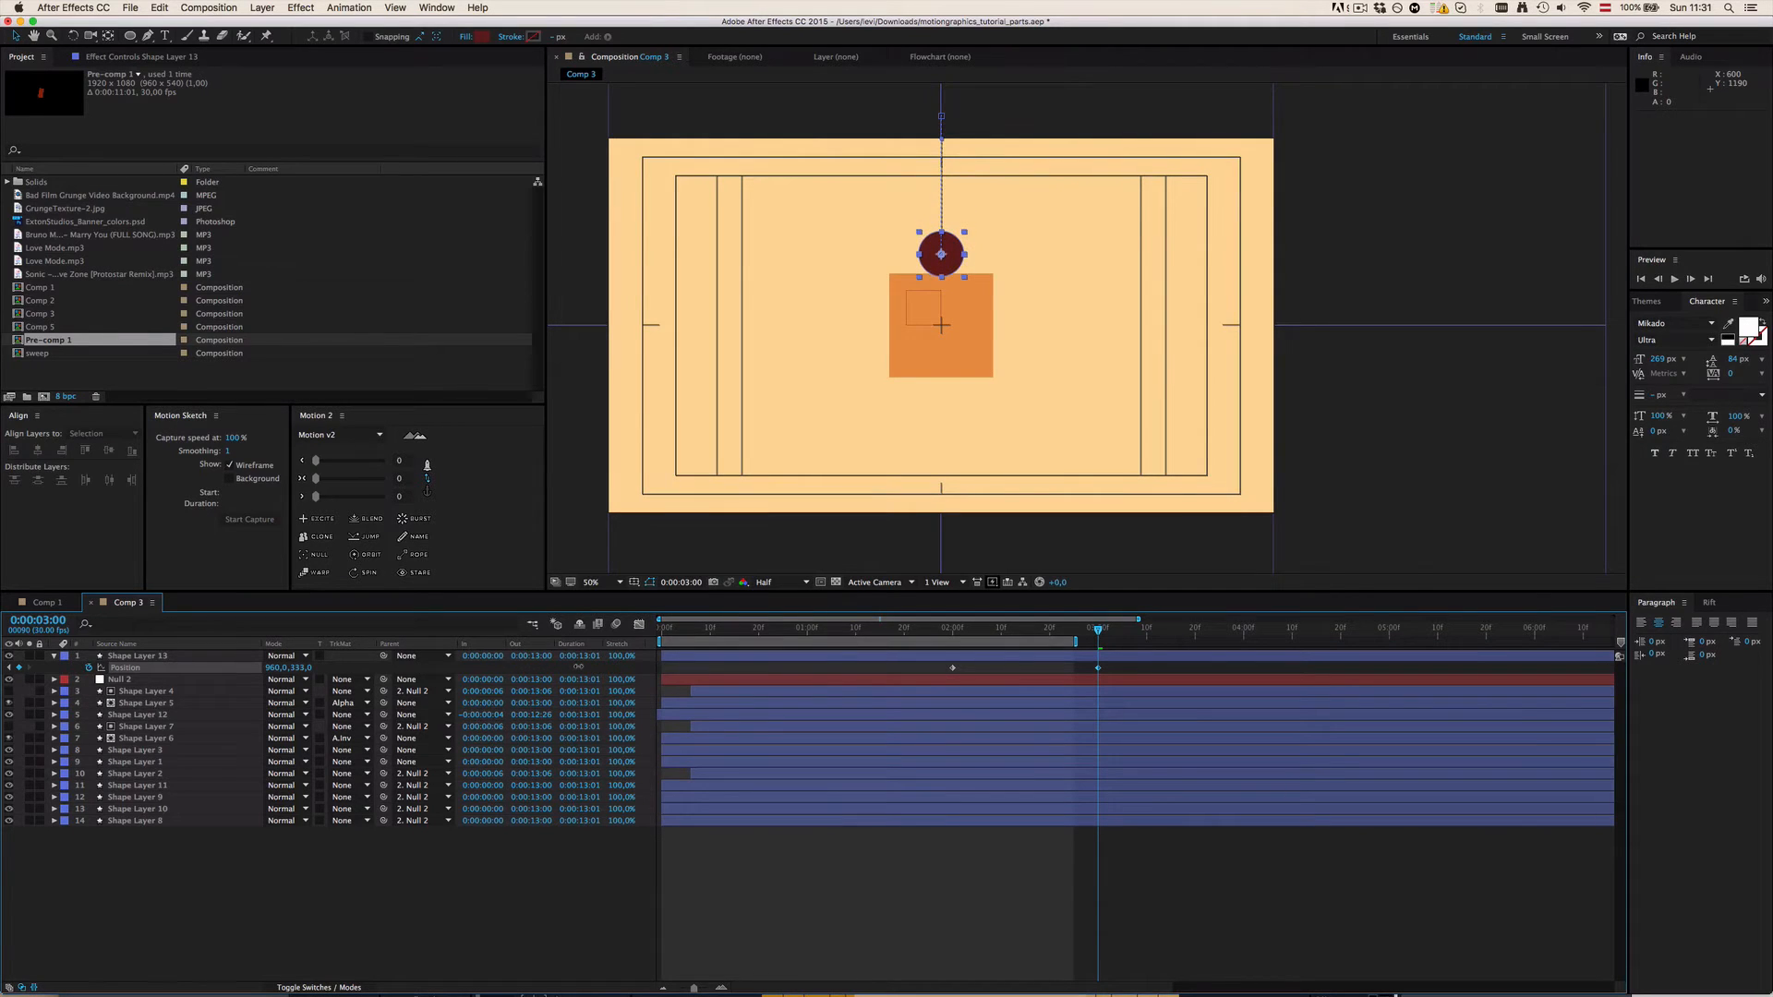
{"action": "left_click", "coordinate": [1259, 840]}
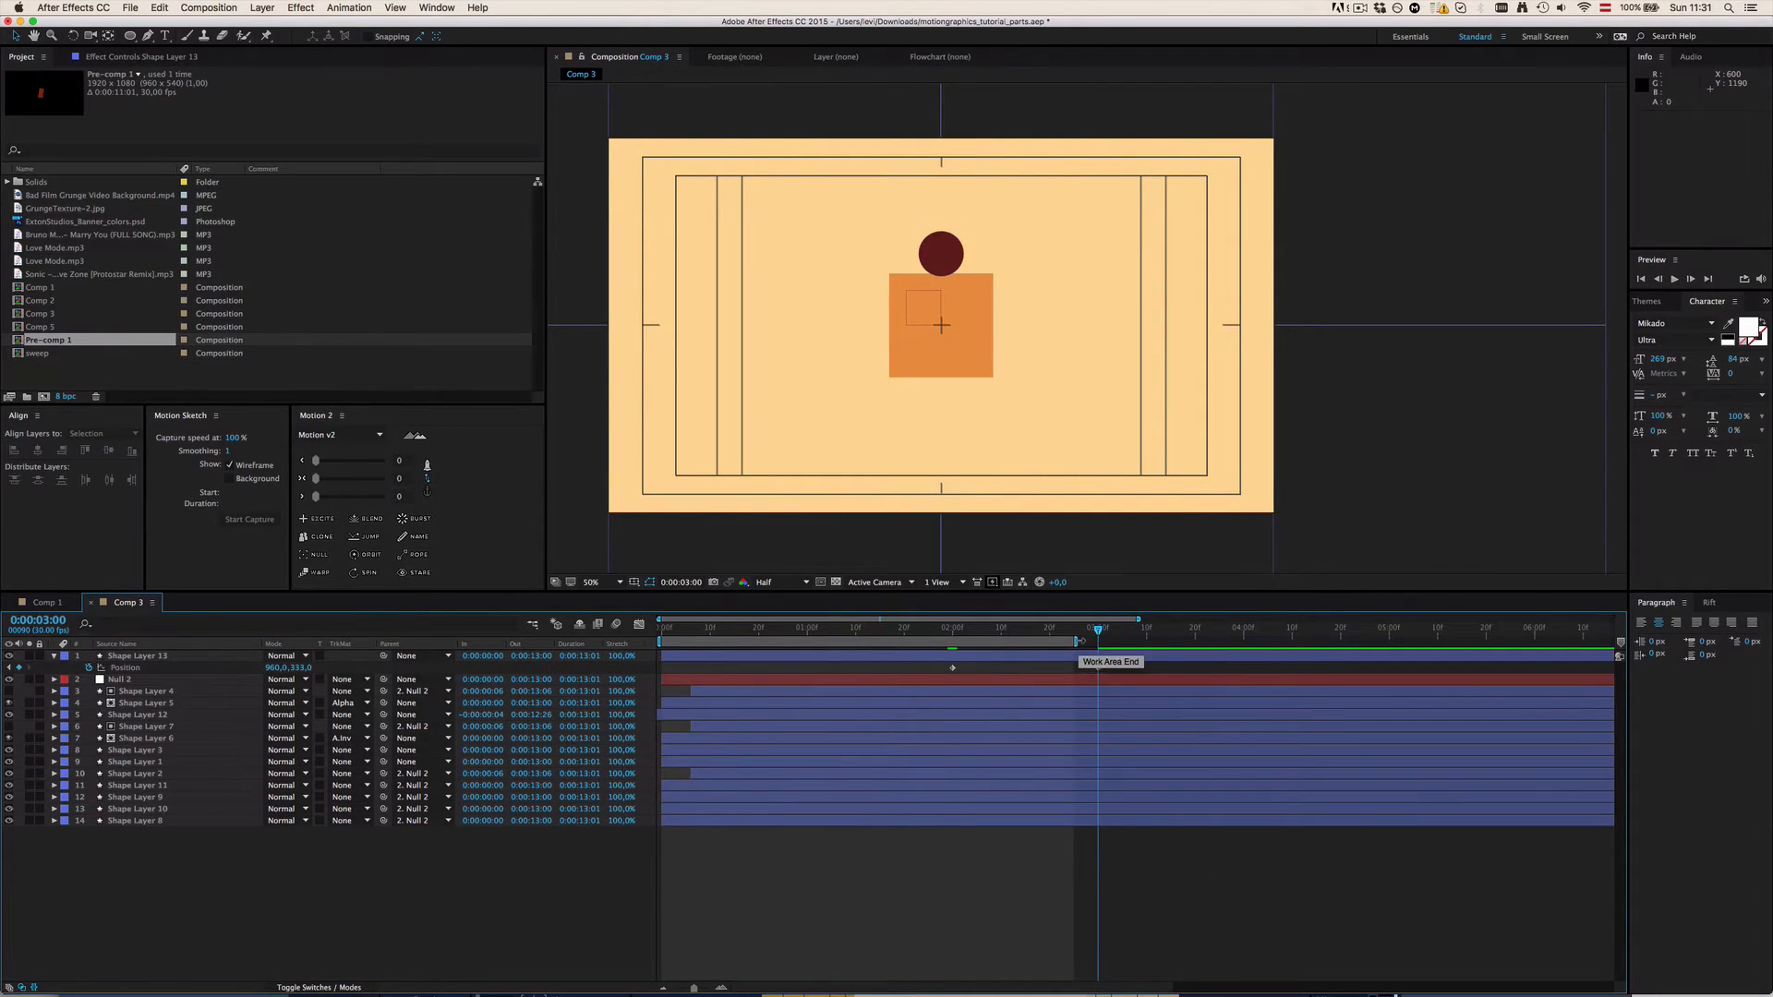
Step: Extend the work area end to 0:00:04:27 and preview the circle's drop from about 0:00:01:28
{"action": "left_click_drag", "start_coordinate": [1077, 641], "coordinate": [1381, 641]}
{"action": "left_click_drag", "start_coordinate": [1083, 628], "coordinate": [975, 649]}
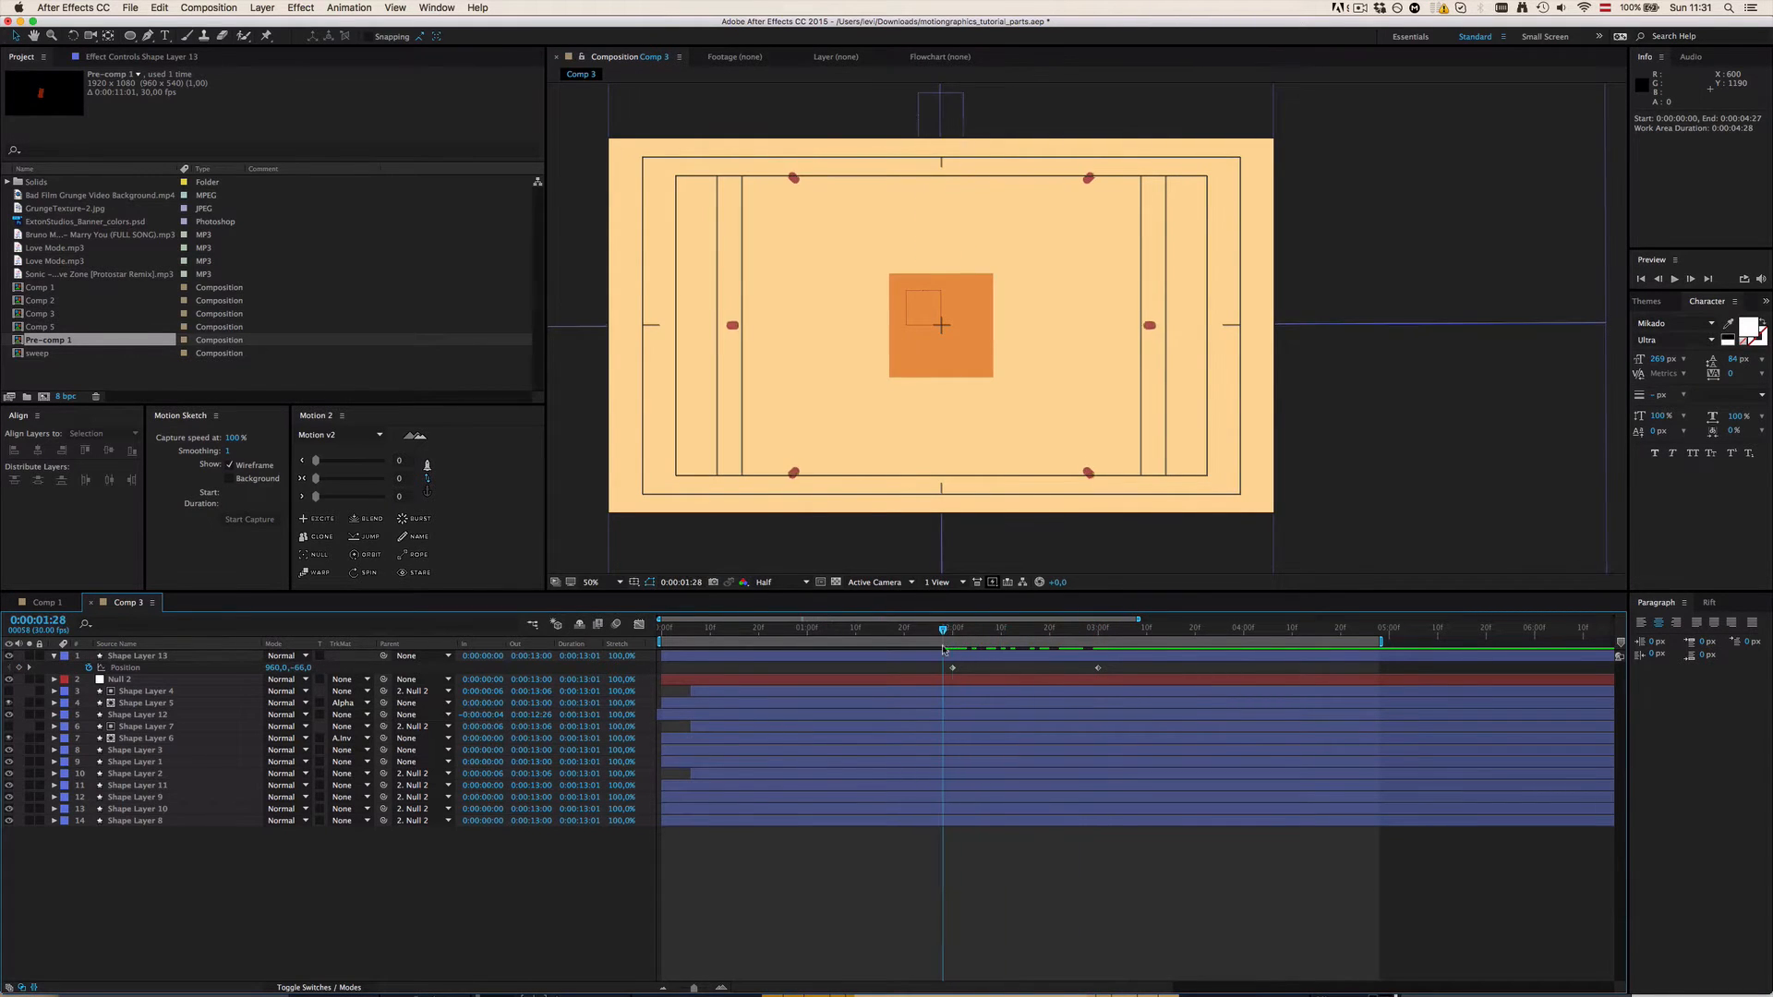
{"action": "key", "text": "space"}
{"action": "key", "text": "space"}
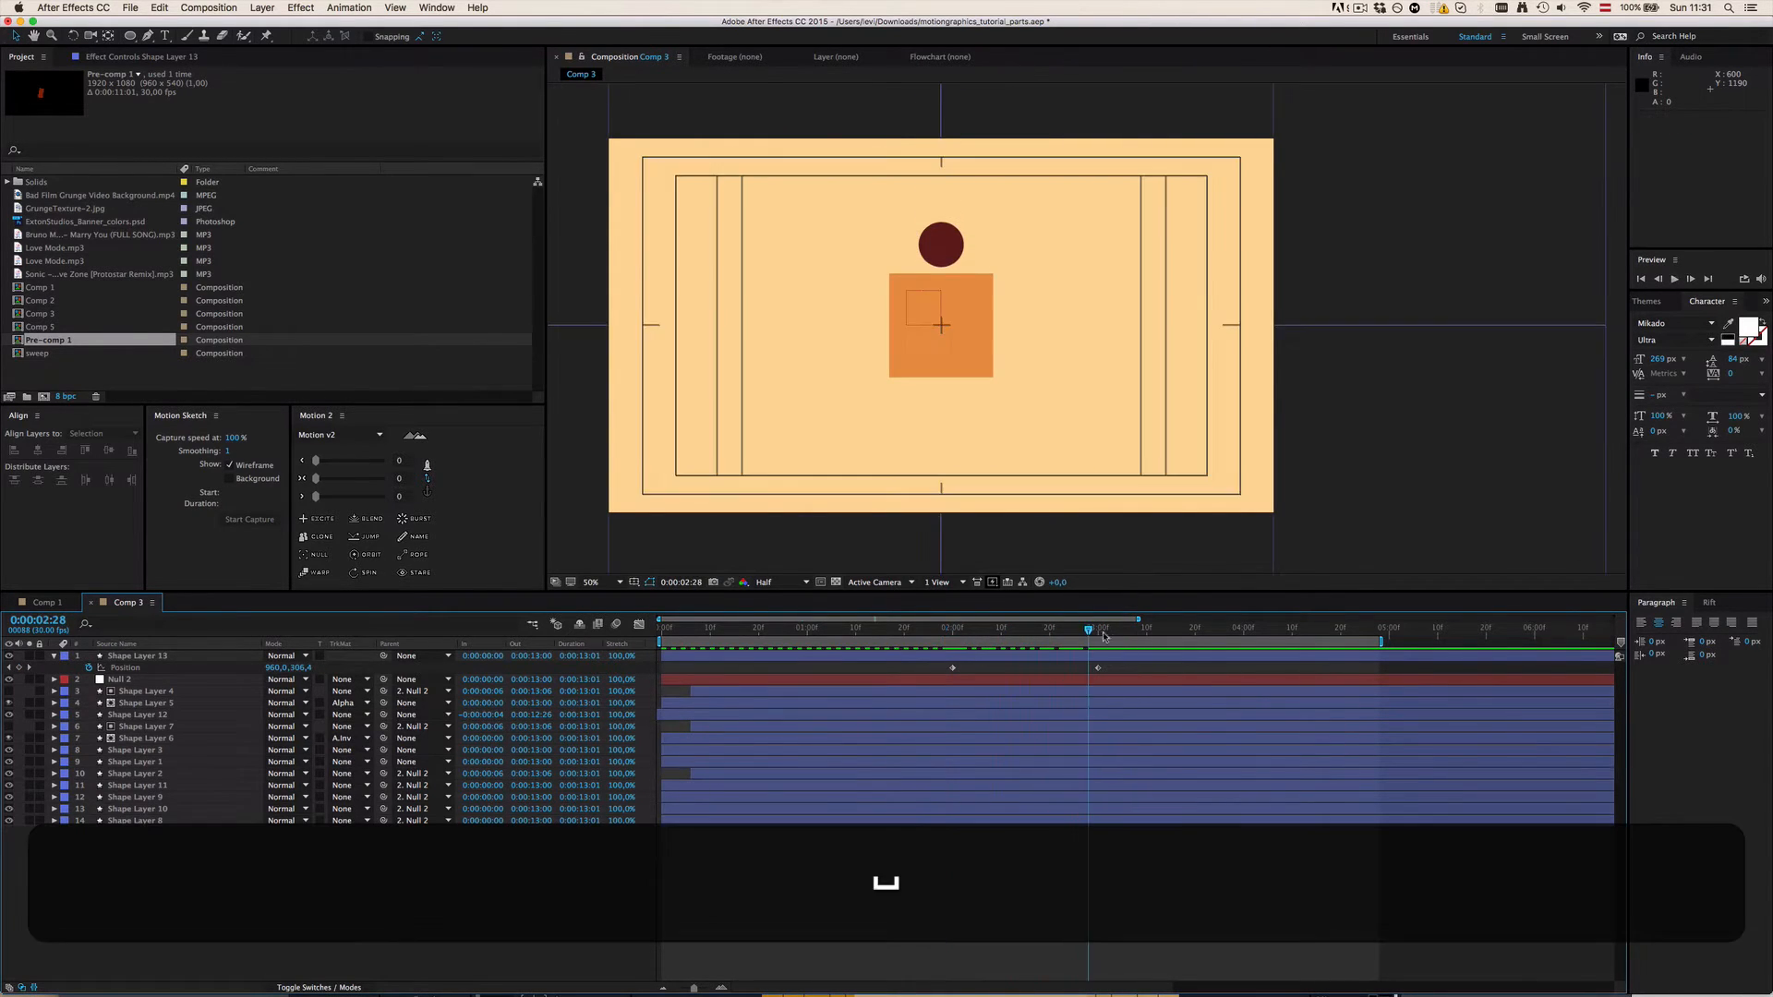
Step: Add a Position keyframe at 0:00:03:24 that raises the circle to 960, 195, and advance to 0:00:04:18
{"action": "left_click_drag", "start_coordinate": [1113, 634], "coordinate": [1216, 634]}
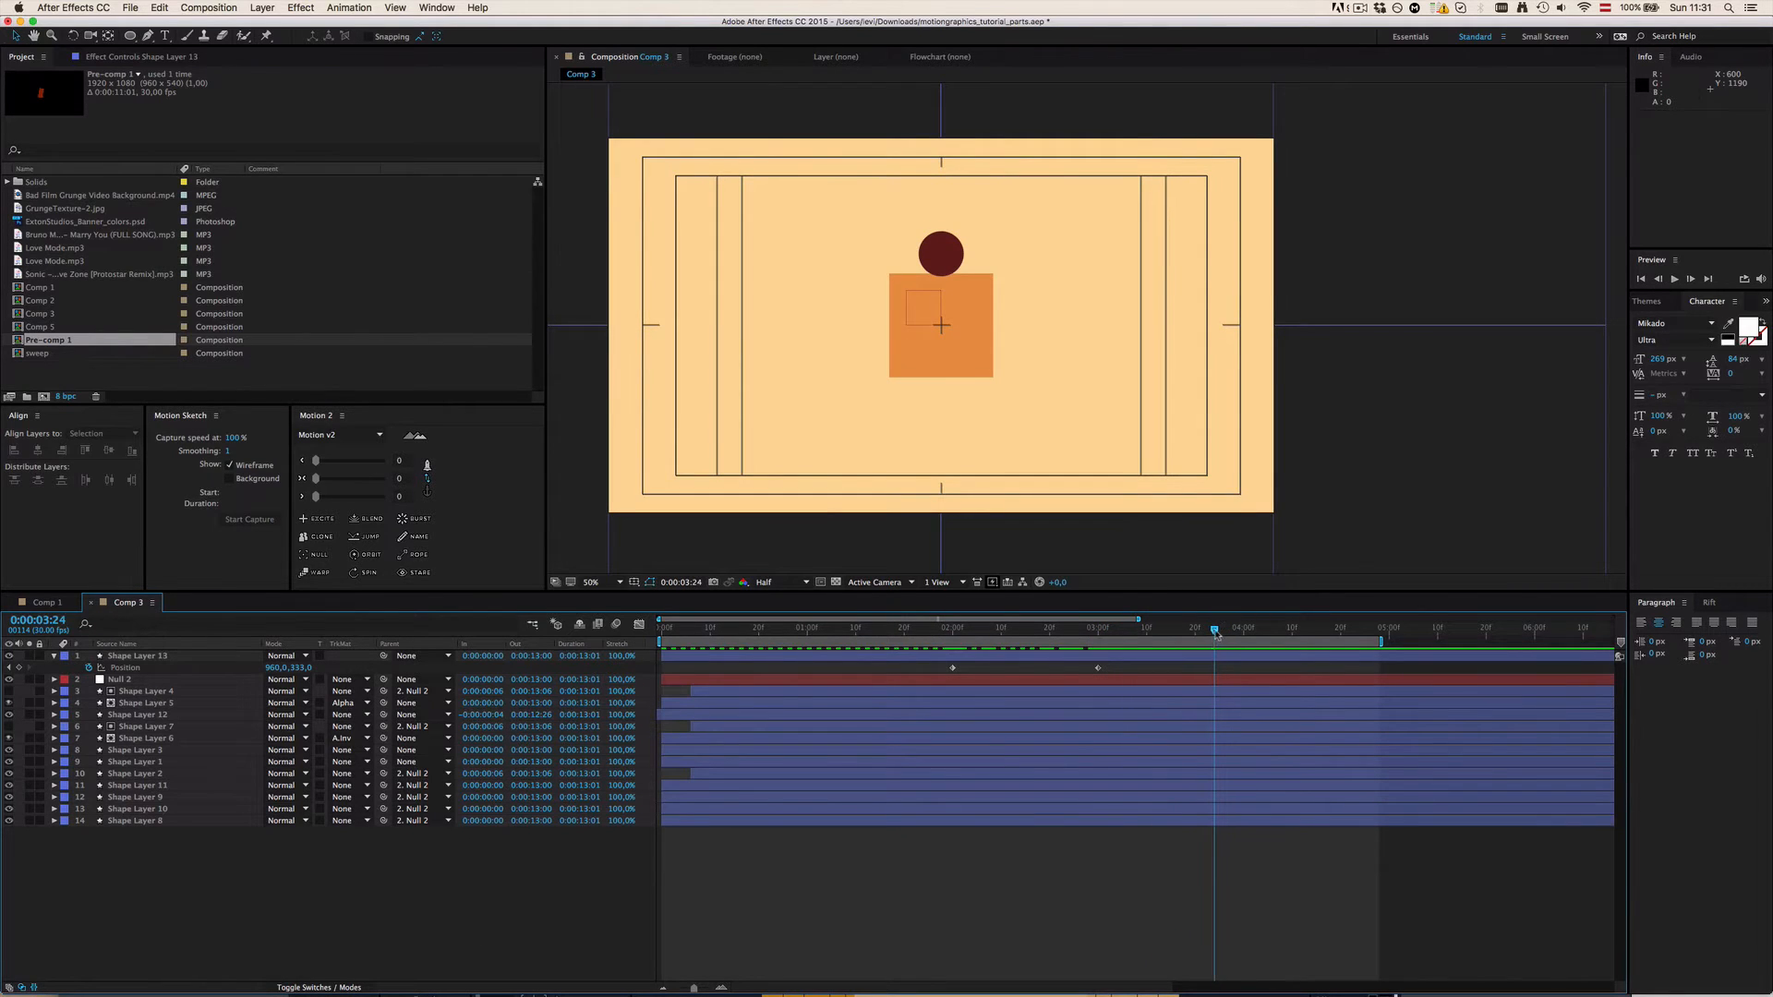
{"action": "left_click_drag", "start_coordinate": [288, 667], "coordinate": [200, 670]}
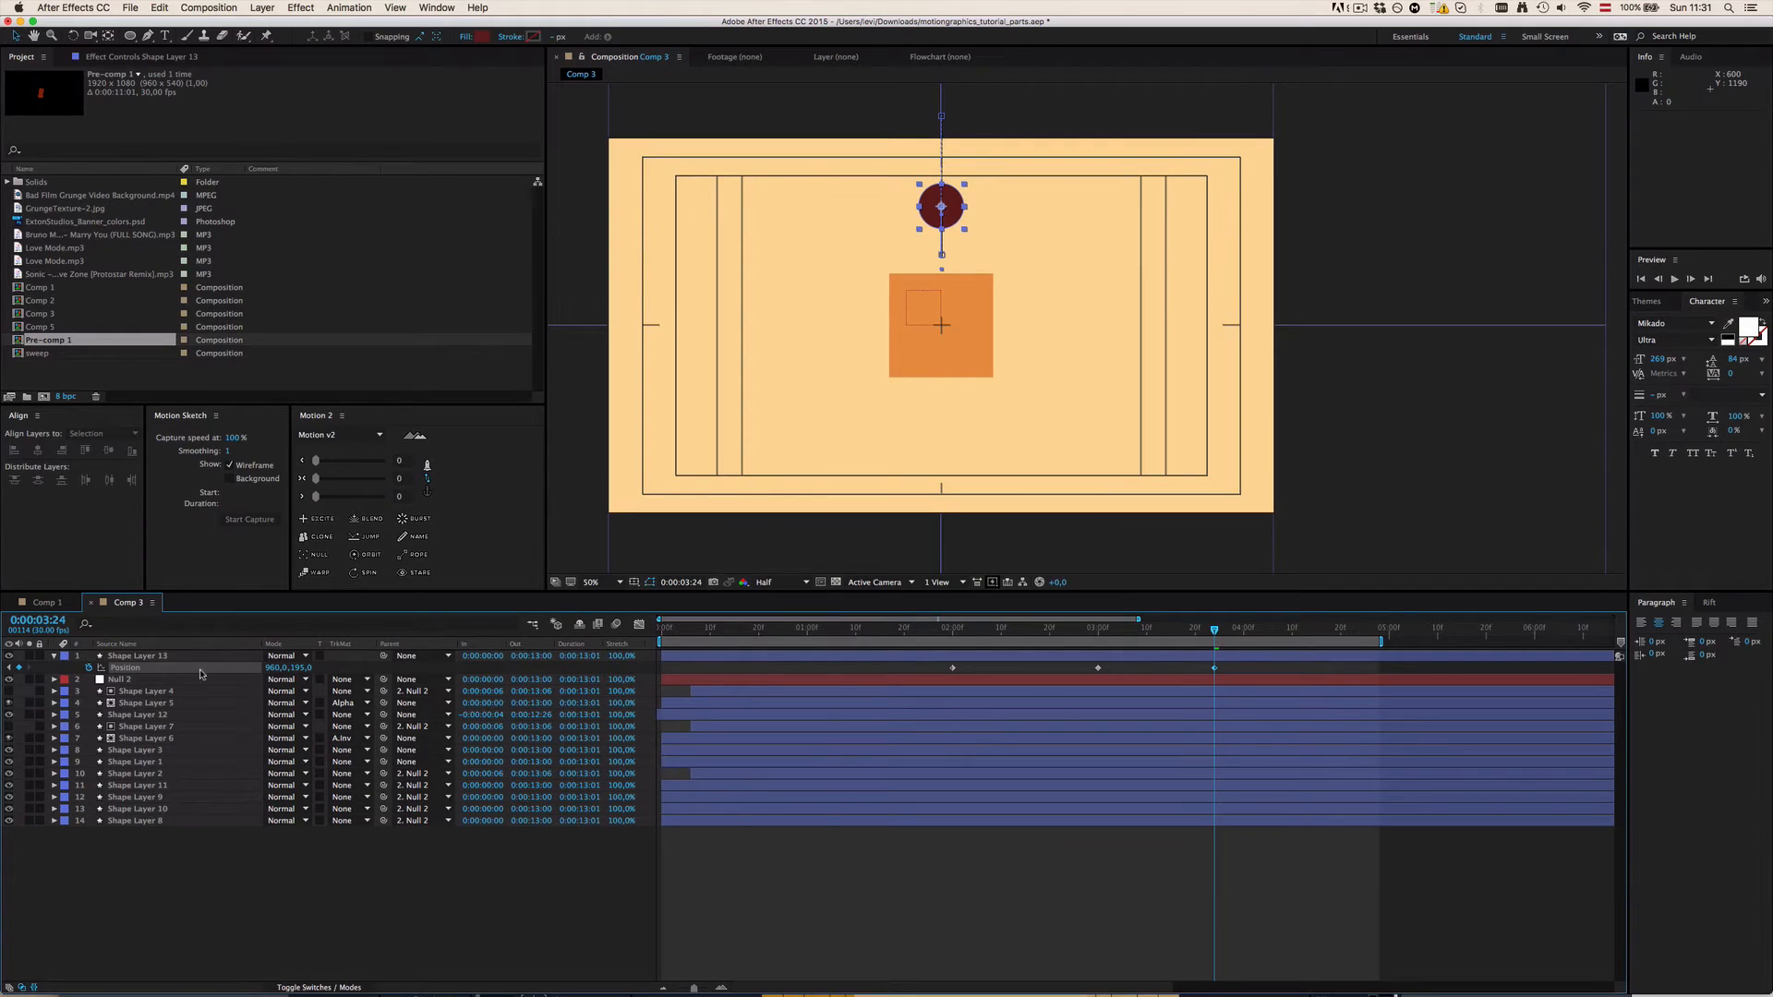
{"action": "left_click_drag", "start_coordinate": [1245, 631], "coordinate": [1331, 631]}
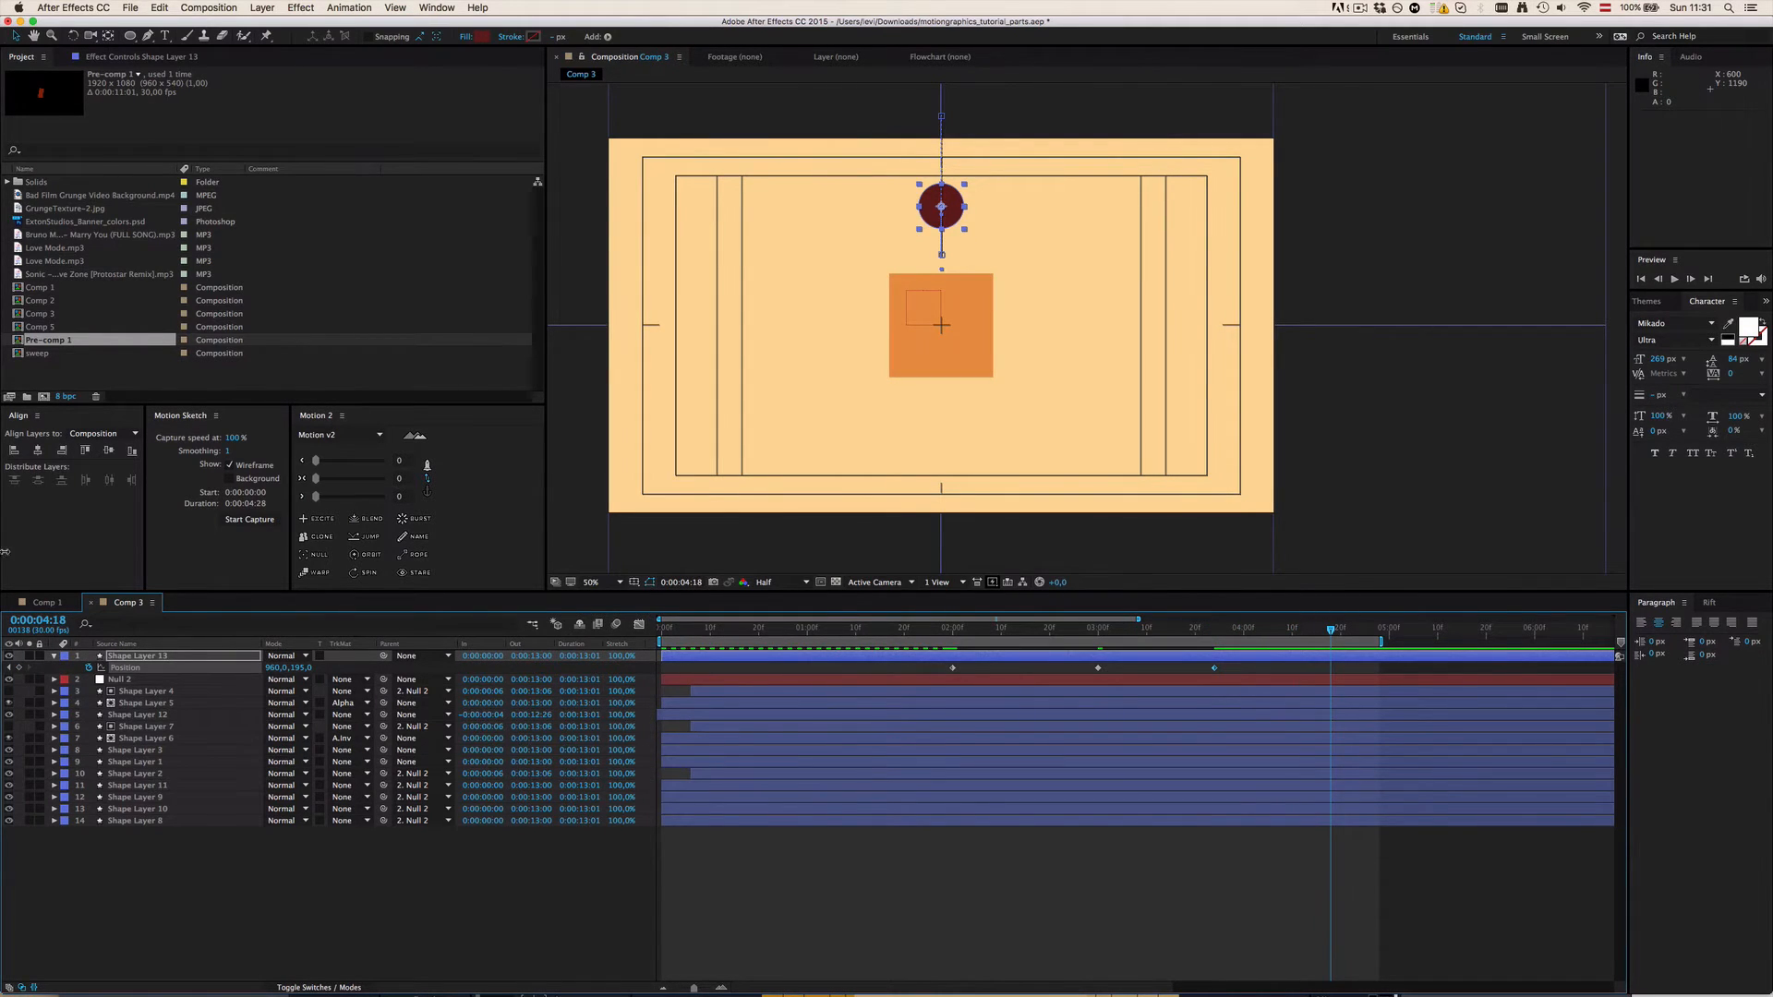
Step: Review how the ball bounces and falls between the splitting rectangles in Comp 1, and return to Comp 3
{"action": "left_click", "coordinate": [36, 605]}
{"action": "mouse_move", "coordinate": [868, 629]}
{"action": "left_mouse_down"}
{"action": "mouse_move", "coordinate": [895, 631]}
{"action": "mouse_move", "coordinate": [858, 636]}
{"action": "left_mouse_up"}
{"action": "key", "text": "space"}
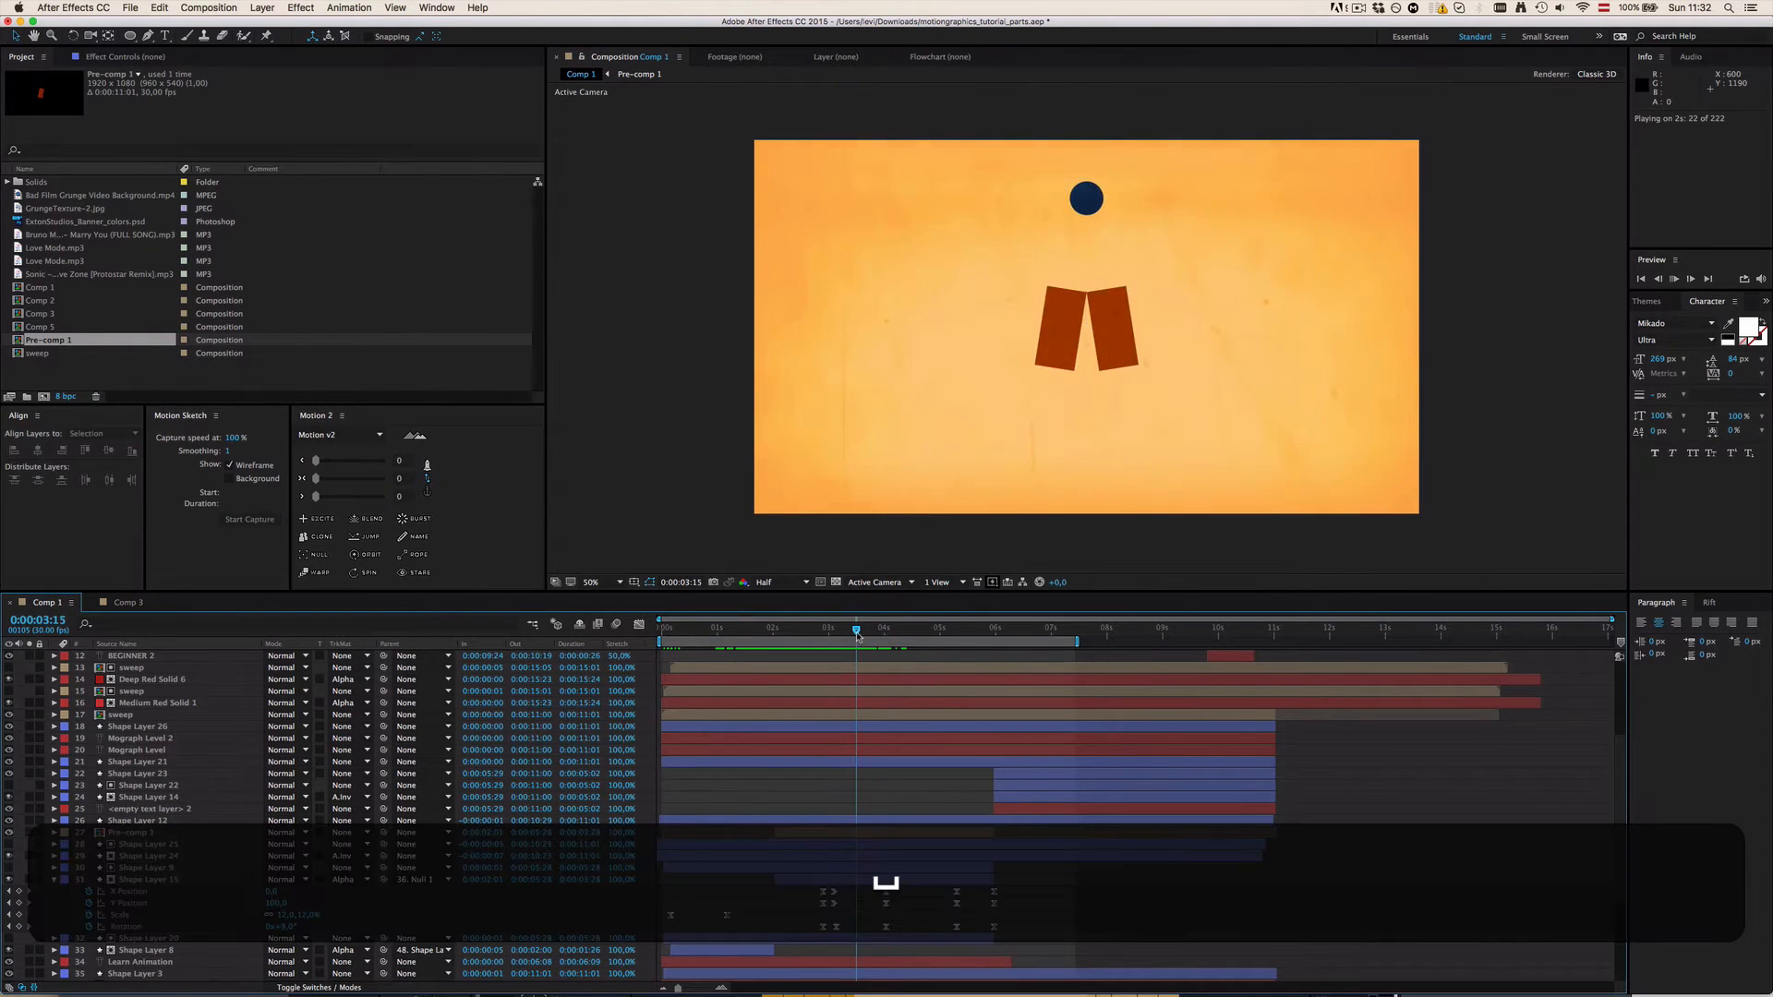
{"action": "key", "text": "space"}
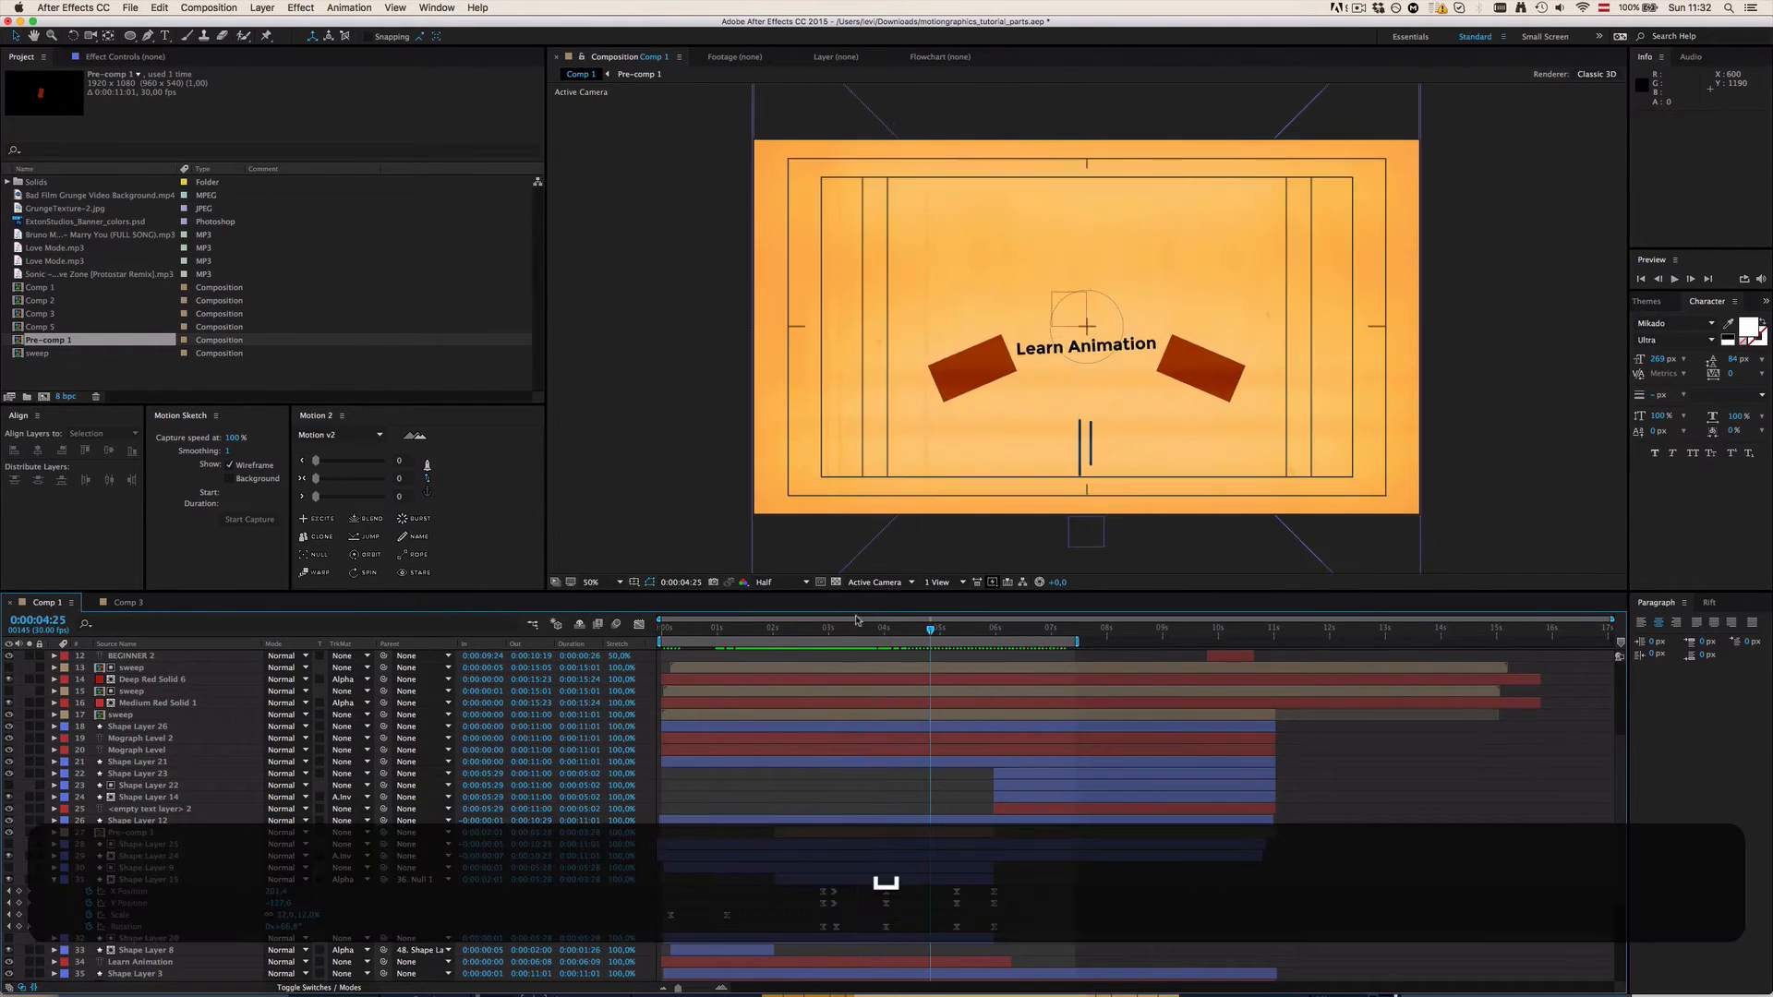
{"action": "left_click_drag", "start_coordinate": [856, 630], "coordinate": [888, 632]}
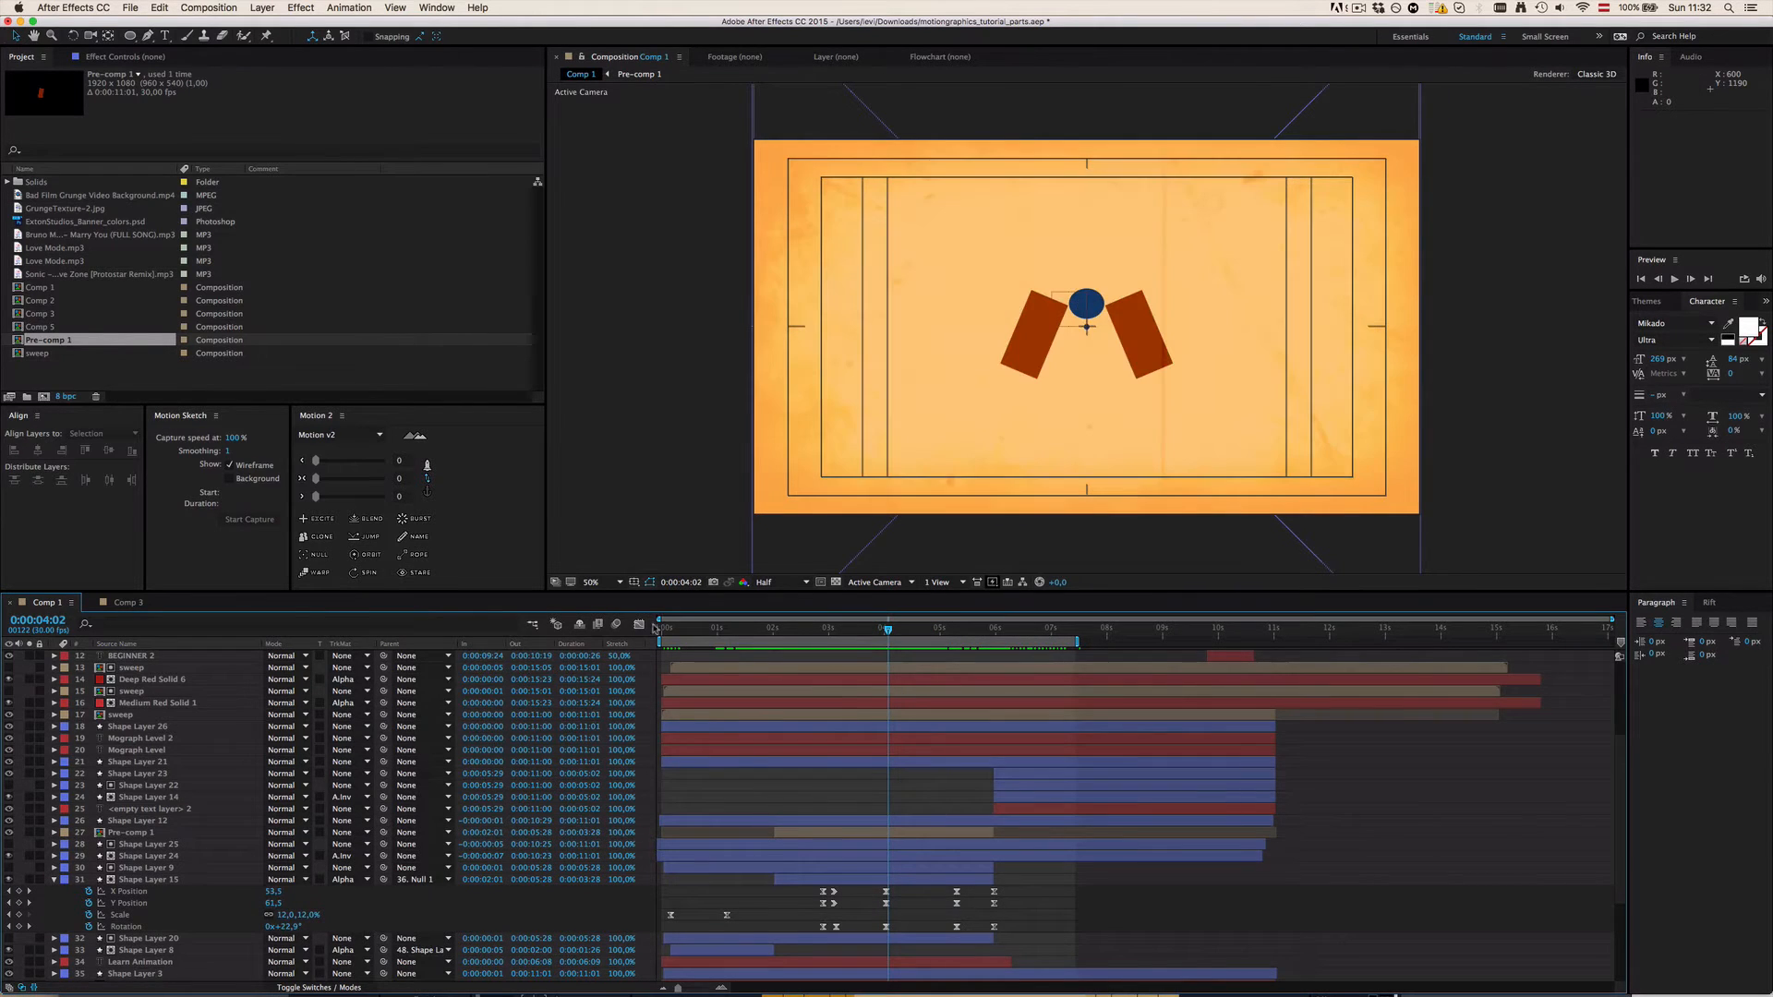
{"action": "left_click", "coordinate": [140, 605]}
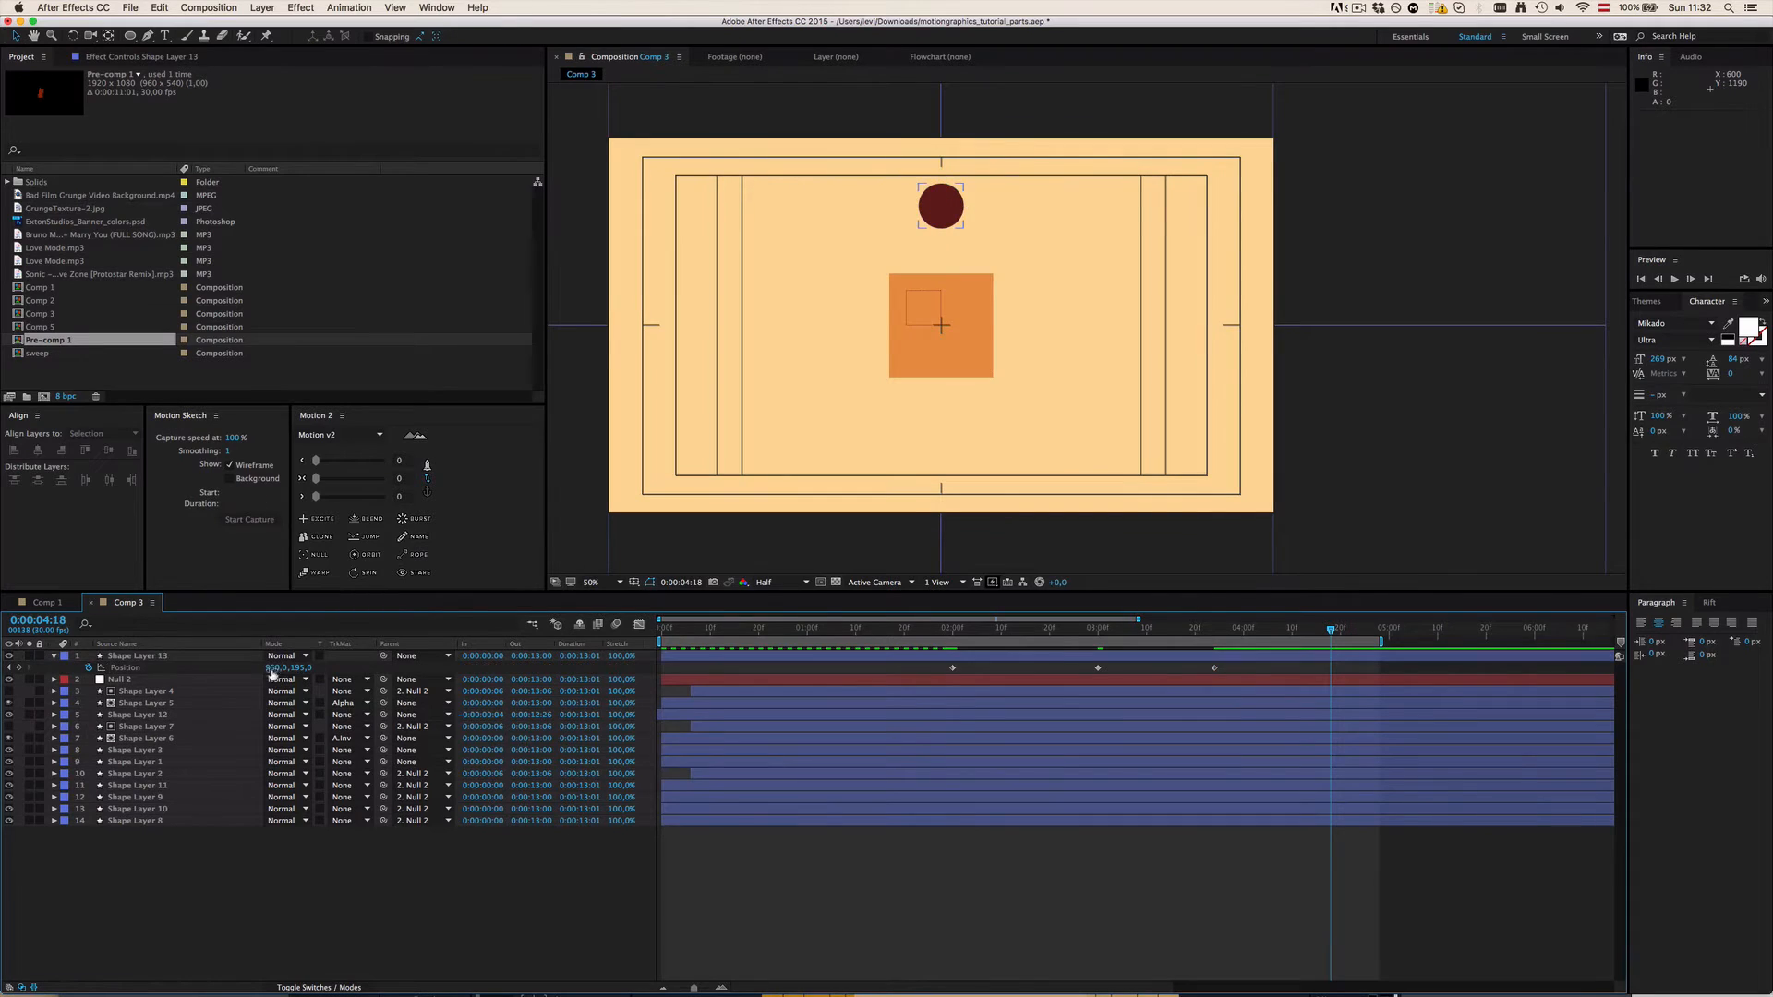
Step: Add circle Position keyframes of 960, 387 at 0:00:04:18 and 960, 1156, below the frame, at 0:00:05:11
{"action": "left_click_drag", "start_coordinate": [298, 668], "coordinate": [450, 672]}
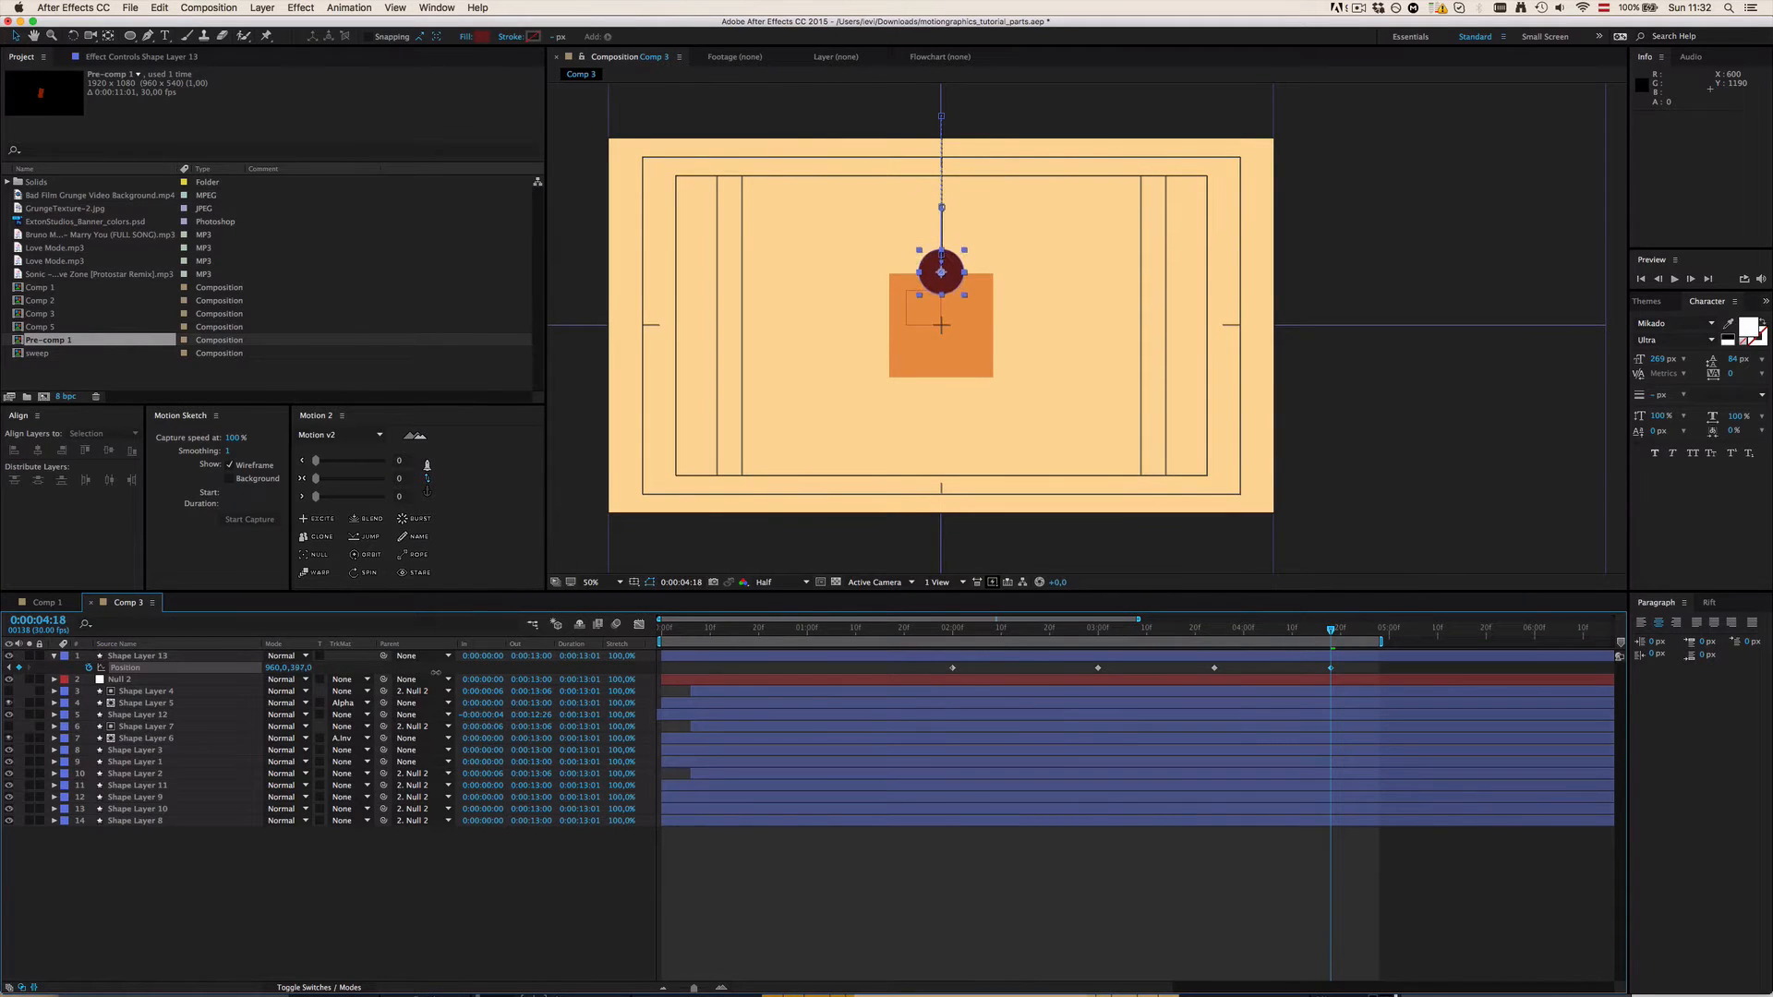
{"action": "left_click", "coordinate": [1393, 631]}
{"action": "left_click_drag", "start_coordinate": [1411, 632], "coordinate": [1441, 632]}
{"action": "left_click_drag", "start_coordinate": [300, 667], "coordinate": [774, 706]}
{"action": "left_click", "coordinate": [1514, 840]}
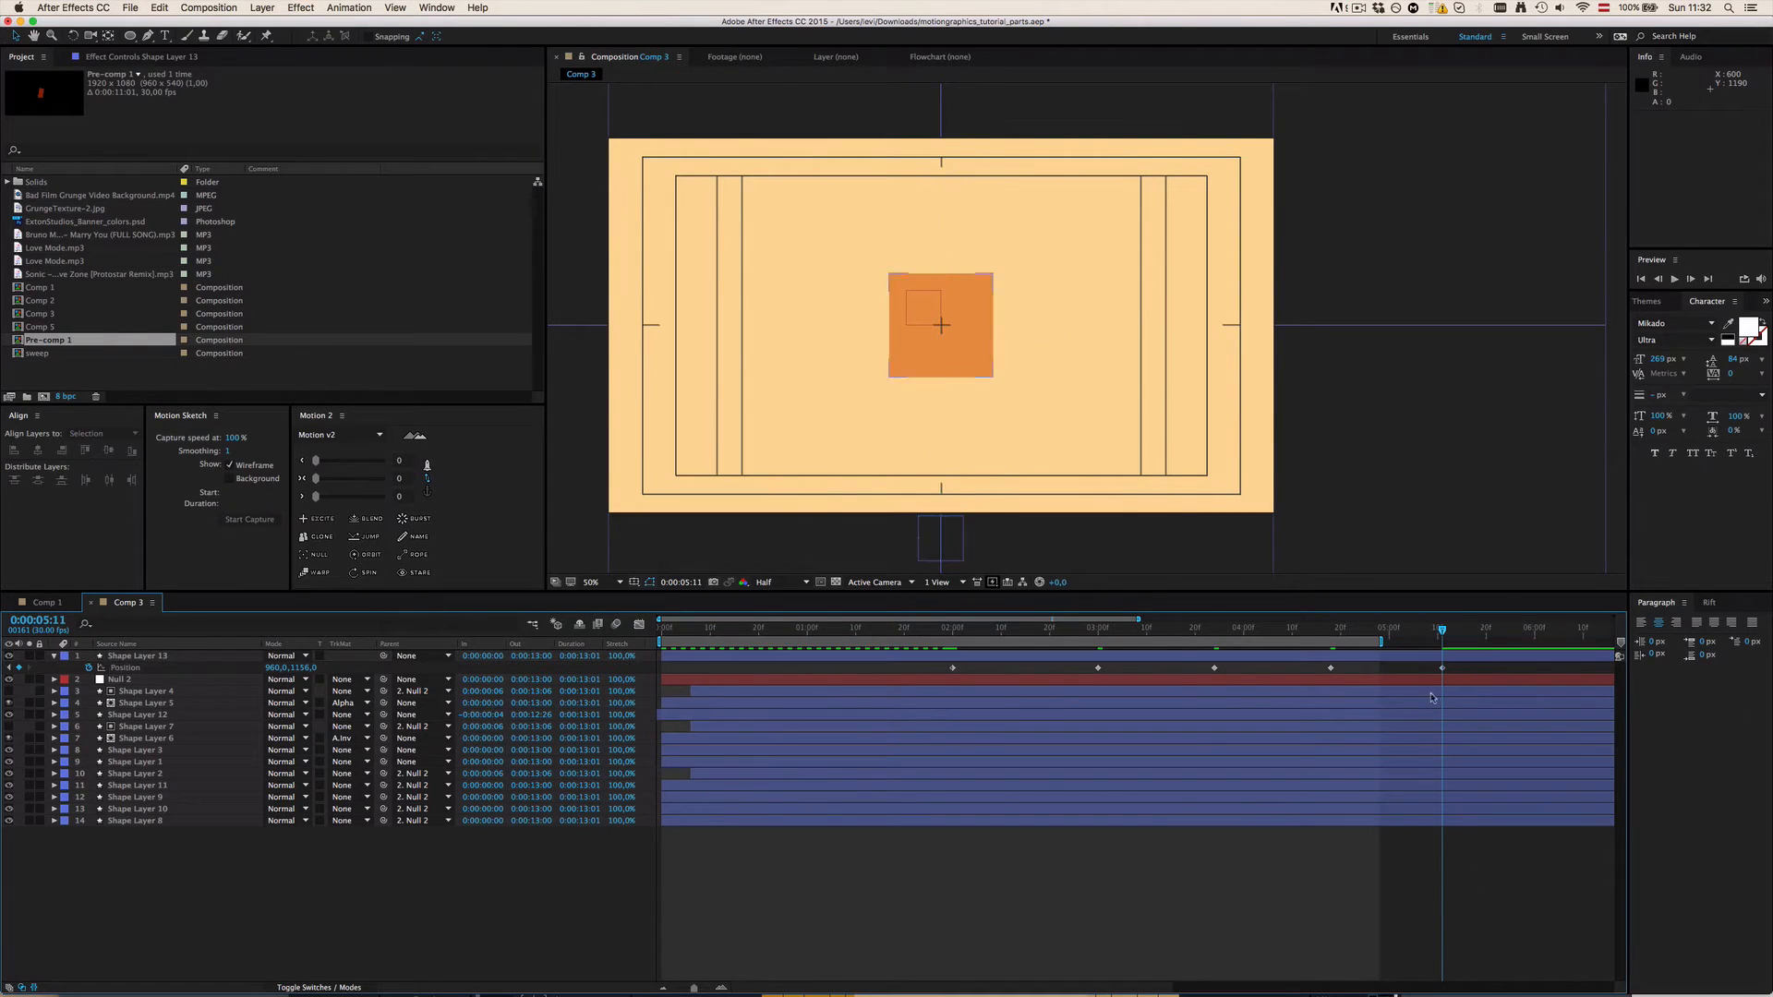
Step: Extend the work area past the last keyframe and proportionally compress the timing of all circle Position keyframes, starting from 0:00:02:00
{"action": "key", "text": "space"}
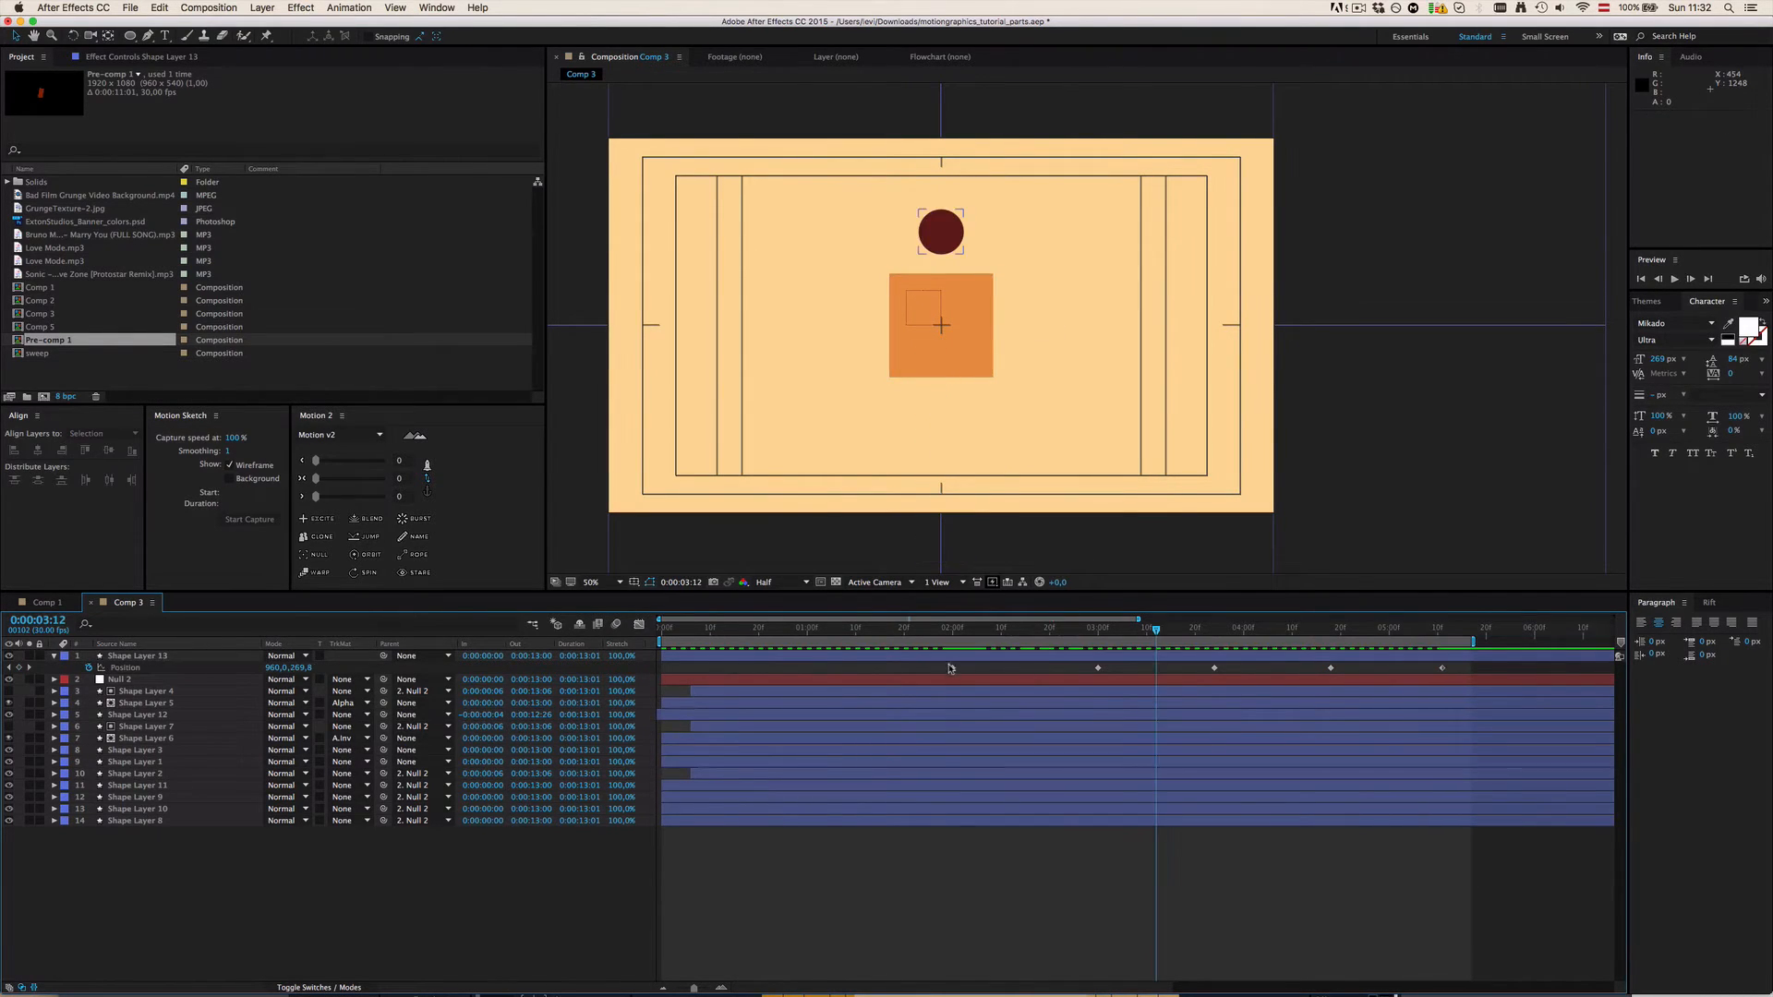
{"action": "left_click_drag", "start_coordinate": [936, 665], "coordinate": [1504, 698]}
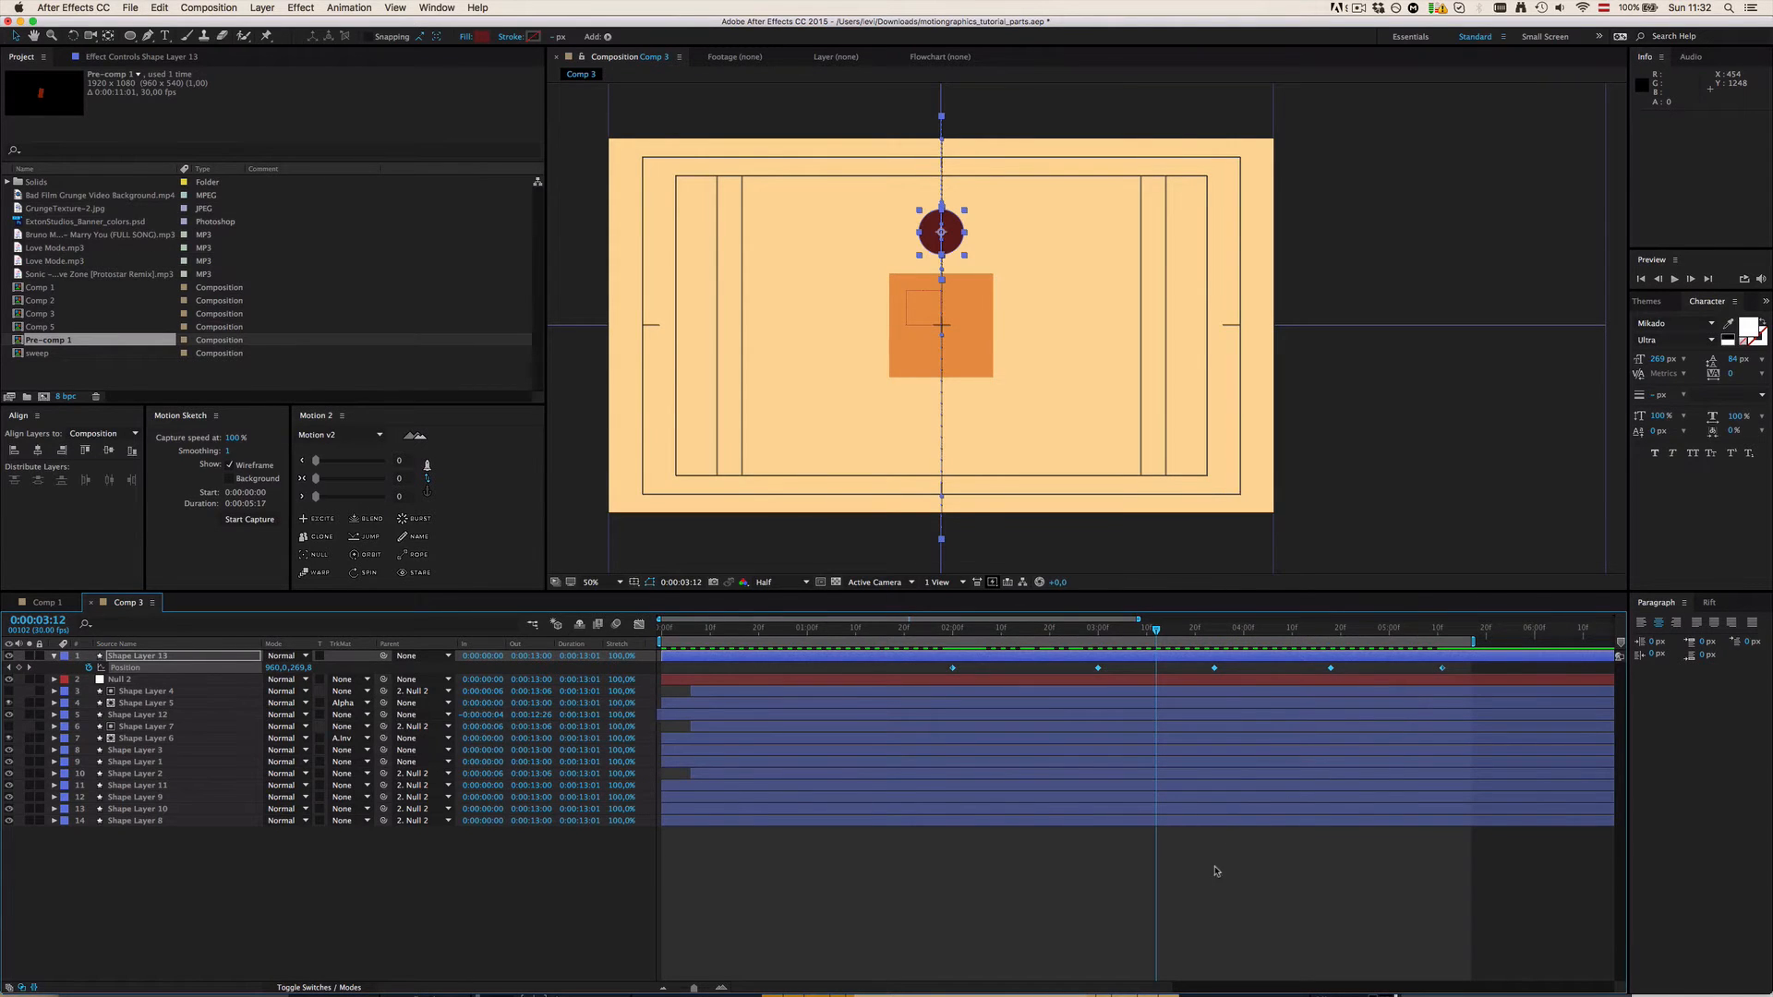
{"action": "key", "text": "alt"}
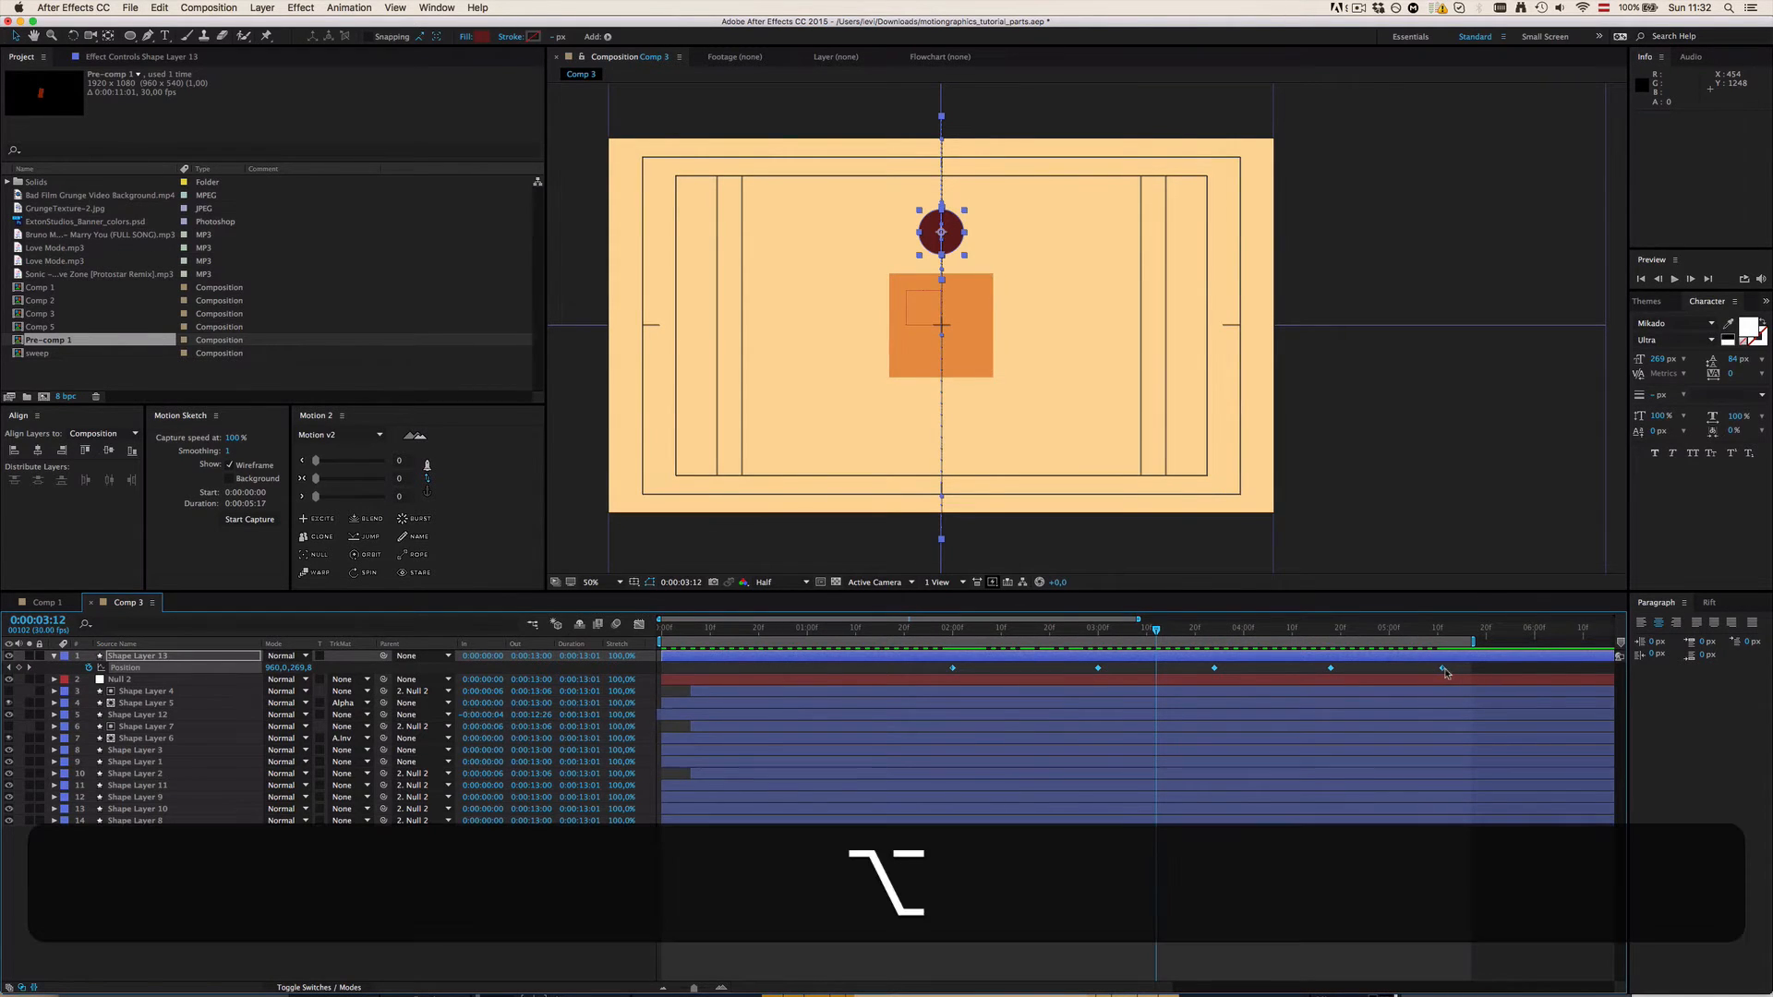
{"action": "left_click_drag", "start_coordinate": [1443, 671], "coordinate": [1414, 667]}
{"action": "left_click", "coordinate": [1275, 863]}
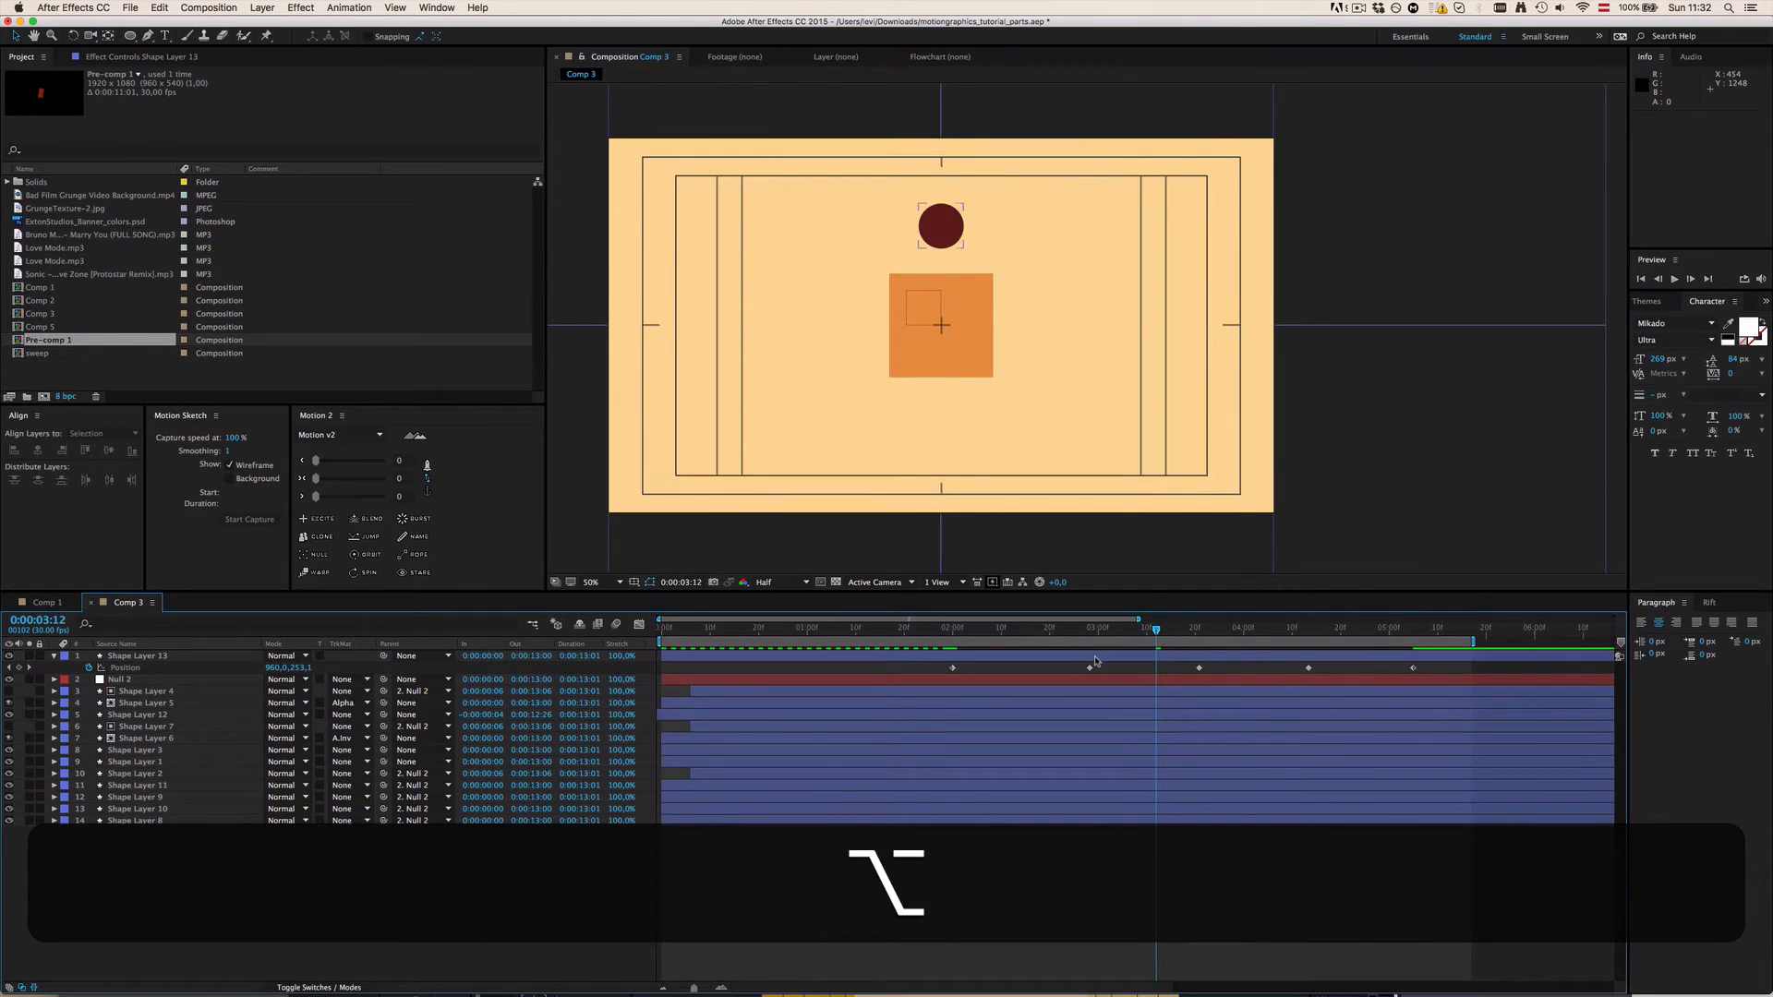
{"action": "left_click", "coordinate": [970, 636]}
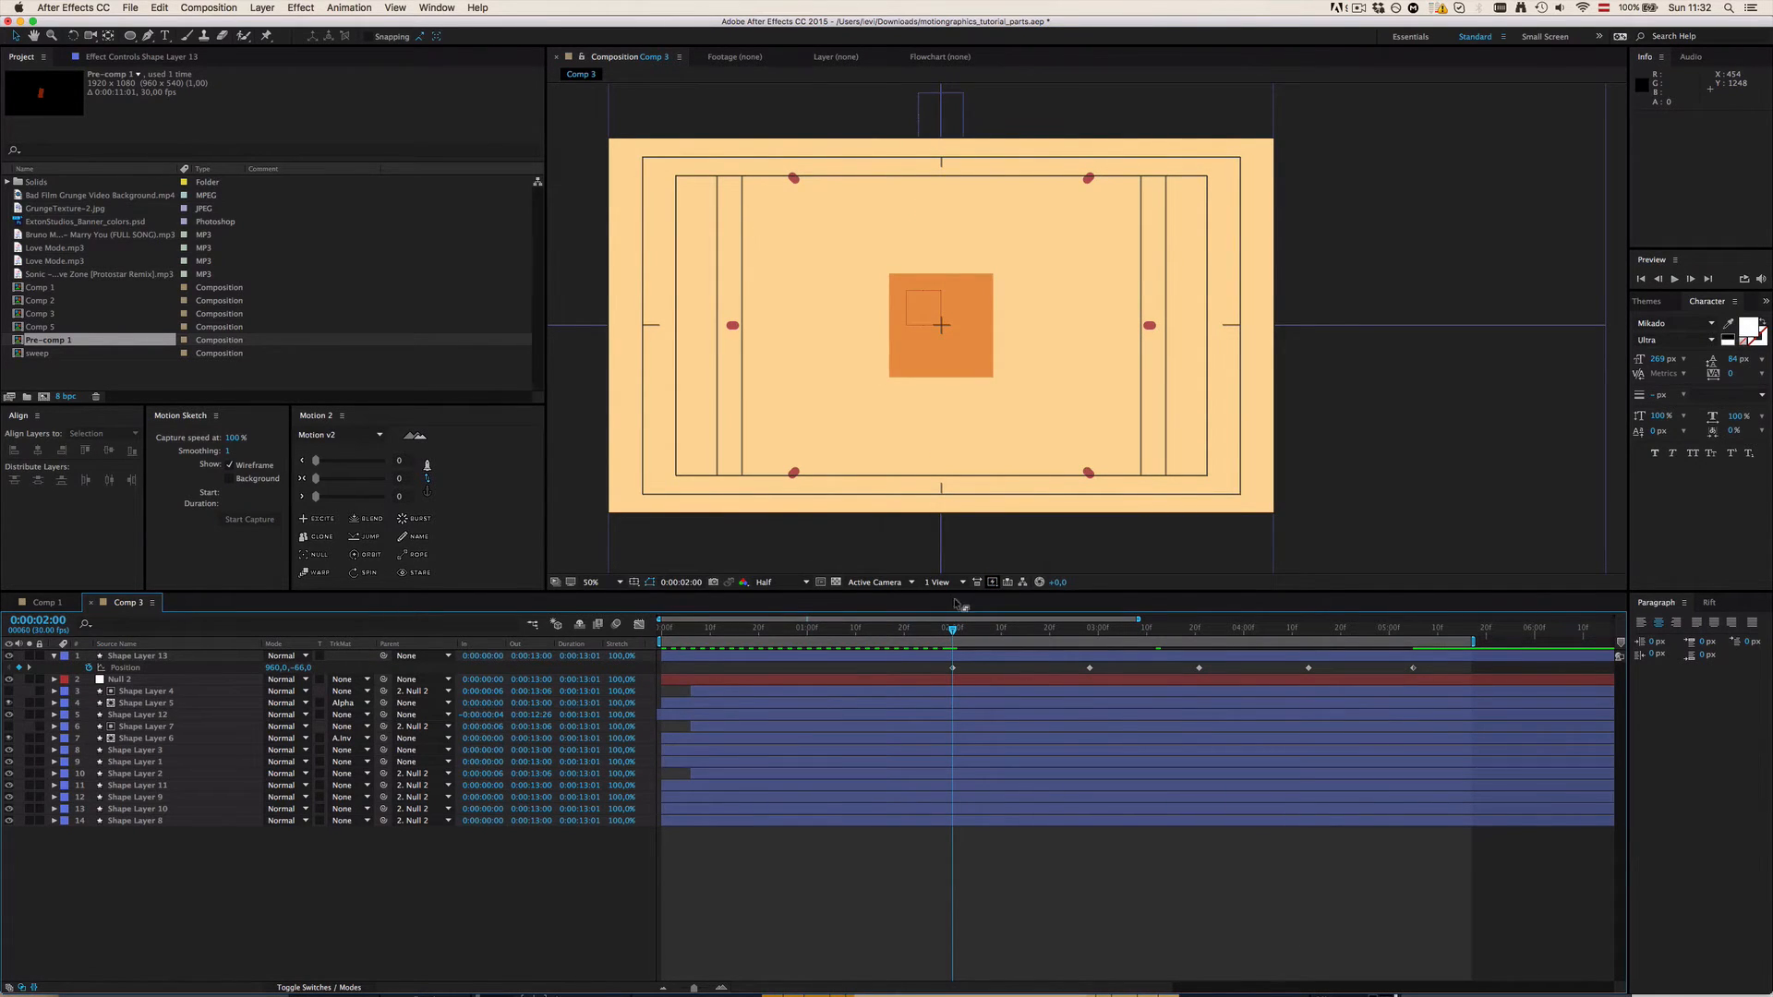
{"action": "left_click_drag", "start_coordinate": [951, 629], "coordinate": [1219, 633]}
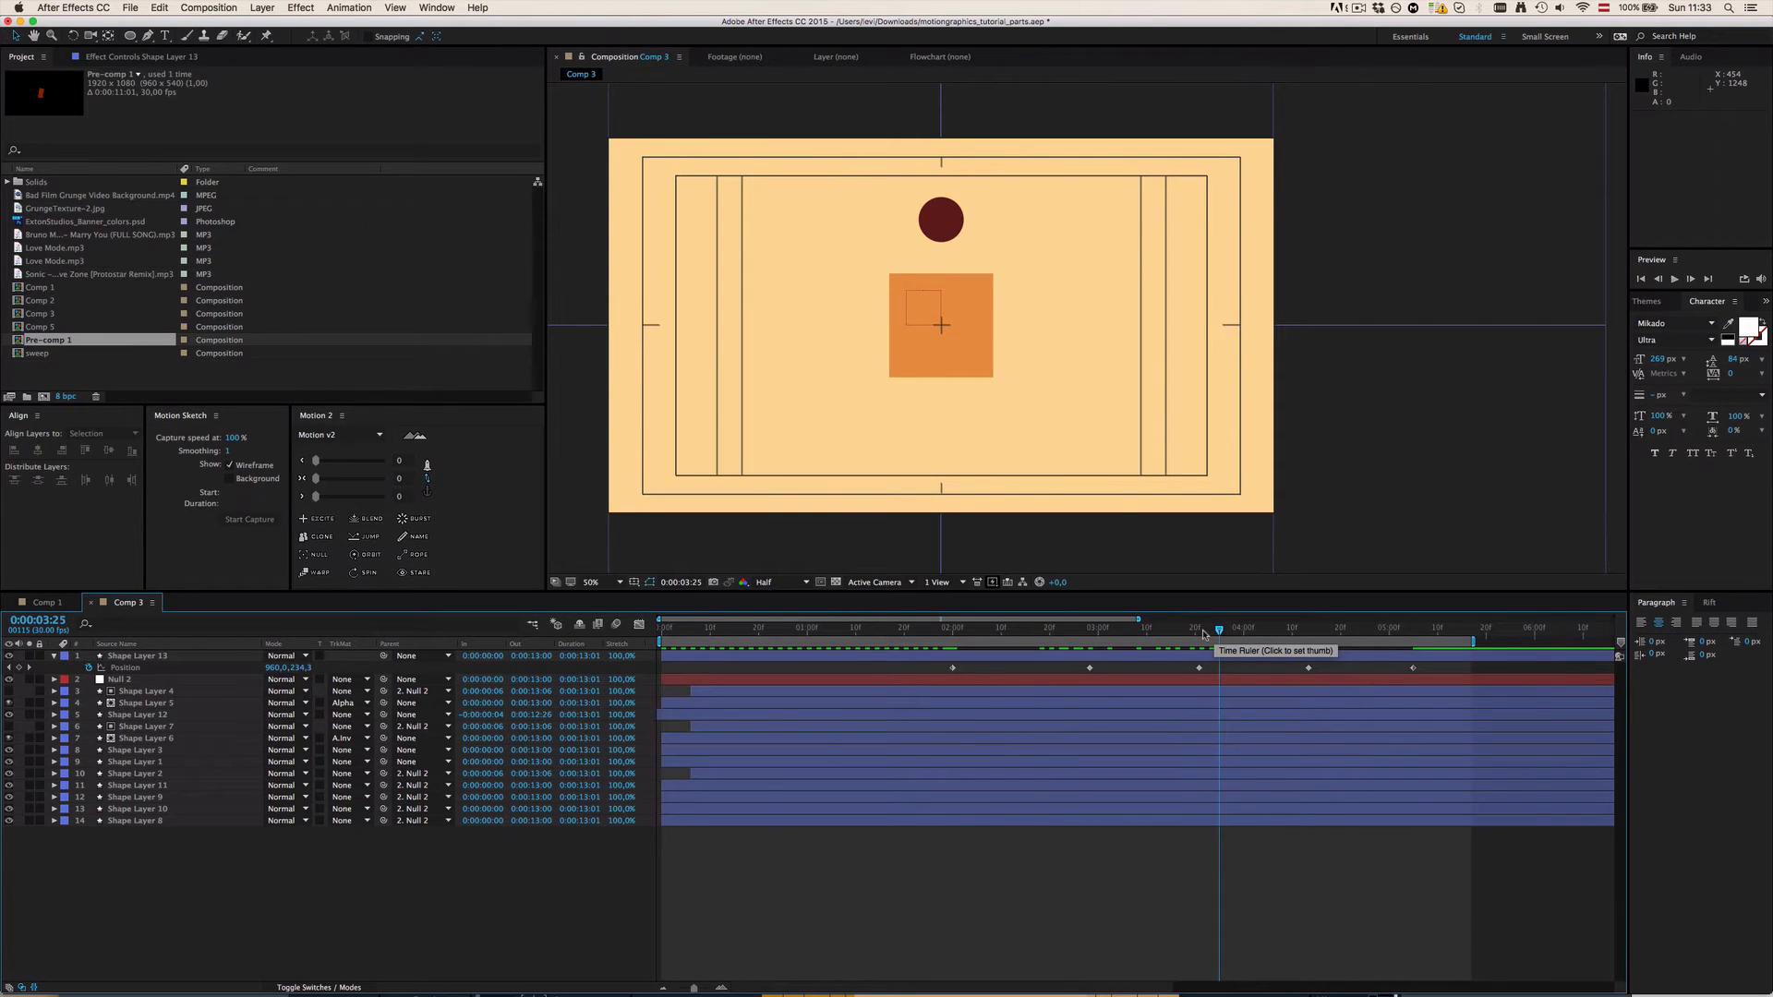
Step: Separate the Position dimensions of Shape Layer 13 and delete all of its X Position keyframes
{"action": "left_click", "coordinate": [201, 654]}
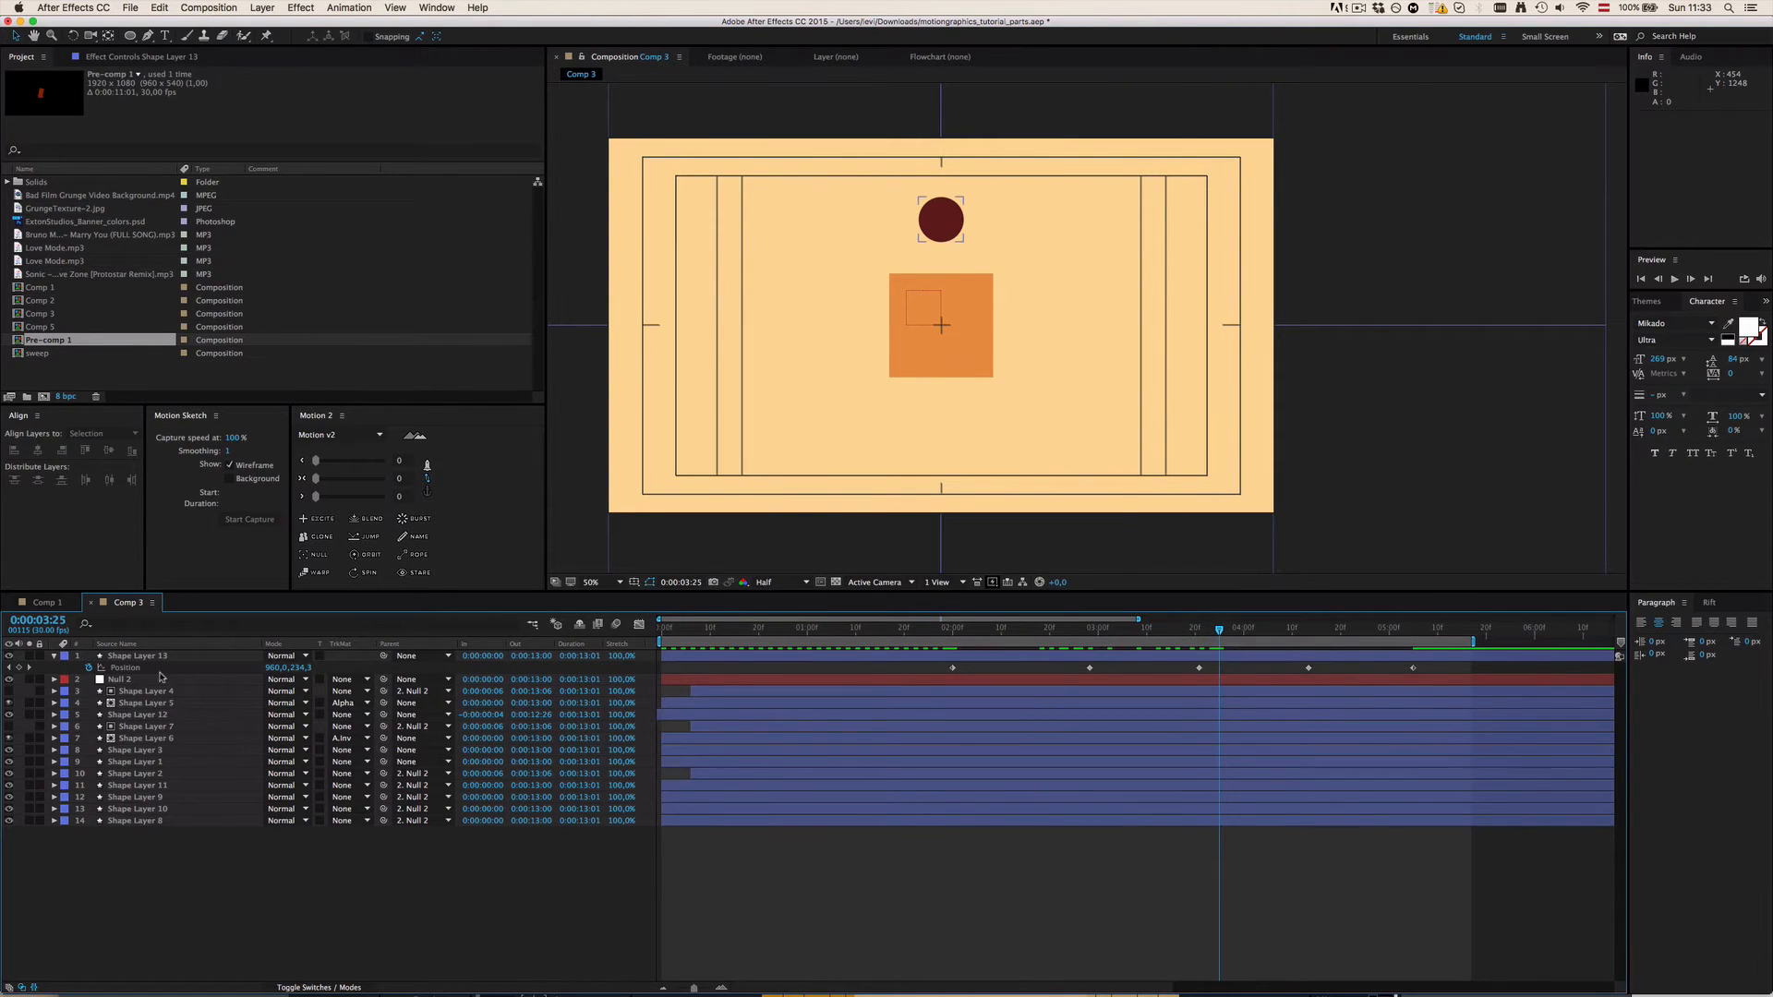
{"action": "right_click", "coordinate": [118, 665]}
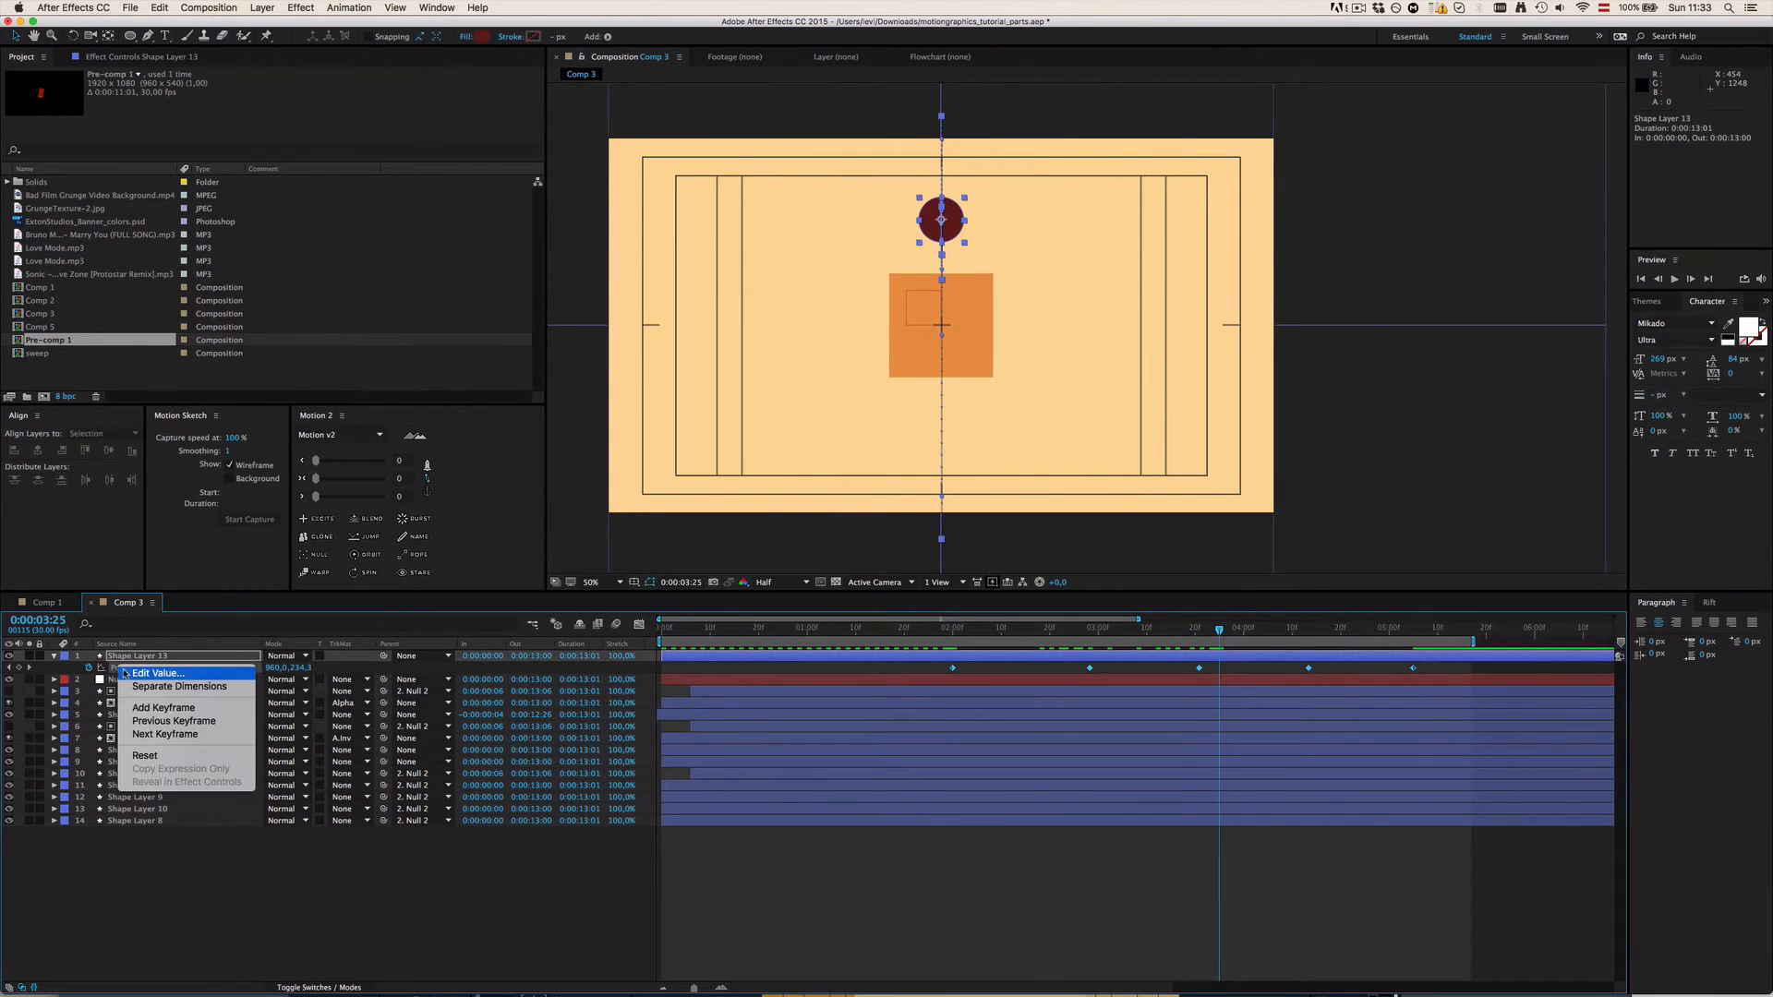
{"action": "left_click", "coordinate": [179, 687]}
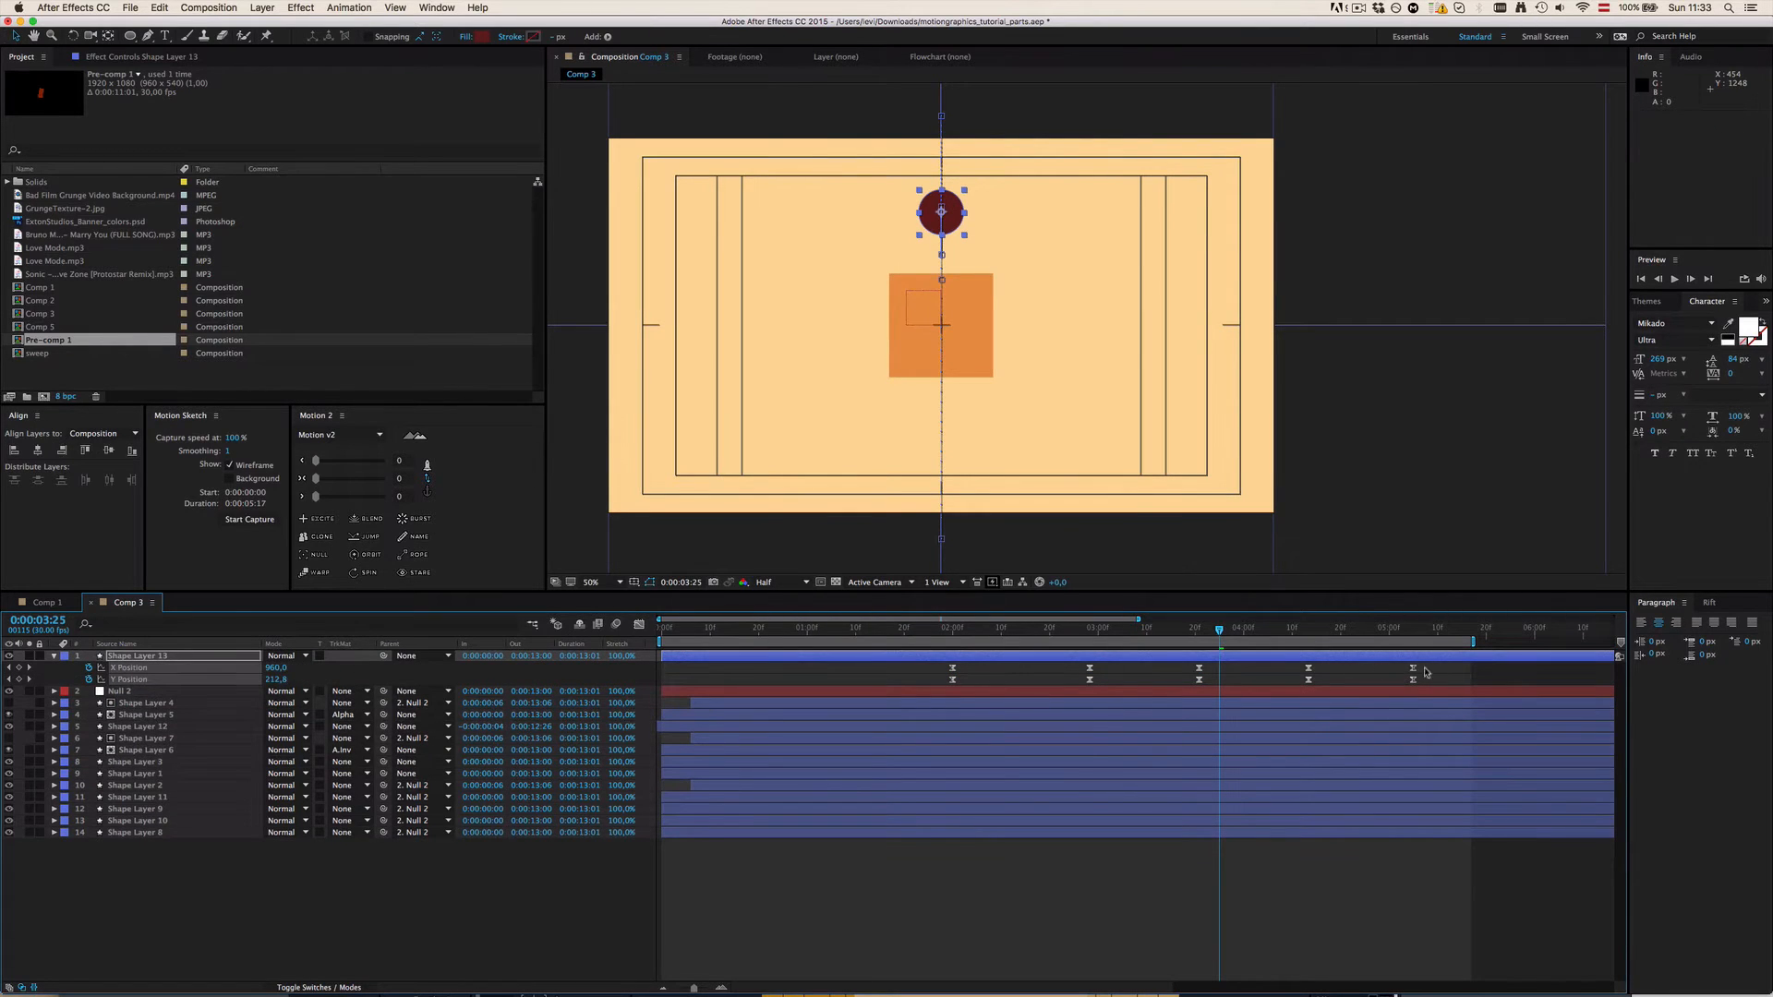
{"action": "left_click_drag", "start_coordinate": [1426, 672], "coordinate": [1486, 688]}
{"action": "left_click", "coordinate": [938, 670]}
{"action": "key", "text": "BackSpace"}
Step: Apply Easy Ease to the circle's Y Position keyframes and show their value curve in the Graph Editor from 0:00:02:00
{"action": "left_click", "coordinate": [954, 635]}
{"action": "key", "text": "F9"}
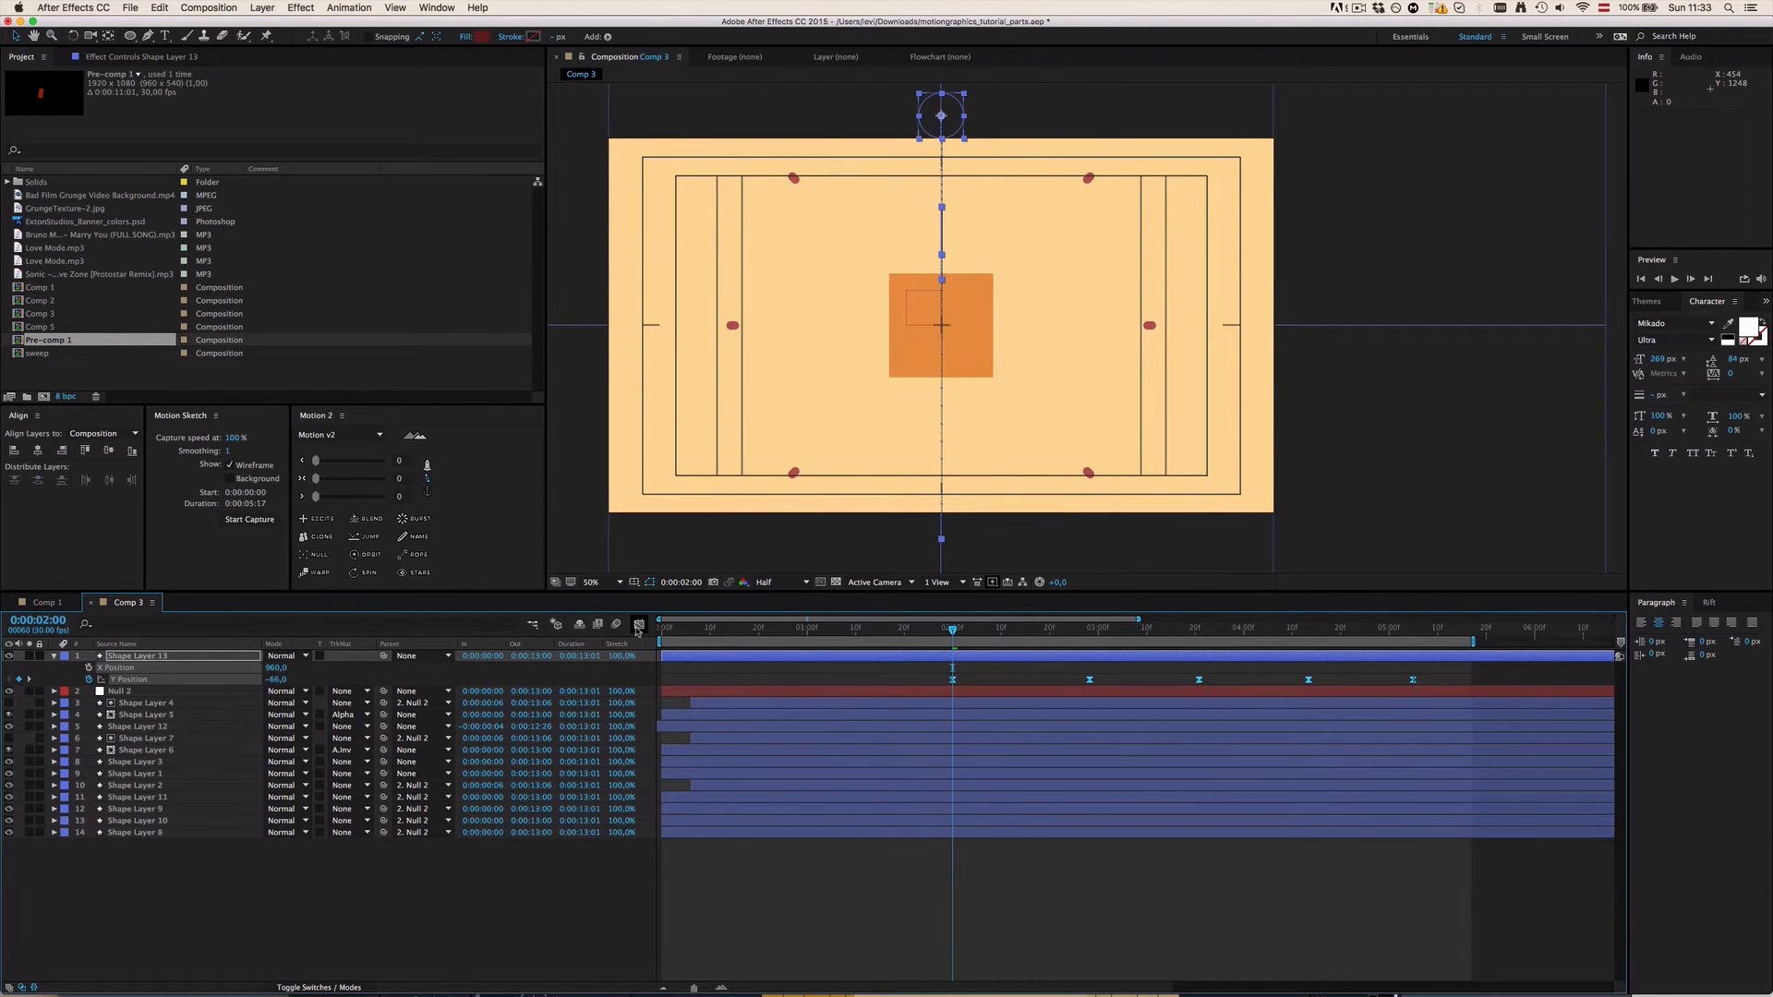
{"action": "left_click", "coordinate": [638, 625]}
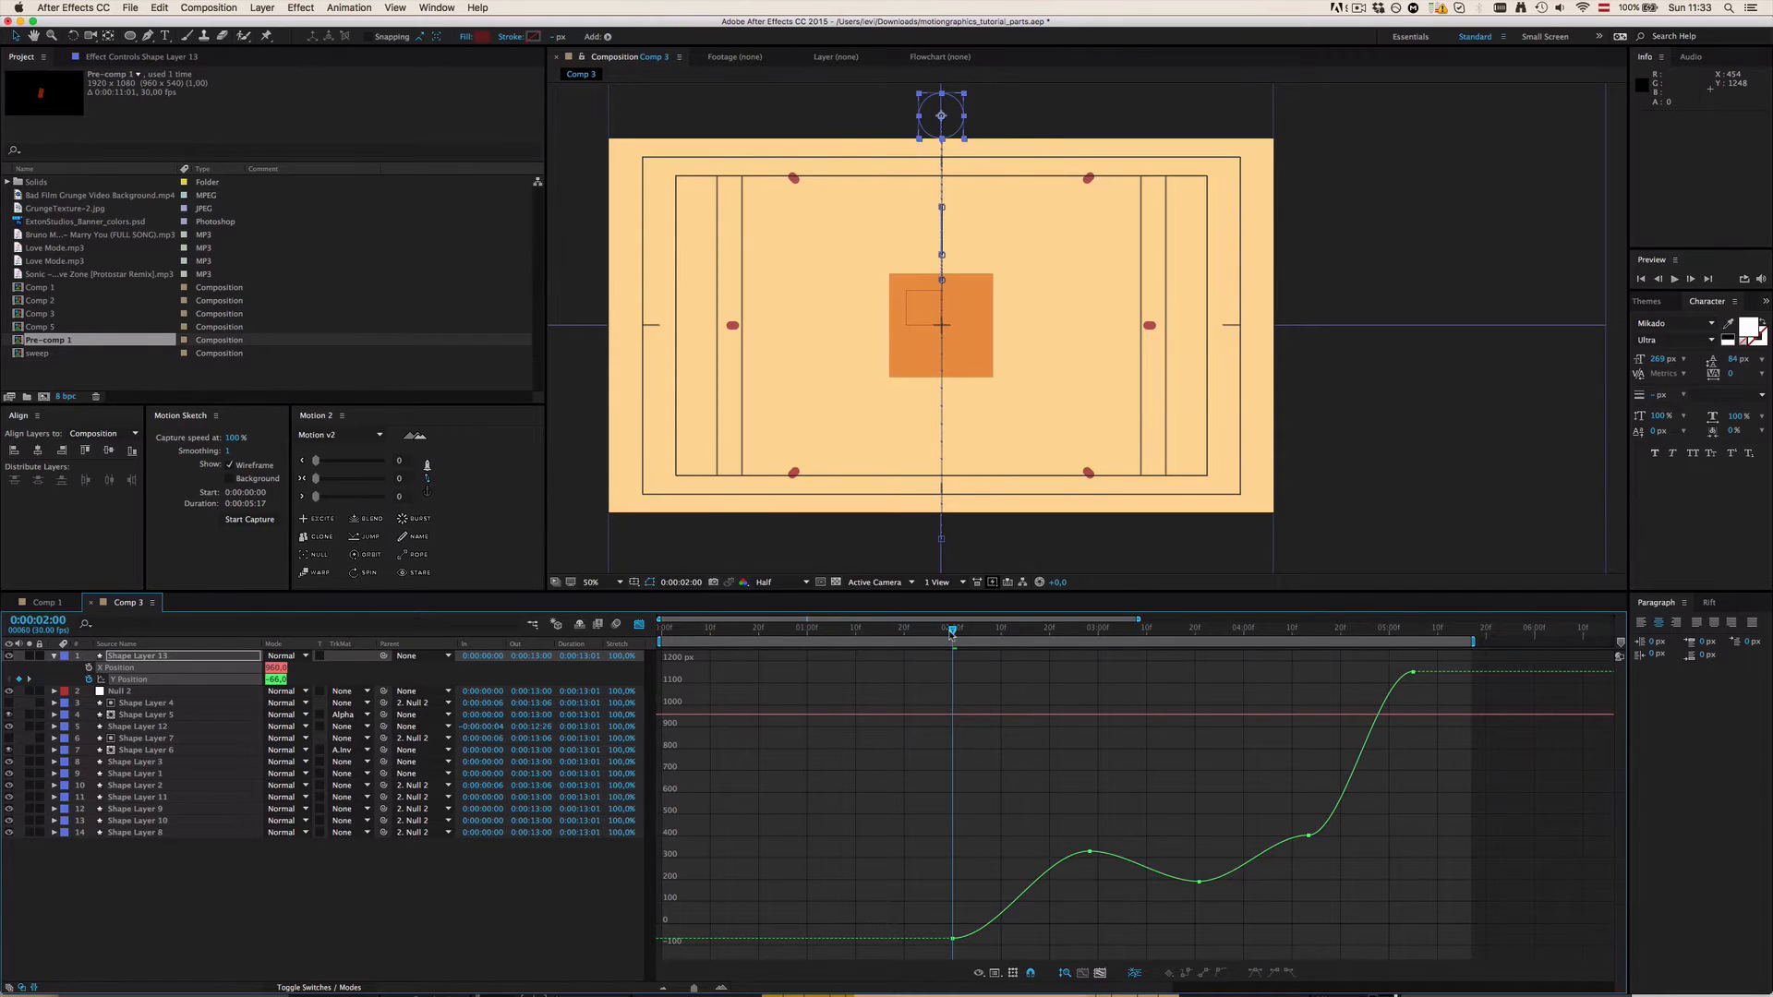
{"action": "mouse_move", "coordinate": [951, 634]}
{"action": "left_mouse_down"}
{"action": "mouse_move", "coordinate": [1013, 634]}
{"action": "mouse_move", "coordinate": [955, 638]}
{"action": "left_mouse_up"}
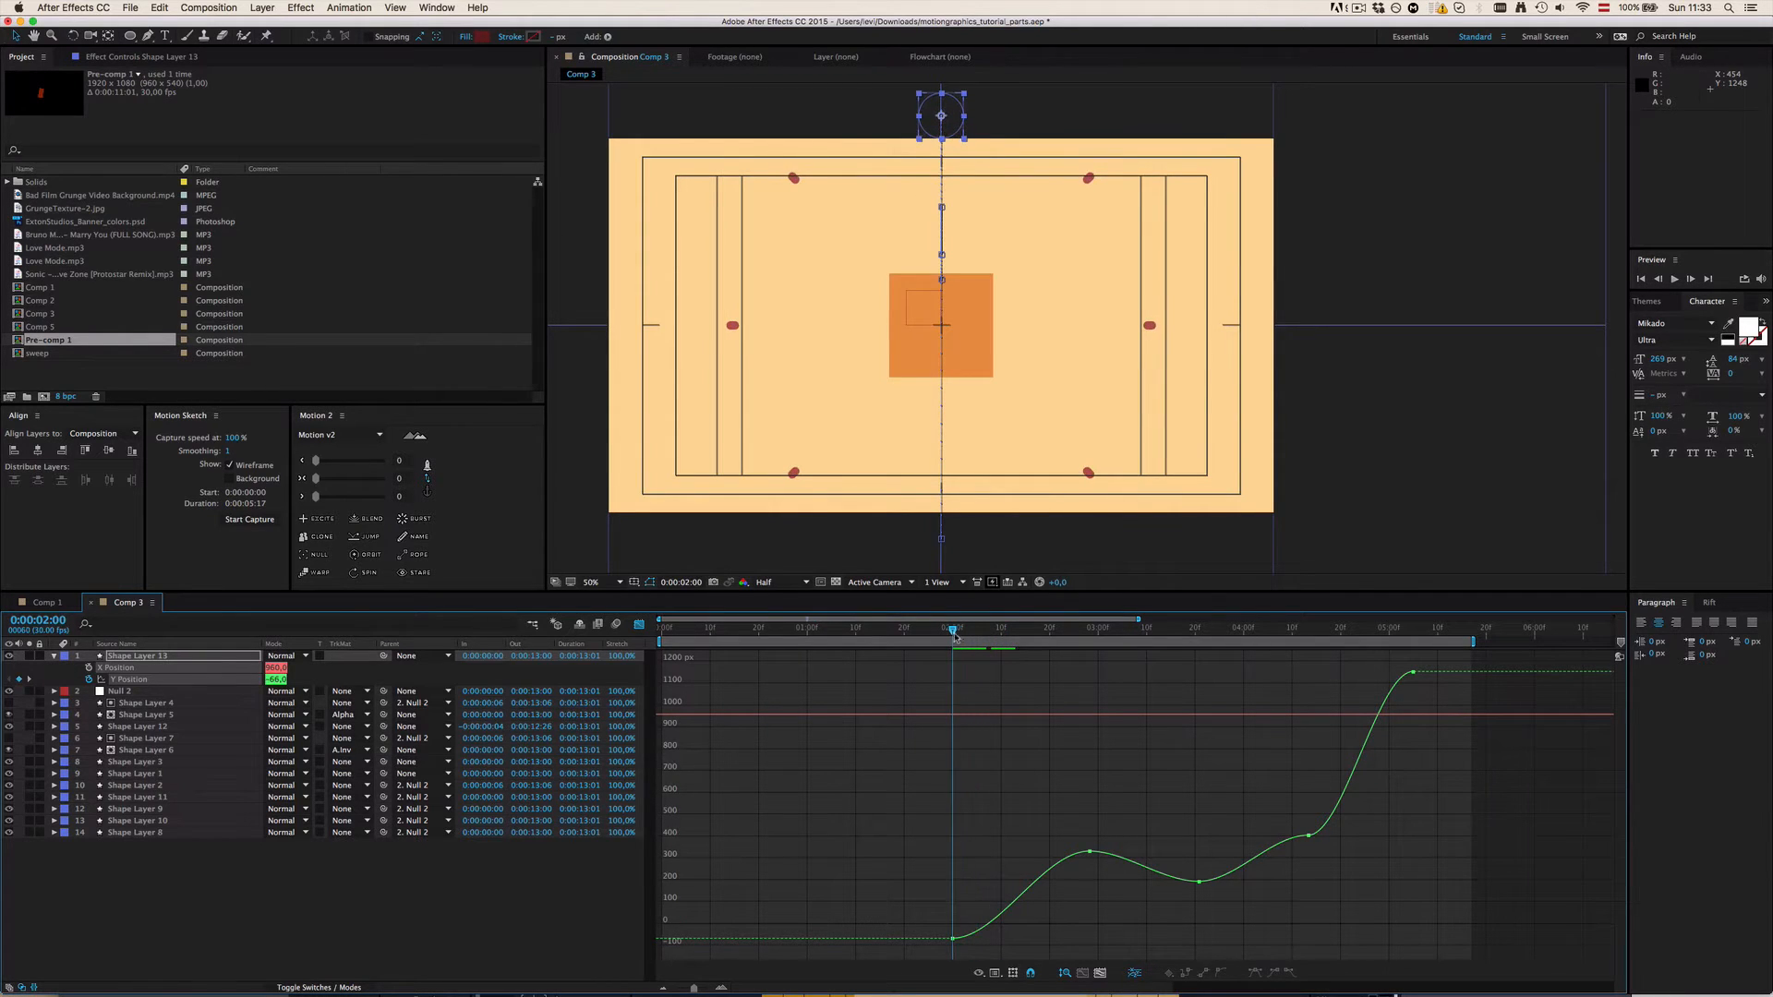
Step: Lengthen the first Y Position keyframe's outgoing handle and steepen the second's incoming handle so the circle accelerates into the square
{"action": "left_click", "coordinate": [955, 935]}
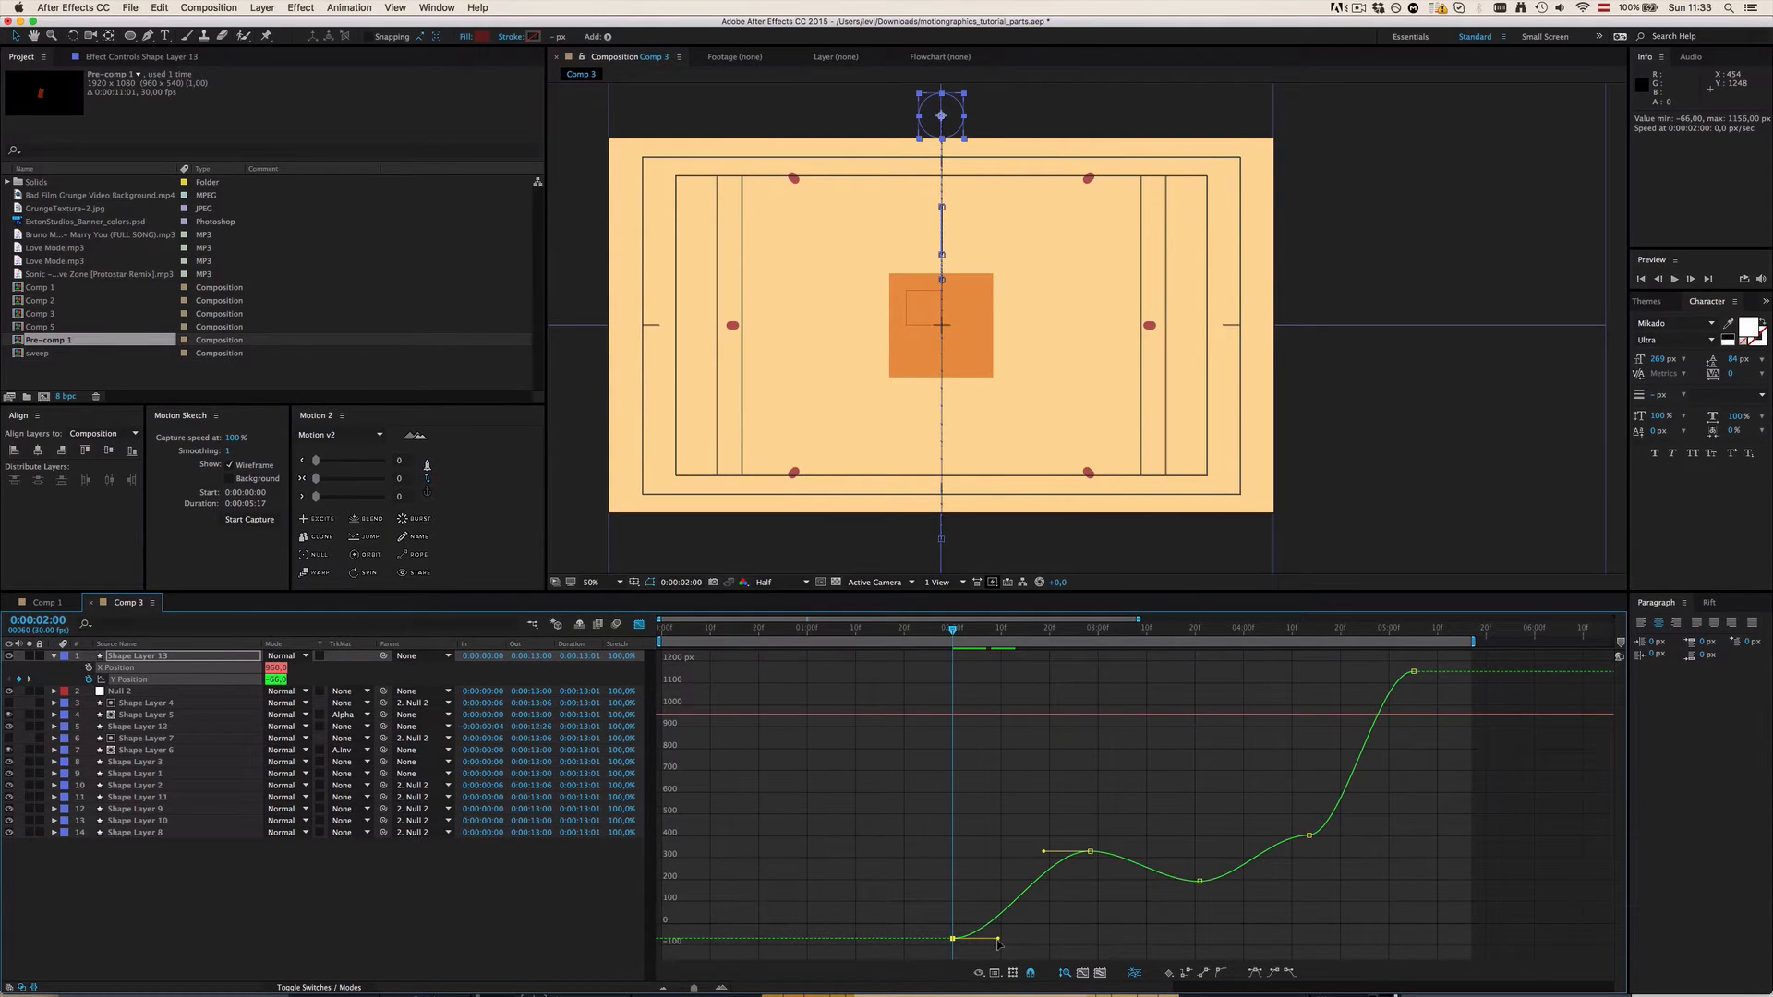
{"action": "left_click_drag", "start_coordinate": [998, 942], "coordinate": [1036, 944]}
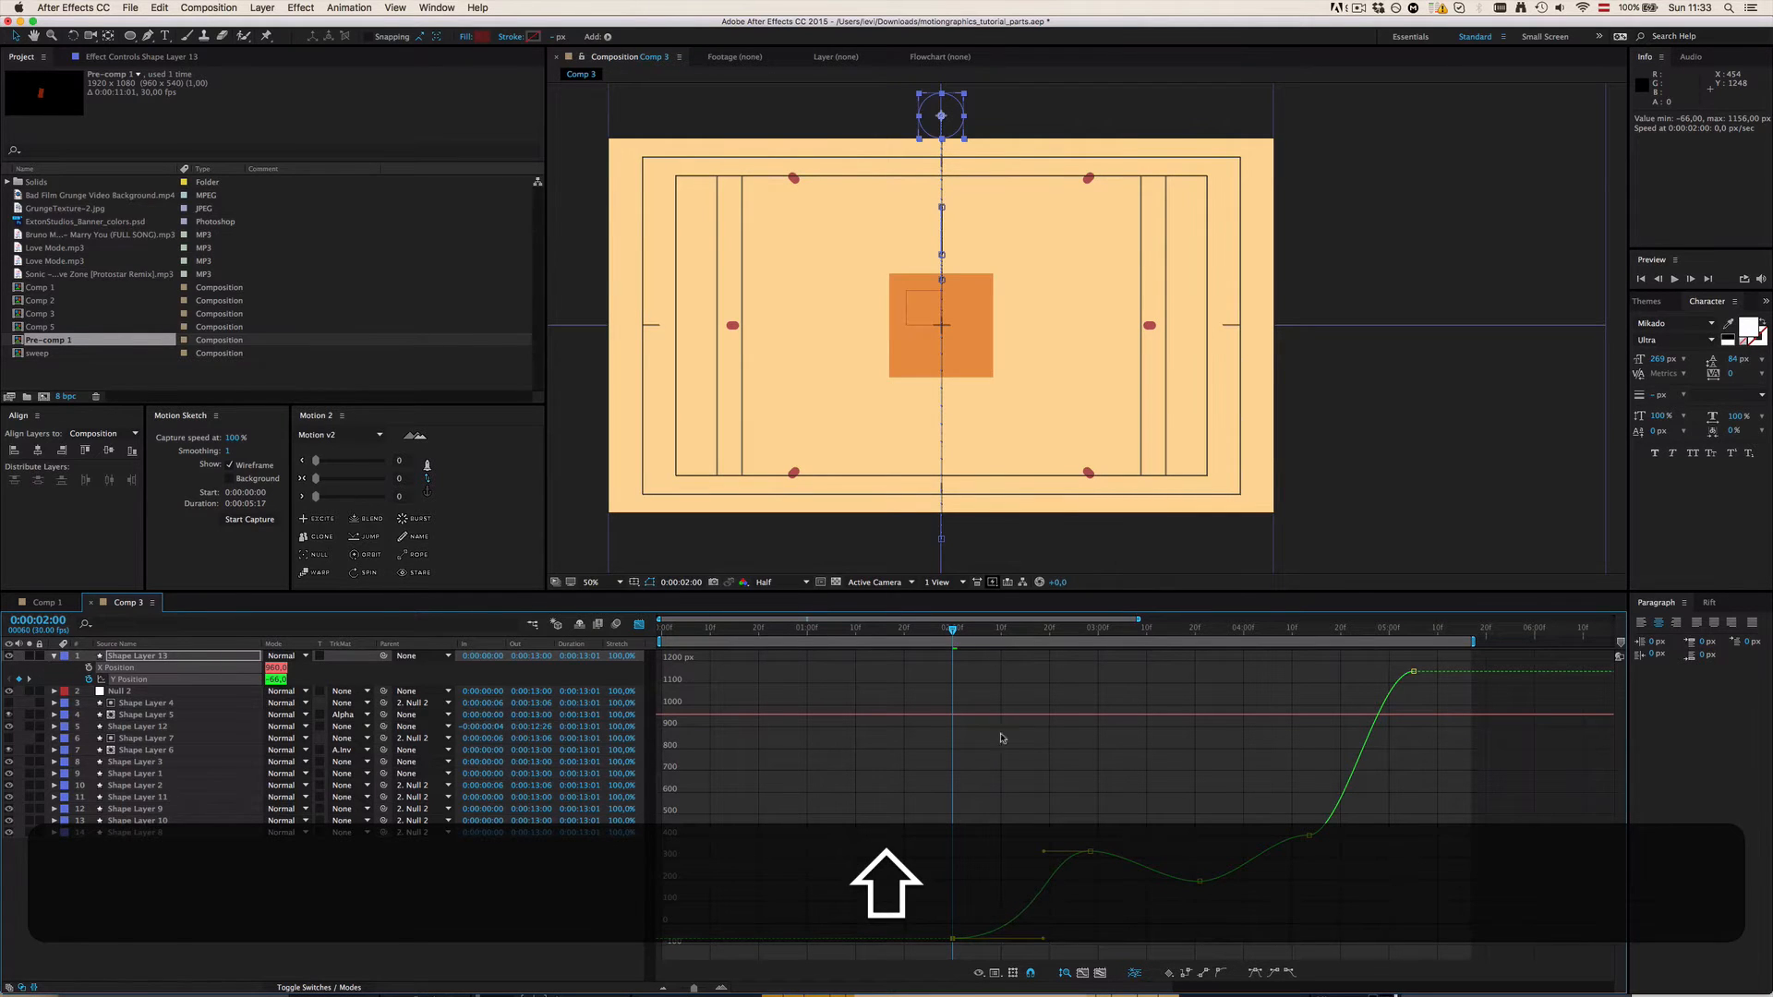
{"action": "left_click_drag", "start_coordinate": [1041, 939], "coordinate": [1055, 940]}
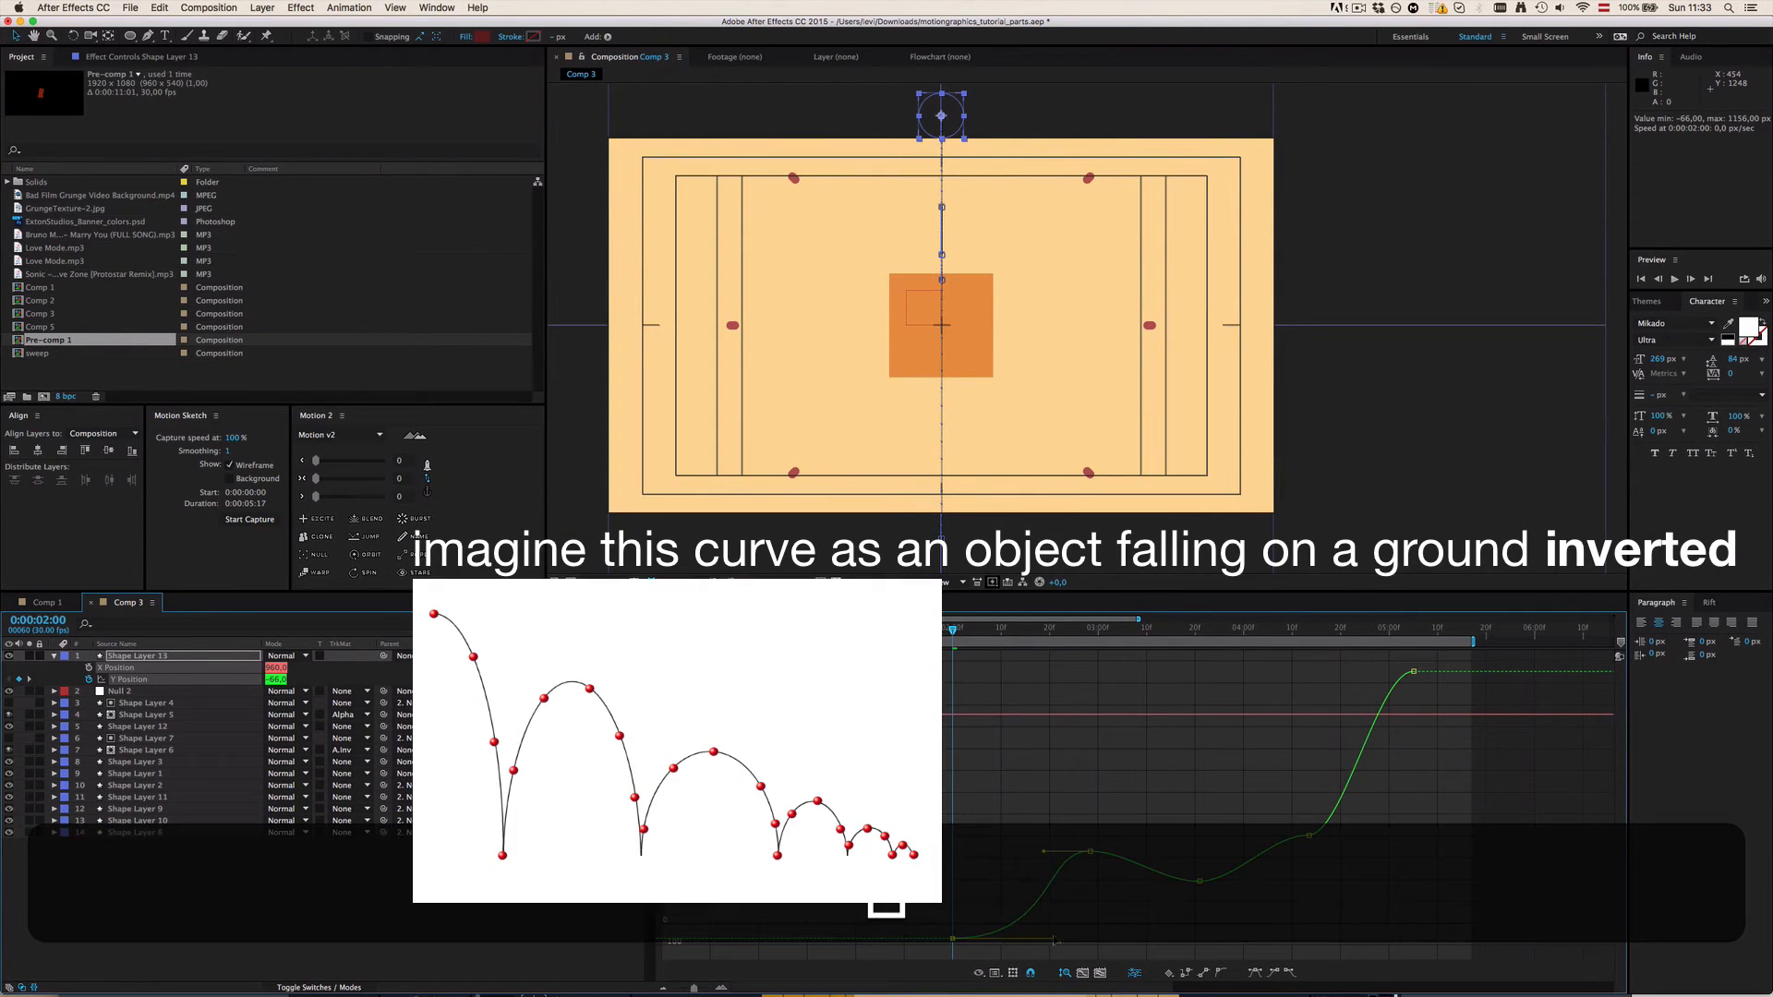
{"action": "left_click_drag", "start_coordinate": [1045, 853], "coordinate": [1082, 884]}
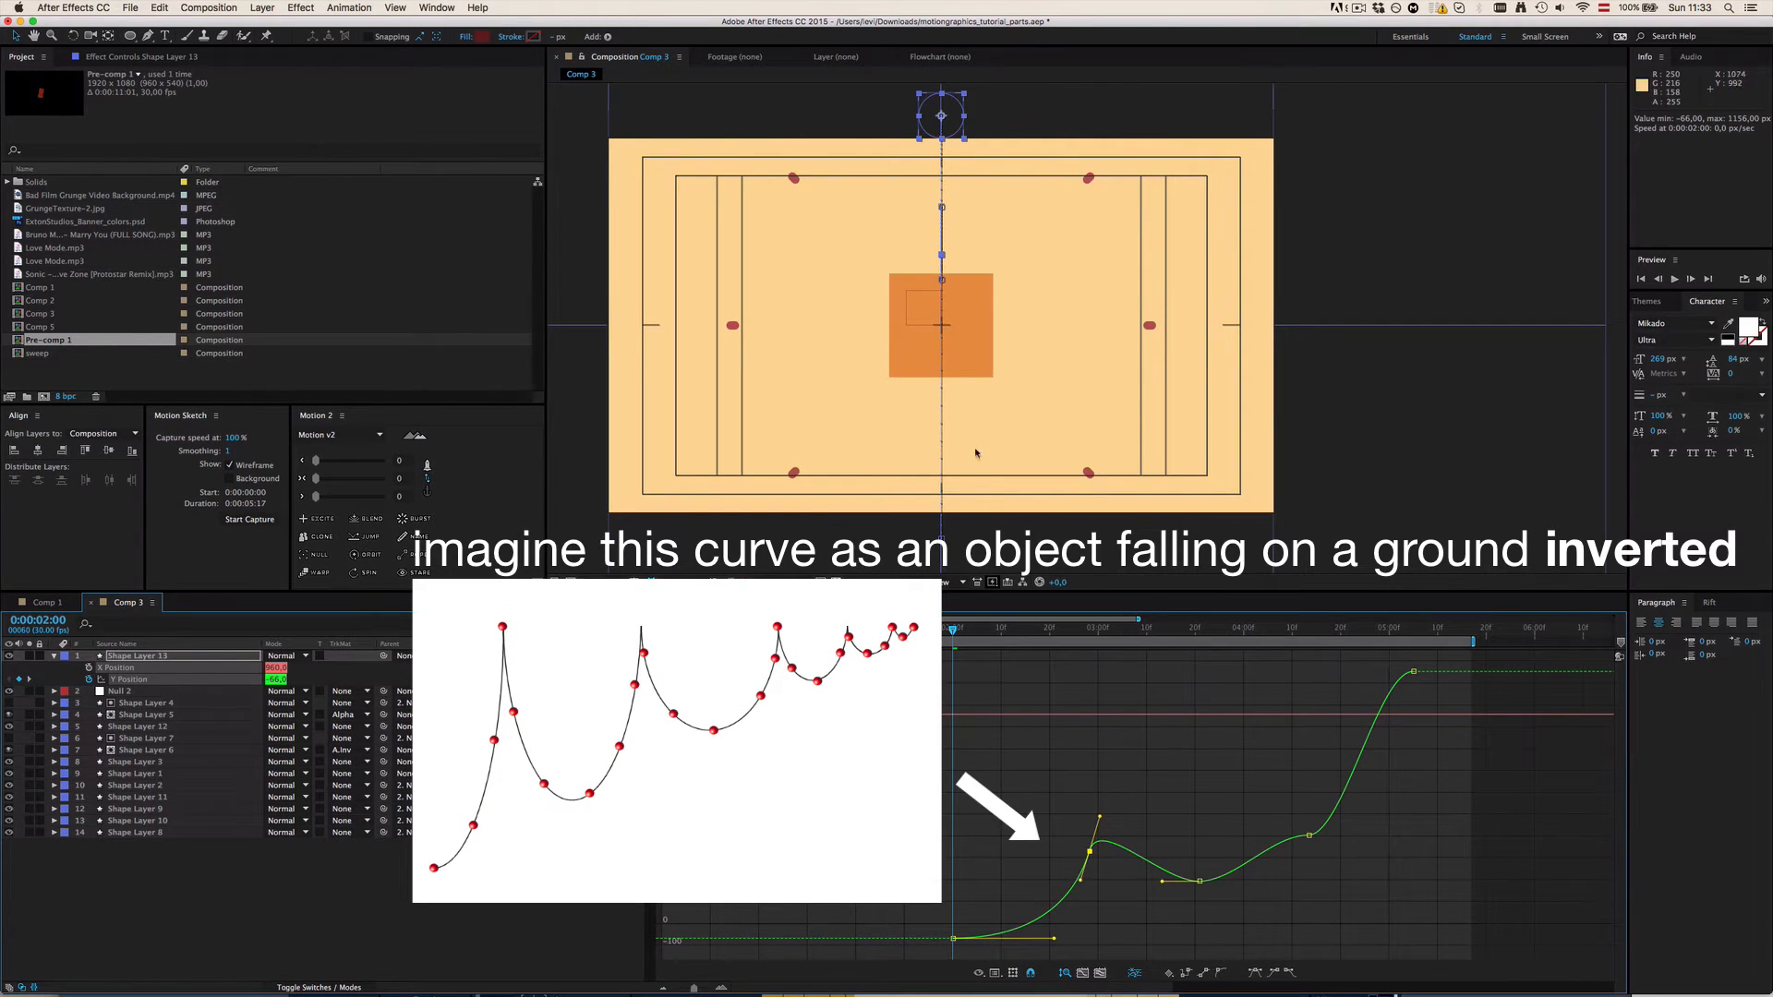
Step: Break the second keyframe's handles, pull the outgoing one down to form a sharp impact peak, and preview the drop from 0:00:02:00
{"action": "key", "text": "alt"}
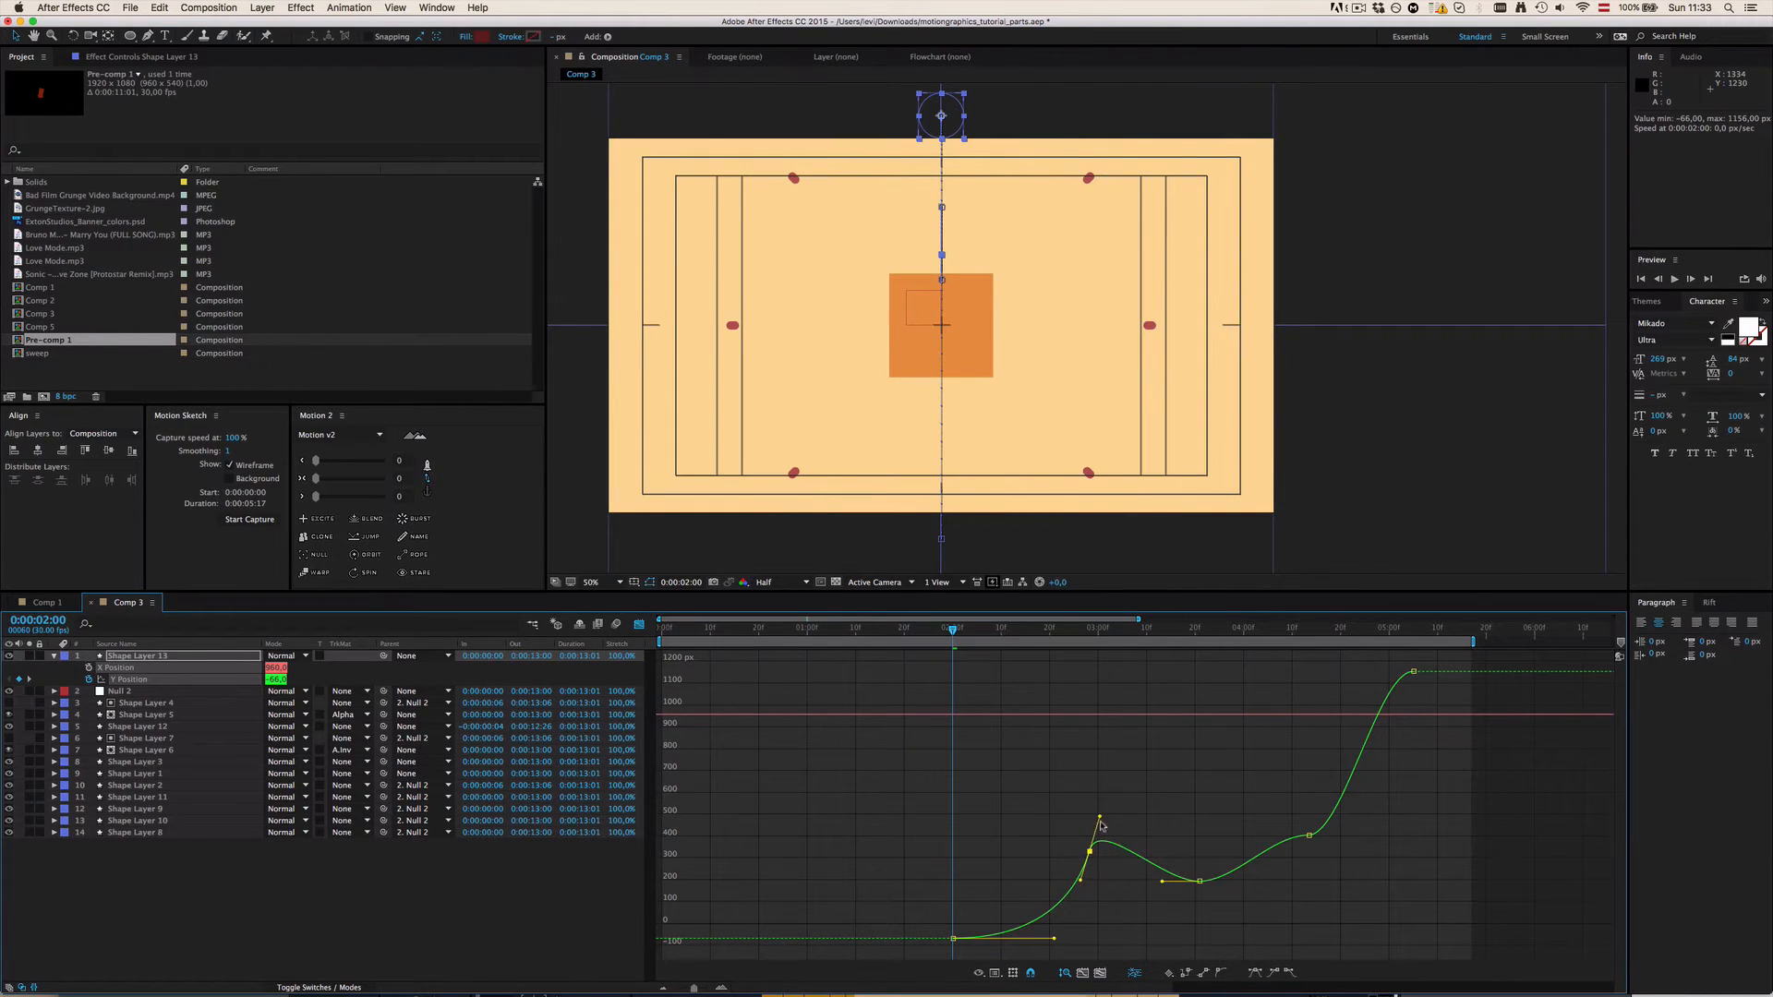
{"action": "scroll", "coordinate": [1050, 629], "scroll_direction": "right", "scroll_amount": 2}
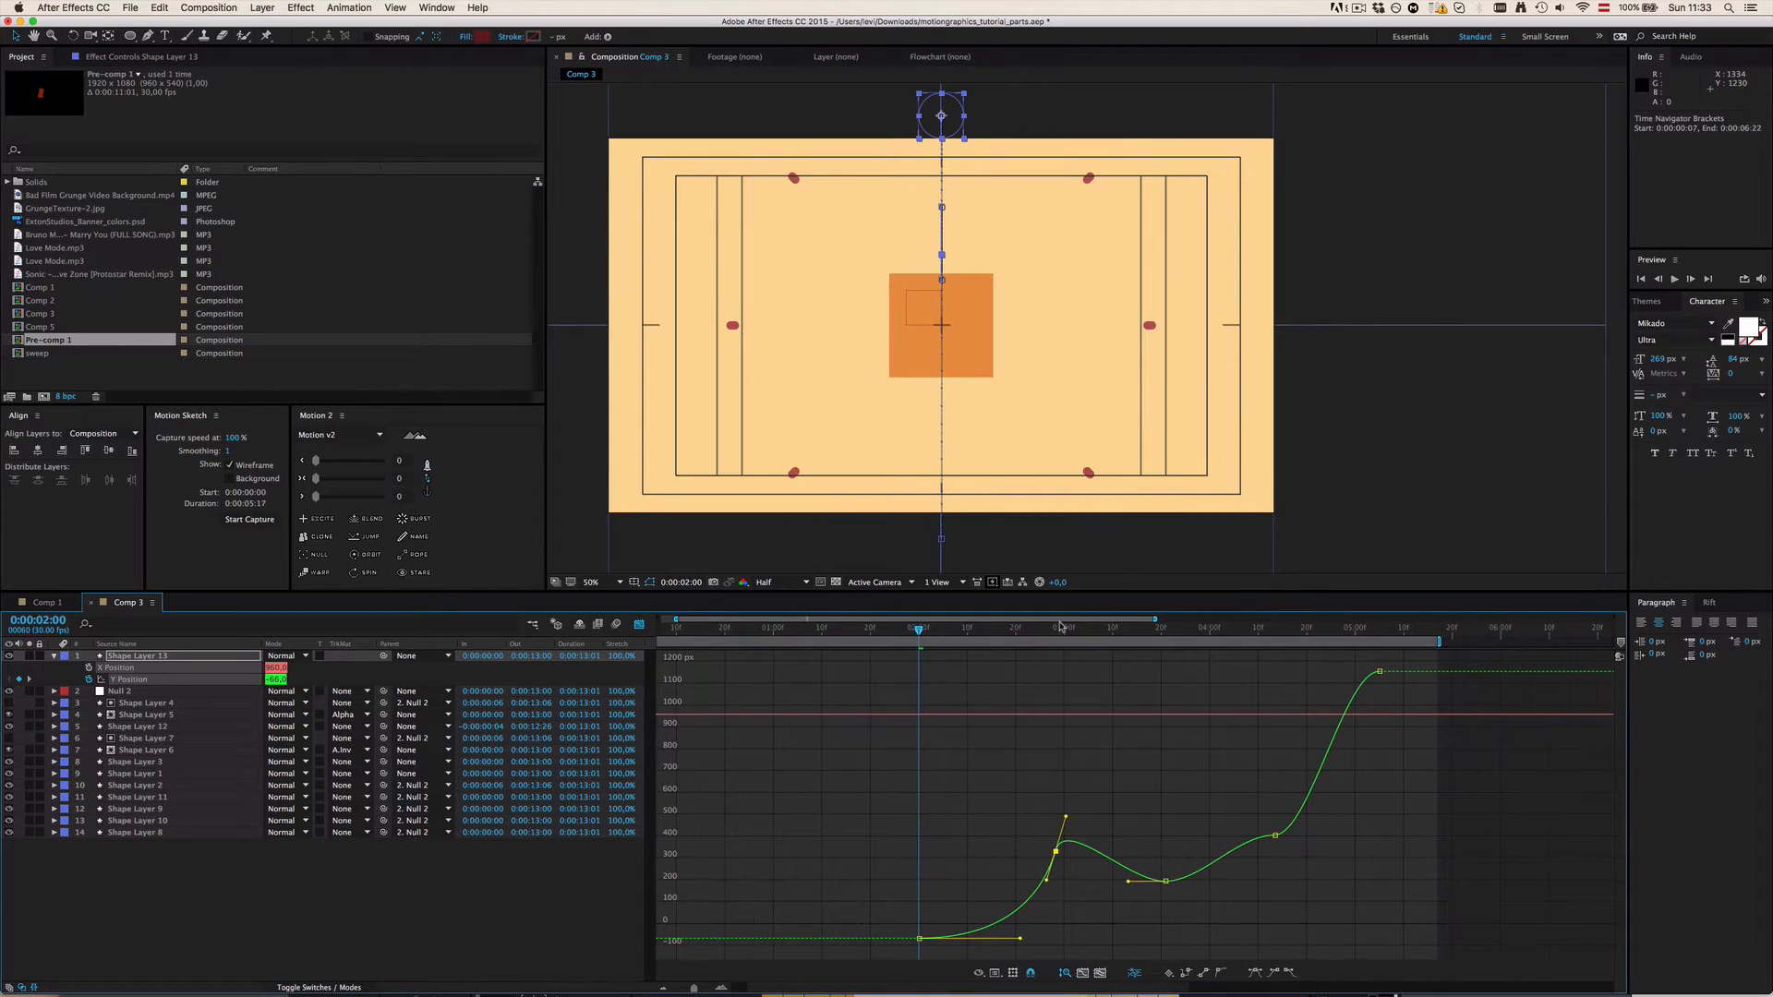
{"action": "left_click", "coordinate": [1047, 633]}
{"action": "mouse_move", "coordinate": [1047, 634]}
{"action": "left_mouse_down"}
{"action": "mouse_move", "coordinate": [1108, 635]}
{"action": "mouse_move", "coordinate": [1039, 637]}
{"action": "mouse_move", "coordinate": [1059, 637]}
{"action": "left_mouse_up"}
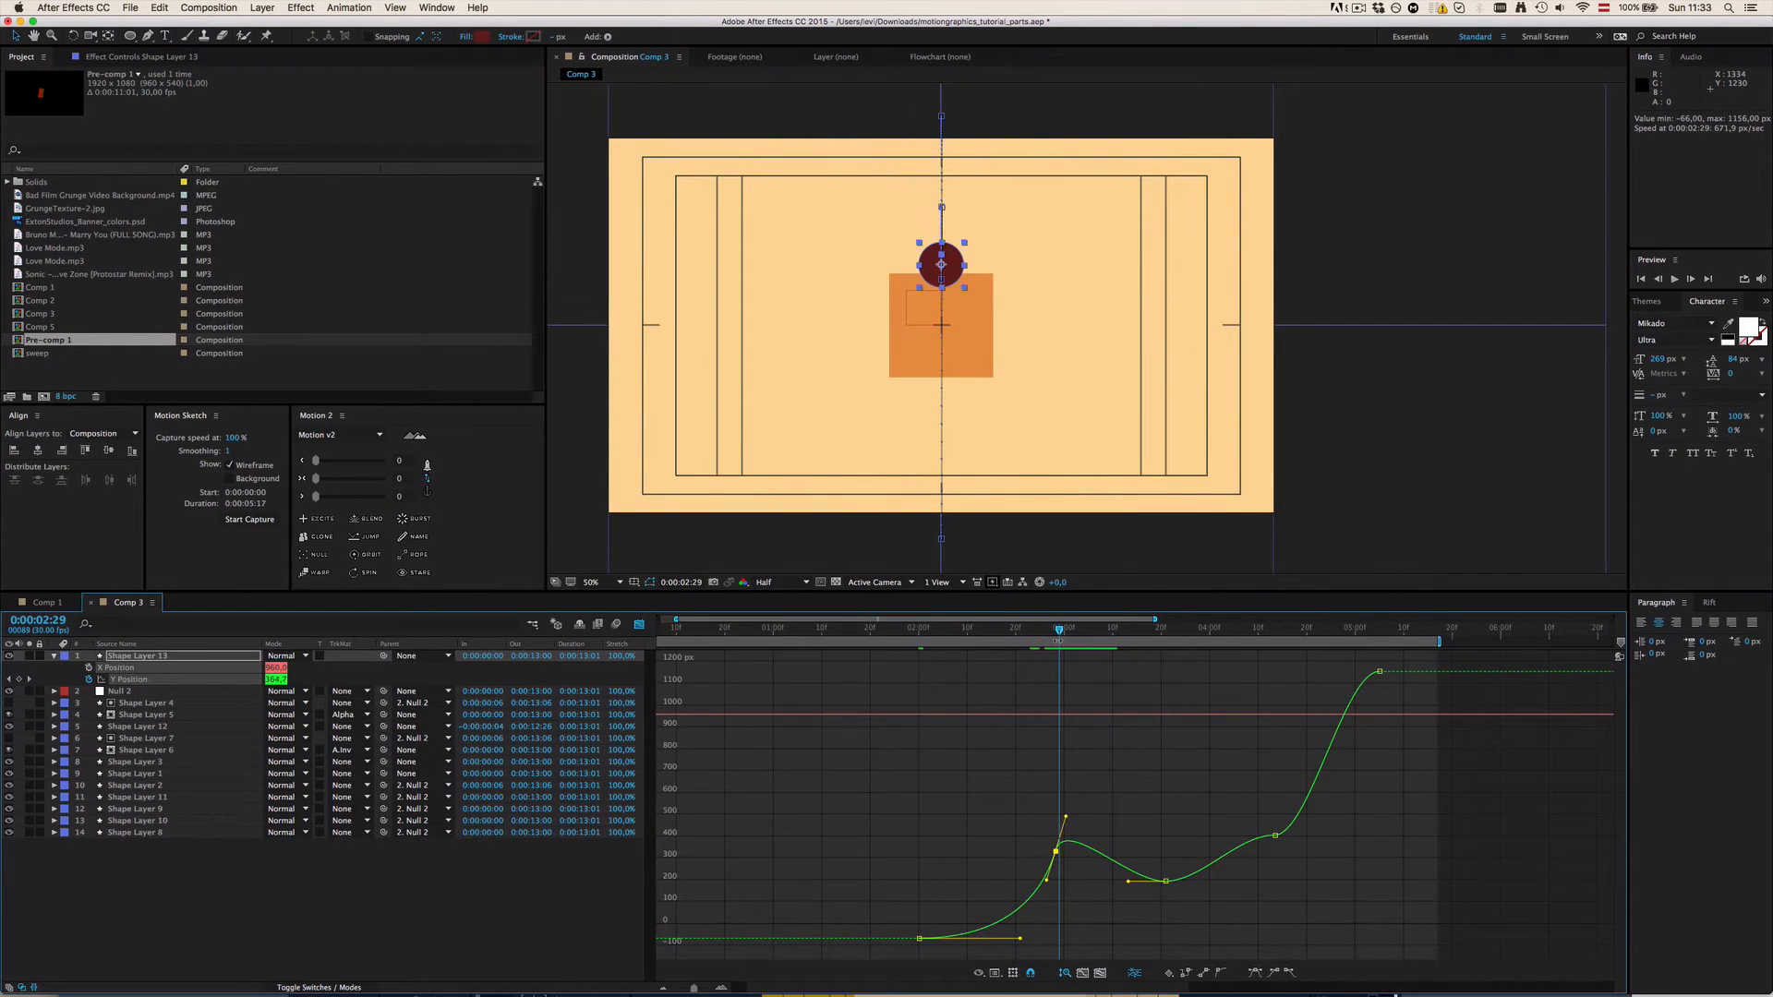
{"action": "key", "text": "alt"}
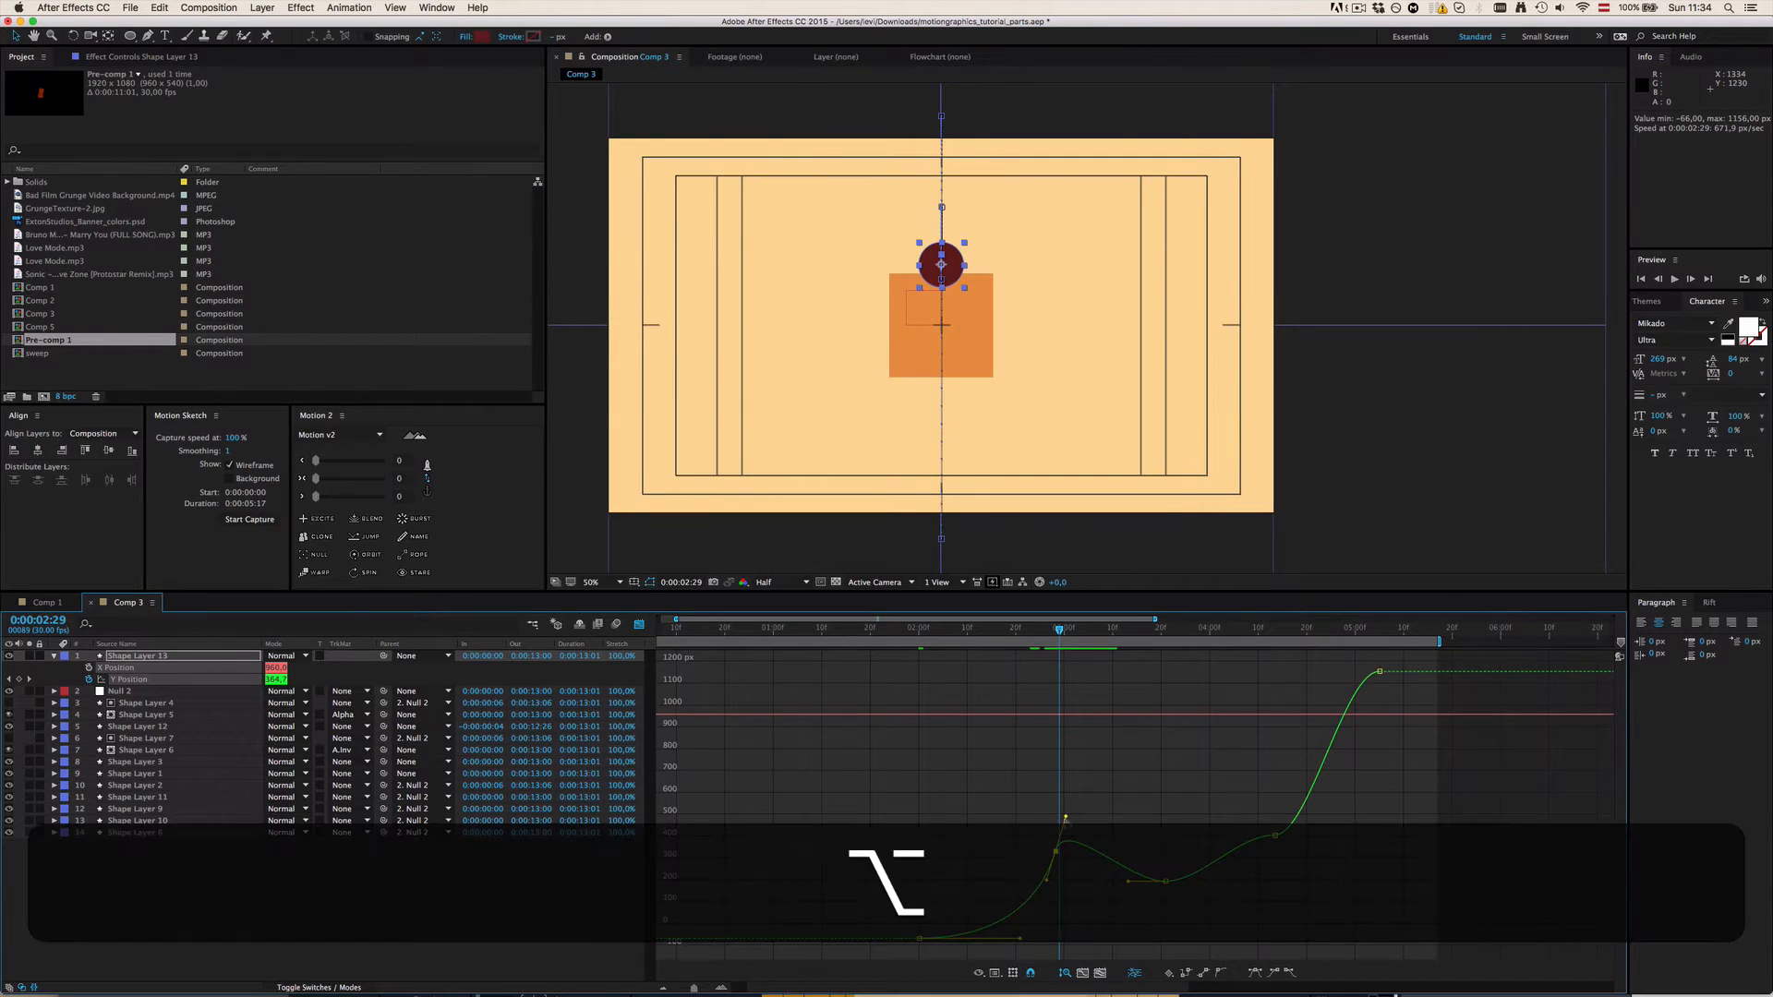
{"action": "left_click_drag", "start_coordinate": [1066, 817], "coordinate": [1066, 888]}
{"action": "left_click", "coordinate": [920, 632]}
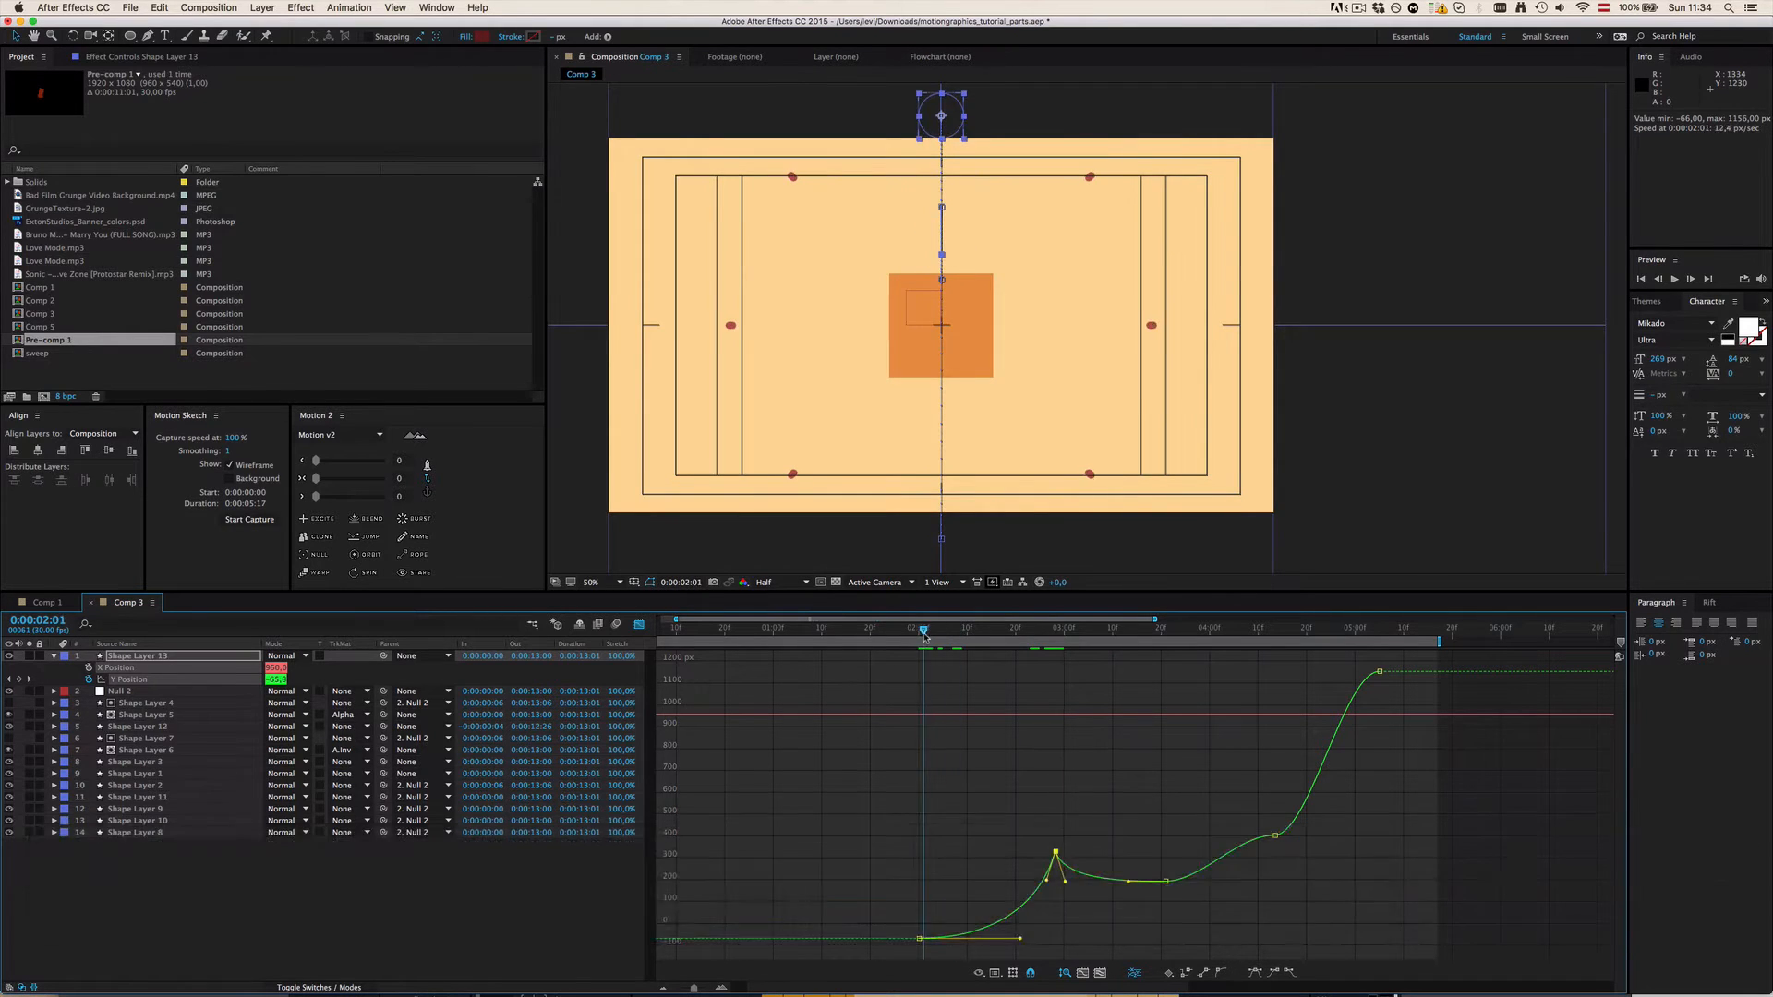
{"action": "key", "text": "space"}
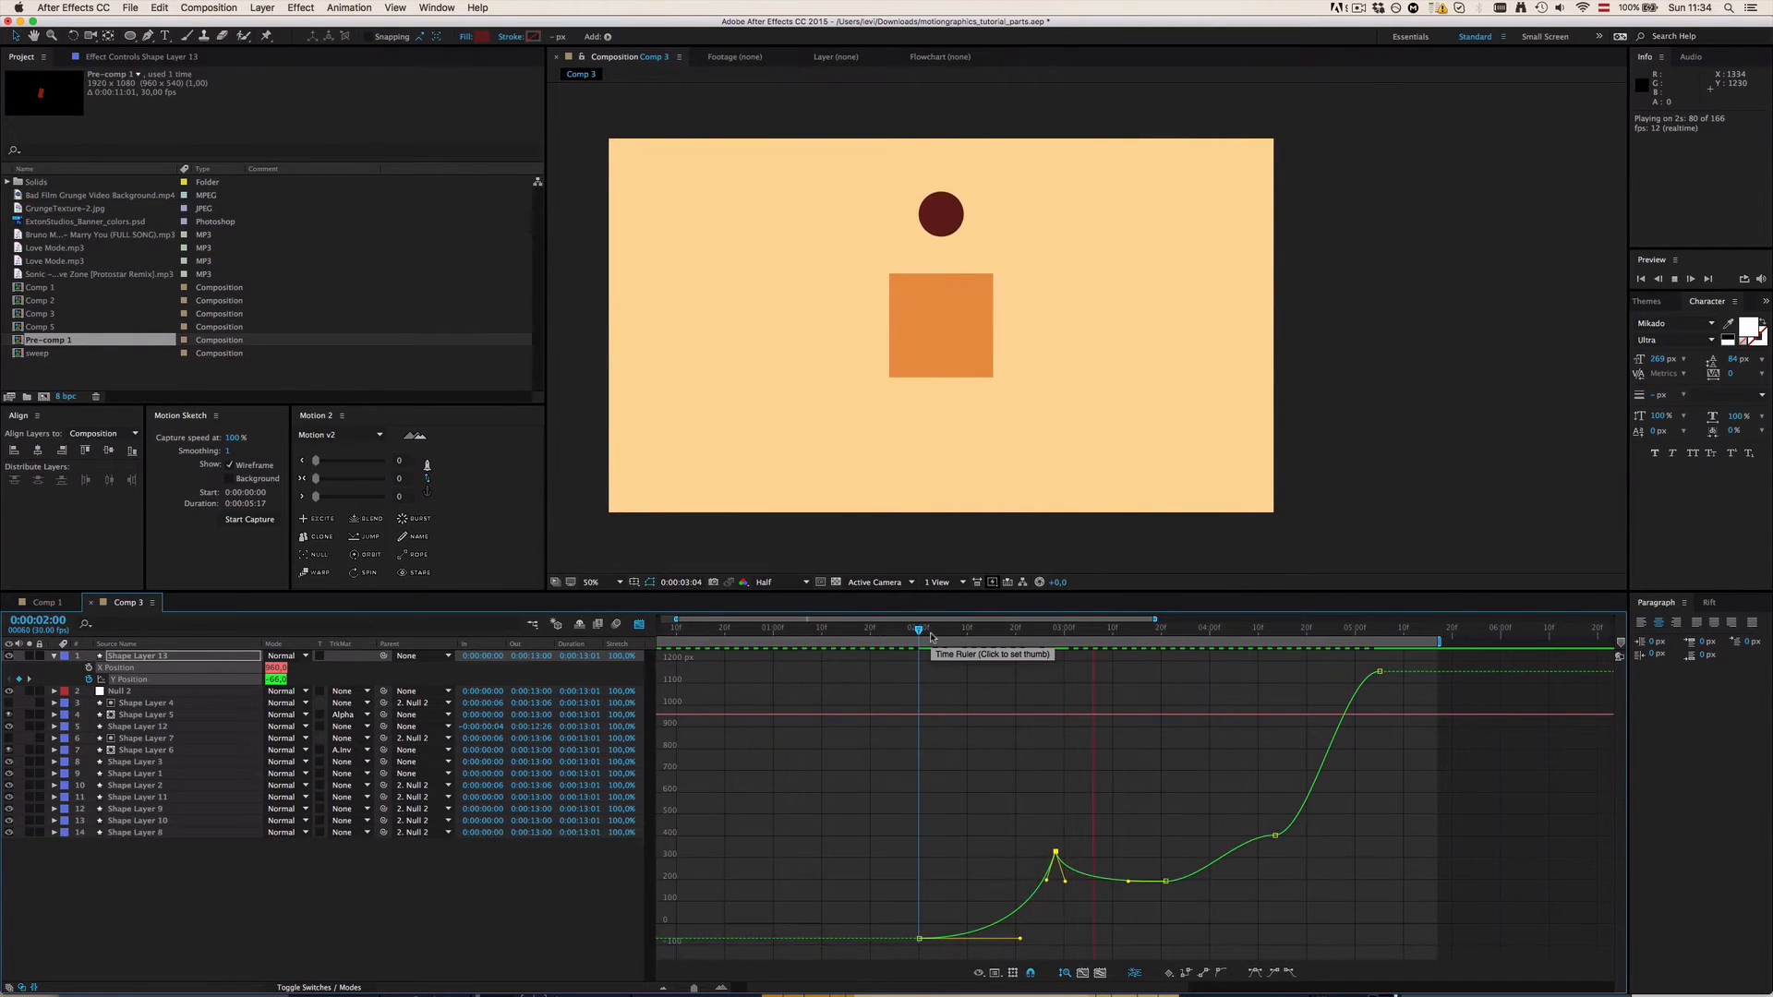
{"action": "key", "text": "space"}
Step: Lengthen both handles of the middle Y Position keyframe at the bounce's high point and shorten the fourth keyframe's incoming handle
{"action": "left_click_drag", "start_coordinate": [1053, 636], "coordinate": [1098, 639]}
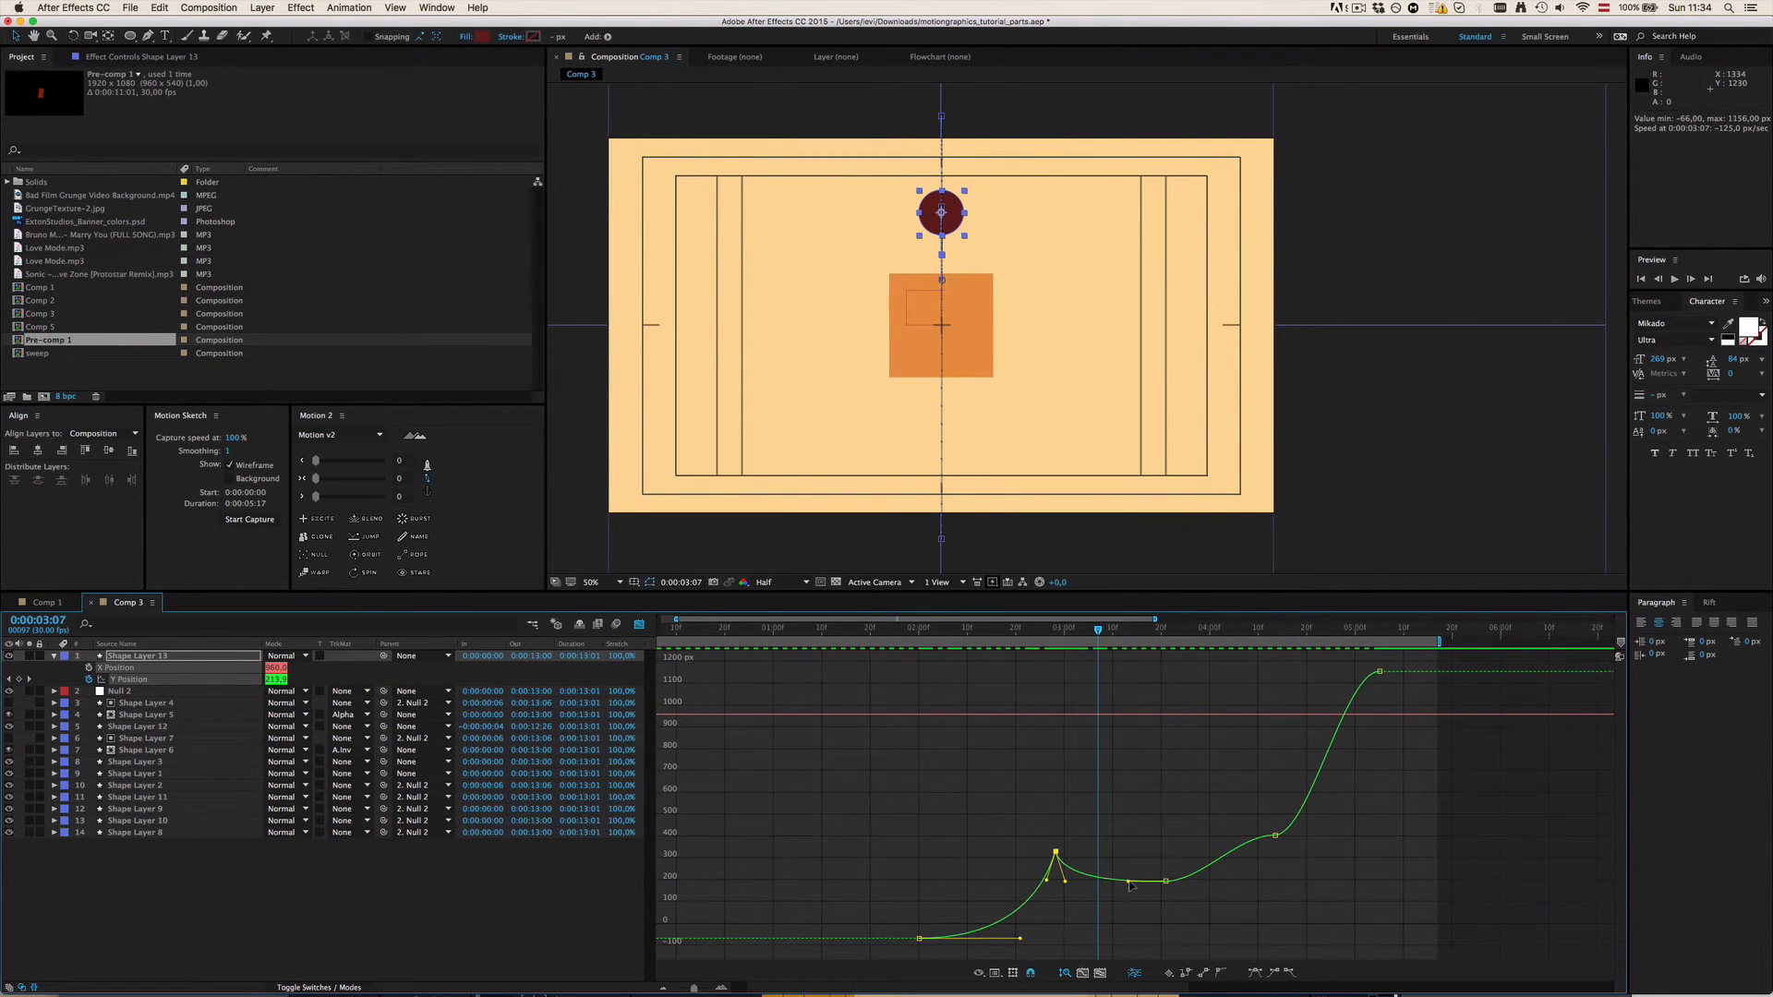
{"action": "left_click_drag", "start_coordinate": [1129, 884], "coordinate": [1214, 885]}
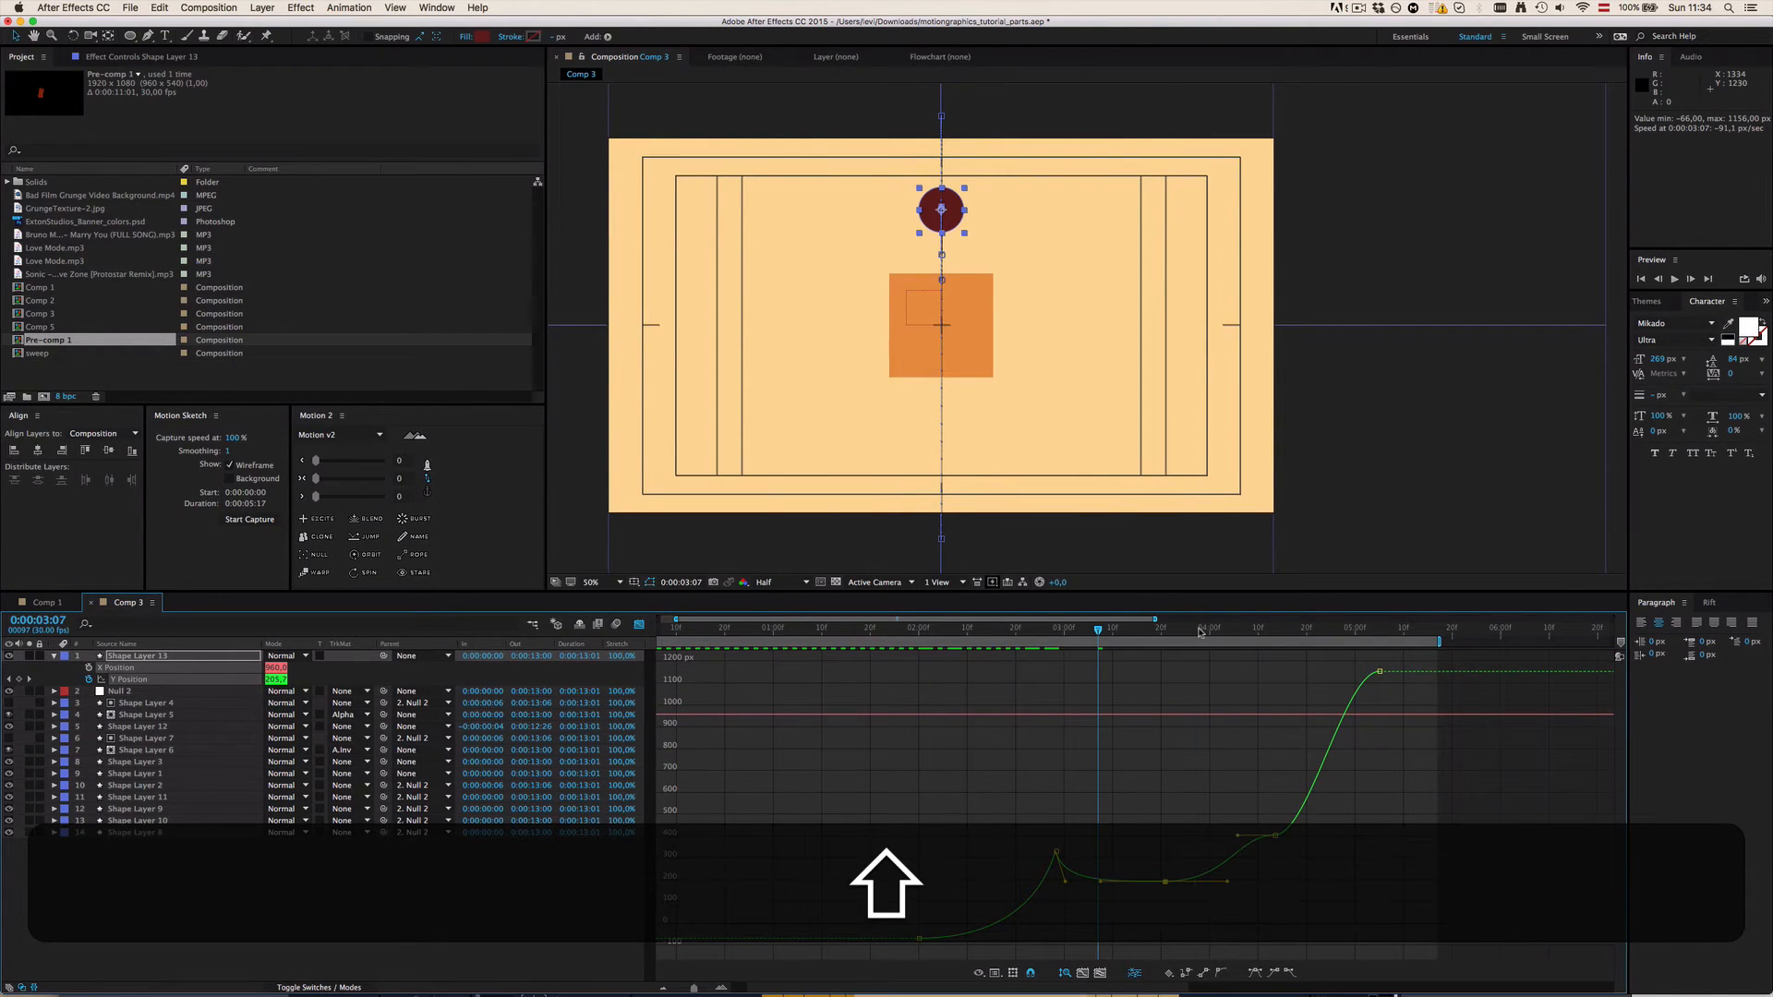
{"action": "left_click_drag", "start_coordinate": [1201, 631], "coordinate": [1271, 635]}
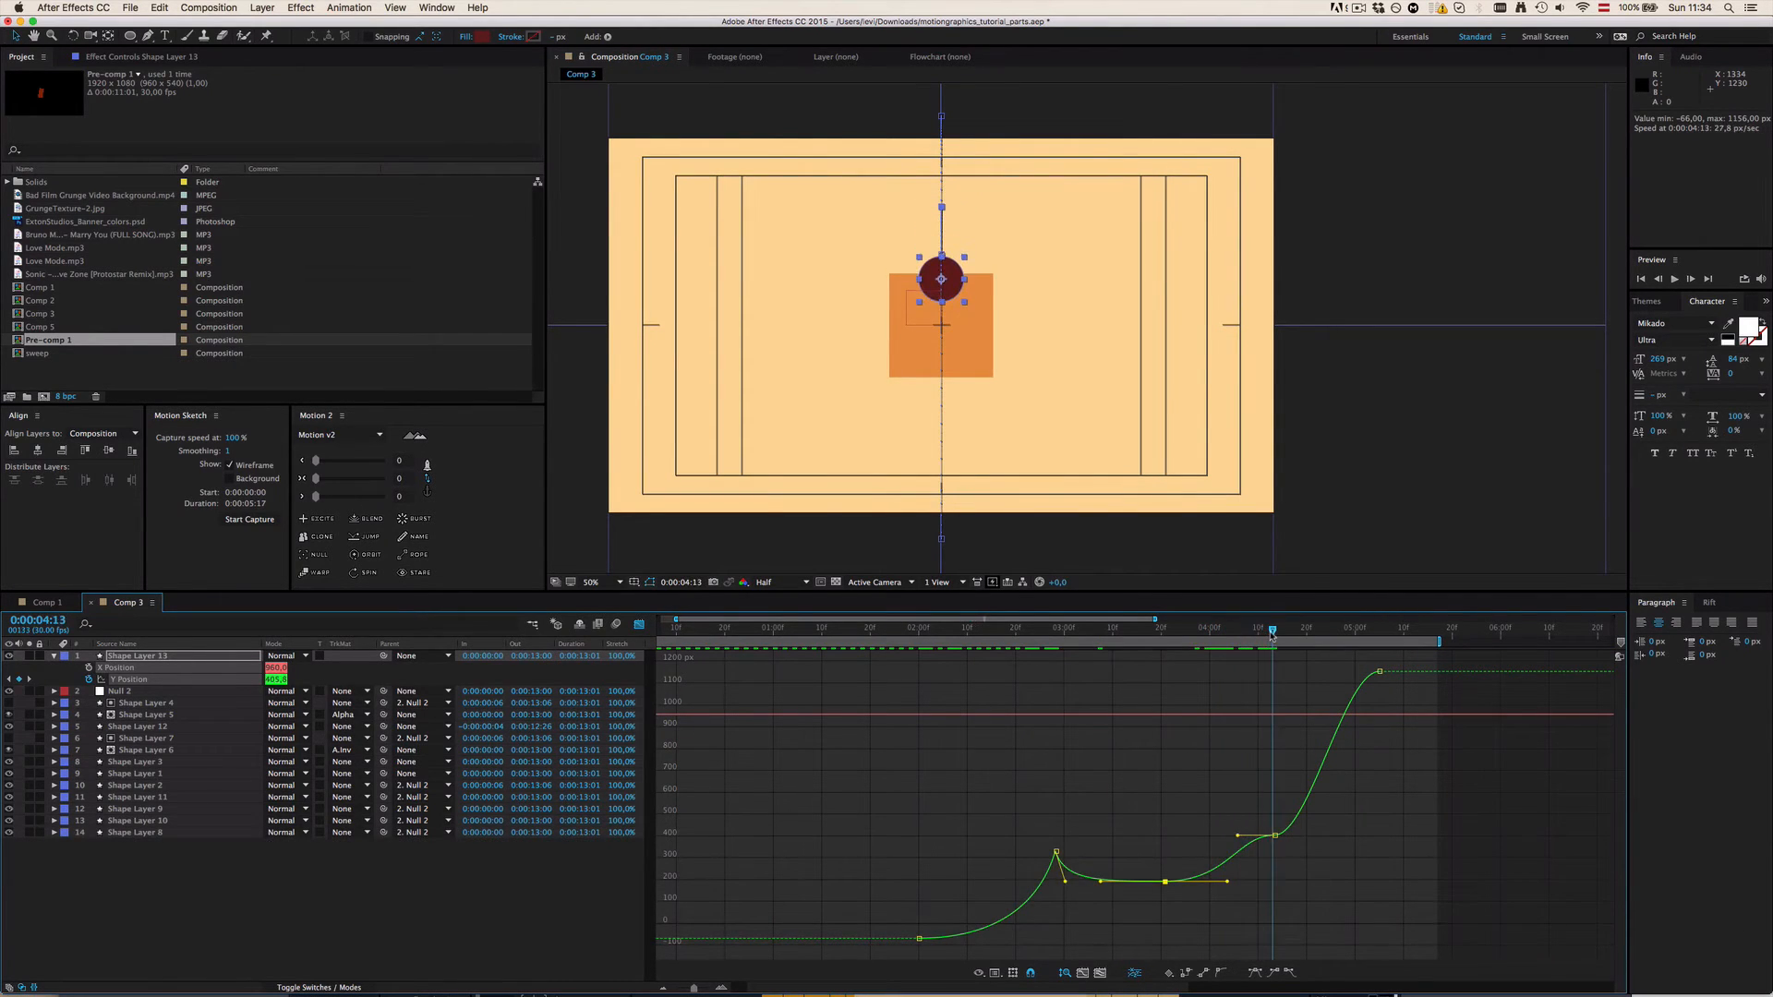
{"action": "left_click_drag", "start_coordinate": [1239, 835], "coordinate": [1255, 845]}
Step: Preview the bounce from 0:00:02:00 and slightly shorten the outgoing handle of the middle Y Position keyframe
{"action": "key", "text": "space"}
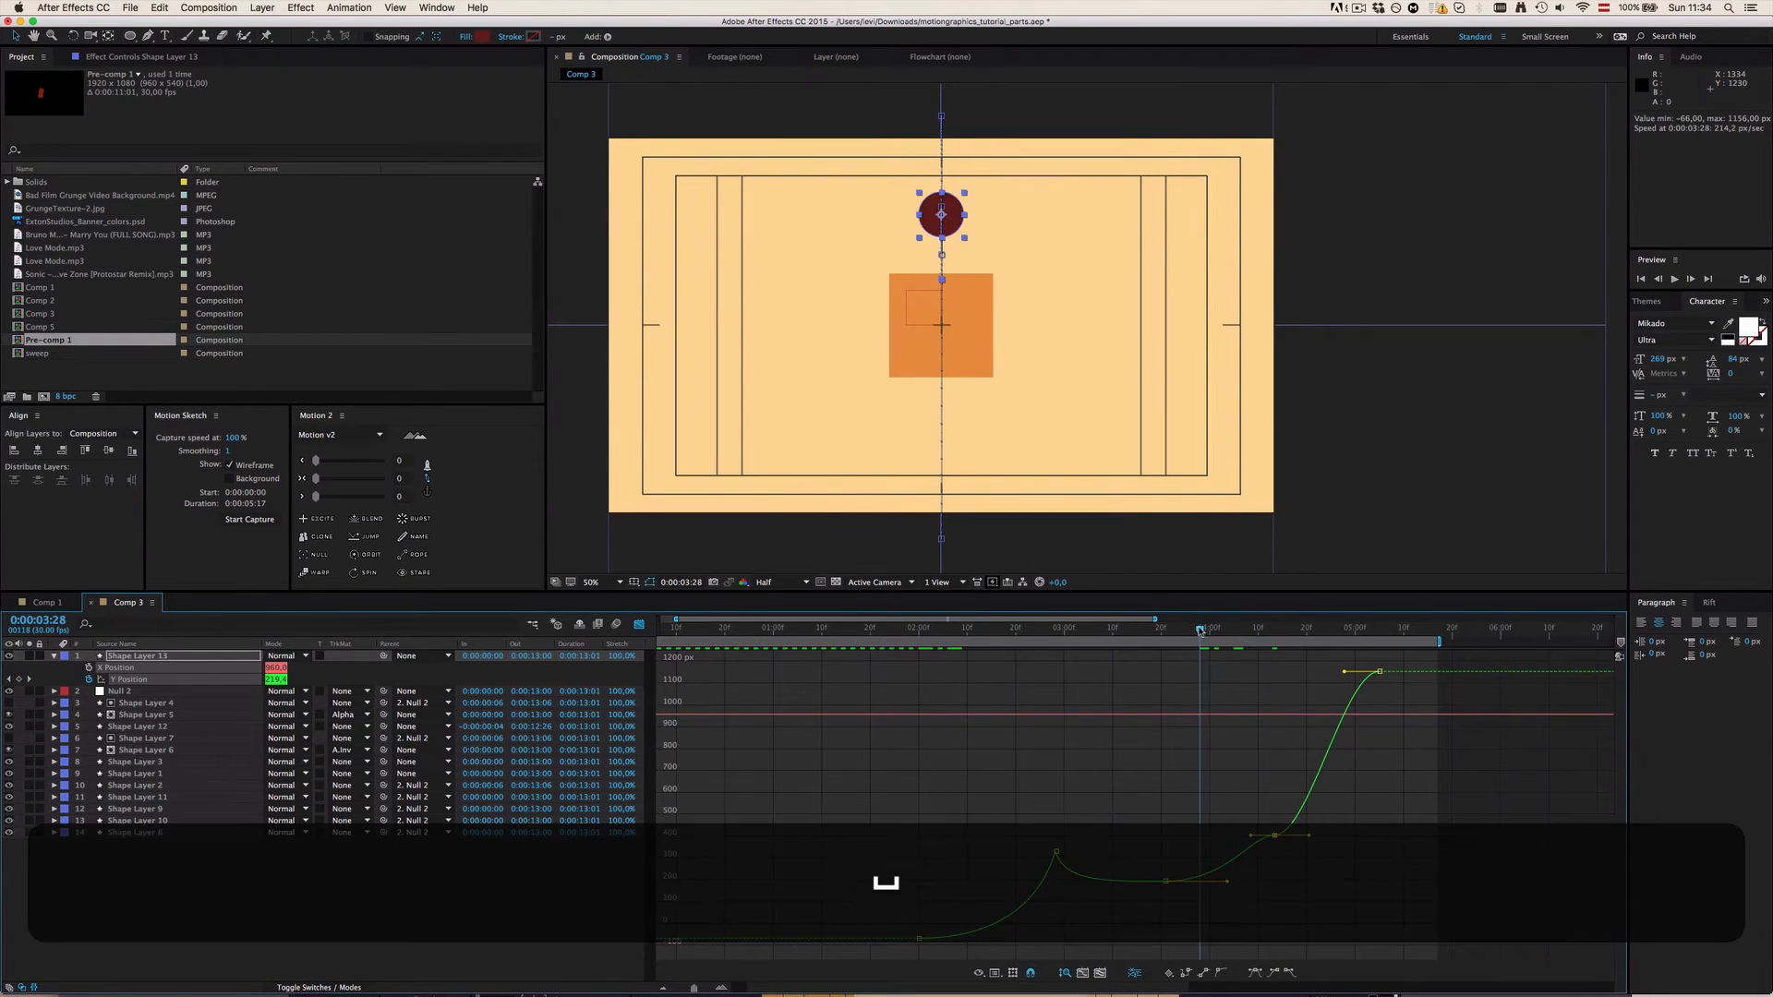
{"action": "left_click", "coordinate": [1200, 632]}
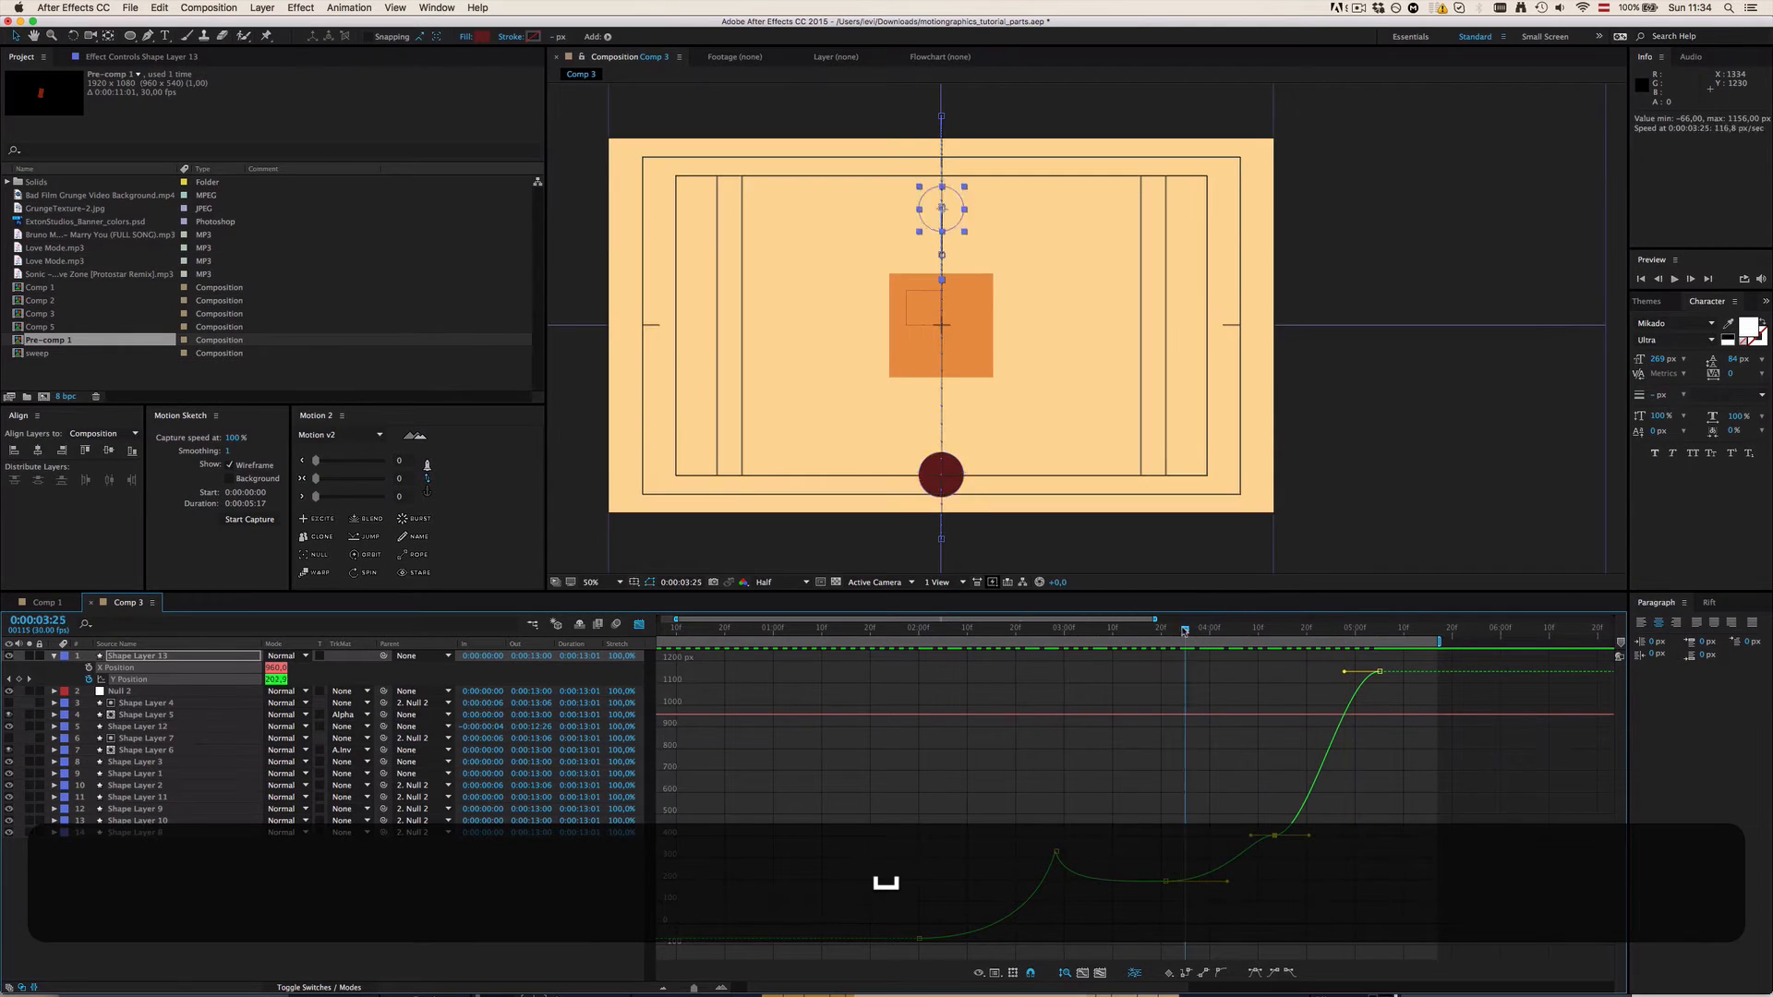
{"action": "left_click_drag", "start_coordinate": [1200, 632], "coordinate": [920, 680]}
{"action": "key", "text": "space"}
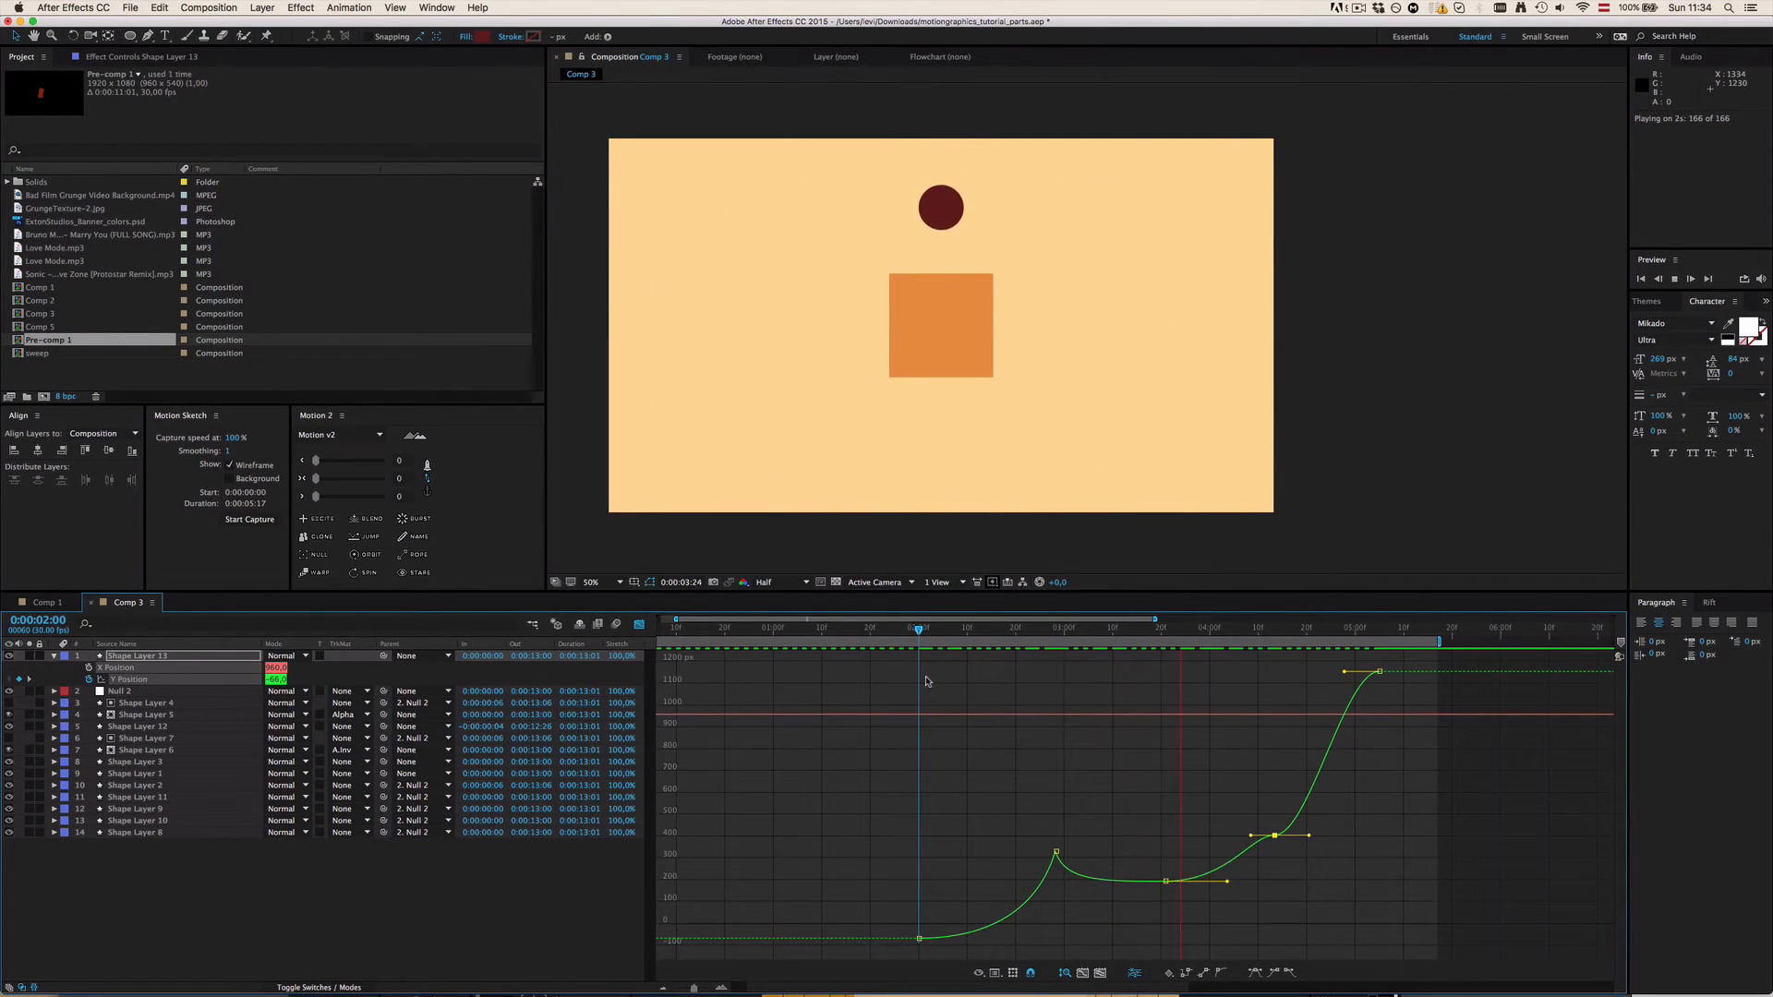
{"action": "key", "text": "space"}
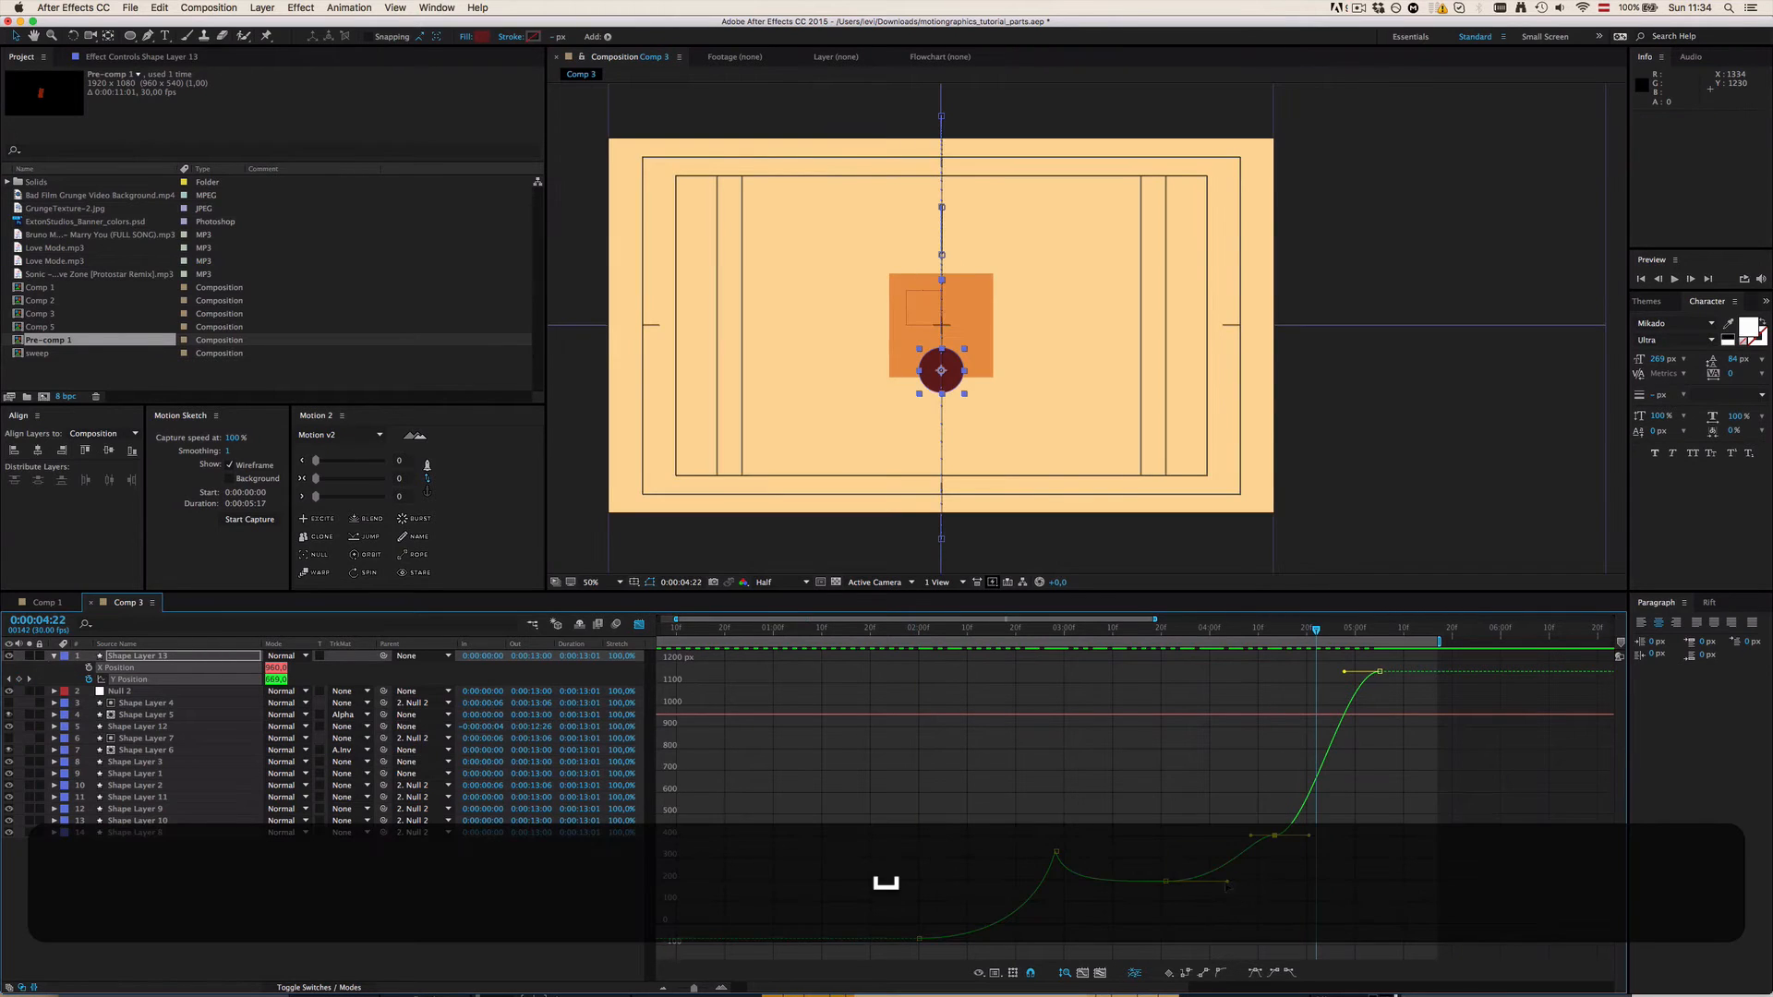
{"action": "left_click_drag", "start_coordinate": [1228, 882], "coordinate": [1215, 882]}
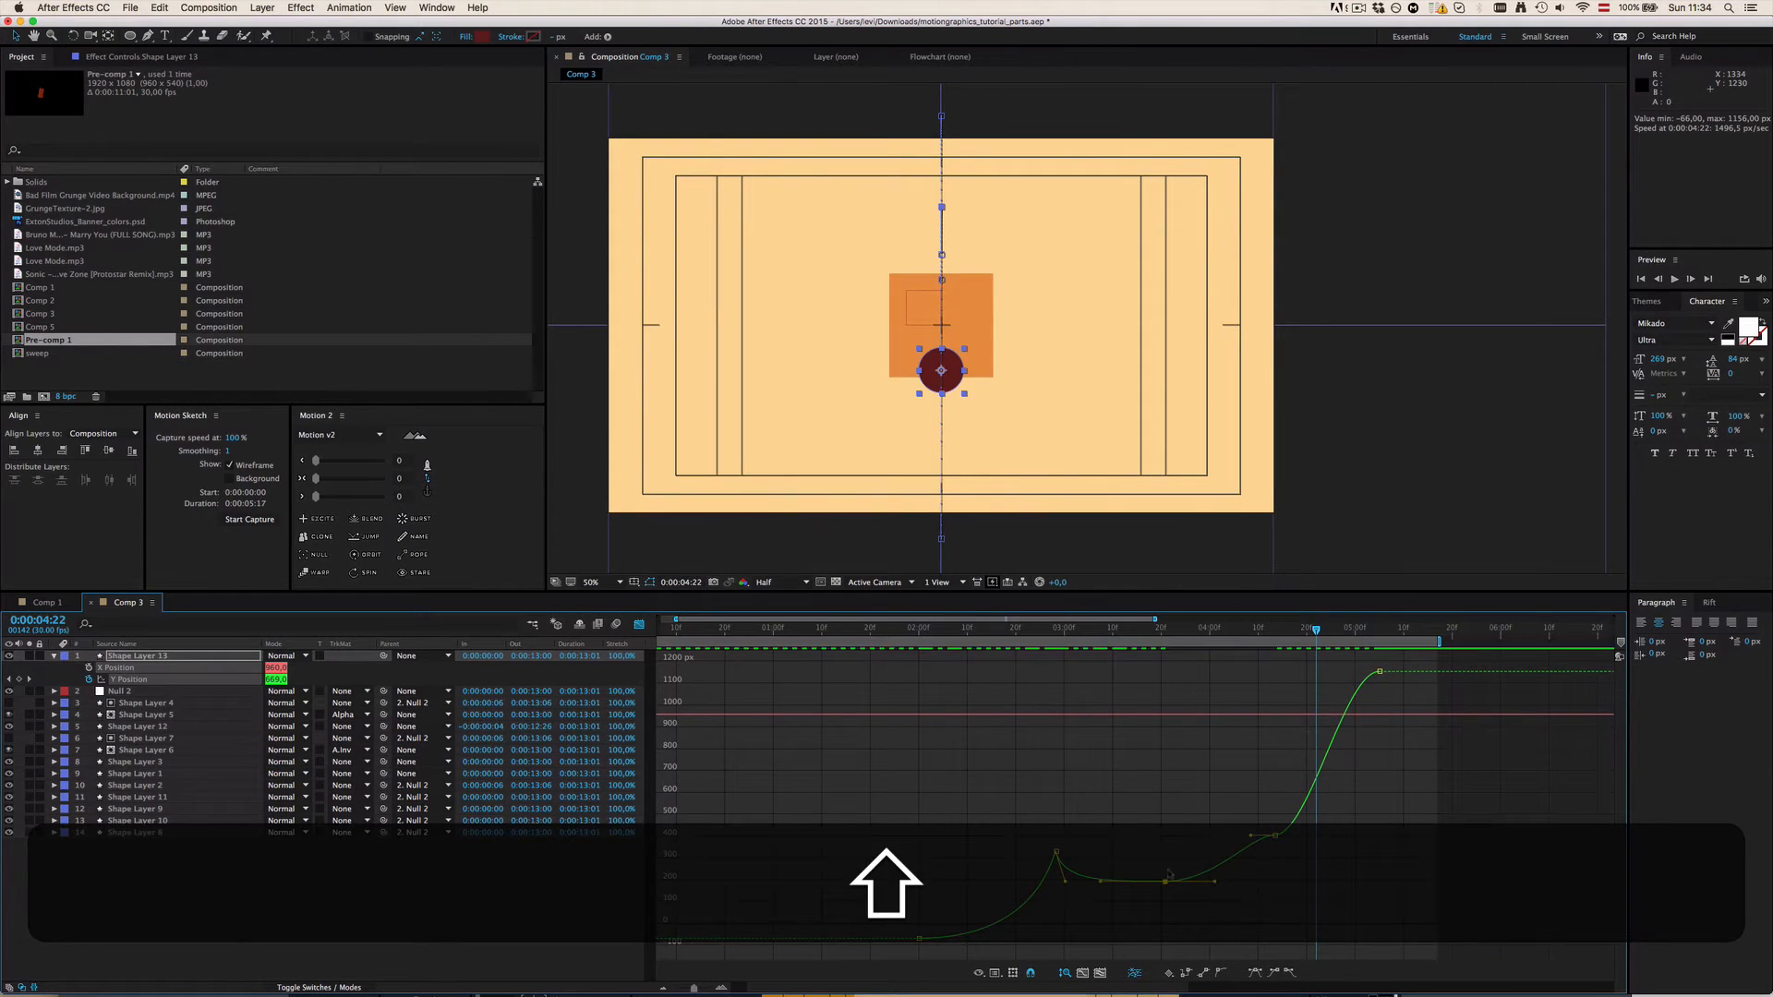
Step: Return to the keyframe view and move the last two Y Position keyframes earlier, placing the final one just after 0:00:04:22
{"action": "left_click", "coordinate": [639, 624]}
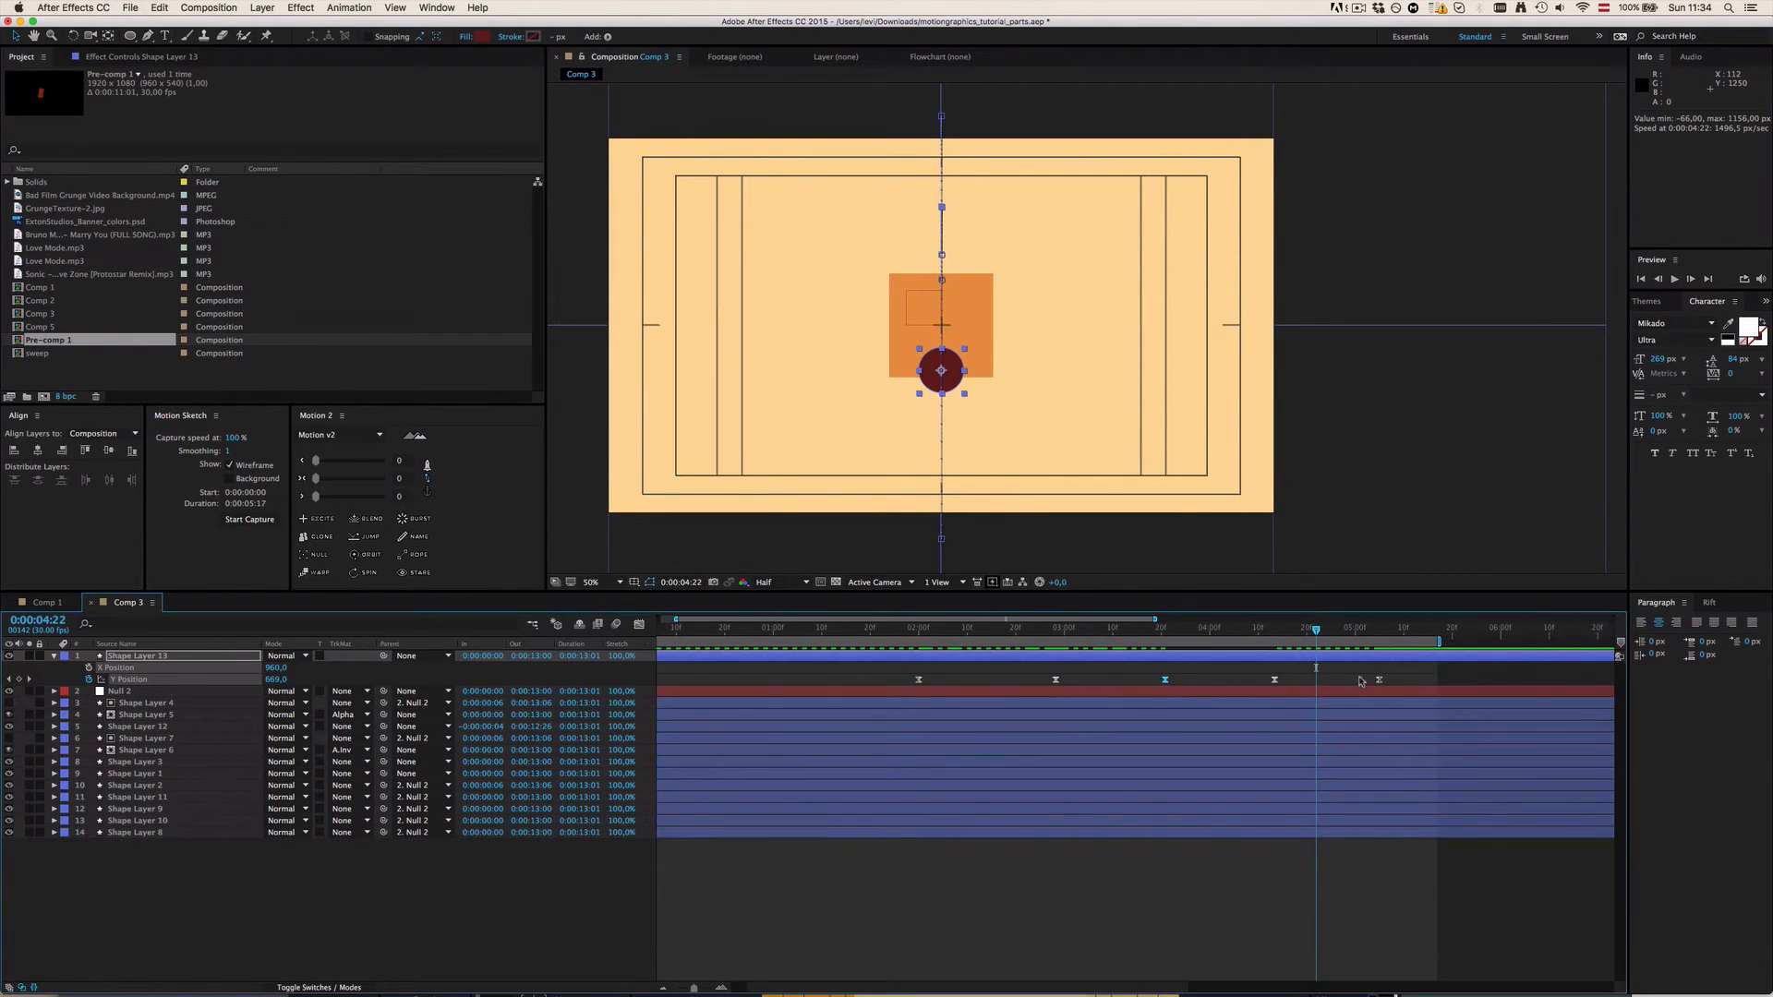
{"action": "left_click_drag", "start_coordinate": [1396, 672], "coordinate": [1233, 682]}
{"action": "left_click", "coordinate": [1307, 679]}
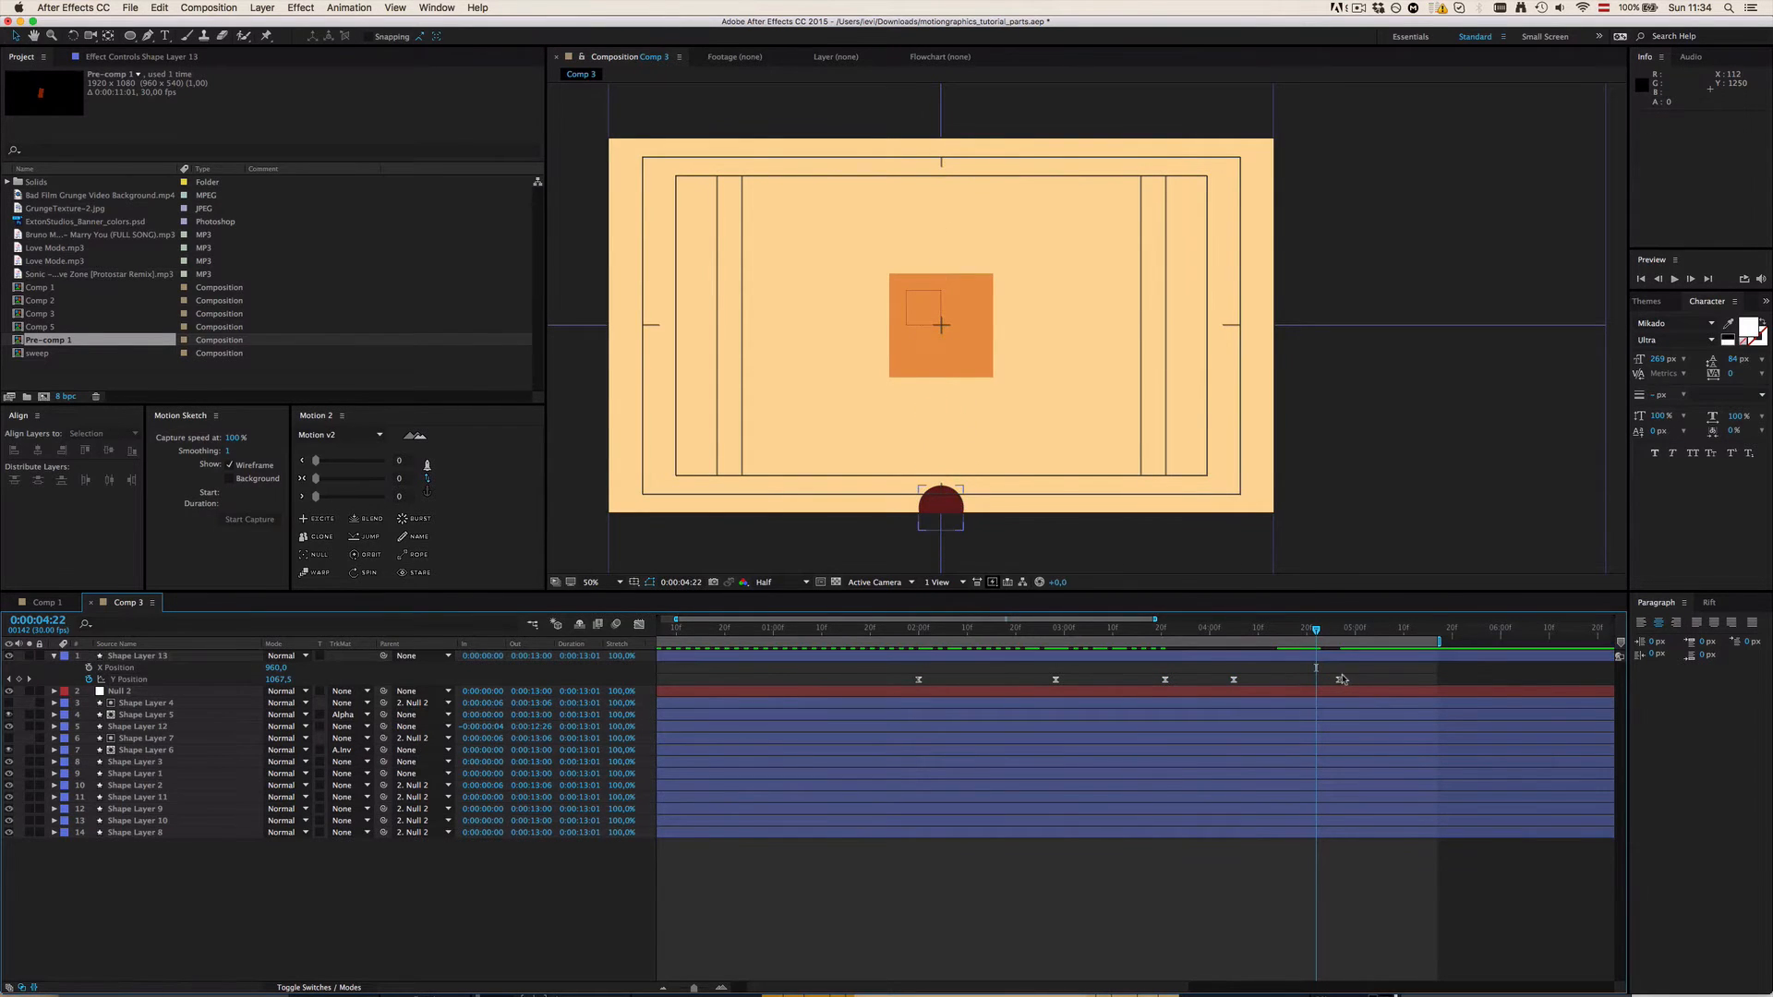
{"action": "left_click_drag", "start_coordinate": [1341, 680], "coordinate": [1322, 680]}
{"action": "left_click", "coordinate": [1271, 677]}
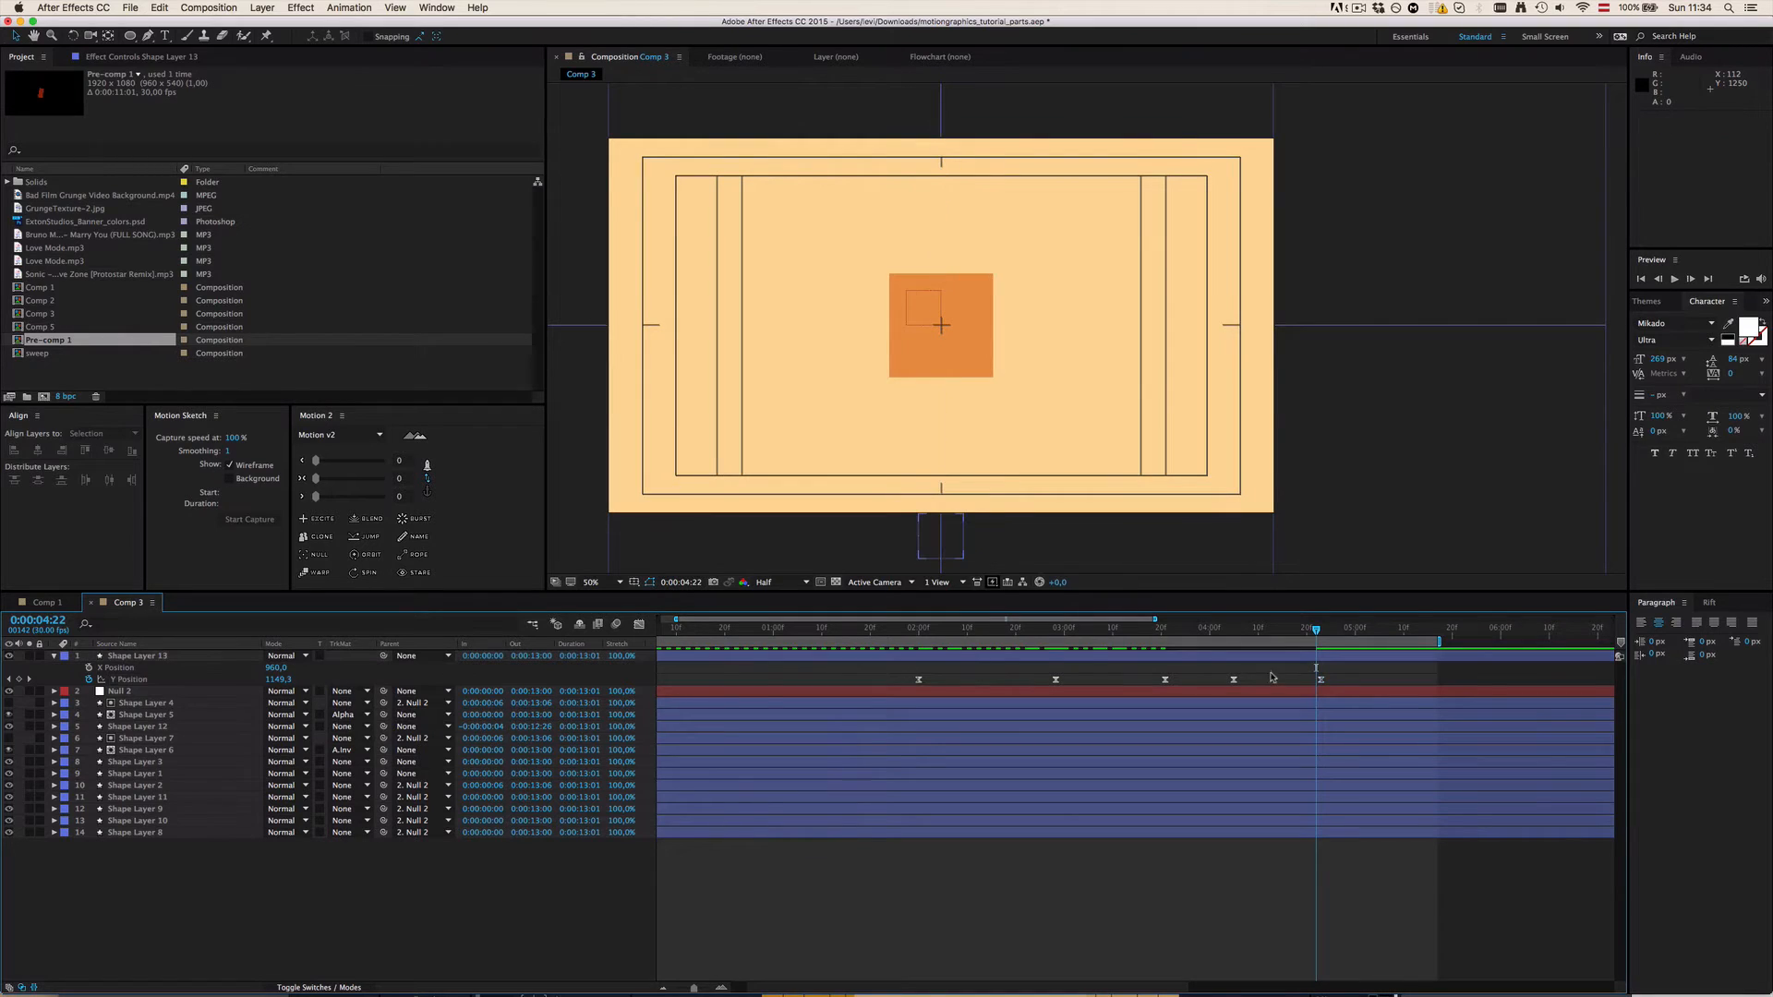
Step: Select all Y Position keyframes of Shape Layer 13, show their value graph, and preview the bounce from 0:00:03:06
{"action": "left_click", "coordinate": [1037, 673]}
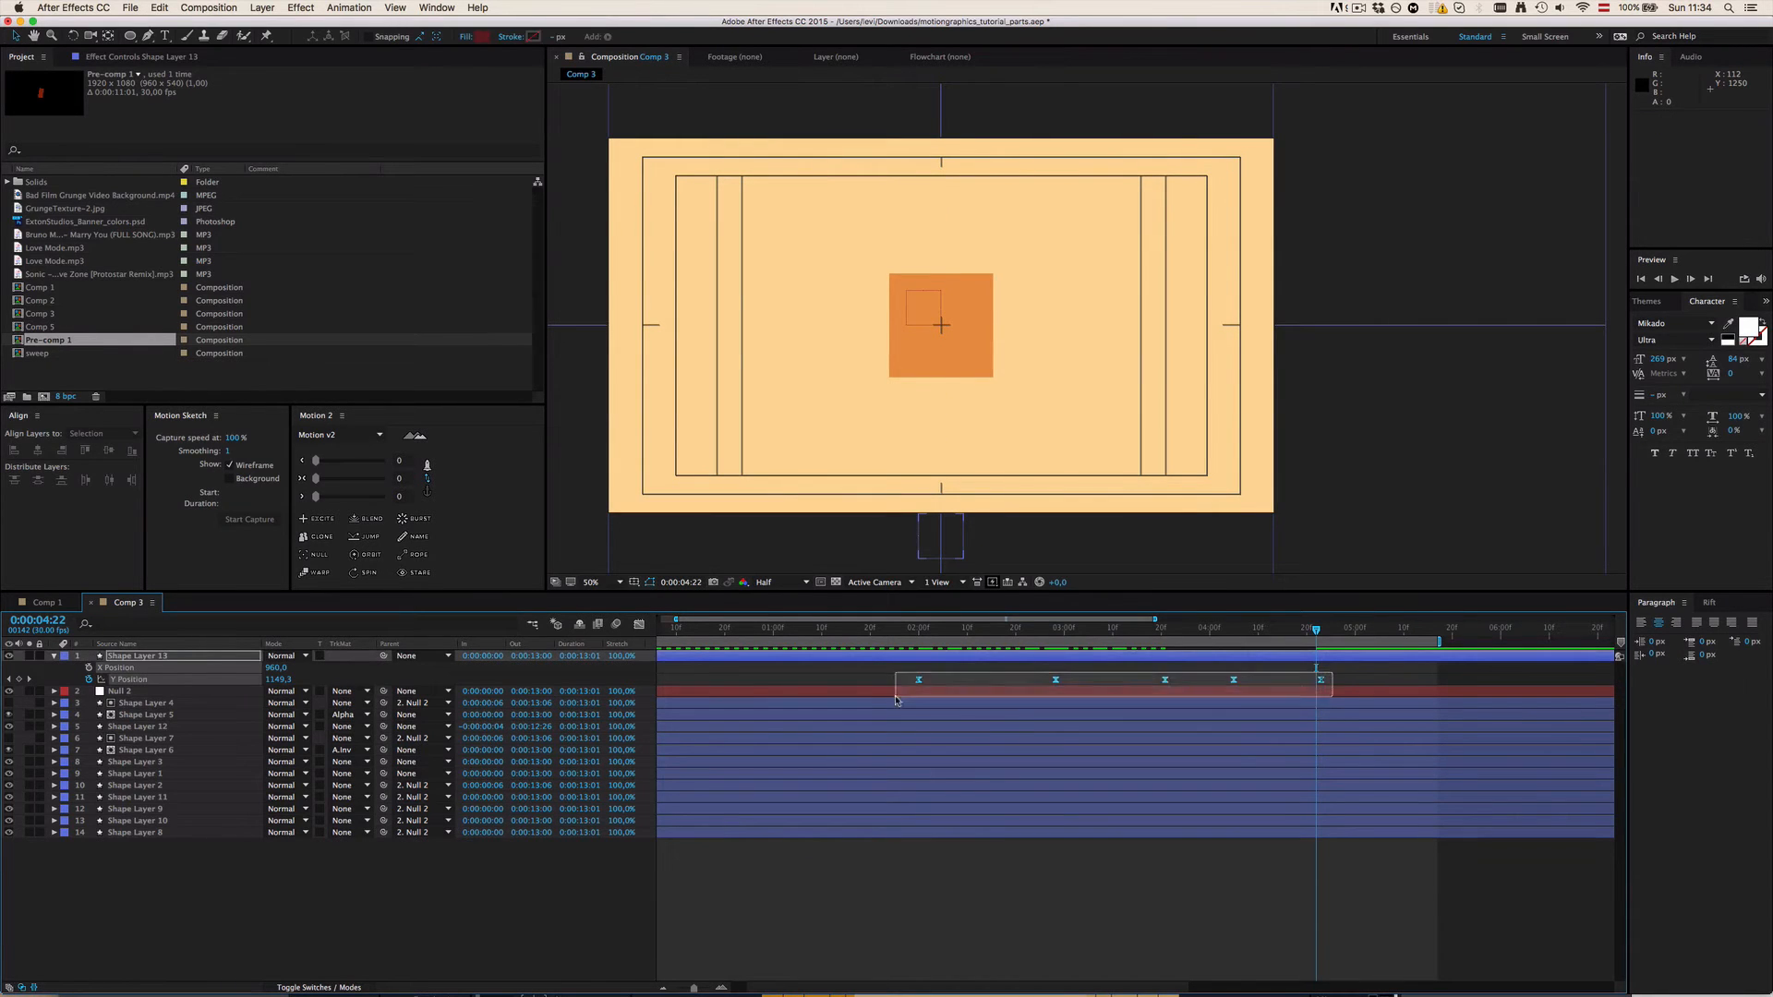
{"action": "left_click", "coordinate": [639, 623]}
{"action": "left_click_drag", "start_coordinate": [1106, 636], "coordinate": [1095, 636]}
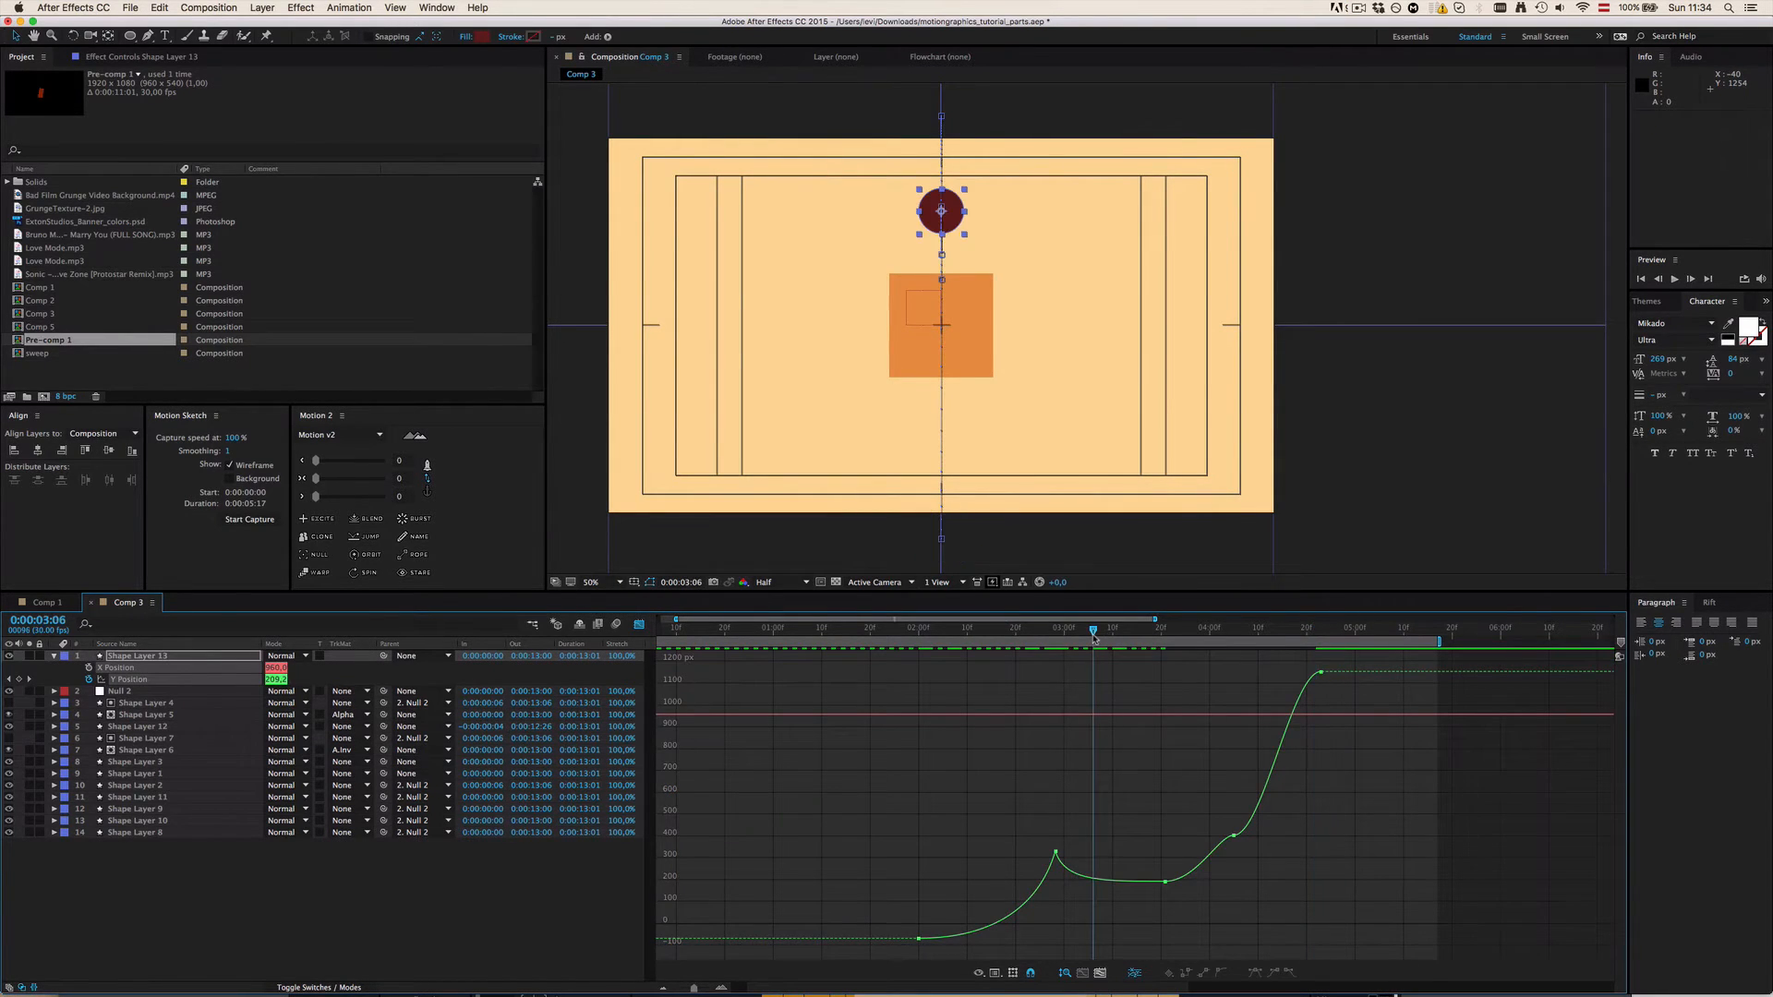
{"action": "key", "text": "space"}
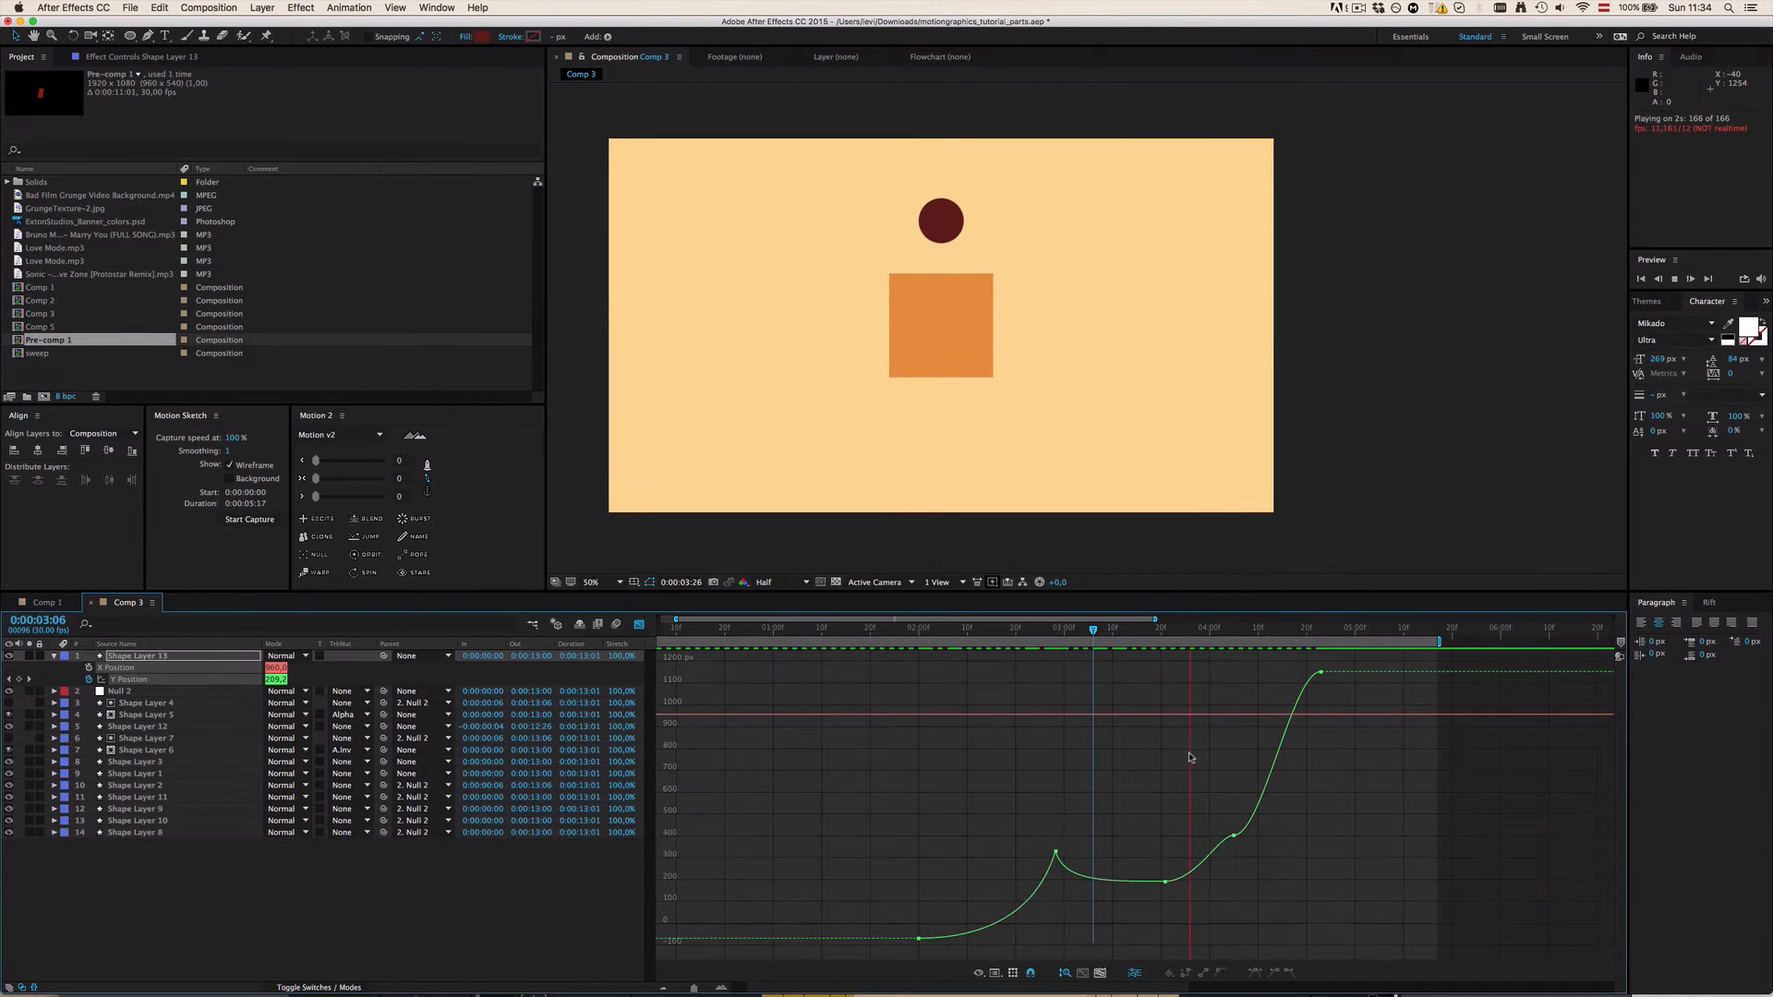
{"action": "key", "text": "space"}
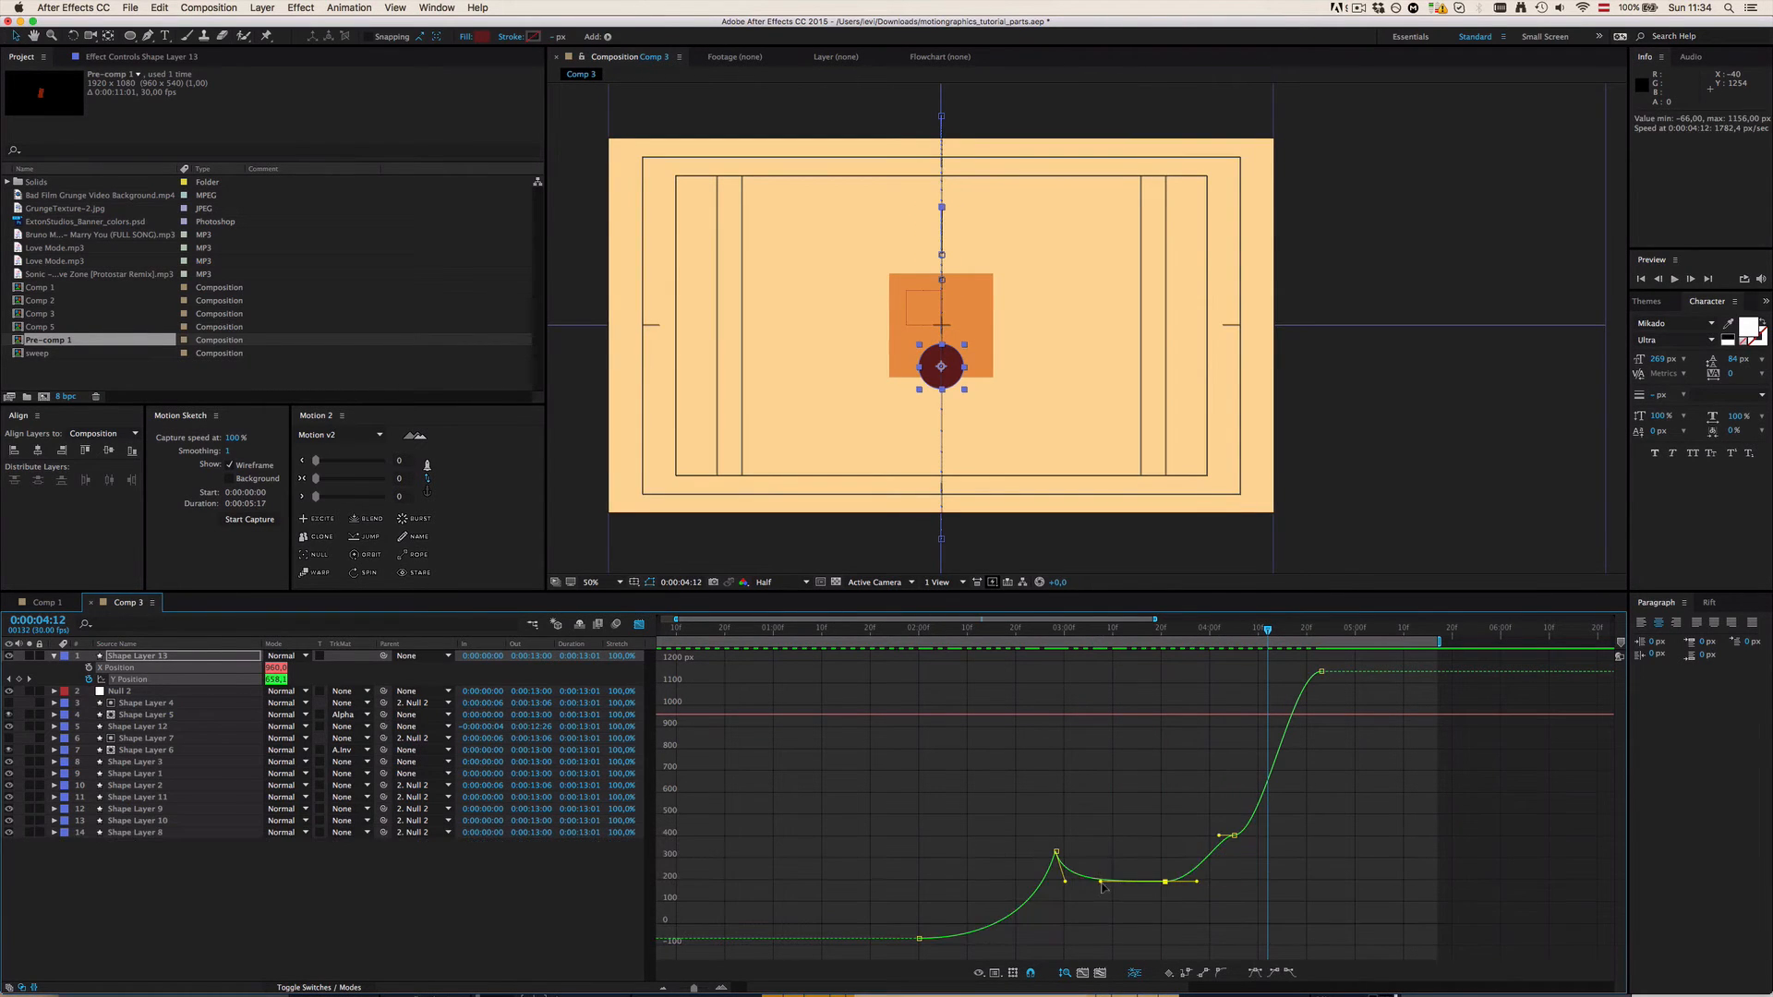
Step: Shorten the incoming handle of the middle Y Position keyframe, move that keyframe slightly earlier, and save the project
{"action": "left_click_drag", "start_coordinate": [1101, 882], "coordinate": [1125, 882]}
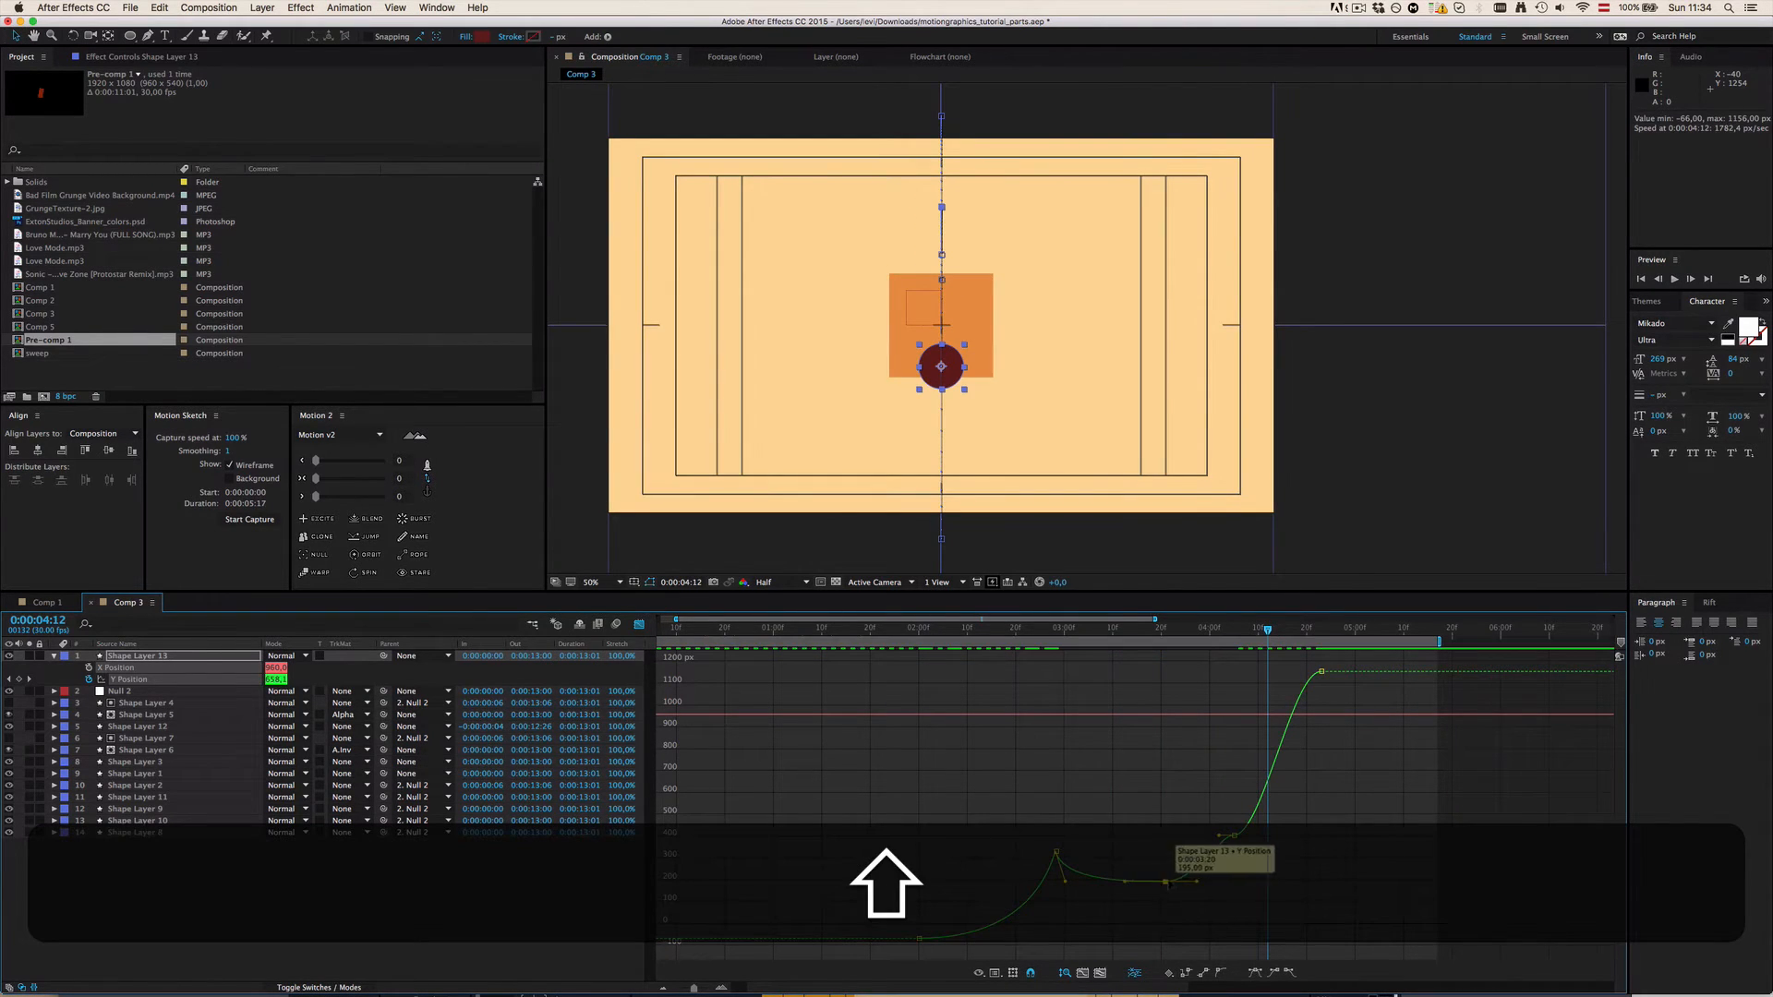
{"action": "left_click", "coordinate": [639, 626]}
{"action": "left_click_drag", "start_coordinate": [1164, 681], "coordinate": [1156, 682]}
{"action": "left_click_drag", "start_coordinate": [1354, 682], "coordinate": [851, 681]}
{"action": "key", "text": "super+s"}
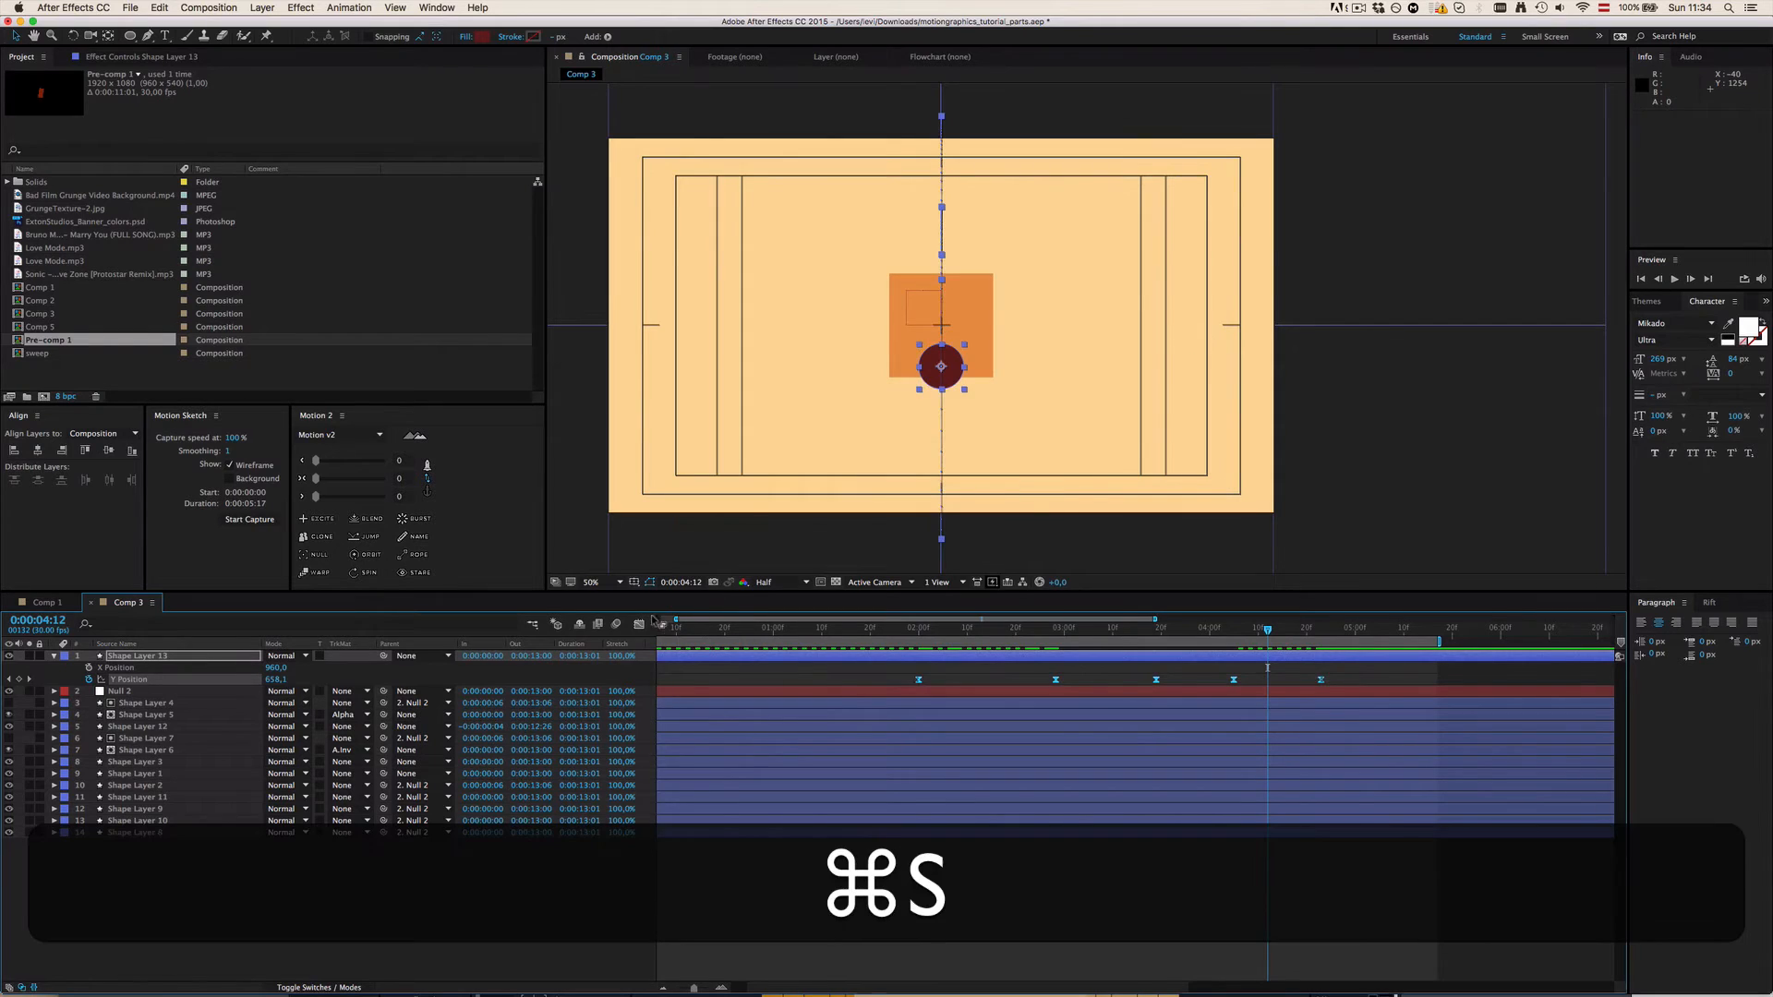
Step: Show the Y Position curve in the graph editor and preview the drop and bounce from 0:00:02:02
{"action": "left_click", "coordinate": [639, 625]}
{"action": "left_click", "coordinate": [930, 634]}
{"action": "key", "text": "space"}
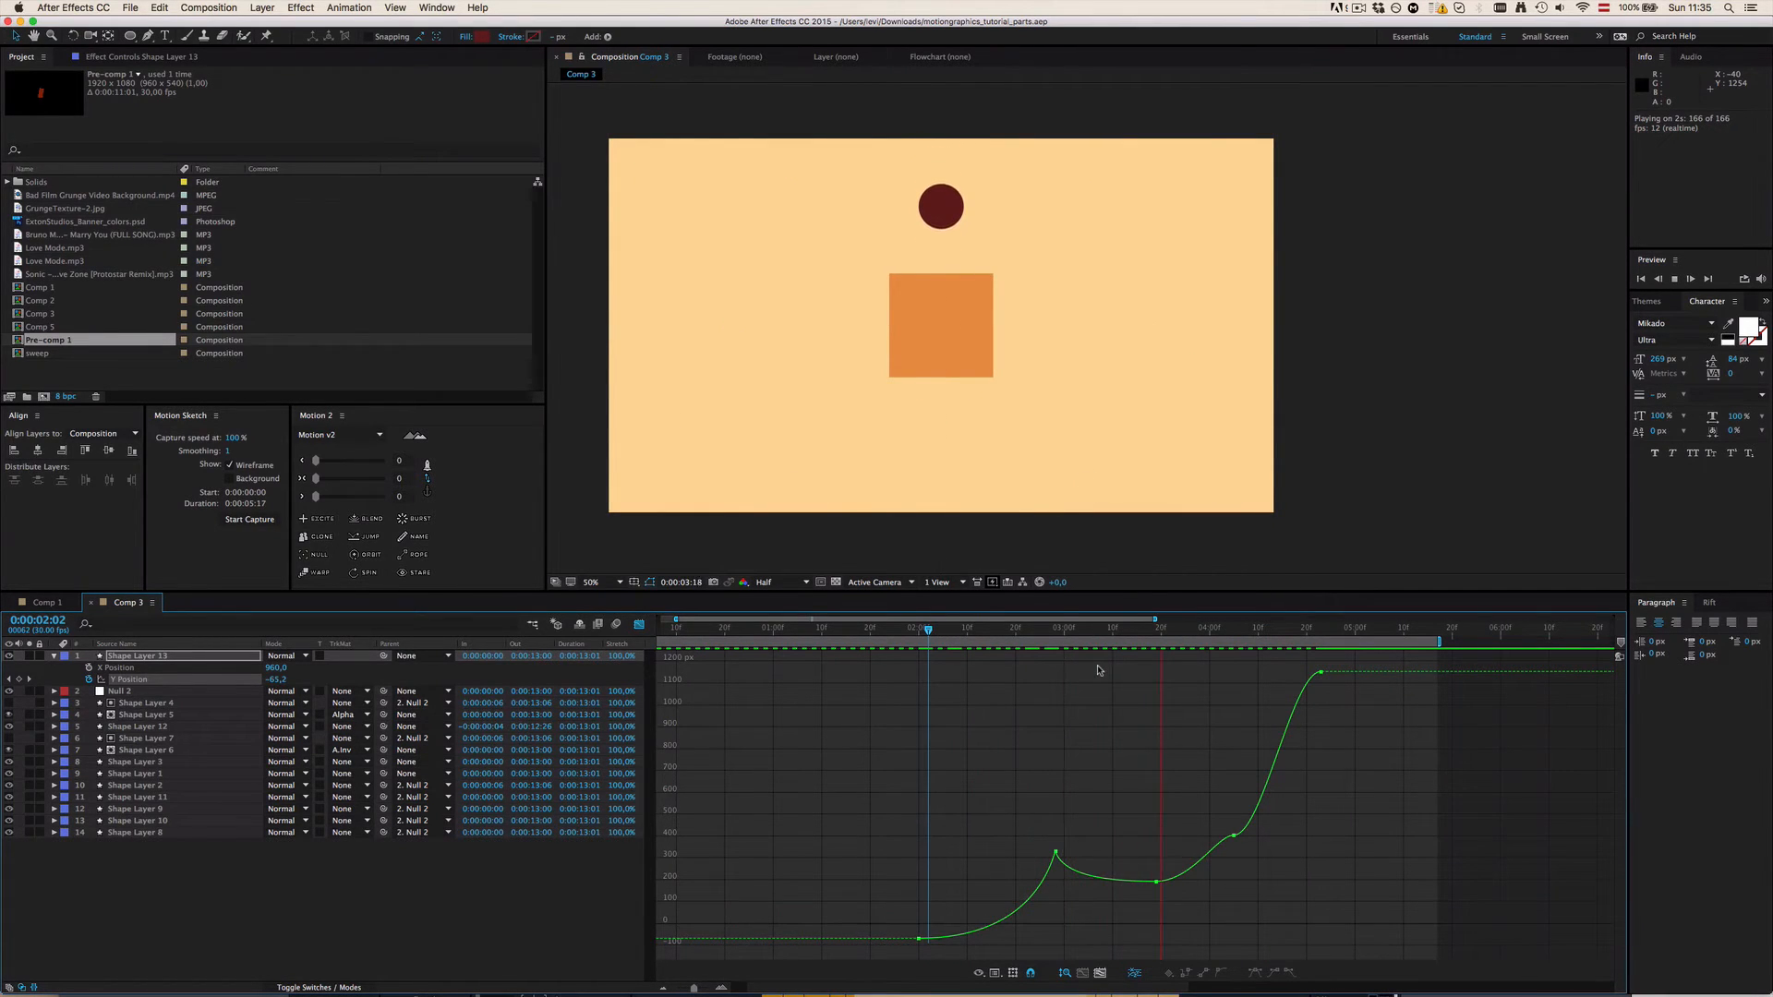
{"action": "key", "text": "space"}
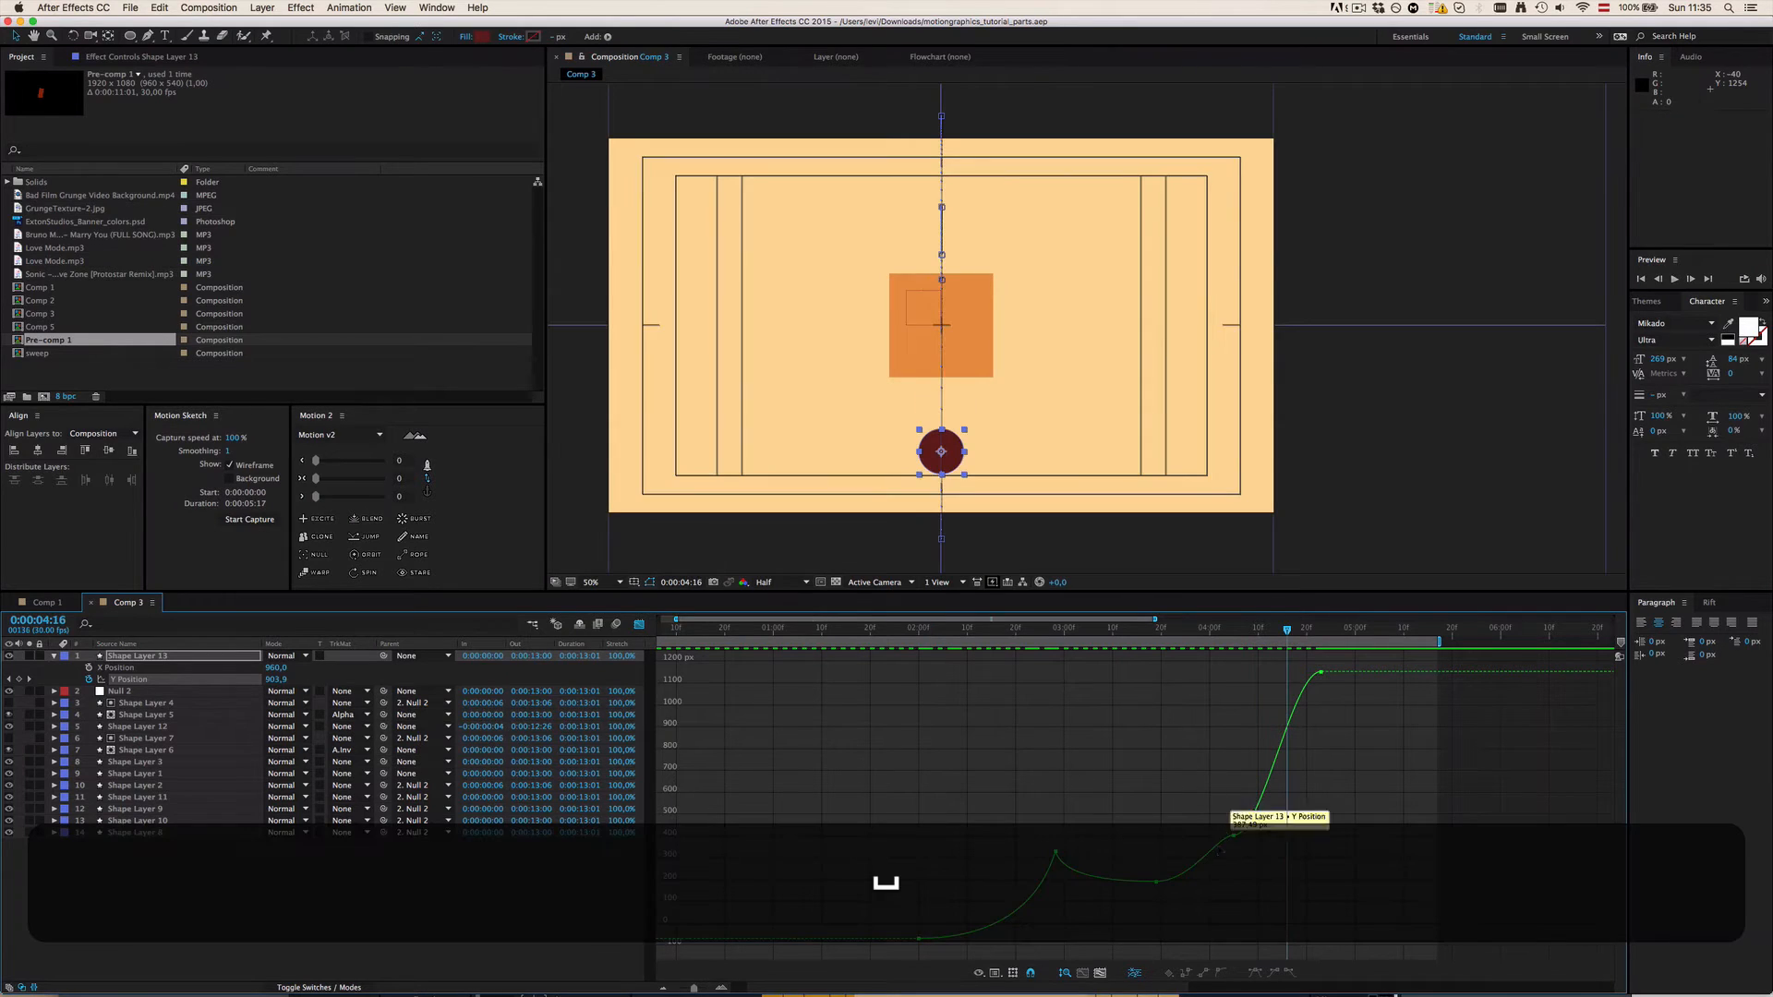
{"action": "left_click", "coordinate": [1139, 635]}
{"action": "key", "text": "space"}
{"action": "key", "text": "space"}
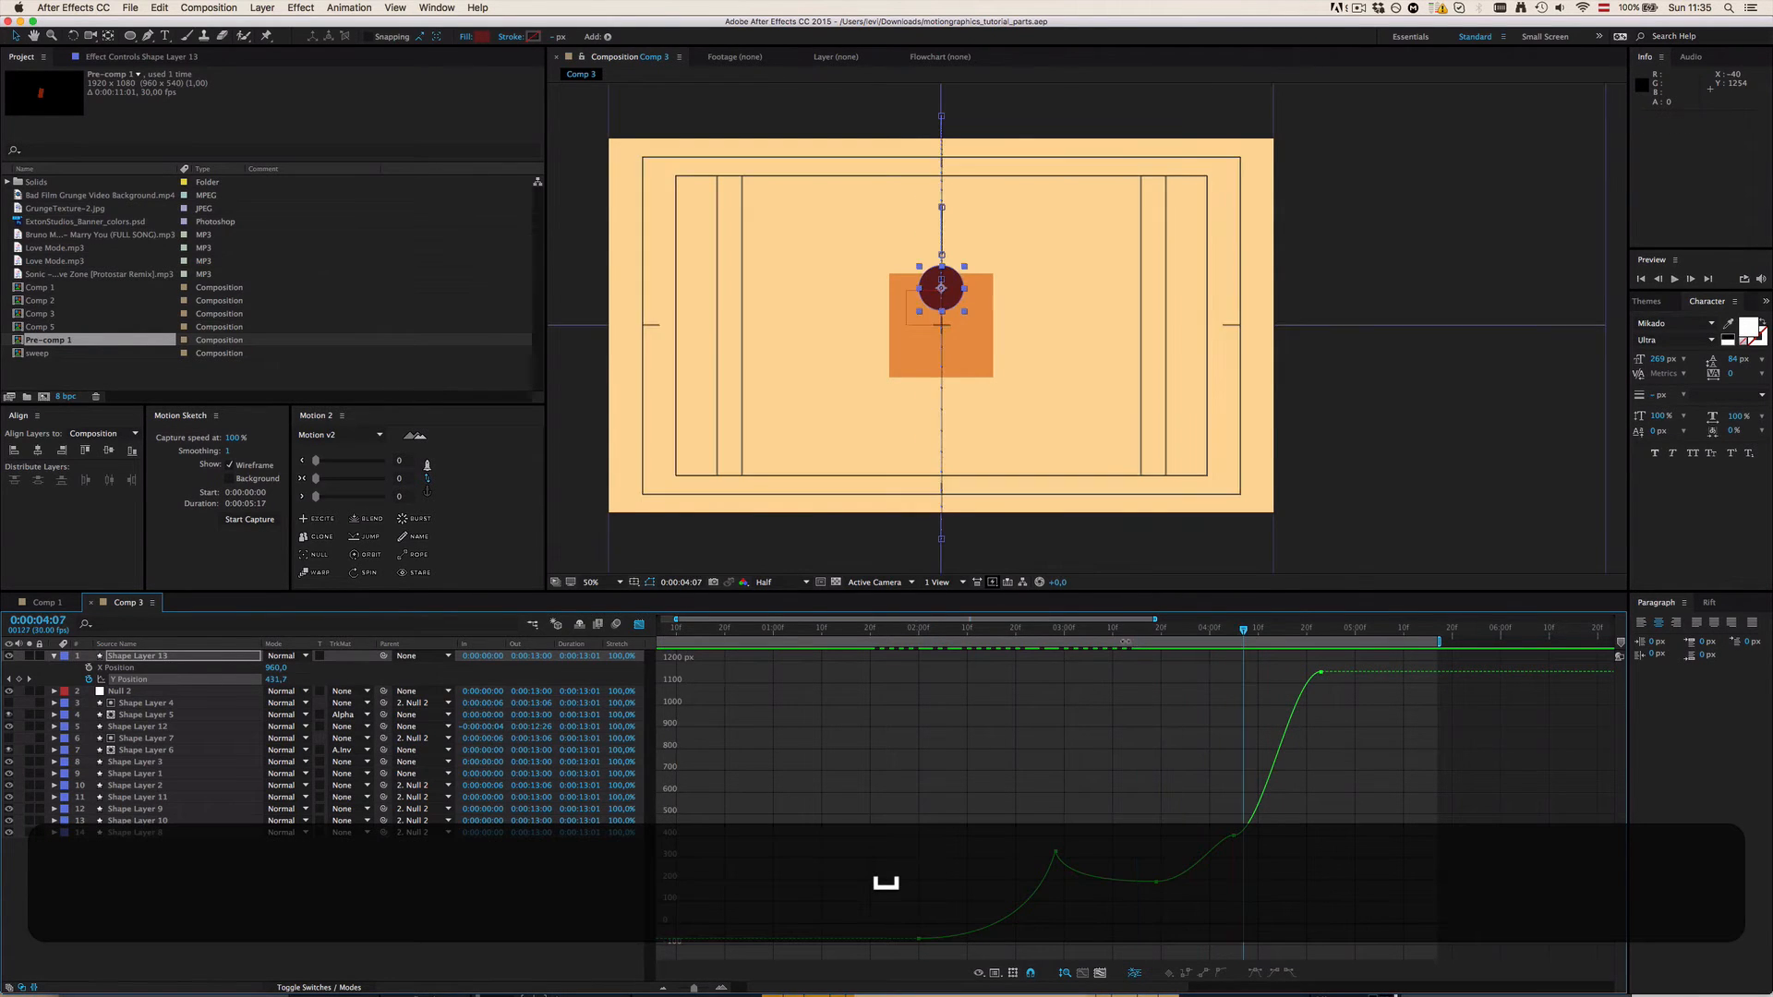
Step: Preview the bounce from 0:00:03:09 and move the middle Y Position keyframe earlier to 0:00:03:16, keeping its 195 px value
{"action": "left_click_drag", "start_coordinate": [1139, 691], "coordinate": [1109, 702]}
{"action": "key", "text": "space"}
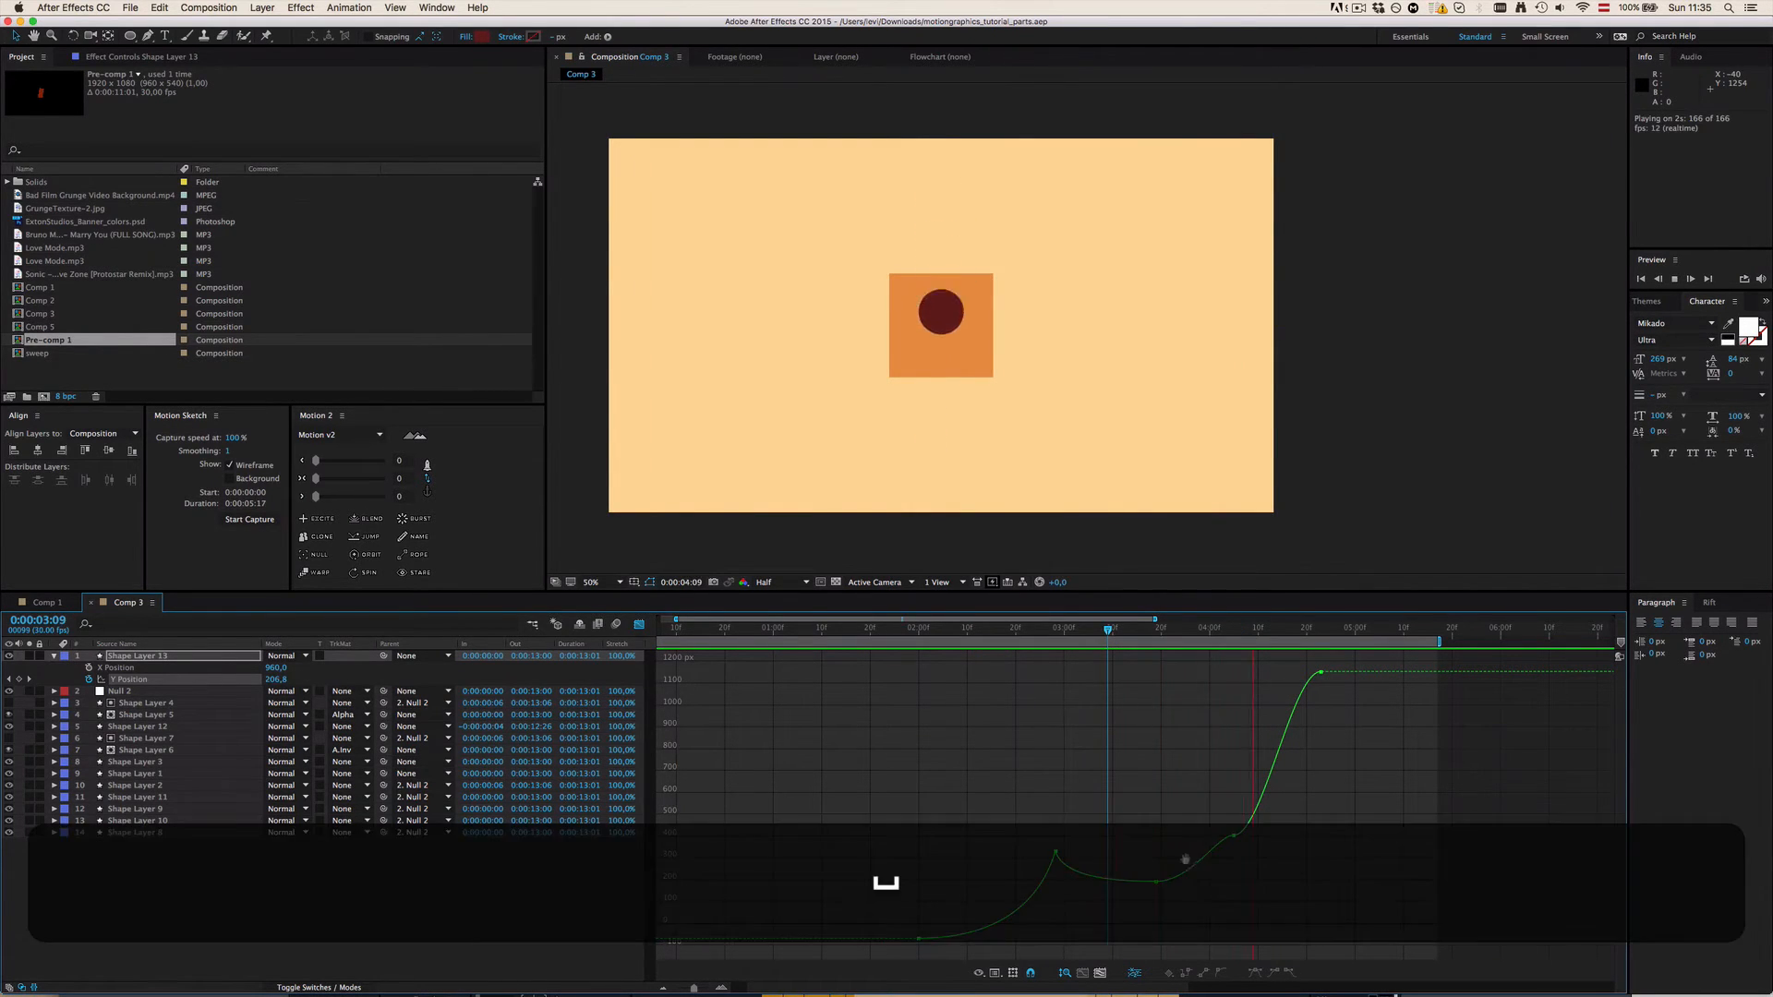
{"action": "key", "text": "space"}
{"action": "key", "text": "Up"}
{"action": "left_click", "coordinate": [1143, 882]}
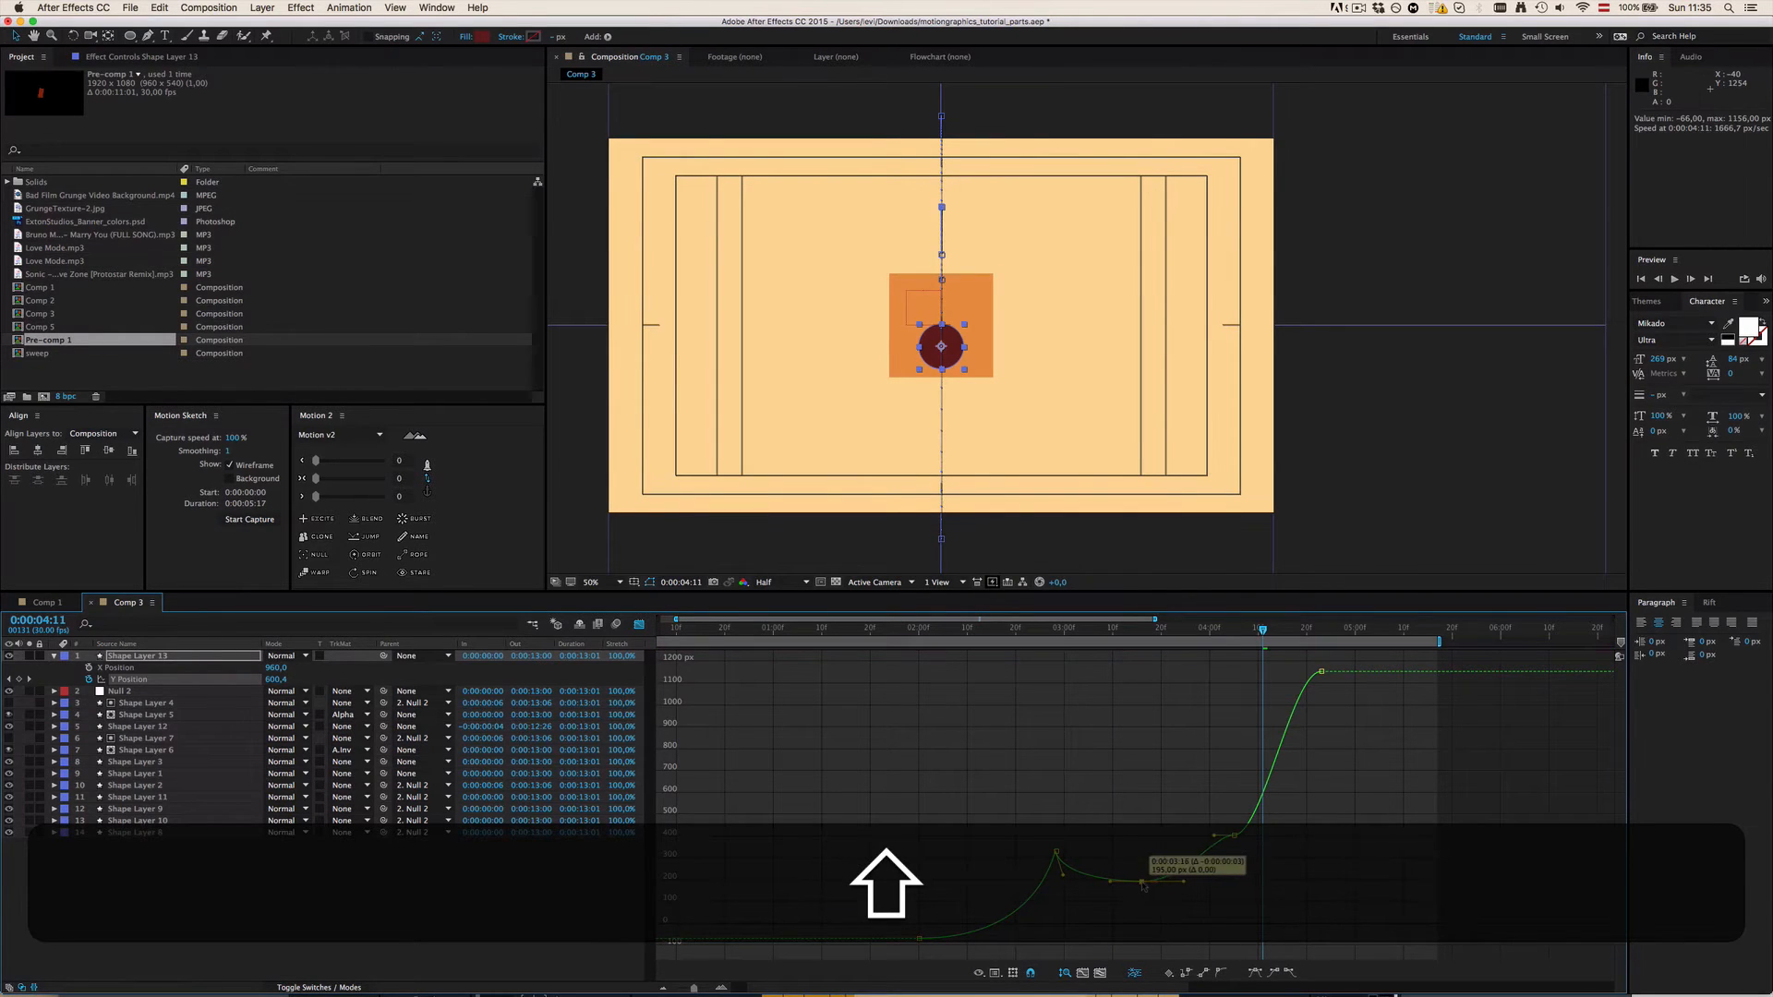
Step: Break the fourth Y Position keyframe's handles into a sharp corner and pull the last keyframe's incoming handle down for an accelerating fall
{"action": "left_click", "coordinate": [1219, 837]}
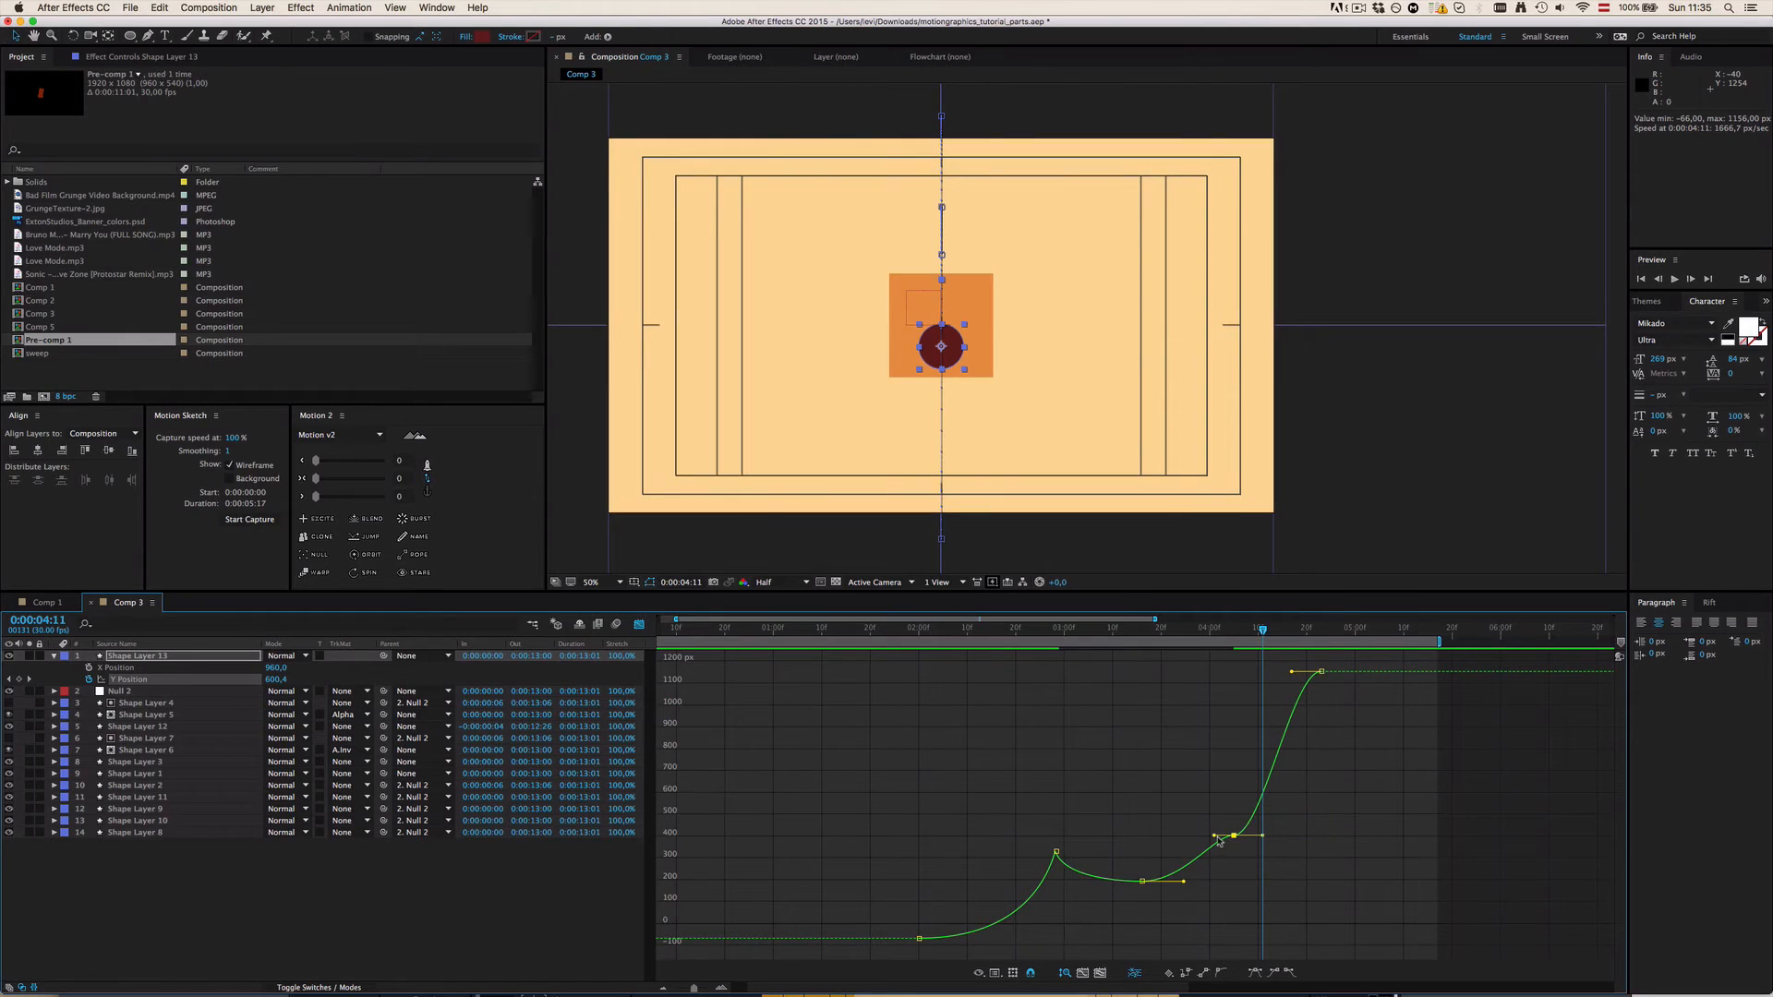
{"action": "left_click_drag", "start_coordinate": [1220, 839], "coordinate": [1283, 828]}
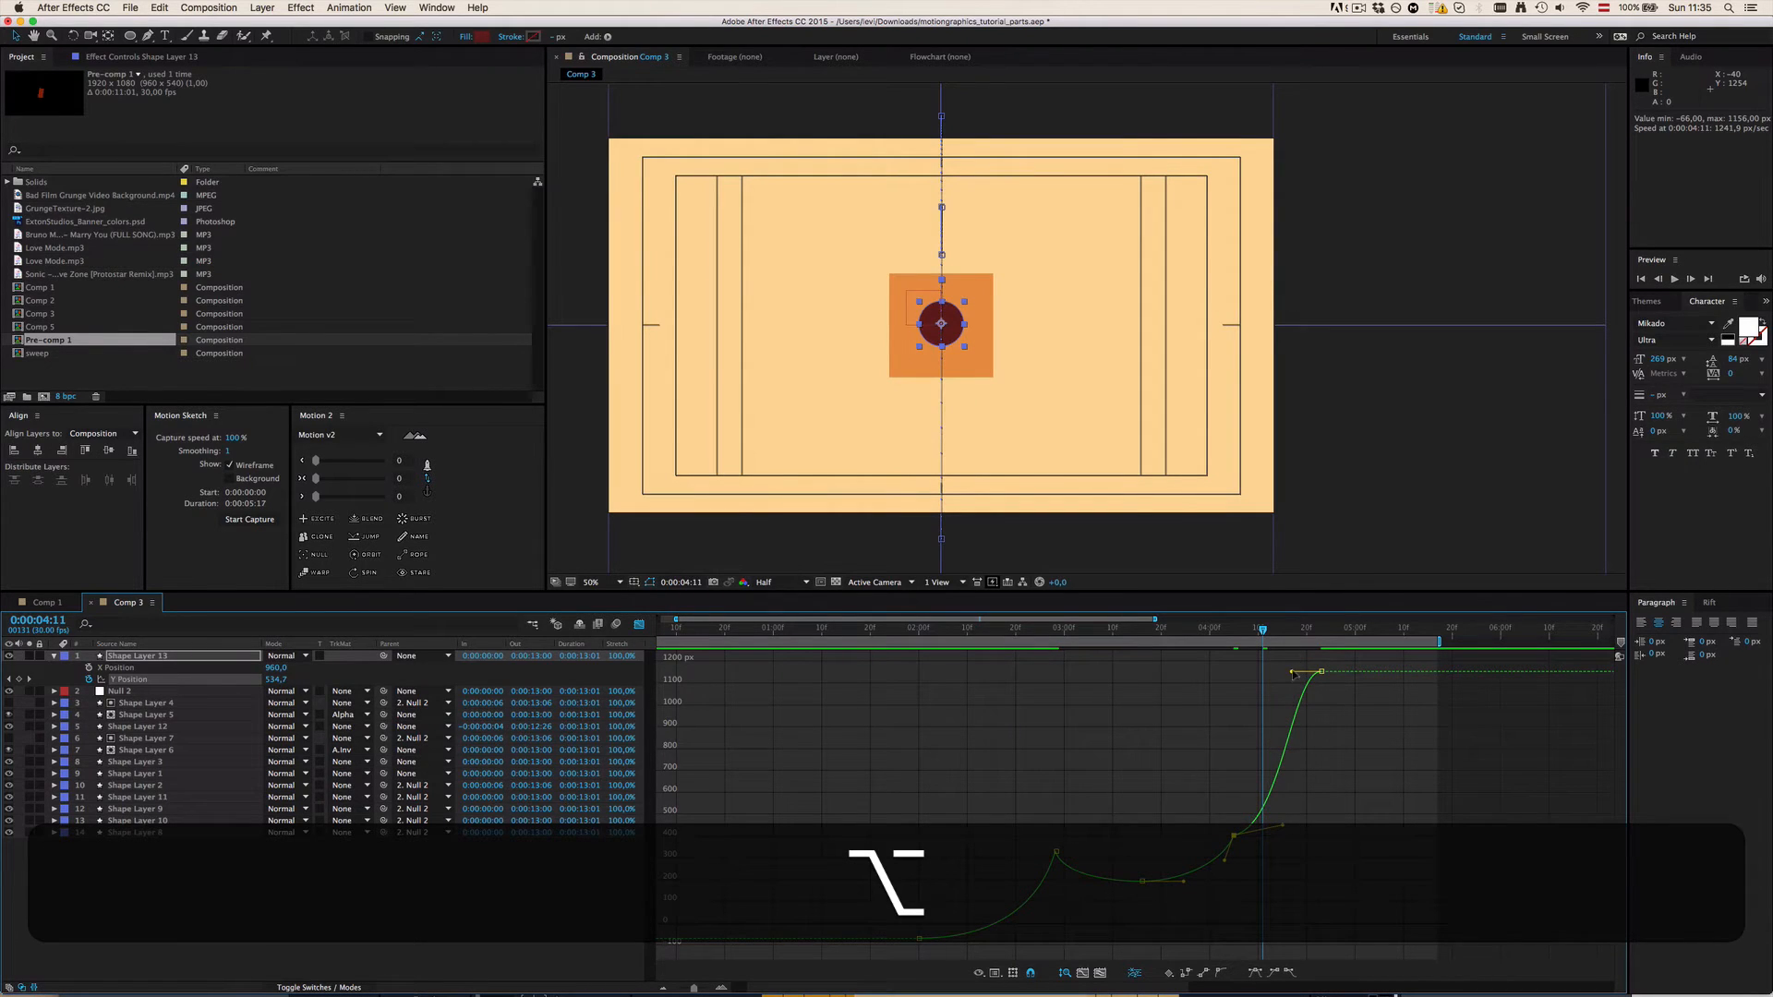
{"action": "left_click_drag", "start_coordinate": [1294, 675], "coordinate": [1319, 775]}
{"action": "left_click", "coordinate": [1056, 783]}
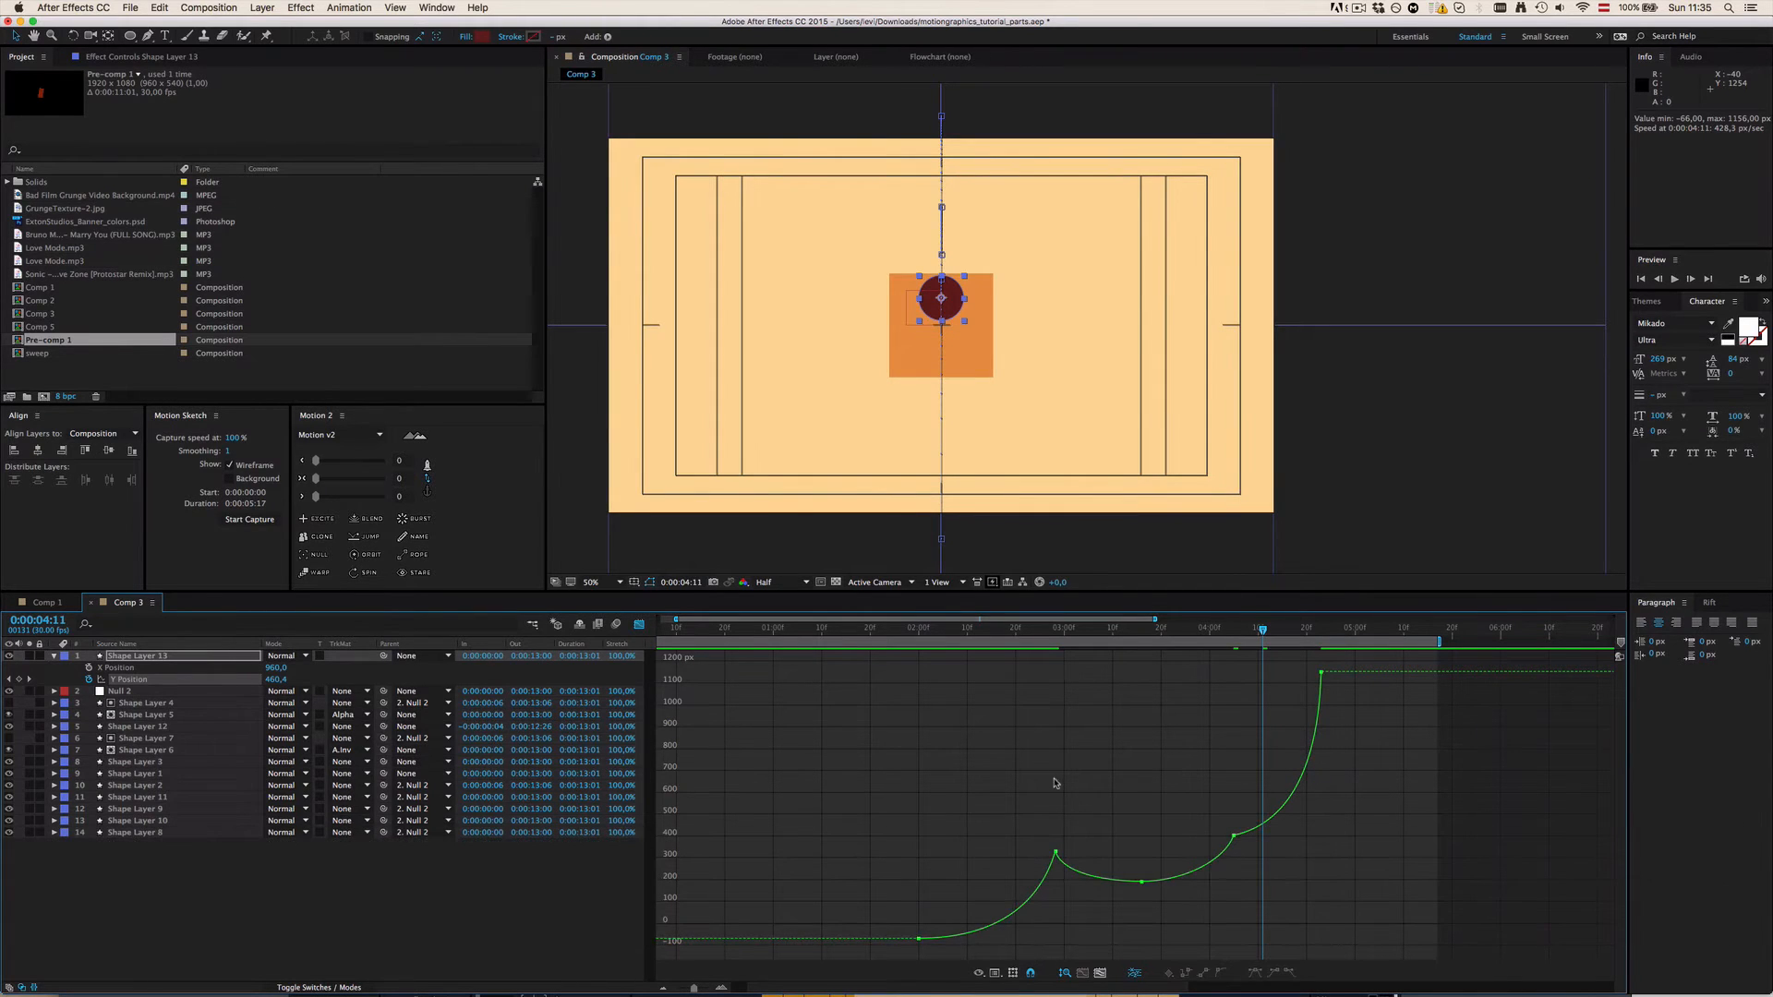
Step: Scrub through the reshaped Y Position curve and preview the full drop, bounce and fall from 0:00:02:03
{"action": "left_click", "coordinate": [933, 632]}
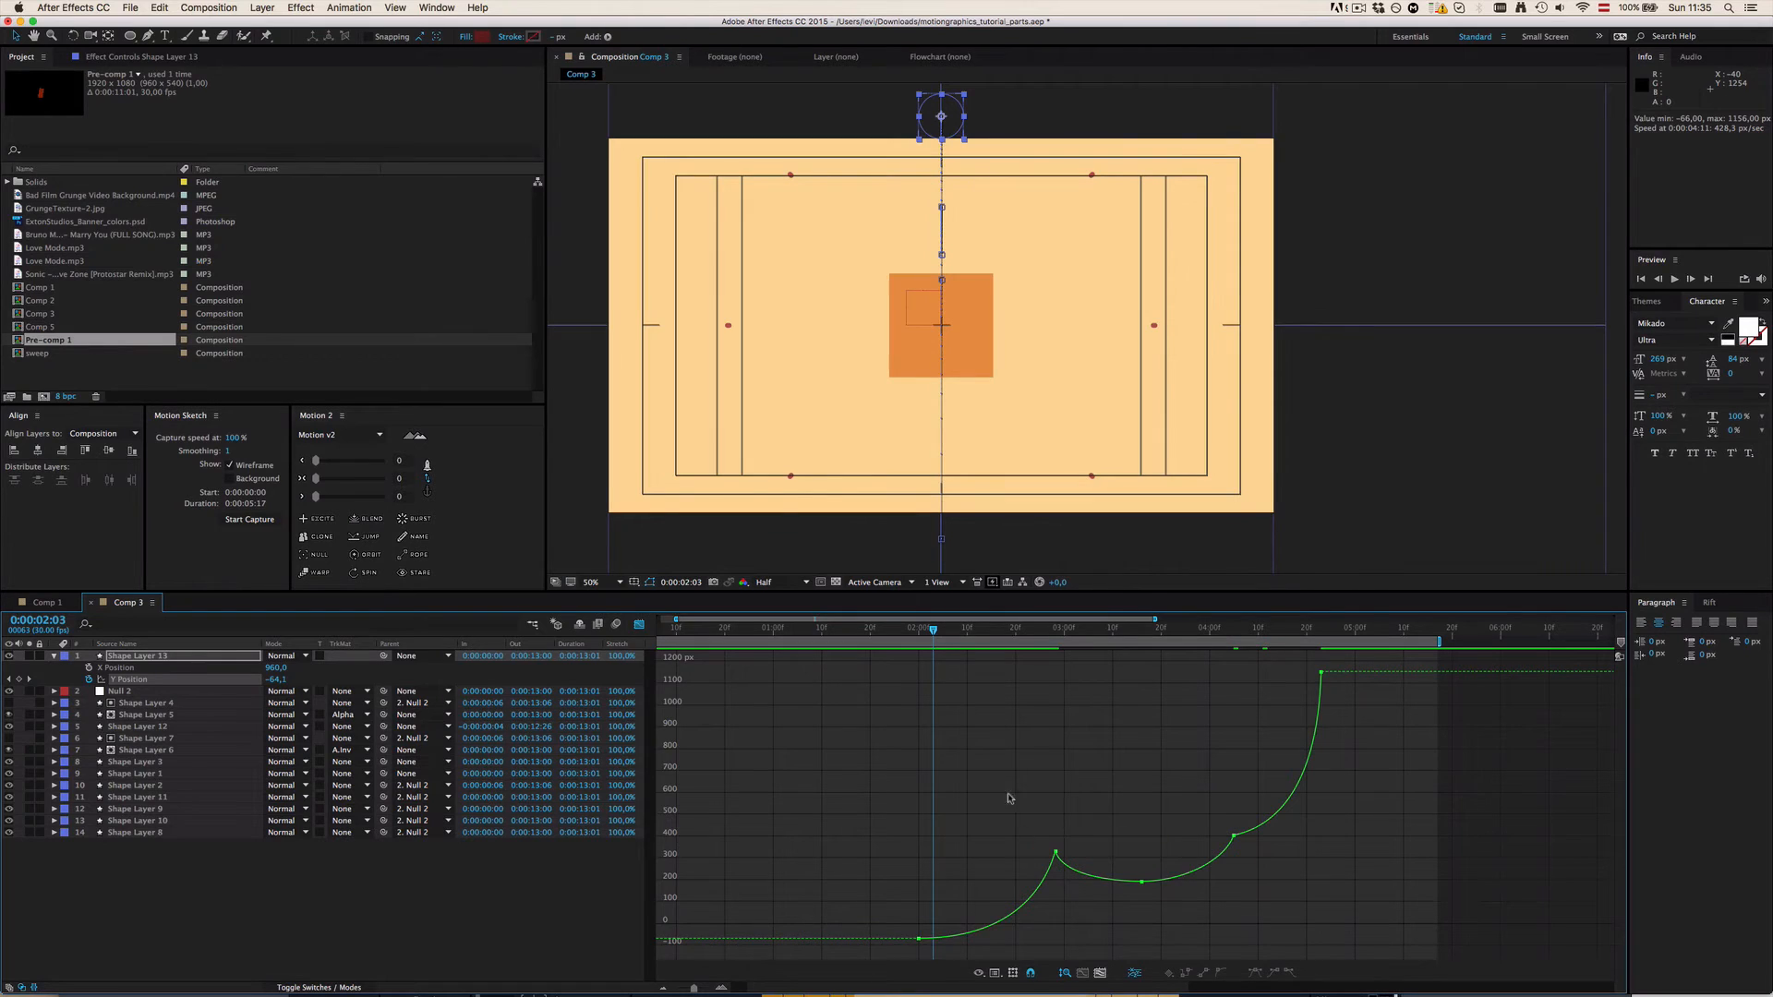
{"action": "left_click_drag", "start_coordinate": [931, 637], "coordinate": [919, 633]}
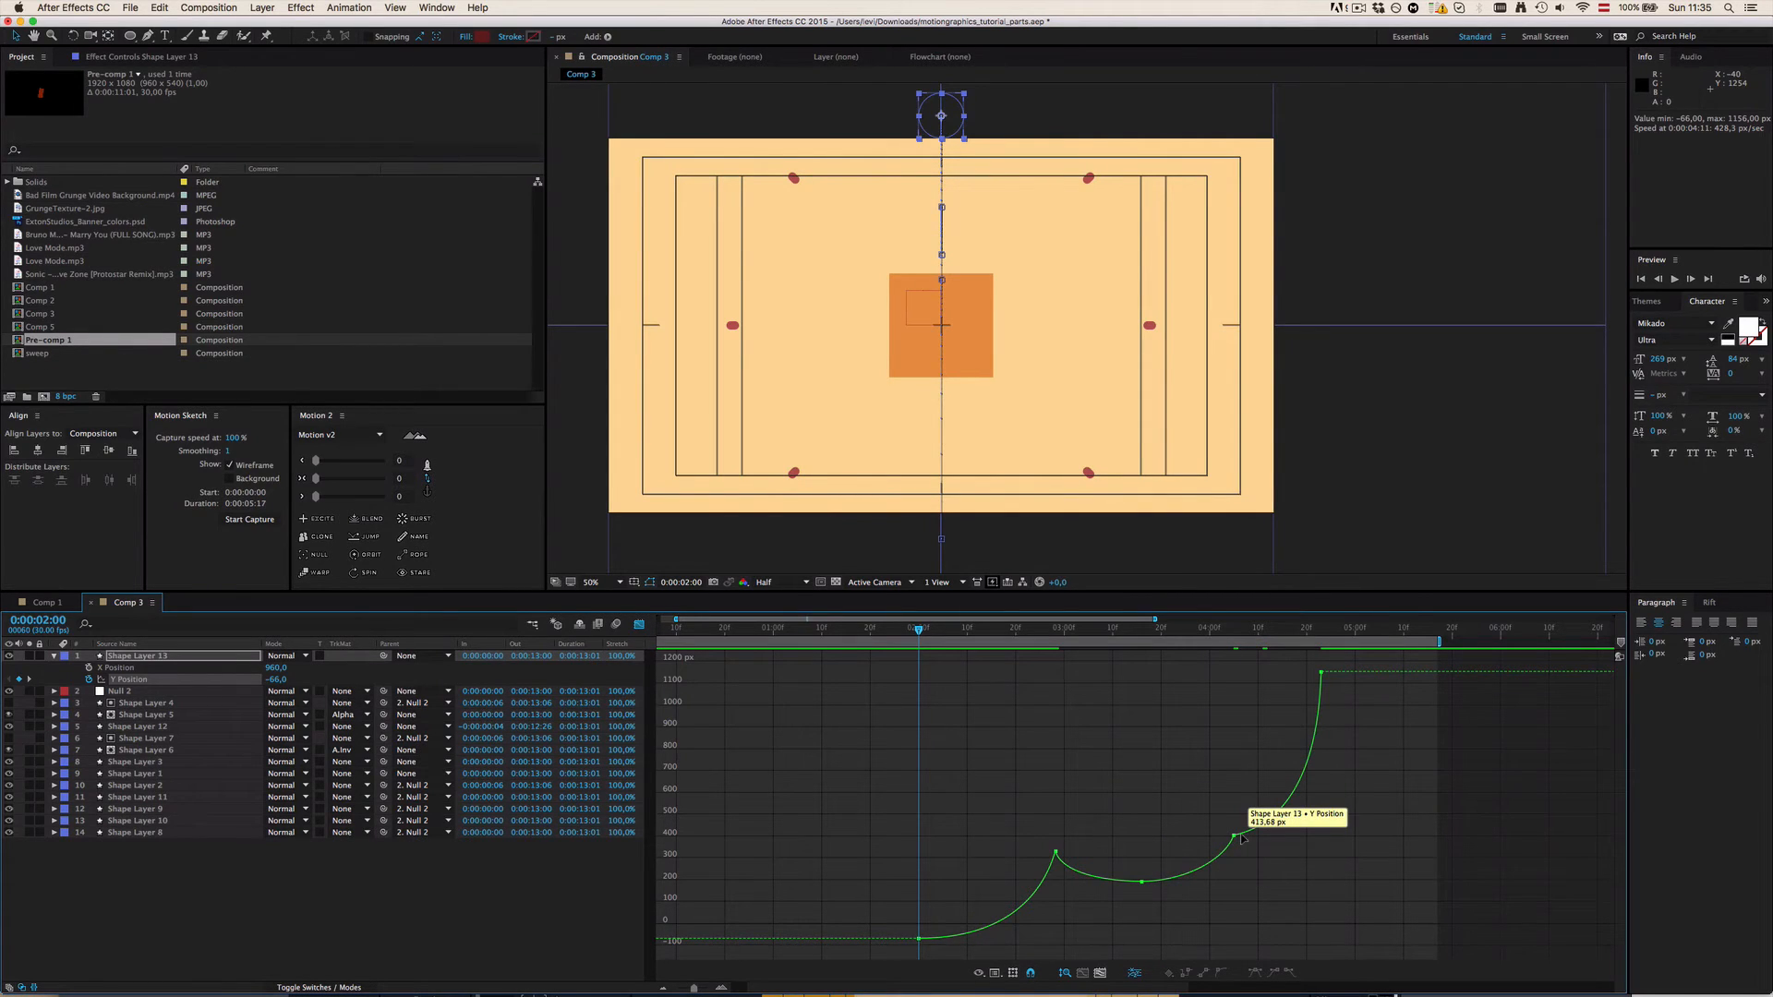
{"action": "left_click", "coordinate": [1229, 632]}
{"action": "left_click_drag", "start_coordinate": [1229, 633], "coordinate": [974, 717]}
{"action": "key", "text": "space"}
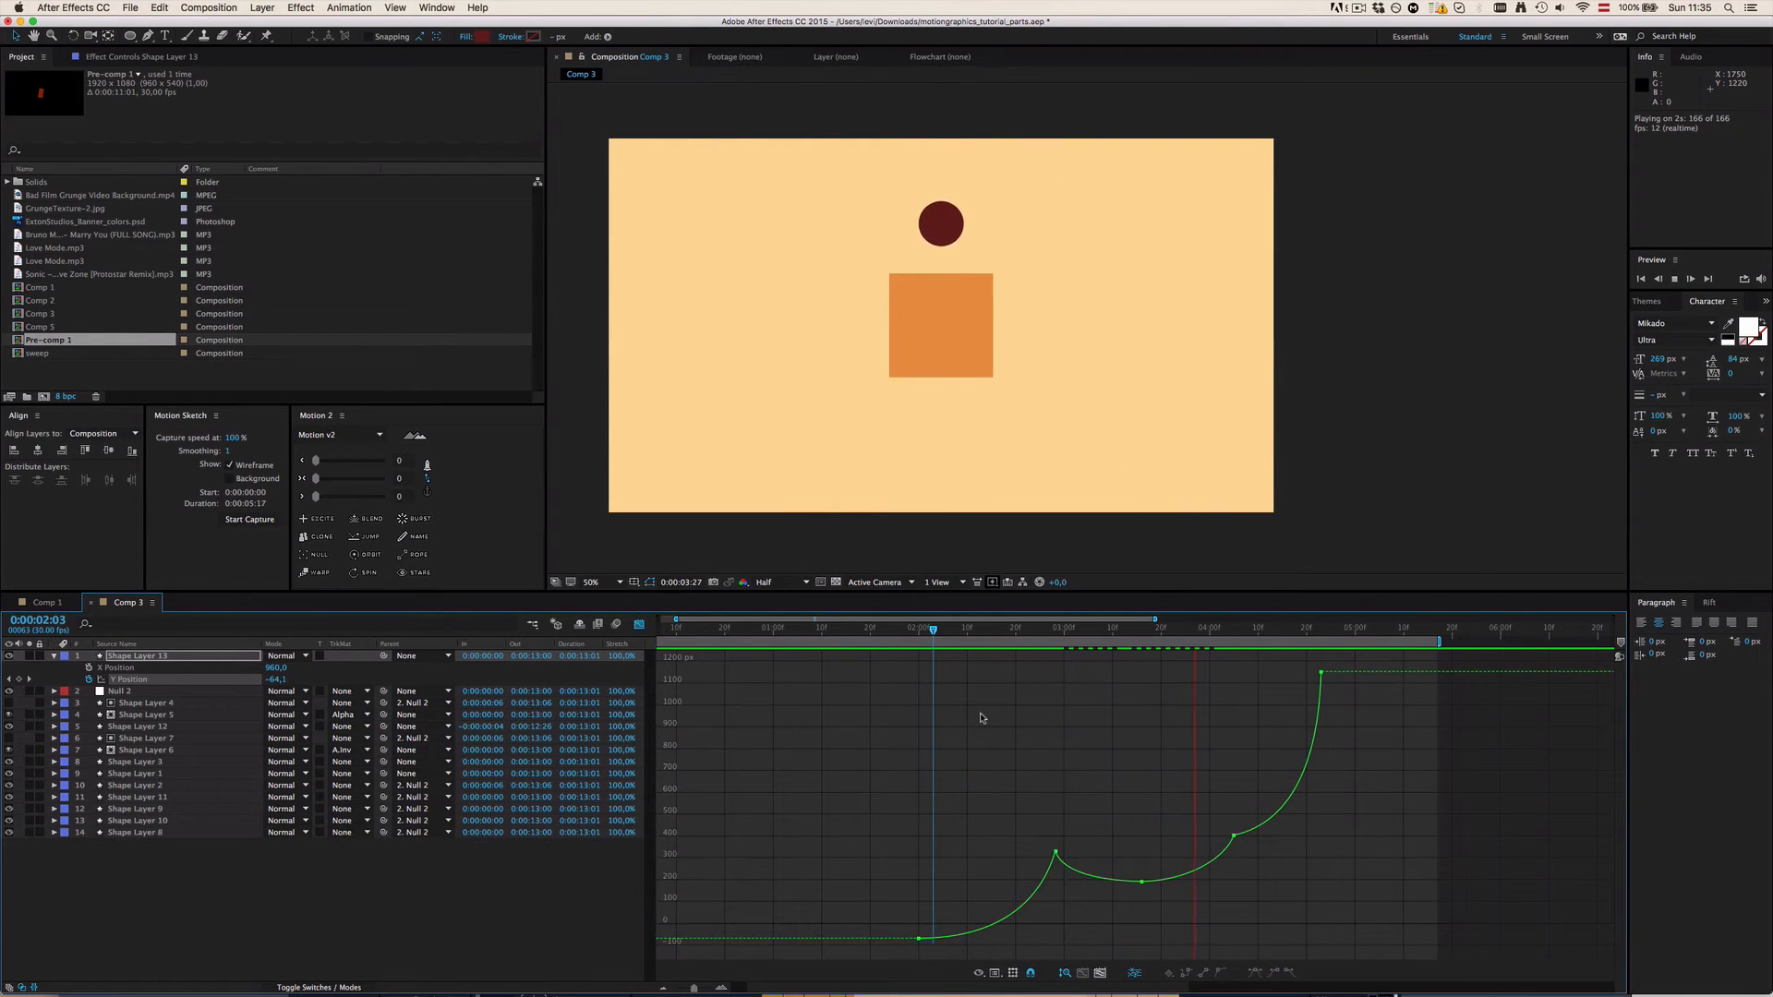
{"action": "key", "text": "space"}
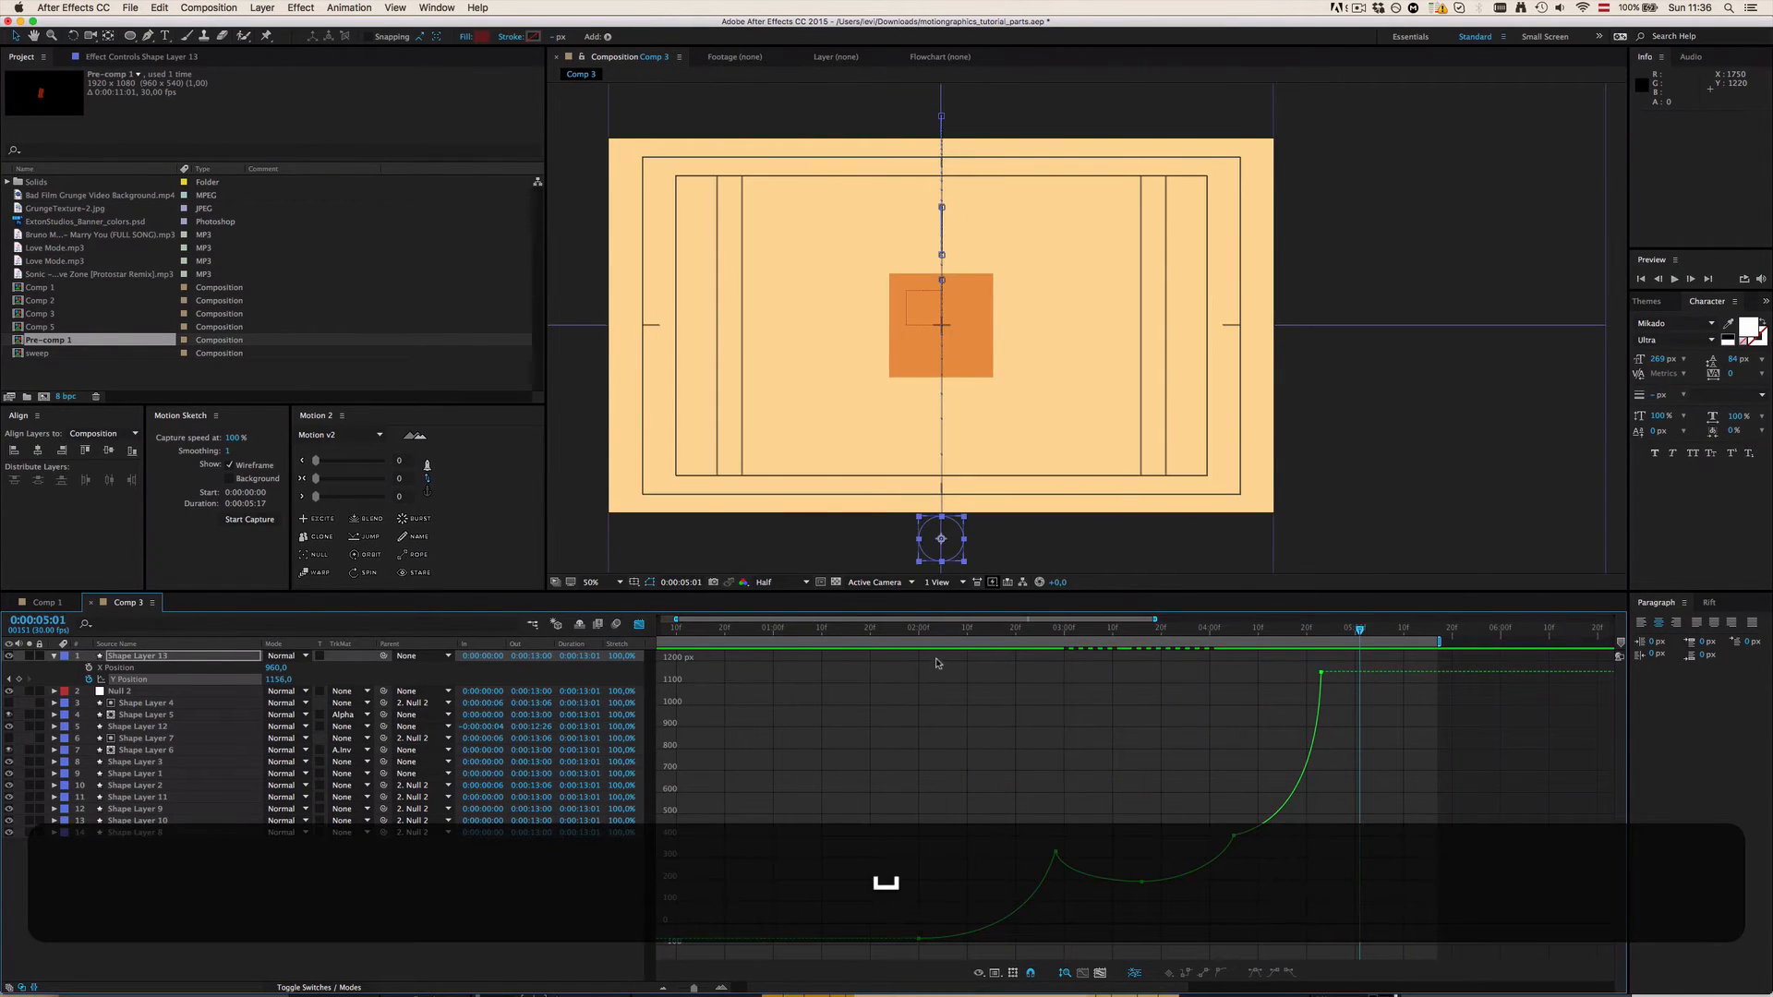
Step: In the keyframe view, compress all five Y Position keyframes proportionally so the last one lands shortly after 0:00:04:00
{"action": "left_click", "coordinate": [639, 624]}
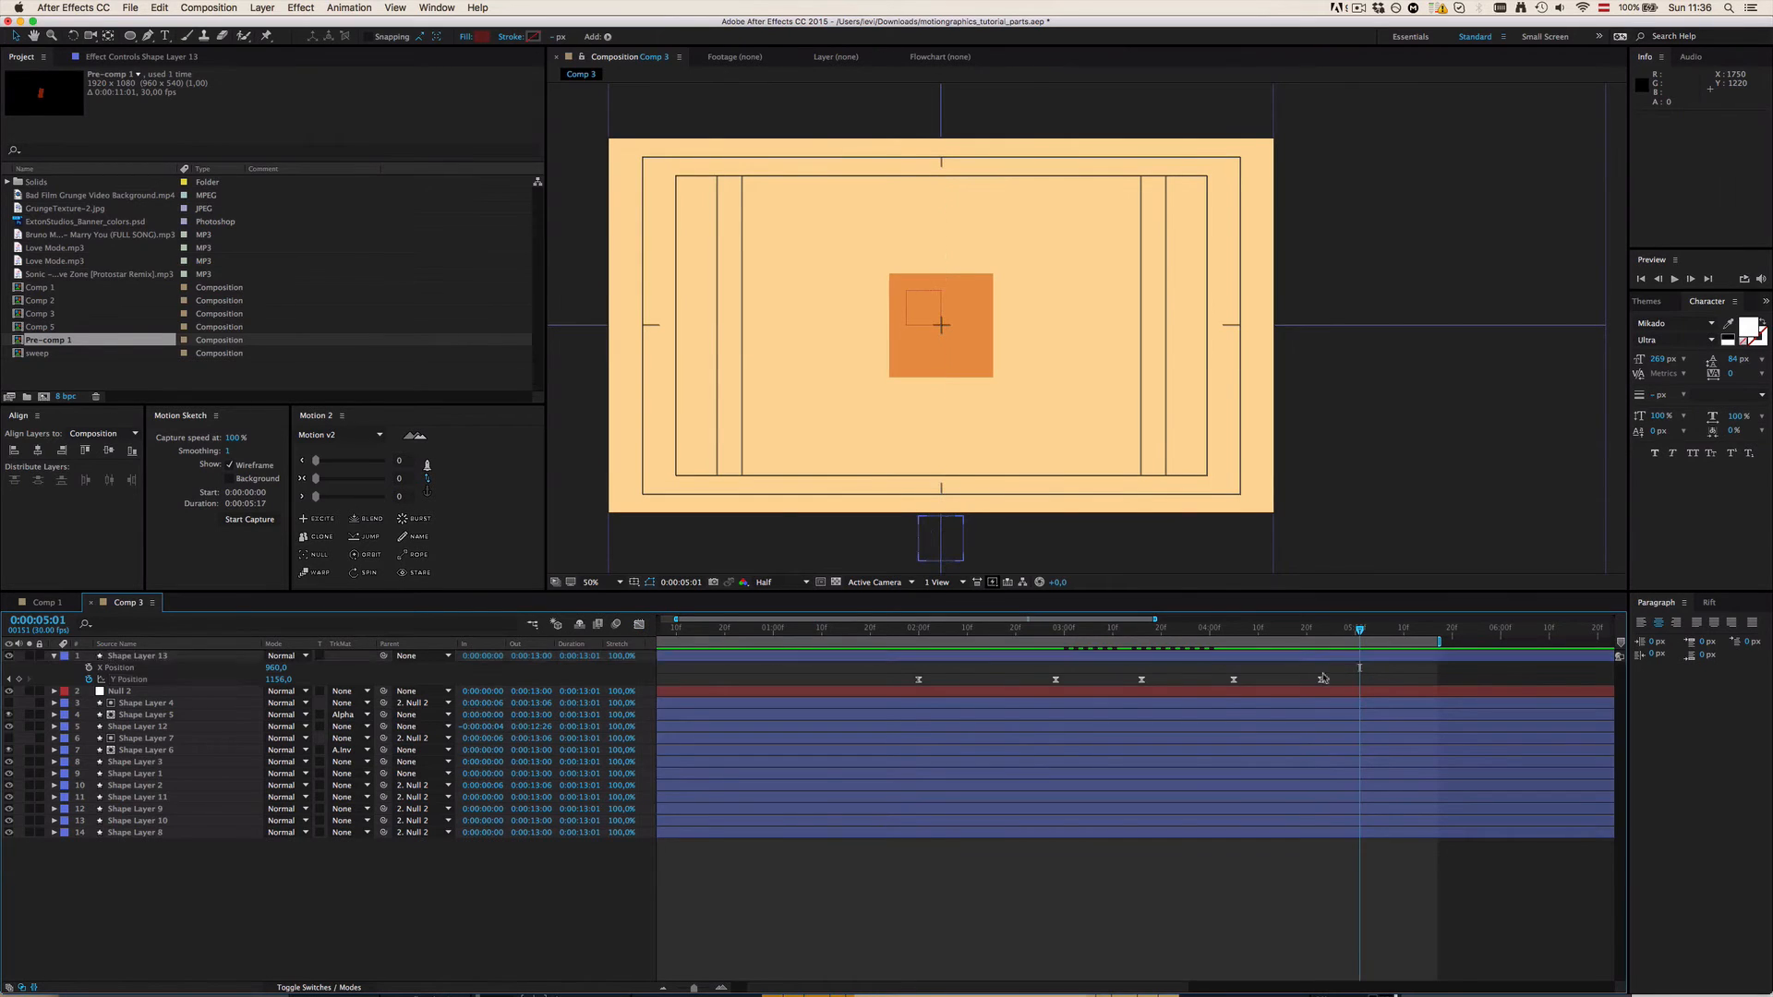
{"action": "left_click_drag", "start_coordinate": [1347, 665], "coordinate": [911, 688]}
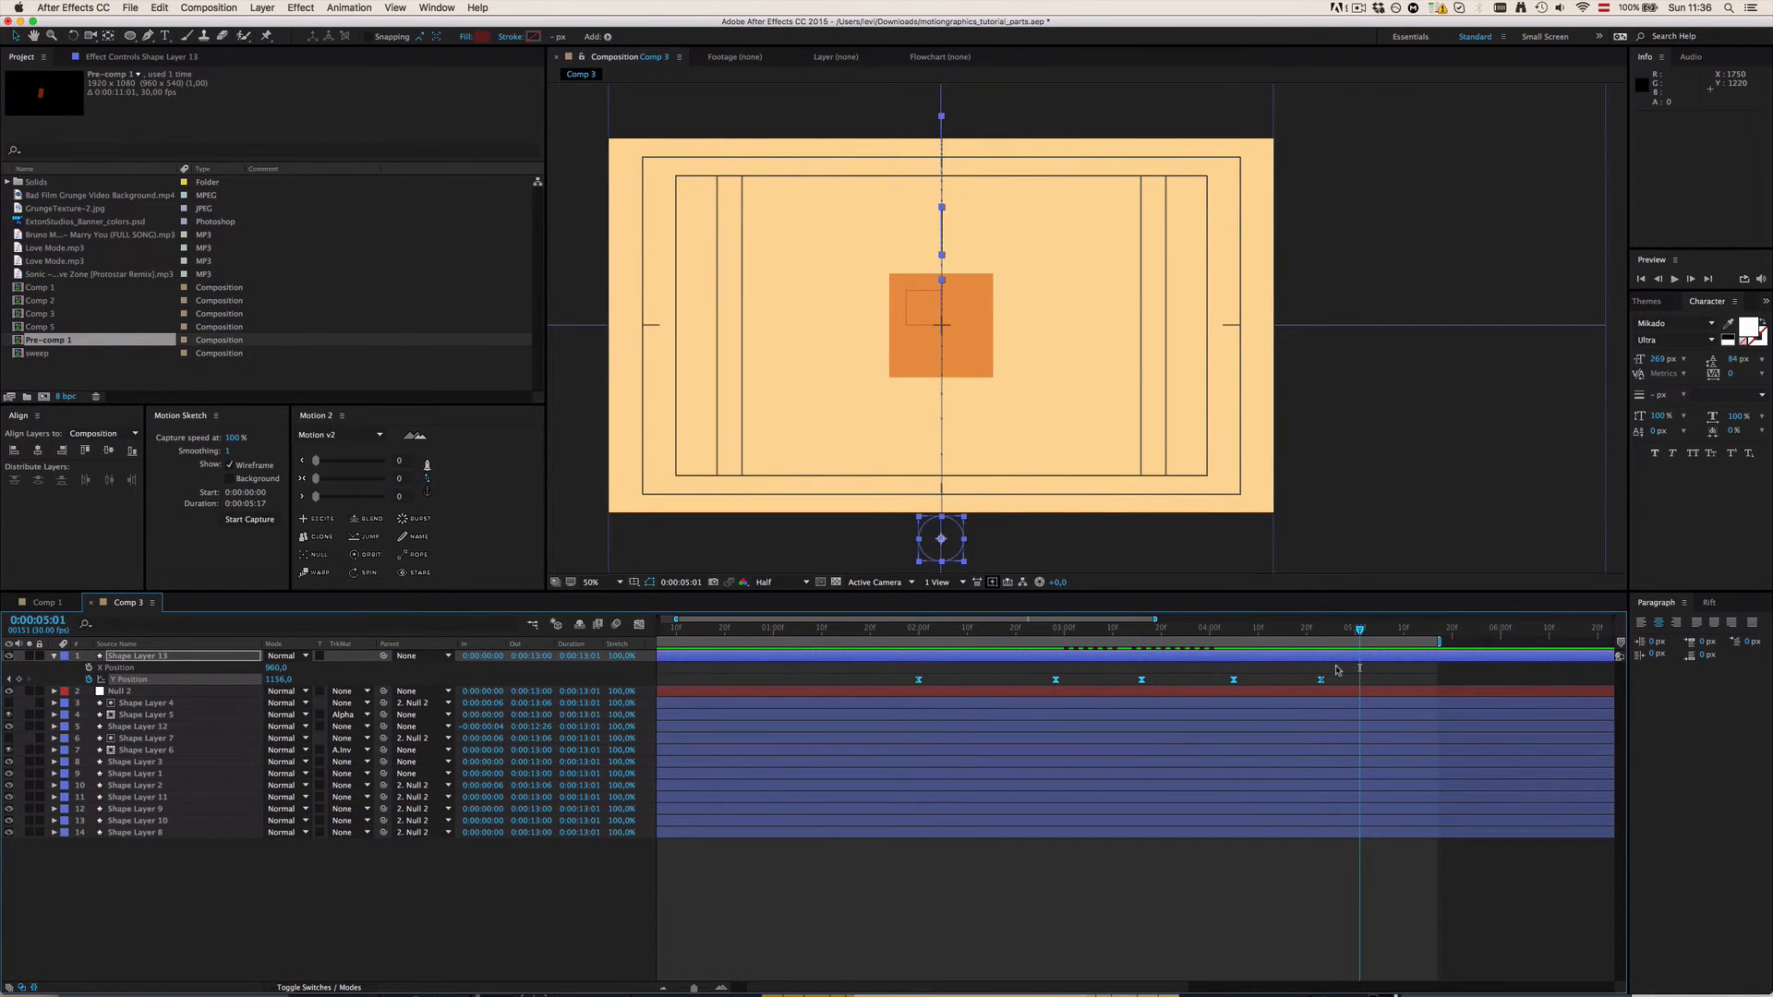
{"action": "key", "text": "alt"}
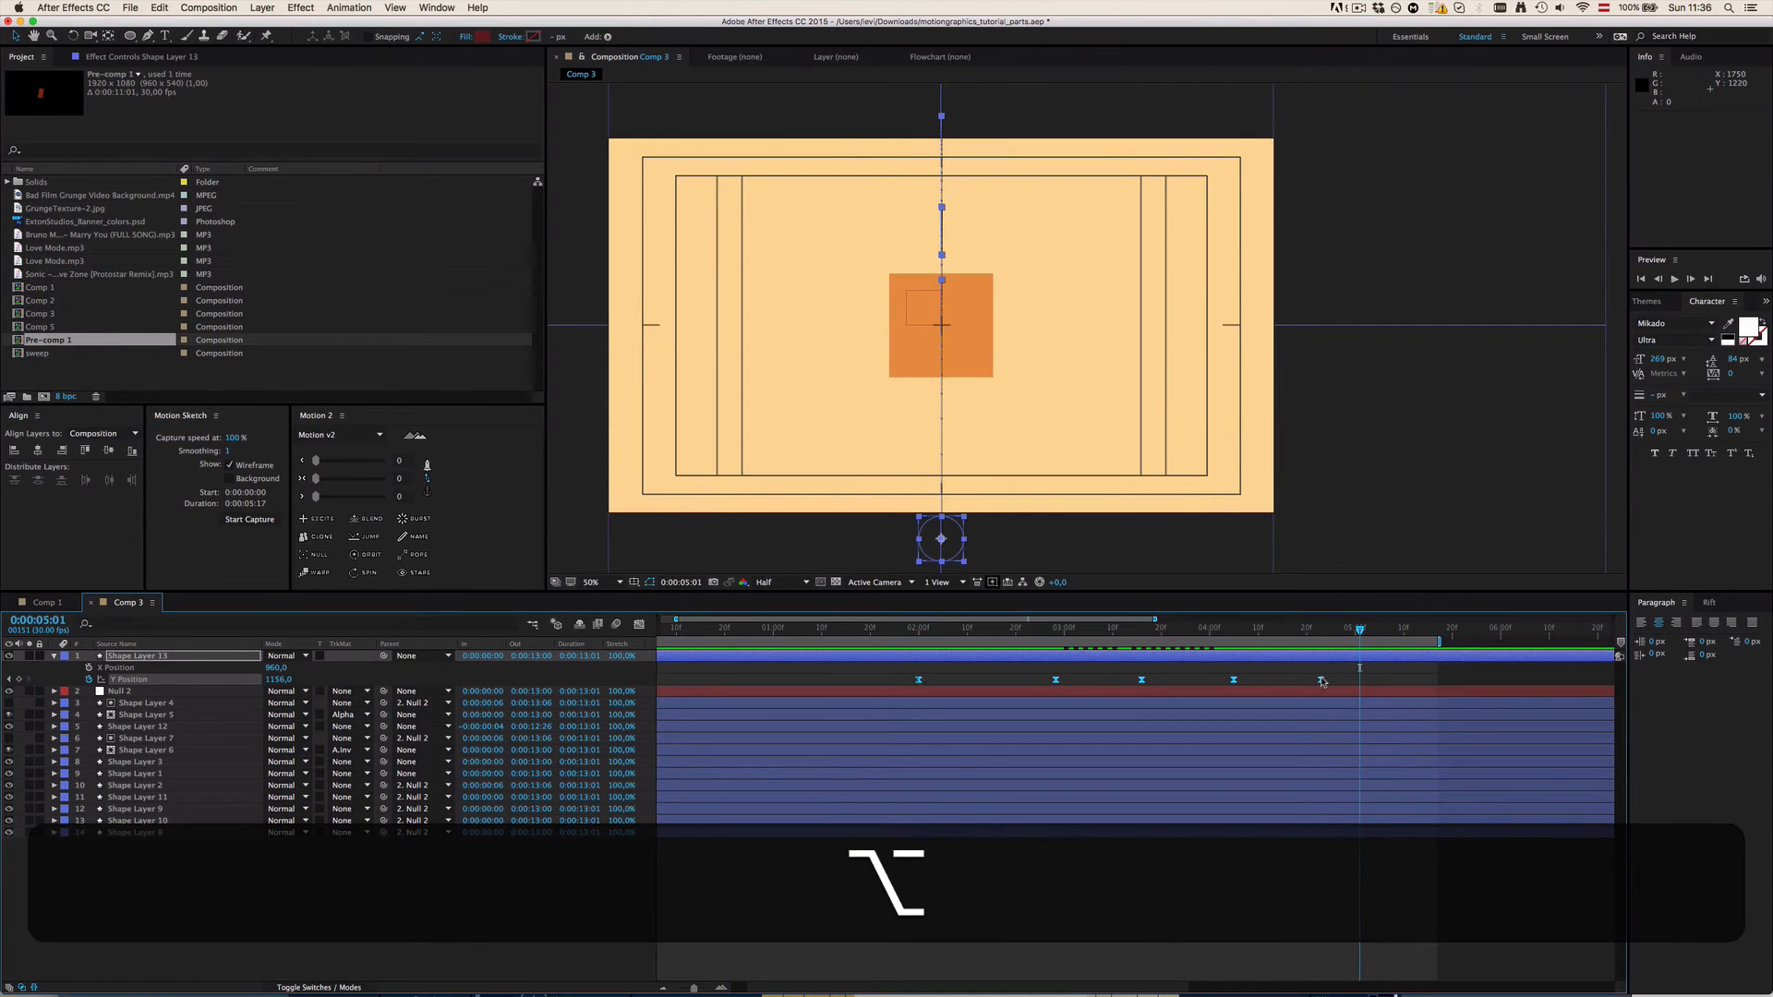
{"action": "left_click", "coordinate": [1322, 682], "text": "alt"}
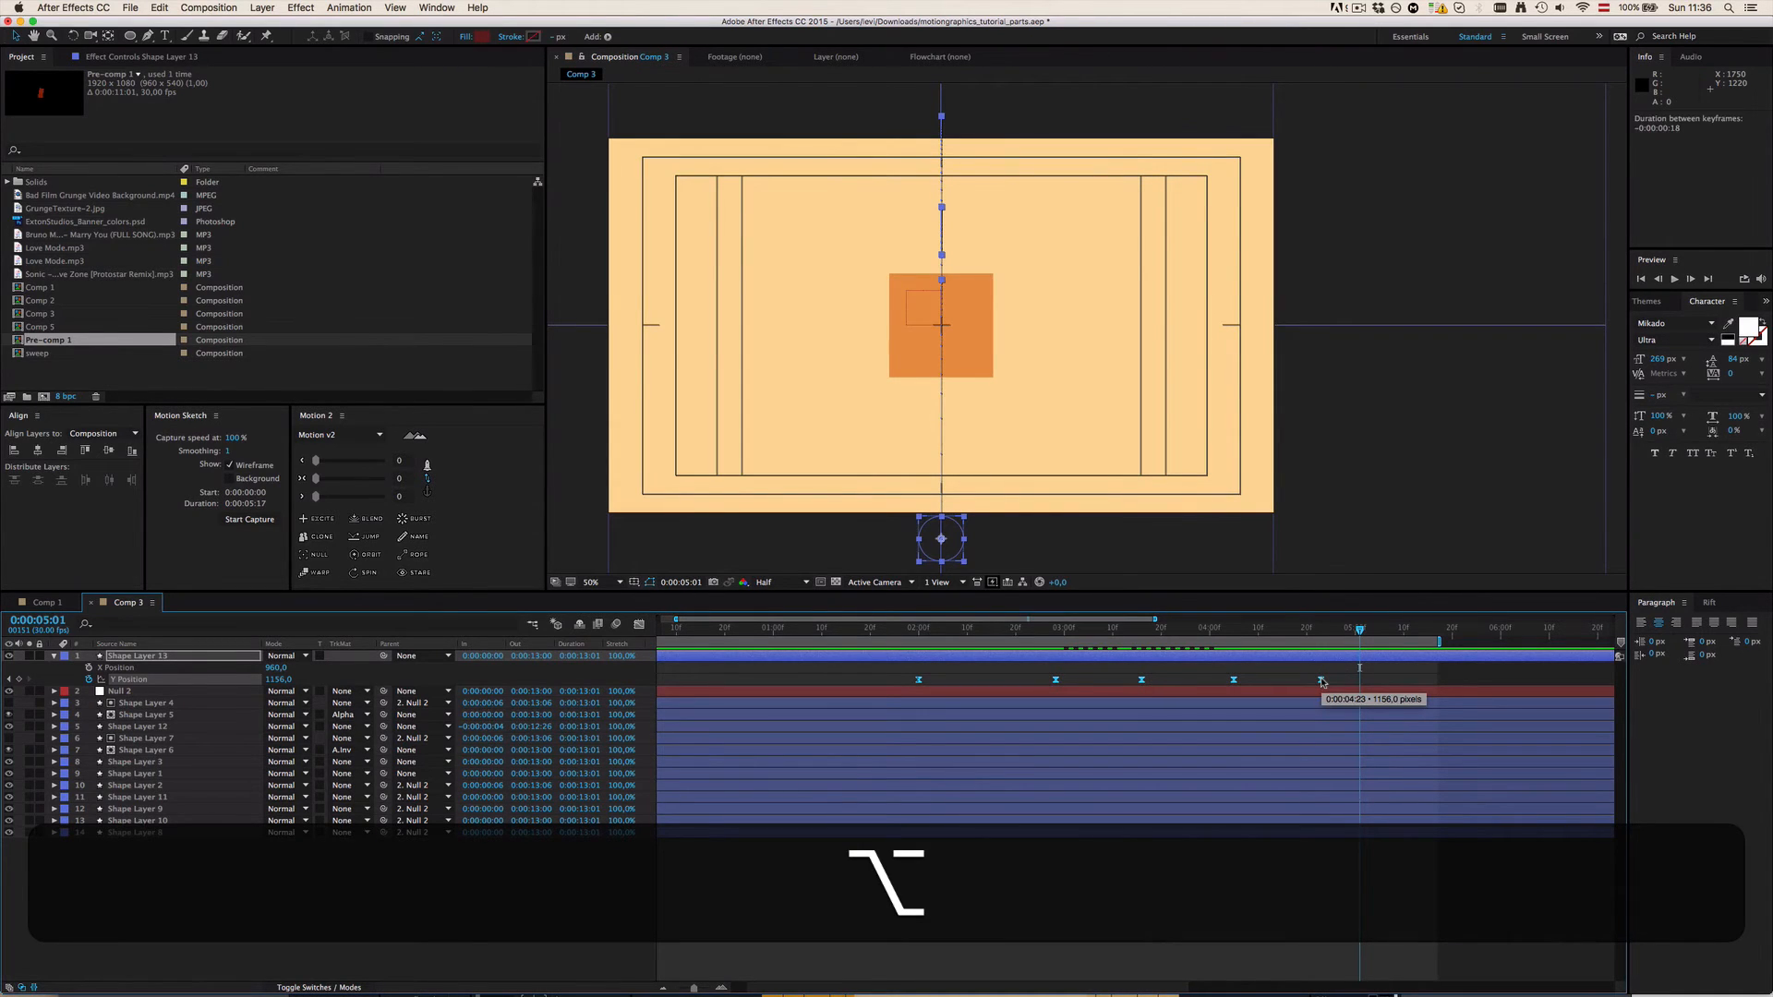
{"action": "left_click_drag", "start_coordinate": [1317, 684], "coordinate": [1235, 689]}
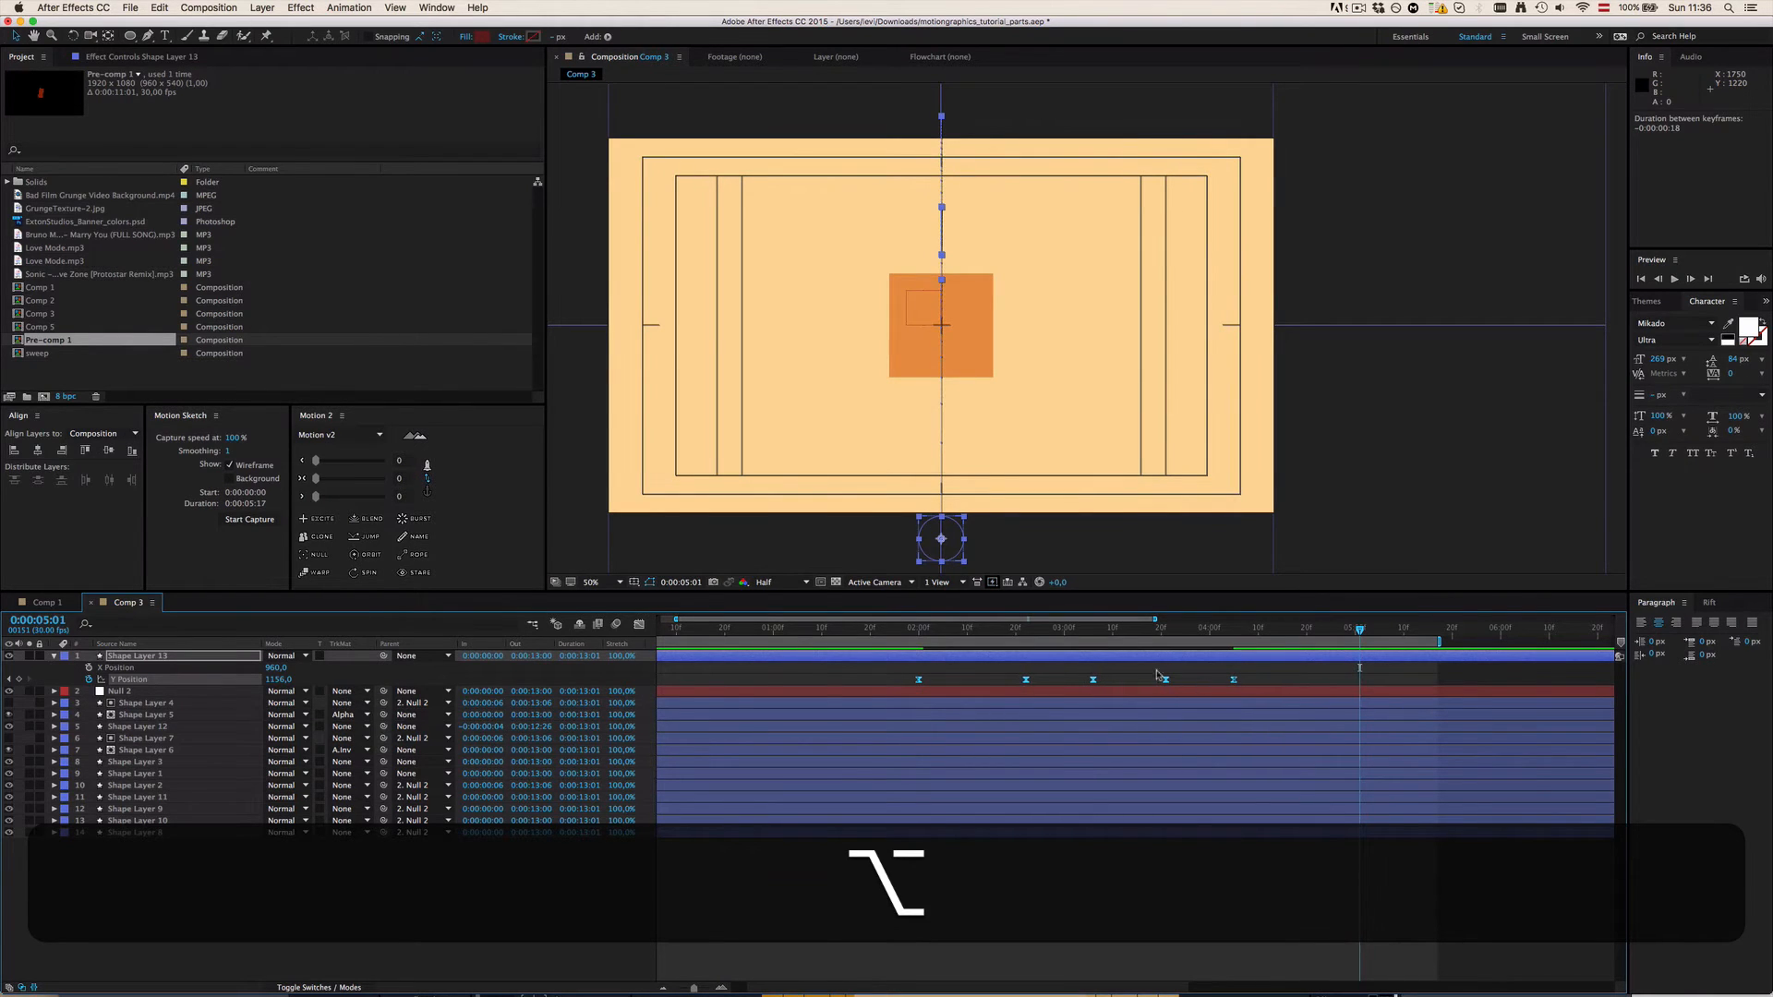
Step: Preview the shortened animation from 0:00:01:27
{"action": "left_click", "coordinate": [904, 628]}
{"action": "key", "text": "space"}
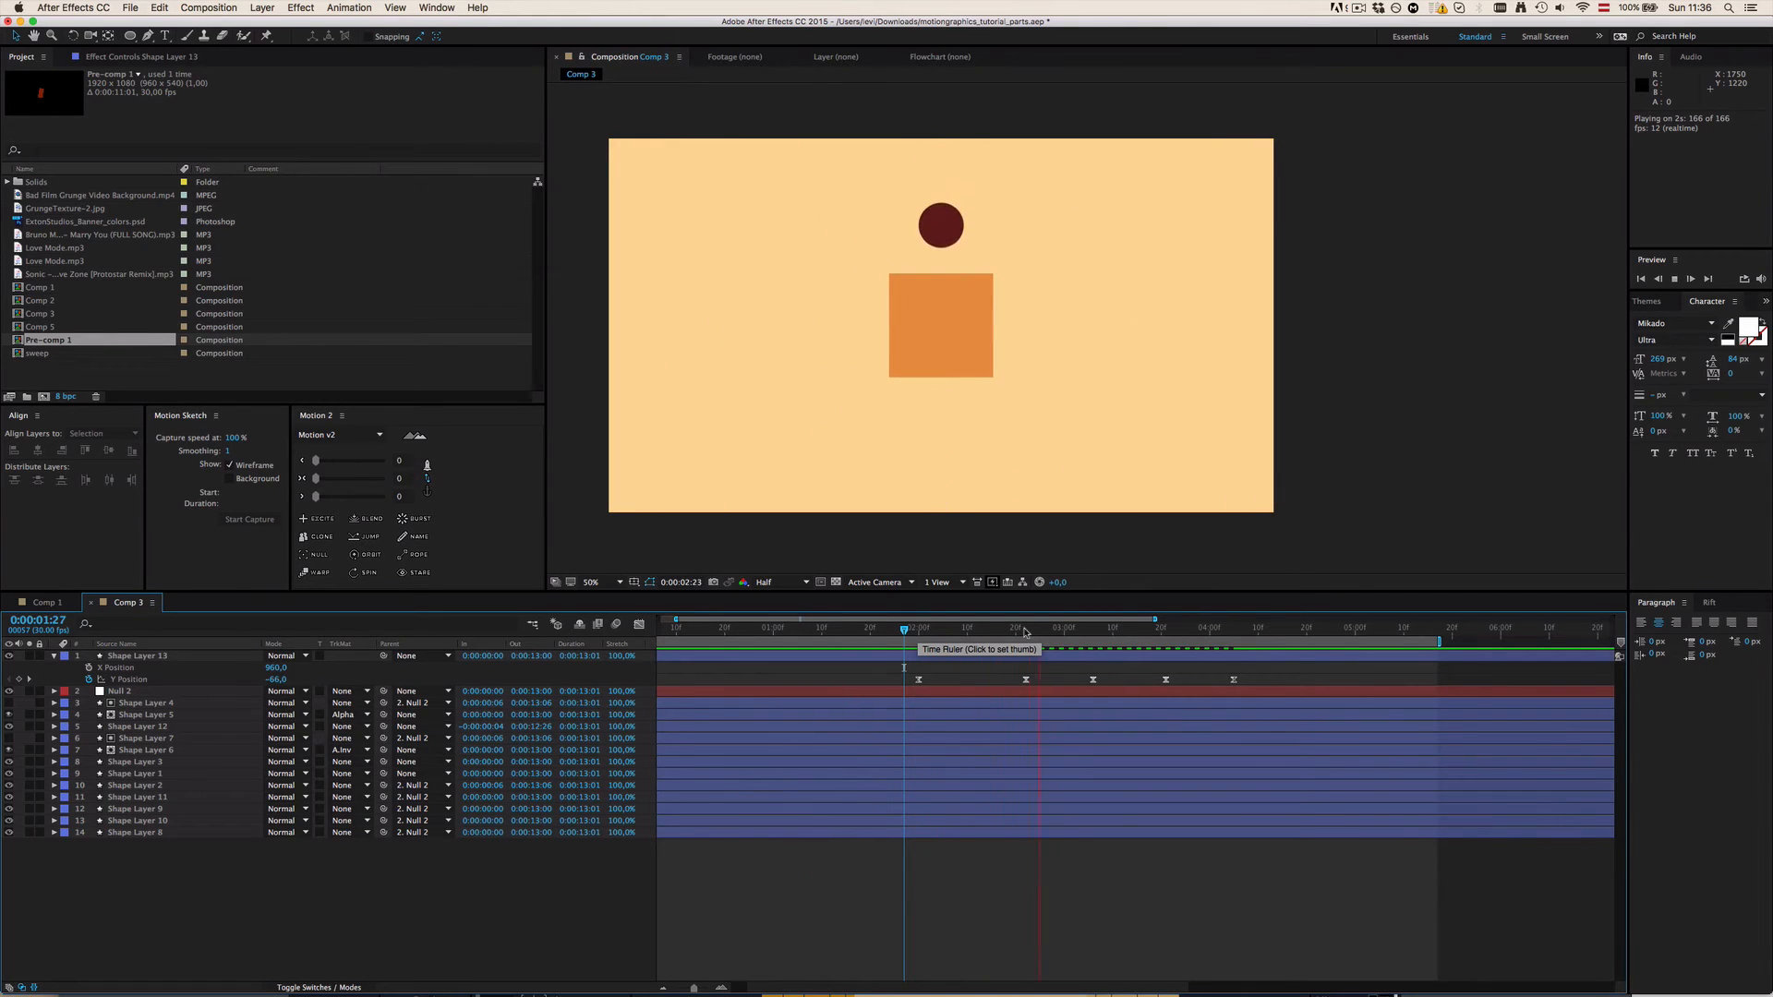
{"action": "key", "text": "space"}
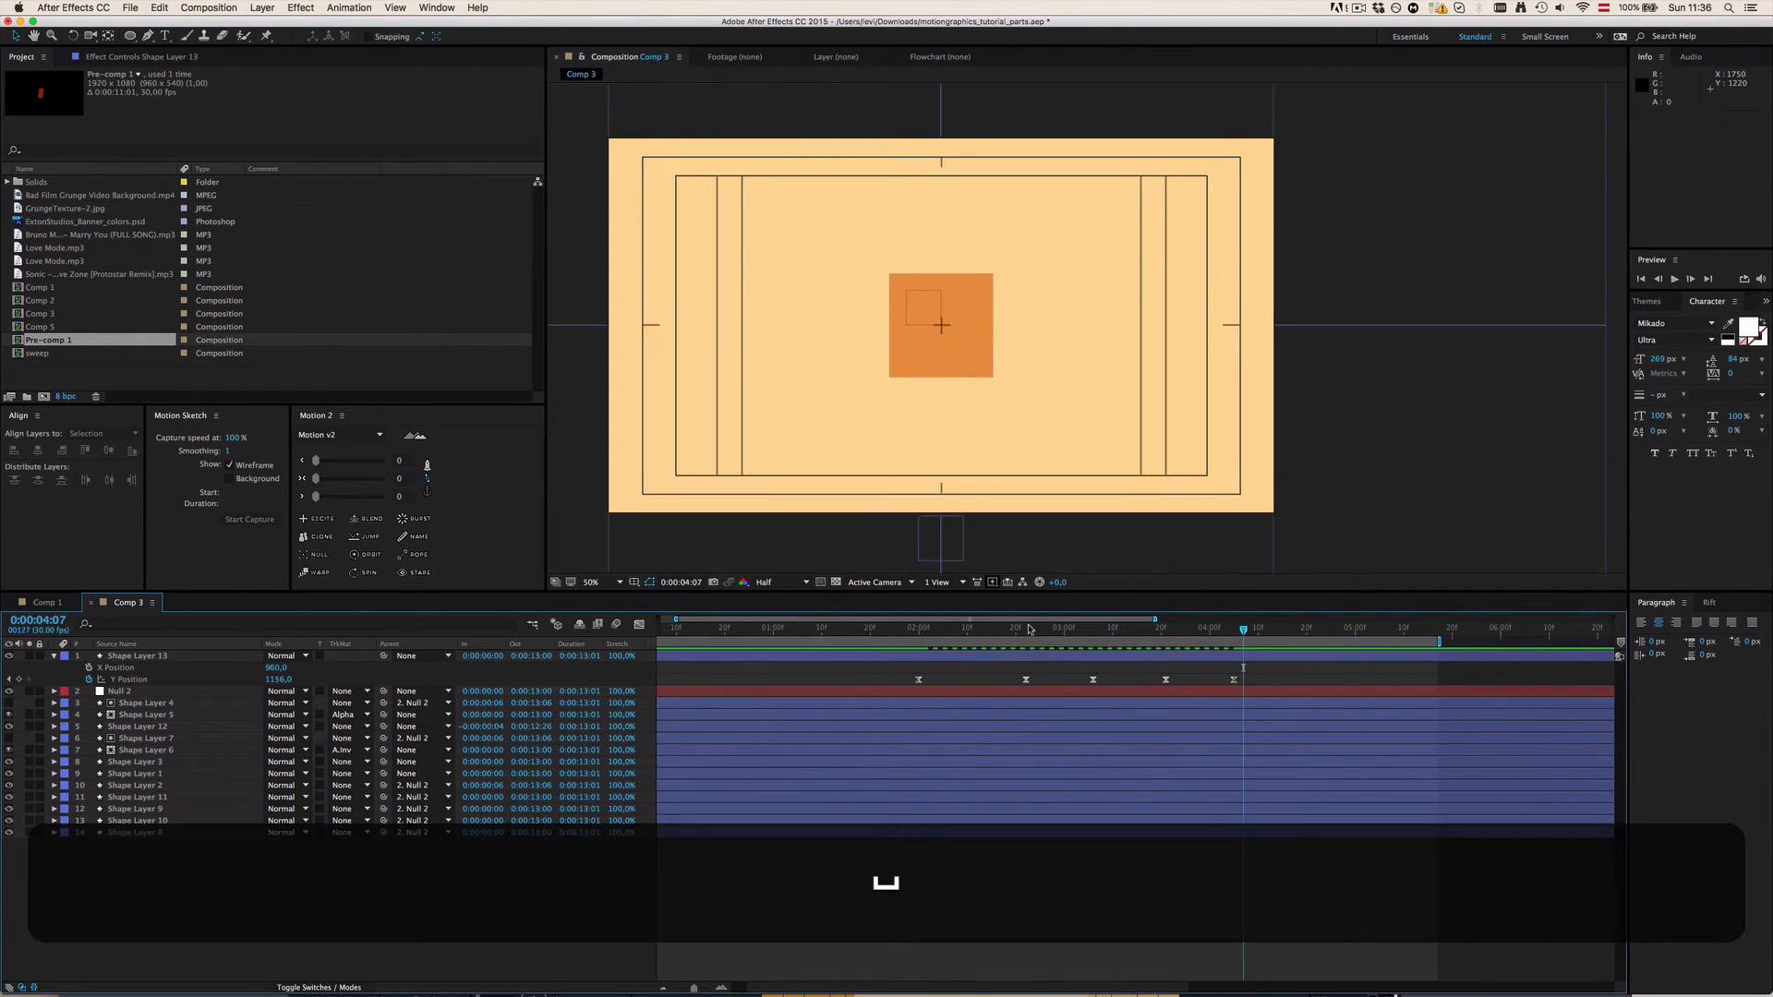
Step: Go to the impact frame at 0:00:02:22, collapse the circle layer's properties and select Shape Layer 13
{"action": "left_click", "coordinate": [1028, 629]}
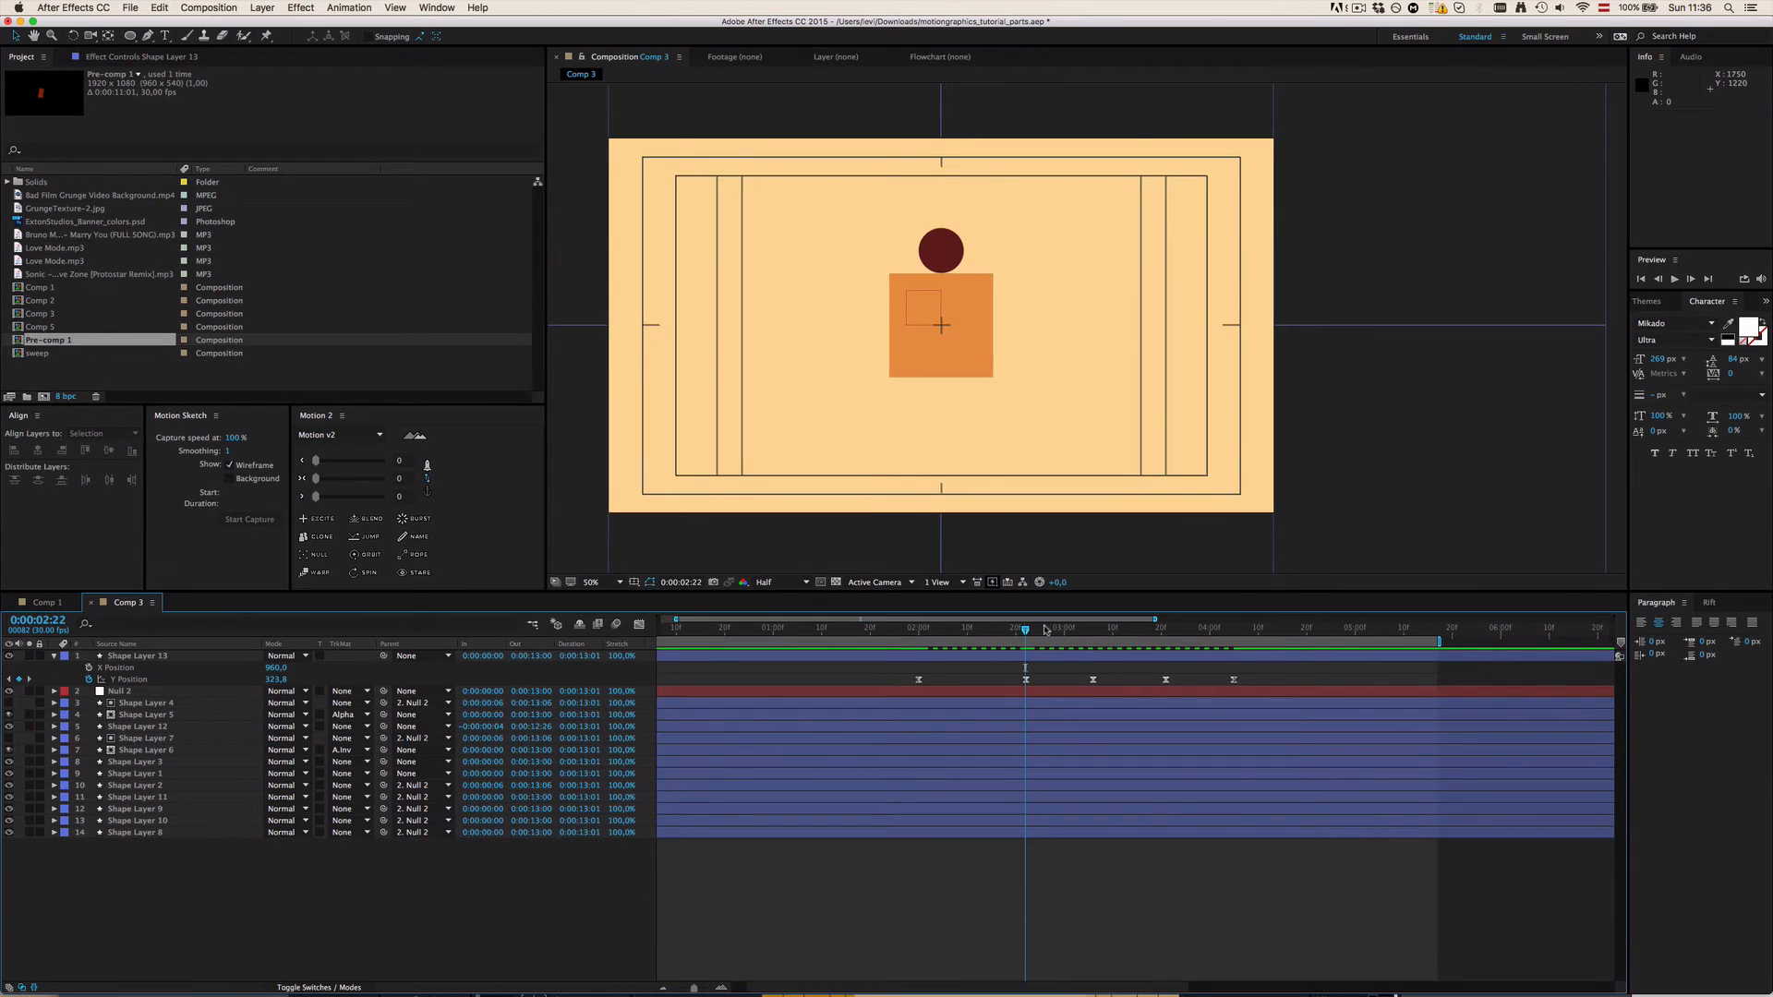
{"action": "left_click", "coordinate": [1021, 656]}
{"action": "left_click", "coordinate": [1013, 658]}
{"action": "left_click", "coordinate": [1002, 678]}
{"action": "left_click", "coordinate": [126, 656]}
{"action": "left_click", "coordinate": [147, 625]}
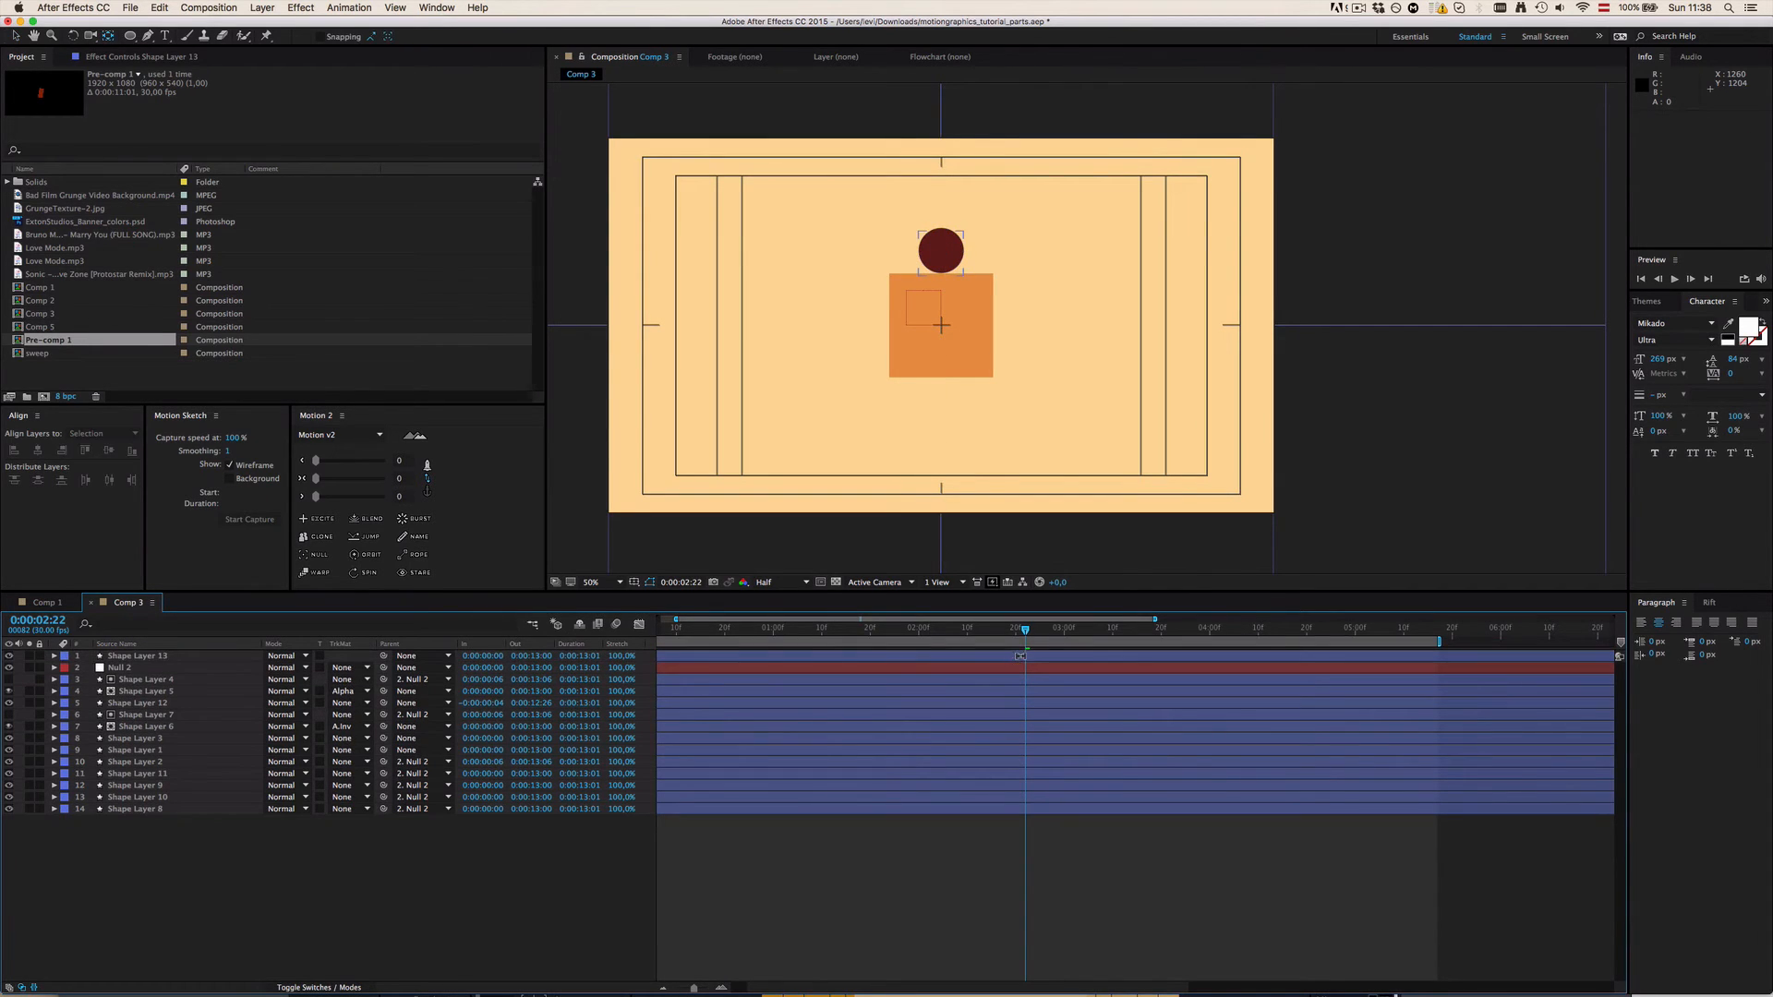
{"action": "key", "text": "v"}
{"action": "left_click", "coordinate": [1023, 659]}
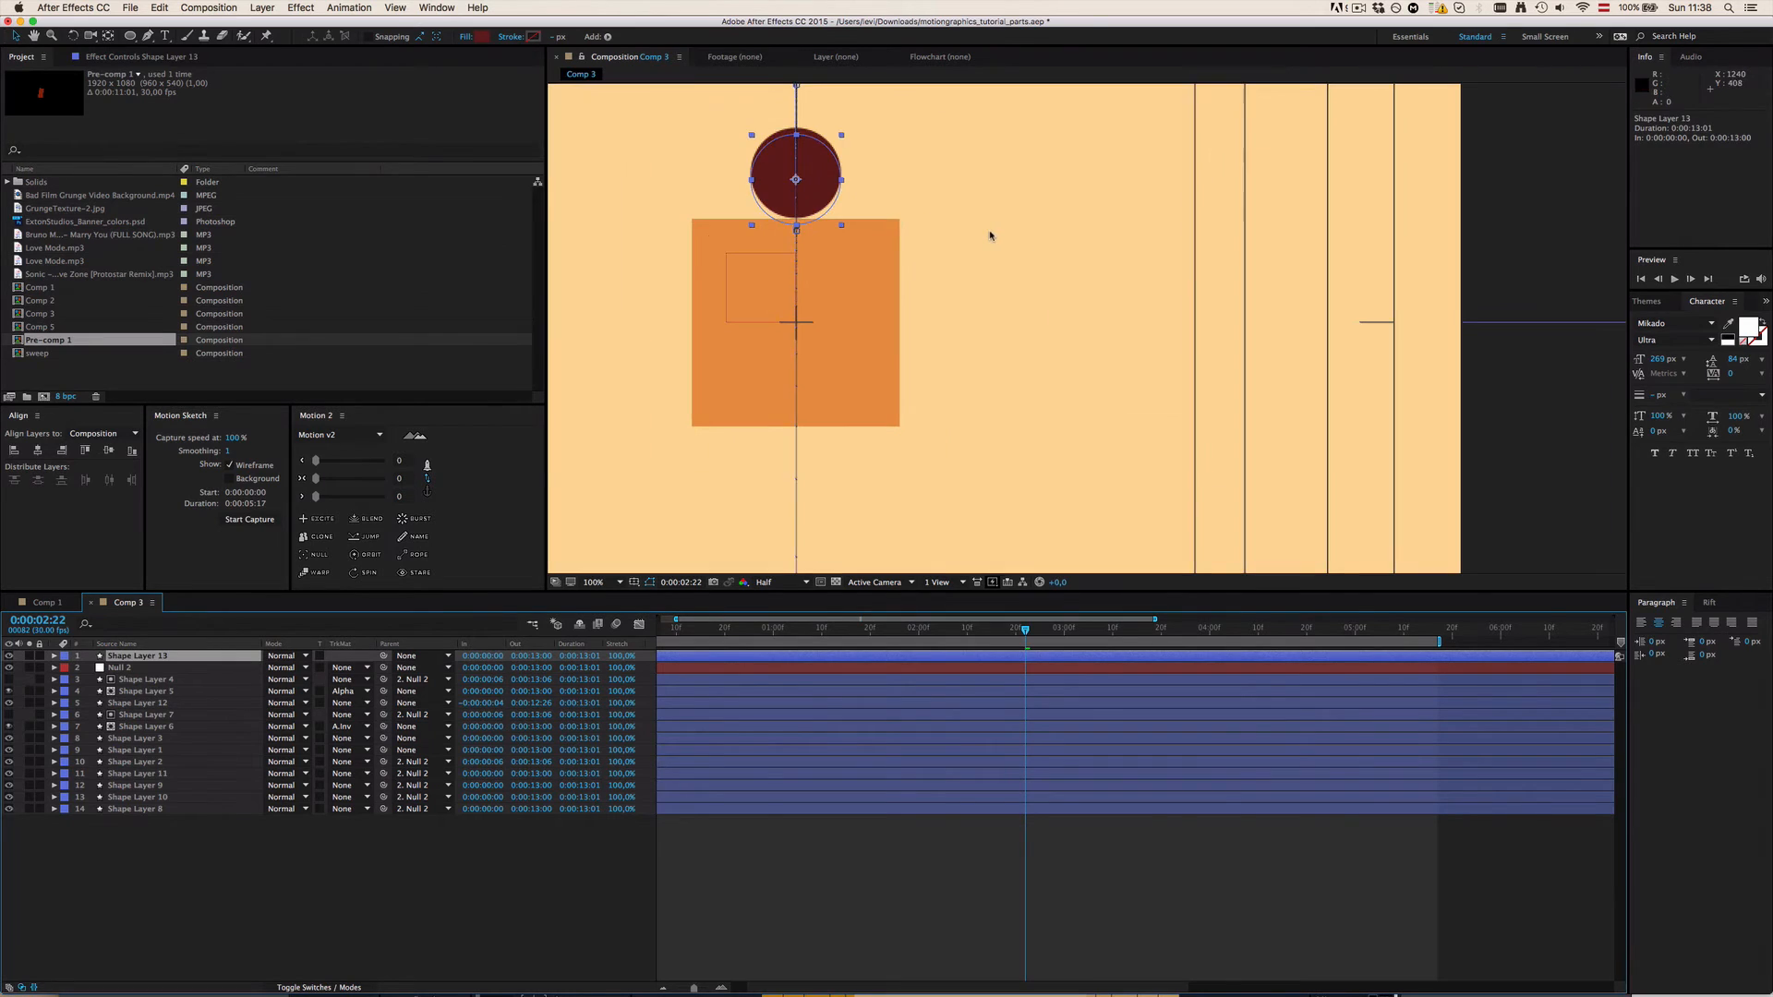
Step: Filter the timeline properties by "scale" and select the Transform Scale property of Shape Layer 13
{"action": "key", "text": "period"}
{"action": "key", "text": "comma"}
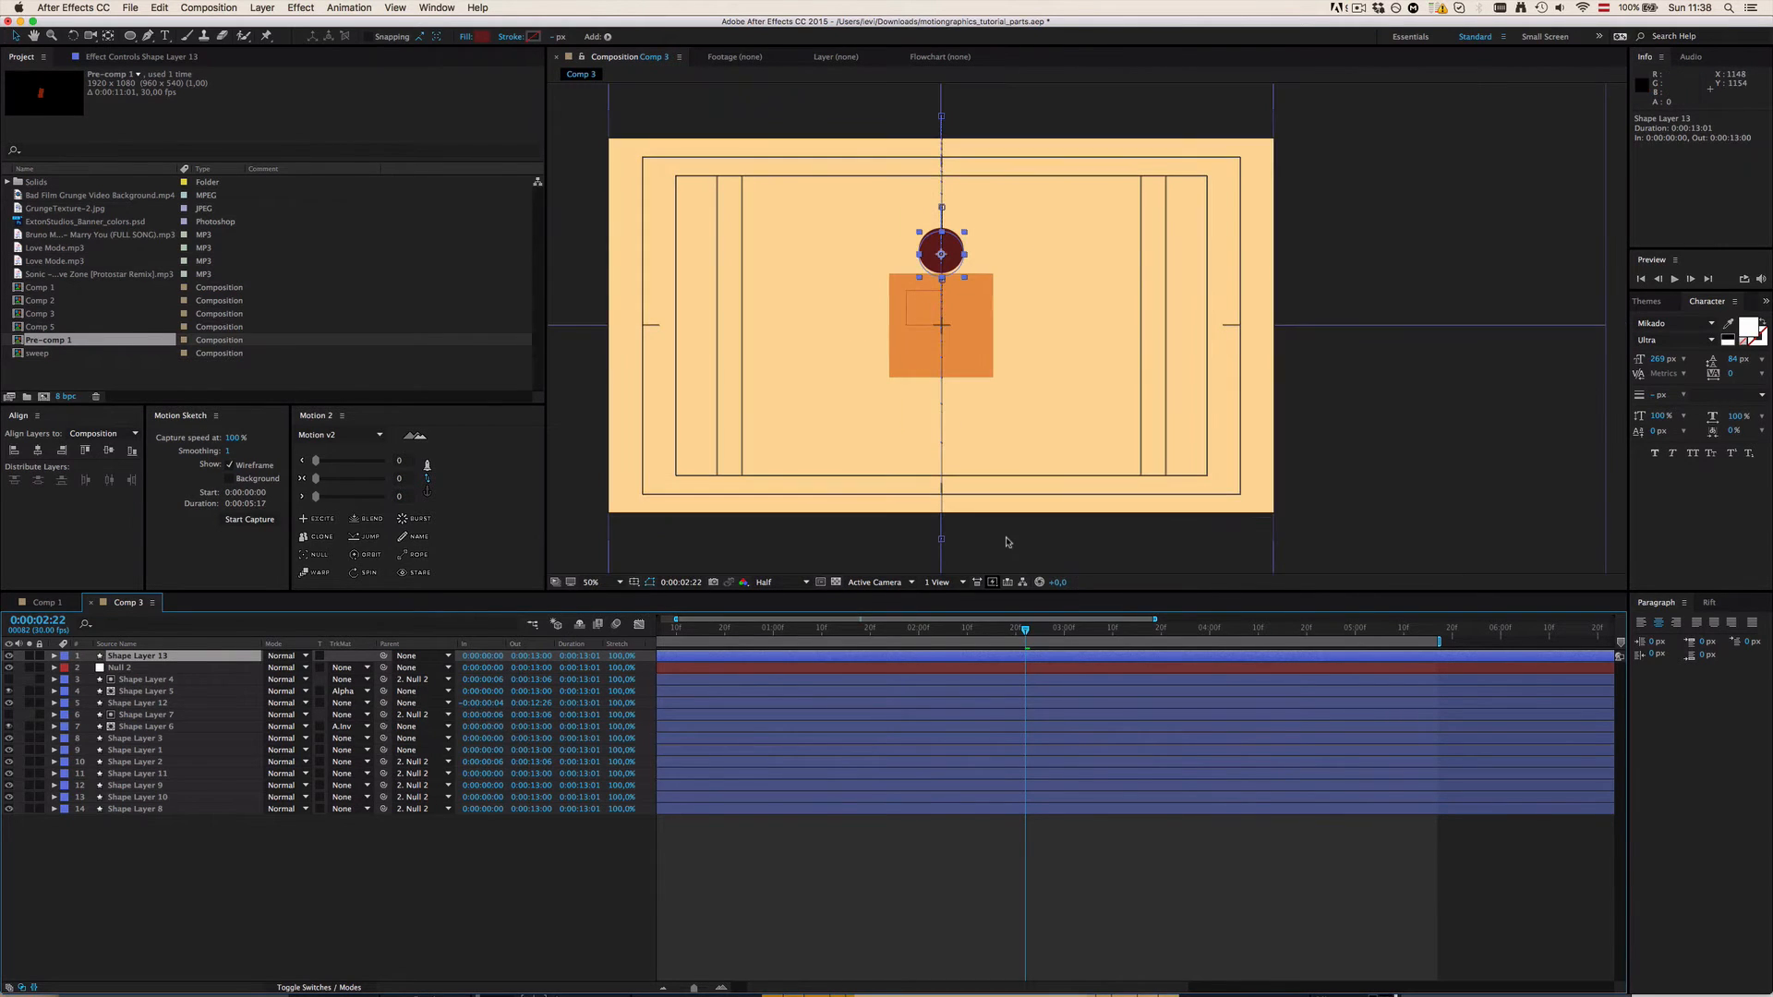
{"action": "key", "text": "h"}
{"action": "left_click_drag", "start_coordinate": [896, 355], "coordinate": [914, 473]}
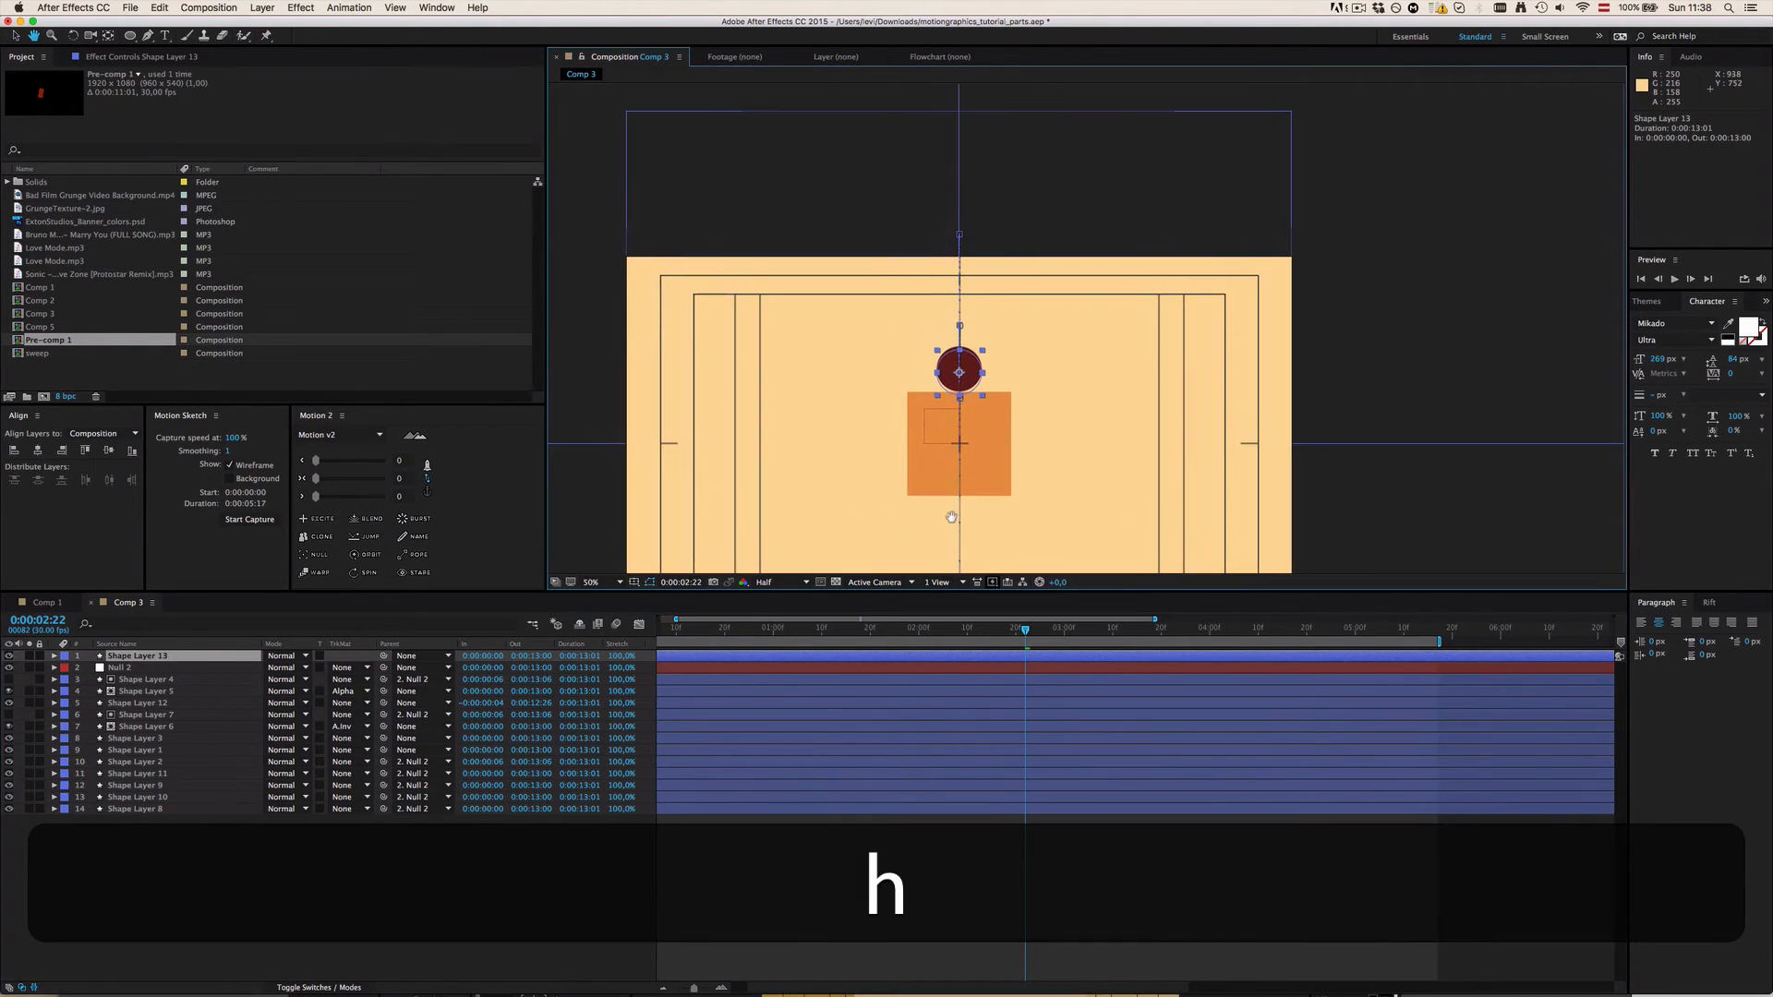
{"action": "key", "text": "v"}
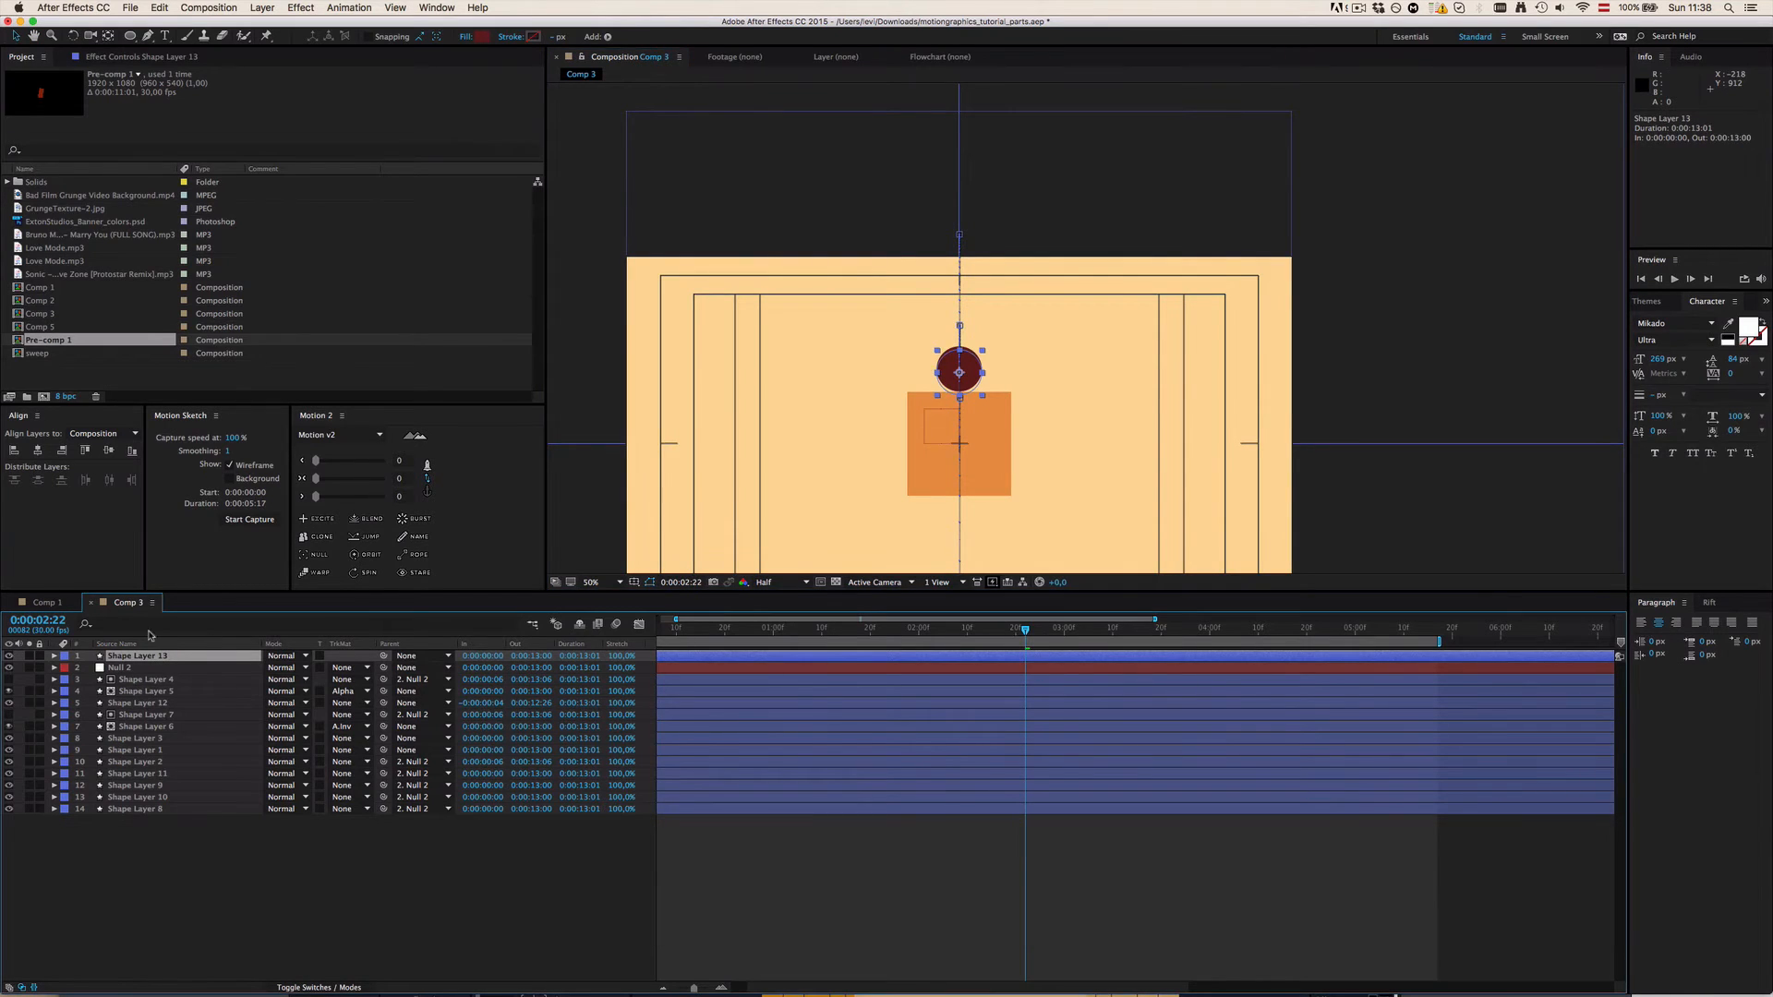
{"action": "left_click", "coordinate": [149, 628]}
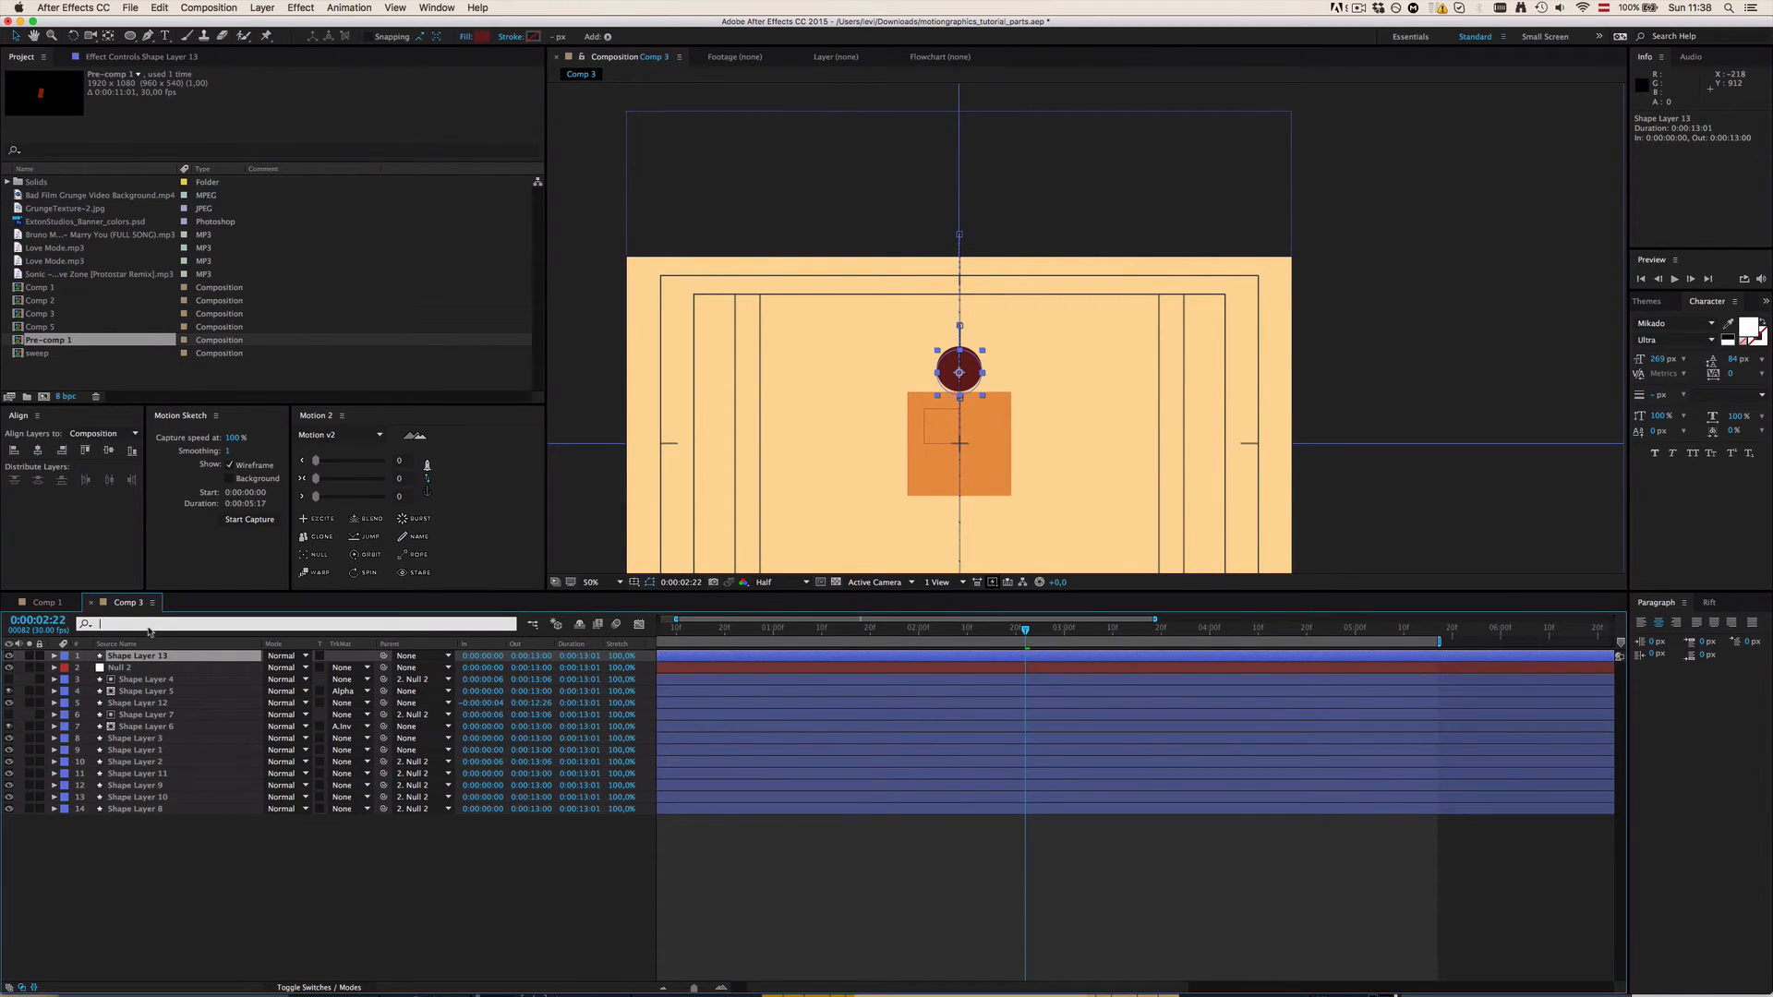
{"action": "type", "text": "scale"}
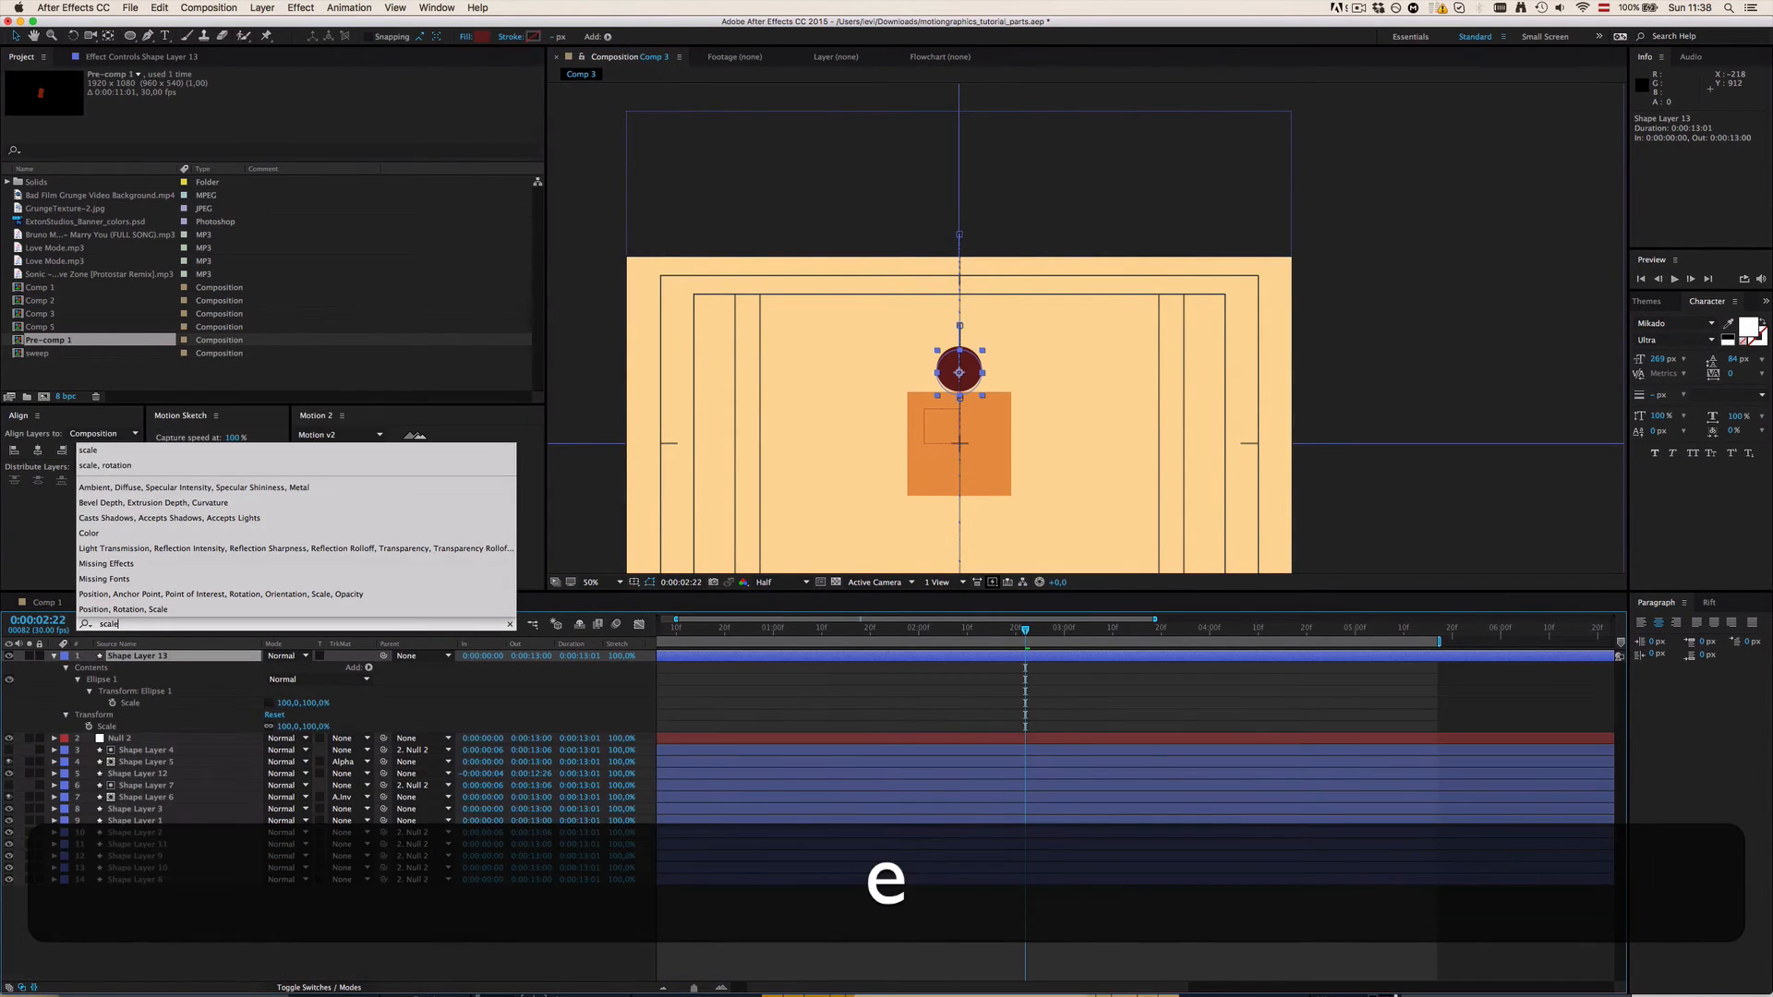
{"action": "left_click", "coordinate": [139, 703]}
{"action": "left_click", "coordinate": [139, 727]}
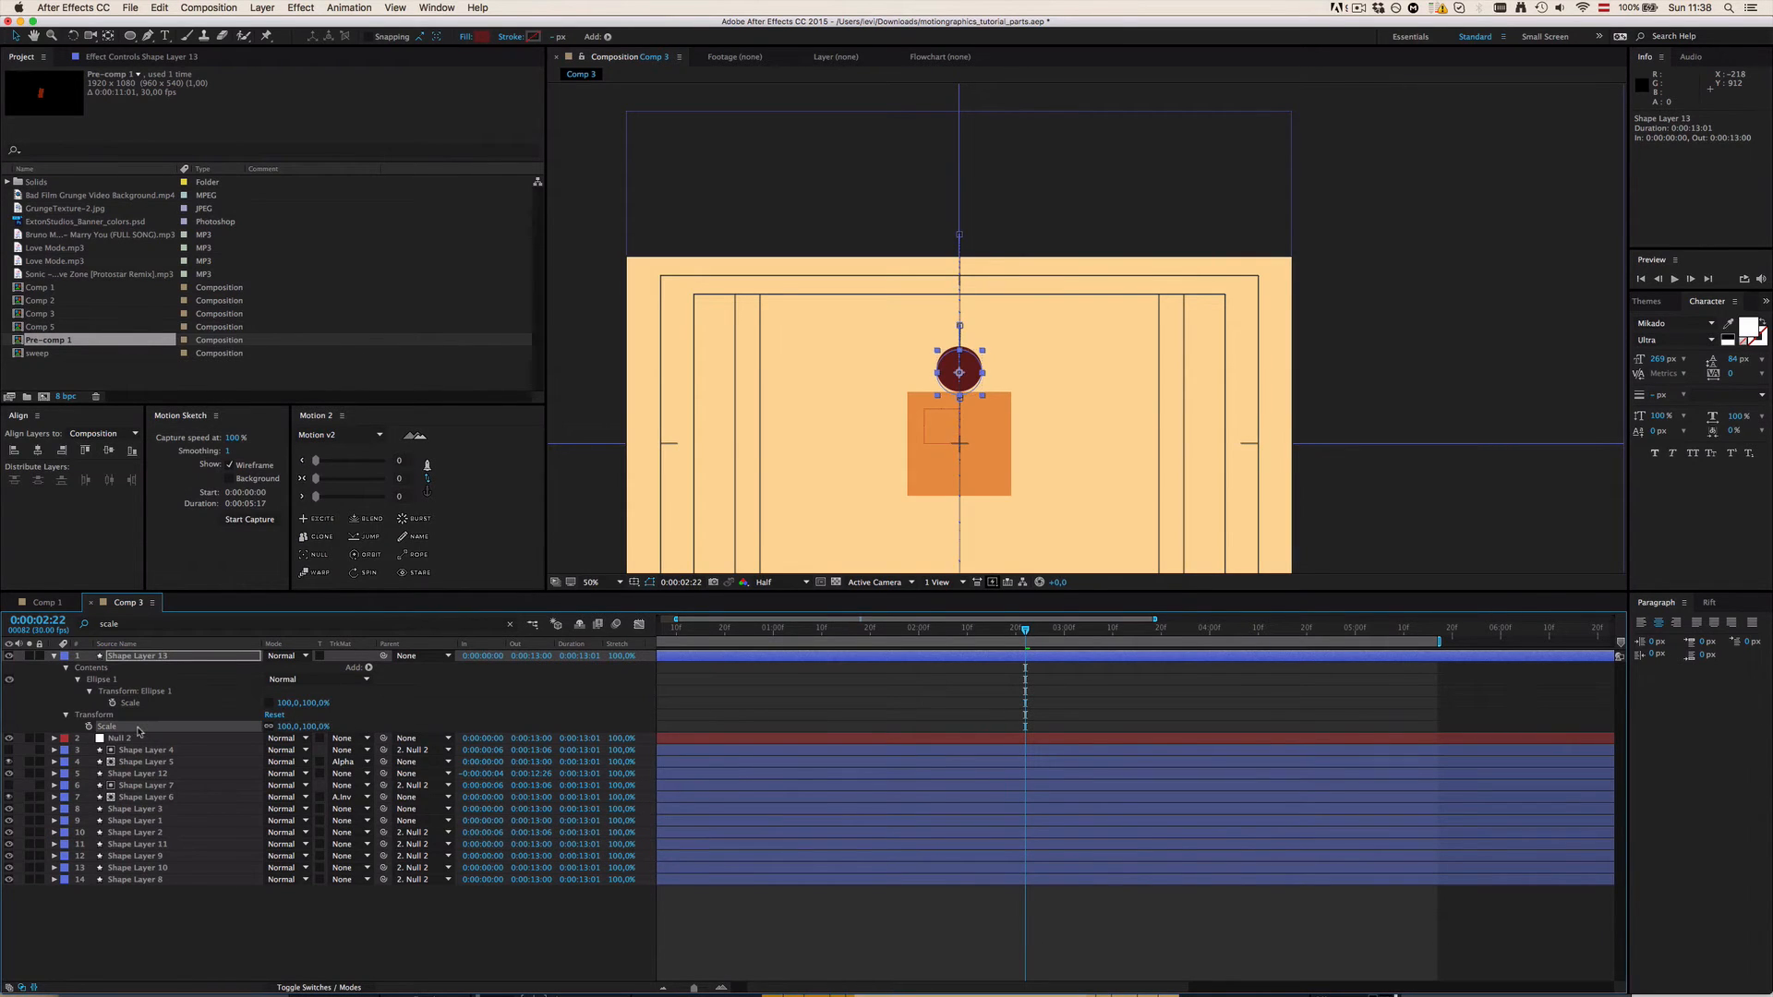
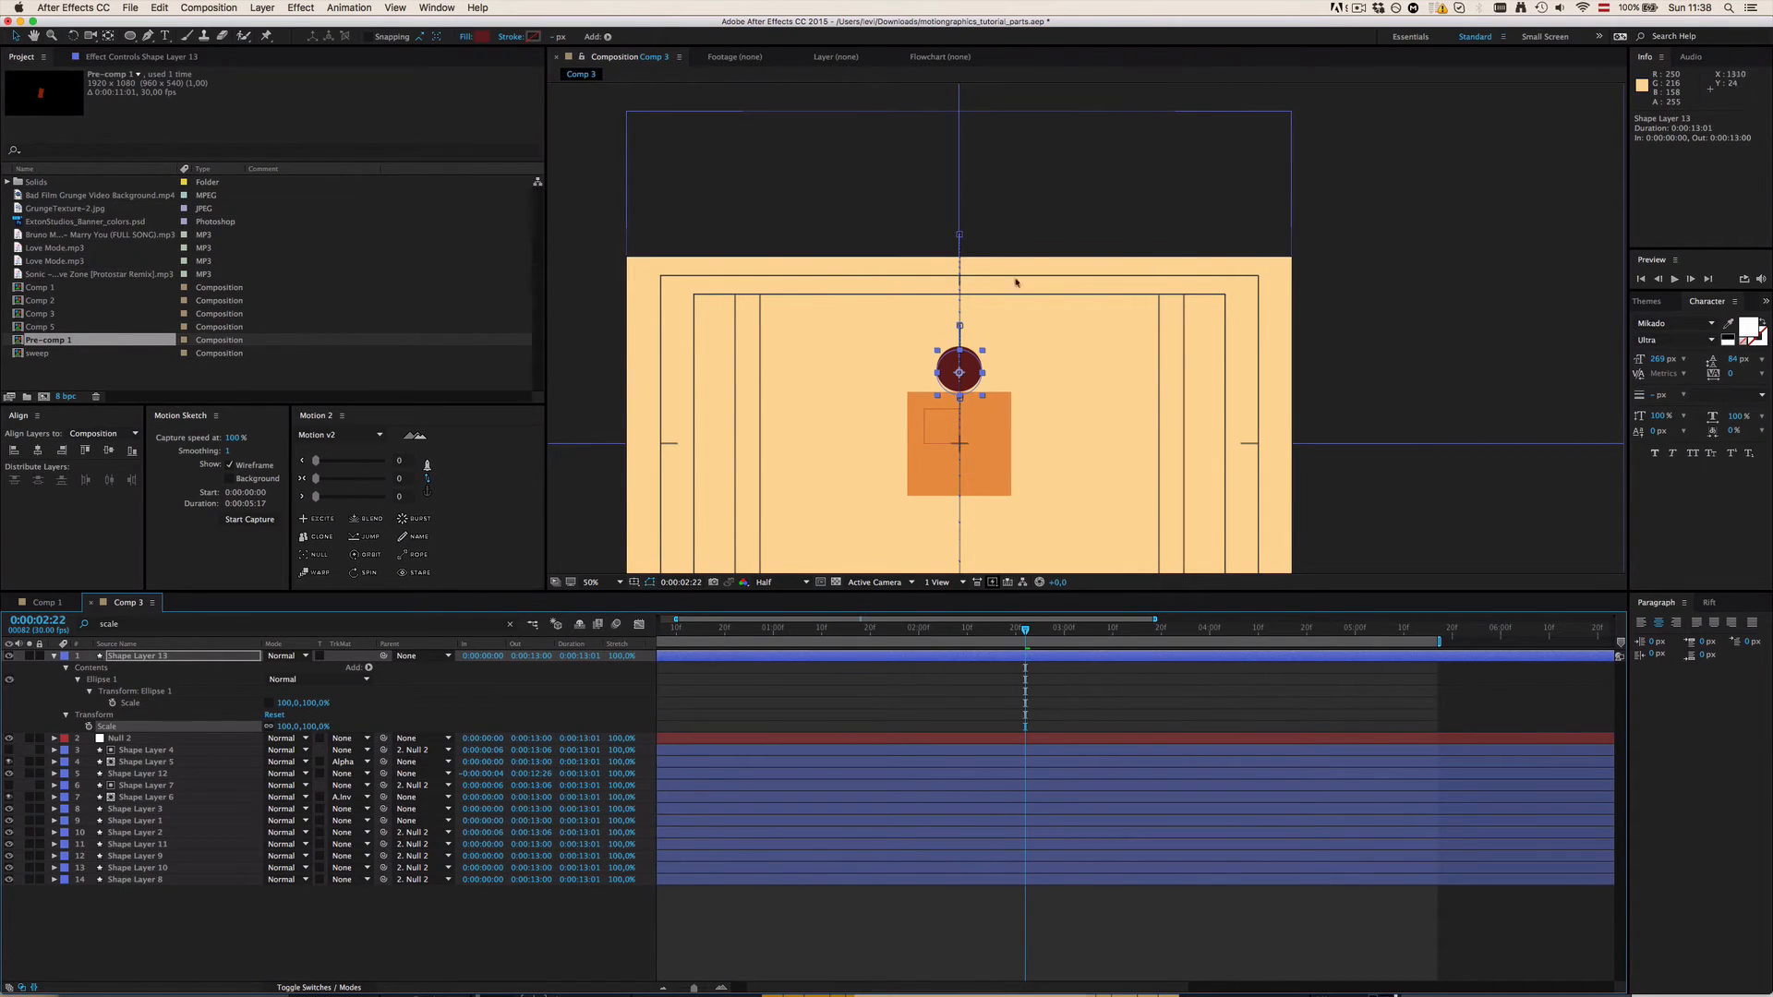
Step: Try enlarging Ellipse 1 of Shape Layer 13 uniformly to 134% through its own Scale, and undo the change
{"action": "left_click", "coordinate": [134, 705]}
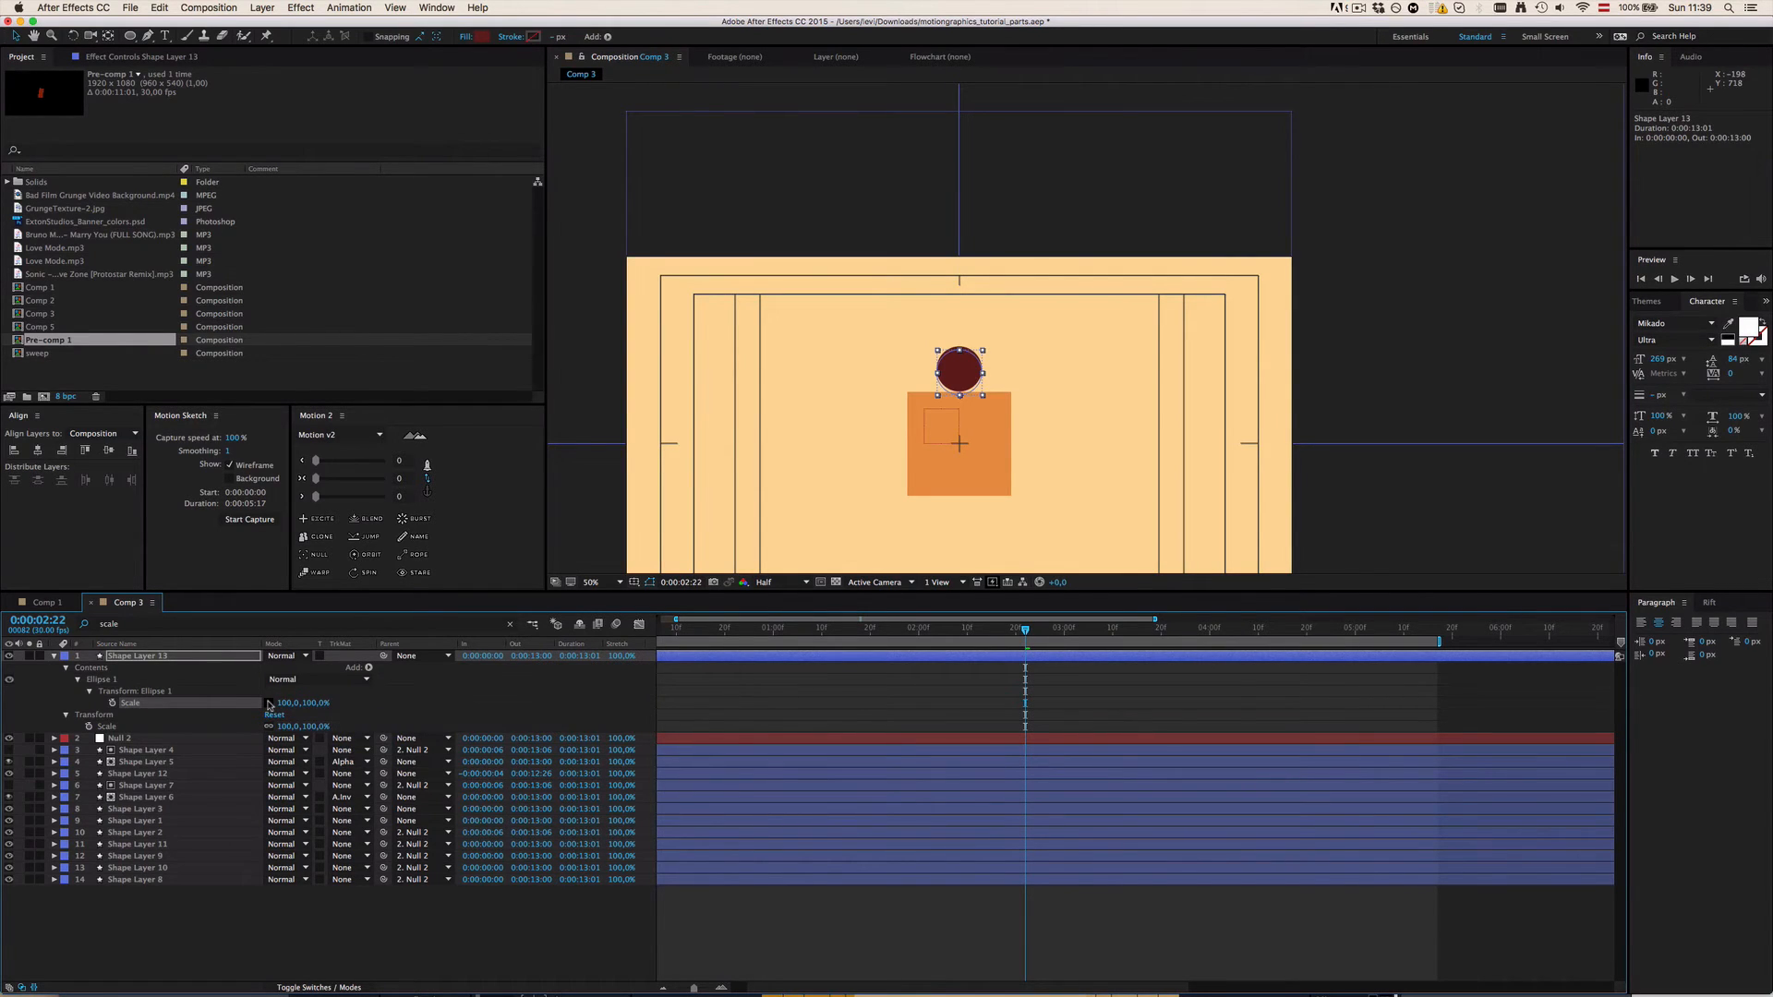
{"action": "mouse_move", "coordinate": [285, 703]}
{"action": "left_mouse_down"}
{"action": "mouse_move", "coordinate": [344, 703]}
{"action": "mouse_move", "coordinate": [311, 705]}
{"action": "left_mouse_up"}
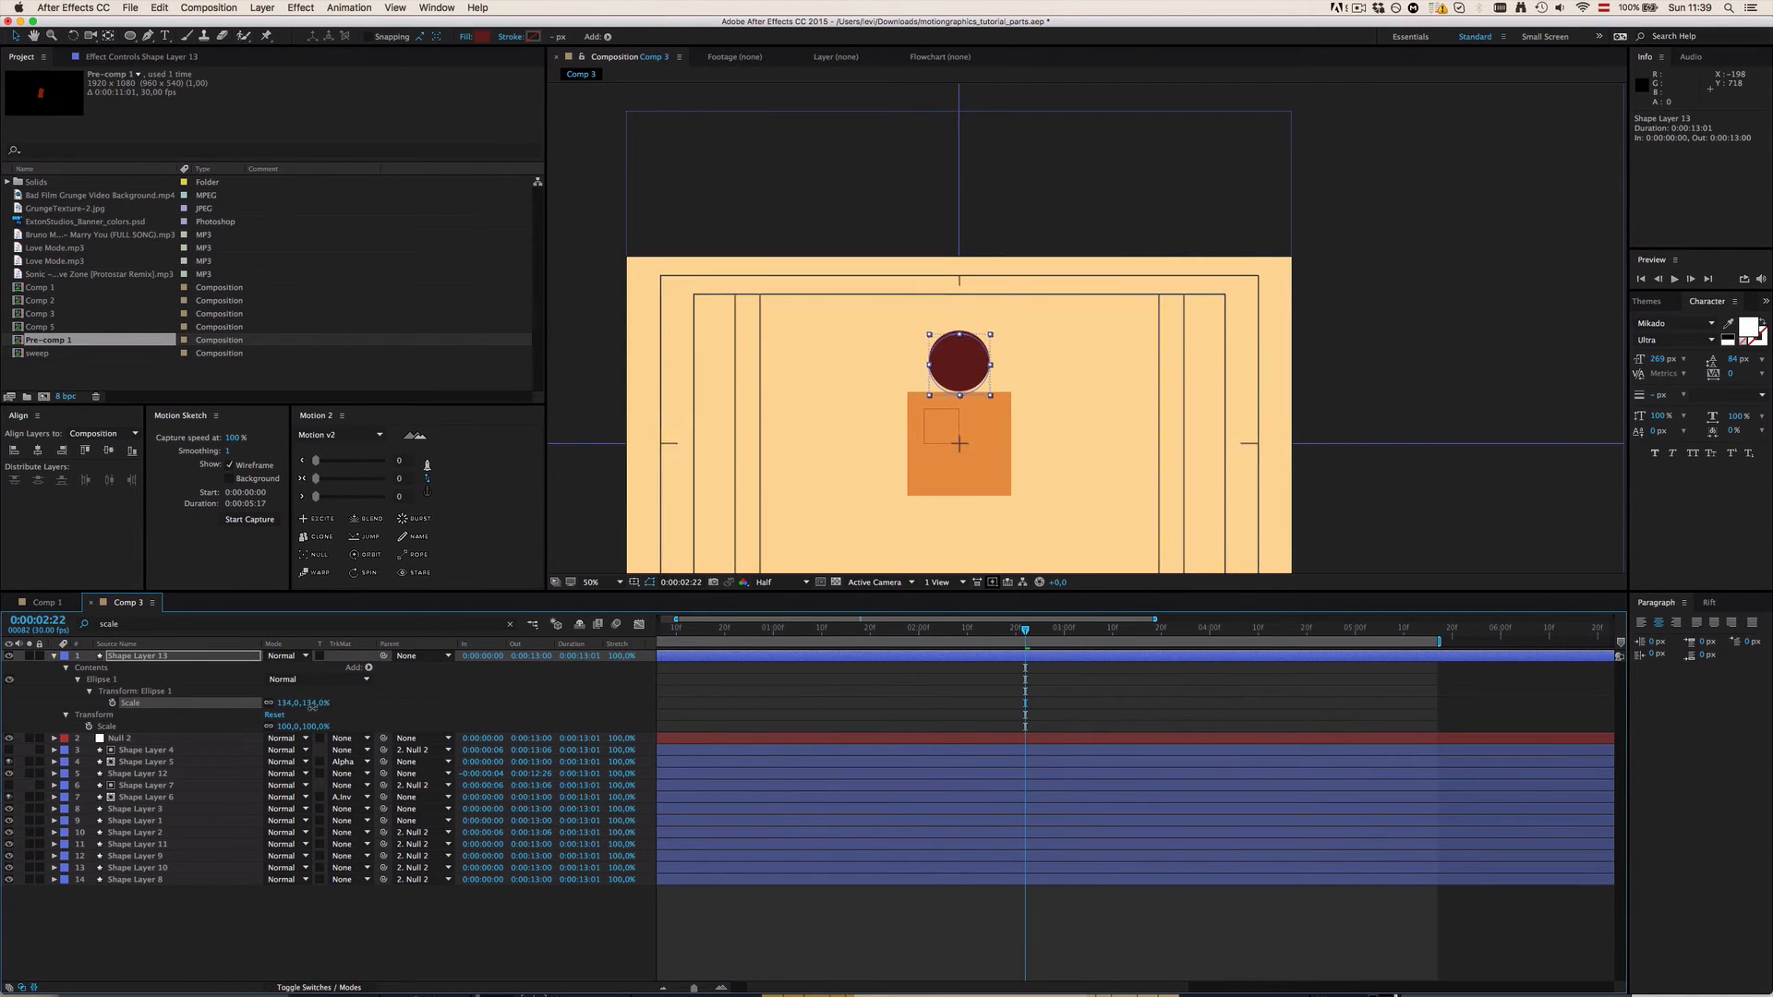
{"action": "key", "text": "super+z"}
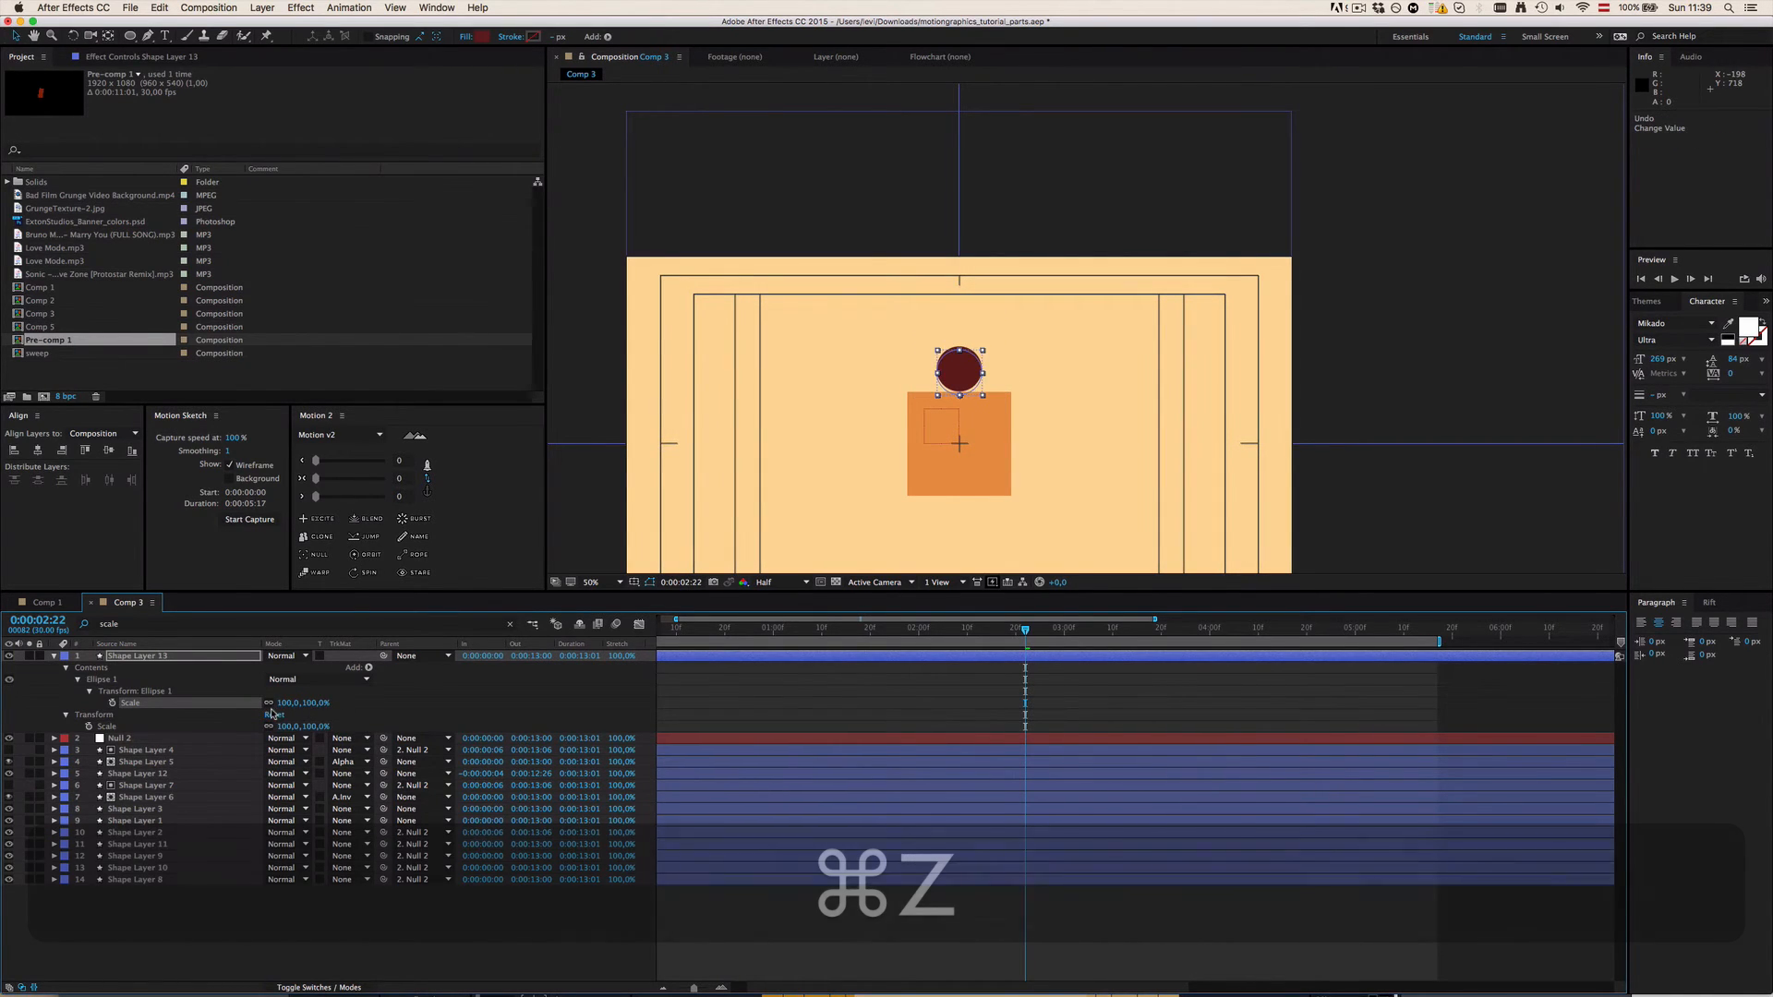
Step: Unlink the width and height of the Ellipse 1 Scale, test a one-sided stretch, and undo the test
{"action": "left_click", "coordinate": [269, 703]}
{"action": "left_click_drag", "start_coordinate": [284, 703], "coordinate": [363, 706]}
{"action": "key", "text": "alt+super+z"}
{"action": "key", "text": "super+z"}
{"action": "key", "text": "super+z"}
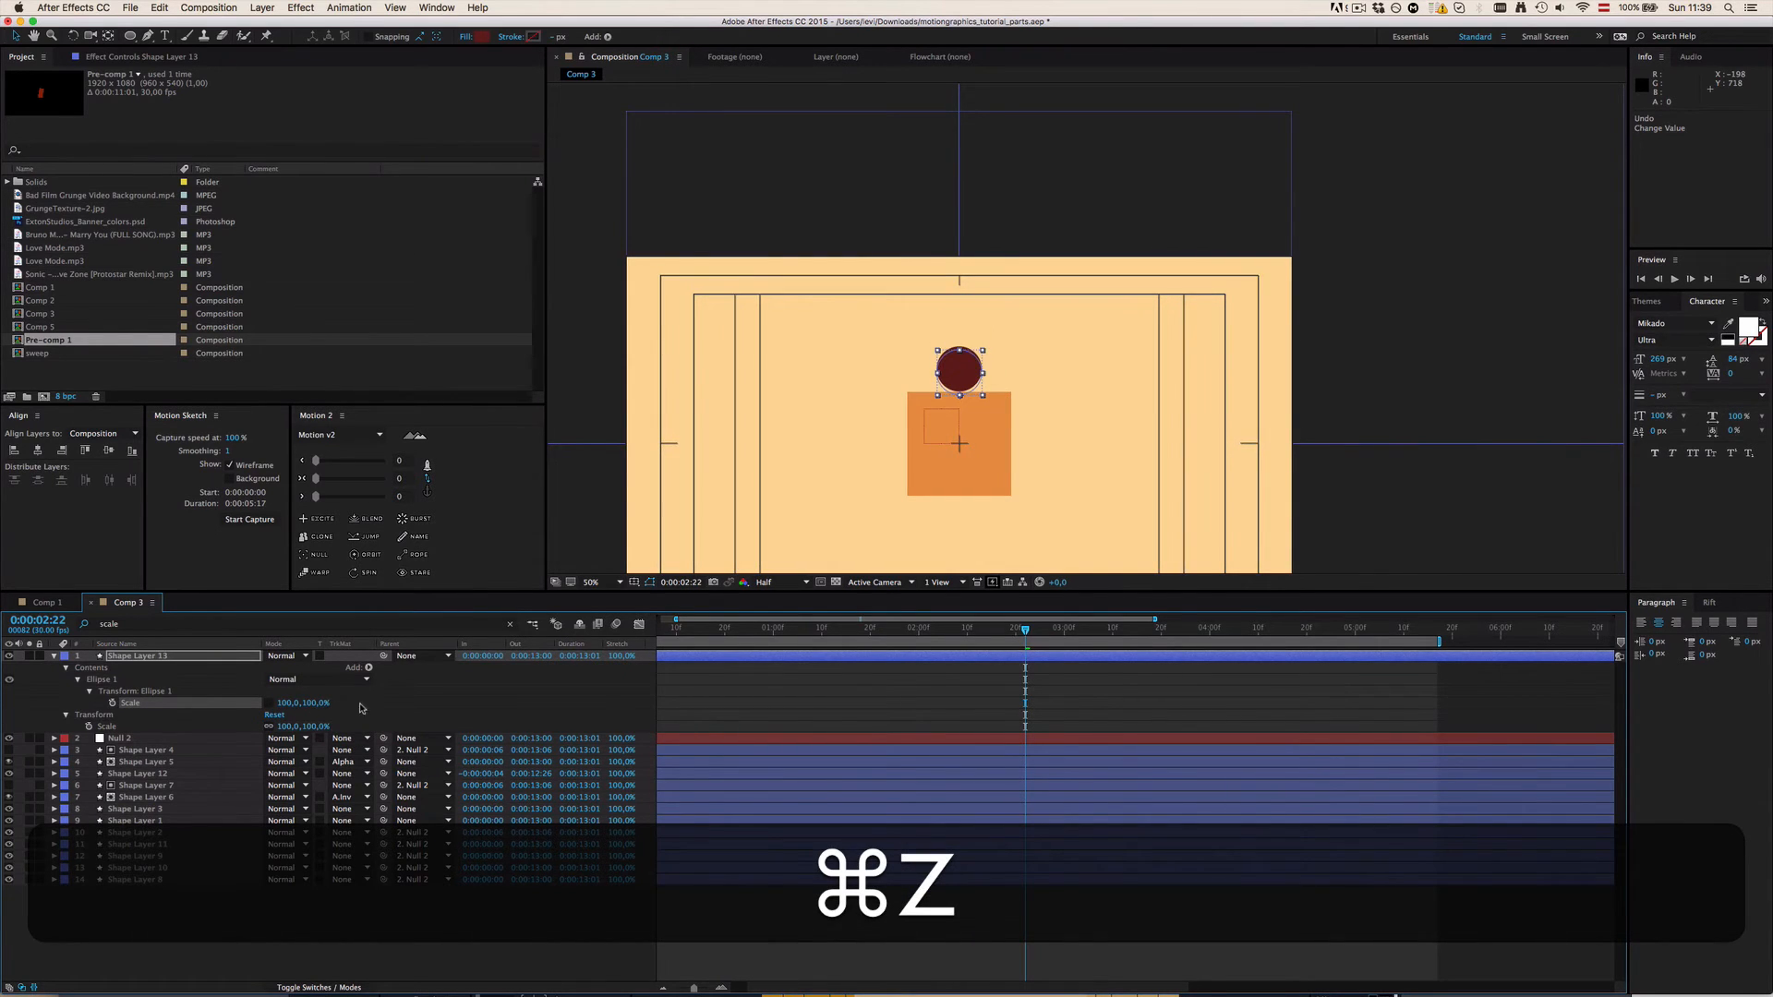
{"action": "left_click", "coordinate": [368, 709]}
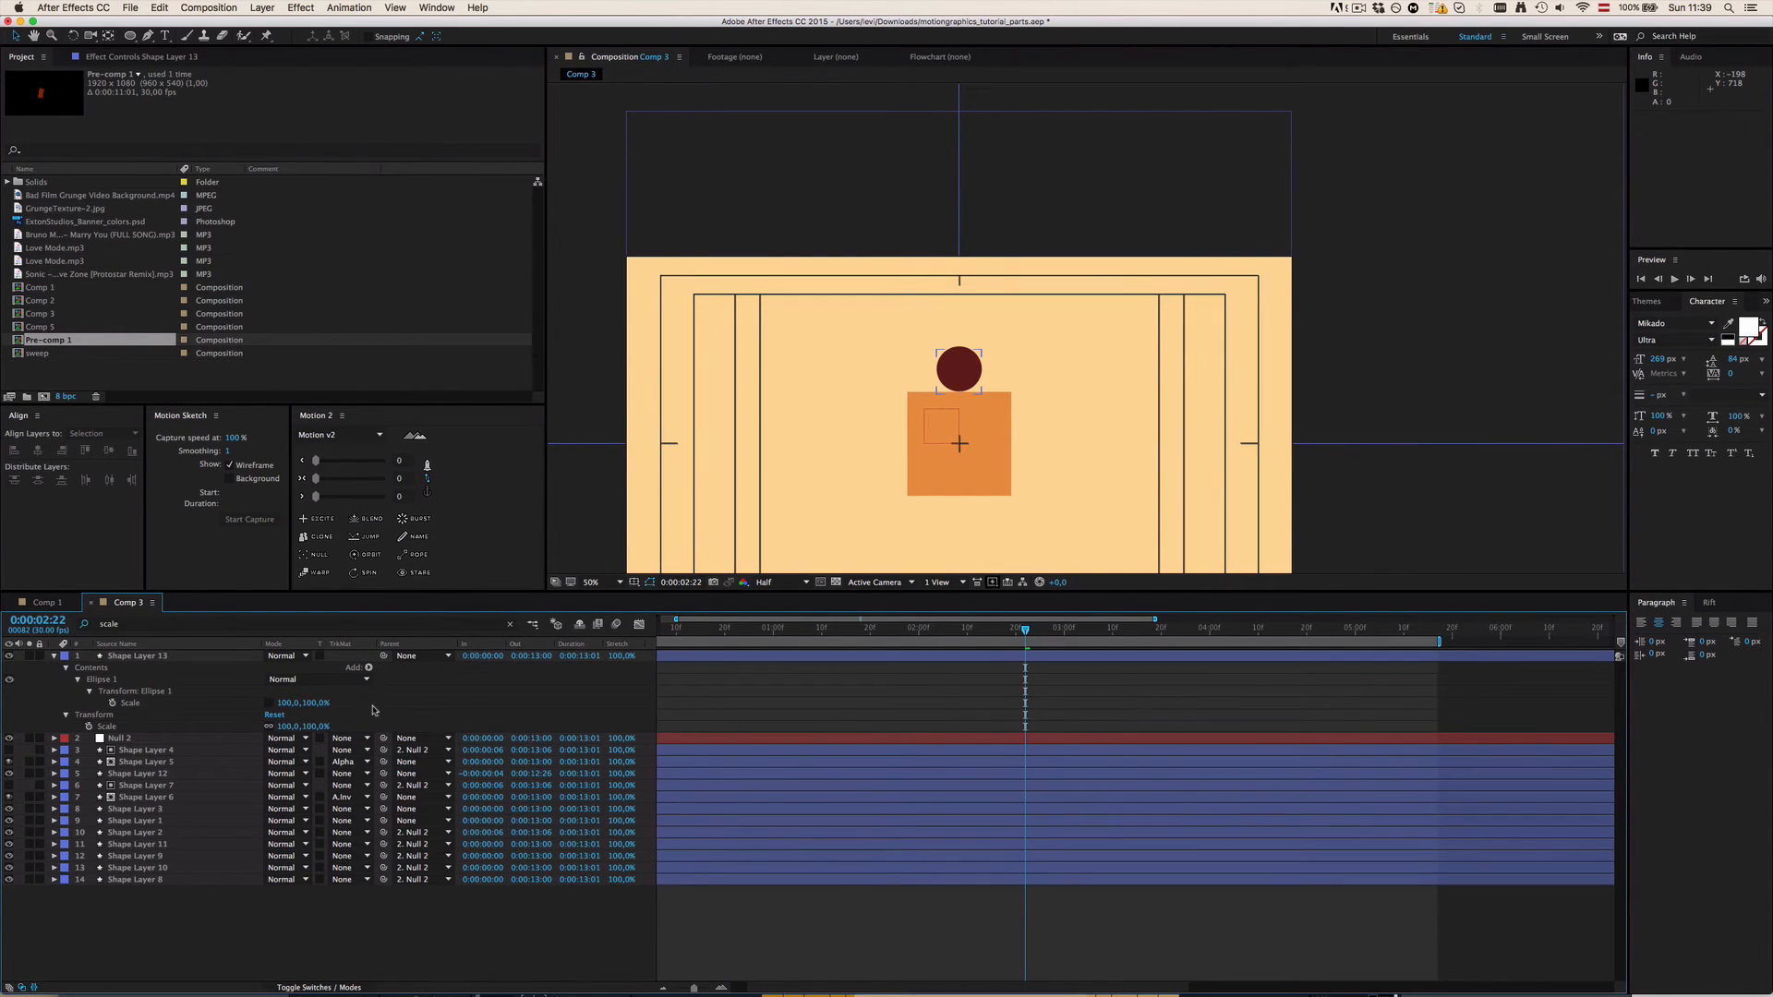
Step: Zoom in on the circle and compare the anchor point of Transform: Ellipse 1 with that of Shape Layer 13
{"action": "left_click", "coordinate": [150, 692]}
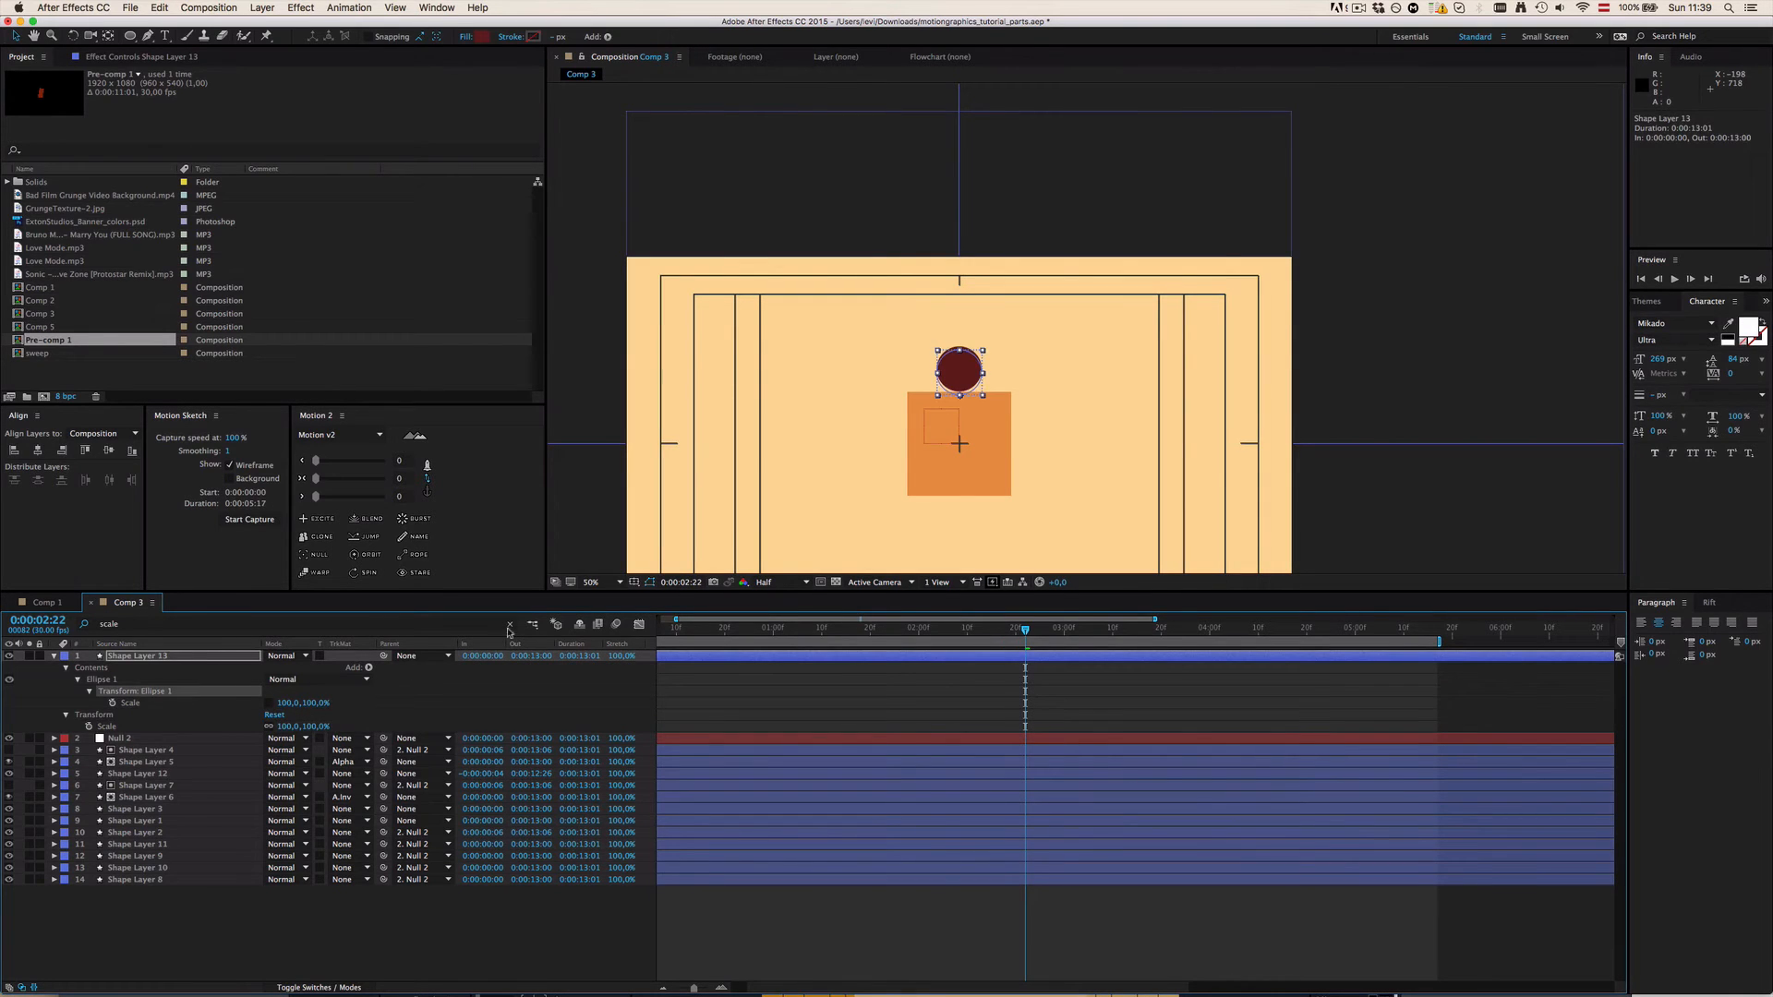
{"action": "key", "text": "slash"}
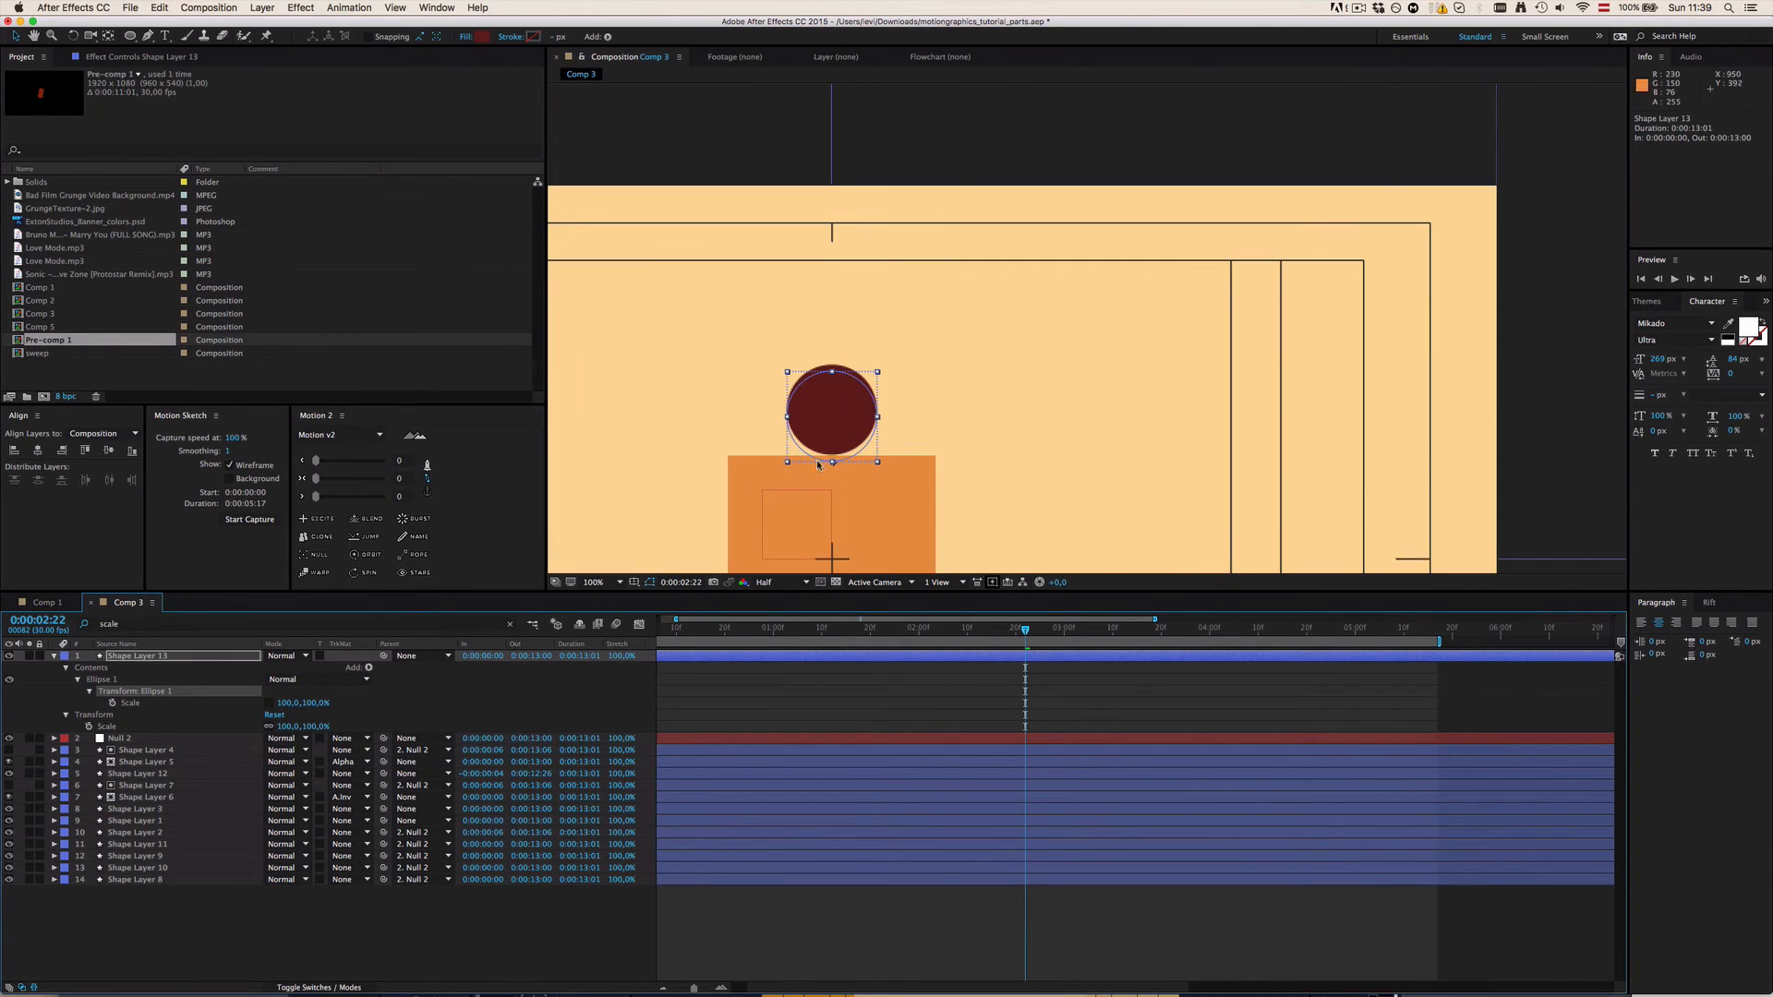
{"action": "key", "text": "y"}
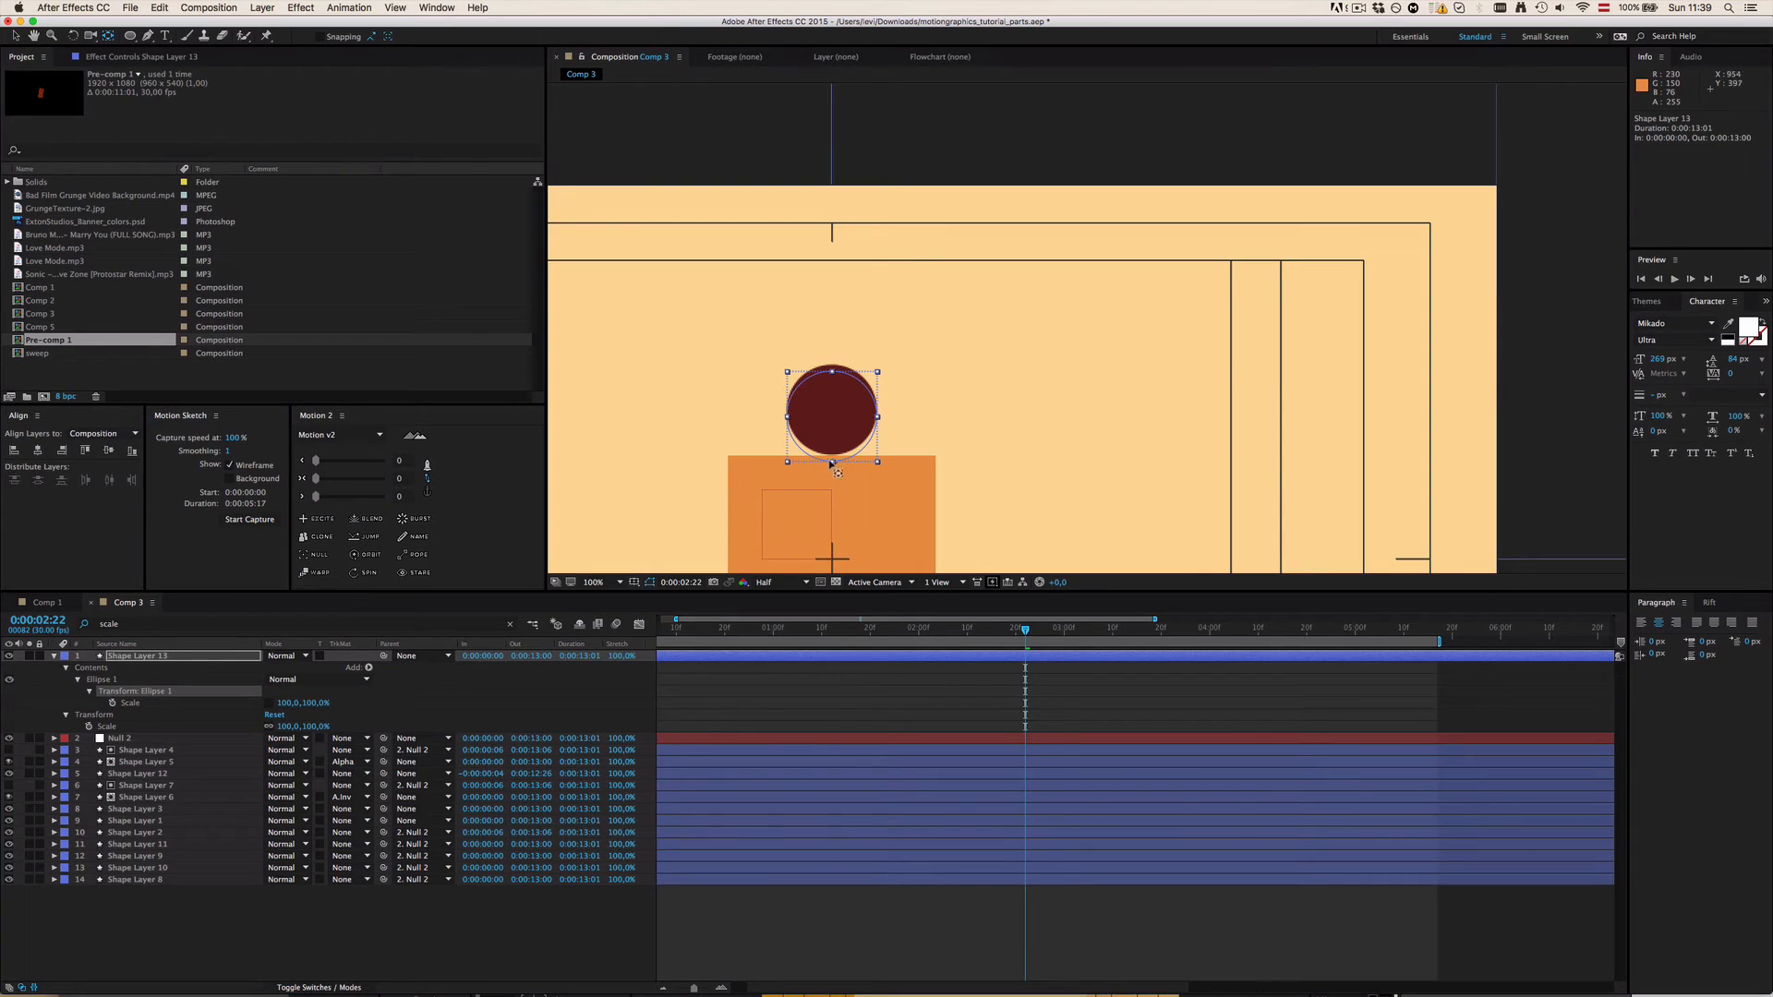
{"action": "left_click_drag", "start_coordinate": [836, 465], "coordinate": [834, 423]}
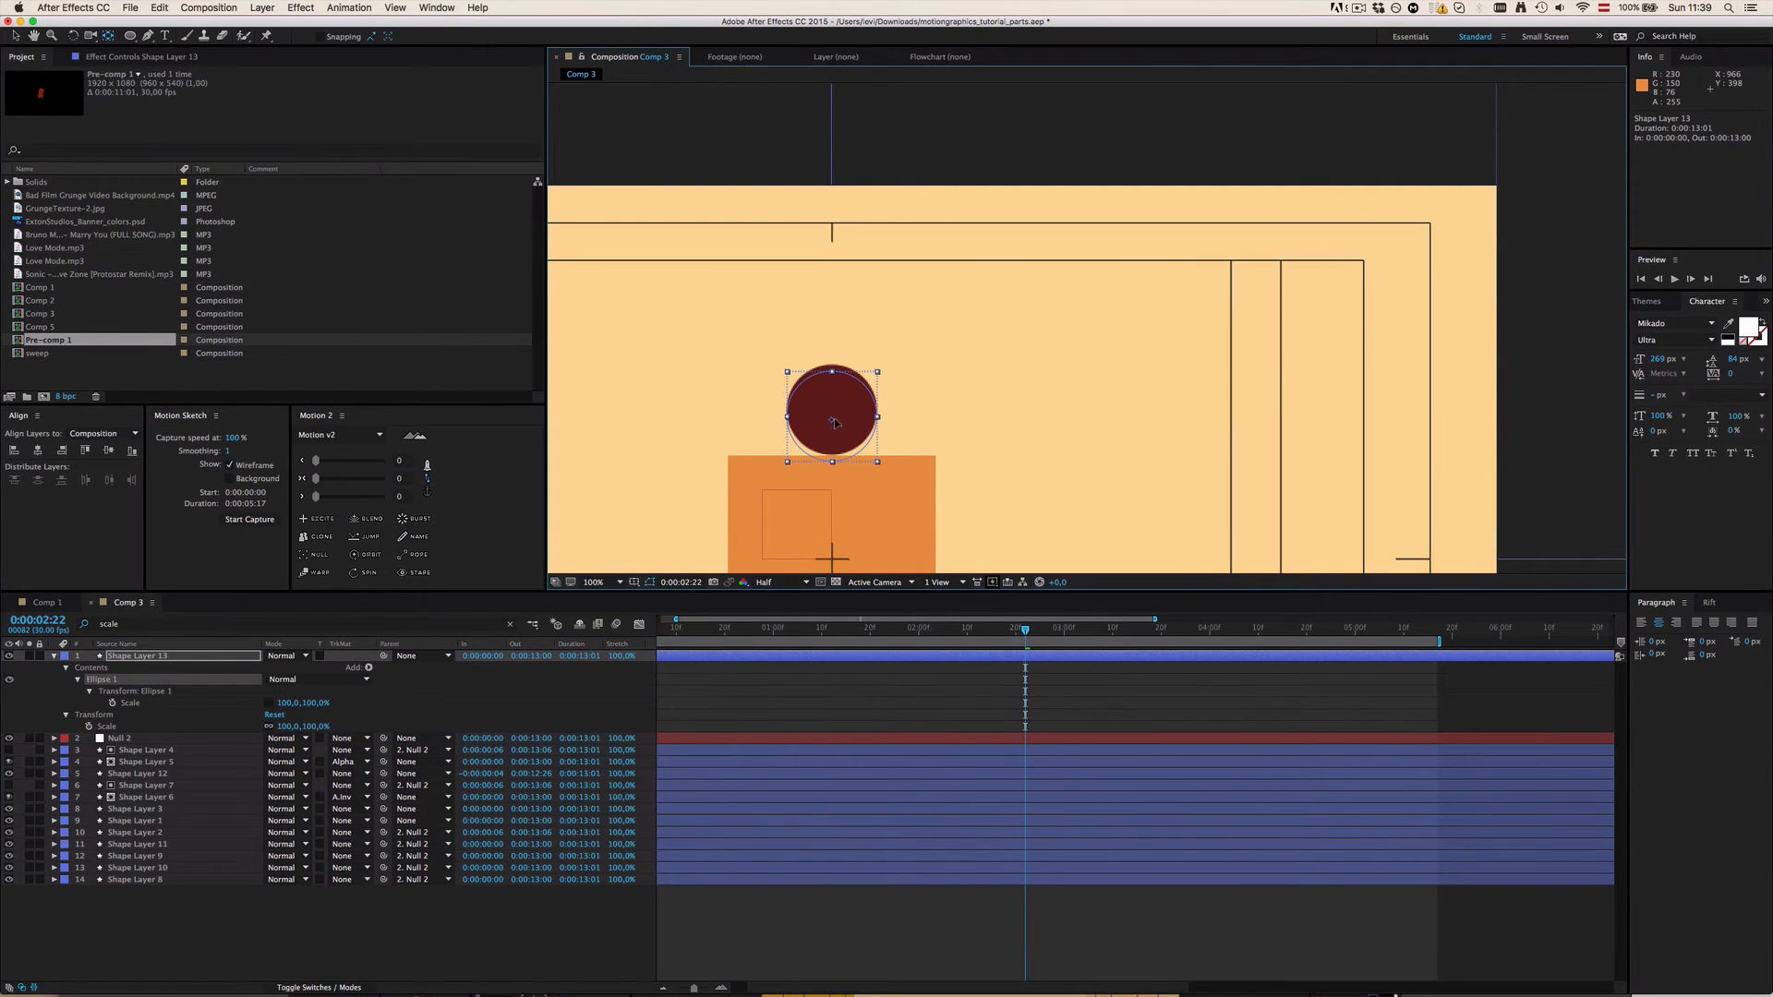
{"action": "key", "text": "v"}
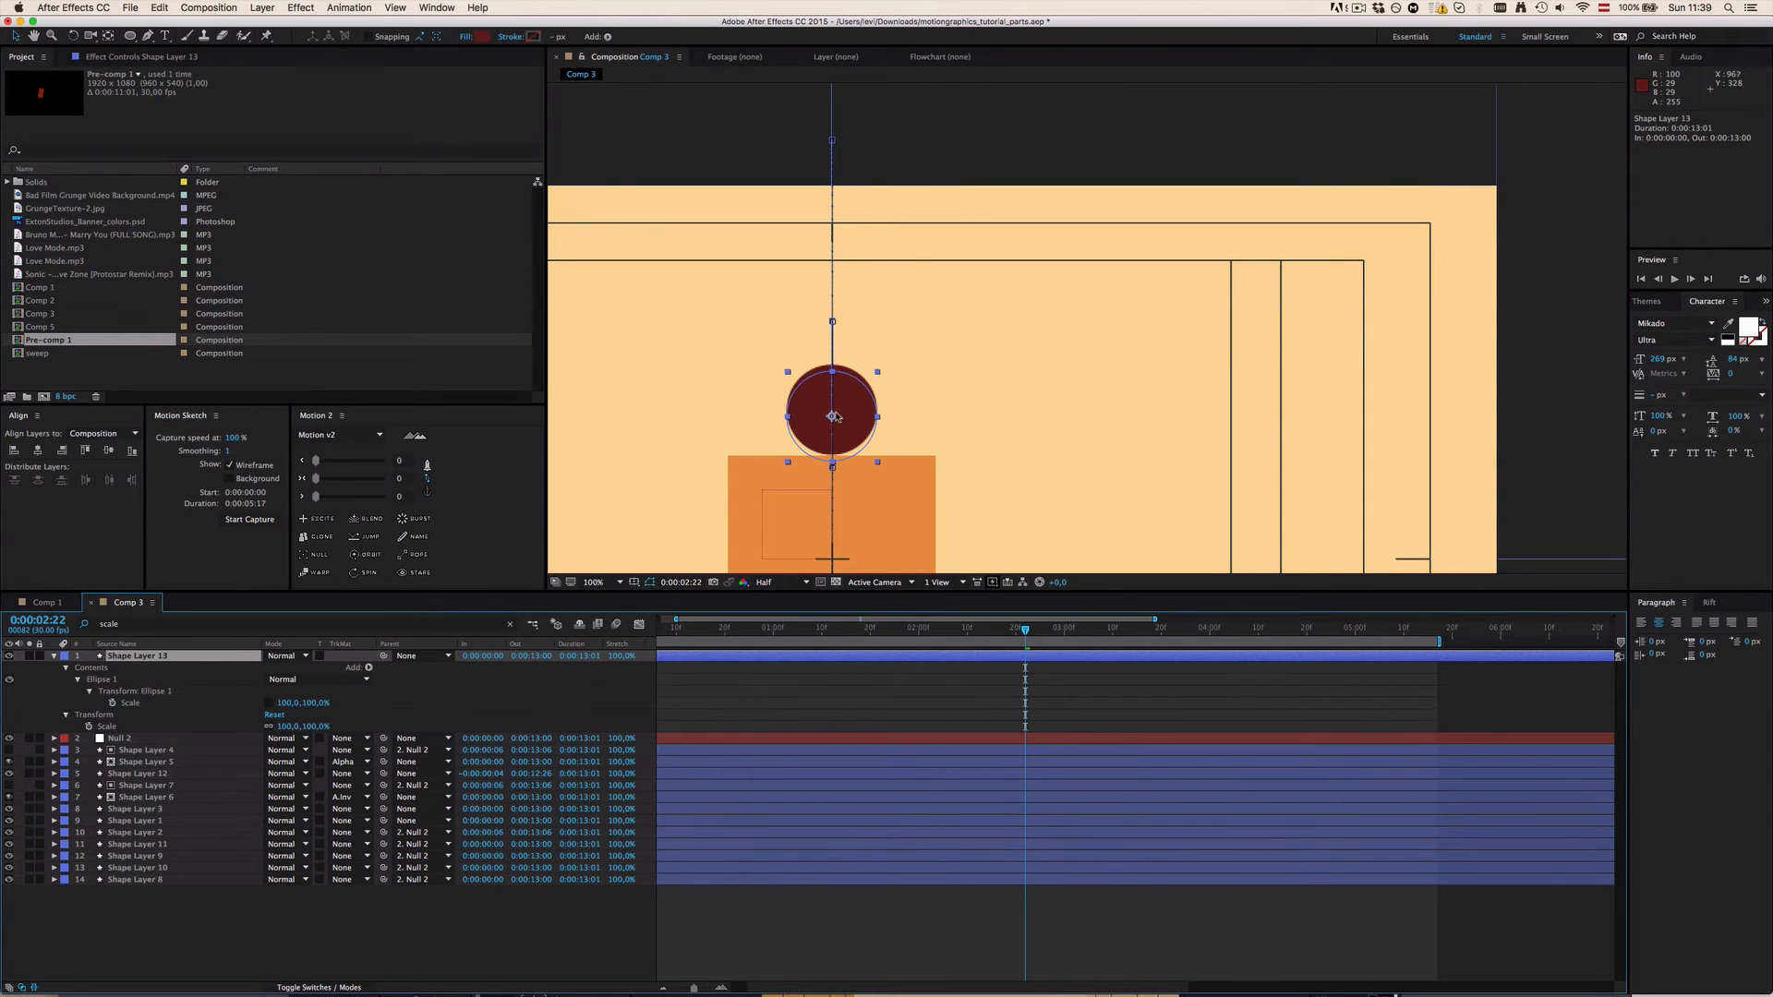
{"action": "left_click", "coordinate": [157, 693]}
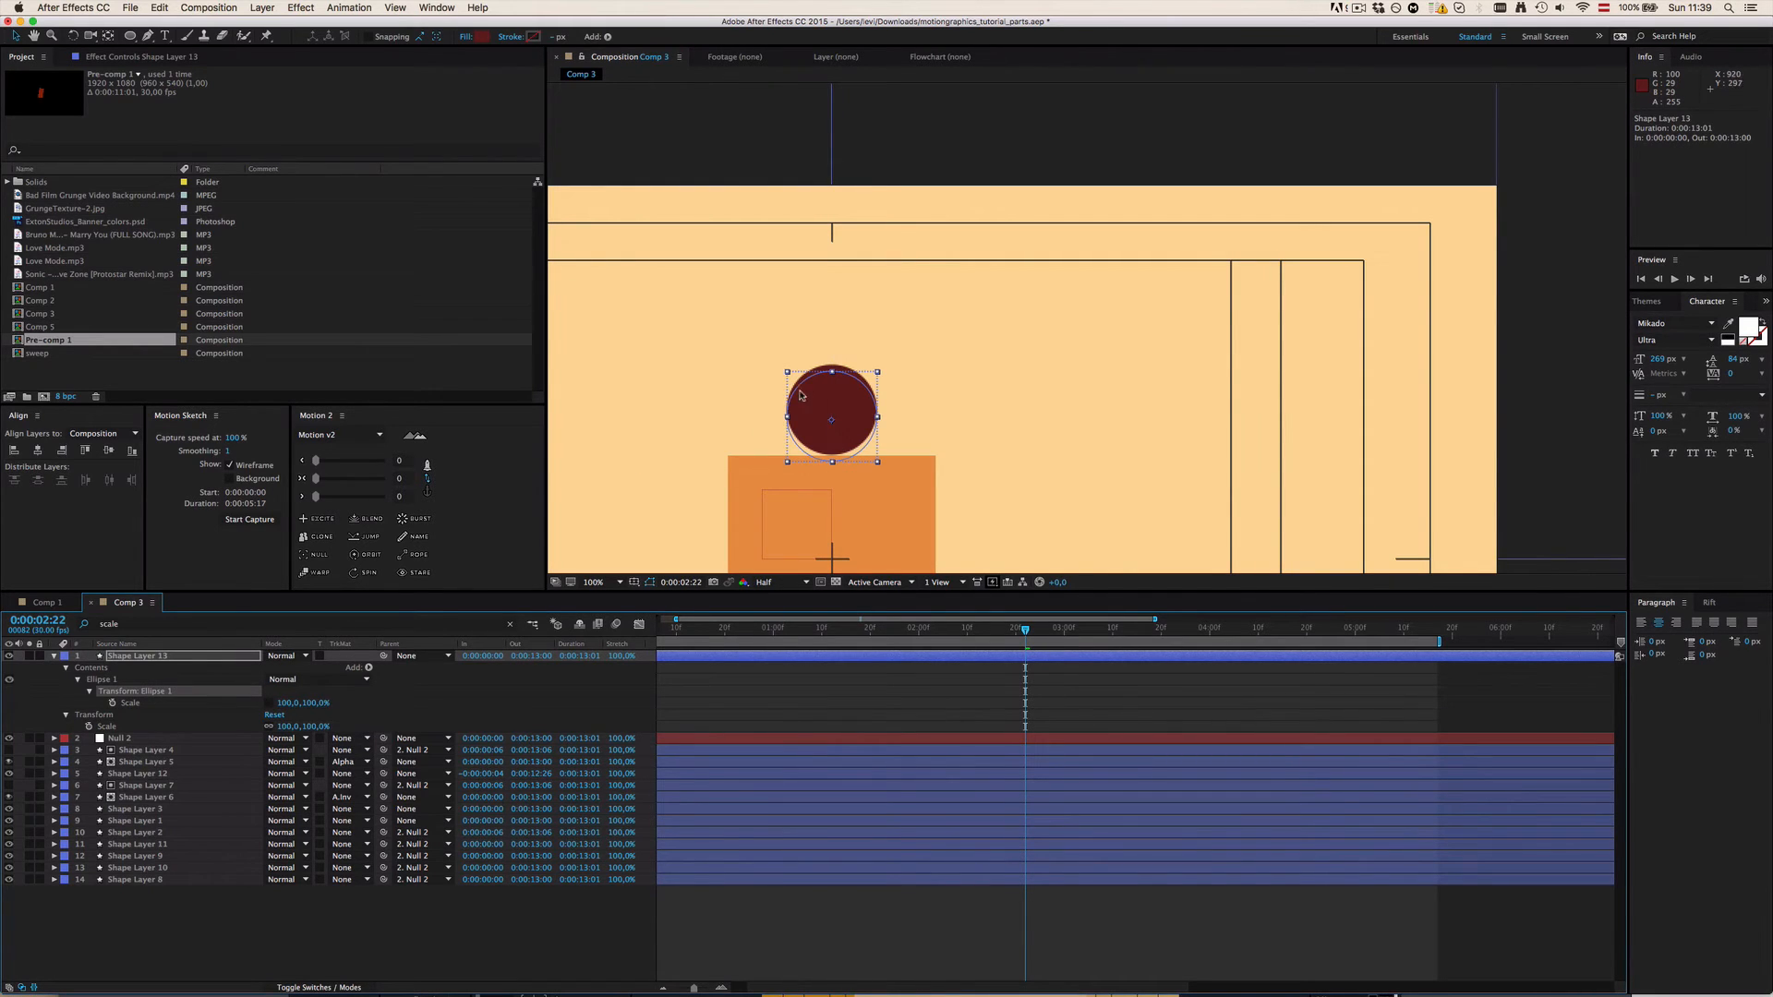
{"action": "key", "text": "y"}
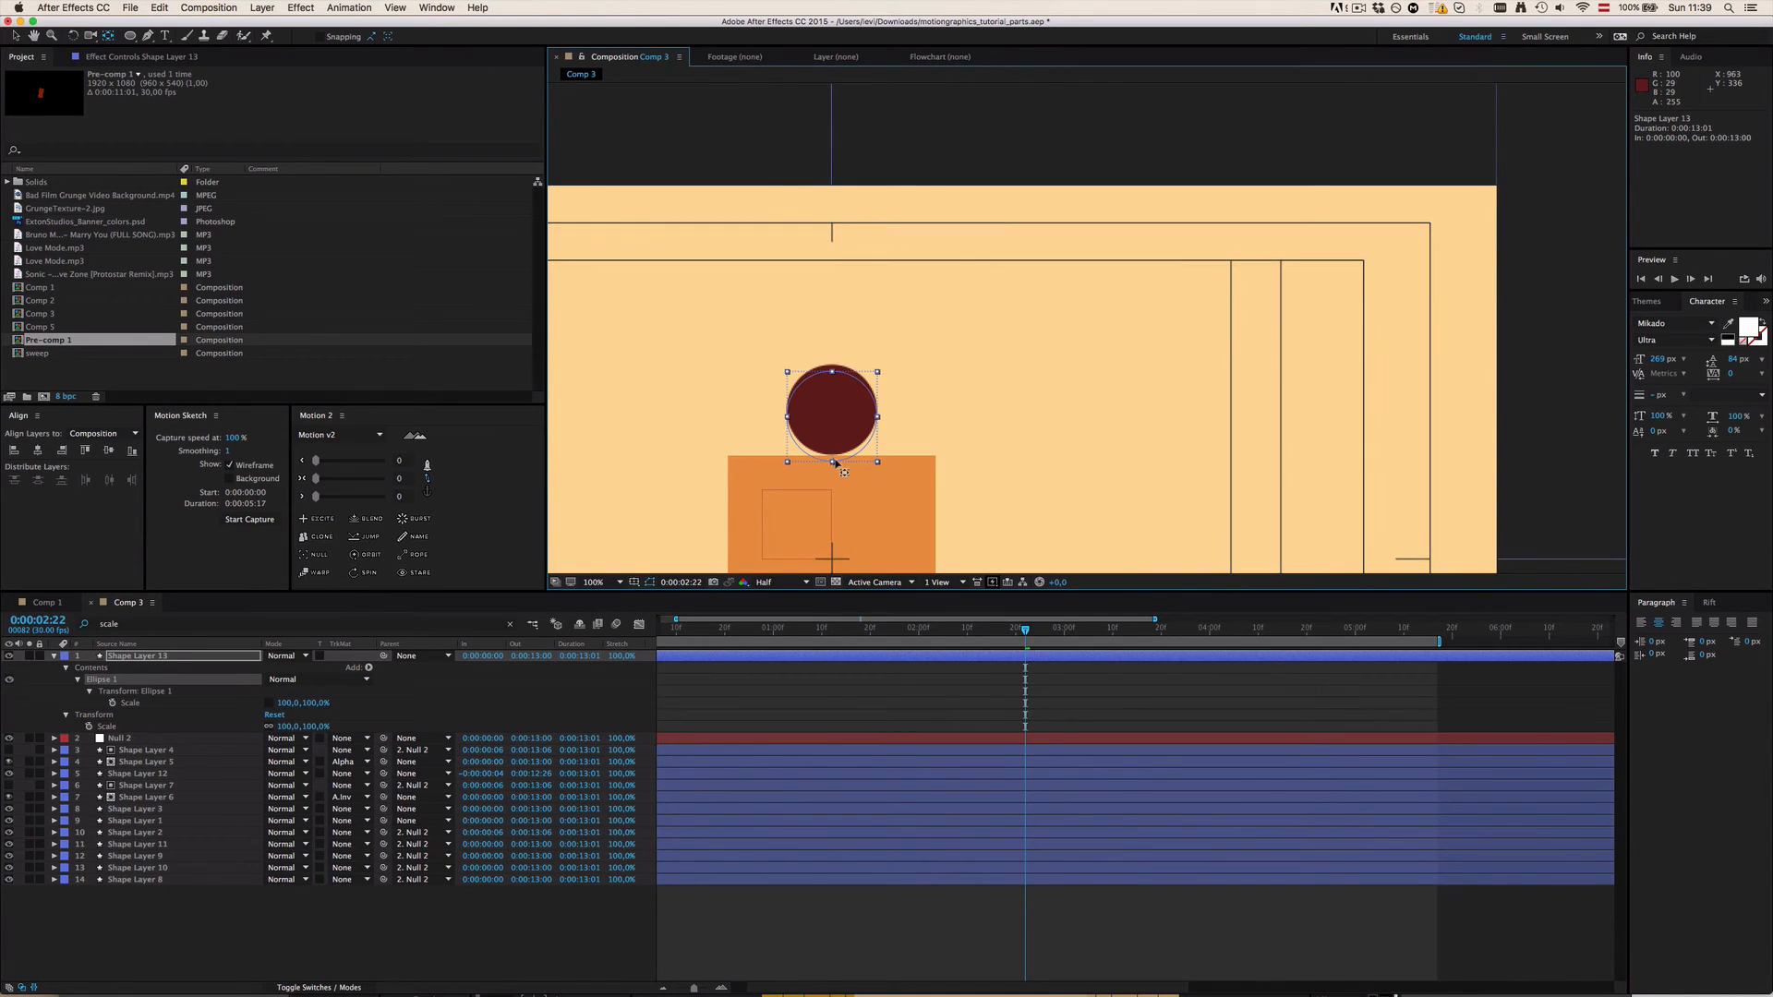
{"action": "key", "text": "v"}
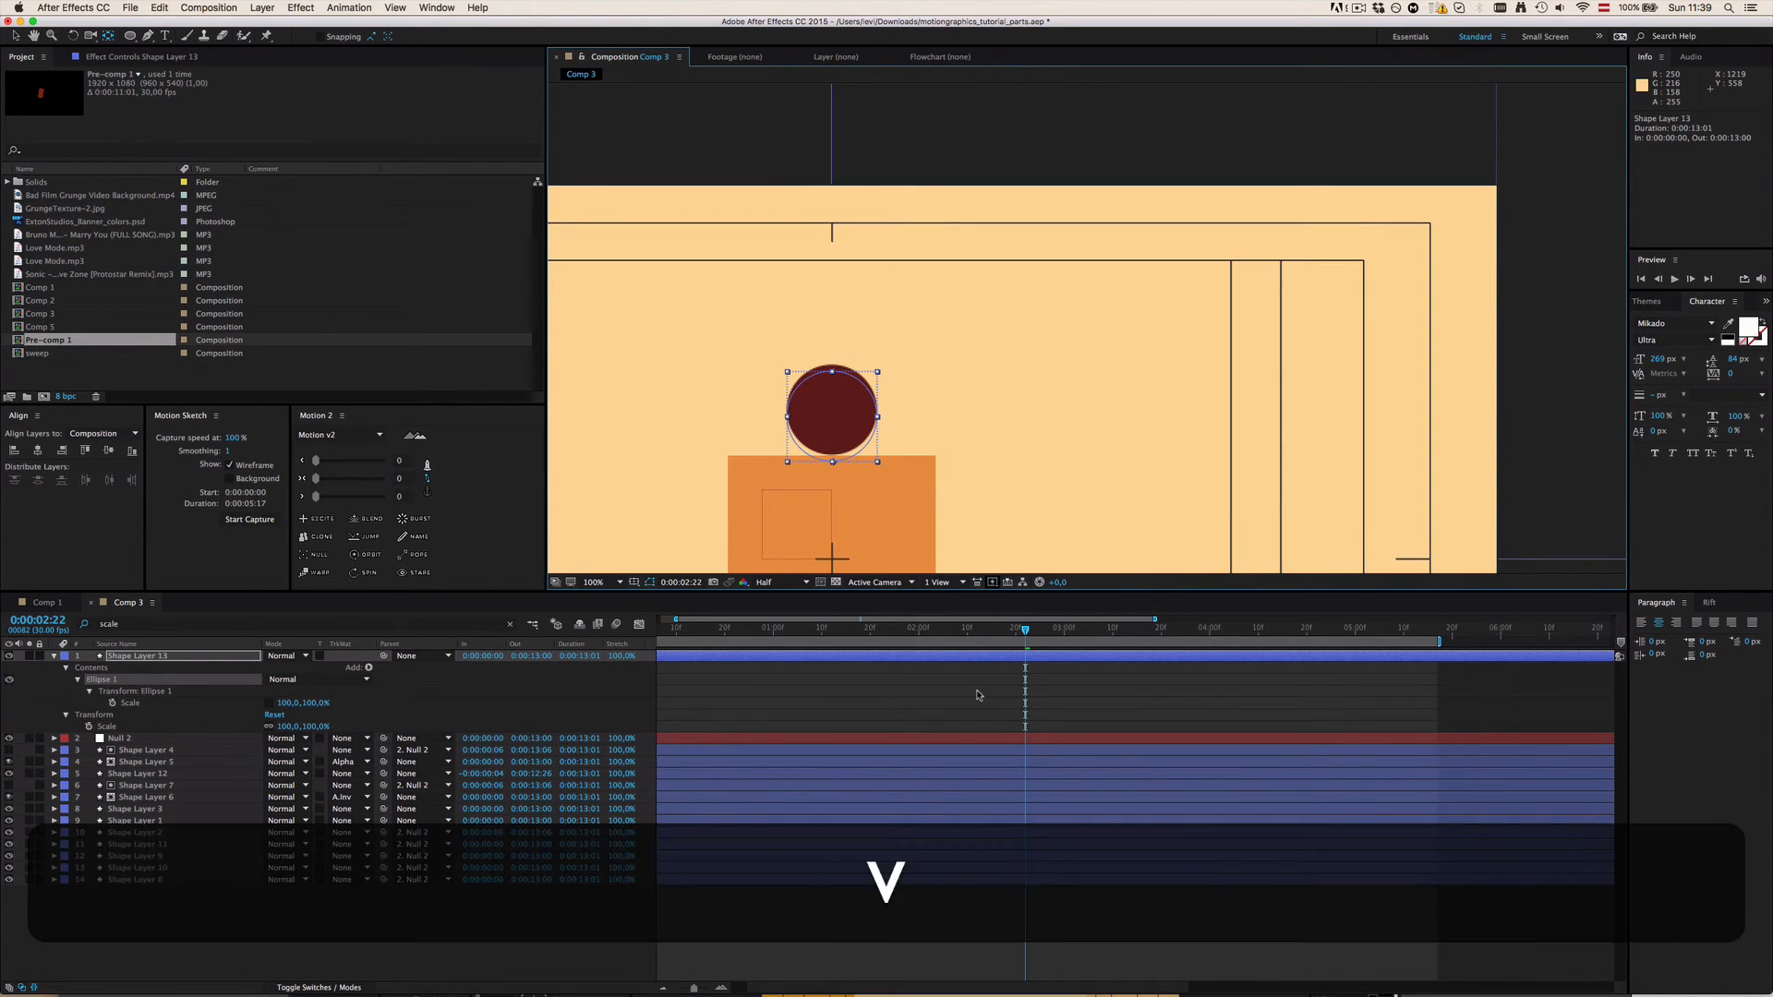
Step: Start keyframing the Ellipse 1 Scale at 0:00:02:00 and add a second Scale keyframe at 0:00:02:21
{"action": "left_click", "coordinate": [976, 700]}
{"action": "left_click_drag", "start_coordinate": [1028, 634], "coordinate": [918, 655]}
{"action": "left_click", "coordinate": [883, 660]}
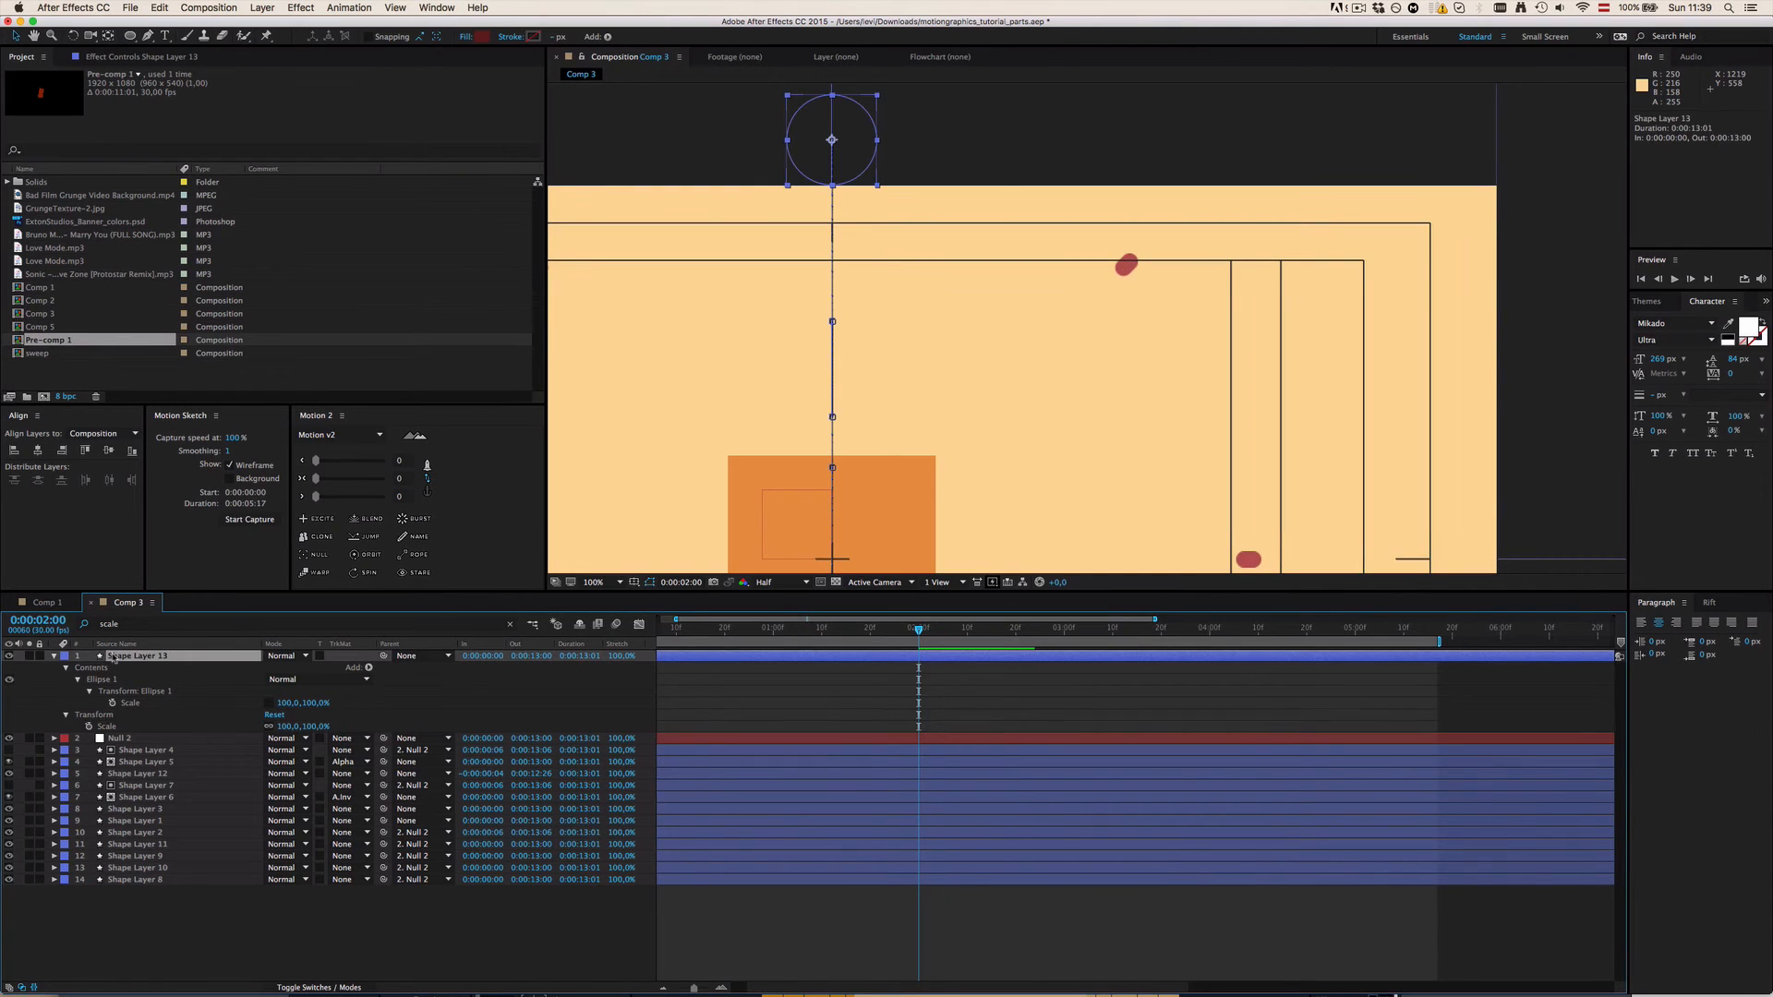
{"action": "left_click", "coordinate": [113, 703]}
{"action": "left_click_drag", "start_coordinate": [950, 631], "coordinate": [1022, 634]}
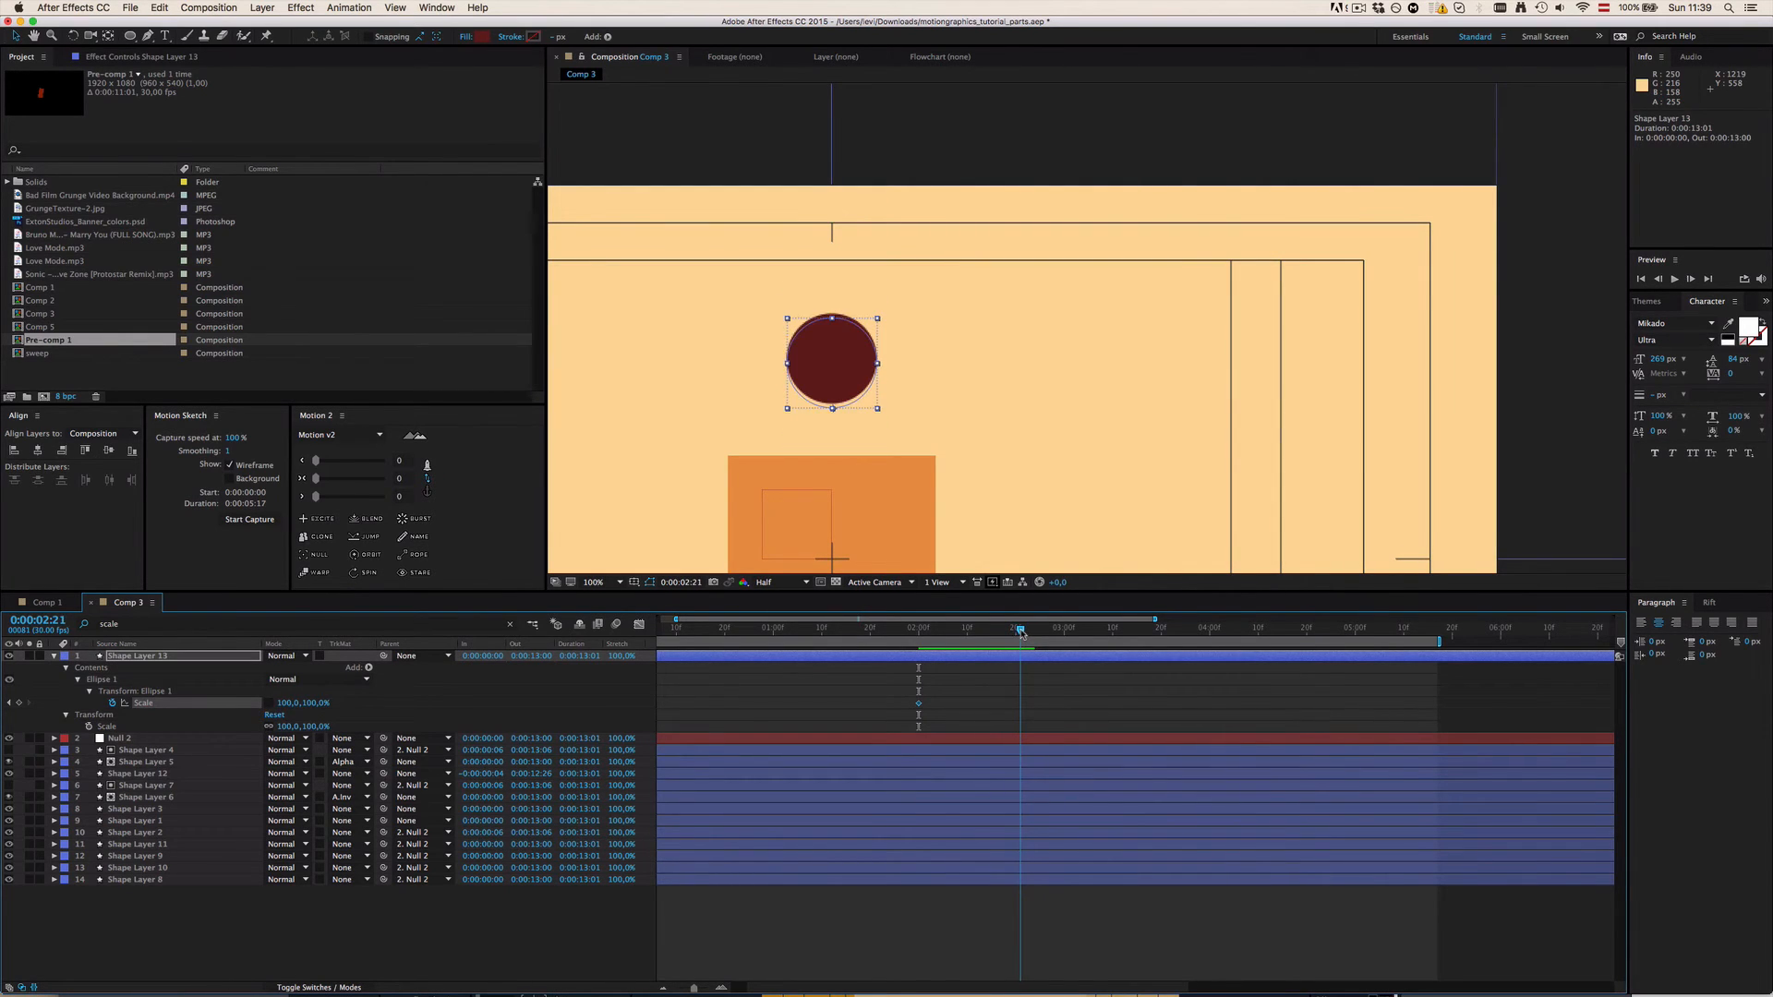
{"action": "left_click", "coordinate": [18, 703]}
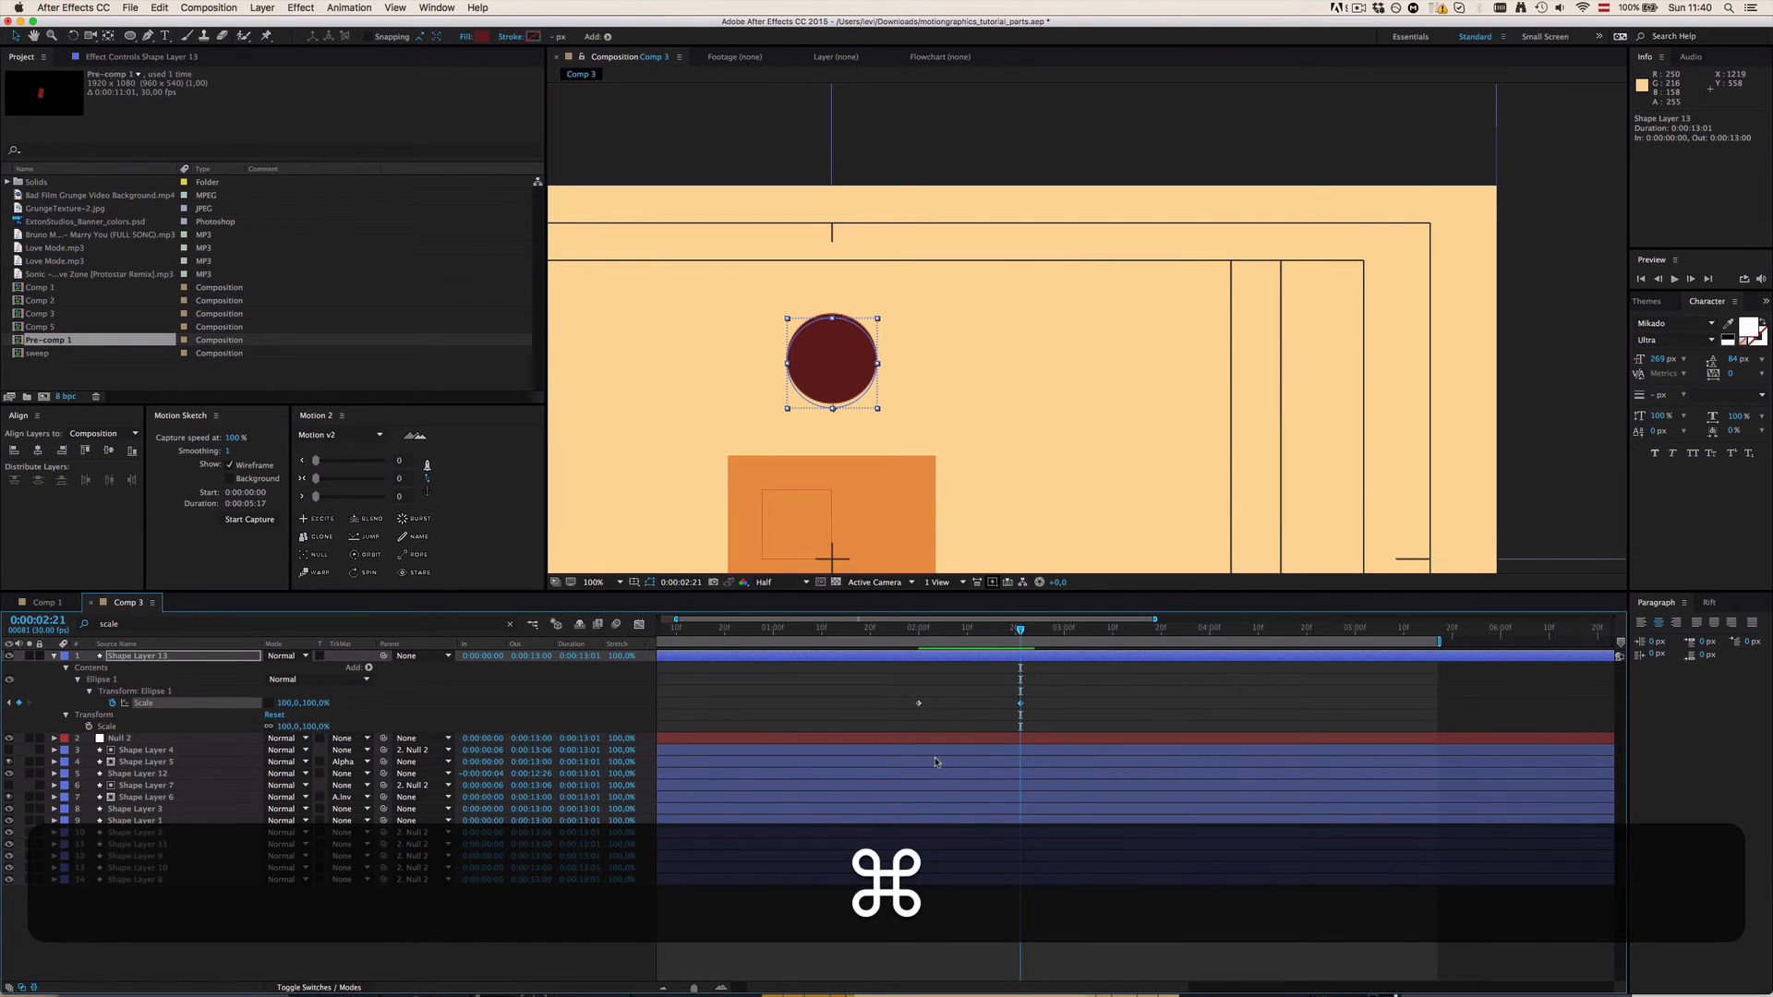
{"action": "left_click", "coordinate": [923, 724]}
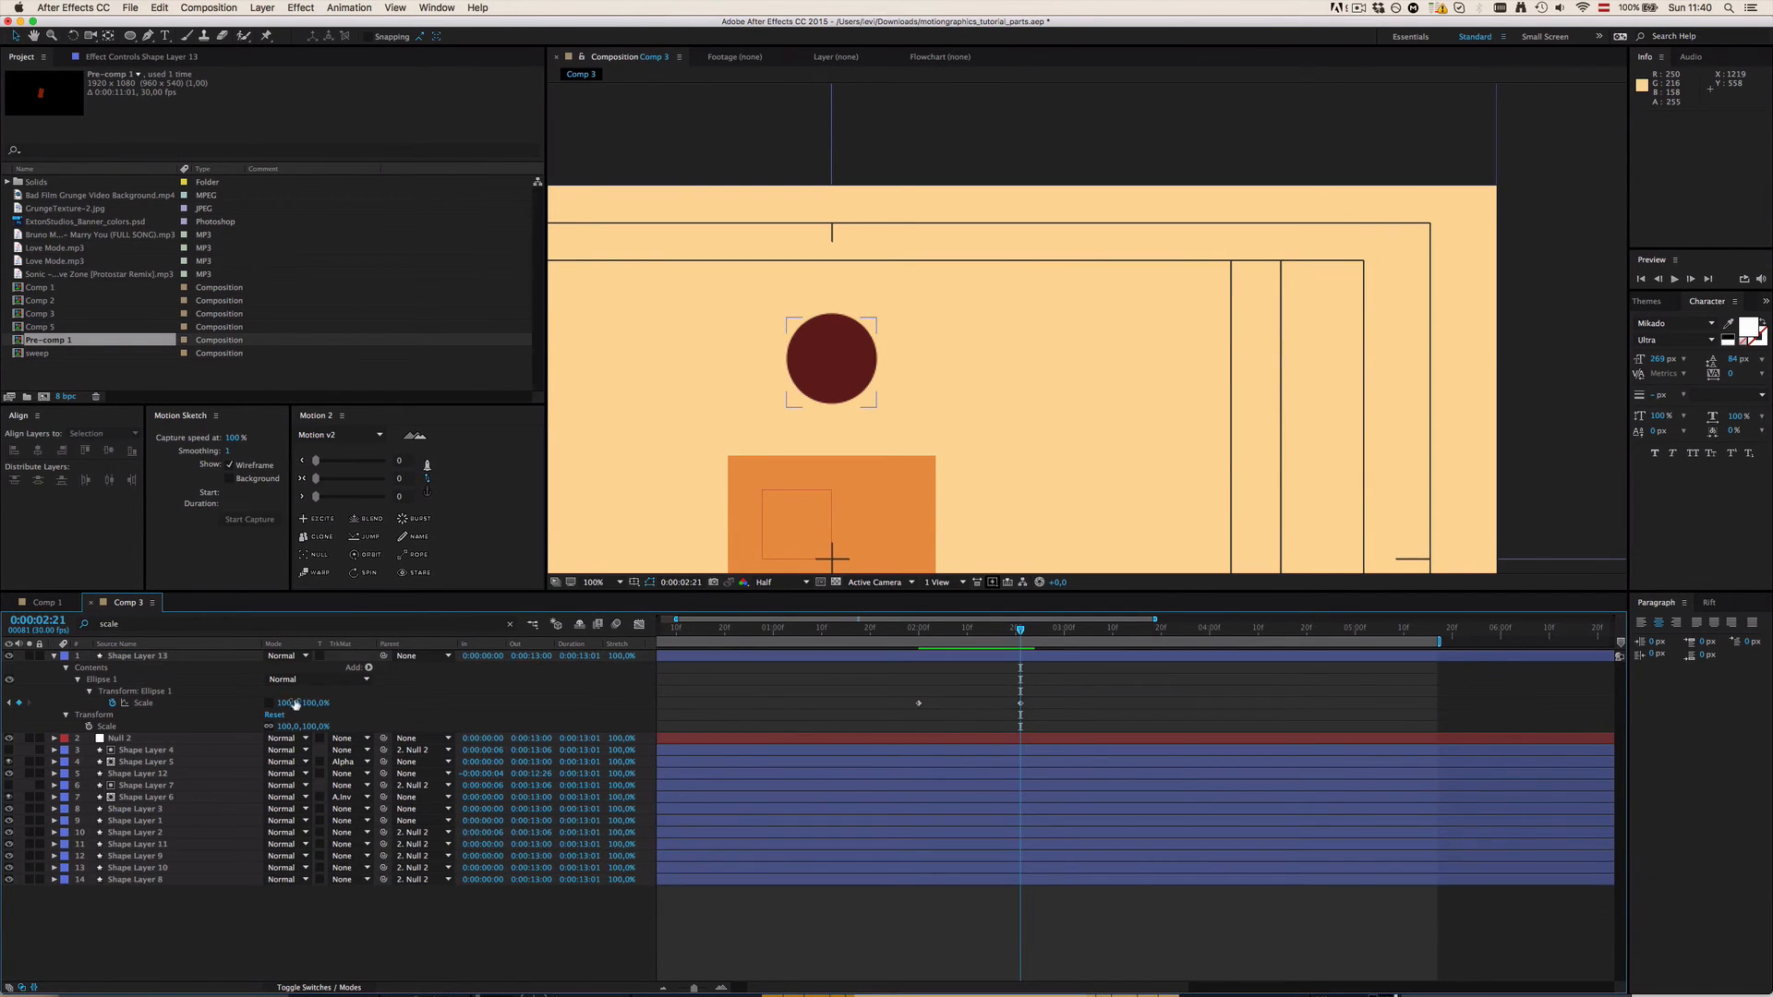
Step: Stretch the ellipse vertically at 0:00:02:21 by setting its Scale to 90% width and 115% height
{"action": "left_click_drag", "start_coordinate": [297, 704], "coordinate": [324, 706]}
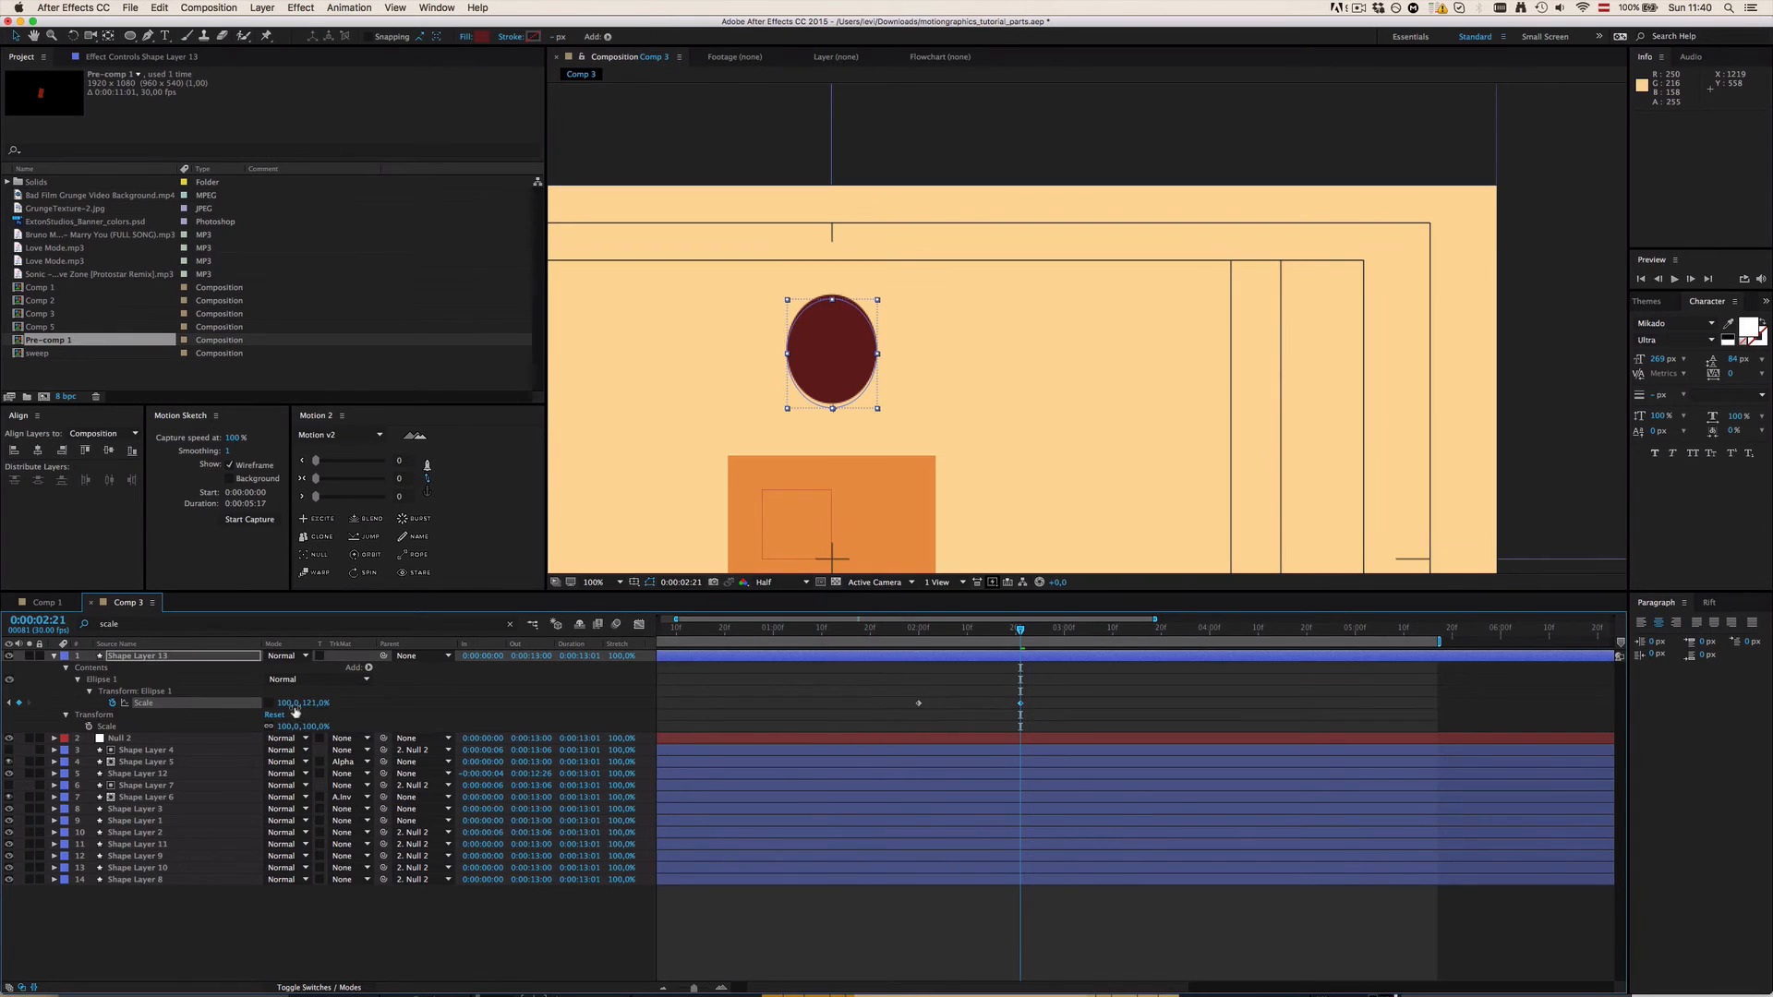
{"action": "left_click", "coordinate": [284, 705]}
{"action": "left_click", "coordinate": [328, 707]}
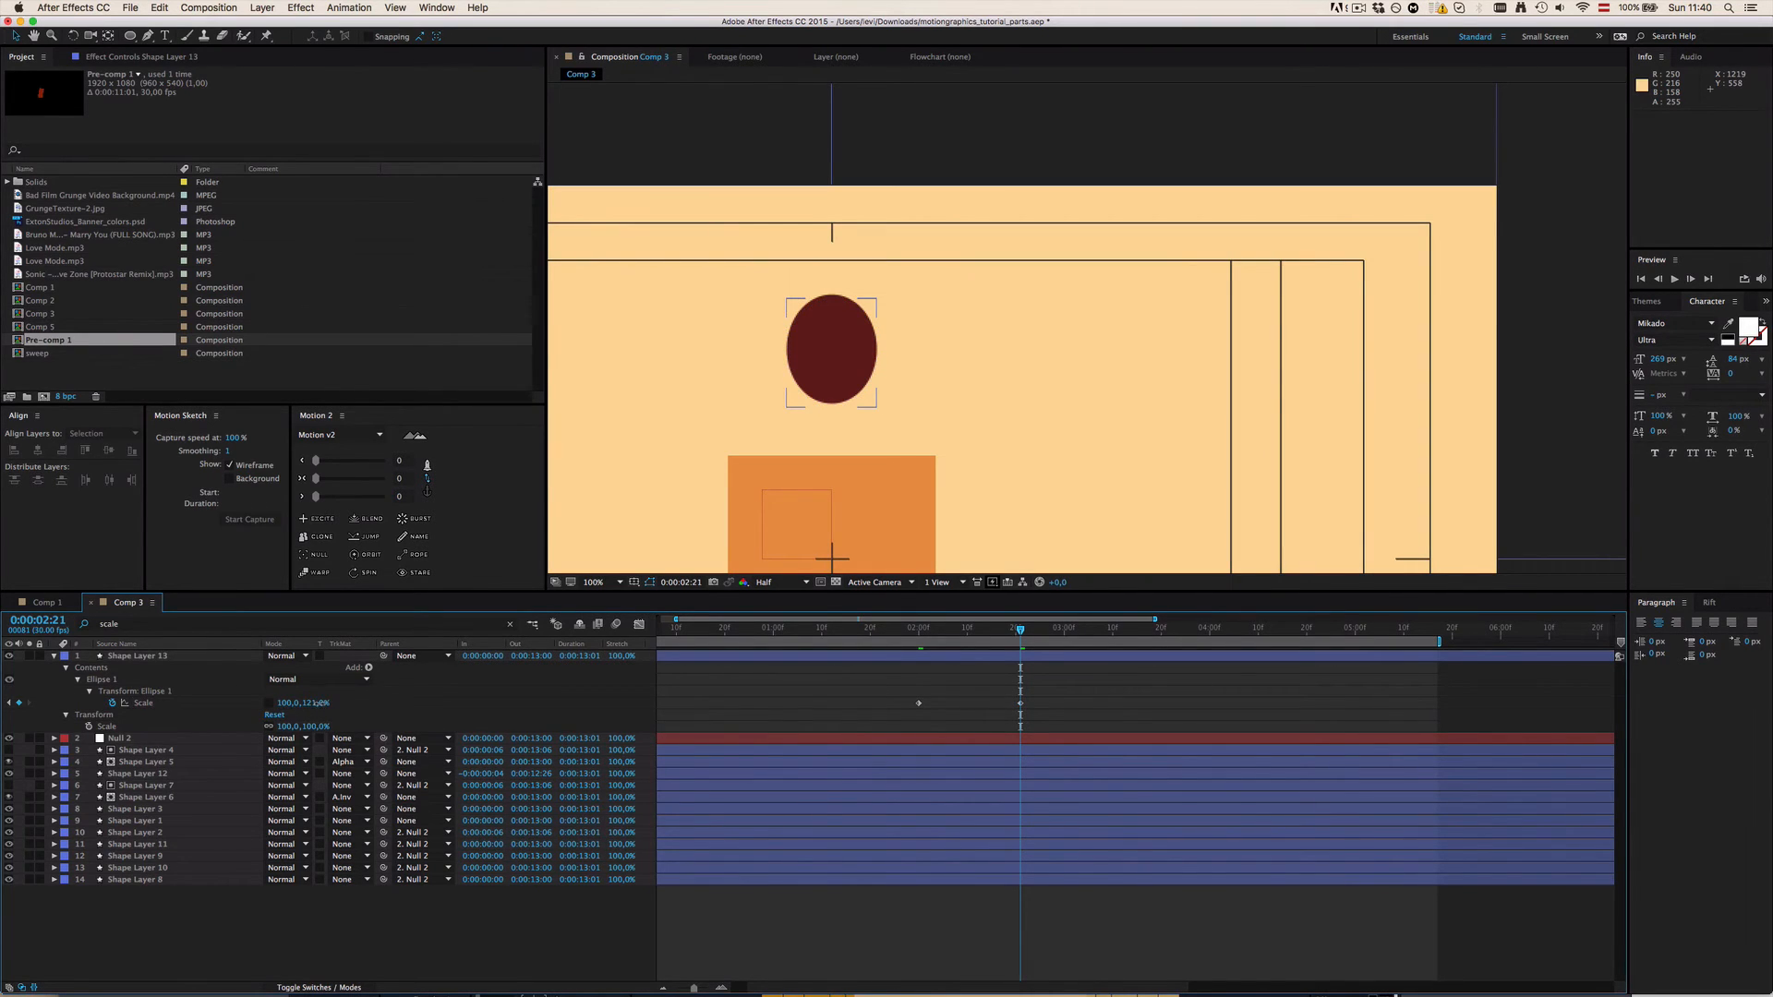
{"action": "left_click_drag", "start_coordinate": [316, 703], "coordinate": [311, 704]}
{"action": "left_click", "coordinate": [287, 704]}
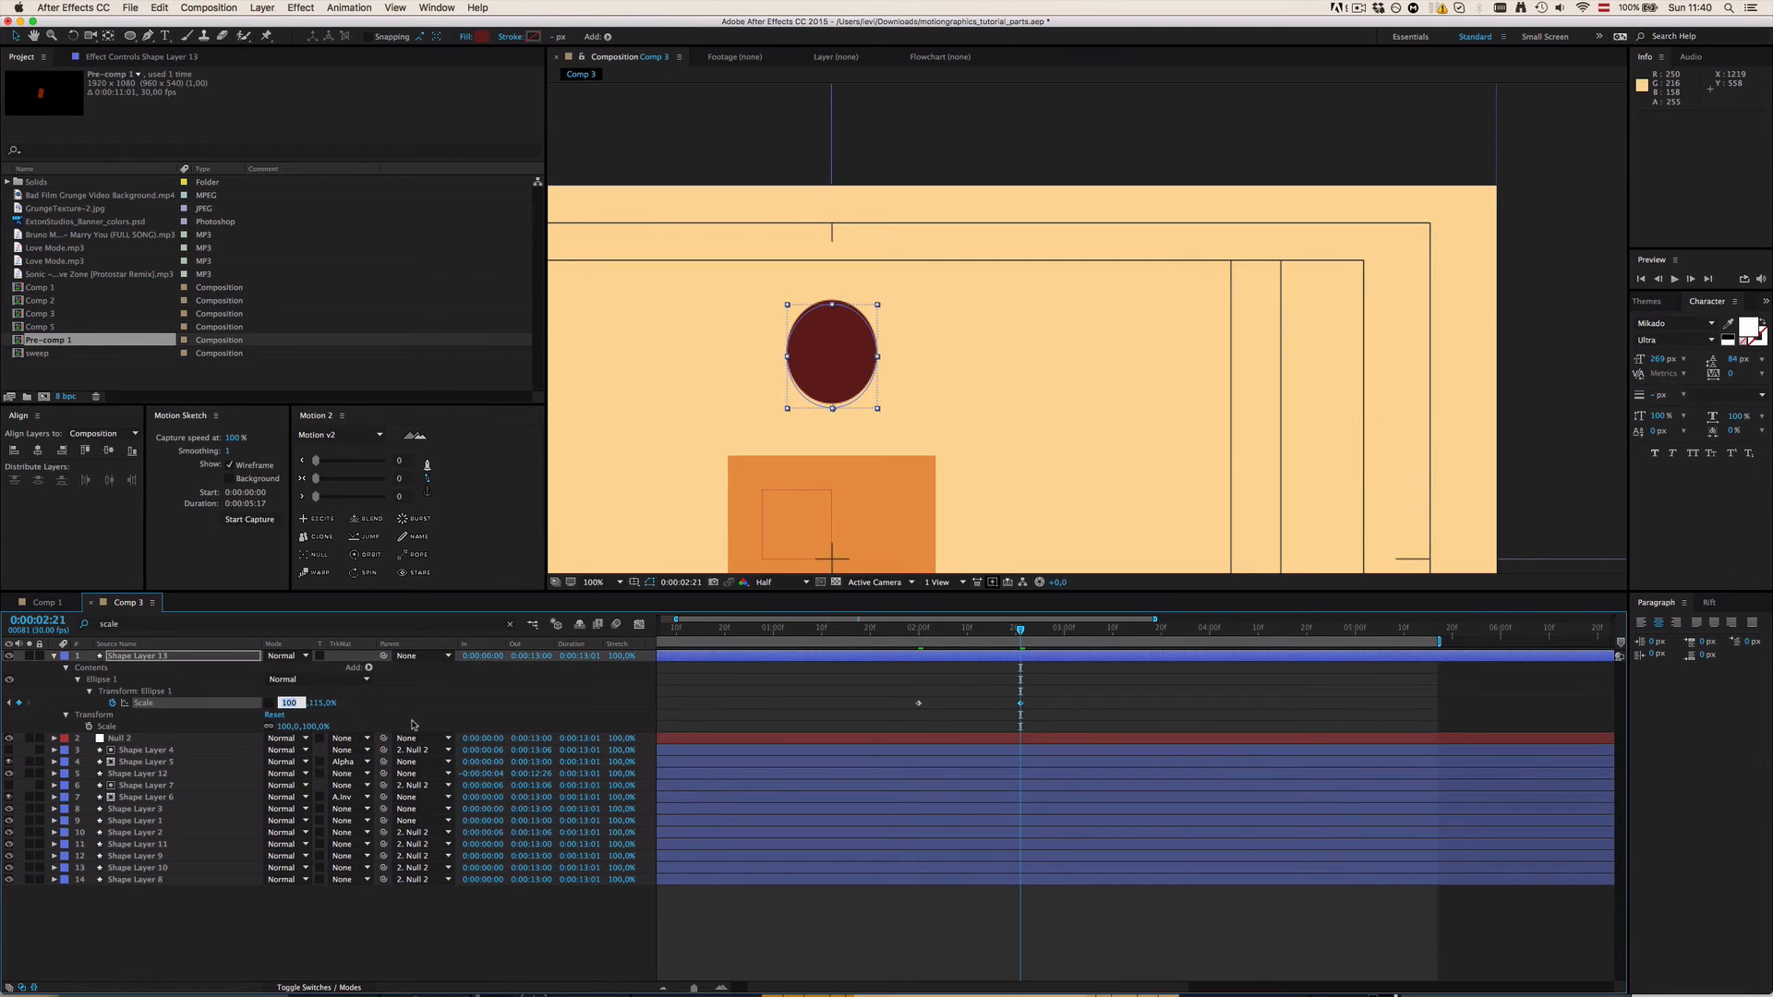
{"action": "type", "text": "90"}
{"action": "key", "text": "Return"}
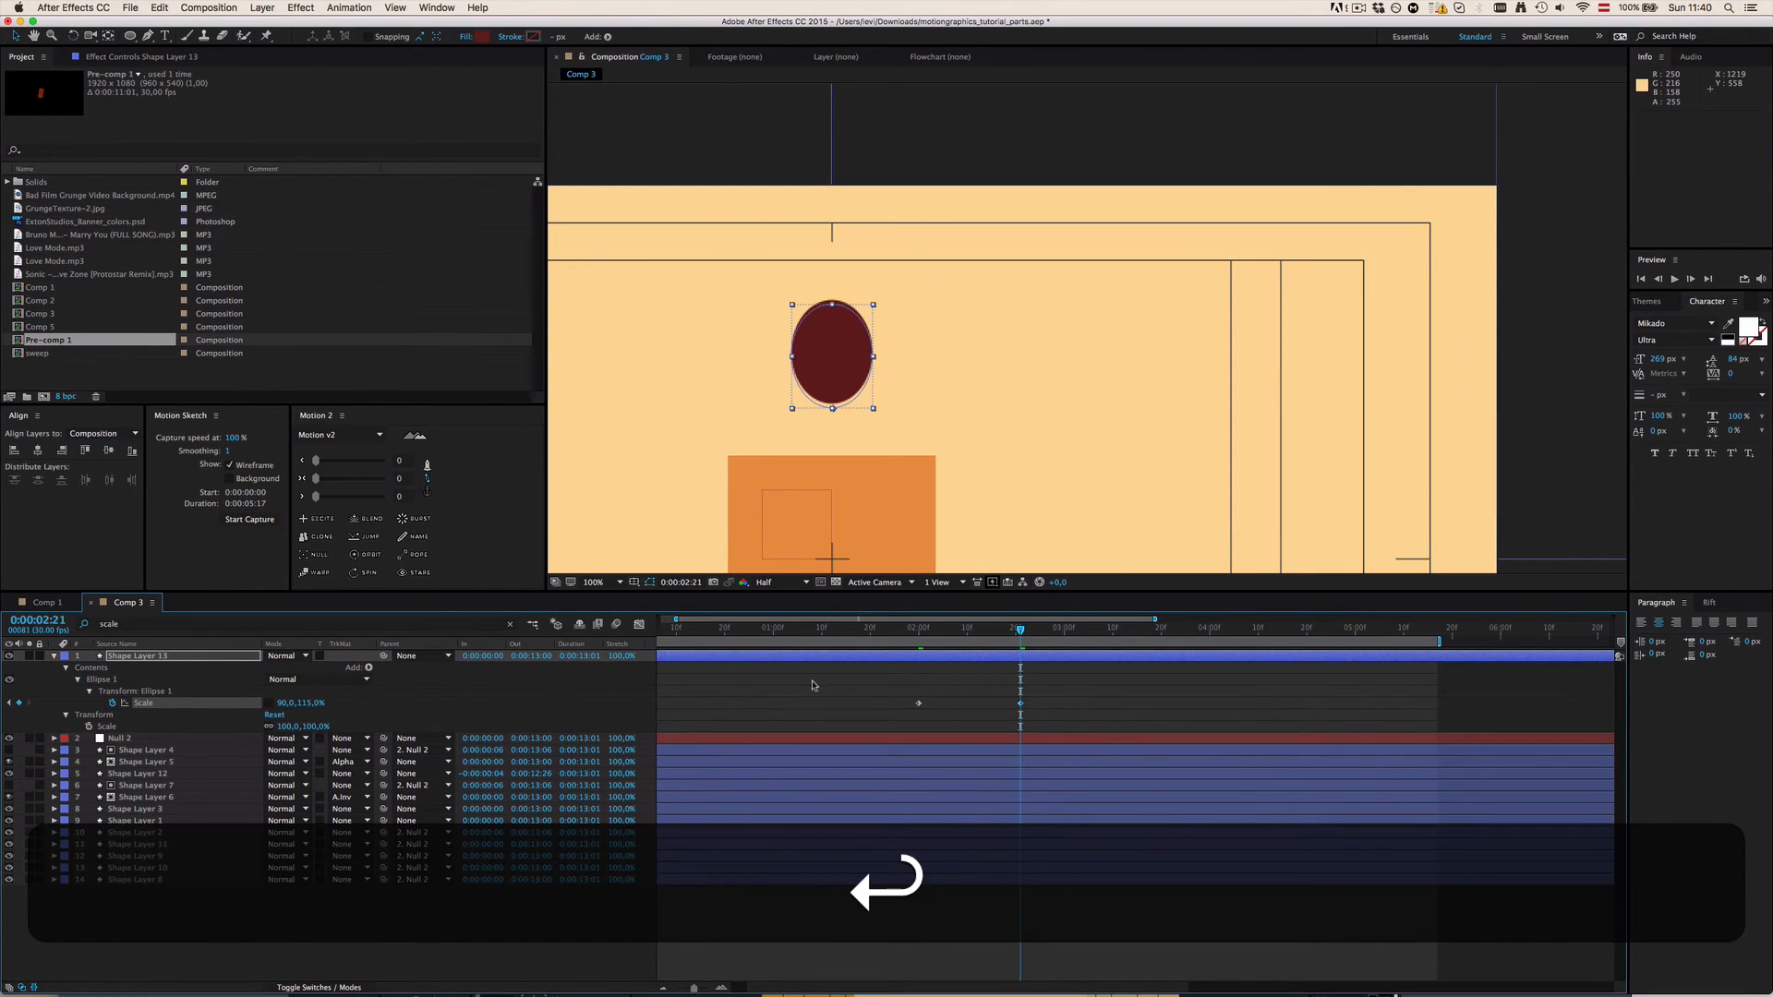
{"action": "left_click", "coordinate": [934, 684]}
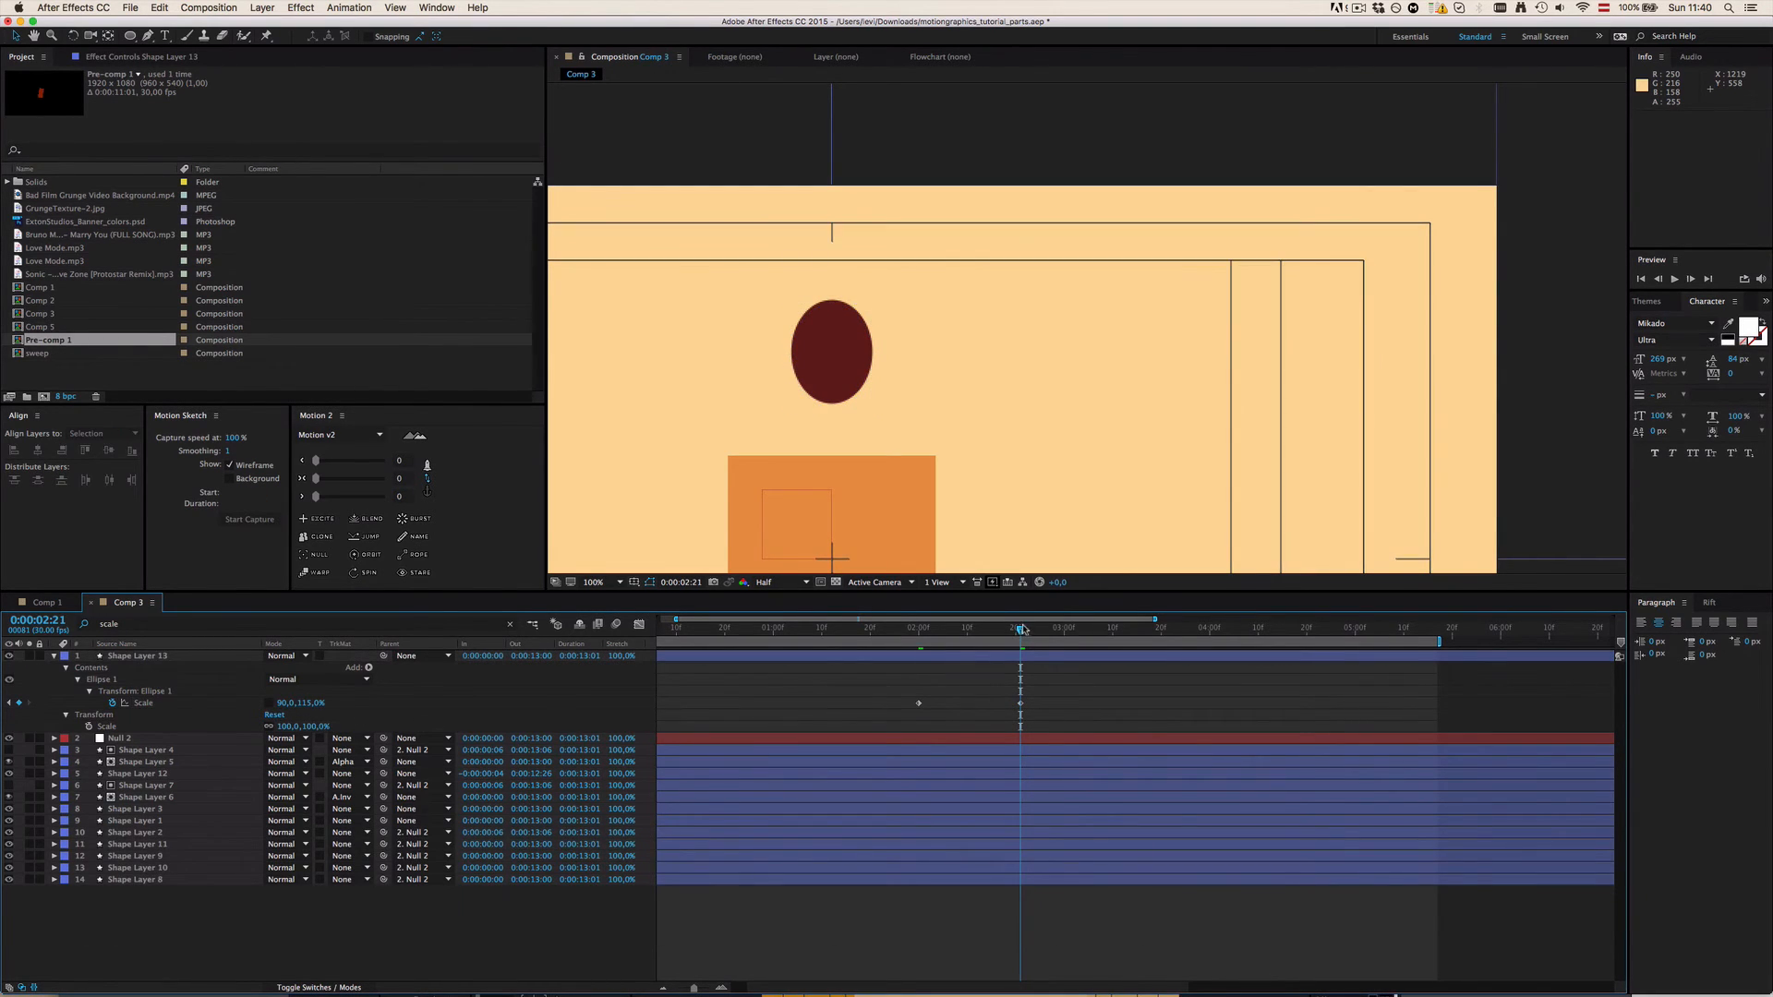
Step: Squash the ellipse on impact at 0:00:02:22 by setting its Scale to 120% width and 85% height
{"action": "left_click_drag", "start_coordinate": [1022, 630], "coordinate": [1031, 630]}
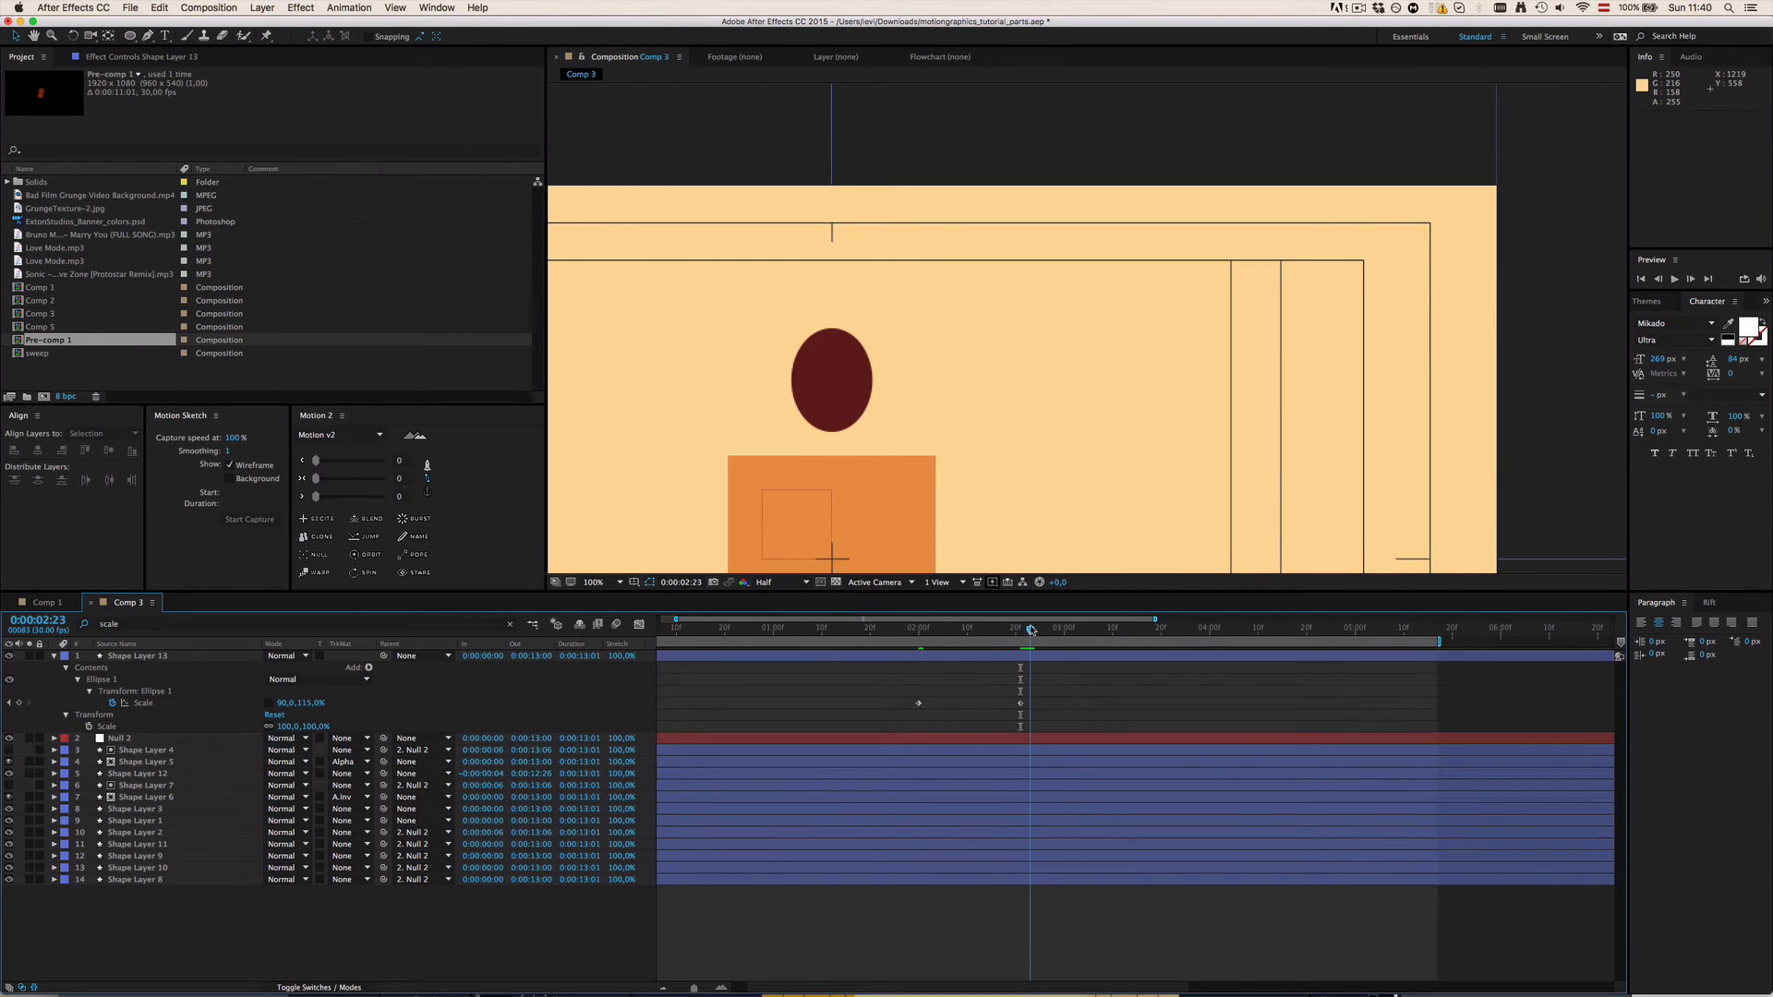
{"action": "left_click", "coordinate": [373, 687]}
{"action": "key", "text": "super+Left"}
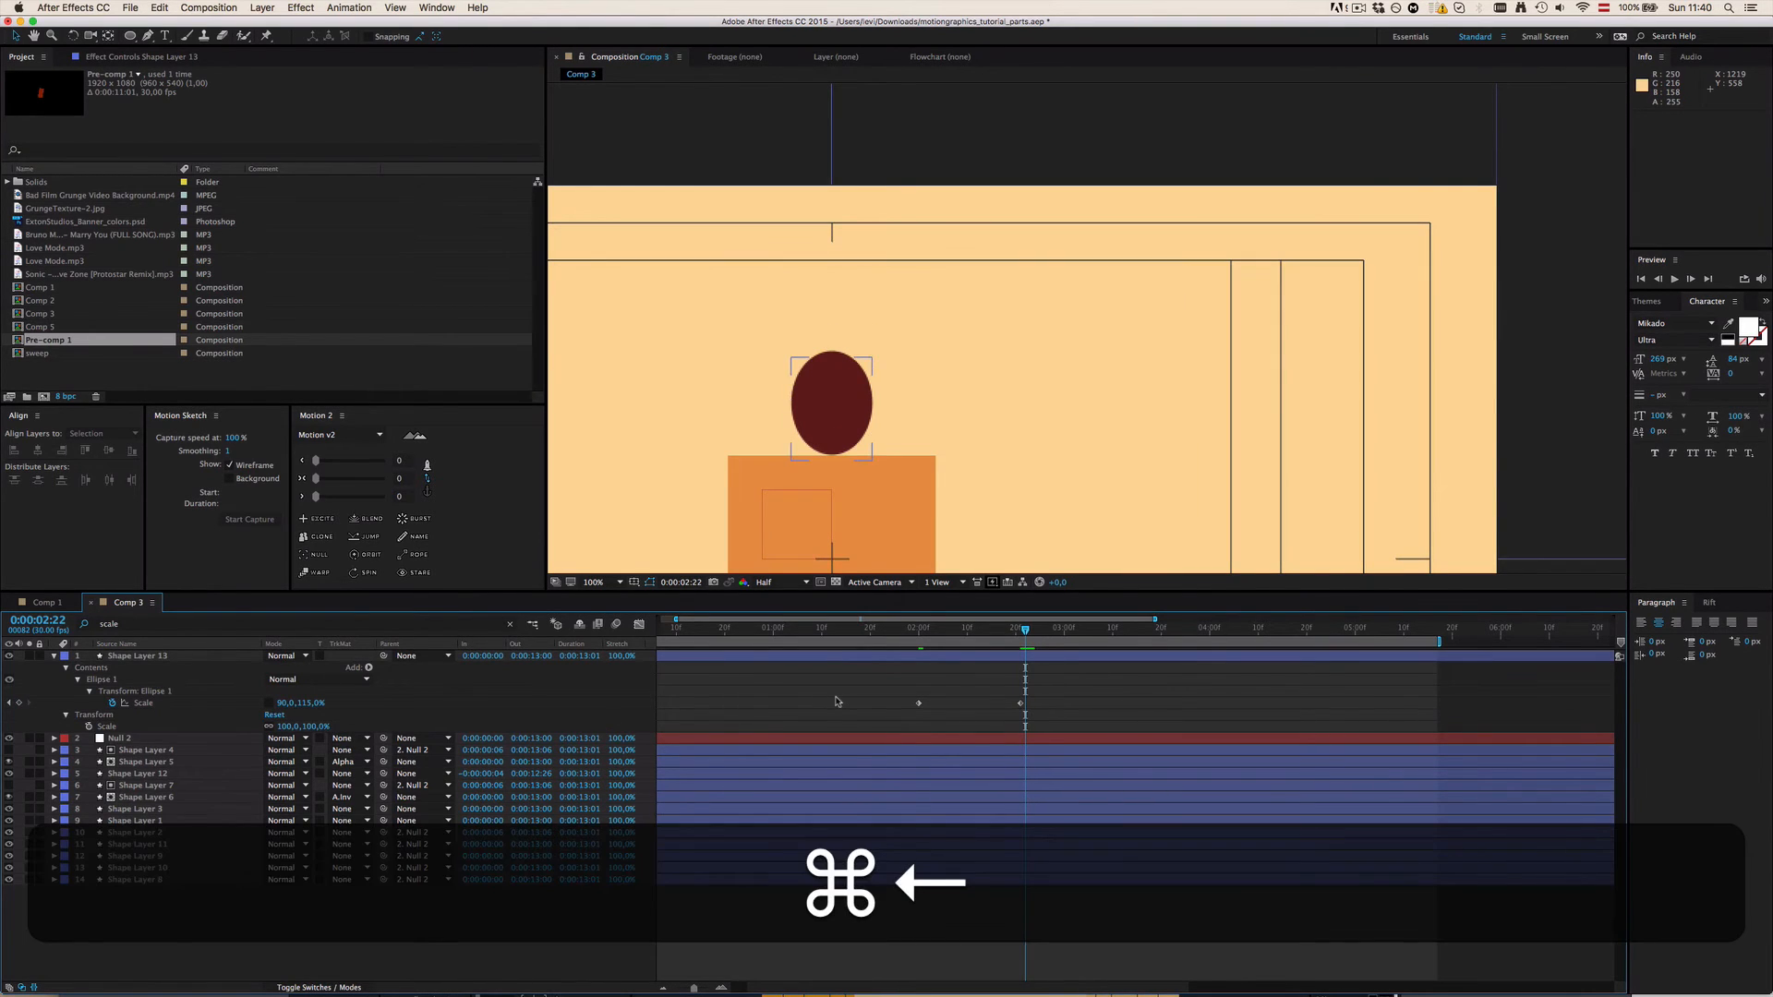
{"action": "left_click", "coordinate": [287, 703]}
{"action": "type", "text": "120"}
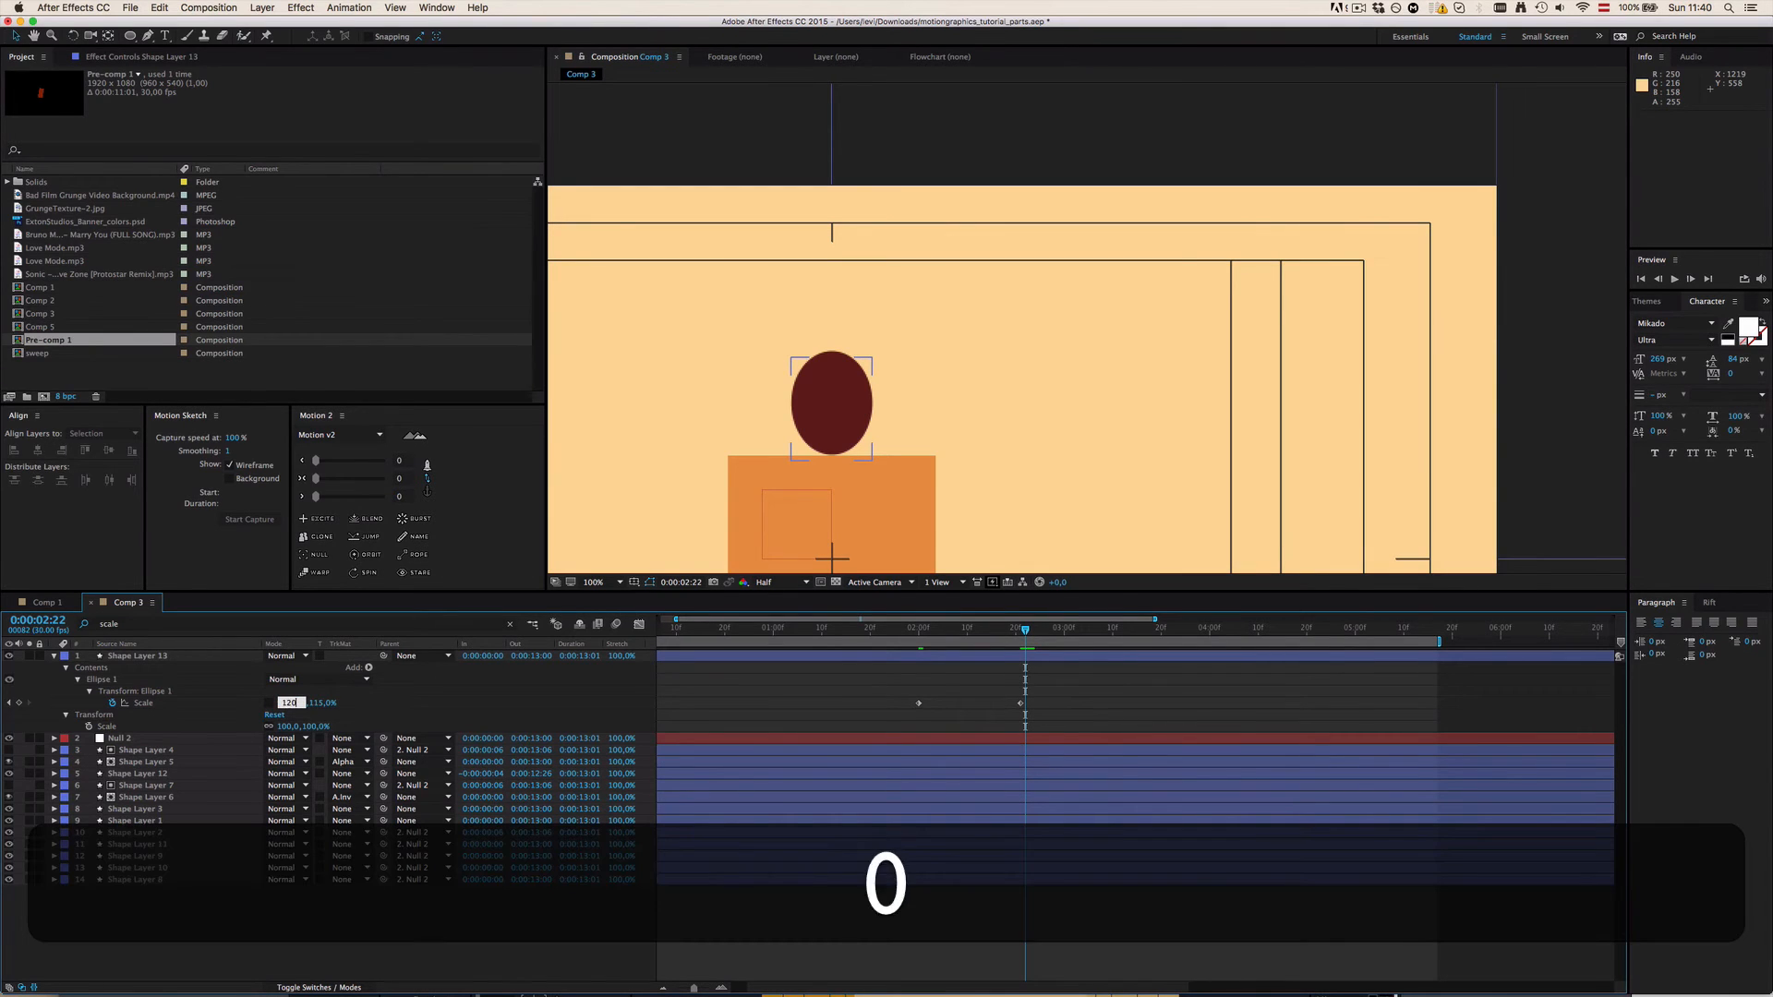
{"action": "key", "text": "Return"}
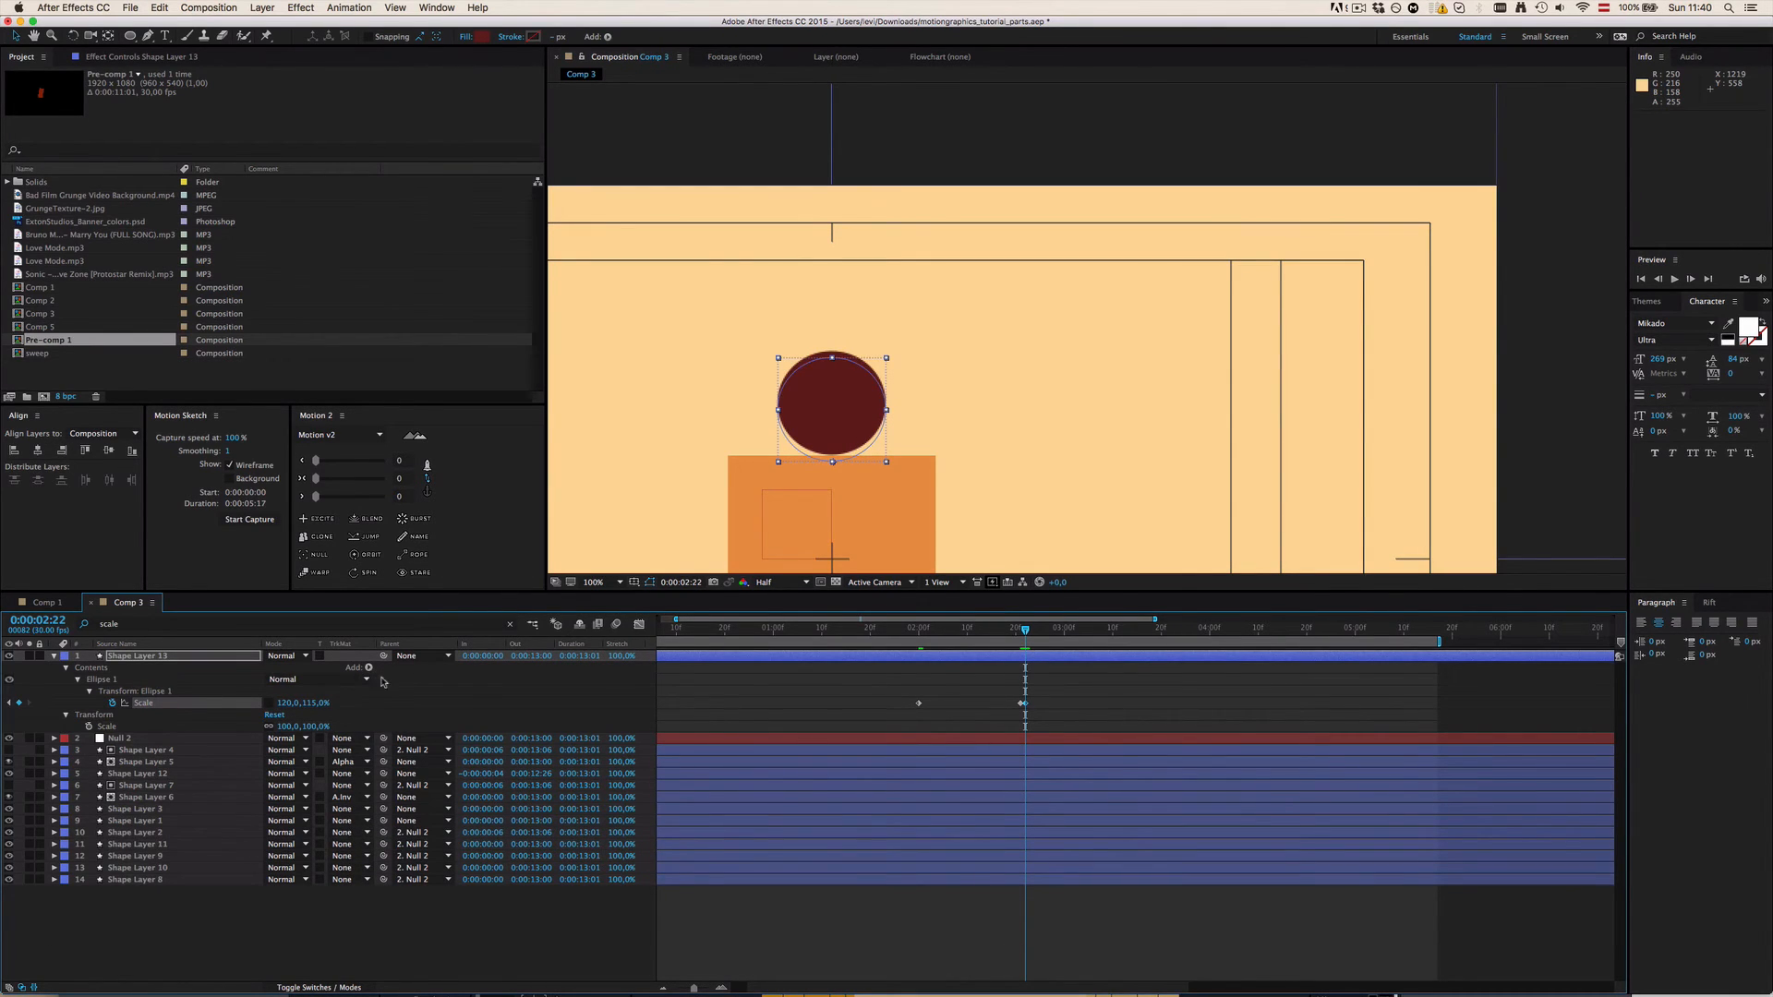
{"action": "key", "text": "Tab"}
{"action": "type", "text": "85"}
{"action": "key", "text": "Return"}
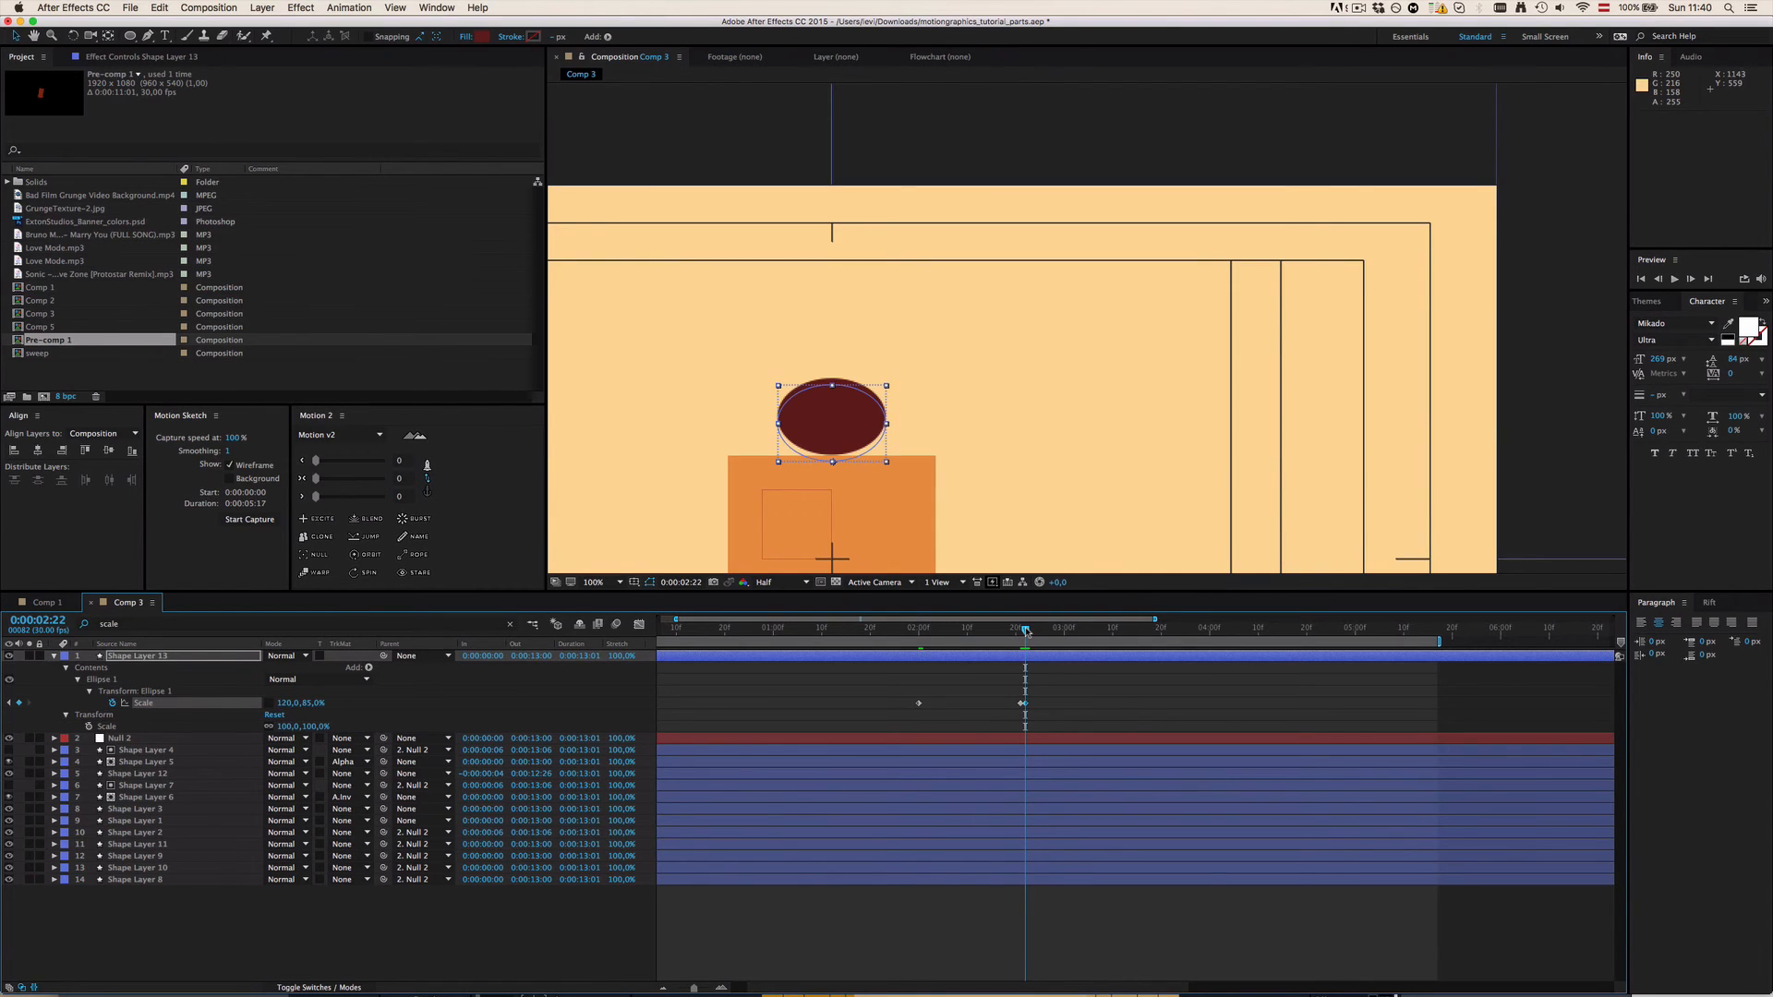
Step: At the rebound frame 0:00:02:23, set the Ellipse 1 Scale to 90% width and 108% height
{"action": "key", "text": "super"}
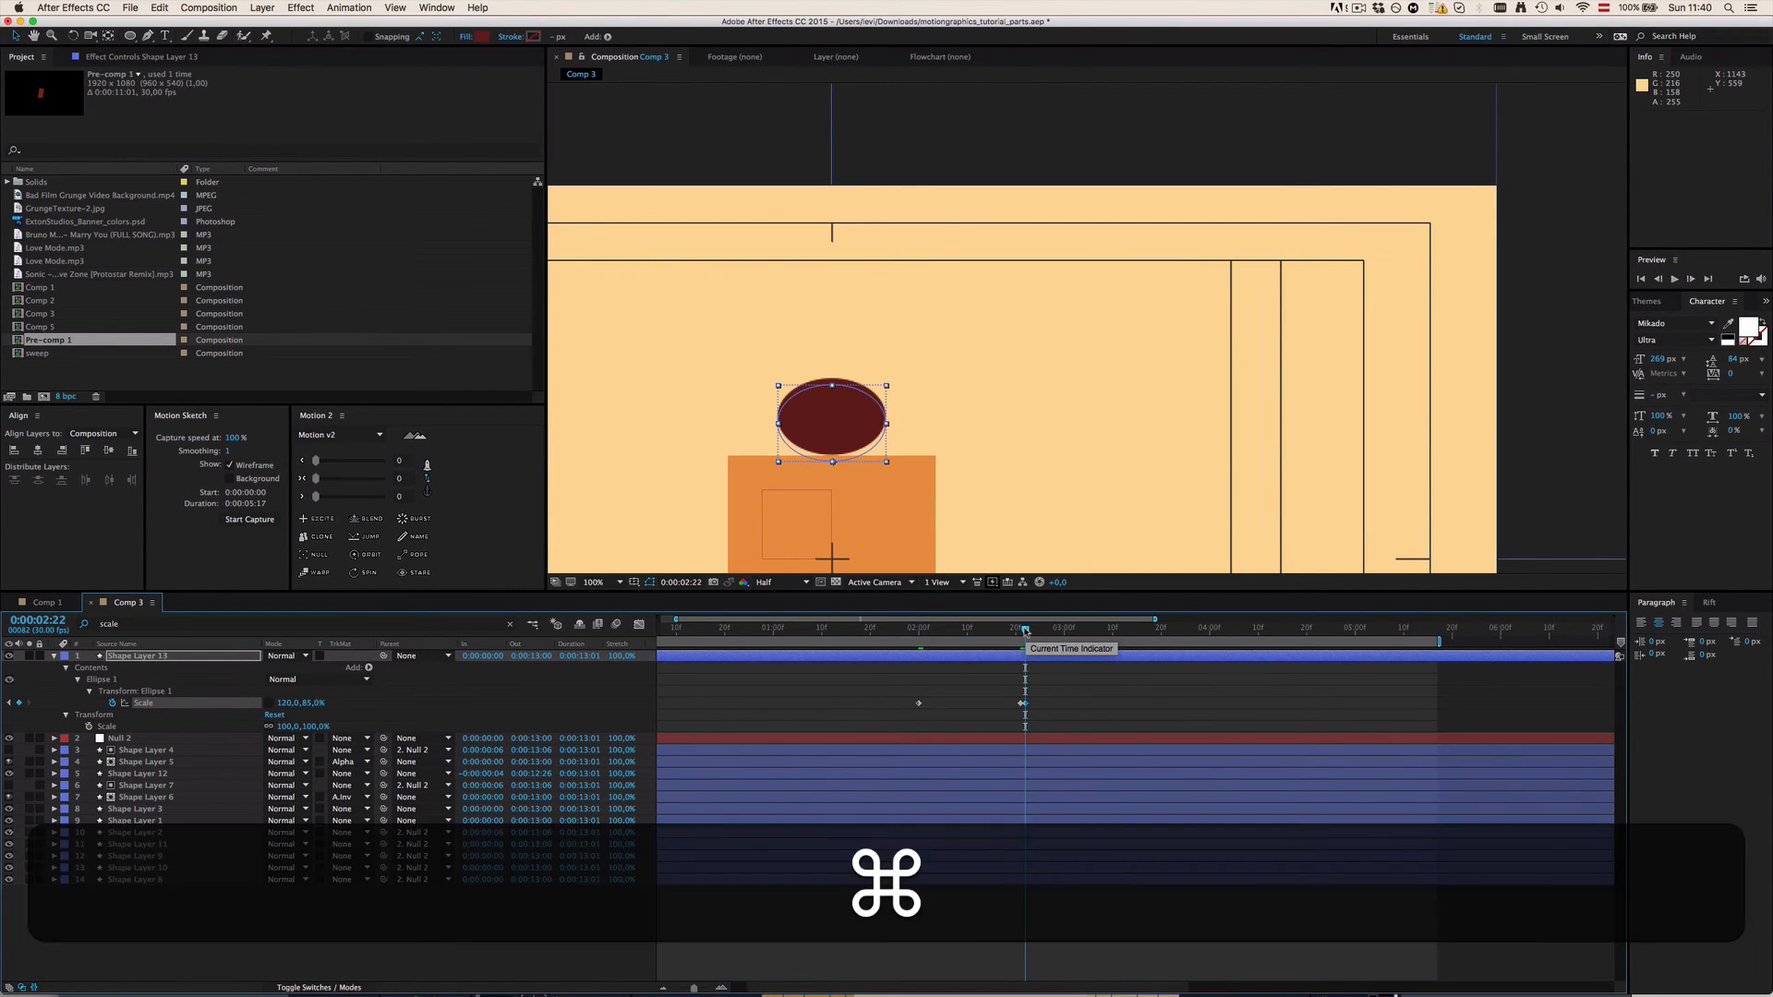
{"action": "key", "text": "super+Right"}
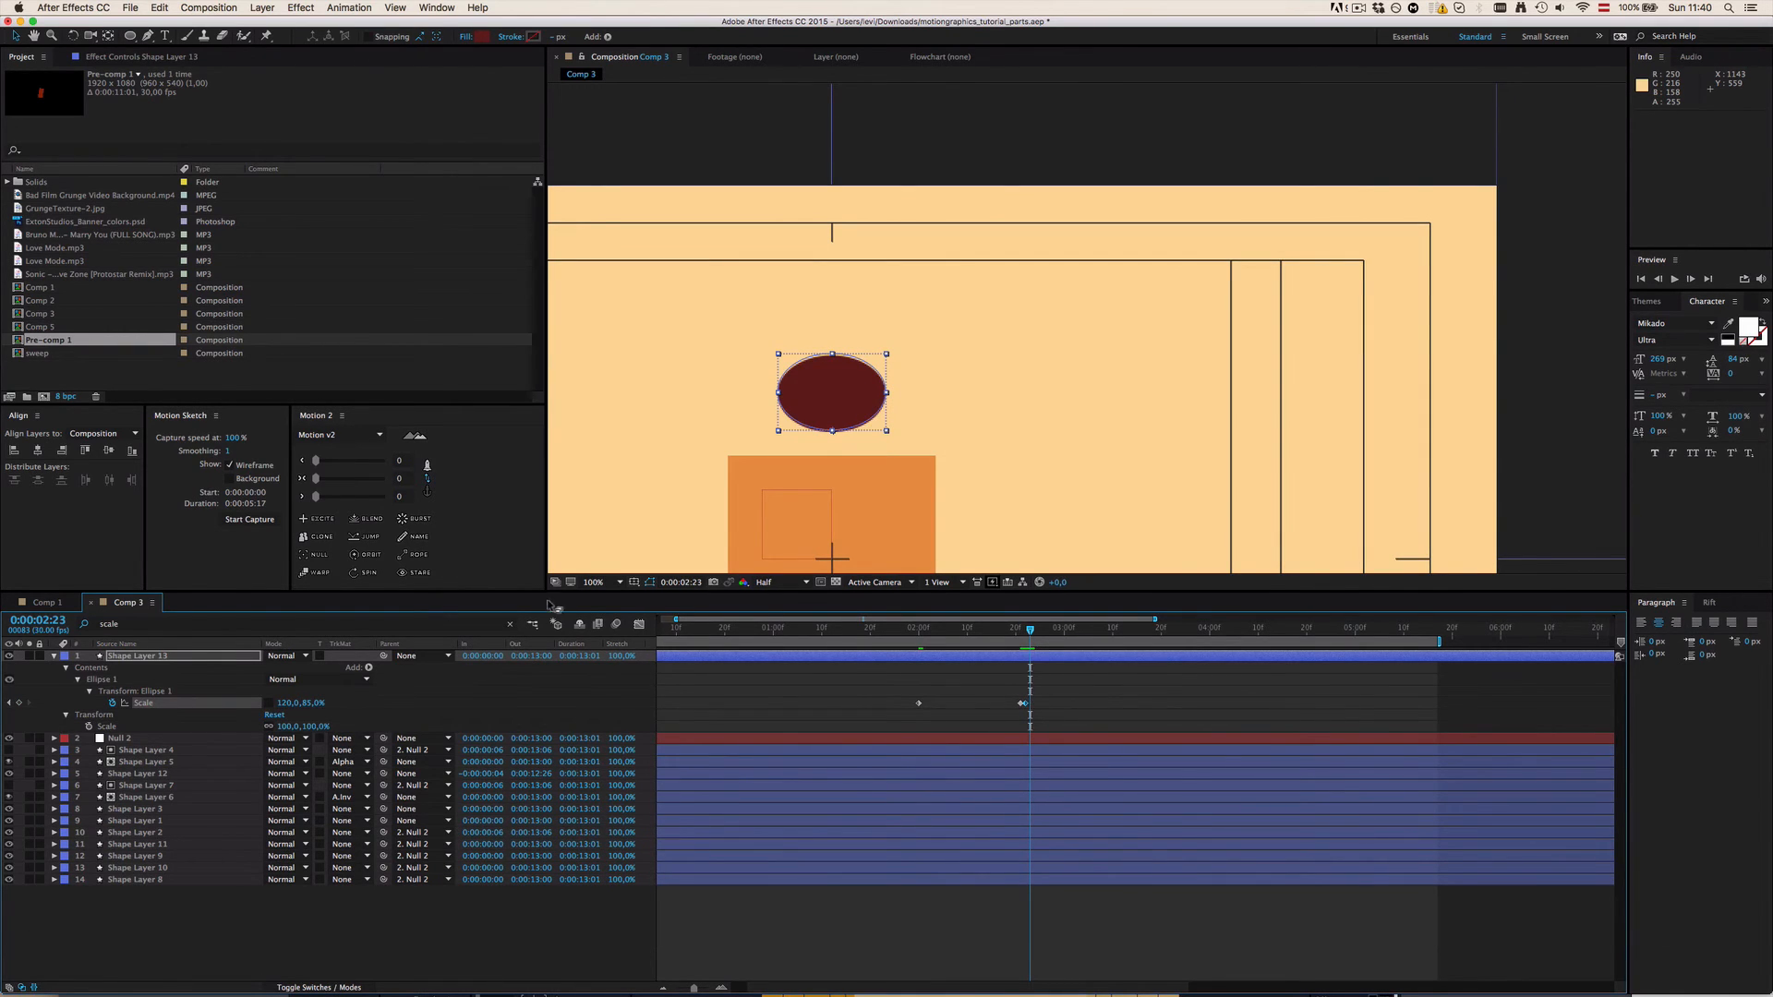
{"action": "left_click", "coordinate": [784, 694]}
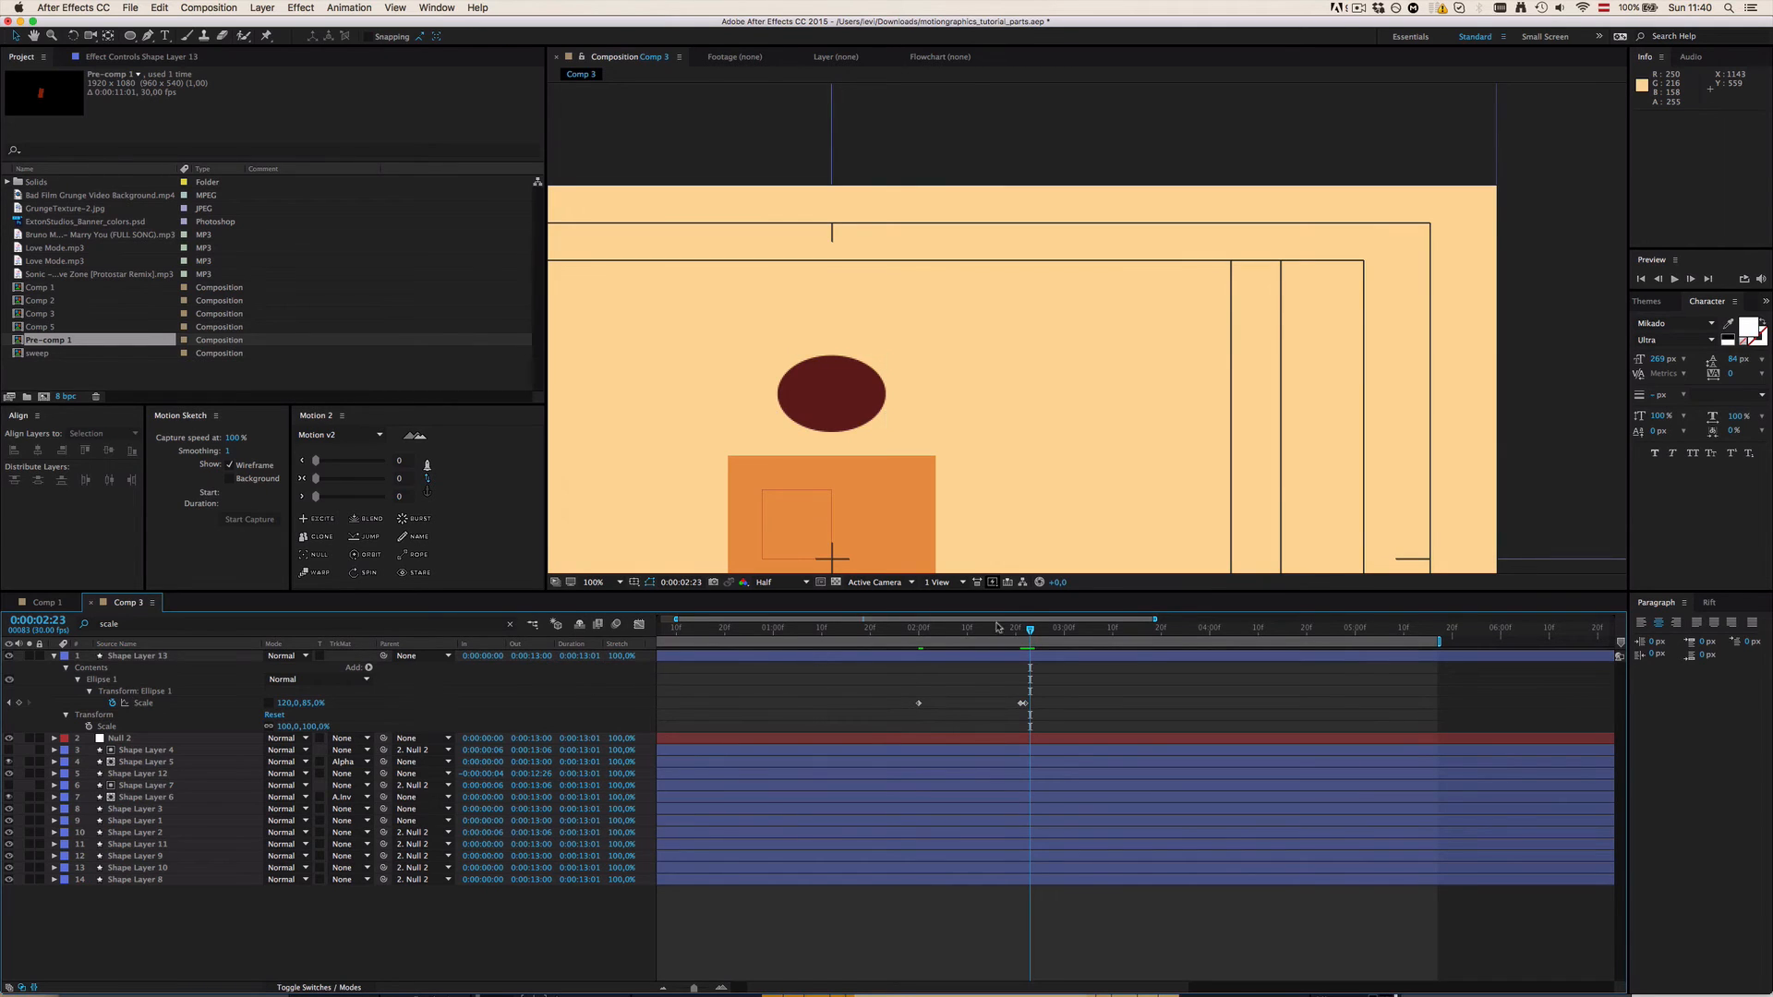
{"action": "left_click_drag", "start_coordinate": [1032, 633], "coordinate": [1031, 634]}
{"action": "left_click", "coordinate": [287, 704]}
{"action": "type", "text": "90"}
{"action": "key", "text": "Return"}
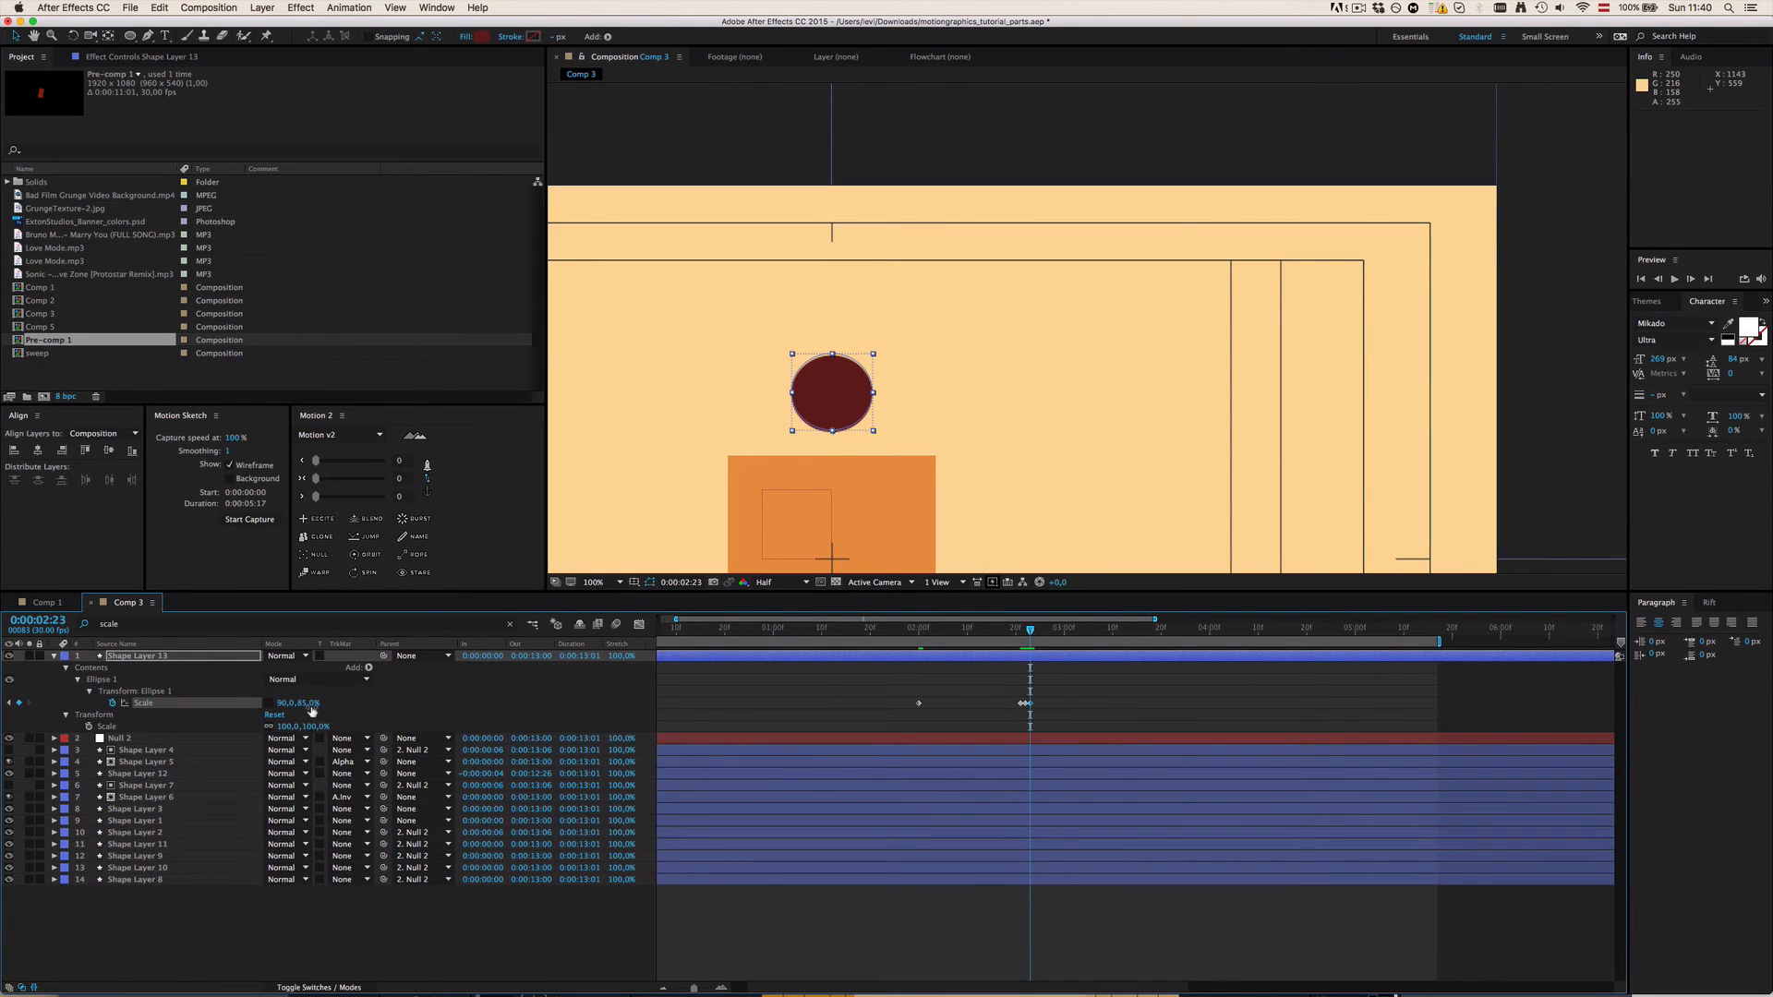
{"action": "left_click", "coordinate": [308, 704]}
{"action": "type", "text": "108"}
{"action": "key", "text": "Return"}
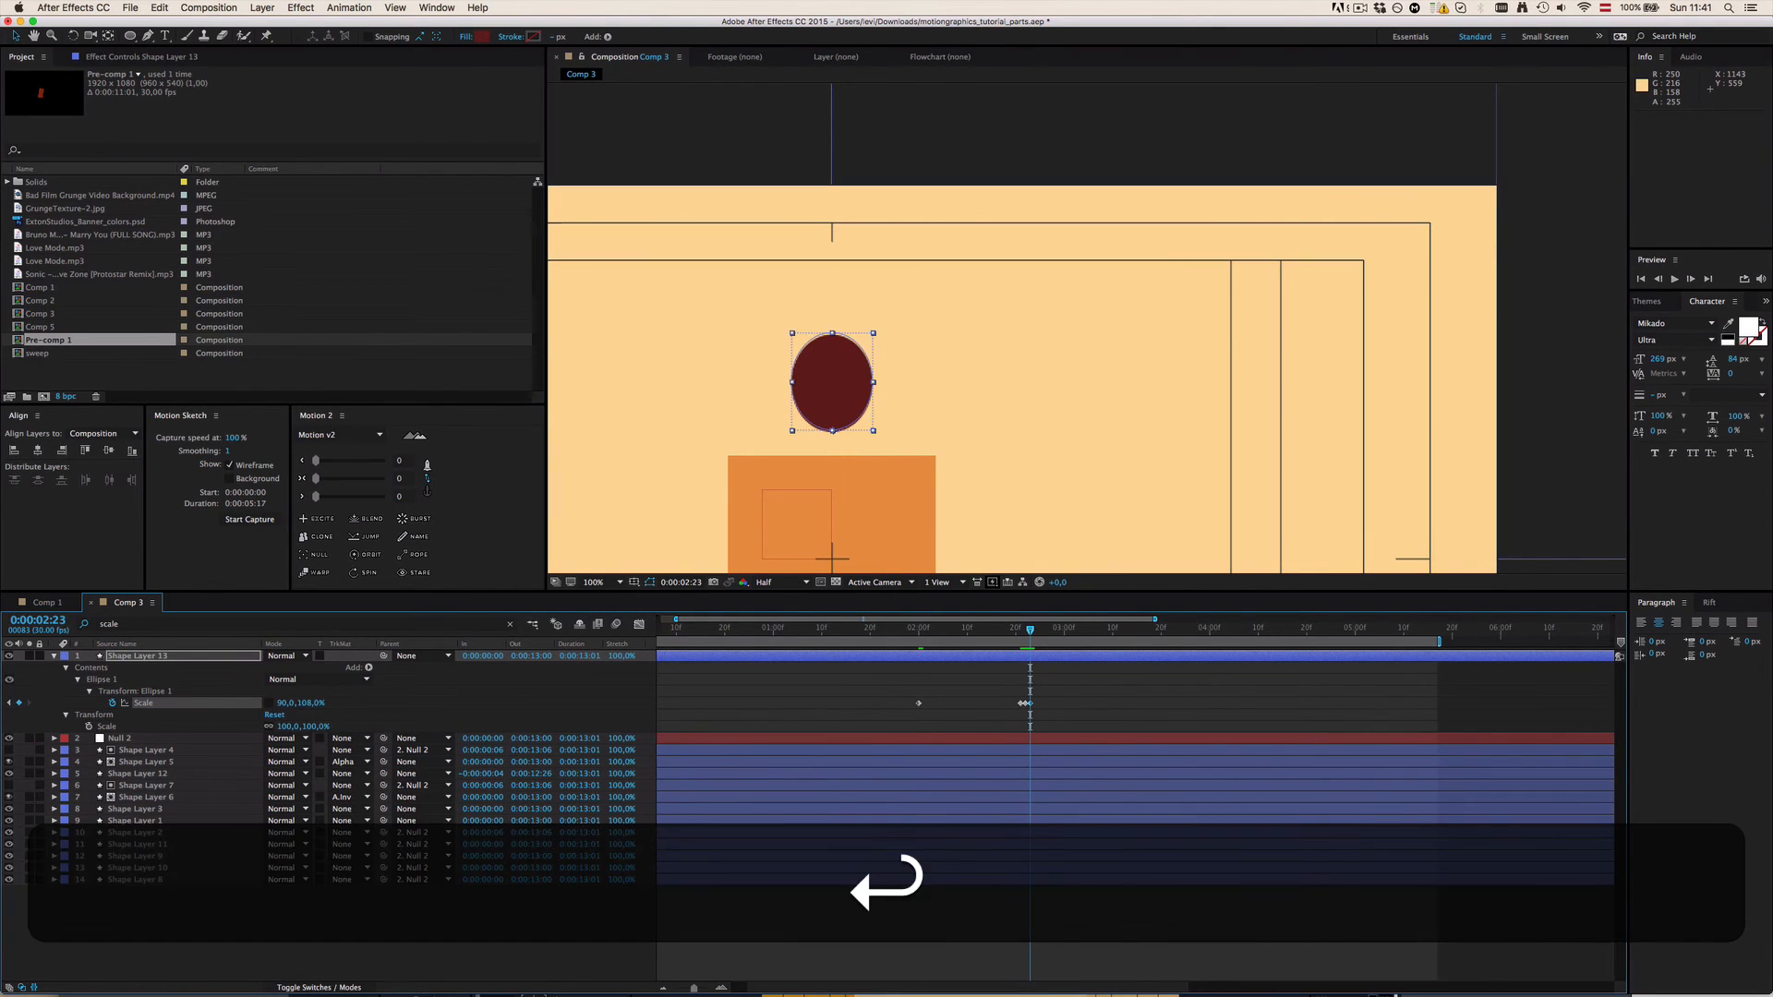
{"action": "left_click", "coordinate": [1130, 674]}
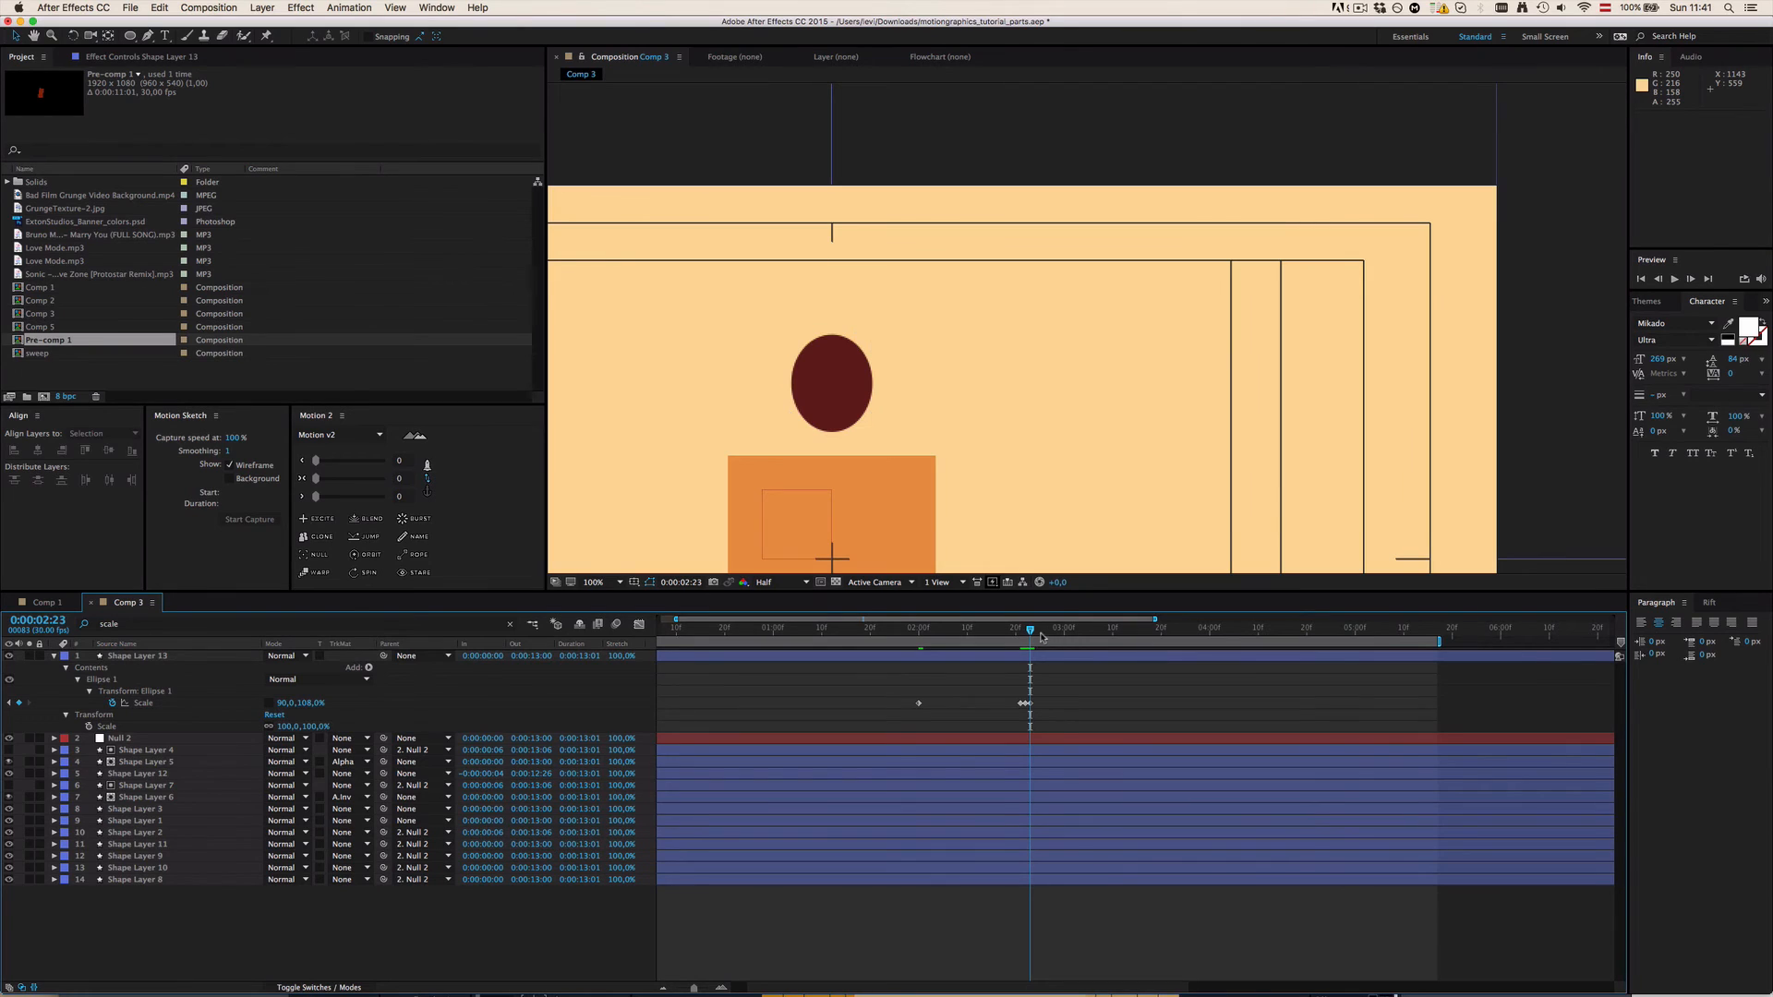
Step: At 0:00:03:05, set the height of the Ellipse 1 Scale to 100%
{"action": "left_click_drag", "start_coordinate": [1030, 635], "coordinate": [1088, 635]}
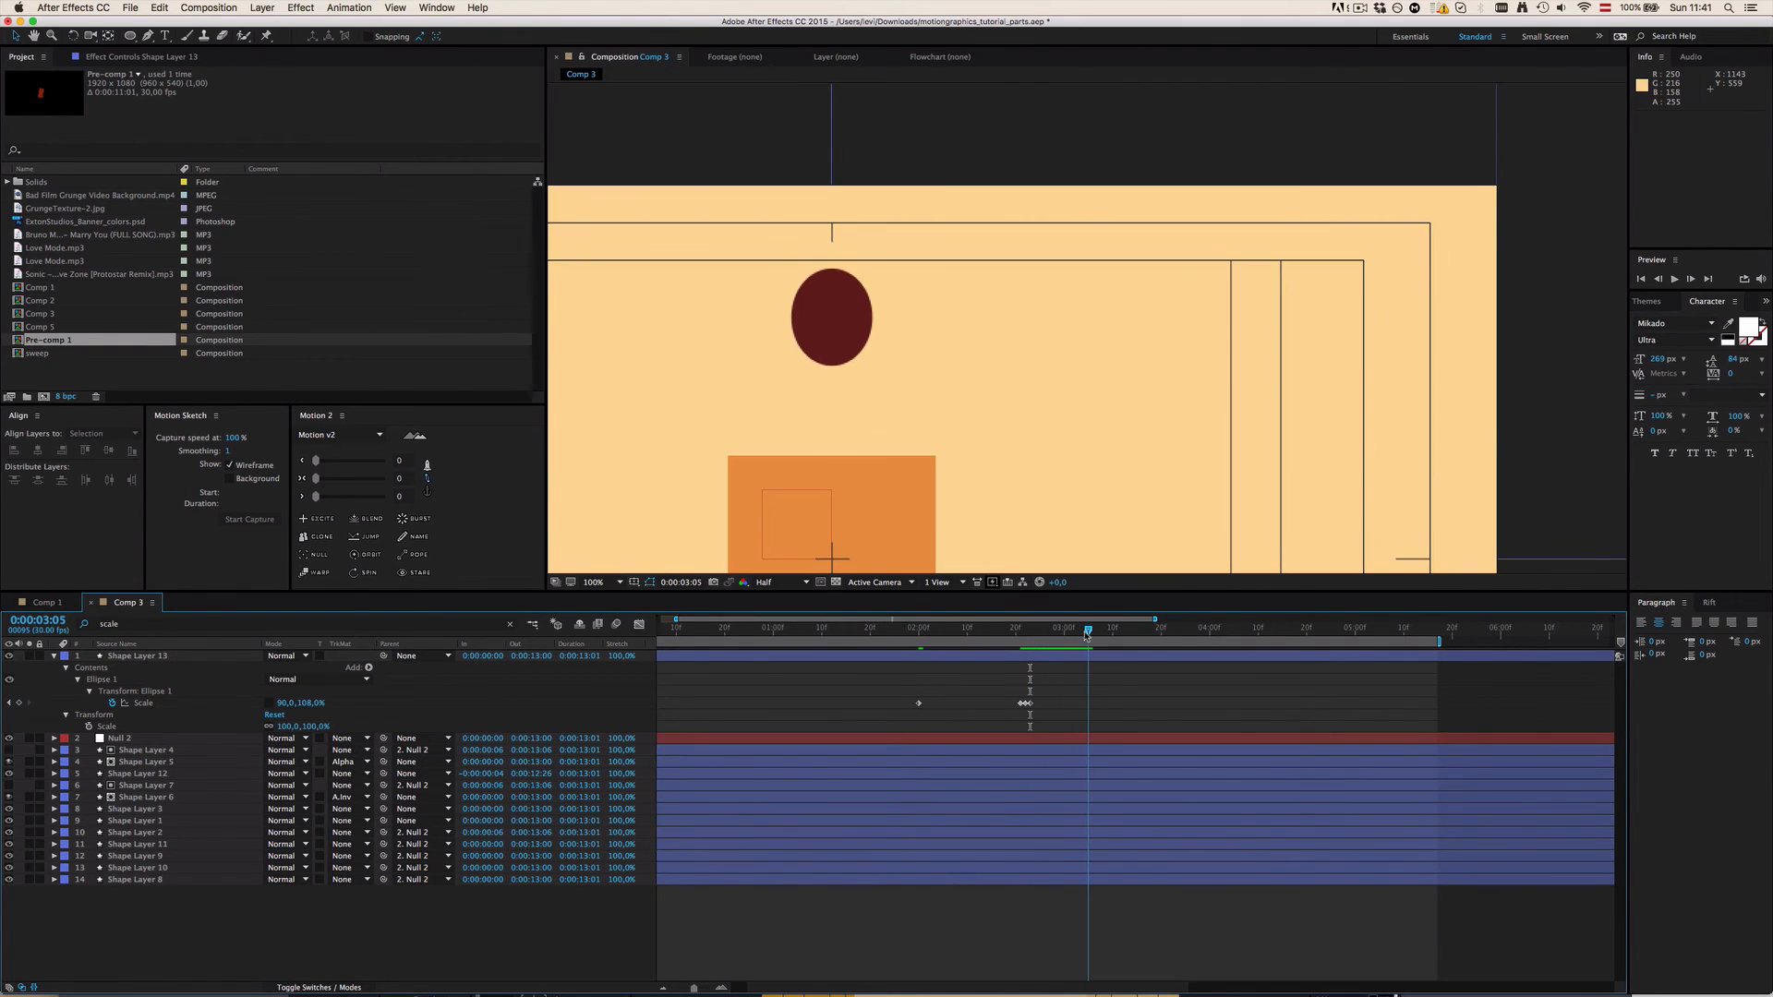
{"action": "left_click", "coordinate": [308, 704]}
{"action": "type", "text": "100"}
{"action": "key", "text": "Return"}
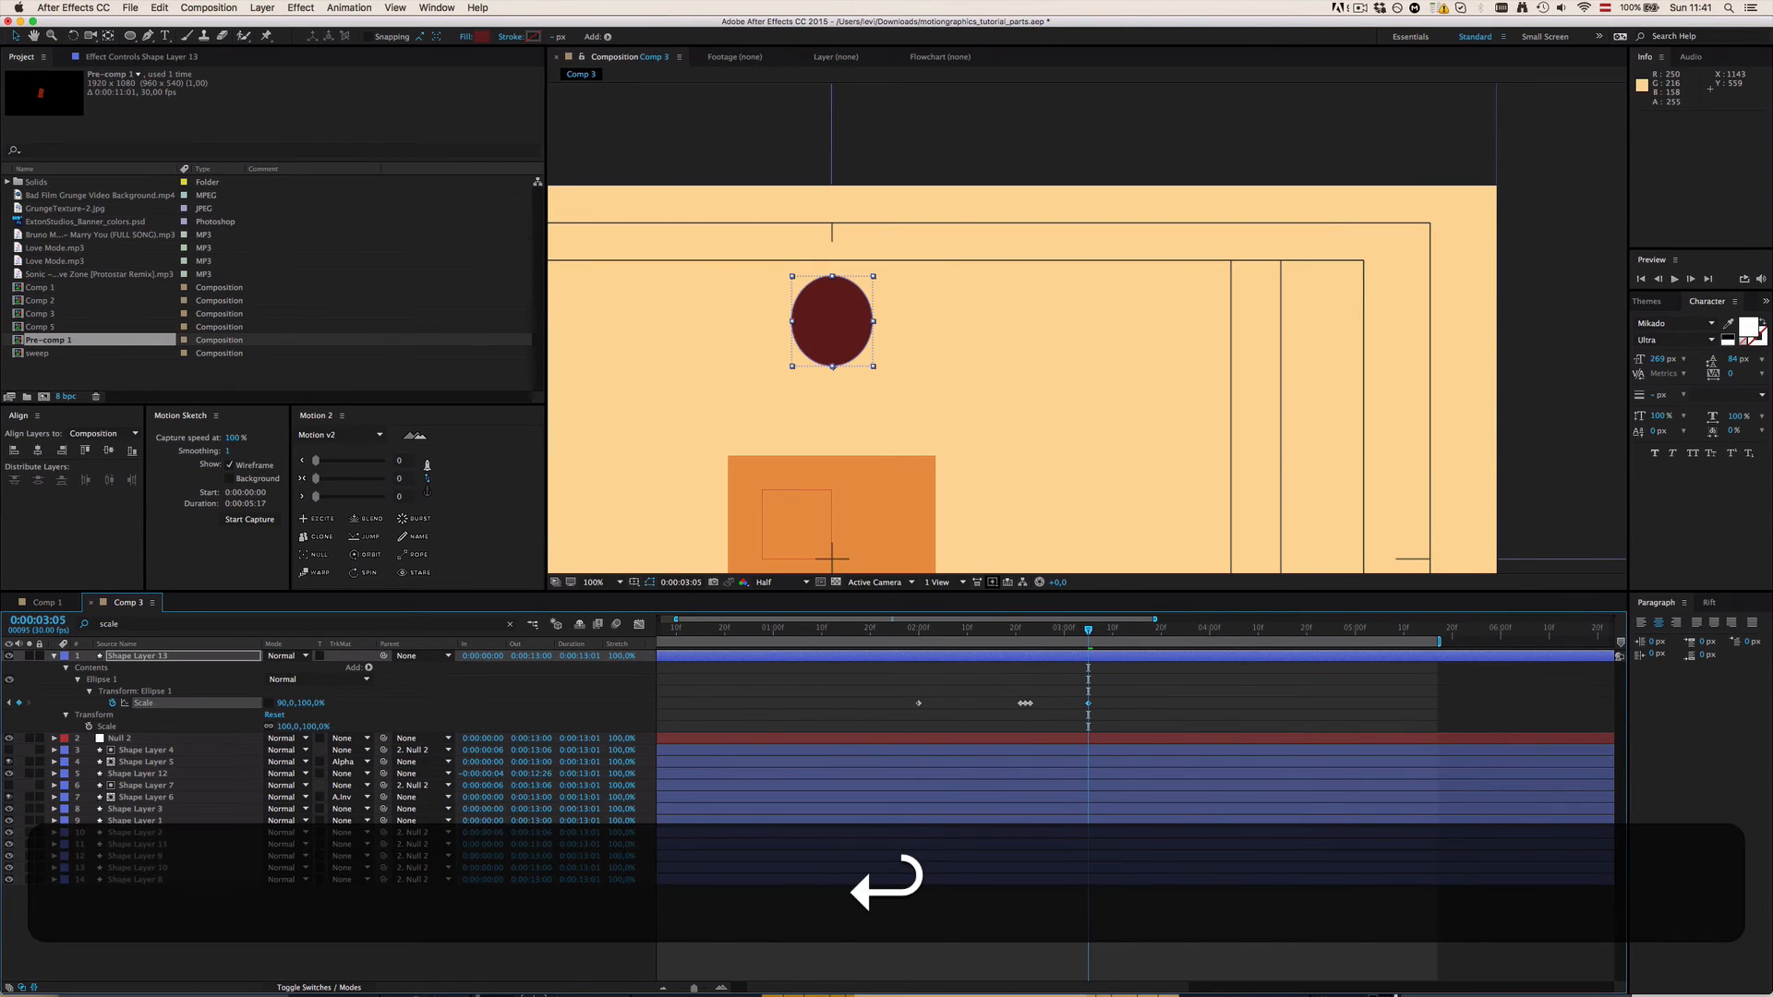
Step: Set the width of the Ellipse 1 Scale to 100% at 0:00:03:05 and preview the drop and bounce
{"action": "left_click", "coordinate": [285, 704]}
{"action": "type", "text": "100"}
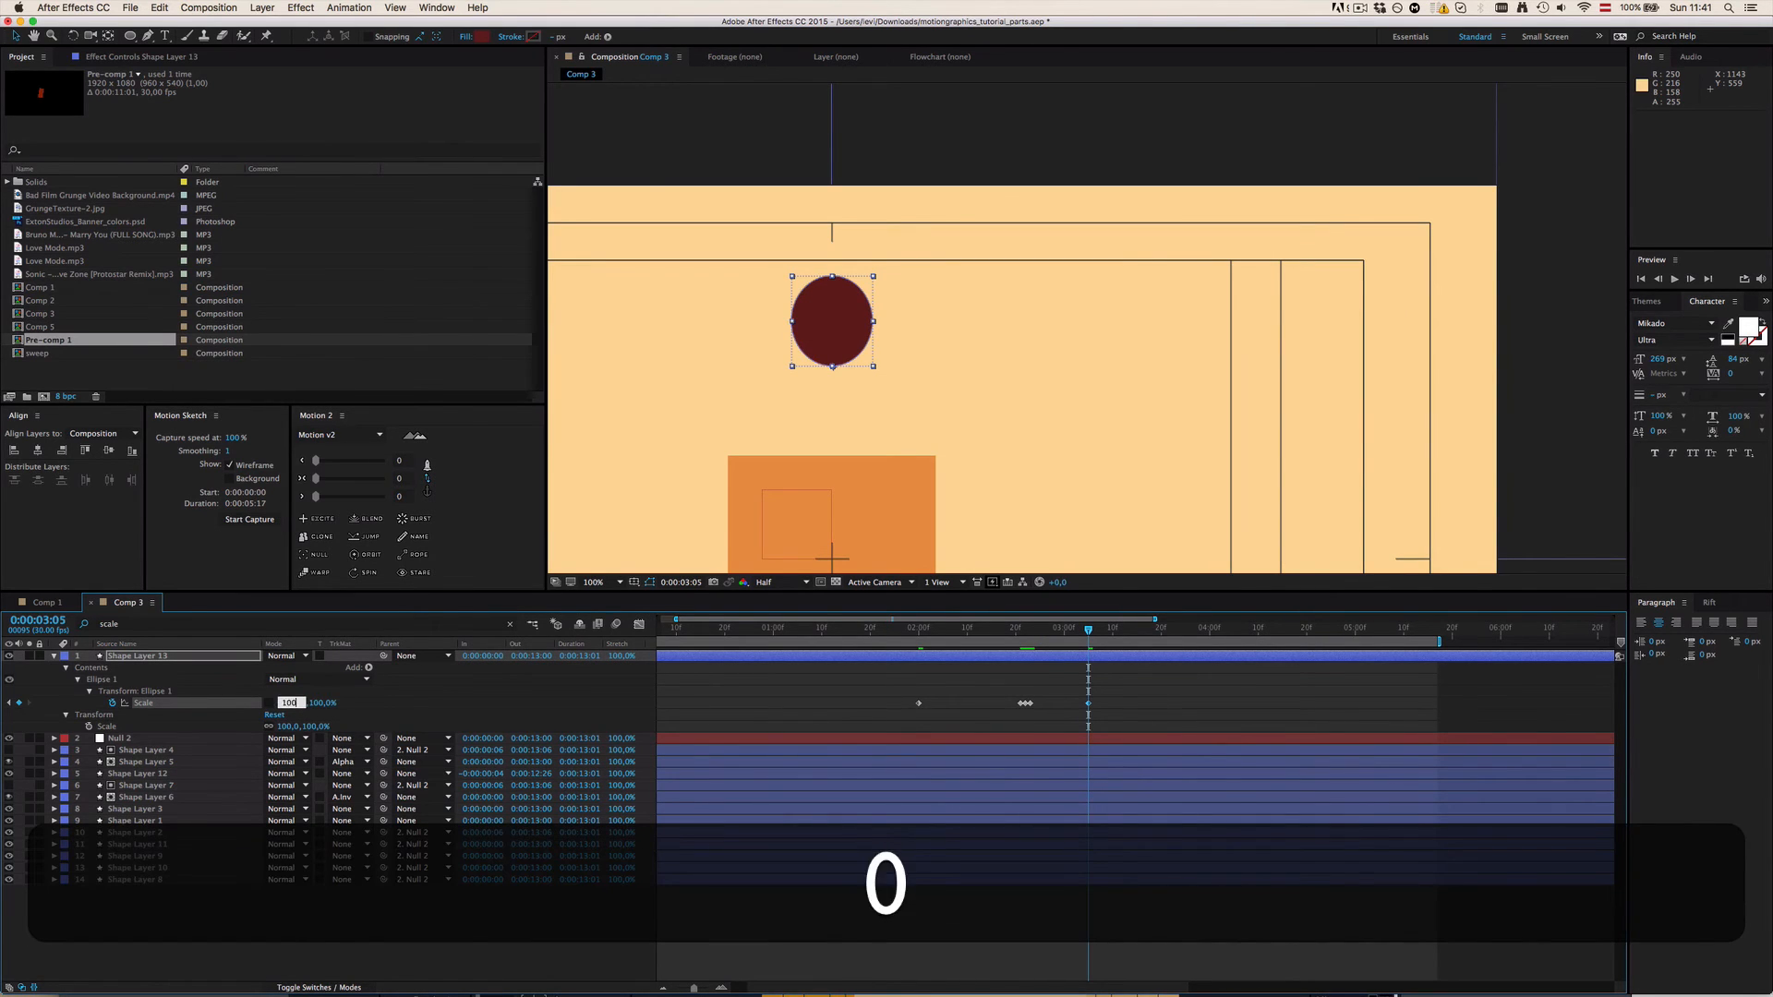
{"action": "key", "text": "Return"}
{"action": "left_click", "coordinate": [1118, 691]}
{"action": "scroll", "coordinate": [890, 412], "scroll_direction": "down", "scroll_amount": 1}
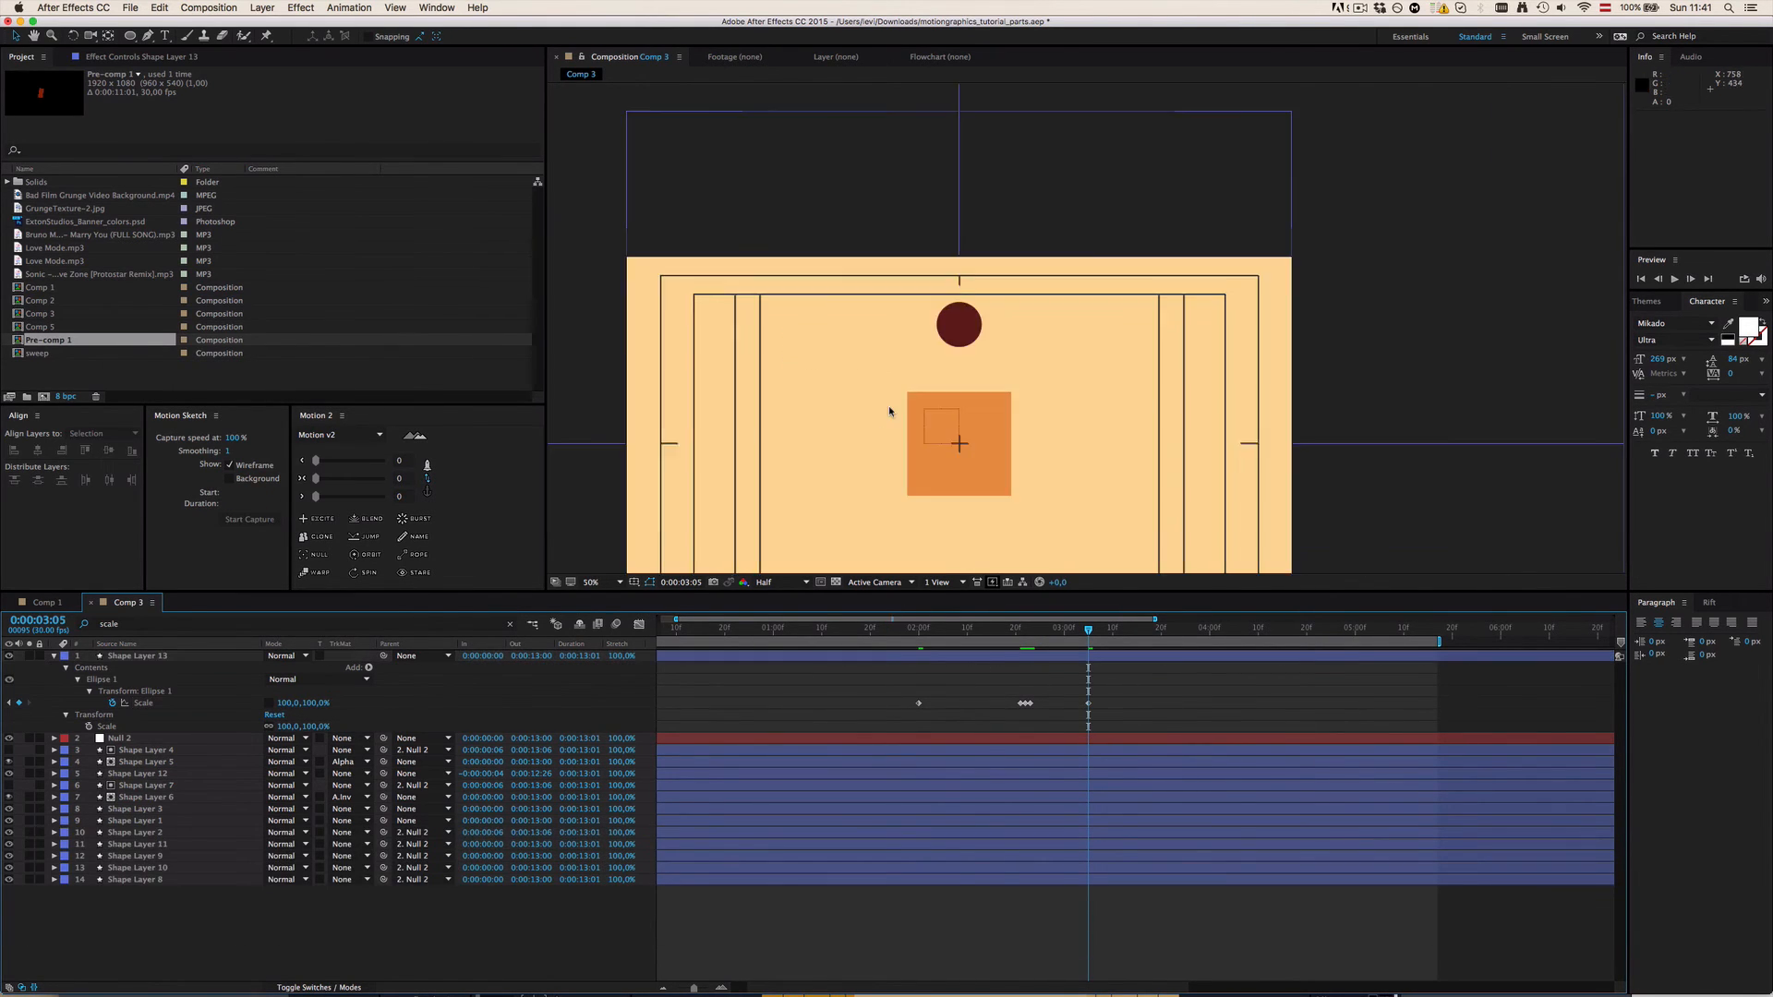
{"action": "left_click", "coordinate": [924, 630]}
{"action": "key", "text": "space"}
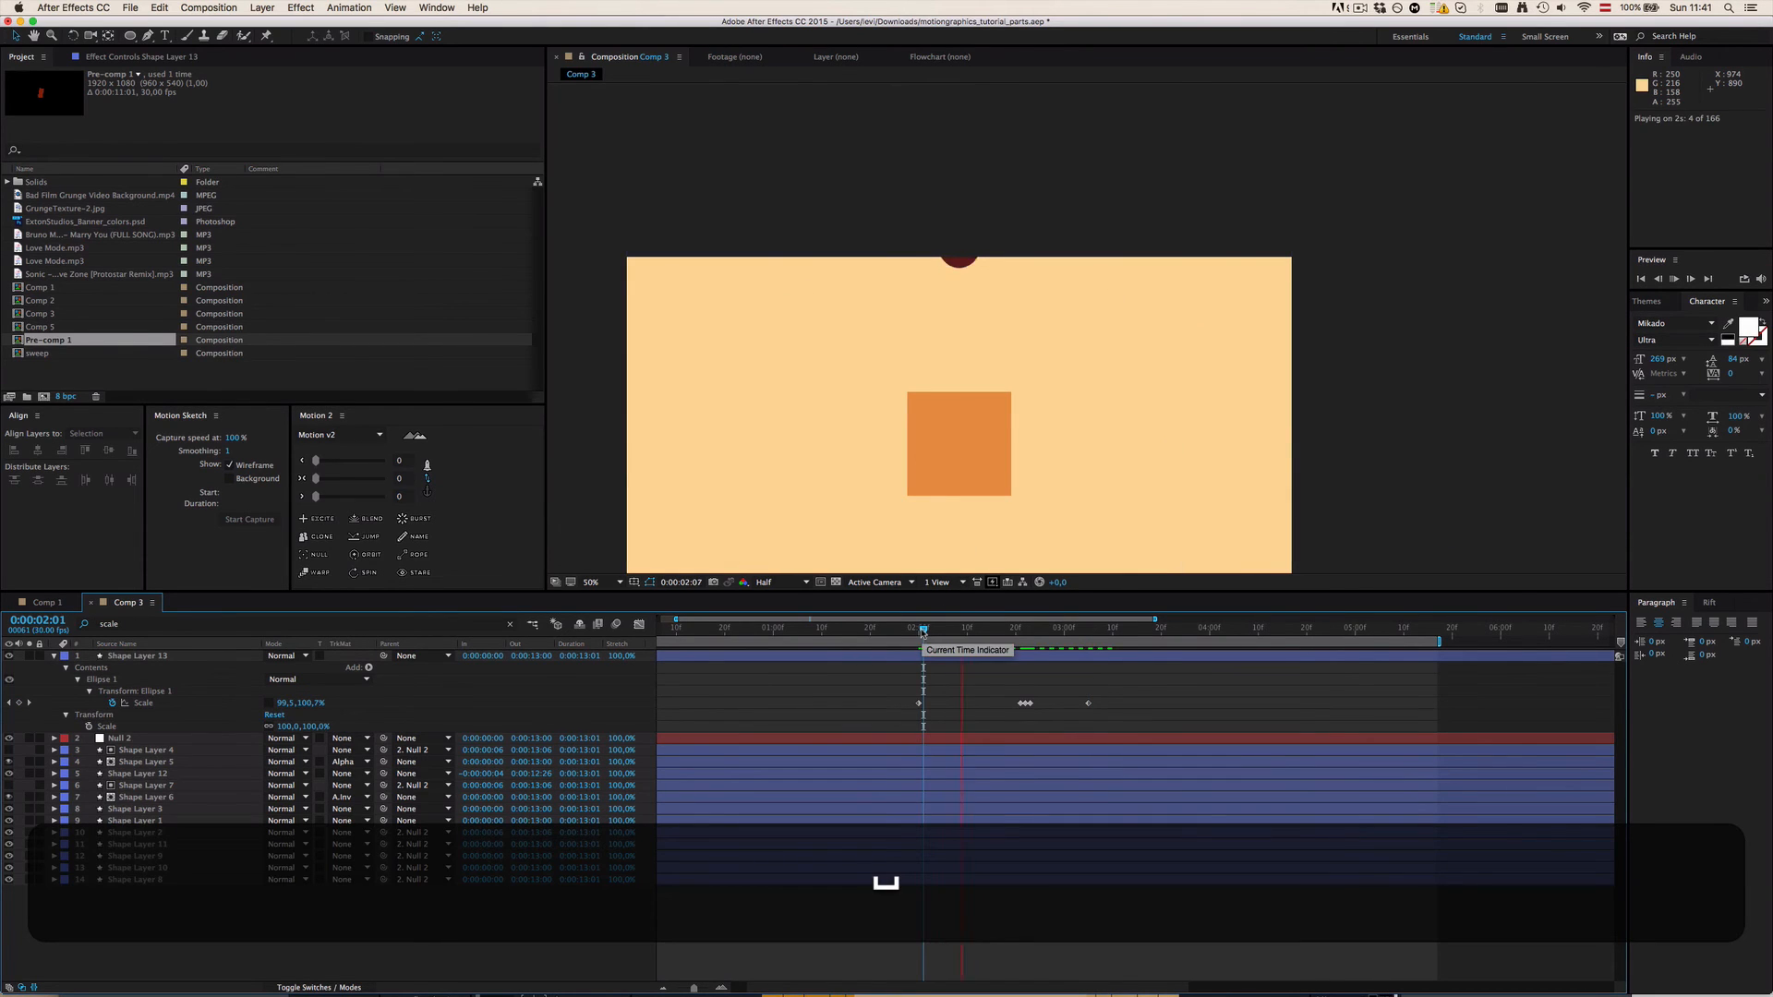
{"action": "key", "text": "space"}
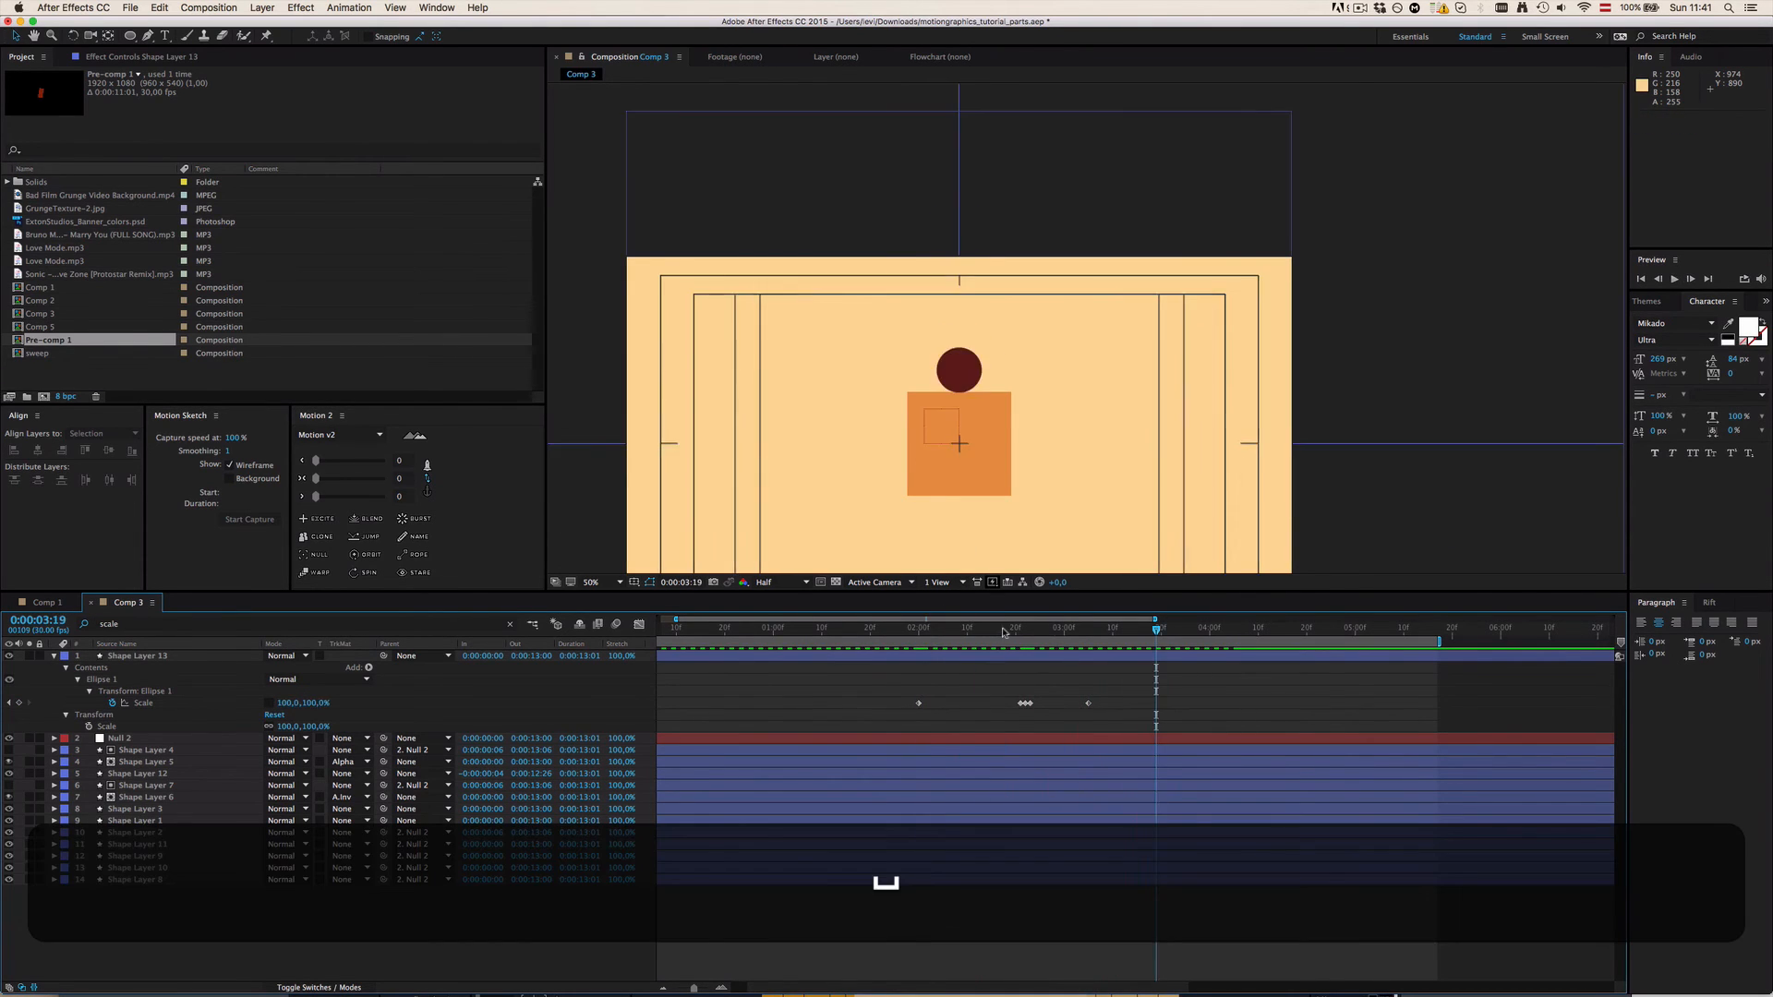
Step: Space the three impact Scale keyframes two frames apart, starting from the stretch keyframe at 0:00:02:21
{"action": "left_click", "coordinate": [1018, 630]}
{"action": "left_click_drag", "start_coordinate": [1018, 631], "coordinate": [1022, 633]}
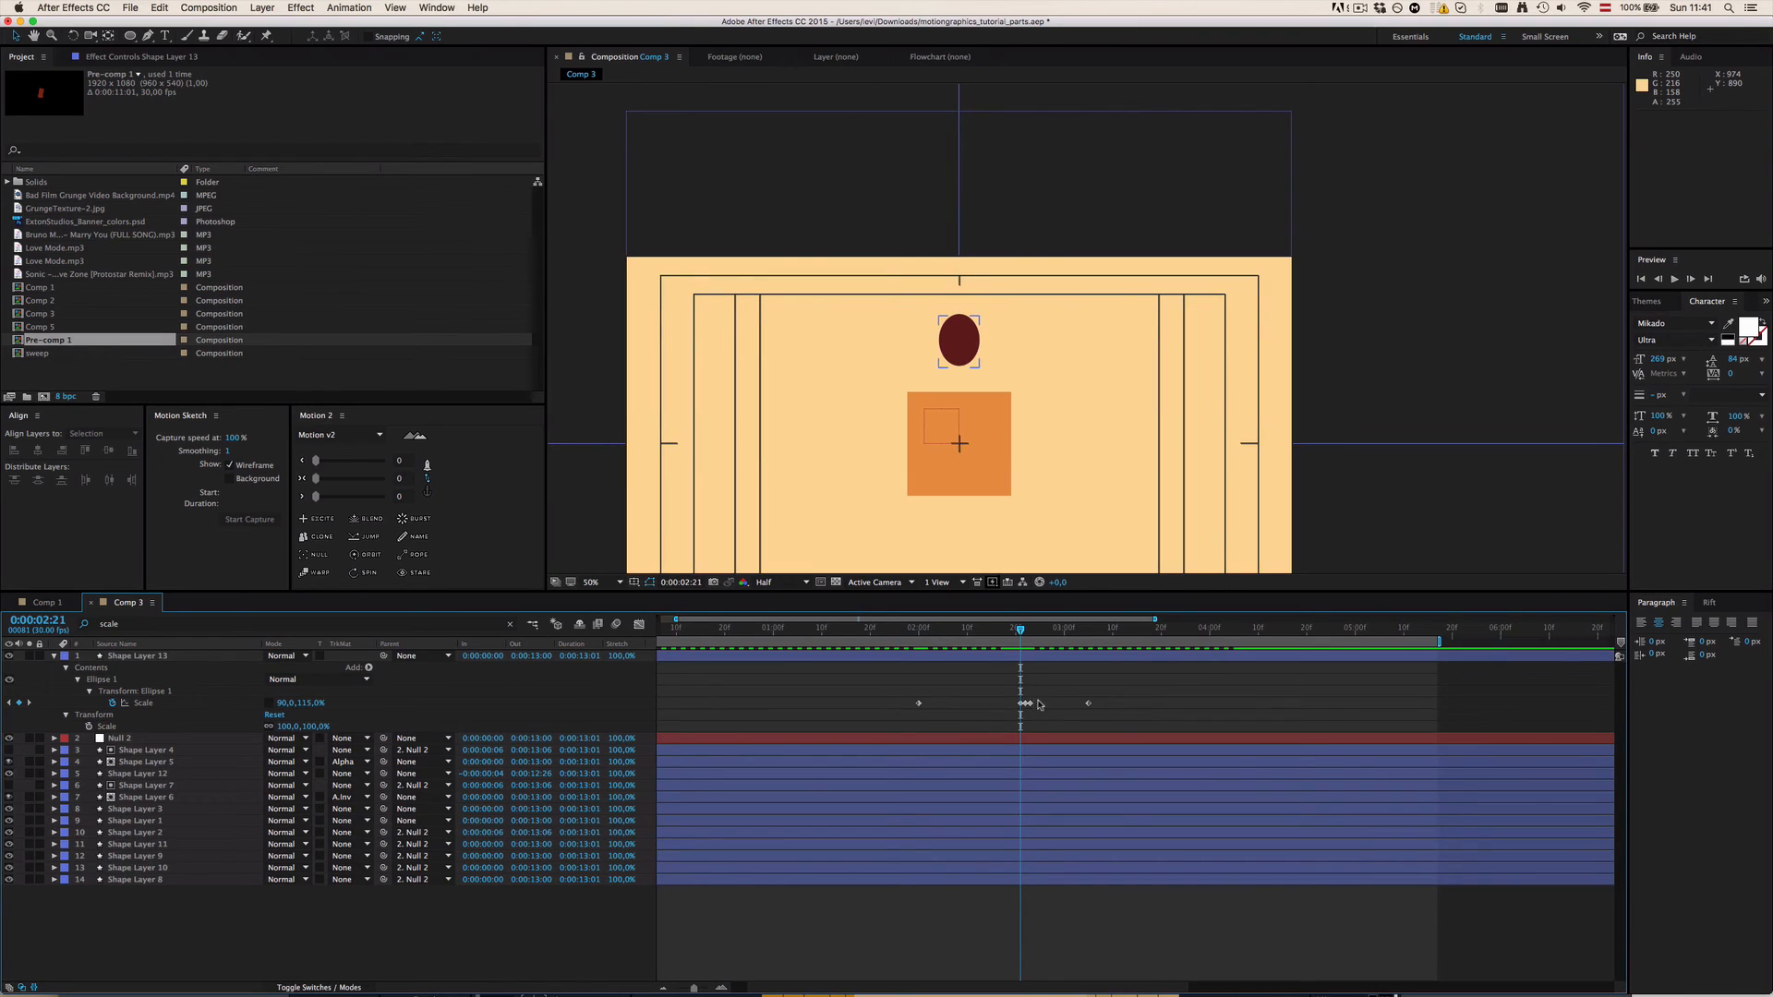
{"action": "left_click", "coordinate": [1030, 704]}
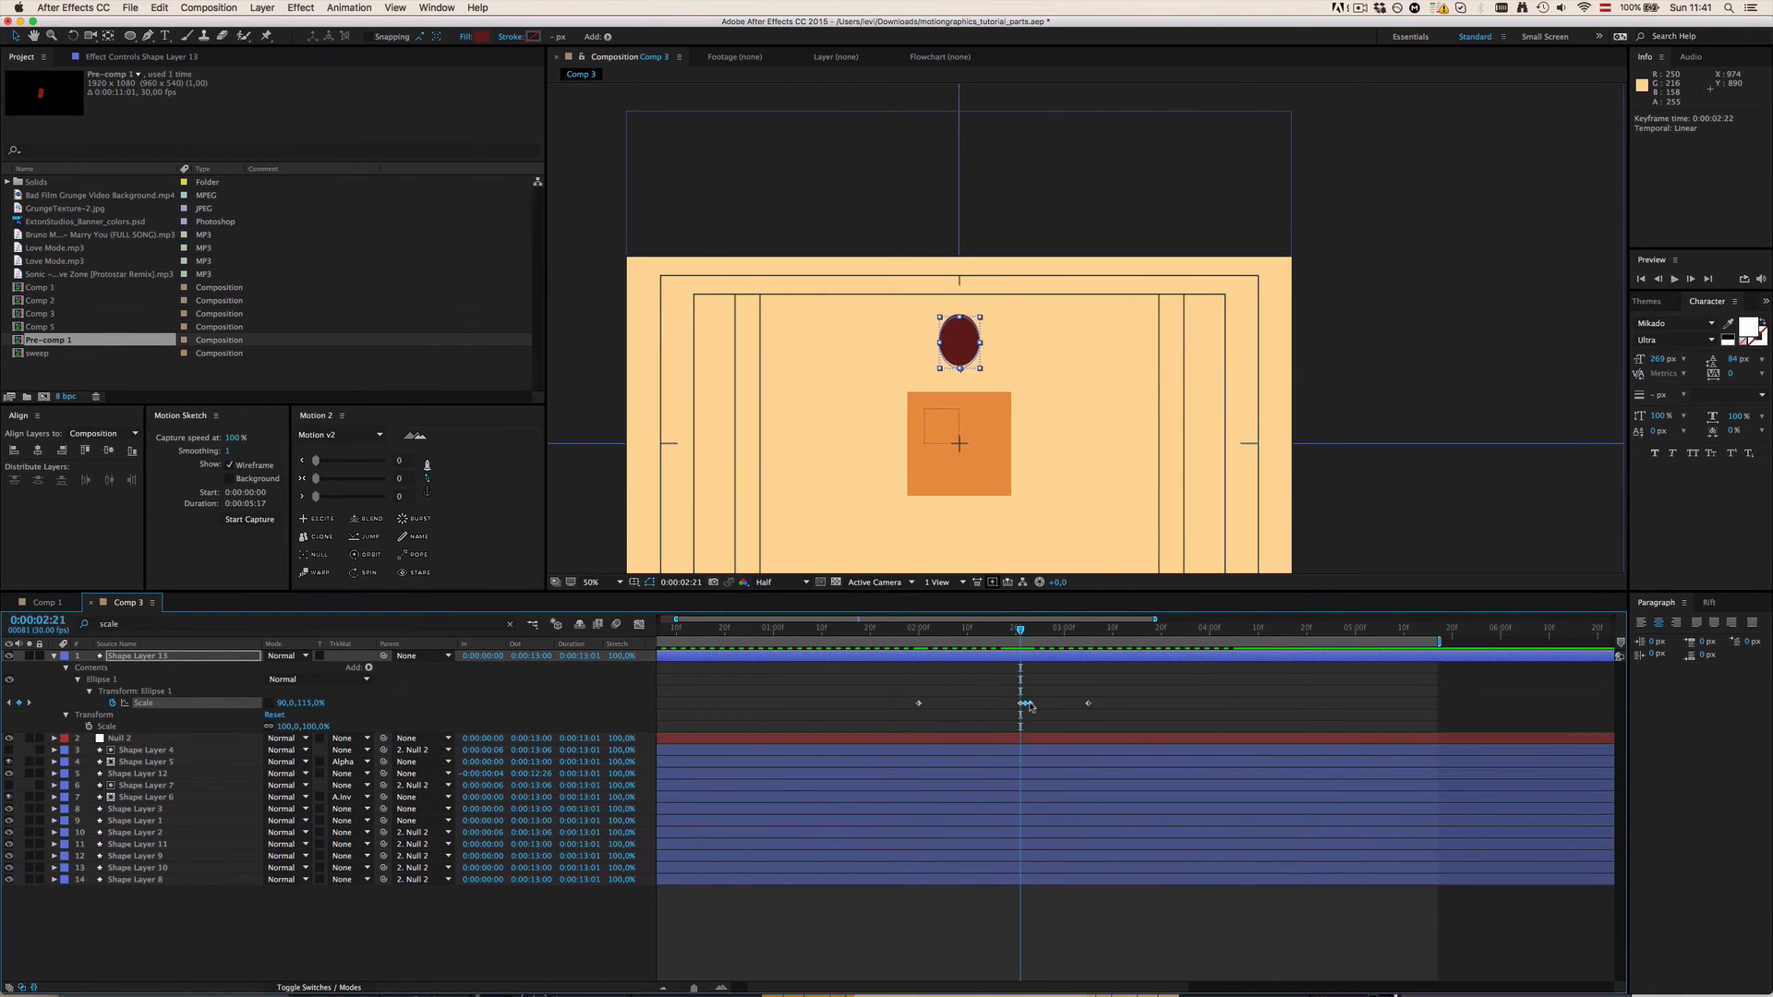
{"action": "left_click", "coordinate": [1036, 703]}
{"action": "mouse_move", "coordinate": [1038, 709]}
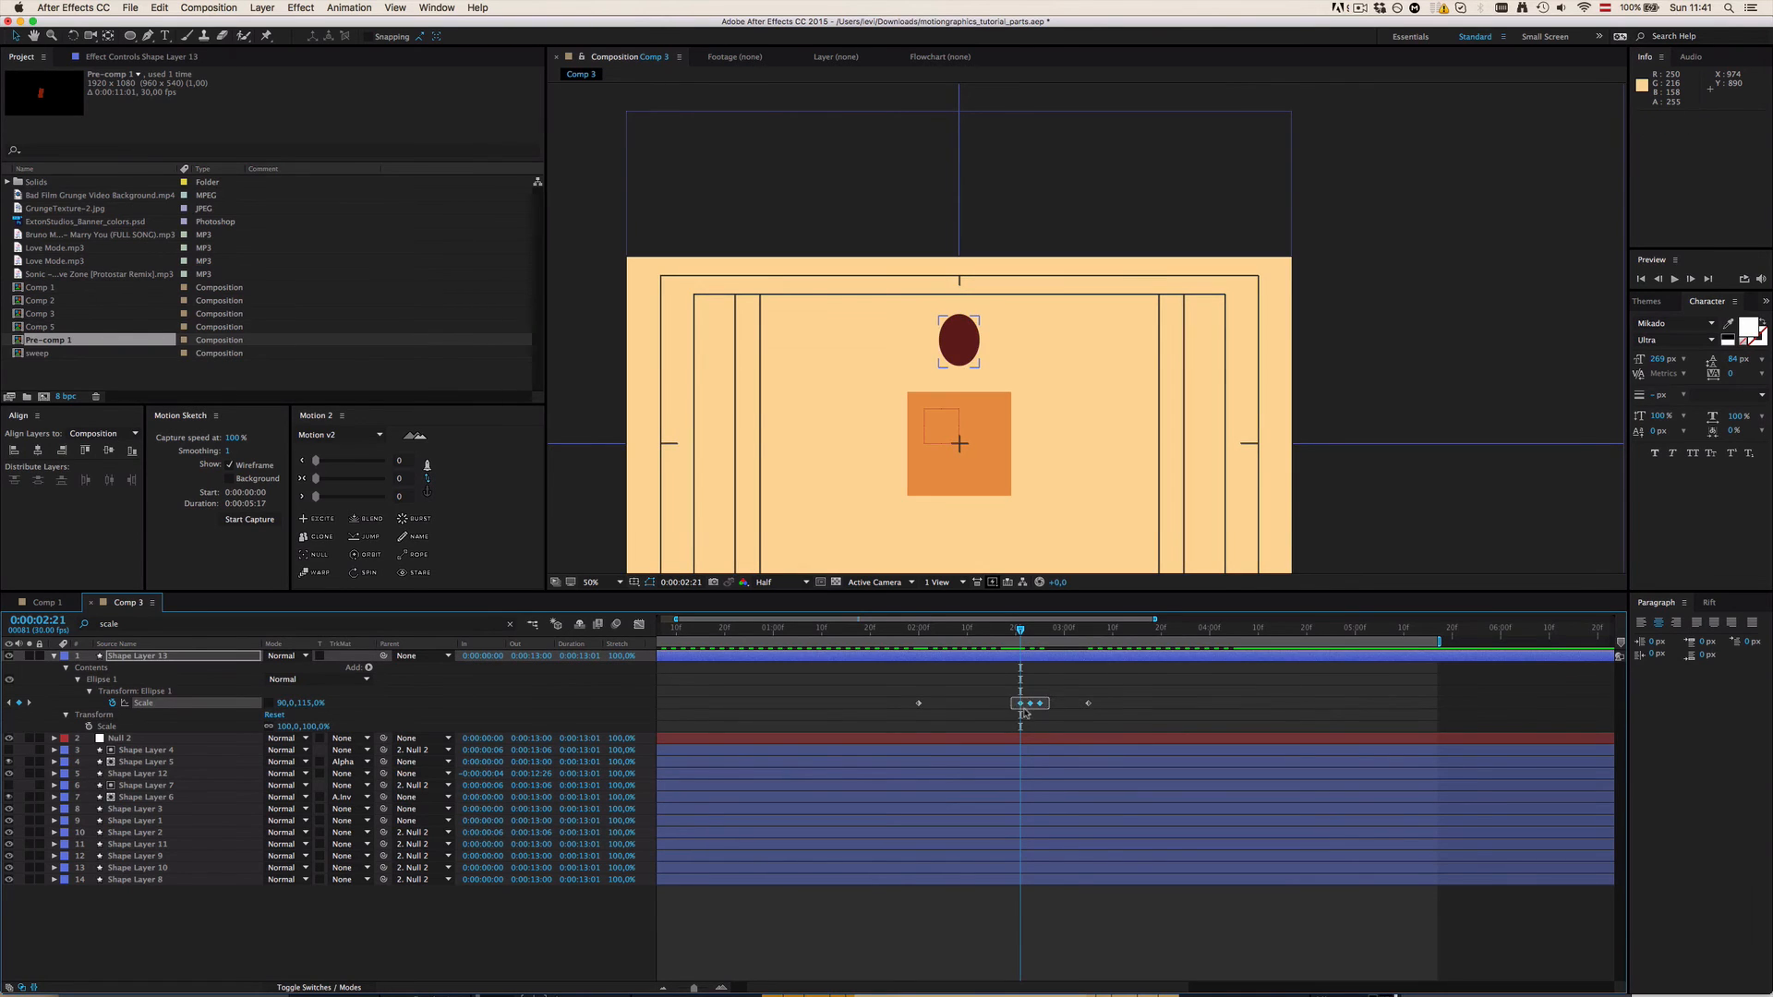
Step: Shift the three impact Scale keyframes together one frame earlier, so the first sits at 0:00:02:20, and preview the motion
{"action": "left_click", "coordinate": [1020, 711]}
{"action": "left_click", "coordinate": [1020, 708]}
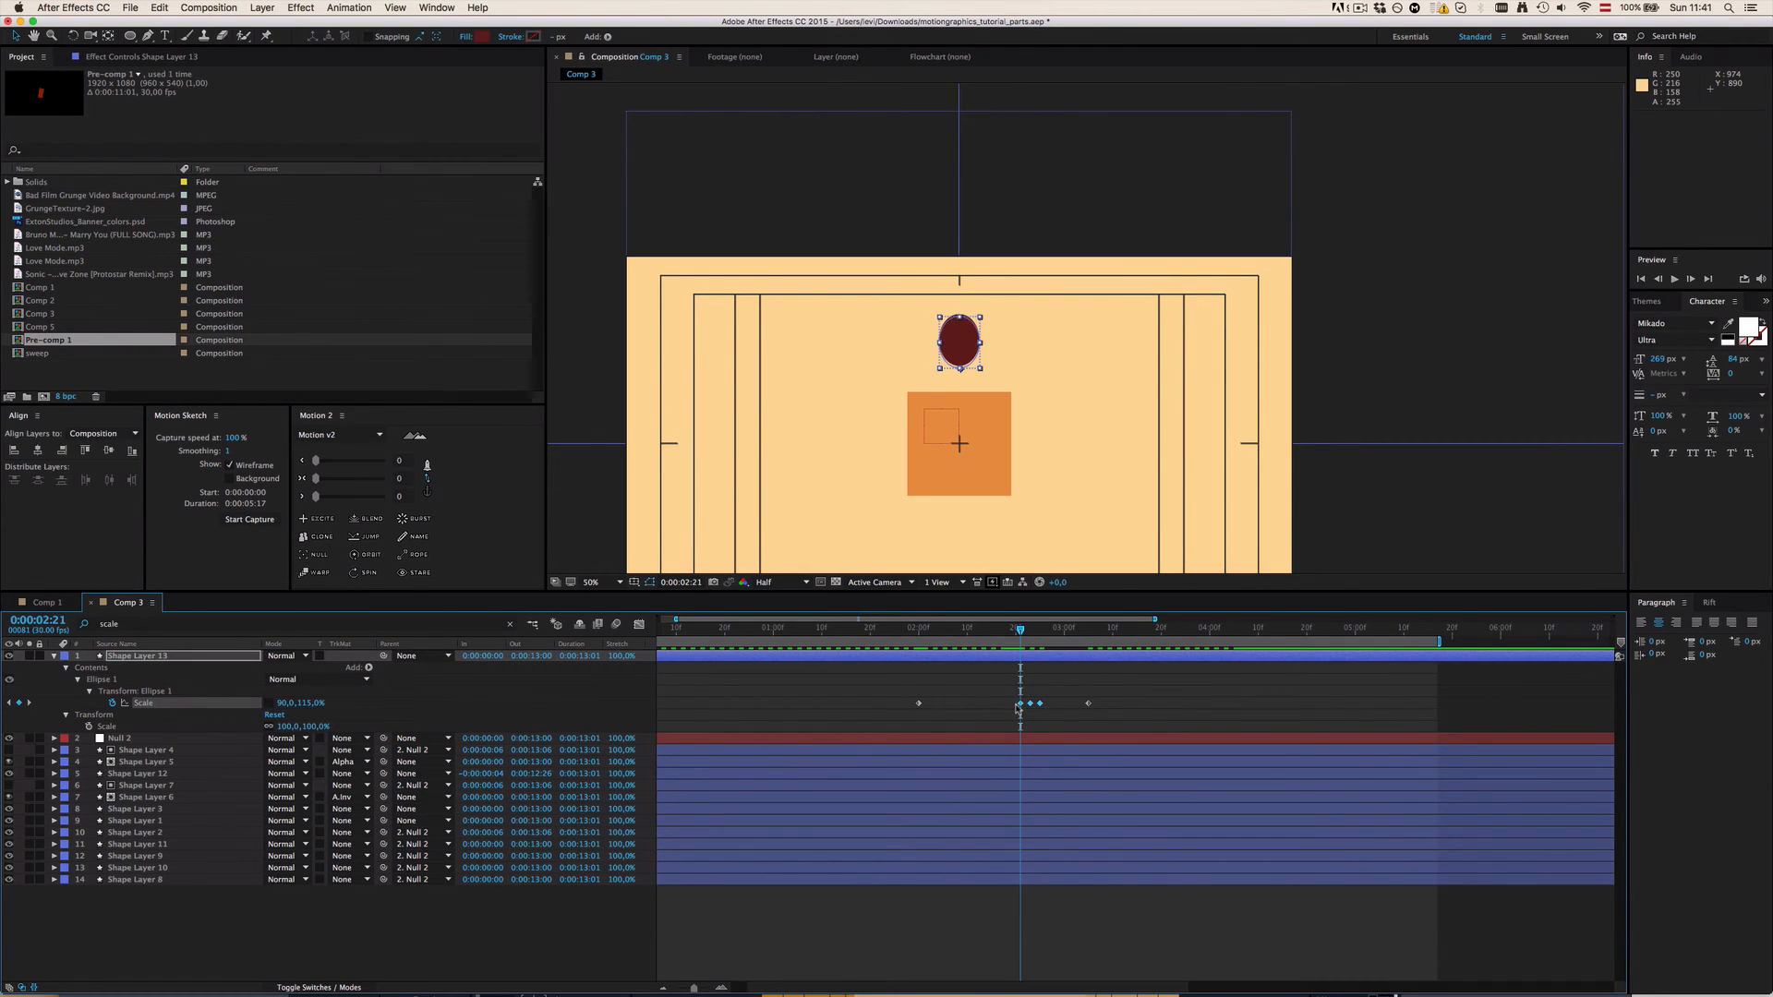
{"action": "left_click_drag", "start_coordinate": [1021, 709], "coordinate": [1016, 708]}
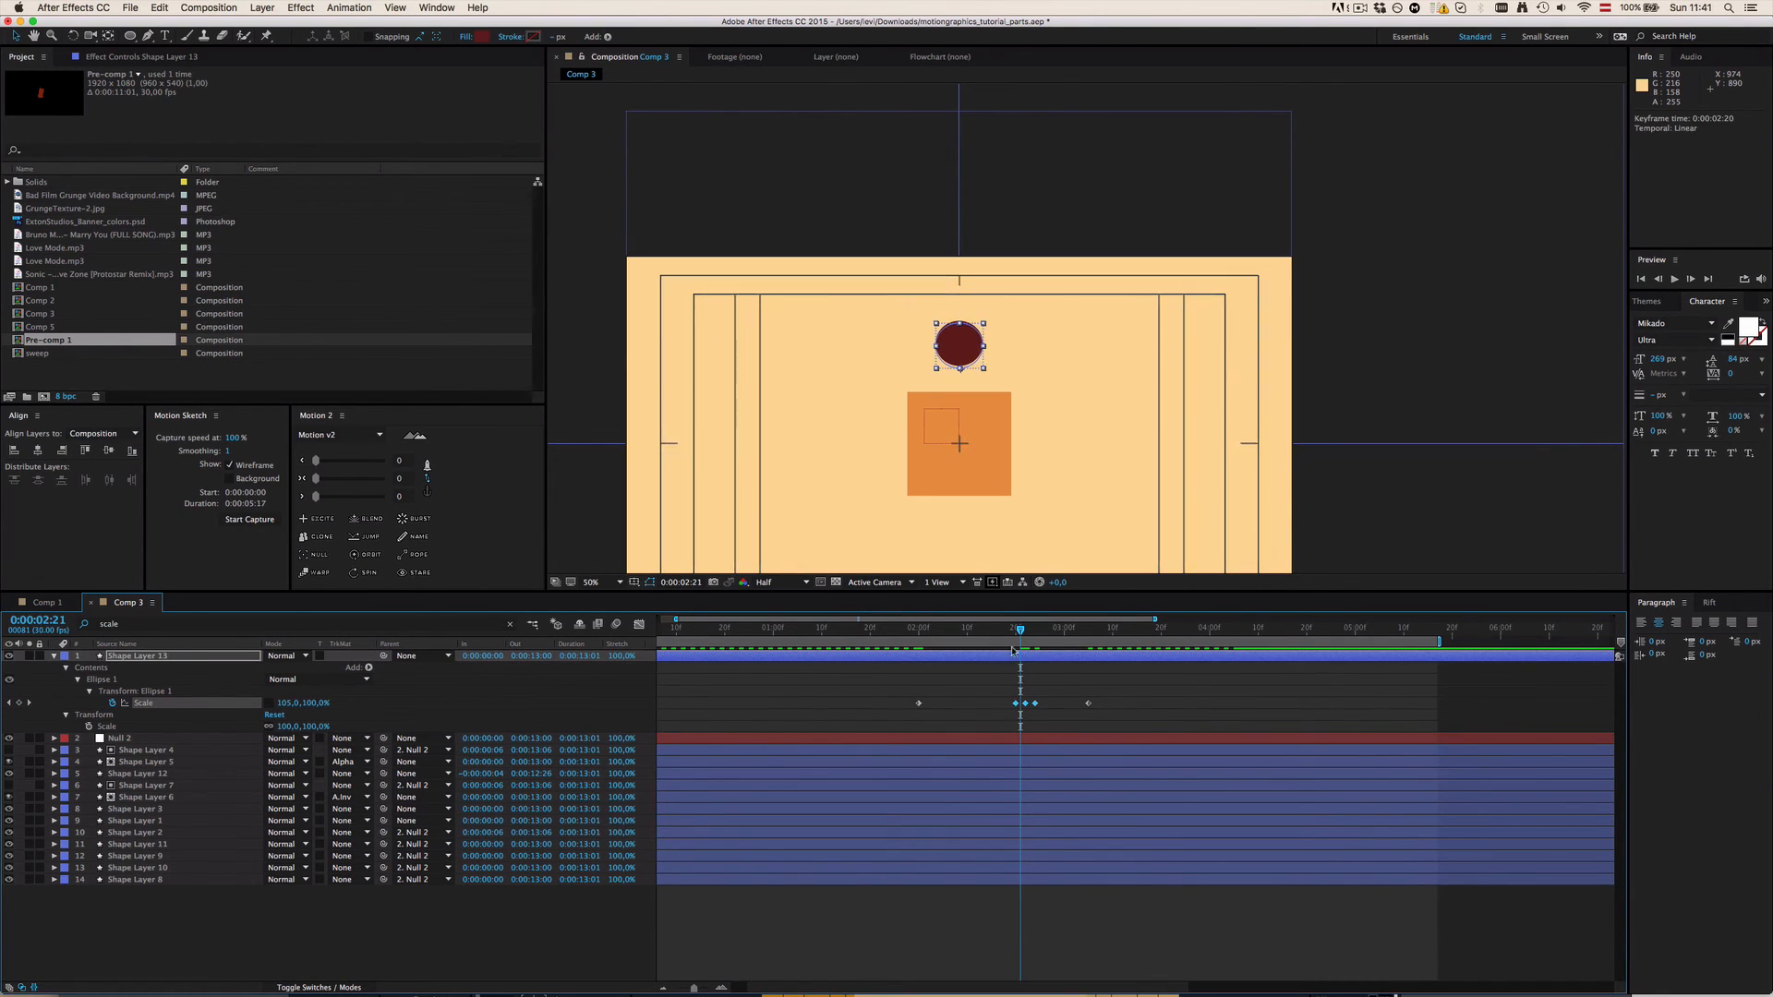
{"action": "key", "text": "space"}
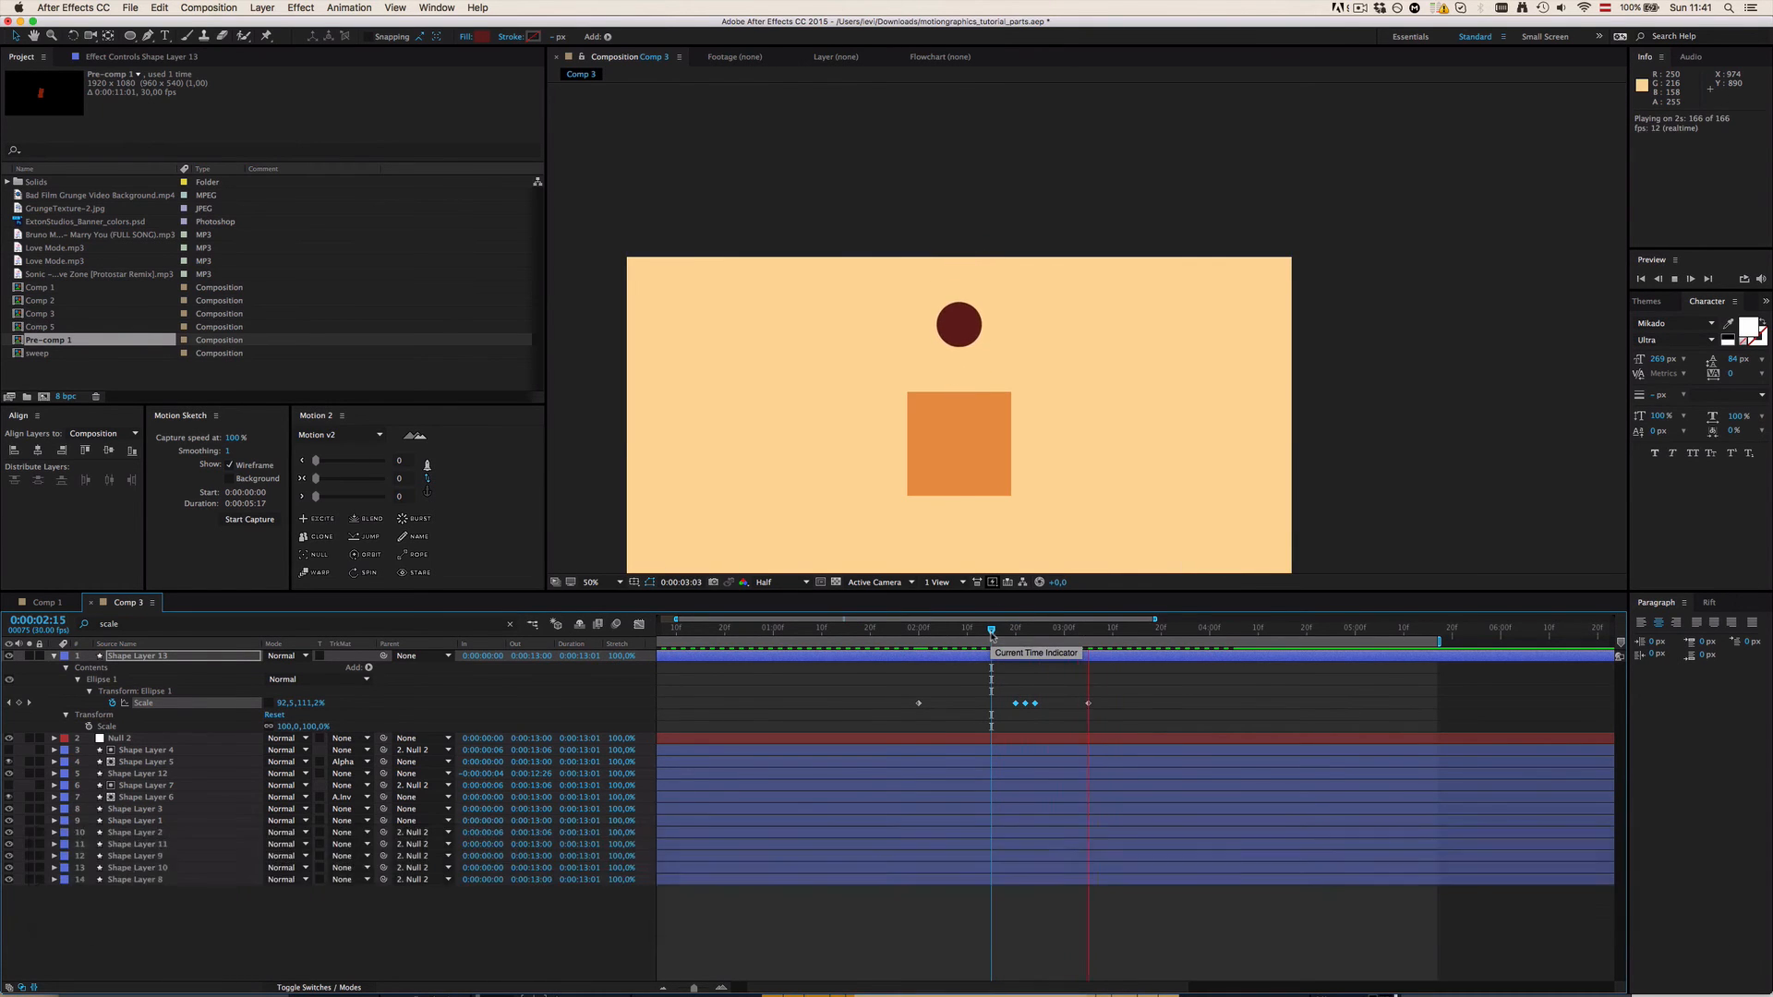
{"action": "key", "text": "space"}
Step: Increase Shape Layer 13's Y Position slightly at 0:00:02:22 to lower the squashed circle onto the square, and preview the bounce
{"action": "left_click_drag", "start_coordinate": [1009, 633], "coordinate": [1027, 666]}
{"action": "left_click", "coordinate": [1027, 658]}
{"action": "key", "text": "p"}
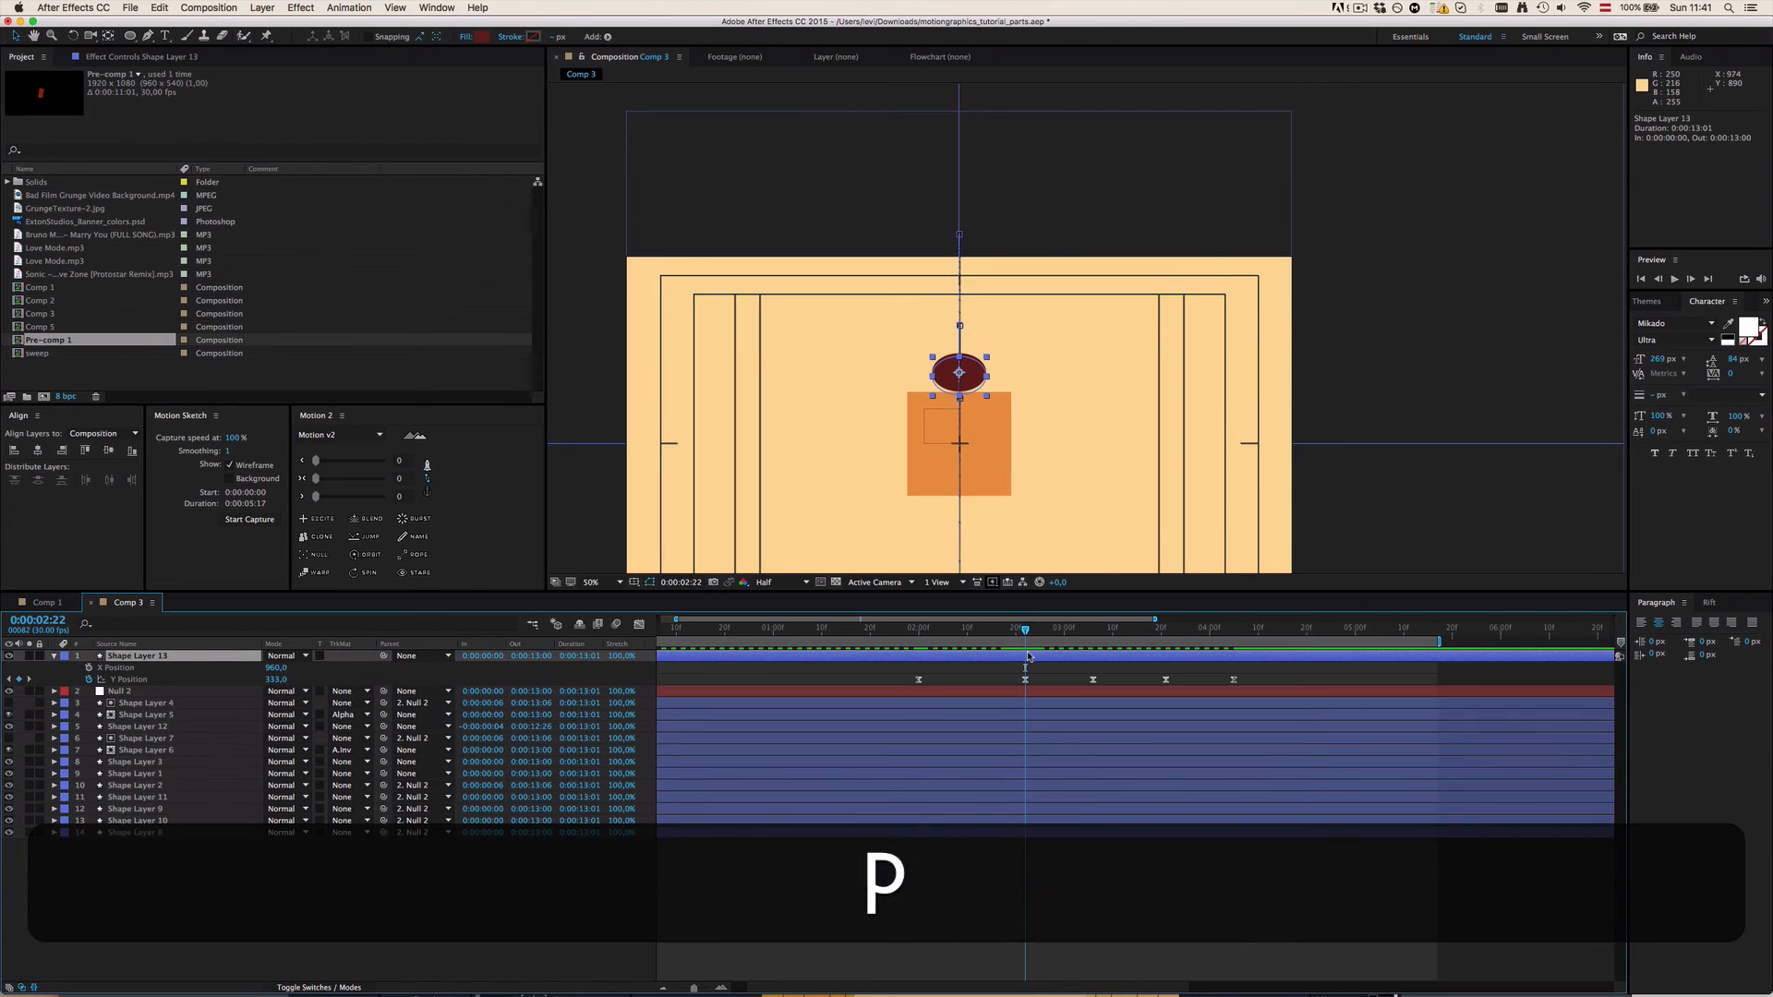
{"action": "left_click", "coordinate": [1035, 675]}
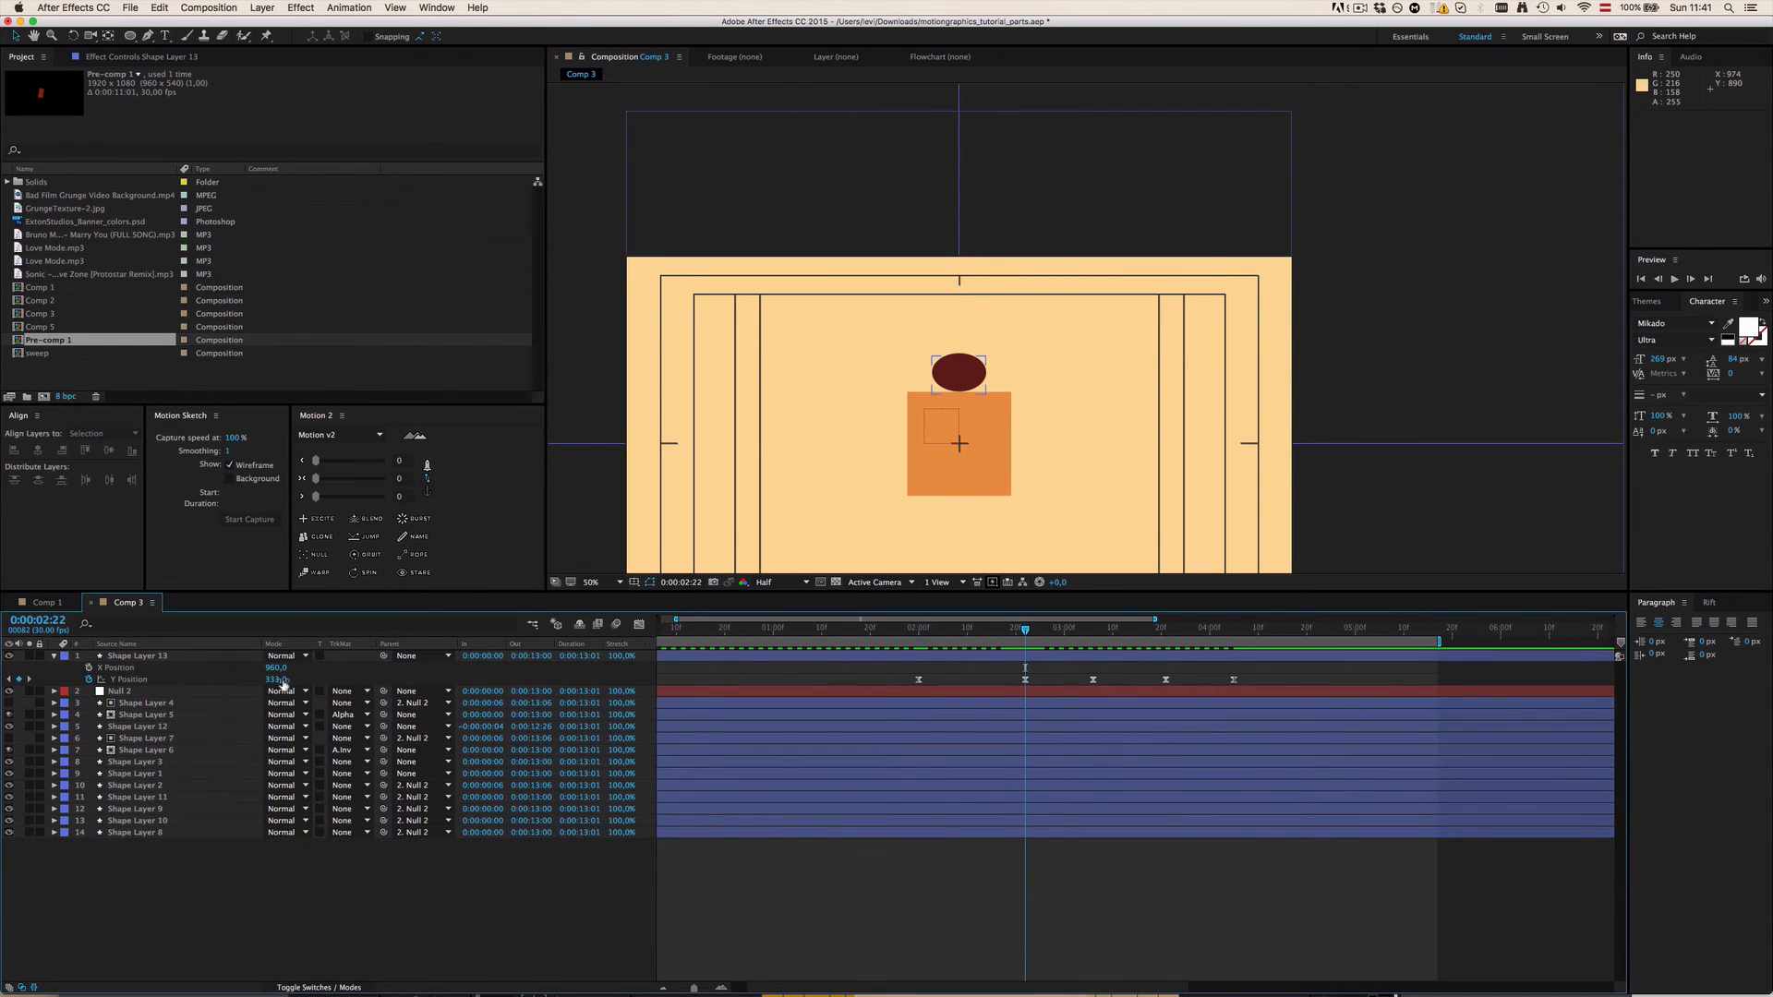
{"action": "left_click_drag", "start_coordinate": [282, 684], "coordinate": [292, 684]}
{"action": "left_click", "coordinate": [923, 629]}
{"action": "key", "text": "space"}
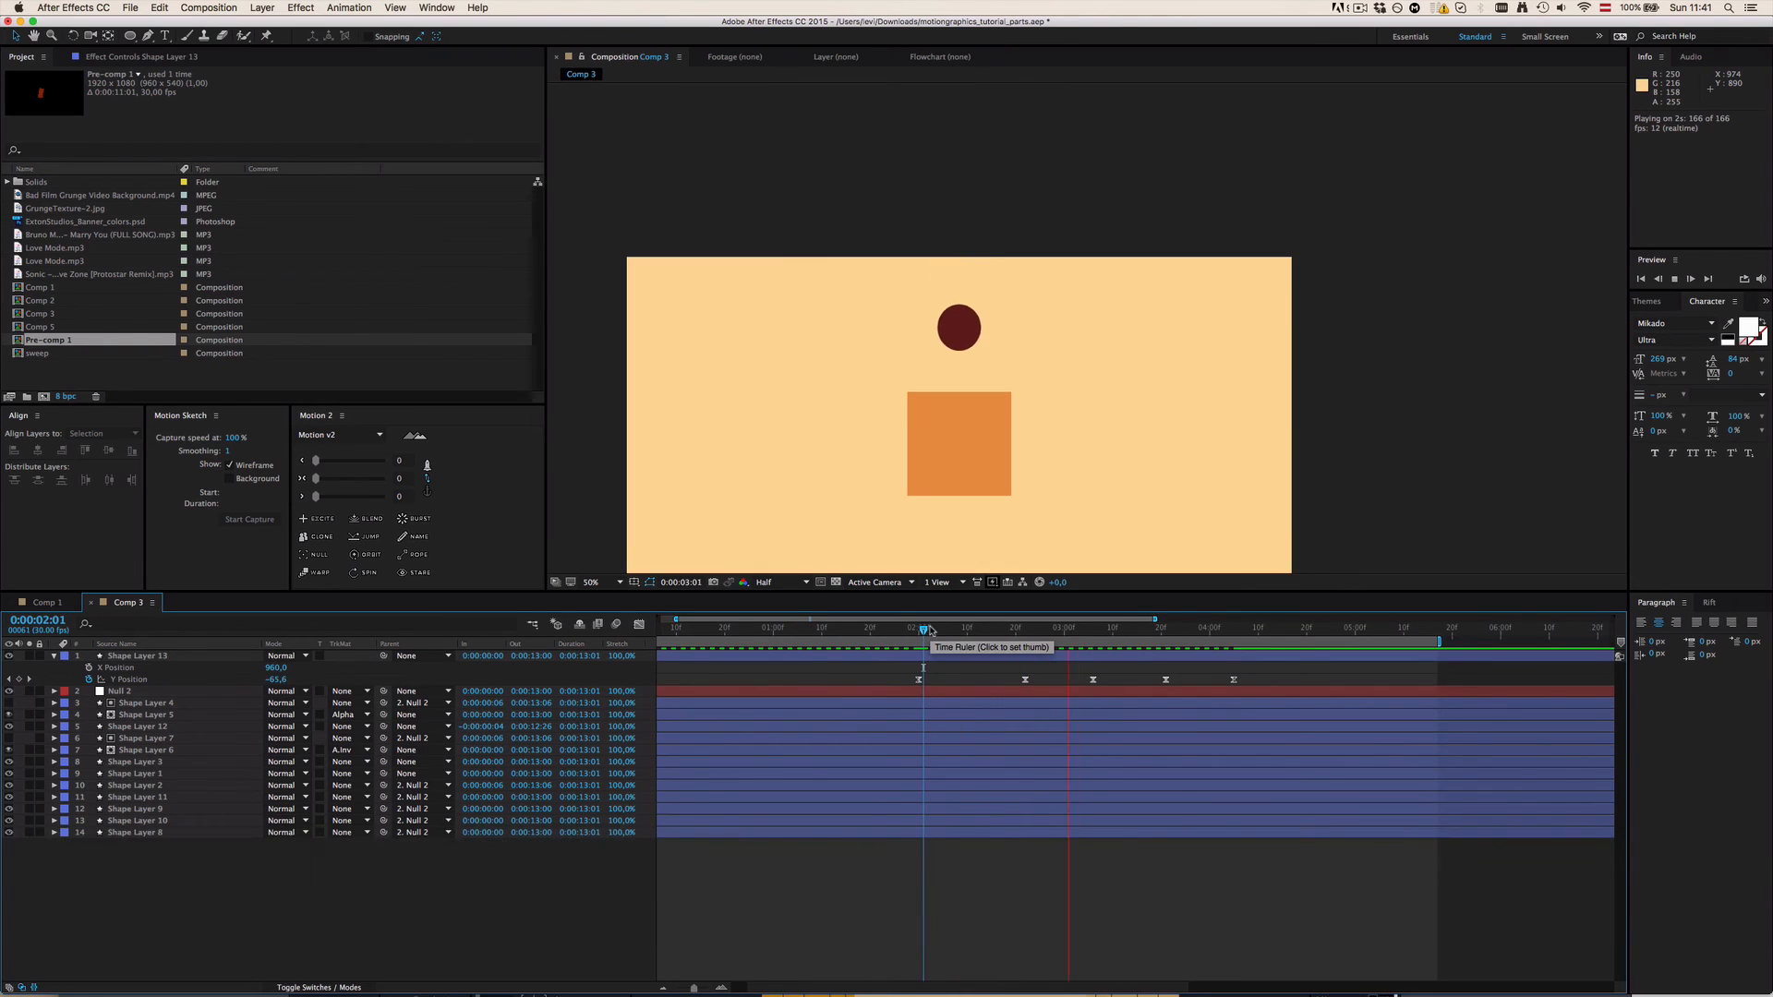
{"action": "key", "text": "space"}
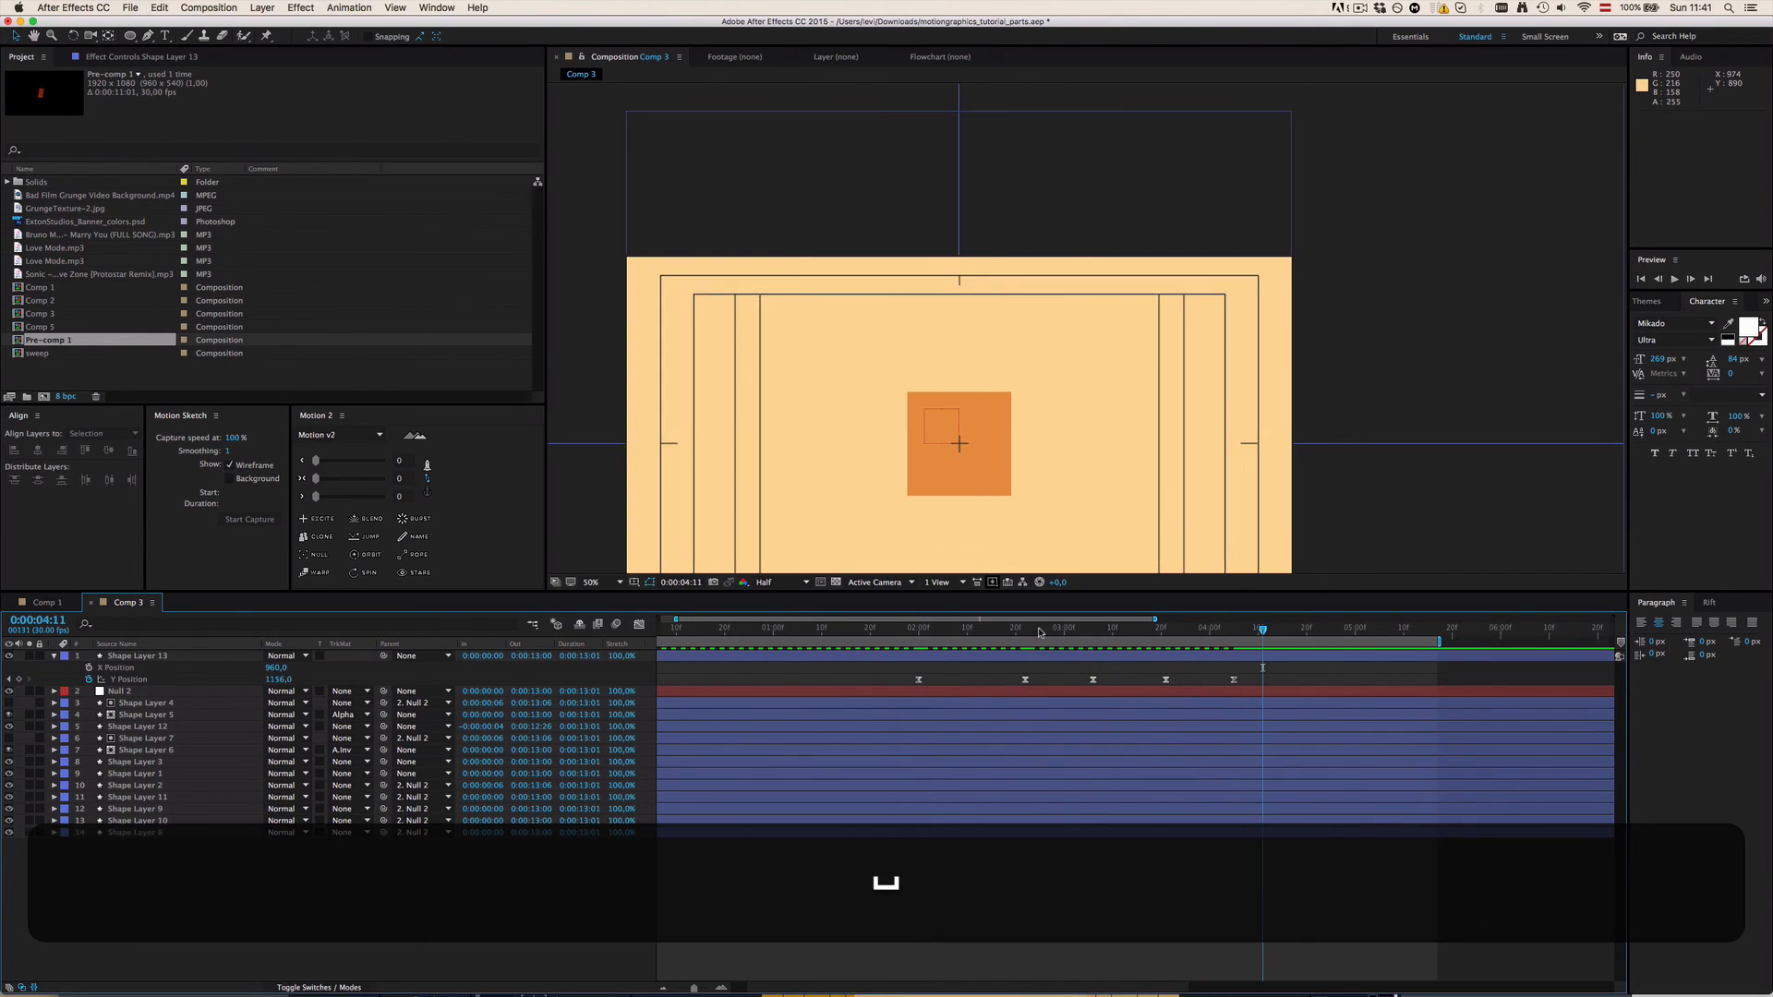
Step: Reveal all keyframed properties of Shape Layer 13 in the timeline, showing Scale and Y Position together
{"action": "left_click_drag", "start_coordinate": [1041, 633], "coordinate": [1059, 635]}
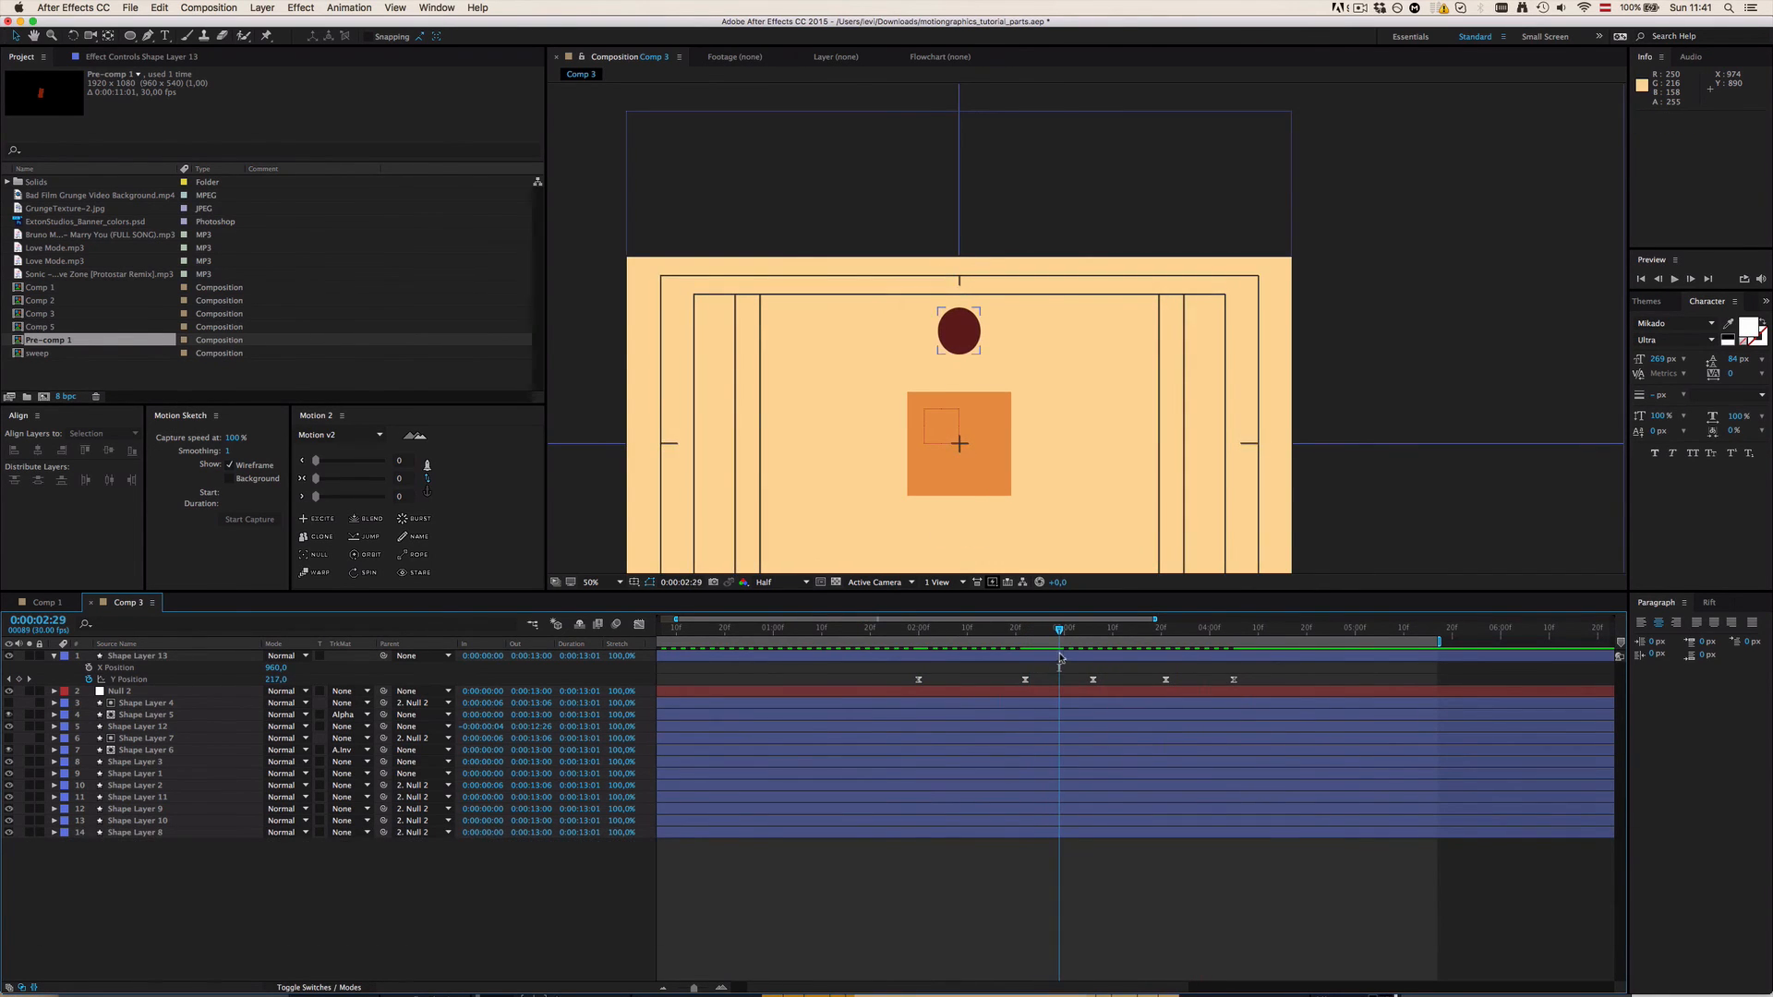
{"action": "left_click", "coordinate": [1061, 658]}
{"action": "left_click", "coordinate": [177, 628]}
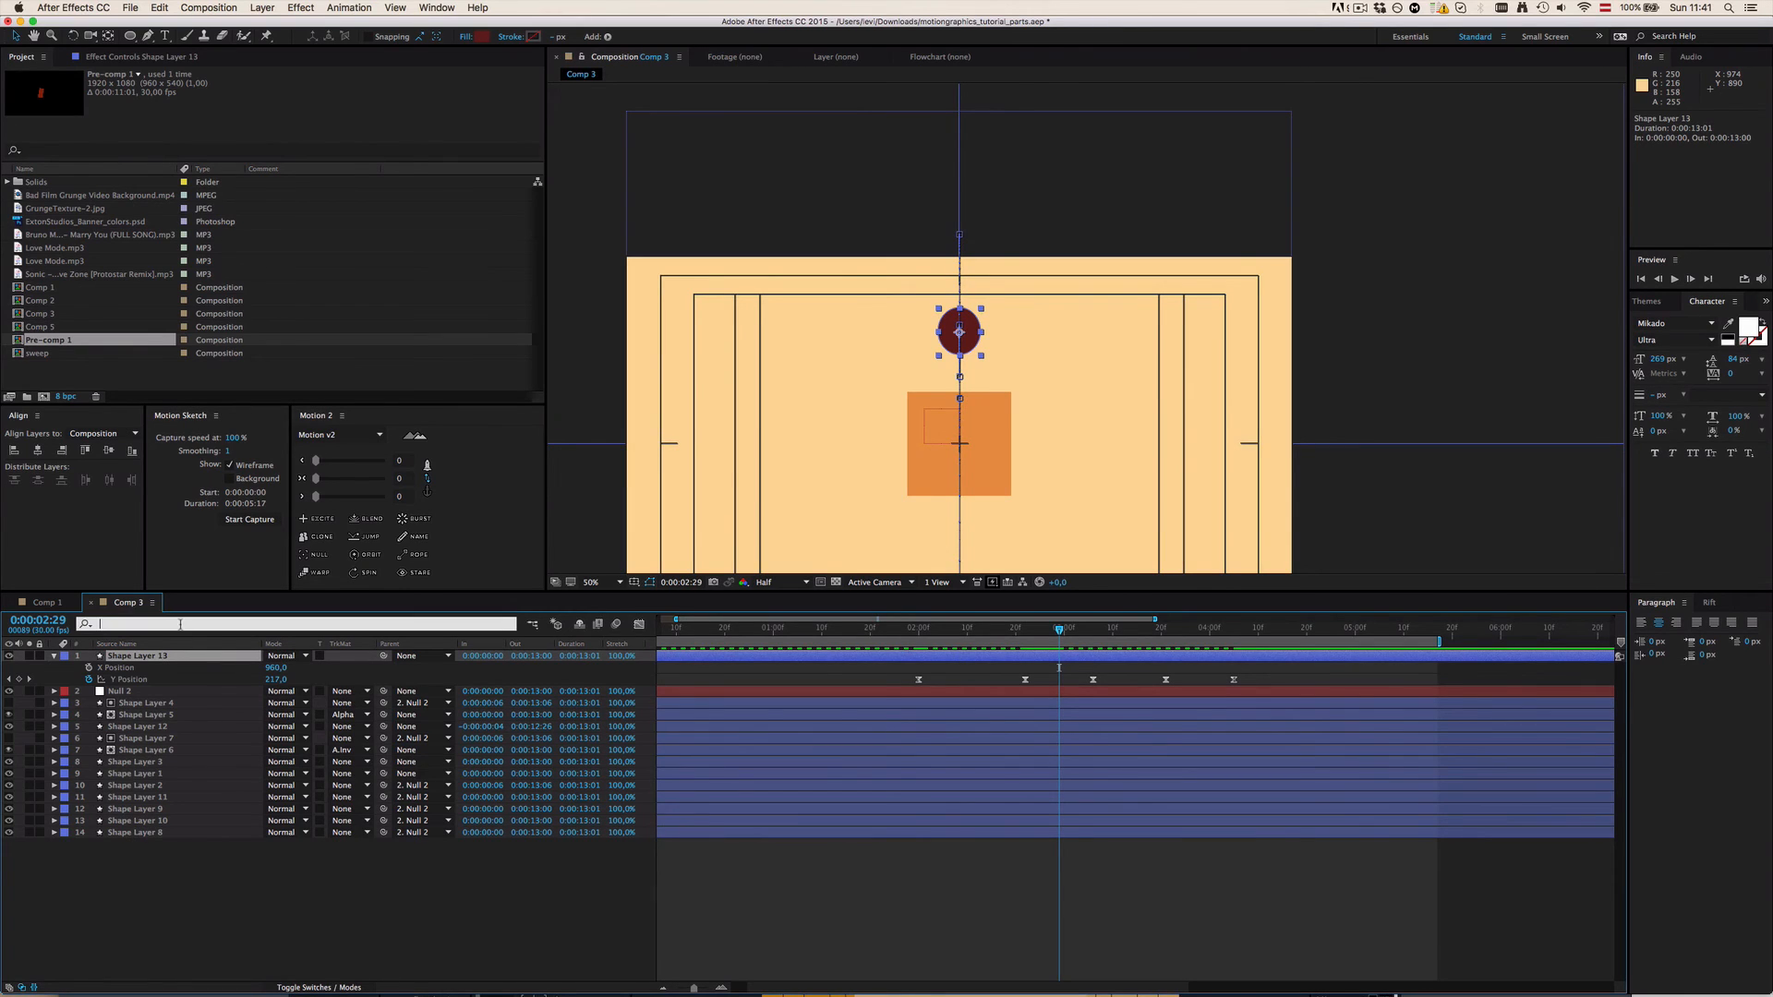
{"action": "left_click", "coordinate": [1020, 659]}
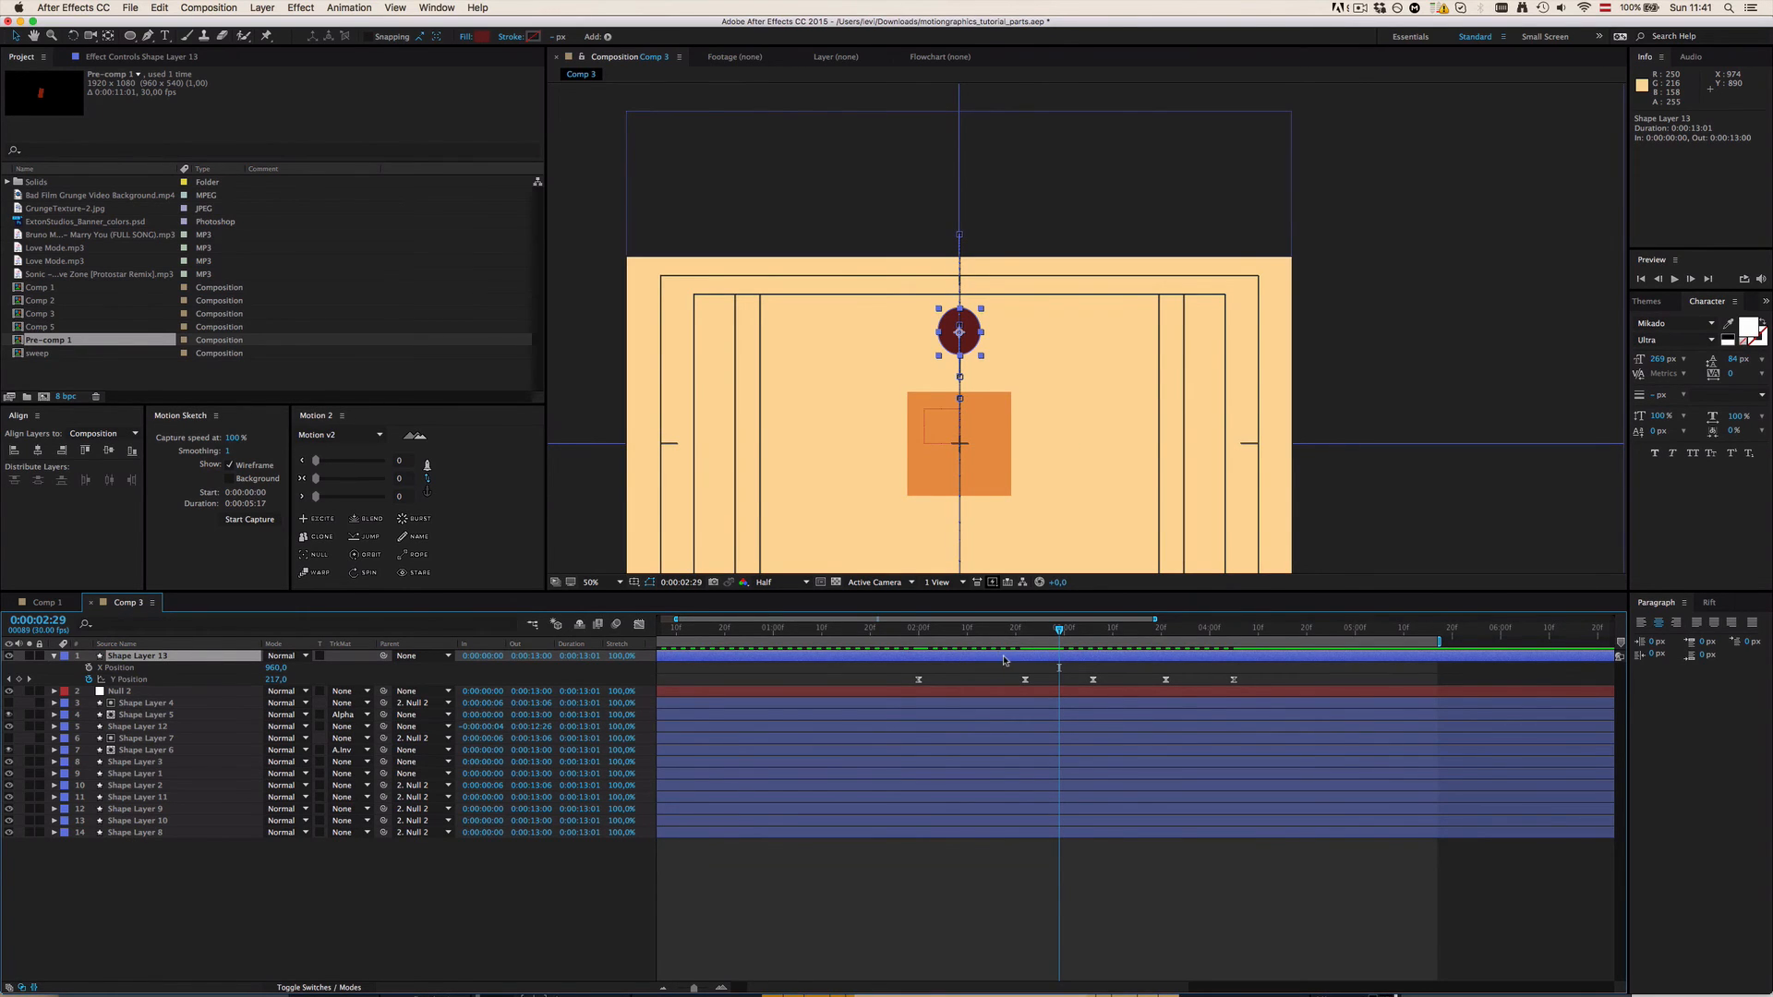
{"action": "key", "text": "u"}
{"action": "left_click", "coordinate": [1057, 672]}
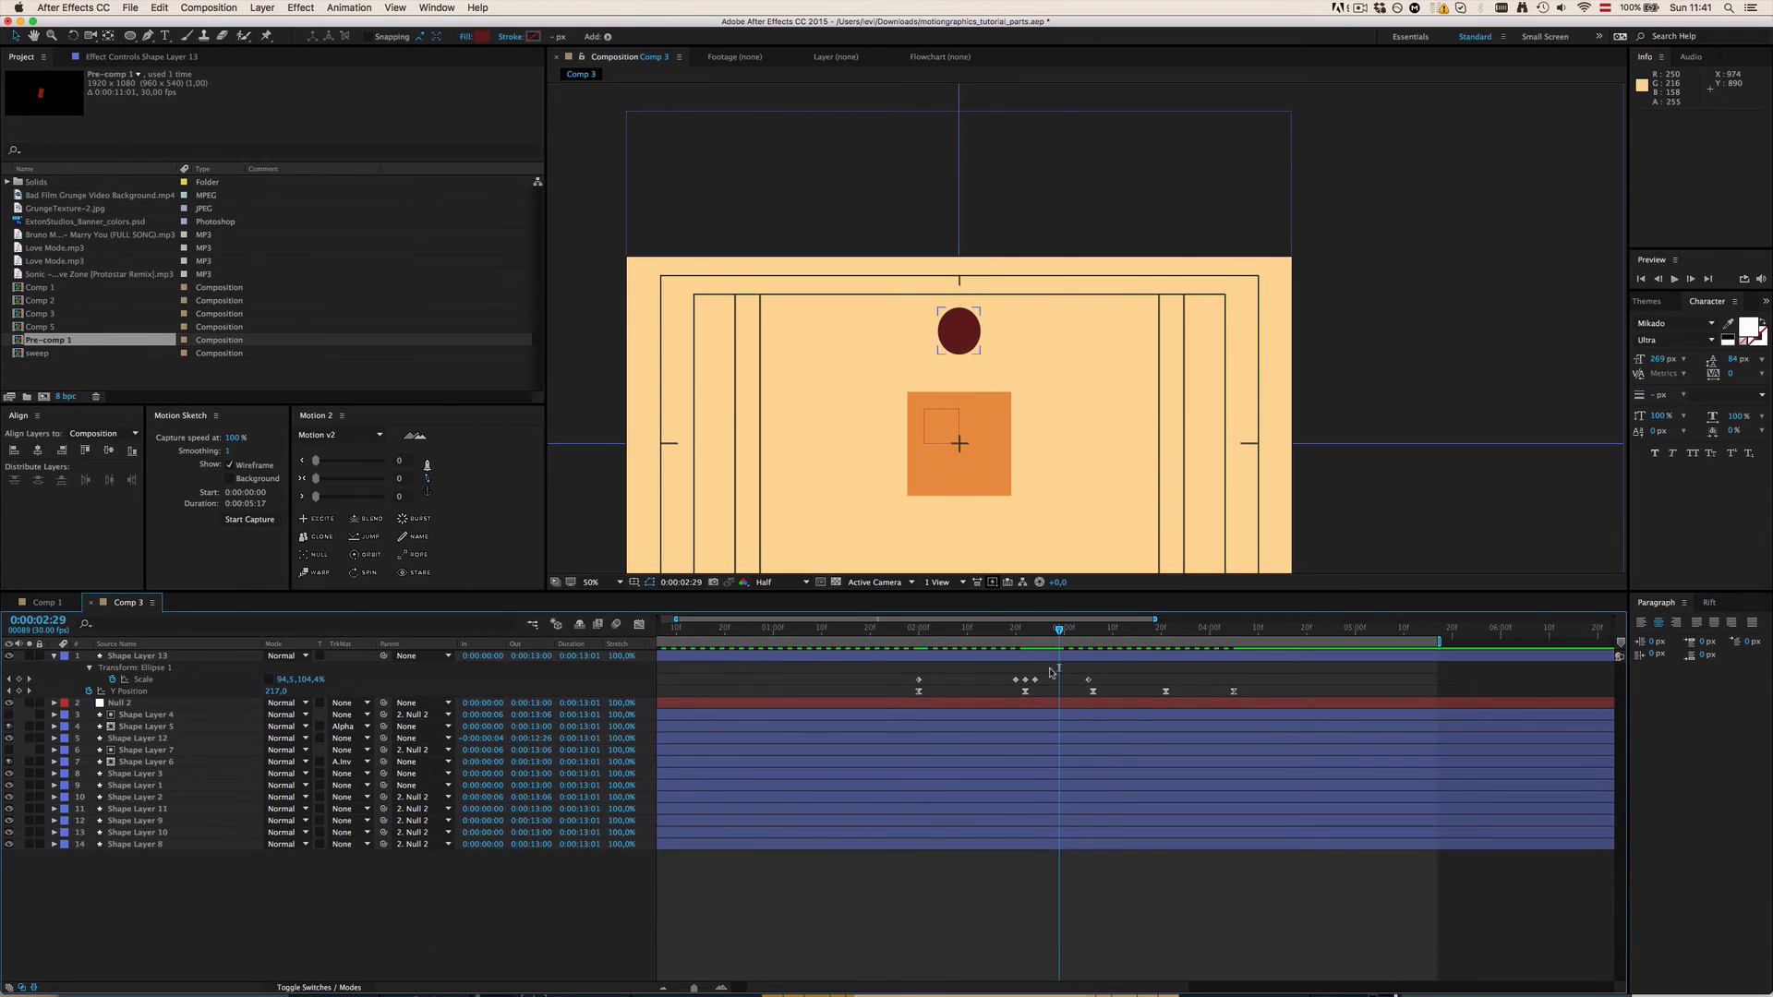
{"action": "left_click", "coordinate": [1049, 658]}
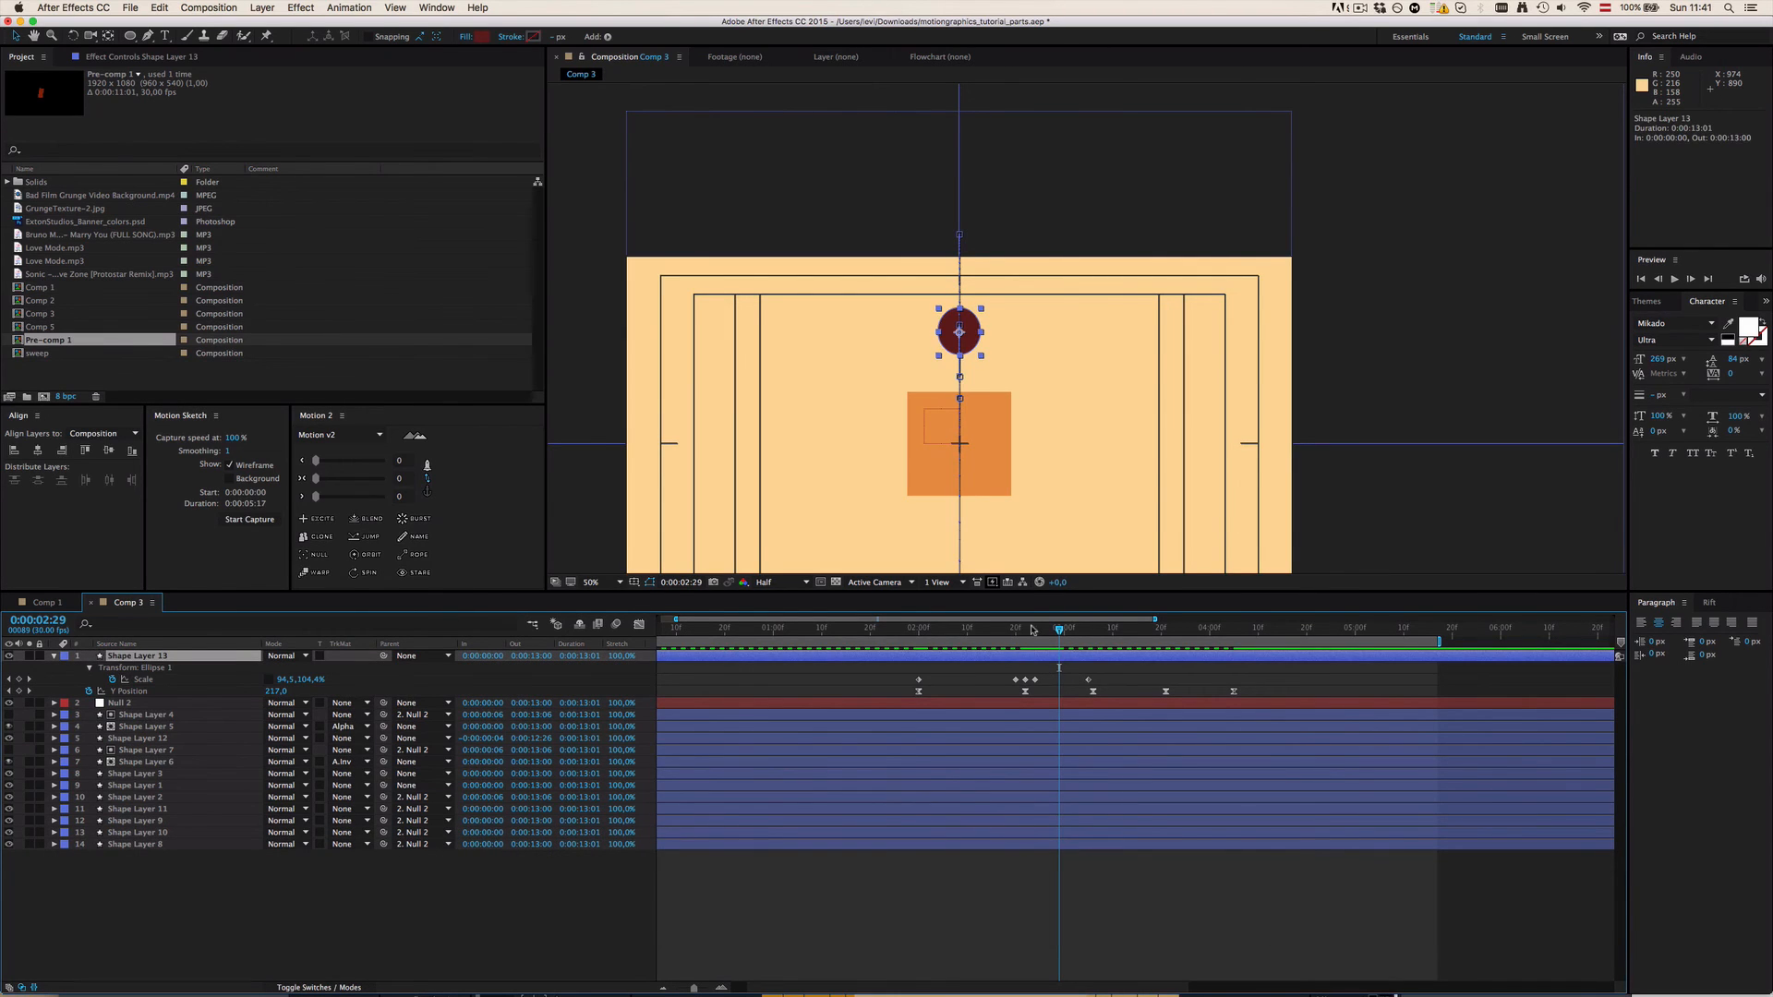
Step: Stretch the ellipse before its second impact at 0:00:03:18 by setting its Scale to 90% width and 110% height
{"action": "left_click_drag", "start_coordinate": [1032, 629], "coordinate": [1153, 631]}
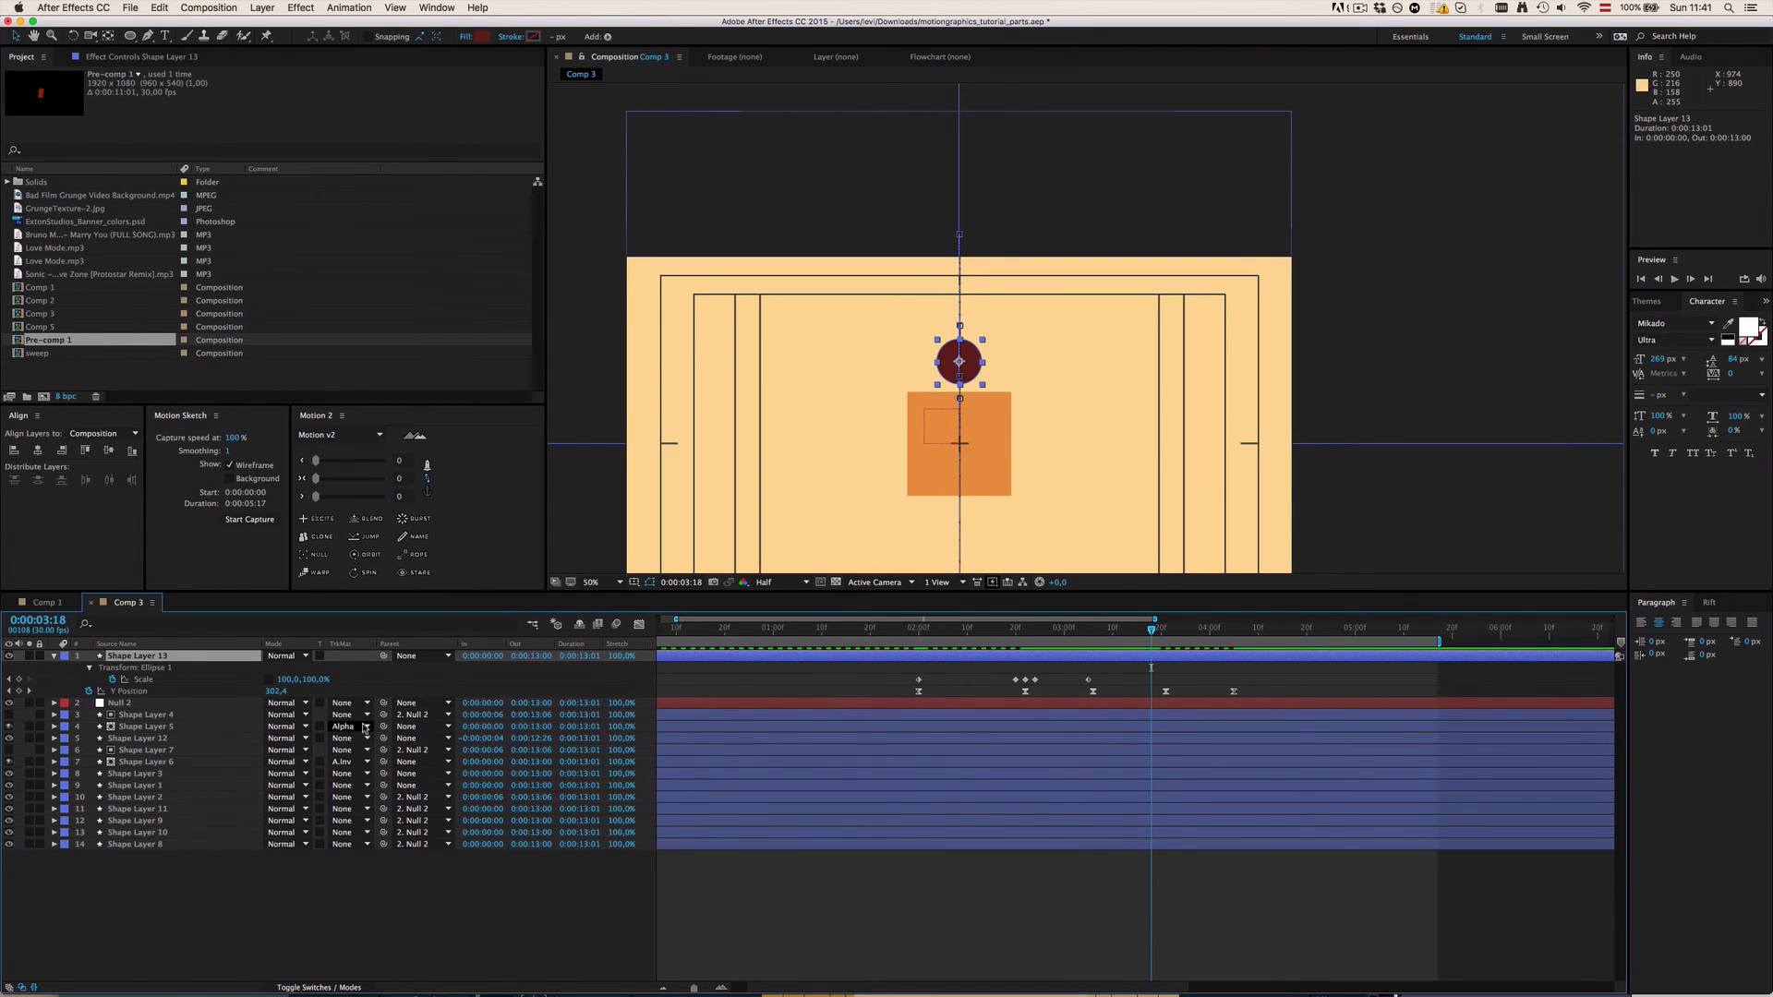
{"action": "left_click", "coordinate": [347, 688]}
{"action": "type", "text": "110"}
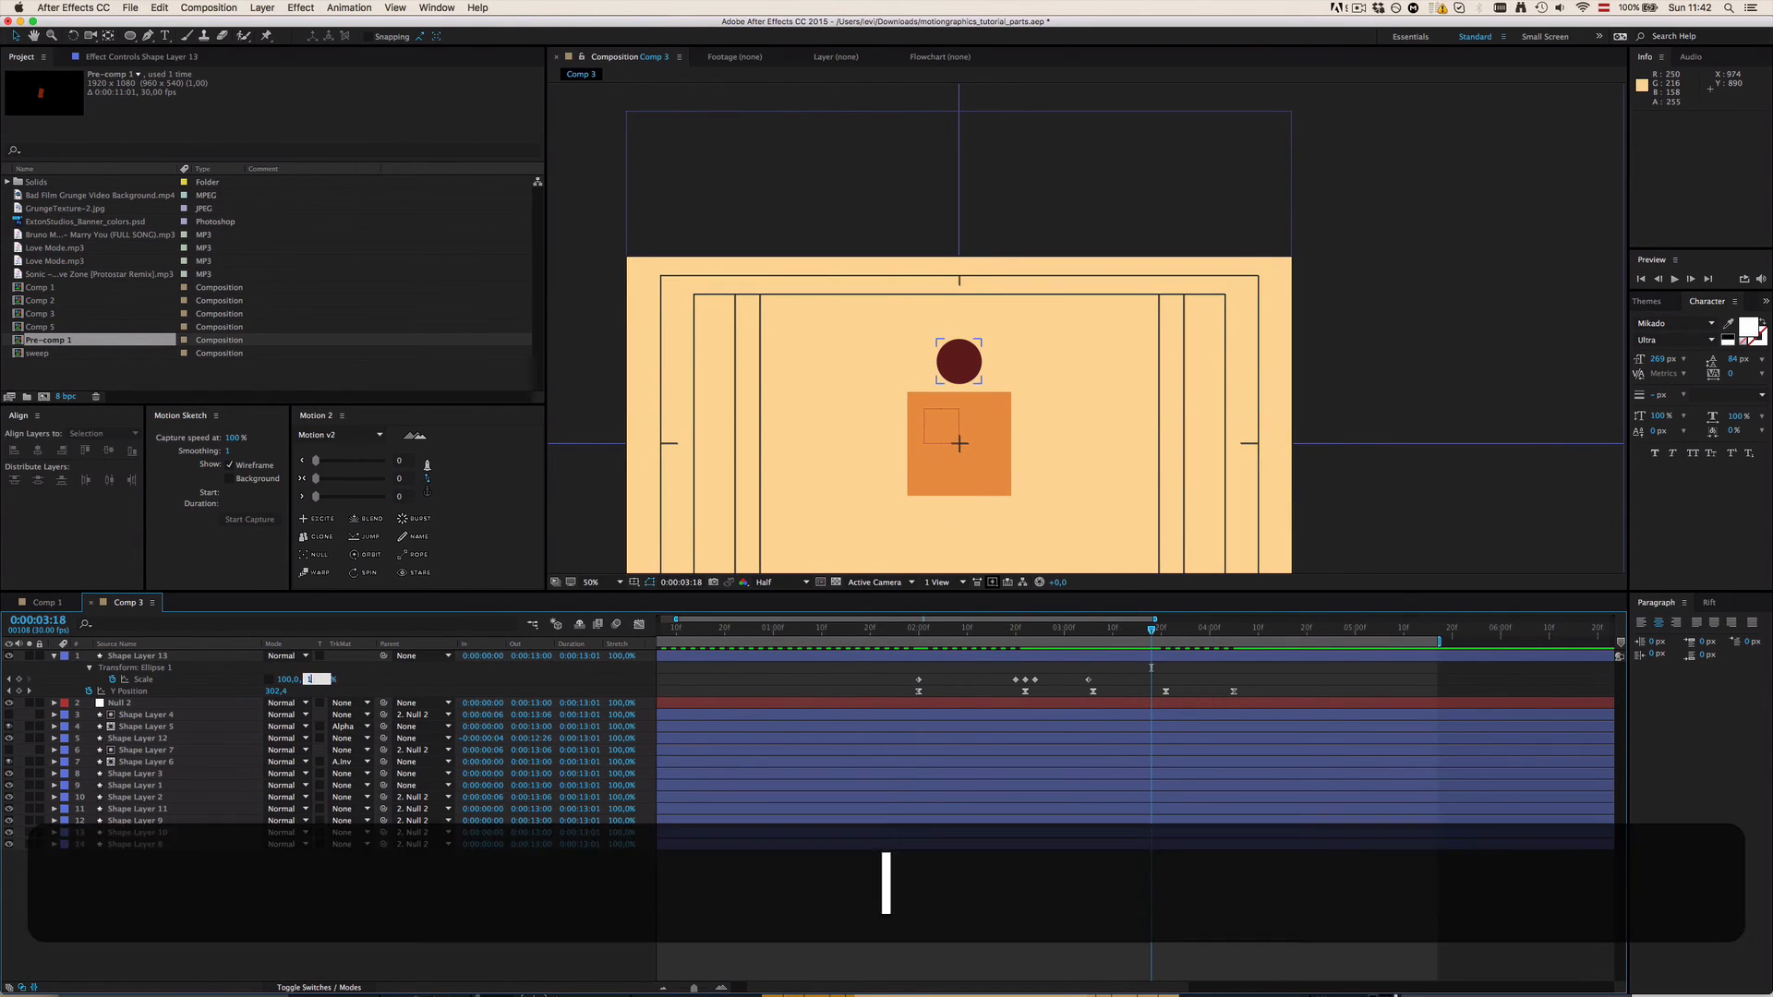
{"action": "key", "text": "Return"}
{"action": "left_click", "coordinate": [284, 680]}
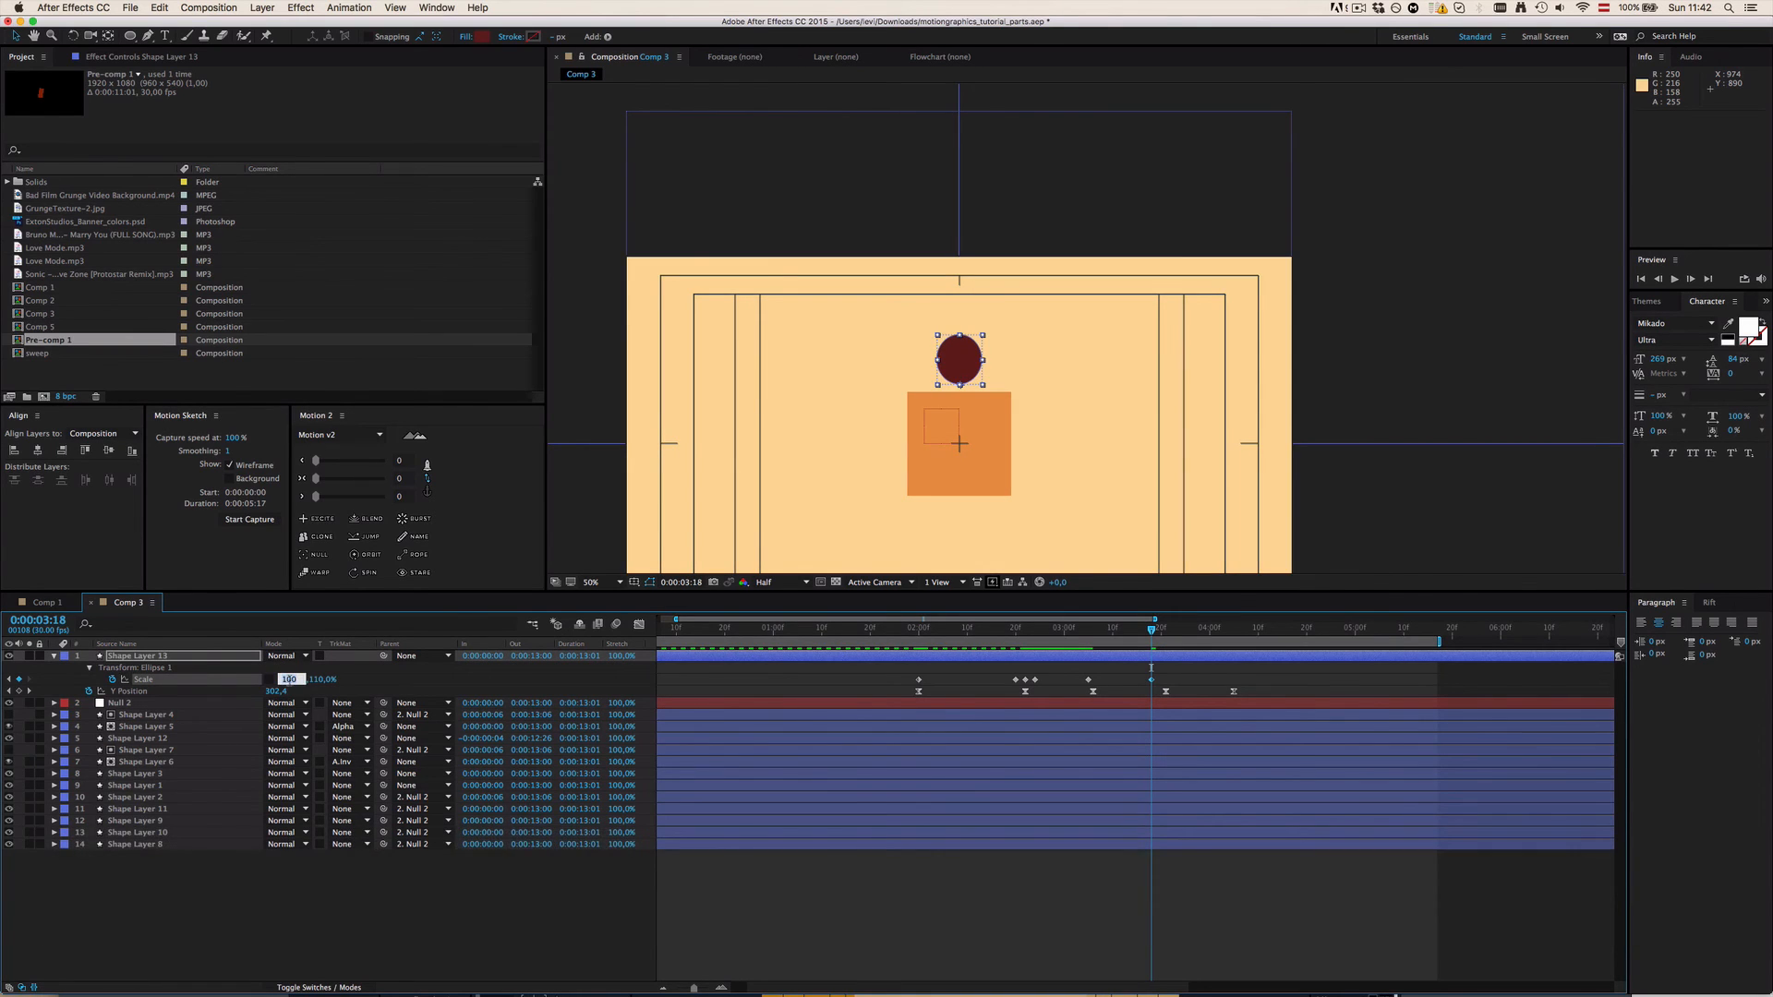
{"action": "type", "text": "90"}
{"action": "key", "text": "Return"}
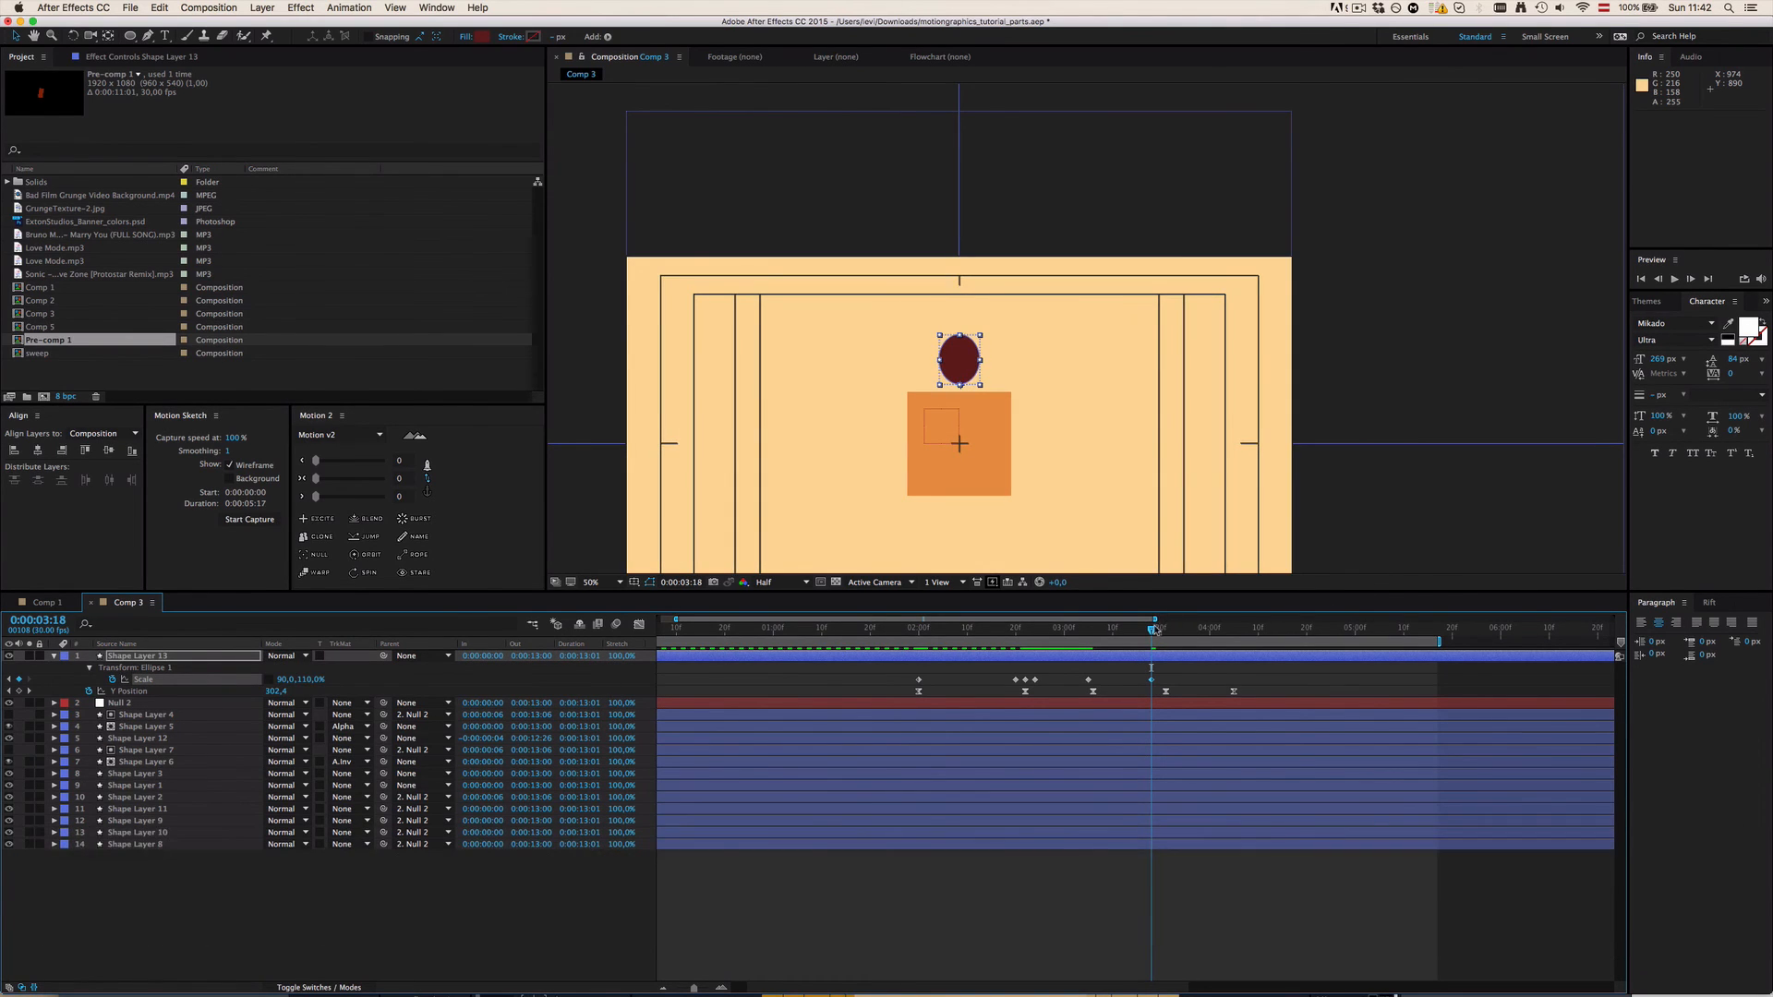
Step: Squash the ellipse at 0:00:03:21 by setting its Scale to 110% width and 90% height, and preview the second impact
{"action": "left_click_drag", "start_coordinate": [1156, 630], "coordinate": [1167, 630]}
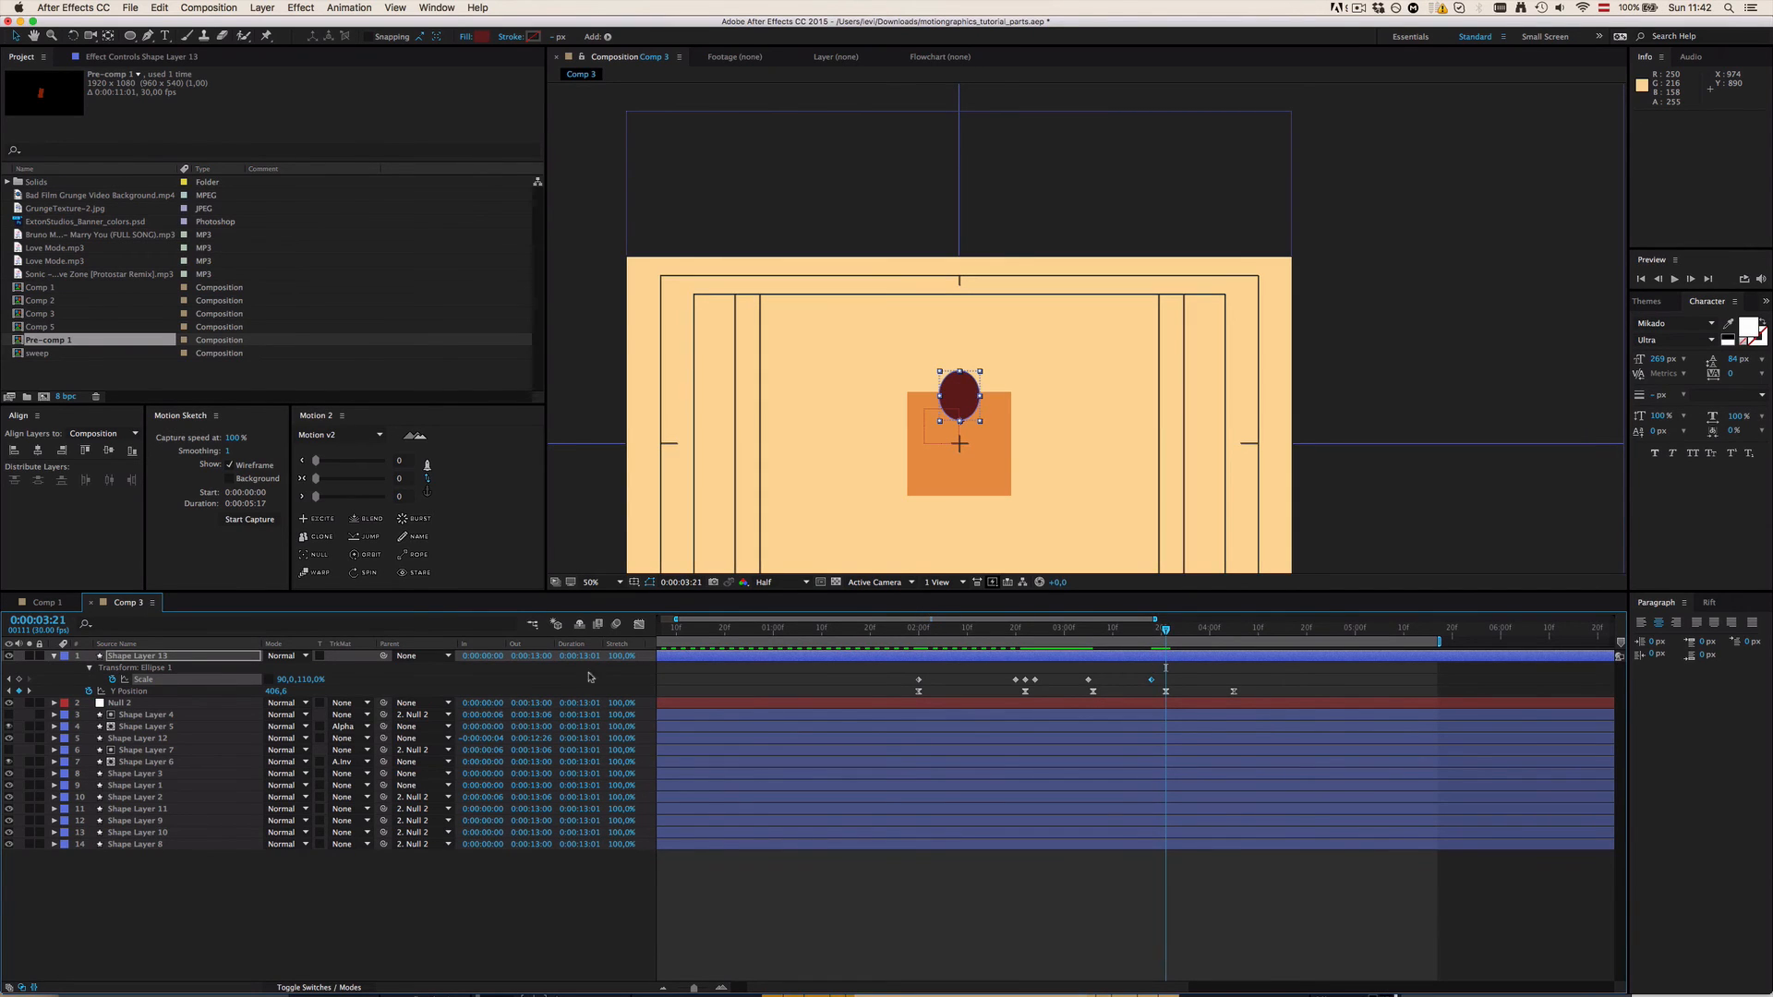
{"action": "left_click_drag", "start_coordinate": [290, 681], "coordinate": [287, 685]}
{"action": "type", "text": "10"}
{"action": "key", "text": "Return"}
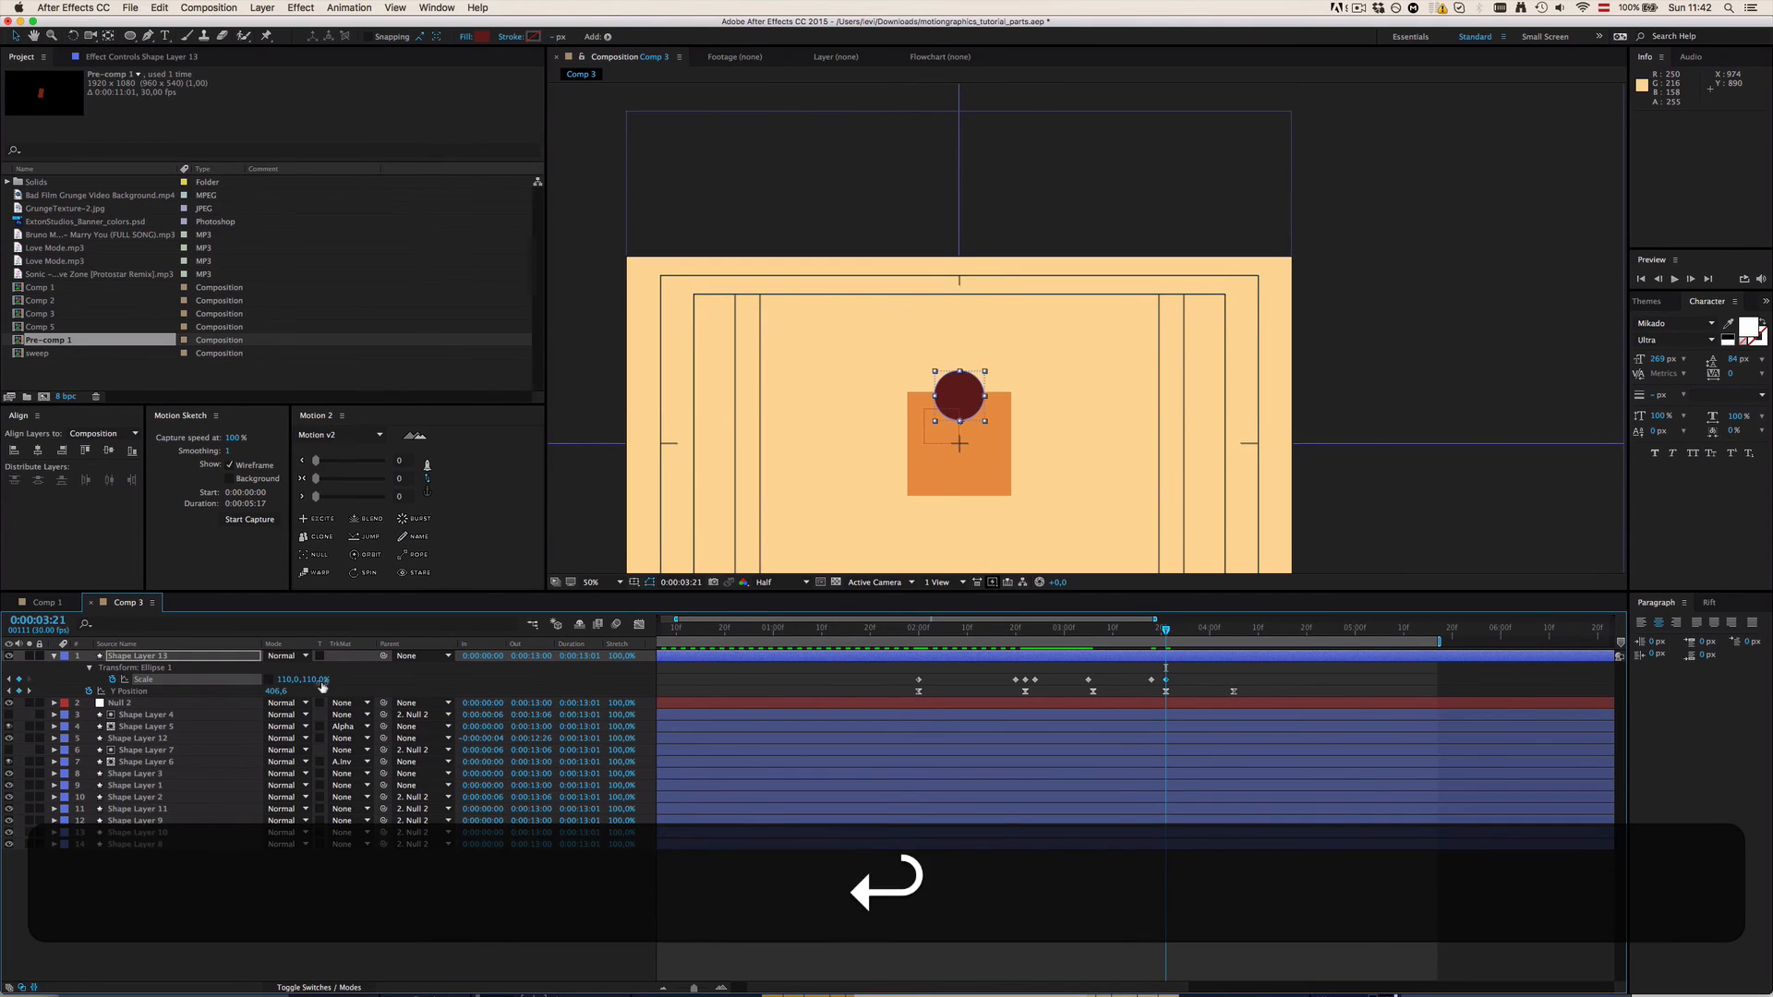
{"action": "left_click", "coordinate": [316, 680]}
{"action": "type", "text": "90"}
{"action": "key", "text": "Return"}
{"action": "key", "text": "space"}
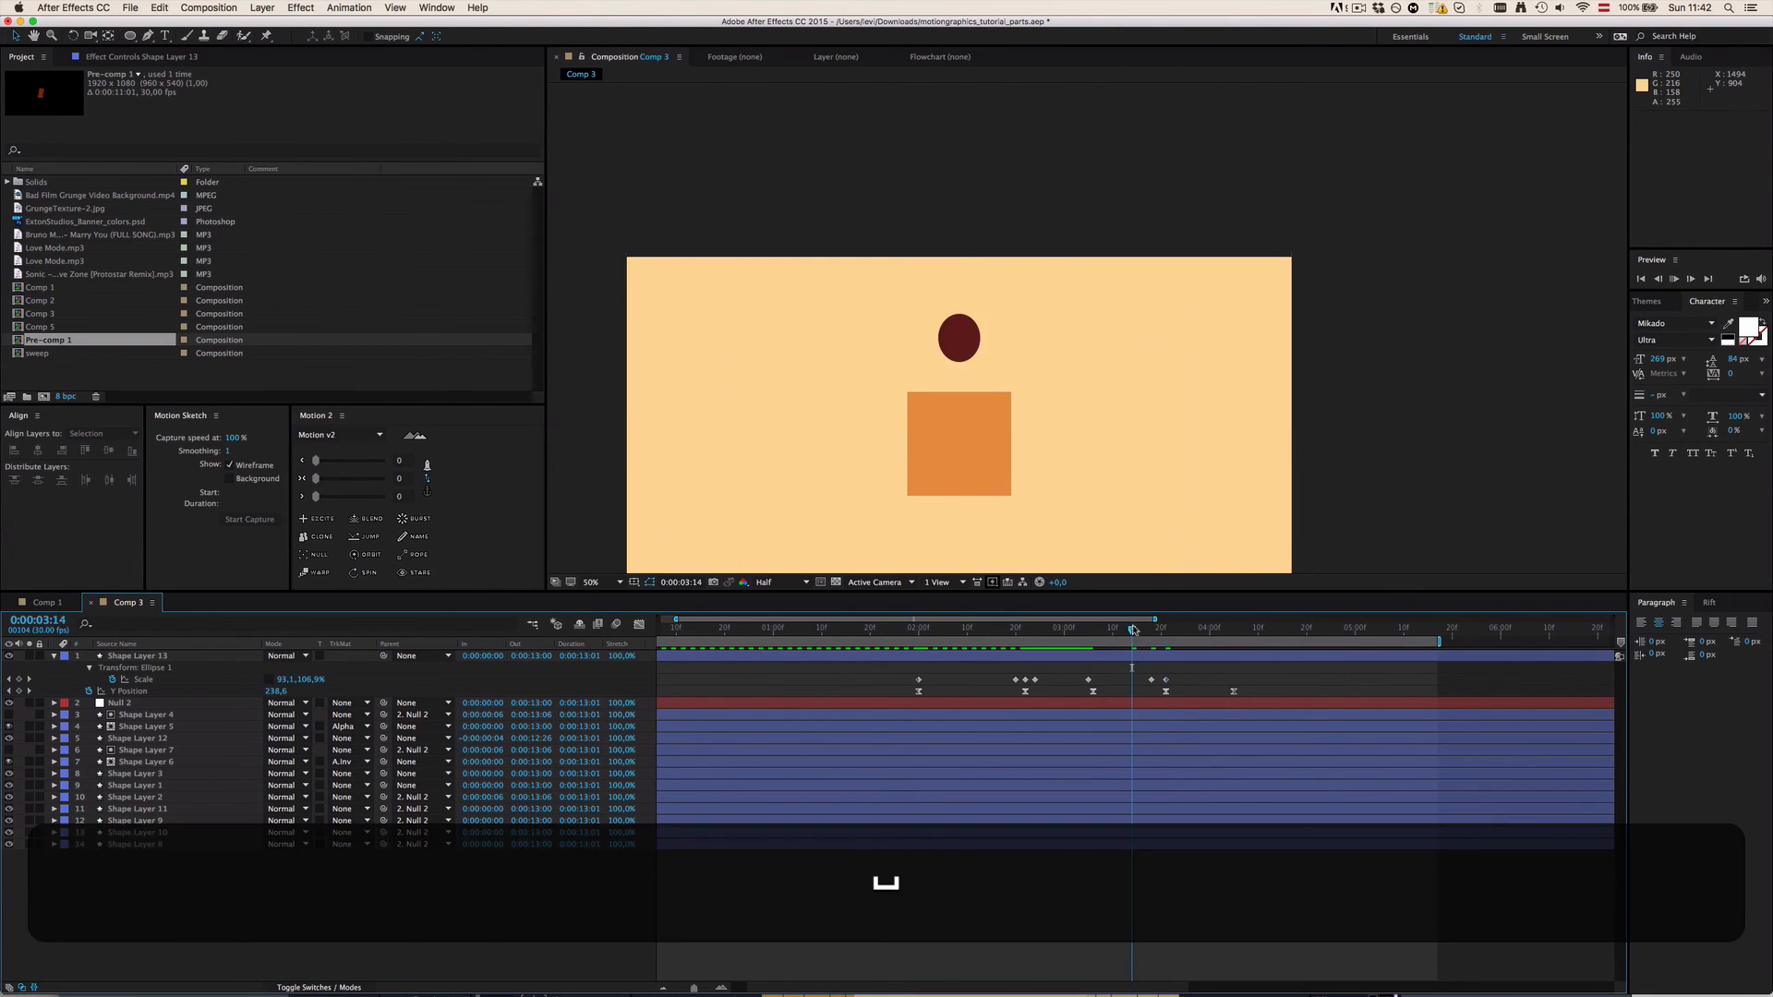
{"action": "key", "text": "space"}
Step: Stretch the falling ellipse at 0:00:04:05 by setting its Scale to 75% width and 125% height, and save the project
{"action": "left_click_drag", "start_coordinate": [1136, 630], "coordinate": [1233, 636]}
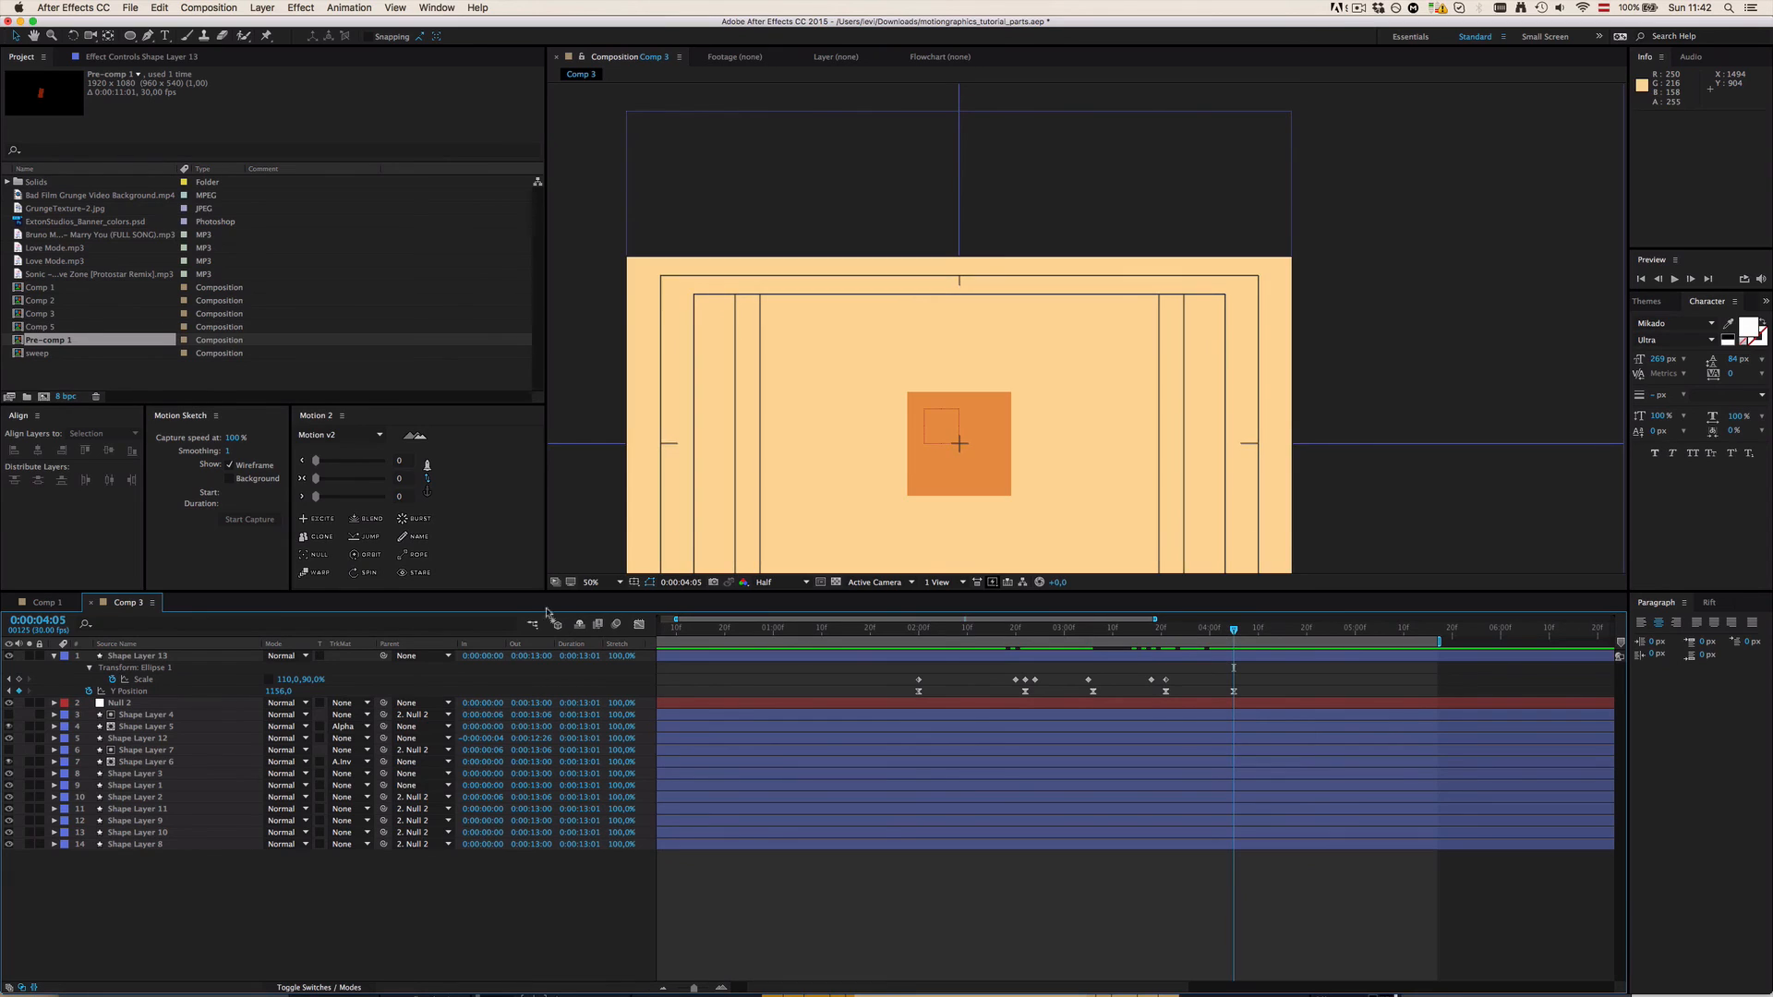
{"action": "key", "text": "comma"}
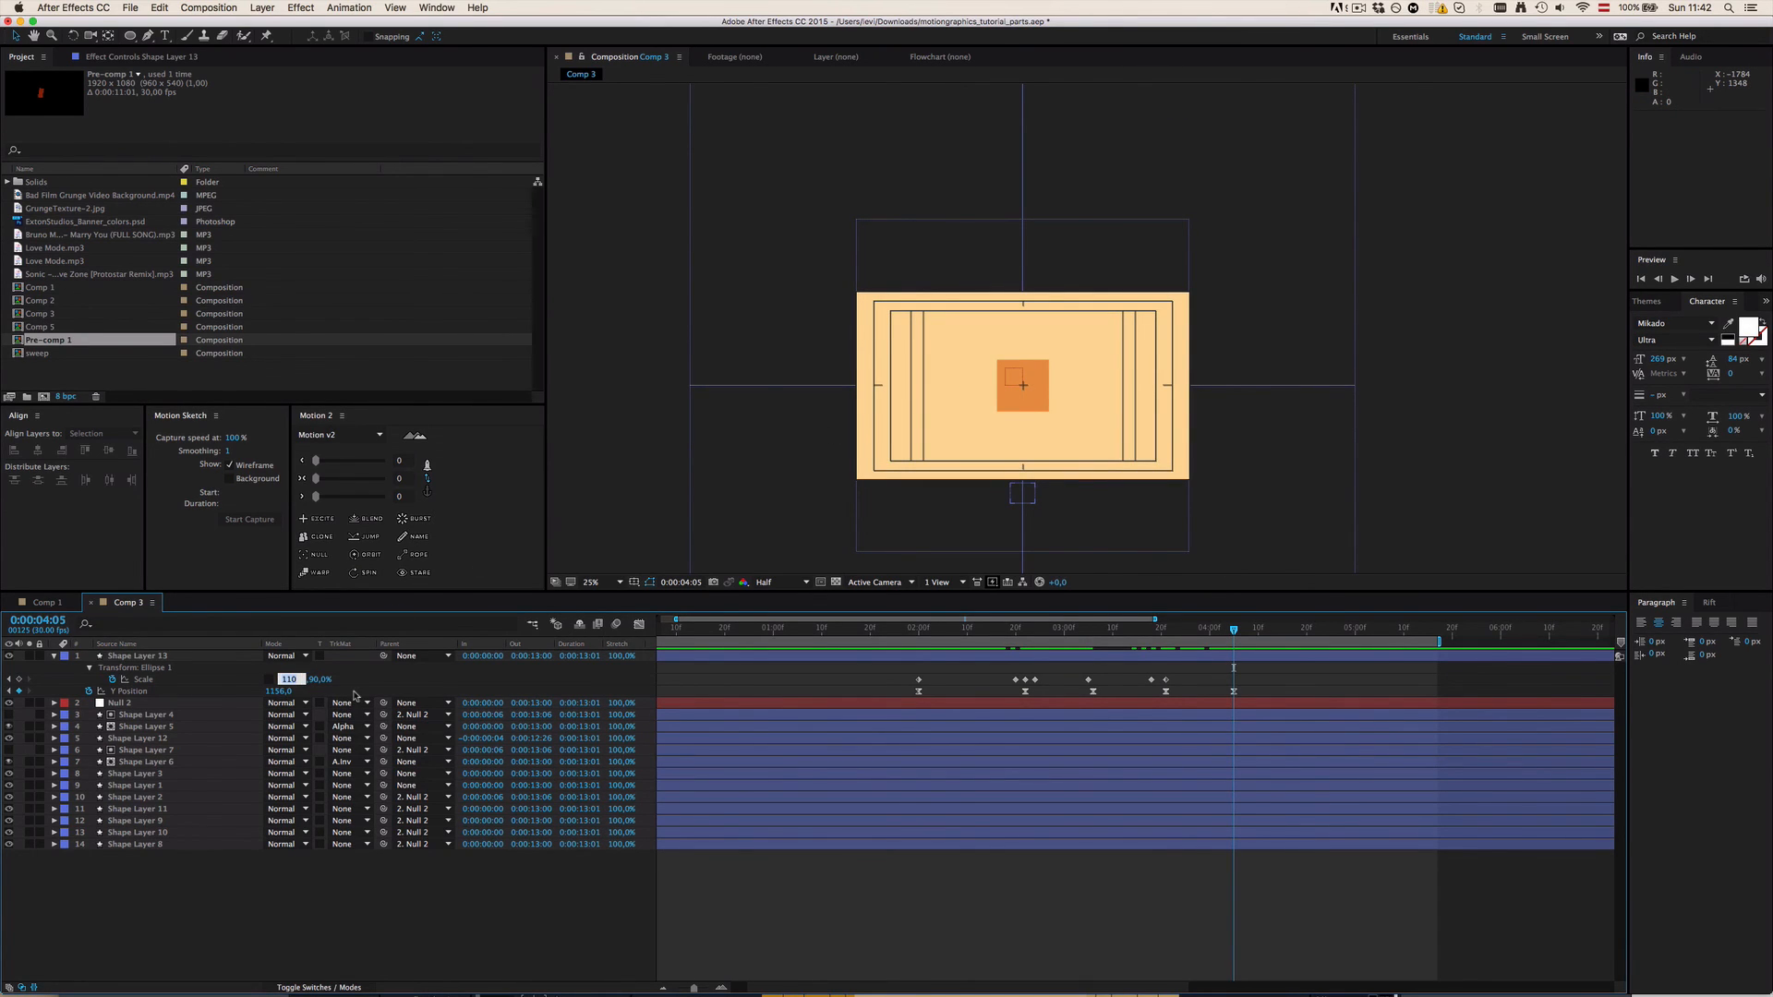
{"action": "type", "text": "75"}
{"action": "key", "text": "Return"}
{"action": "left_click", "coordinate": [306, 680]}
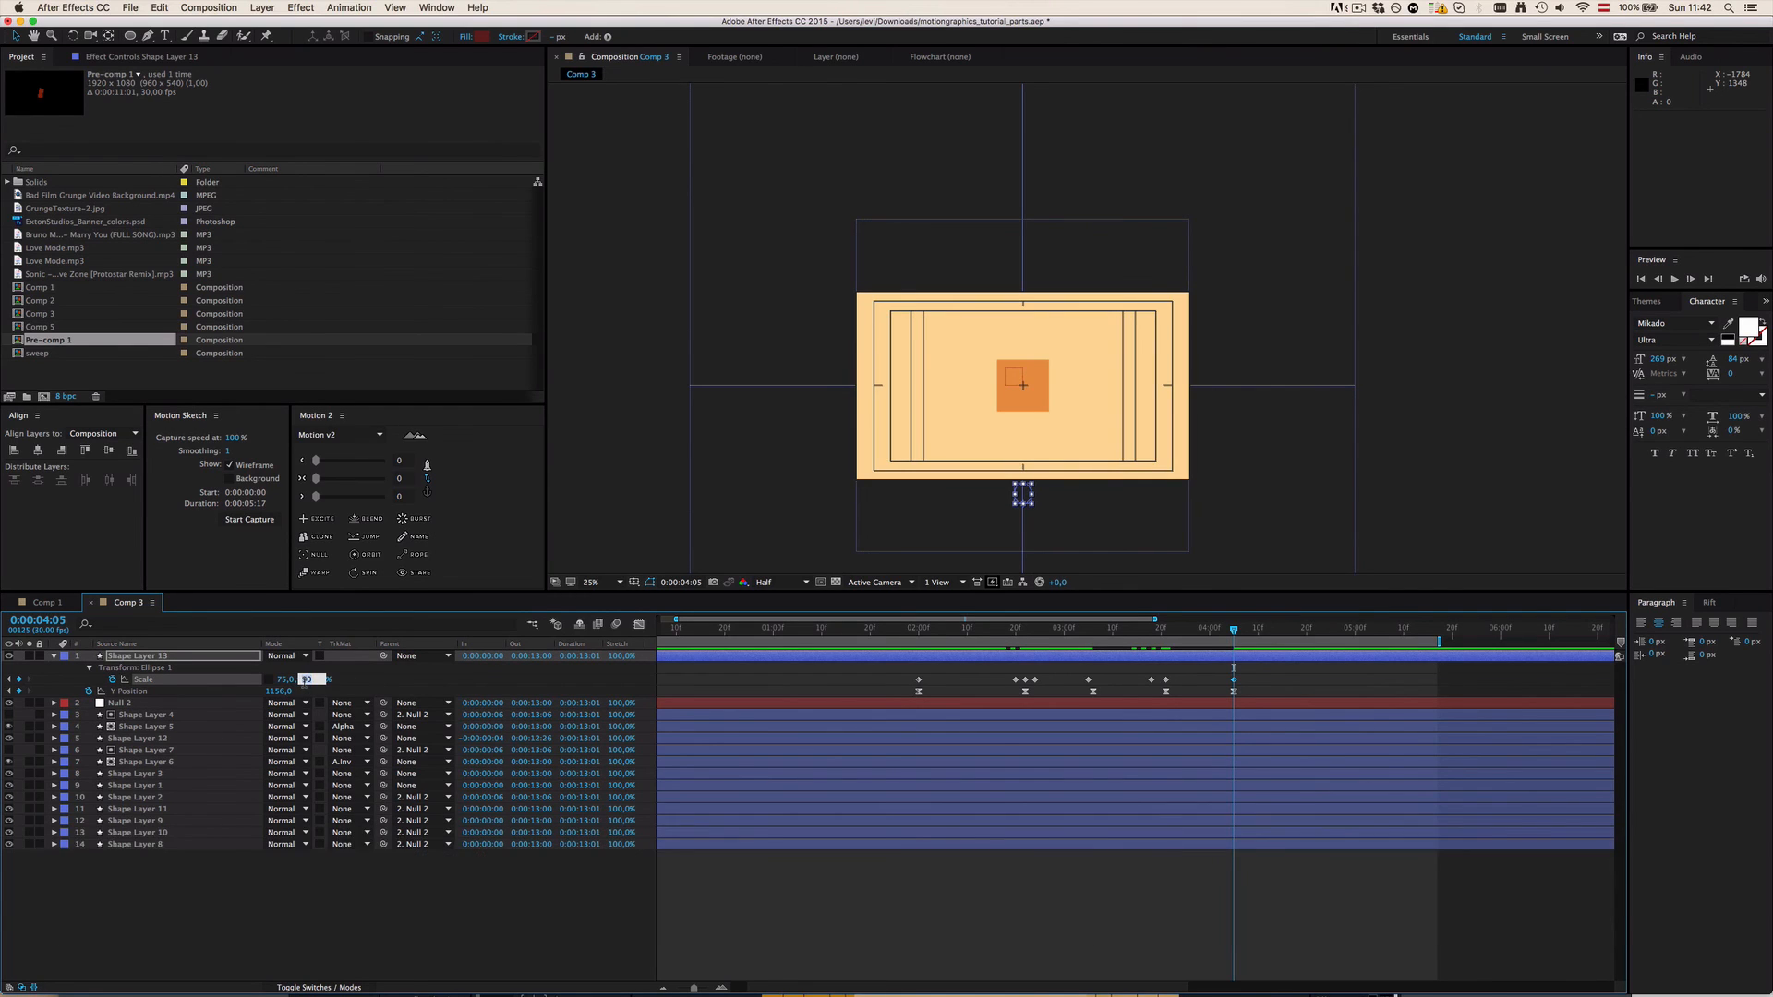
{"action": "type", "text": "1245"}
{"action": "key", "text": "BackSpace"}
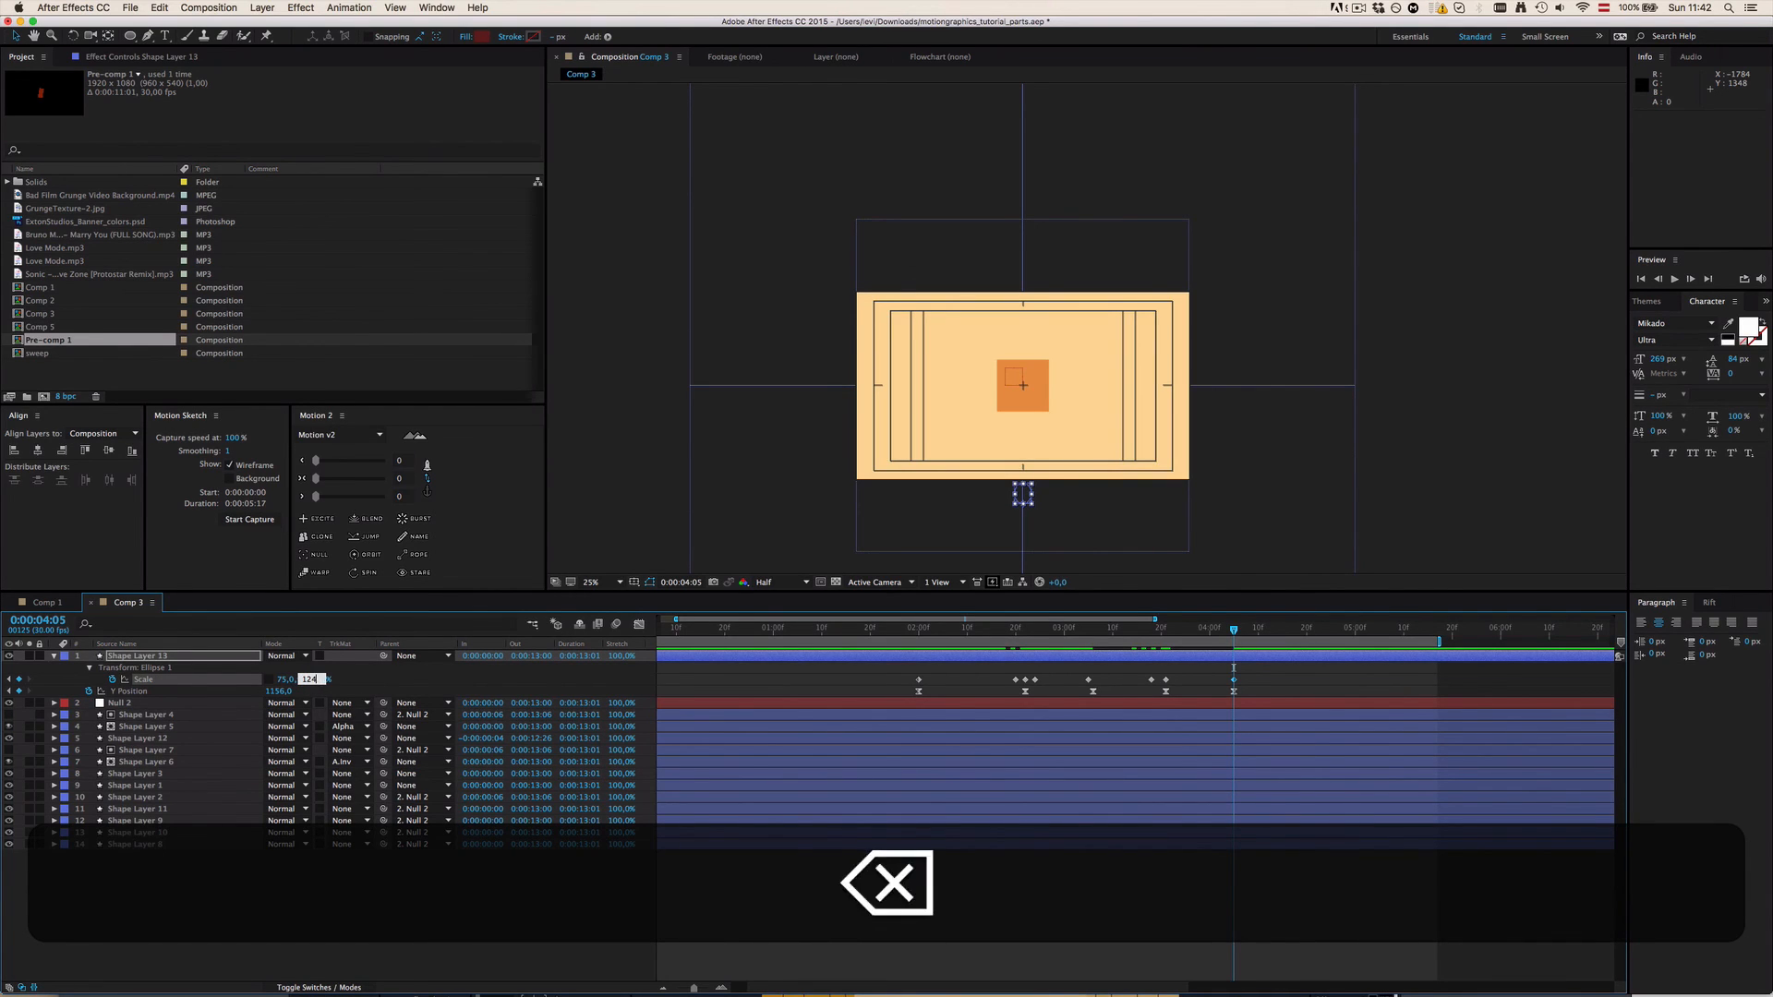
{"action": "type", "text": "5"}
{"action": "key", "text": "Return"}
{"action": "key", "text": "super+s"}
Step: Preview the whole drop, bounce and fall from 0:00:01:29
{"action": "left_click", "coordinate": [925, 629]}
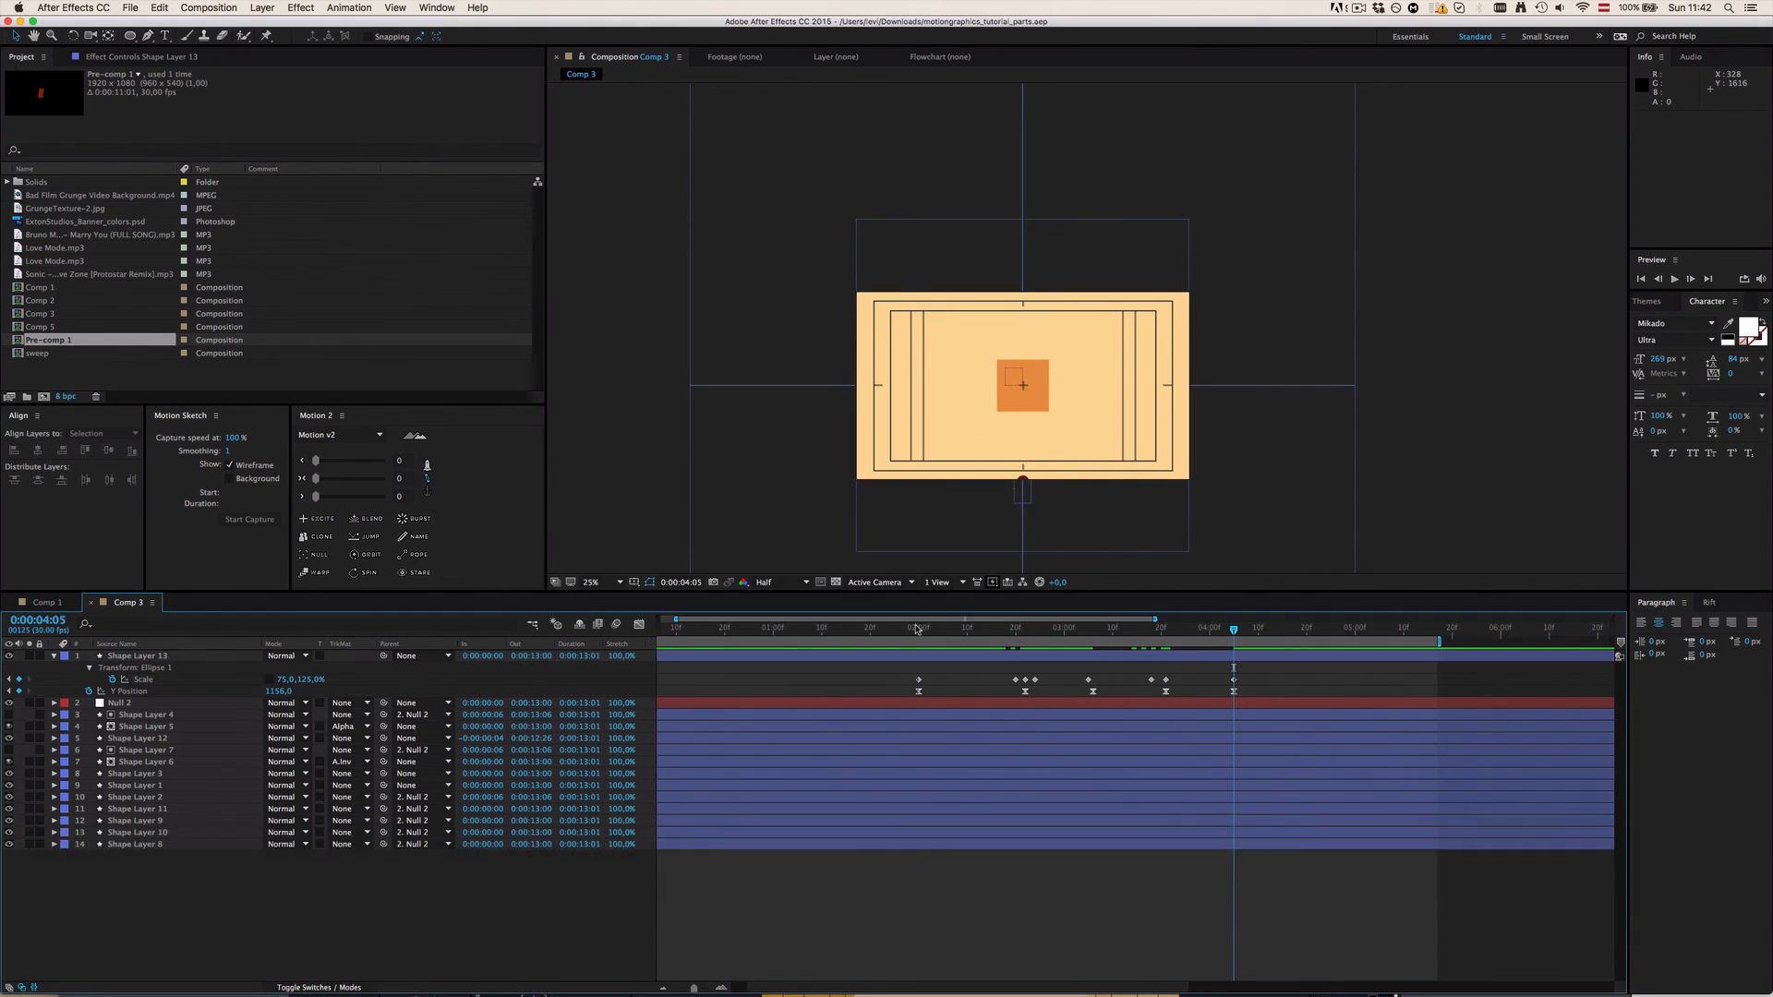
{"action": "key", "text": "space"}
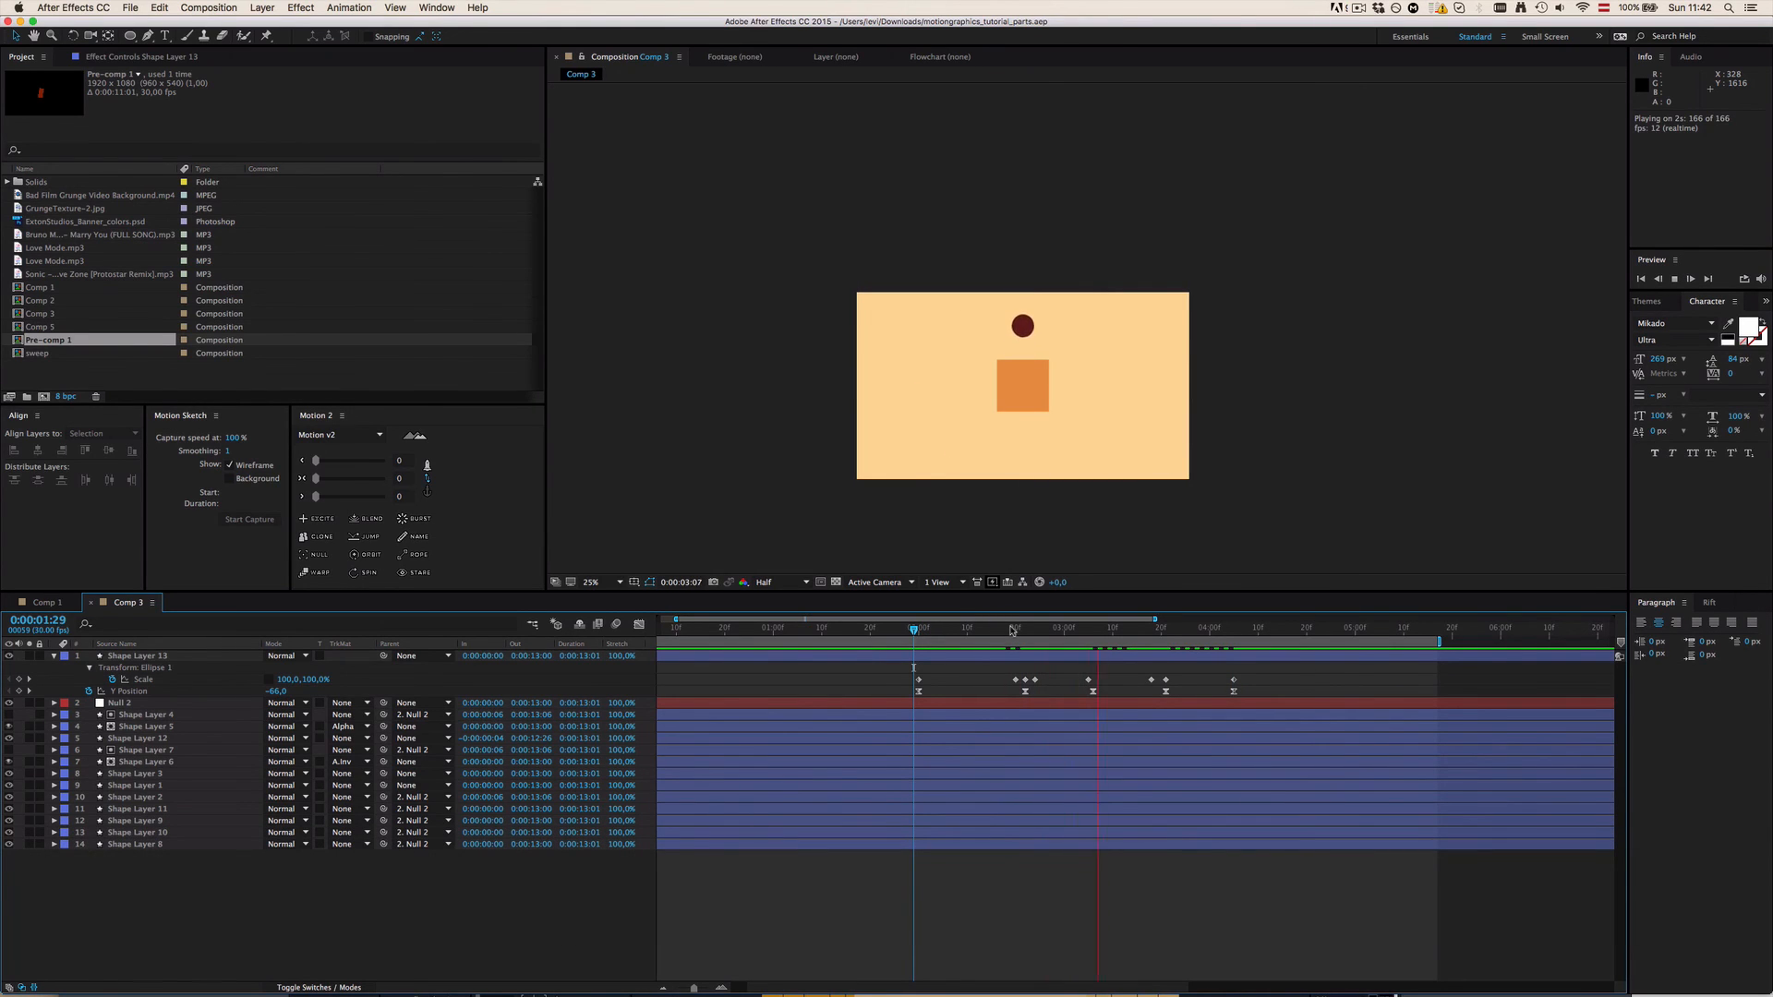
{"action": "key", "text": "space"}
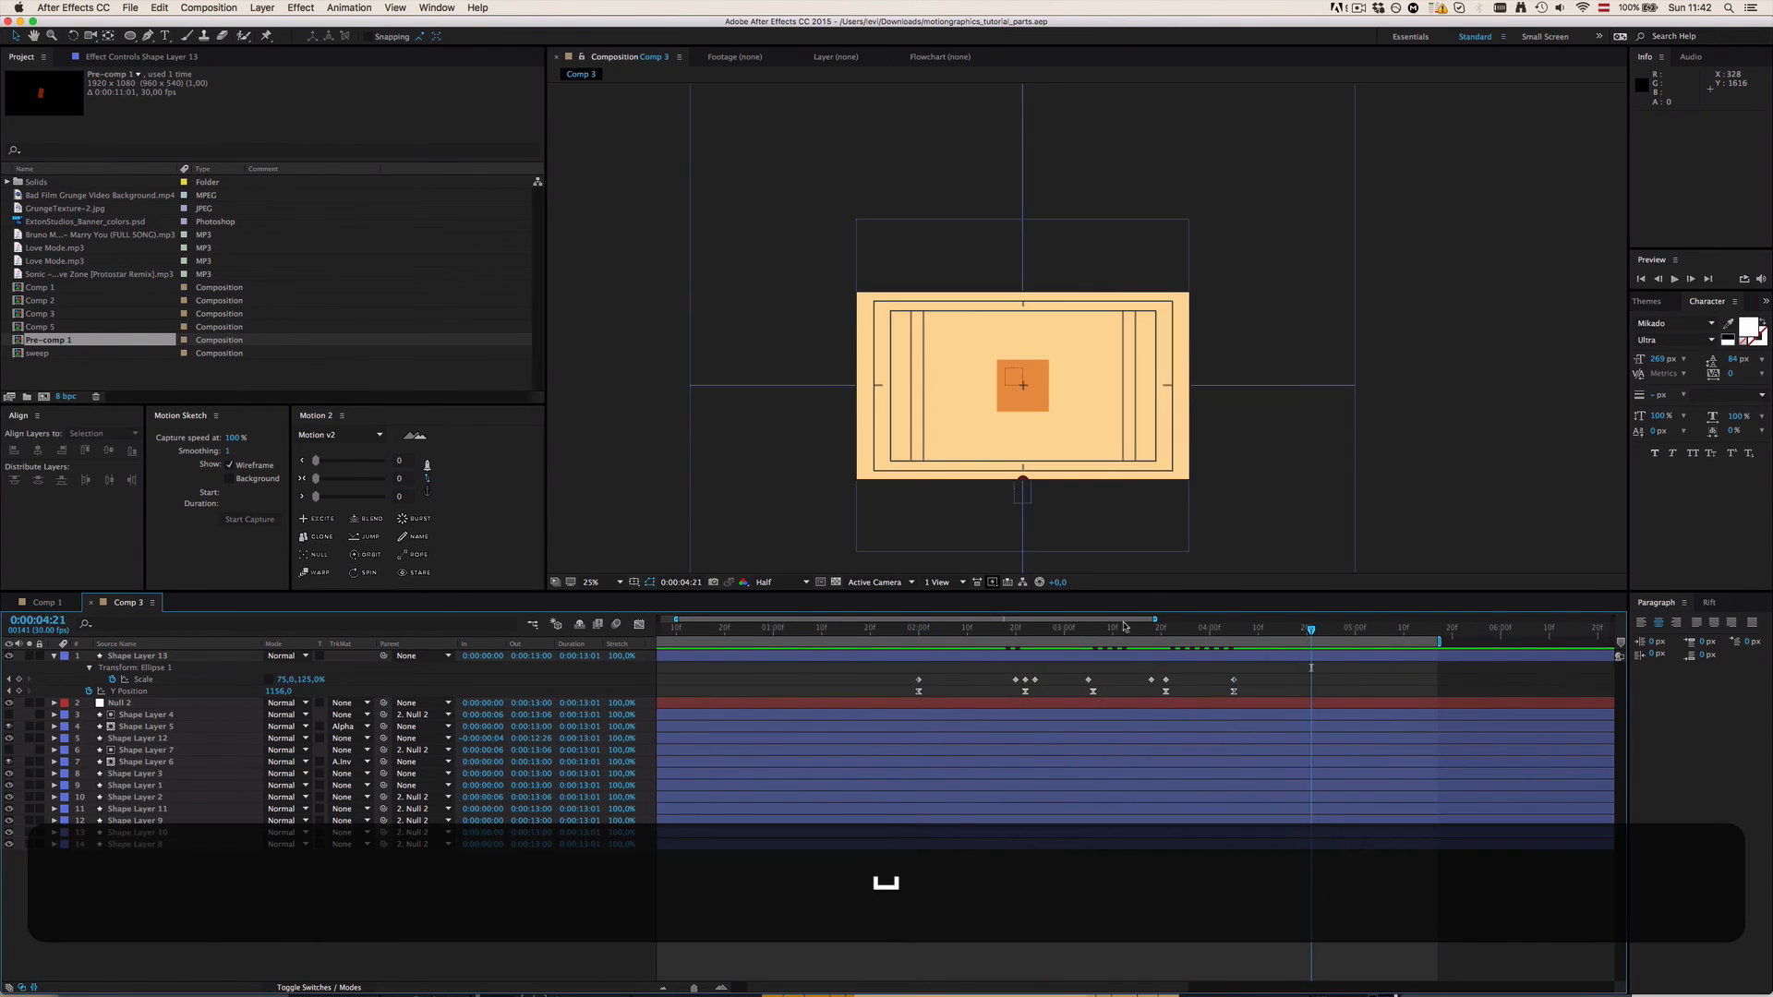
Step: Move the circle on Shape Layer 13 lower at 0:00:04:05 by setting its Y Position to 1191, and save the project
{"action": "left_click", "coordinate": [1235, 629]}
{"action": "left_click", "coordinate": [1205, 658]}
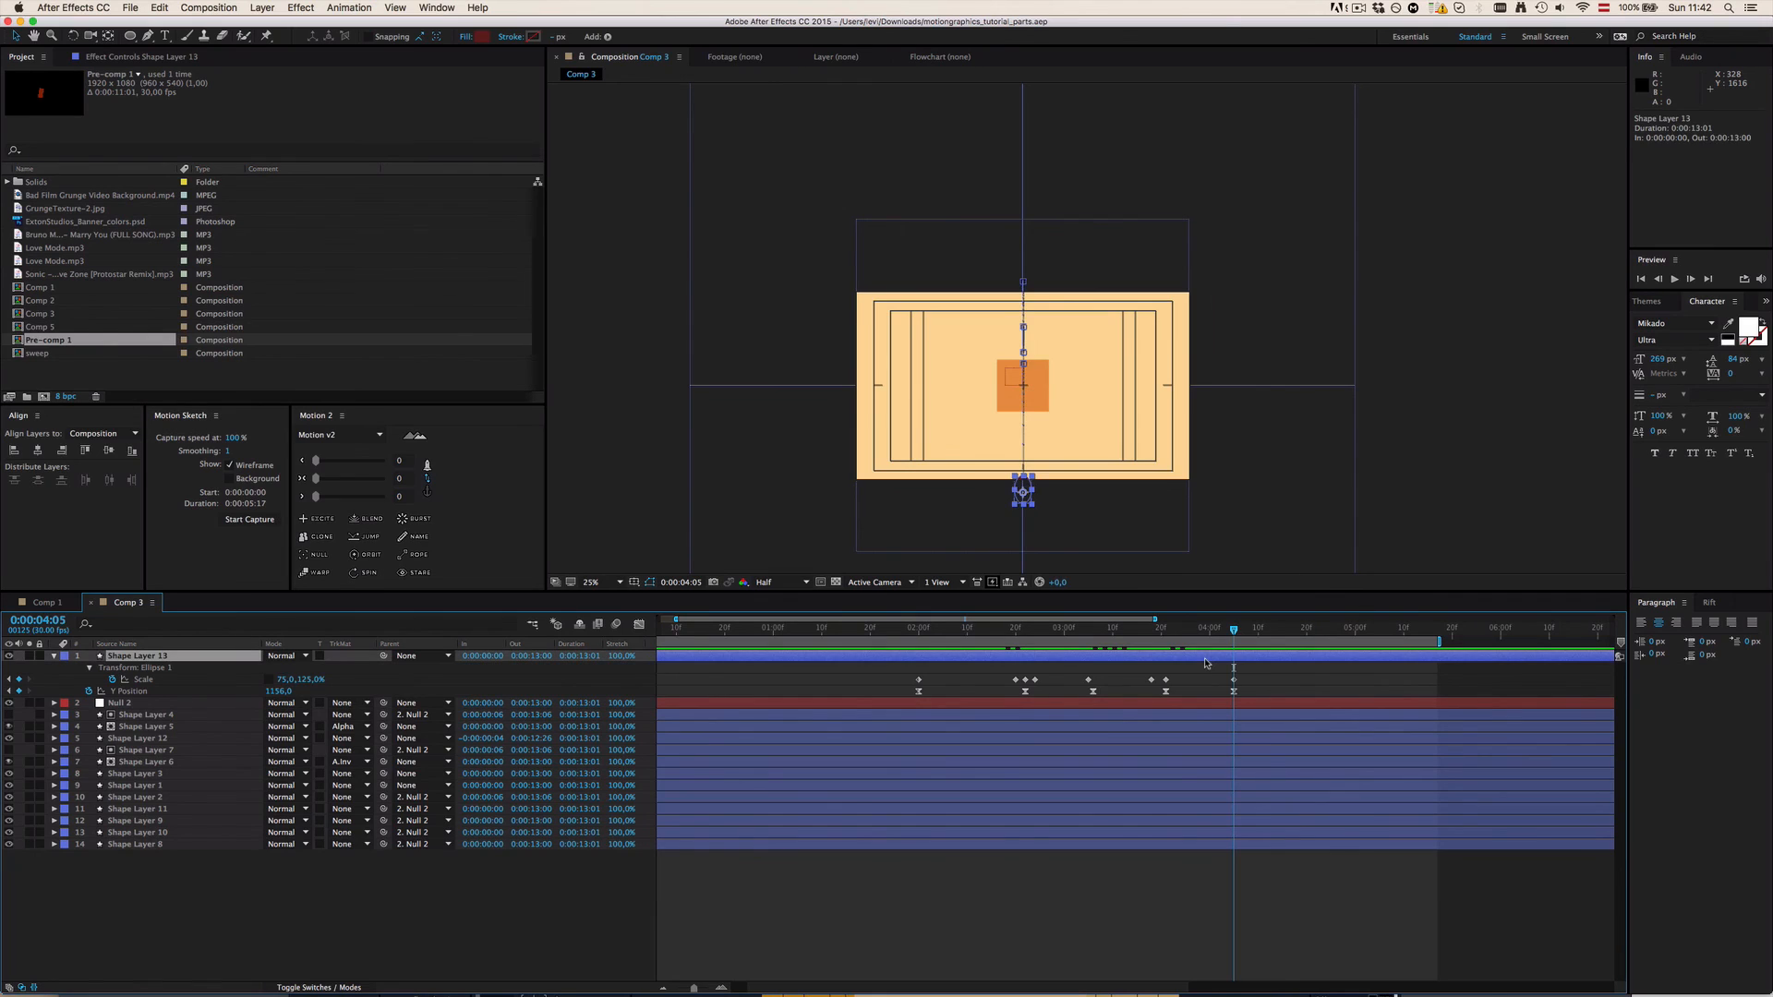
{"action": "key", "text": "p"}
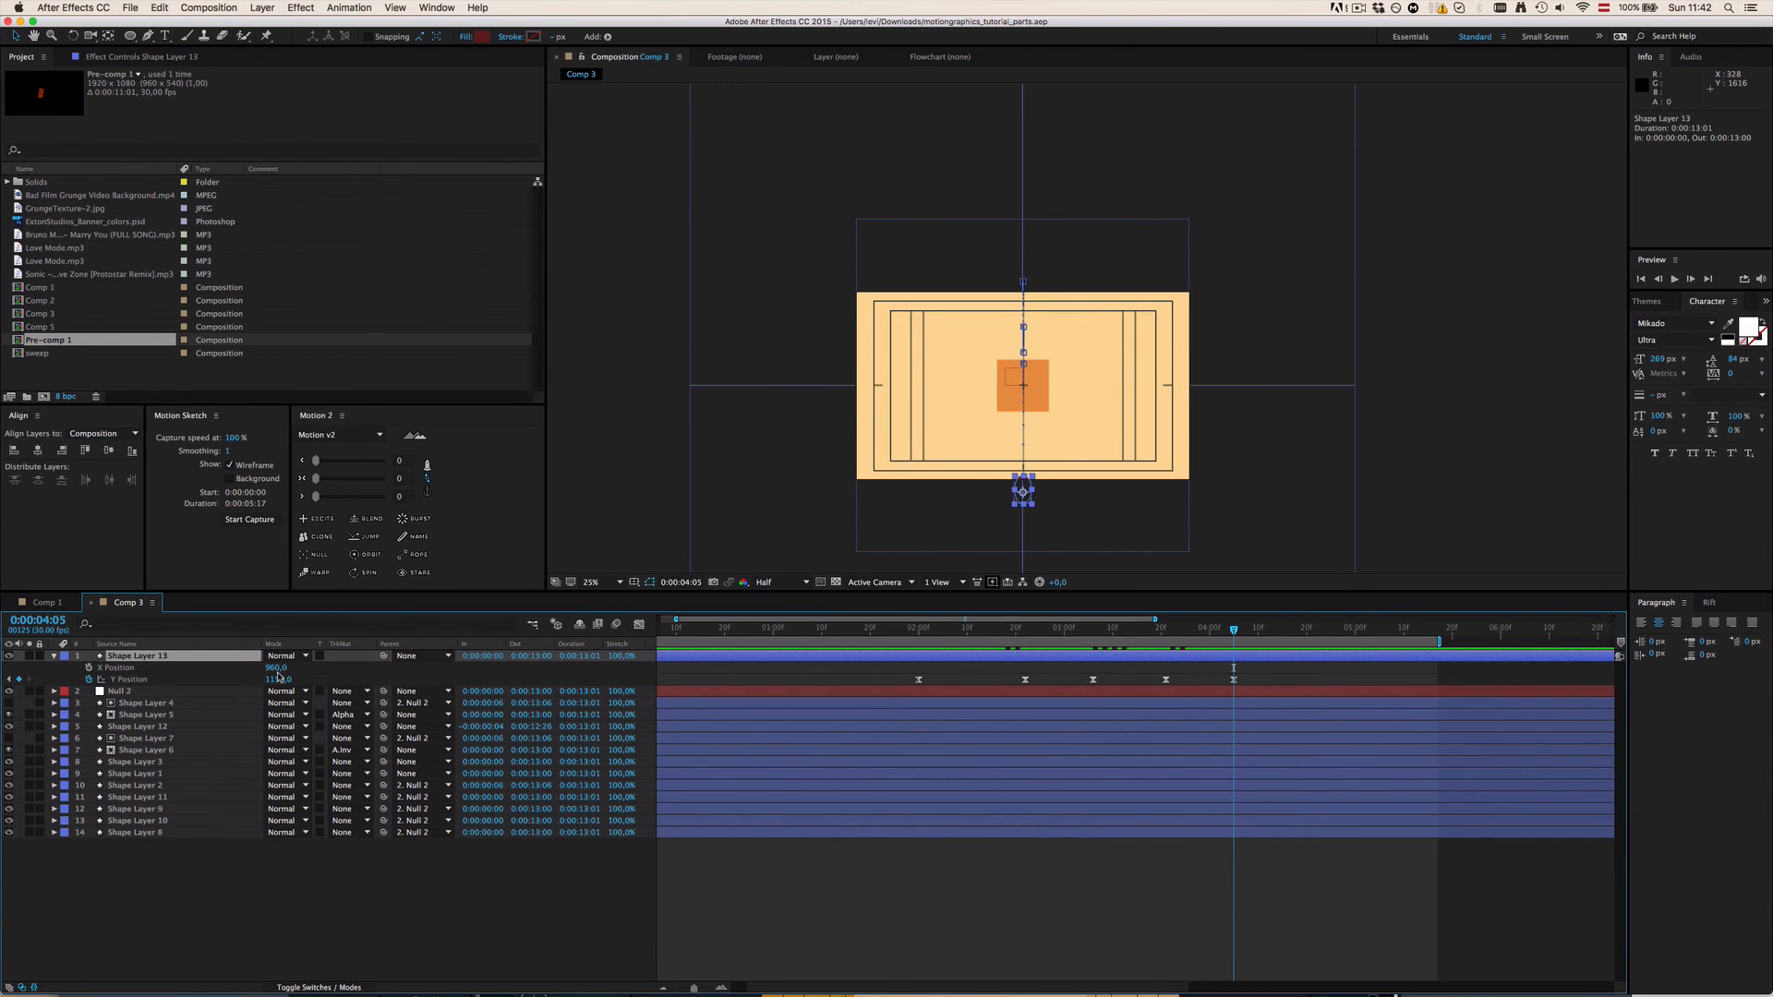
{"action": "left_click_drag", "start_coordinate": [281, 679], "coordinate": [312, 678]}
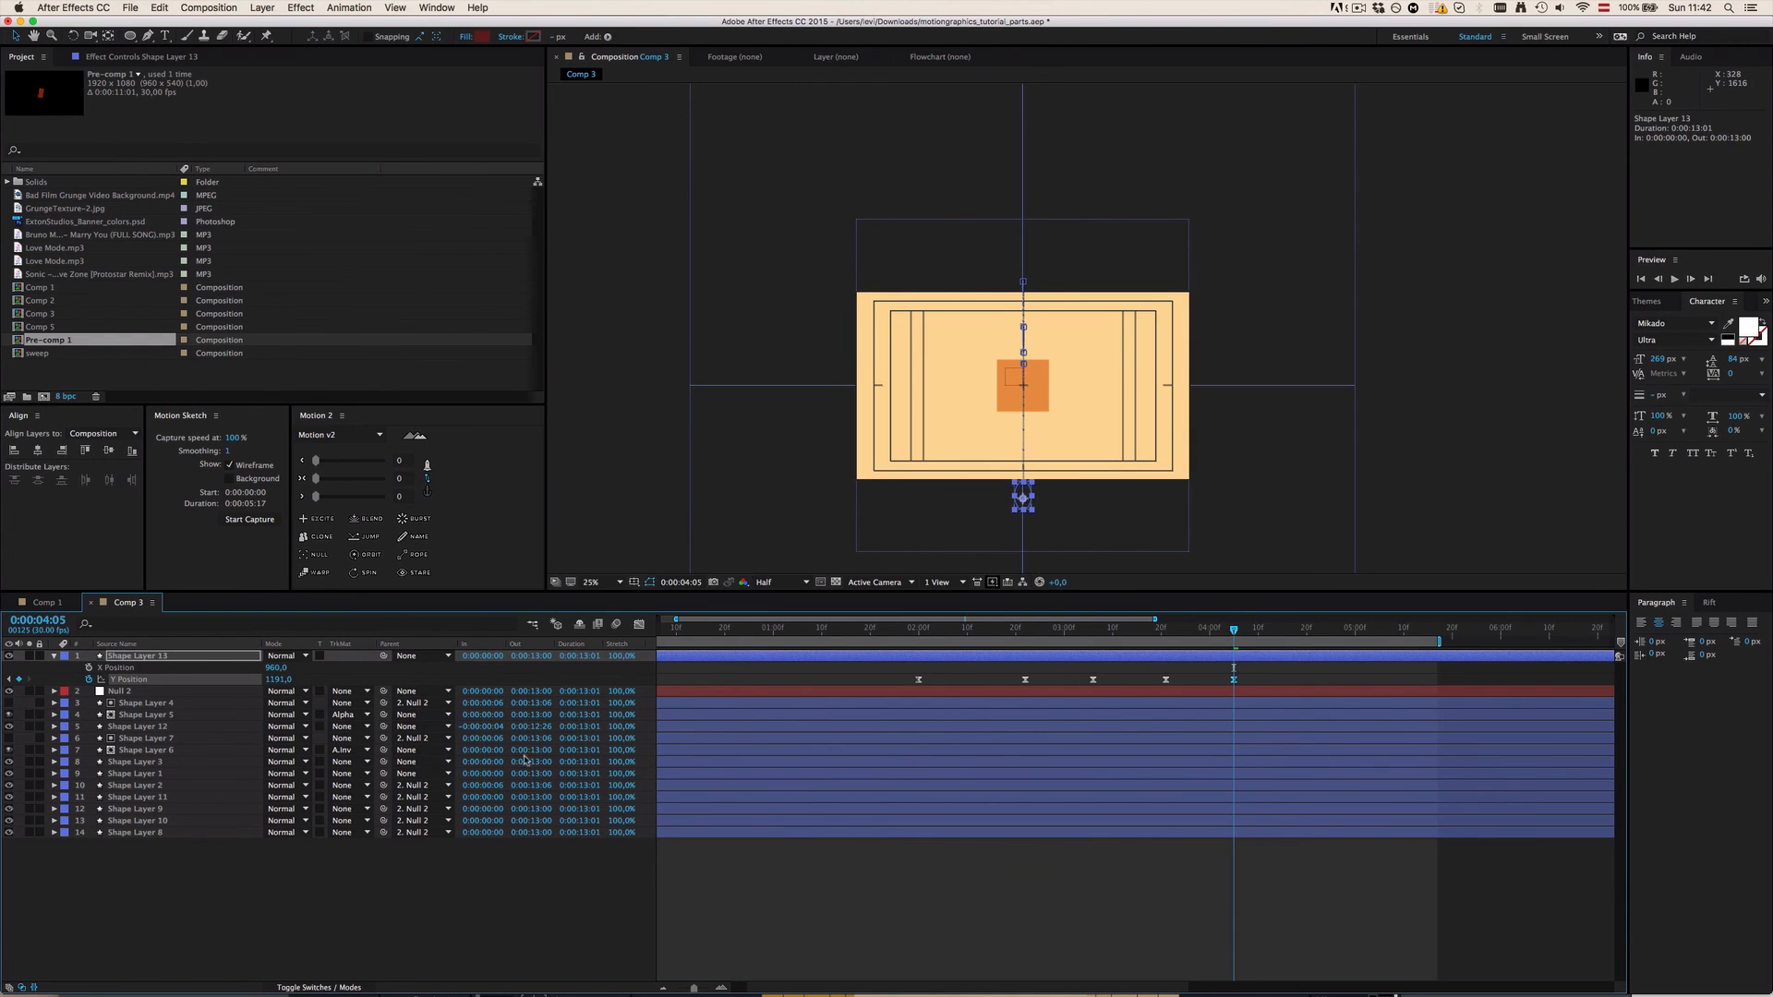
{"action": "left_click", "coordinate": [758, 873]}
{"action": "key", "text": "super+s"}
Step: Preview the adjusted fall in Comp 3 and play the Comp 1 animation from 0:00:01:28 for comparison
{"action": "key", "text": "space"}
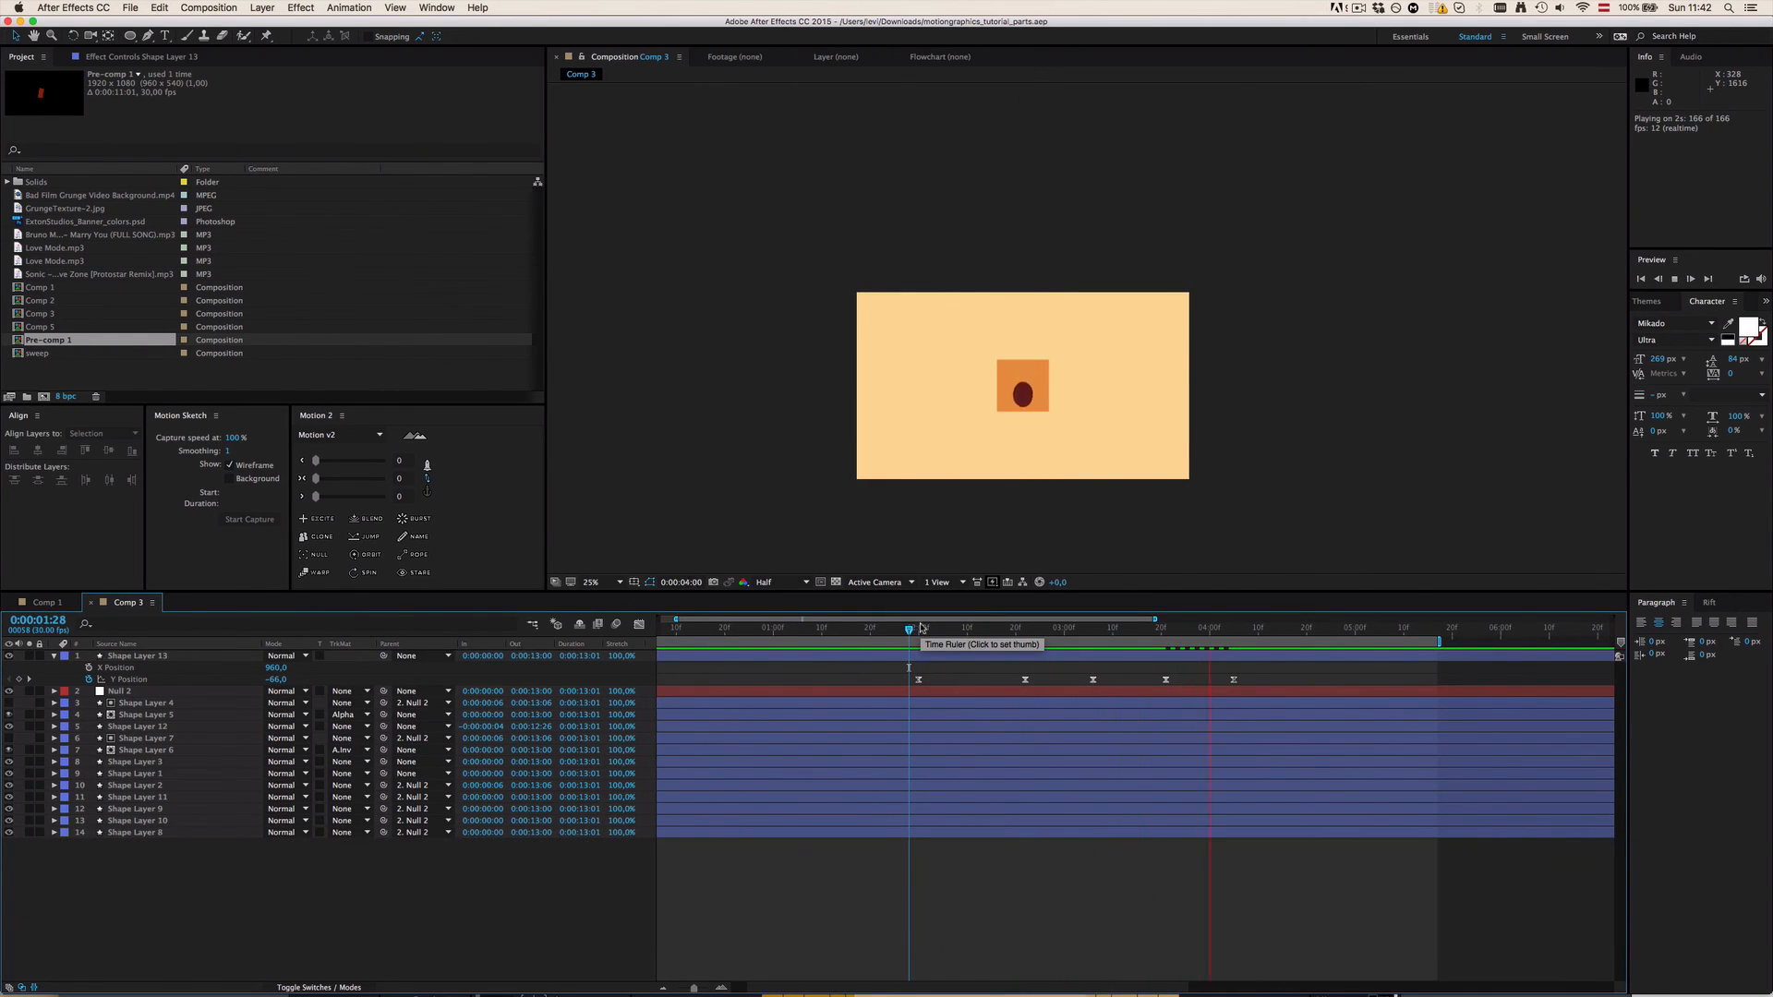
{"action": "key", "text": "space"}
{"action": "left_click_drag", "start_coordinate": [1168, 630], "coordinate": [770, 629]}
{"action": "left_click", "coordinate": [45, 602]}
{"action": "key", "text": "space"}
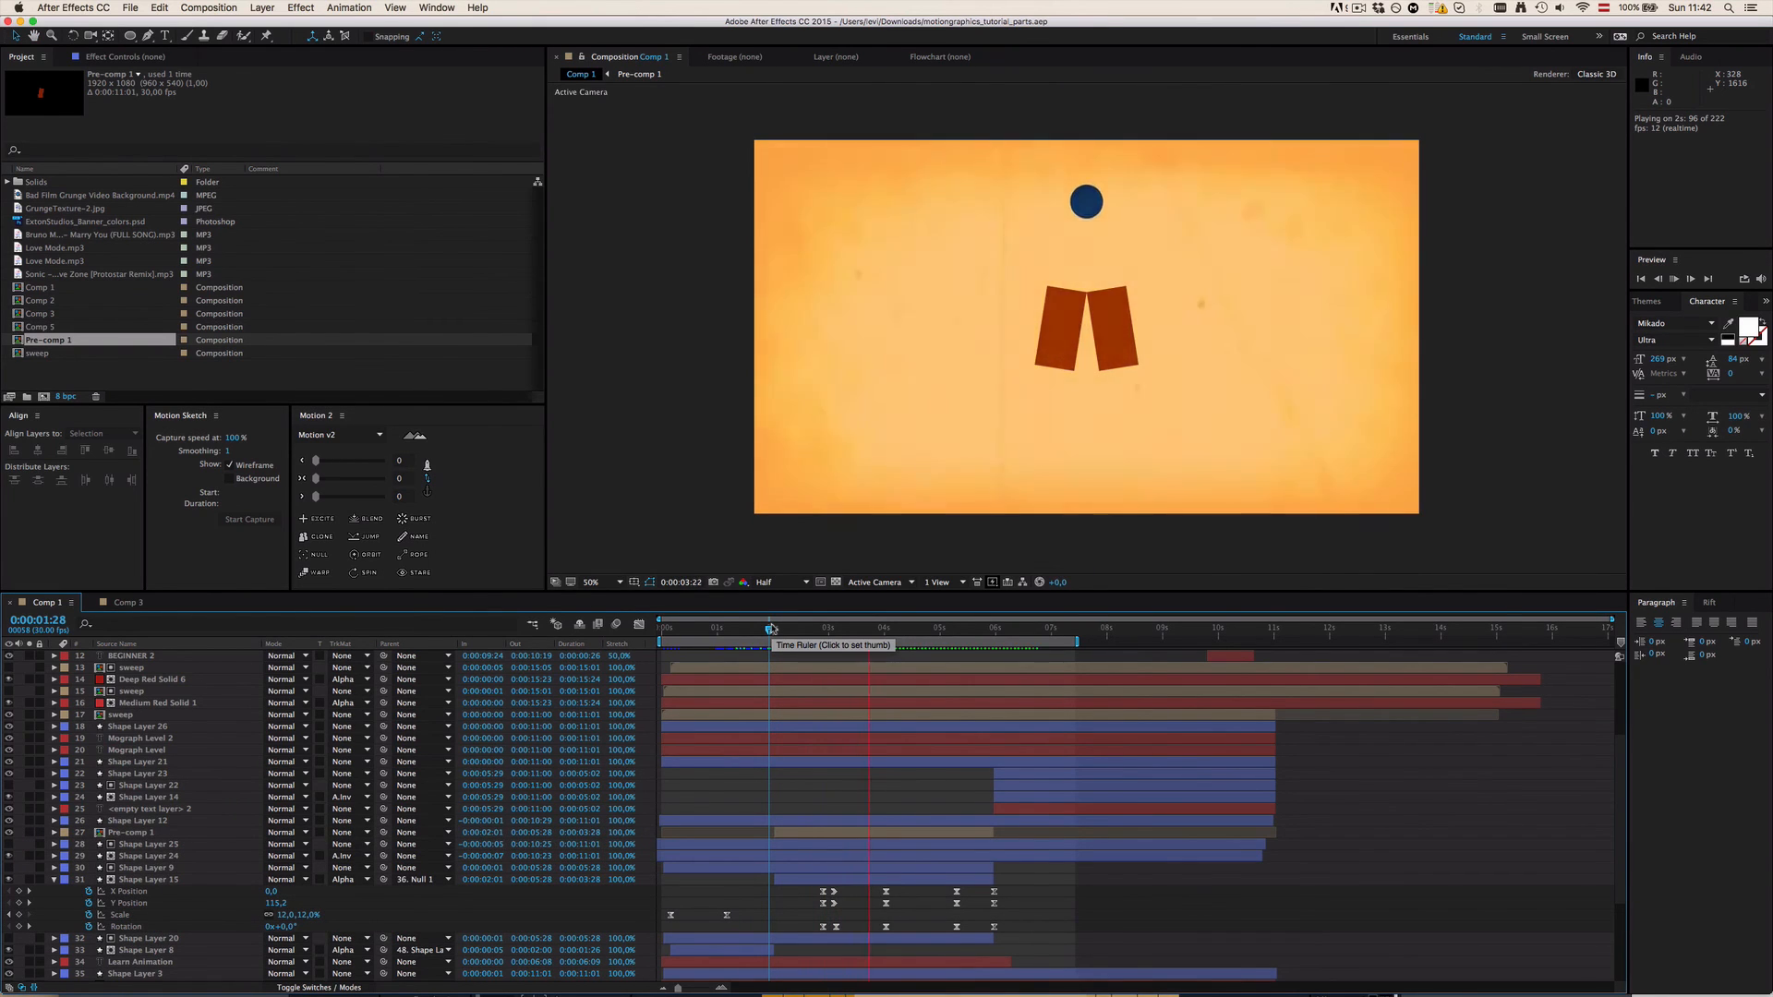
{"action": "key", "text": "space"}
{"action": "left_click", "coordinate": [128, 602]}
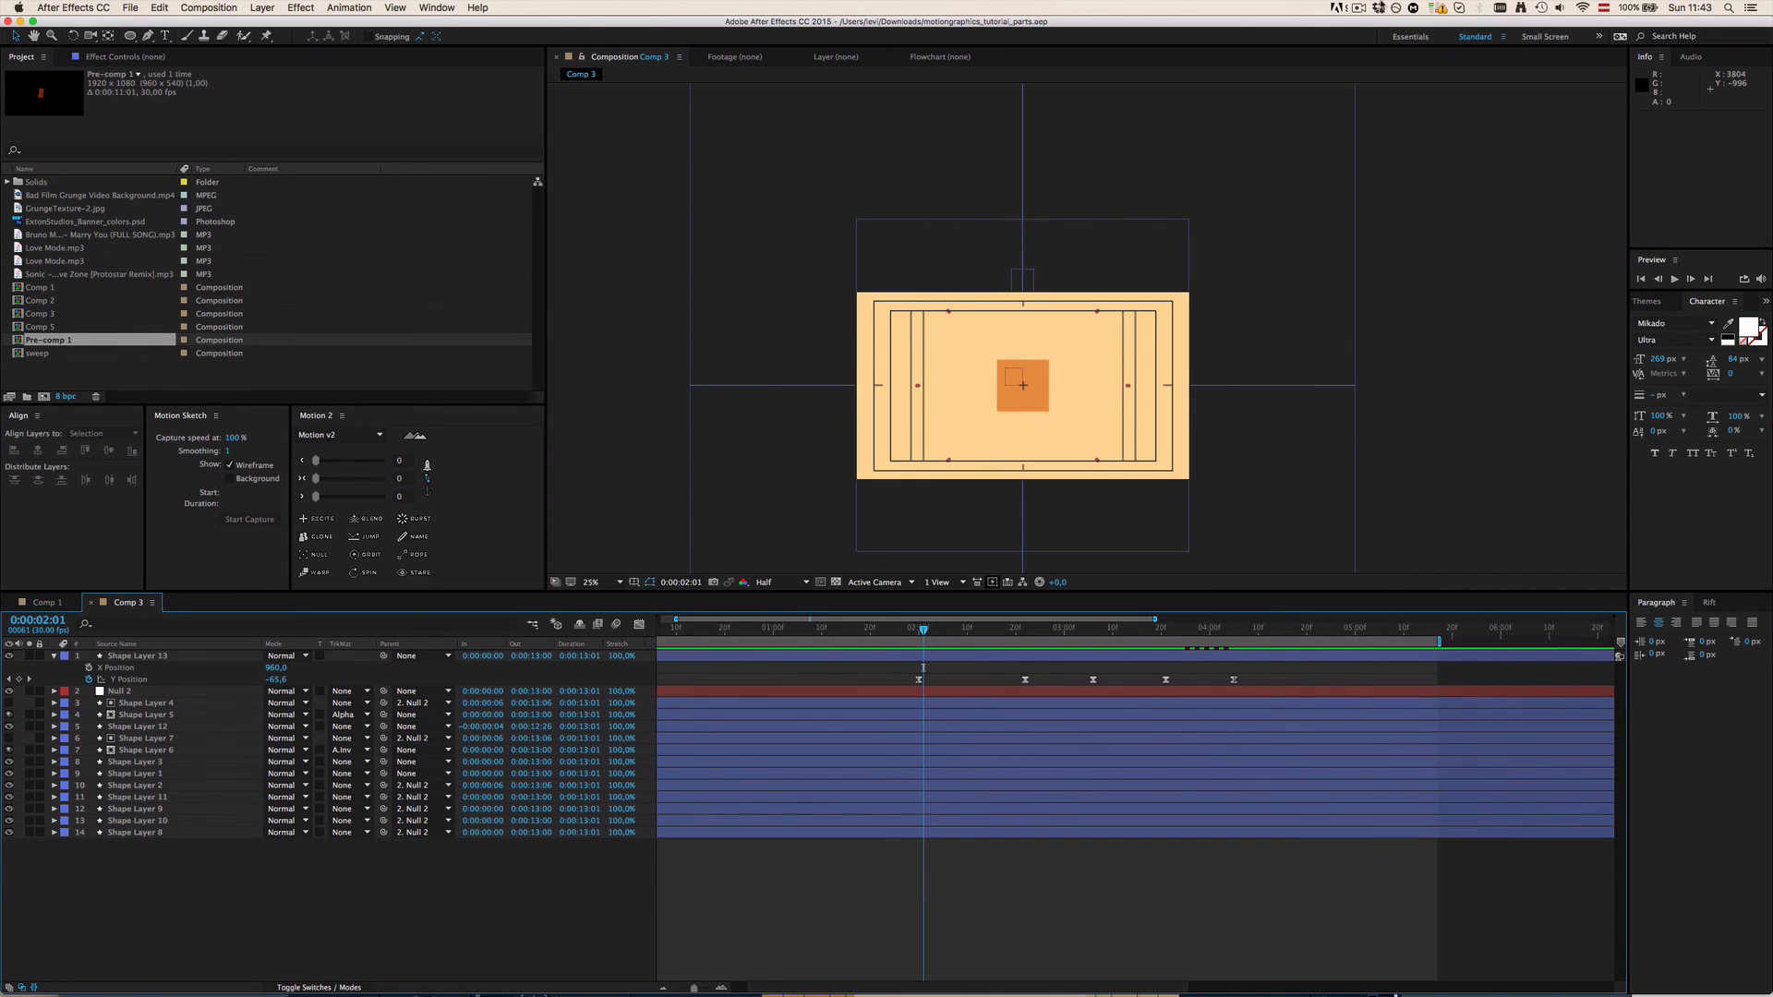
{"action": "left_click", "coordinate": [1359, 7]}
{"action": "left_click", "coordinate": [1378, 52]}
Step: Examine the circle's drop, bounce and fall in Comp 3 up to 0:00:04:05, and compare it with Comp 1 between 0:00:04:10 and 0:00:05:00
{"action": "left_click_drag", "start_coordinate": [922, 634], "coordinate": [1079, 630]}
{"action": "scroll", "coordinate": [1087, 328], "scroll_direction": "up", "scroll_amount": 2}
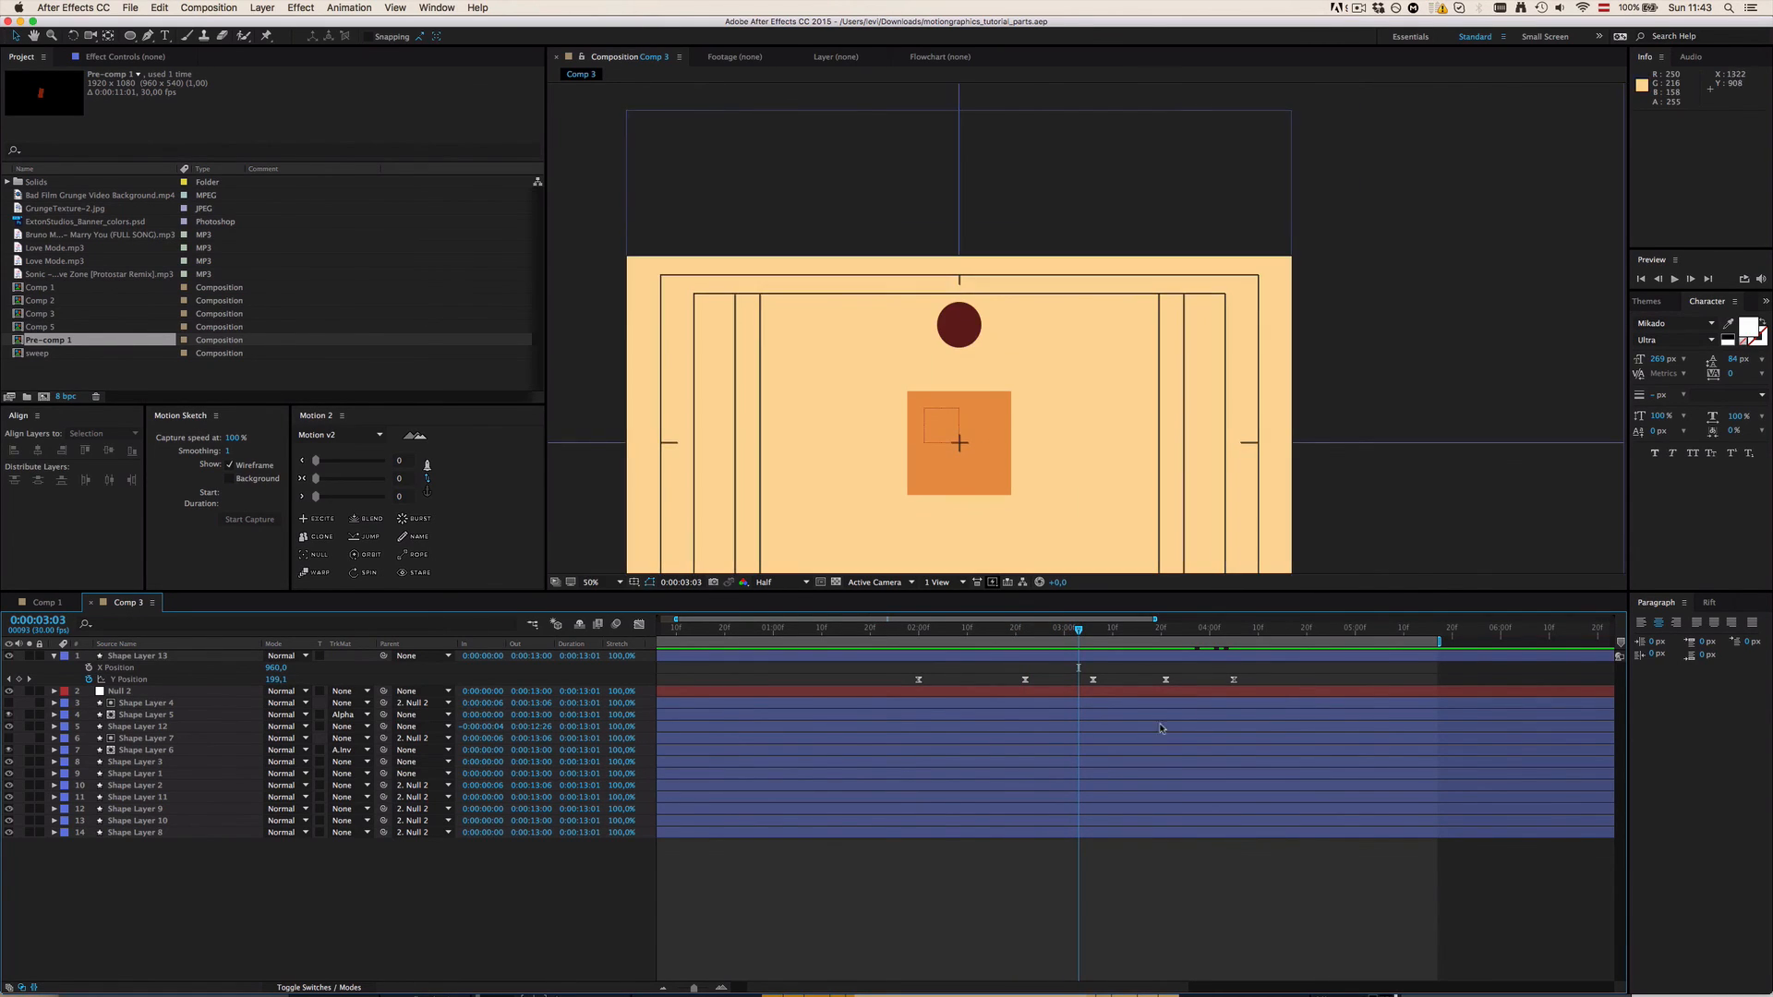
{"action": "left_click_drag", "start_coordinate": [1080, 633], "coordinate": [895, 651]}
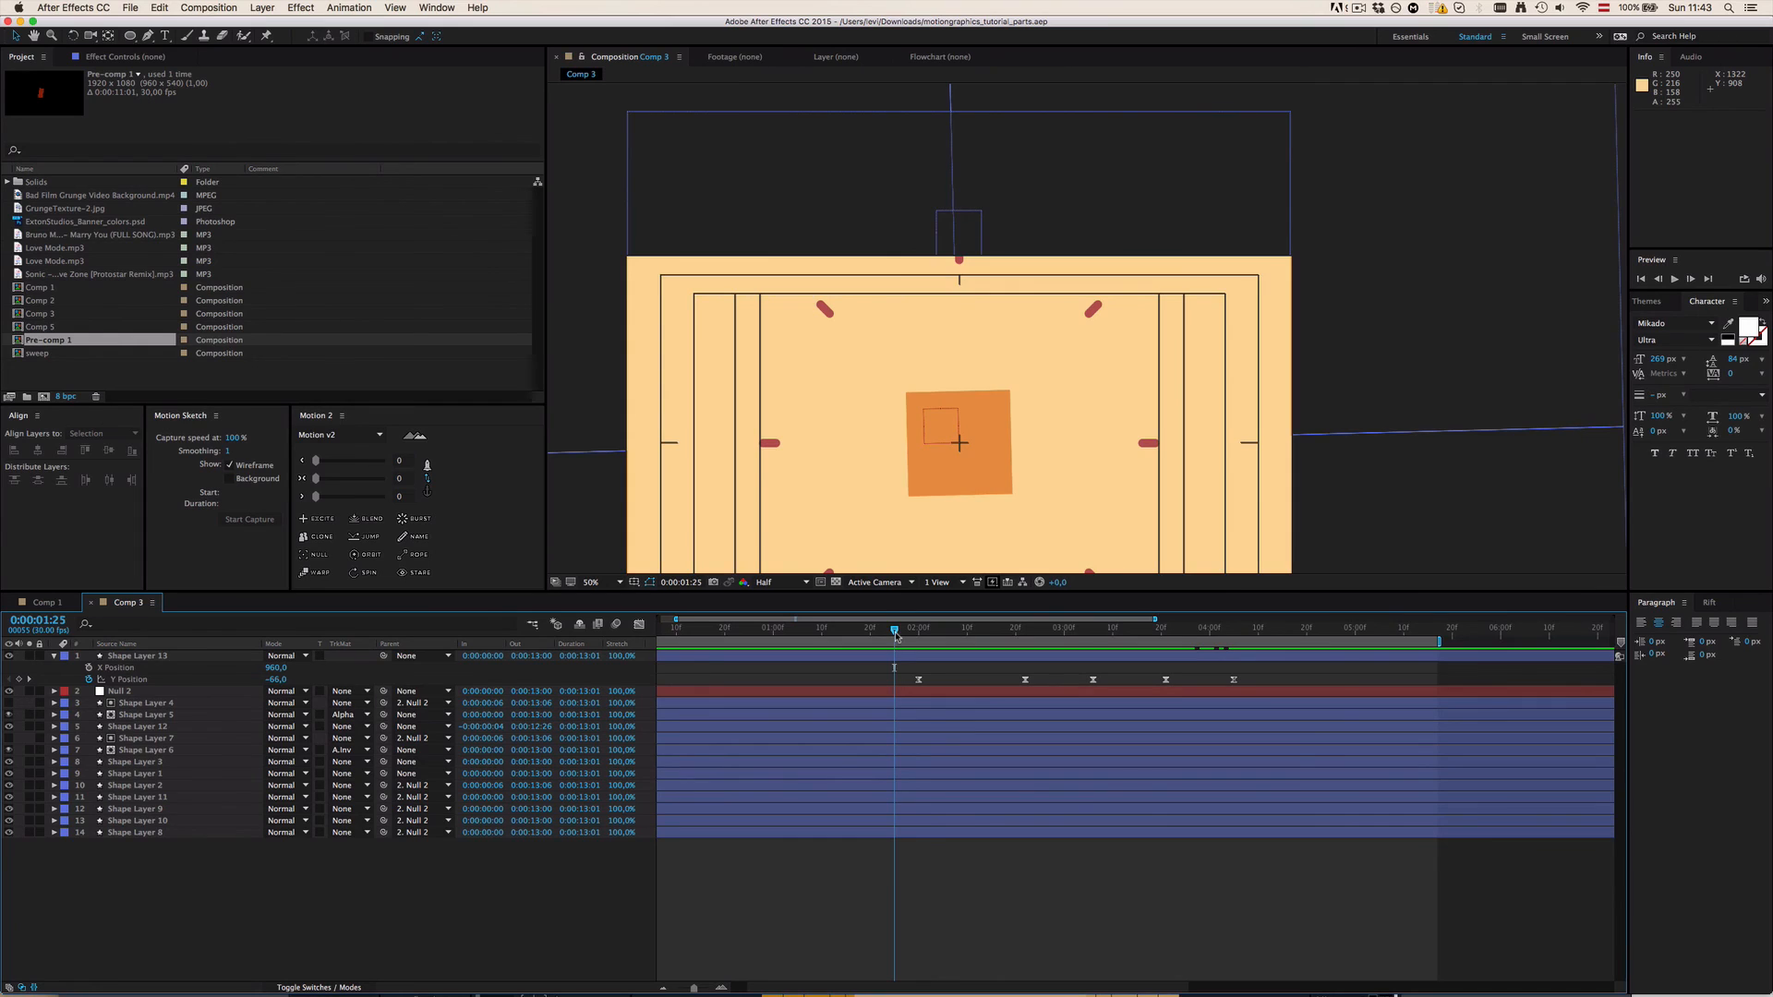
{"action": "left_click_drag", "start_coordinate": [895, 635], "coordinate": [1236, 630]}
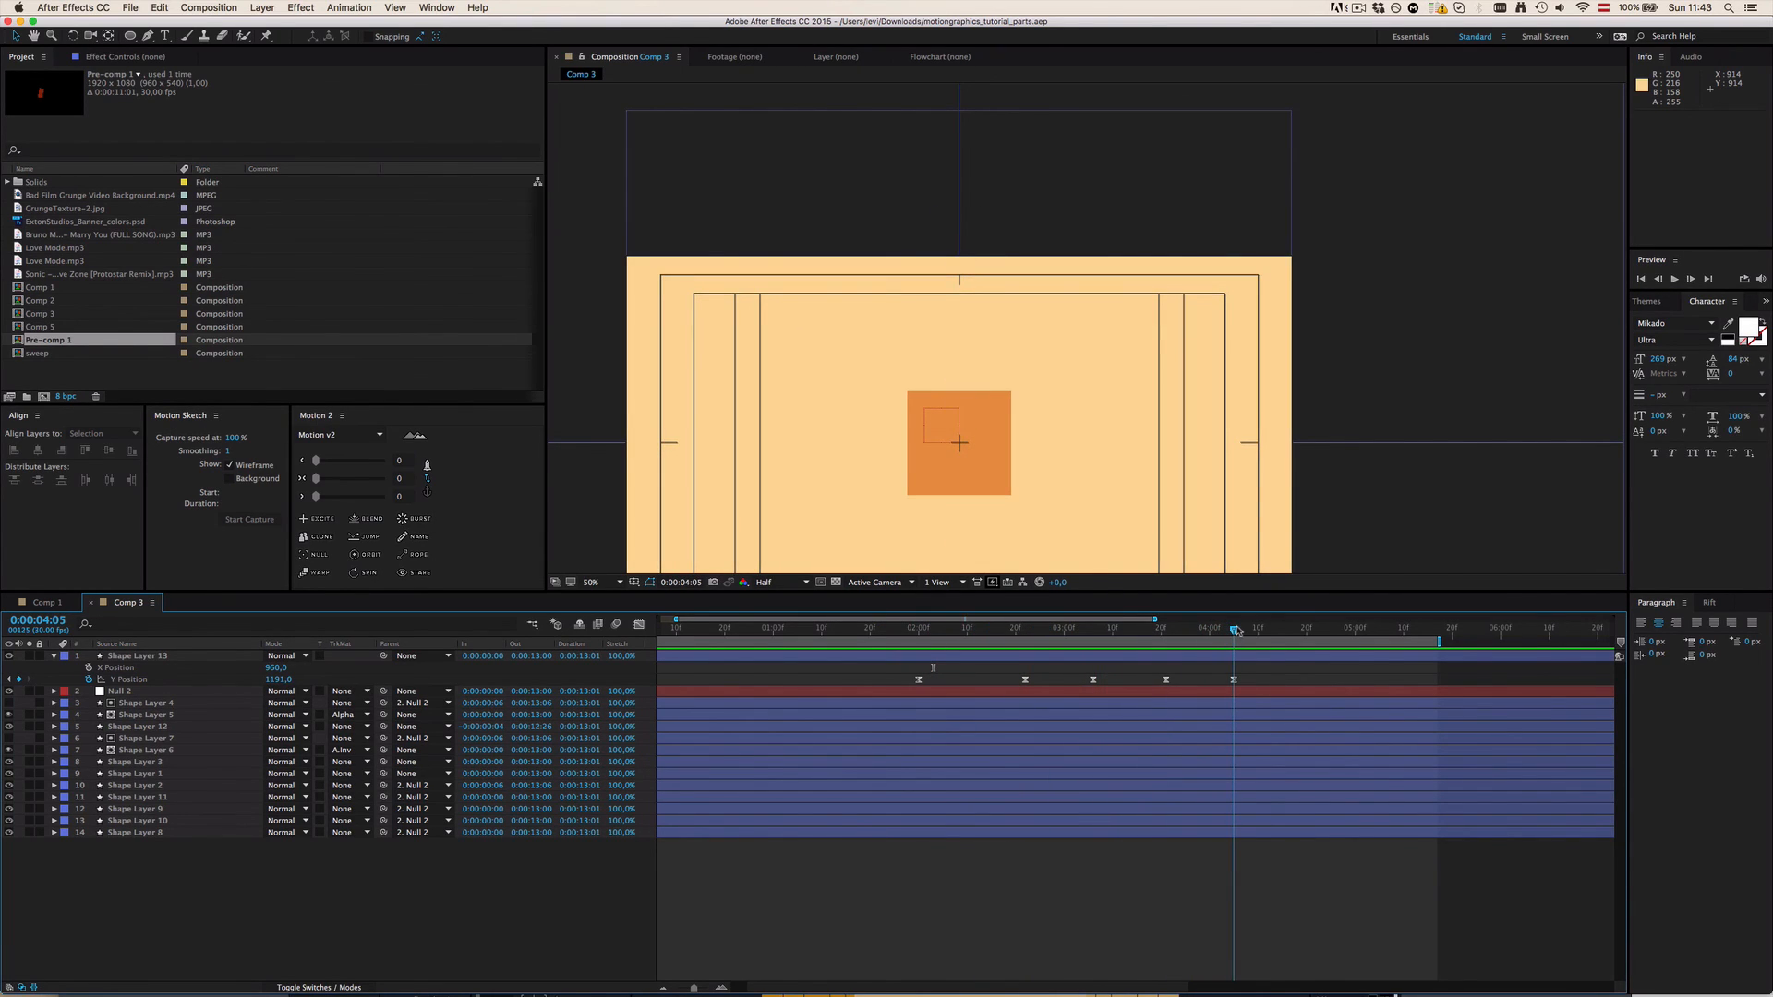
{"action": "key", "text": "comma"}
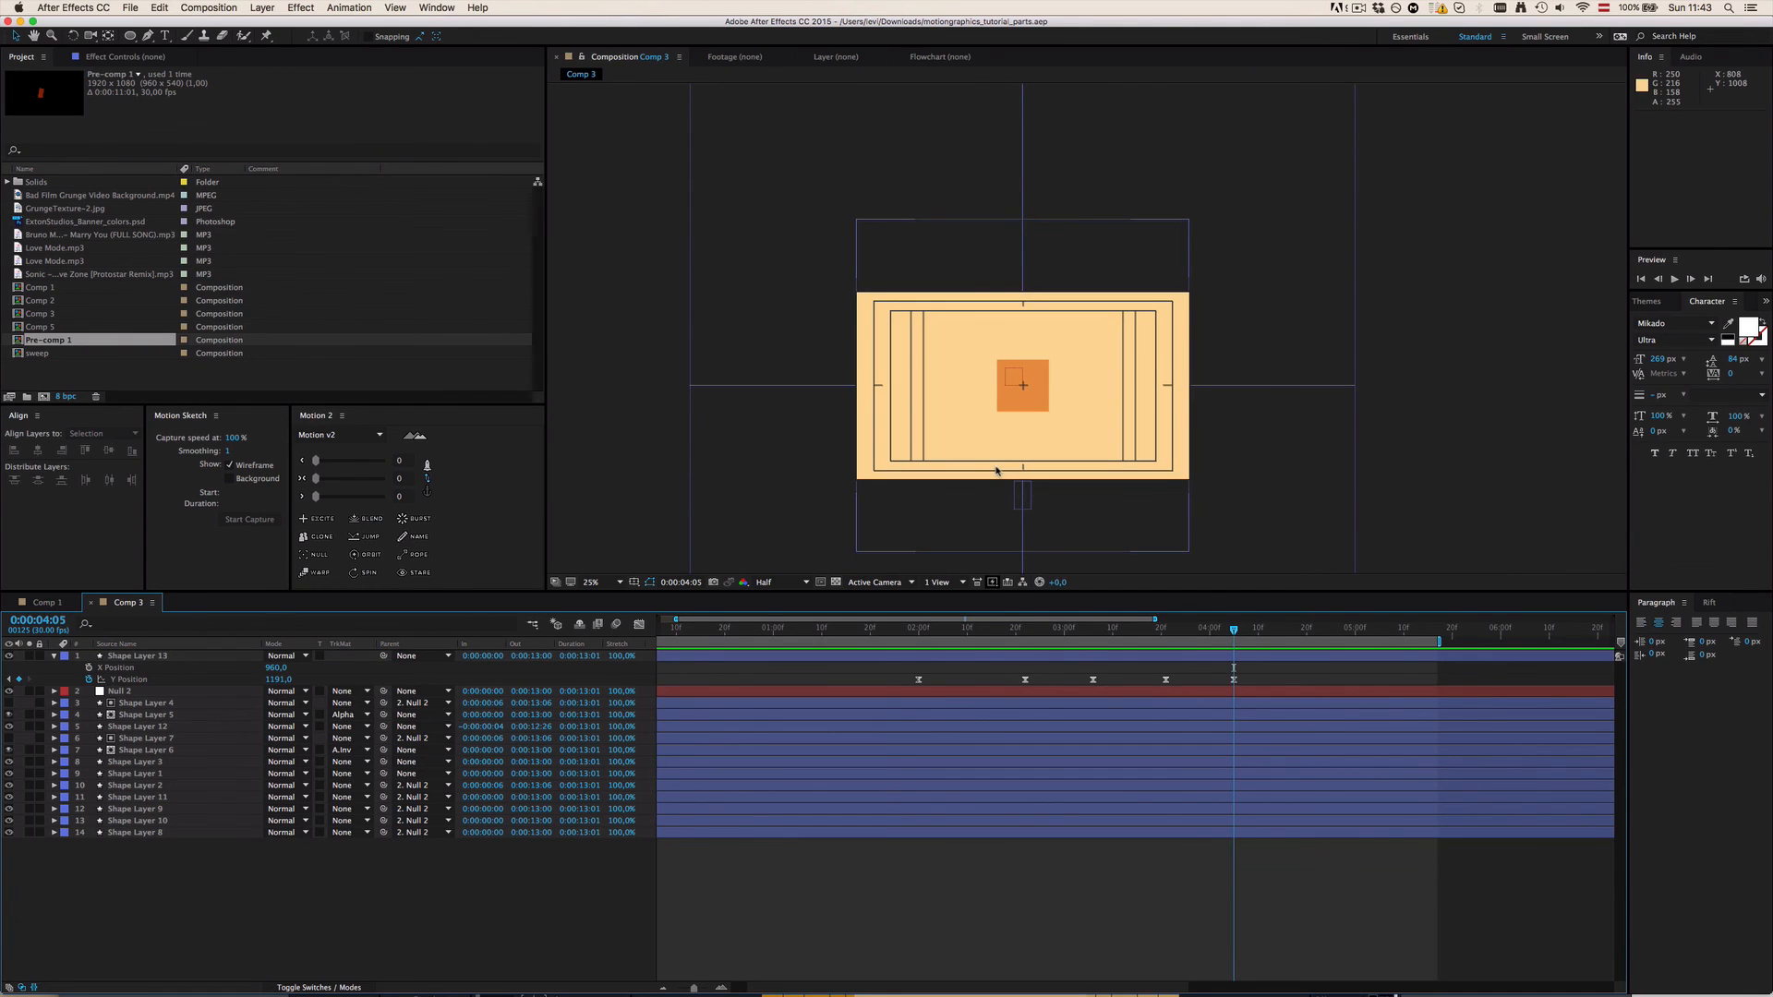
{"action": "left_click", "coordinate": [75, 604]}
{"action": "left_click_drag", "start_coordinate": [885, 632], "coordinate": [940, 633]}
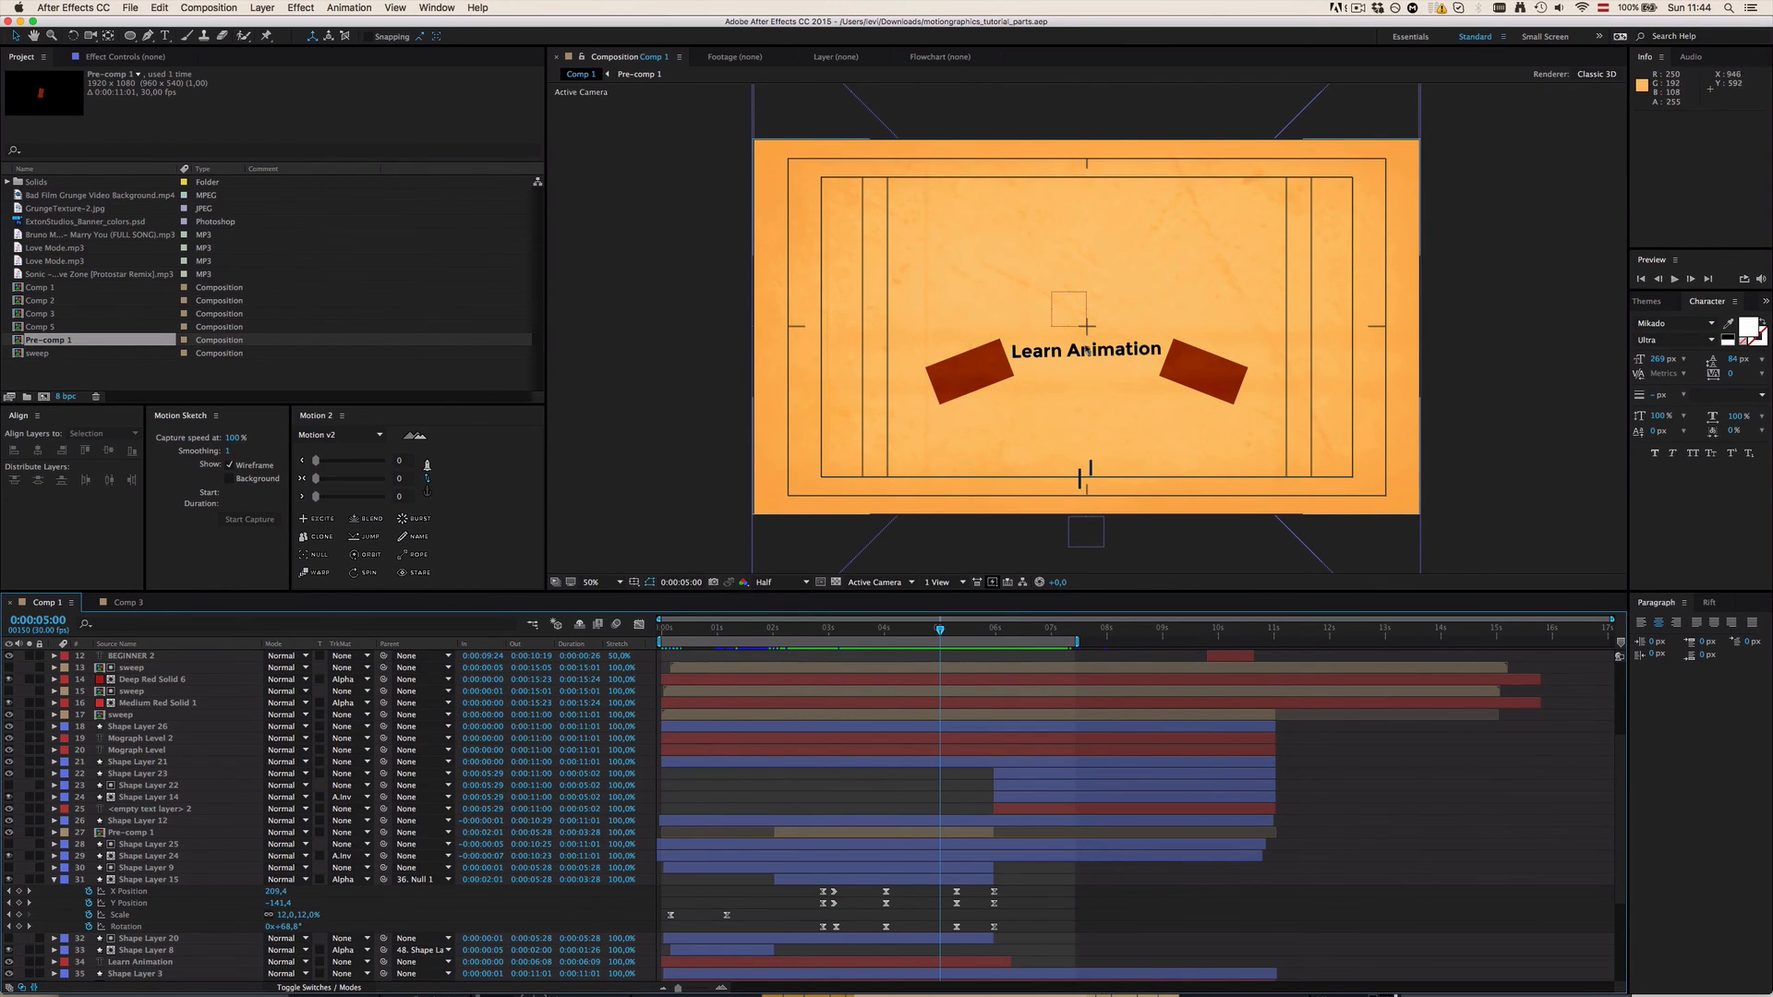
{"action": "left_click_drag", "start_coordinate": [938, 630], "coordinate": [902, 629]}
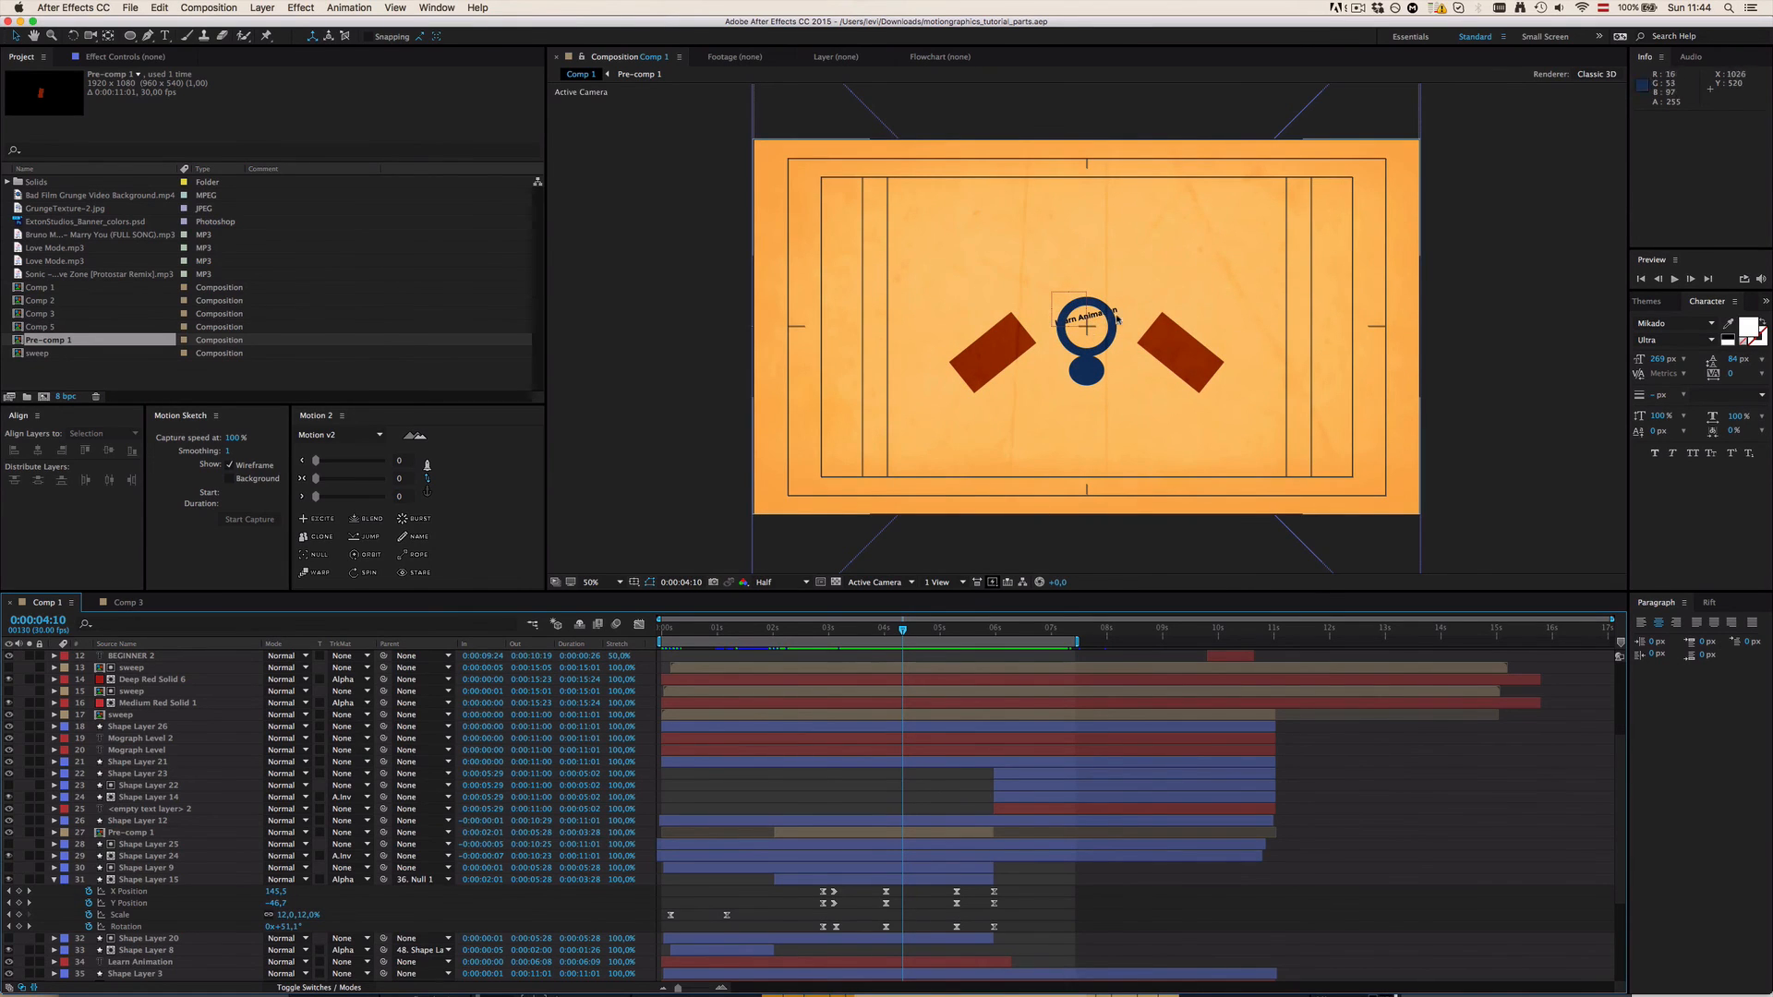
{"action": "left_click", "coordinate": [128, 603]}
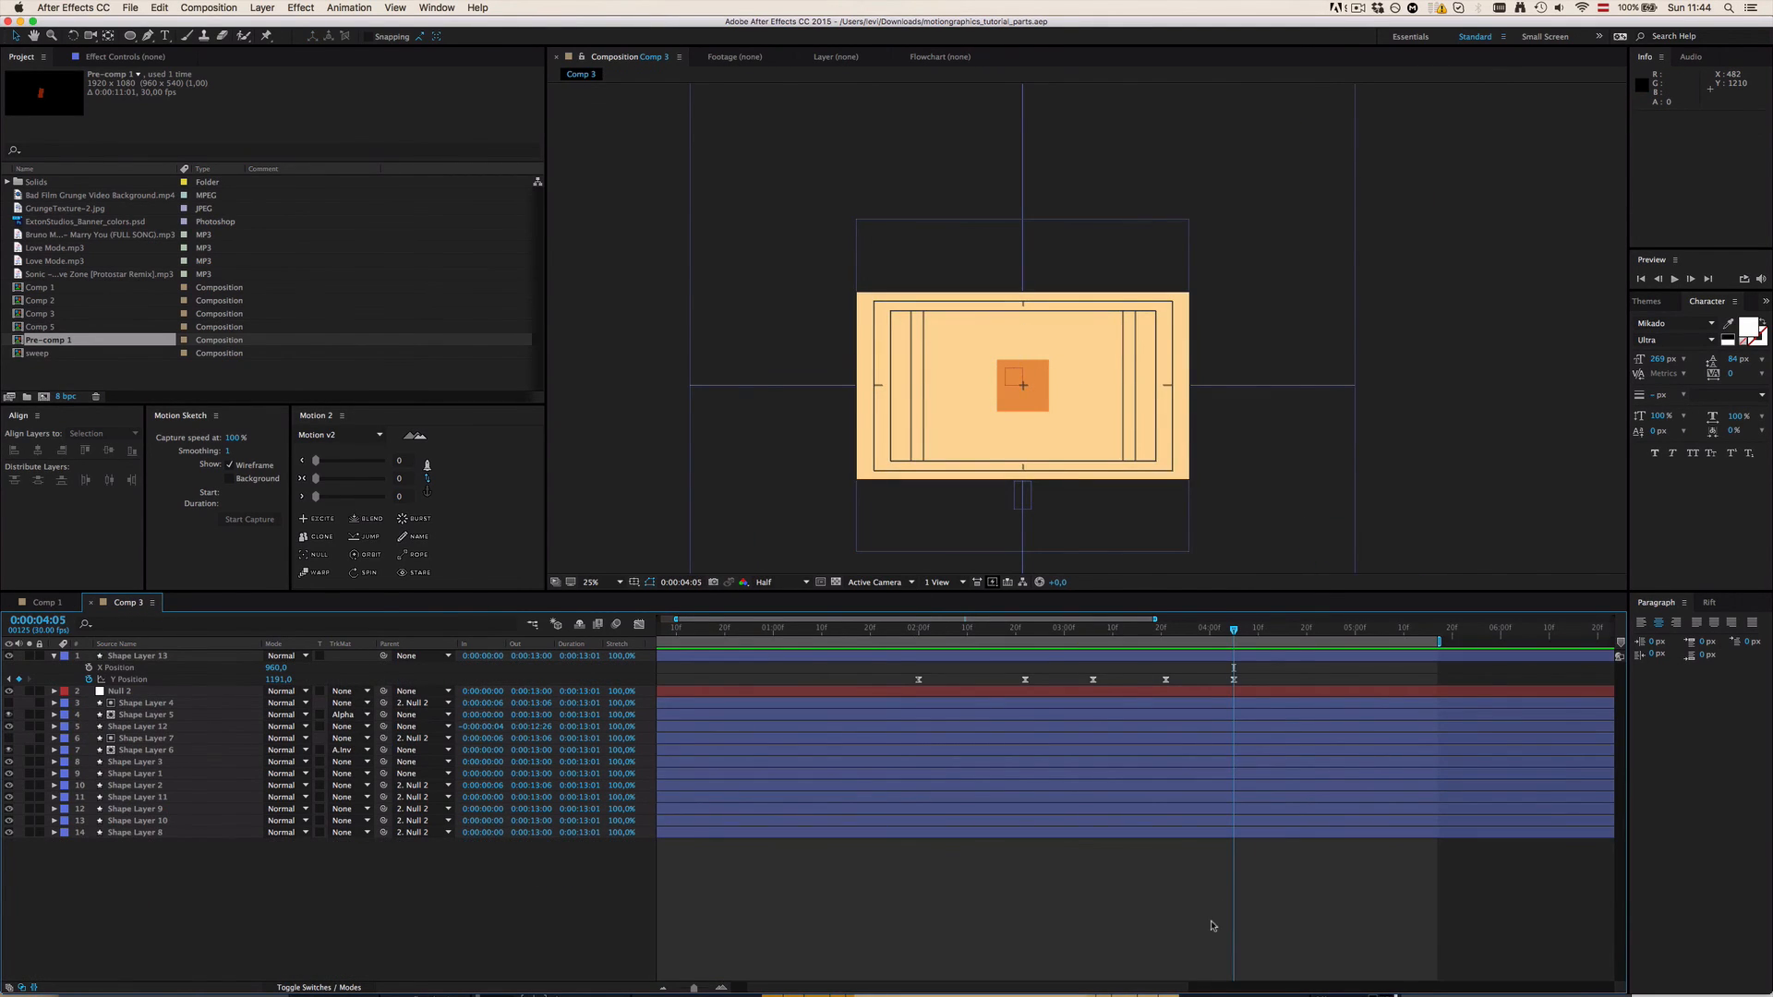